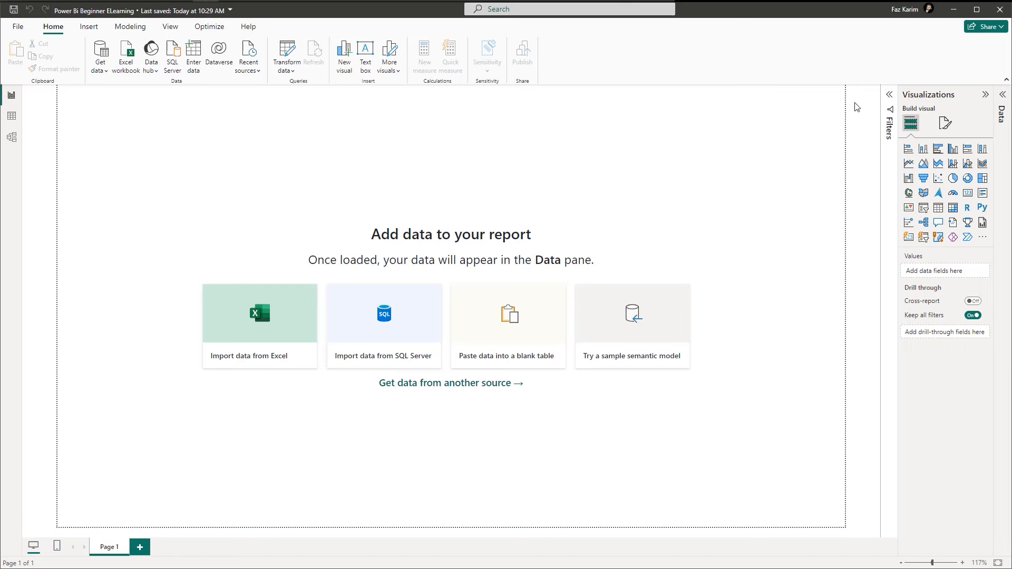
- Expand the Filters and Data panes beside the report canvas
left_click(889, 94)
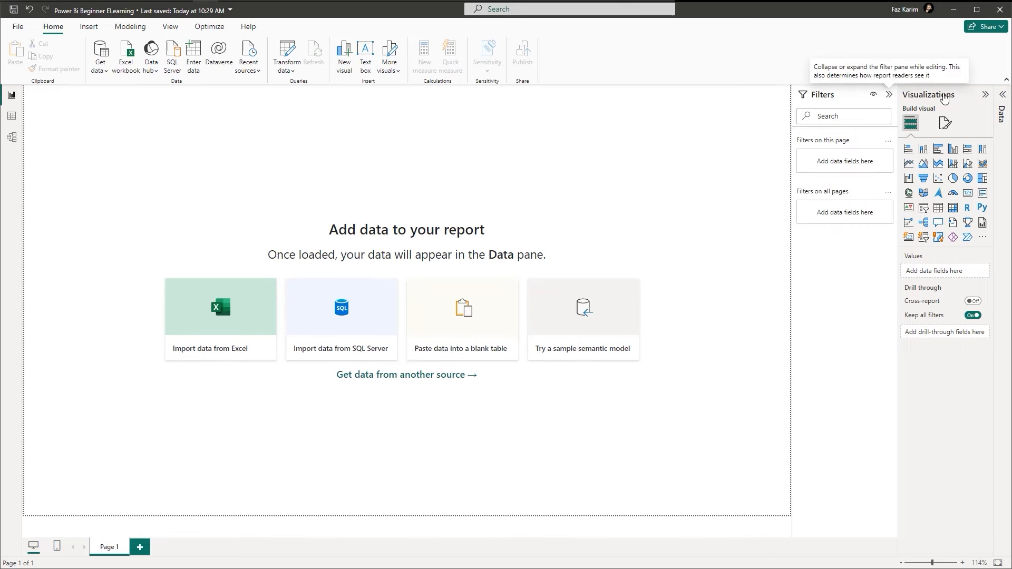
left_click(1003, 97)
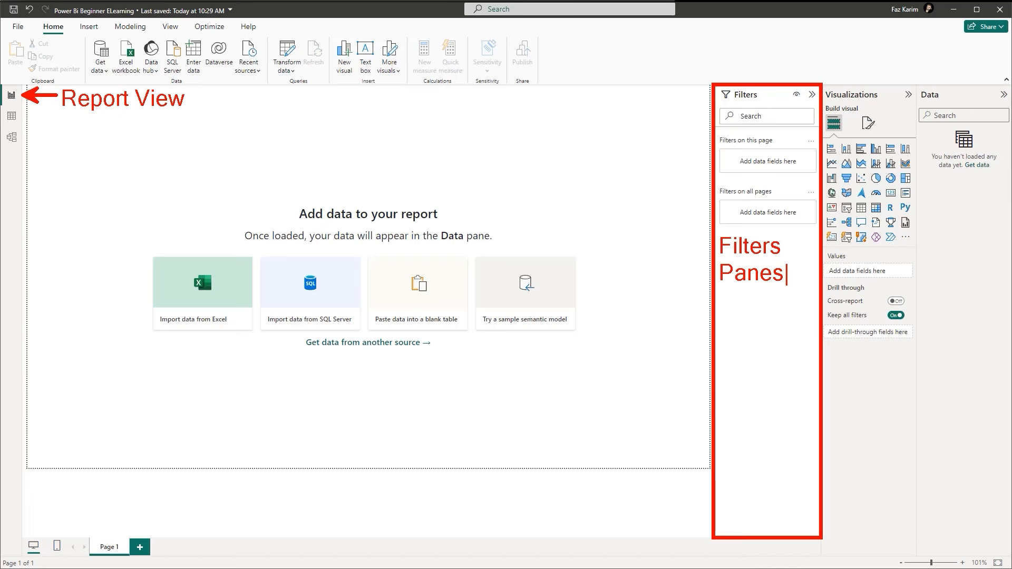
- Frame the Visualizations pane with a red annotation rectangle and label it "Viz pane" on two lines
key("Escape")
left_click_drag(822, 83, 834, 125)
mouse_move(821, 83)
left_mouse_down()
mouse_move(931, 435)
mouse_move(928, 553)
left_mouse_up()
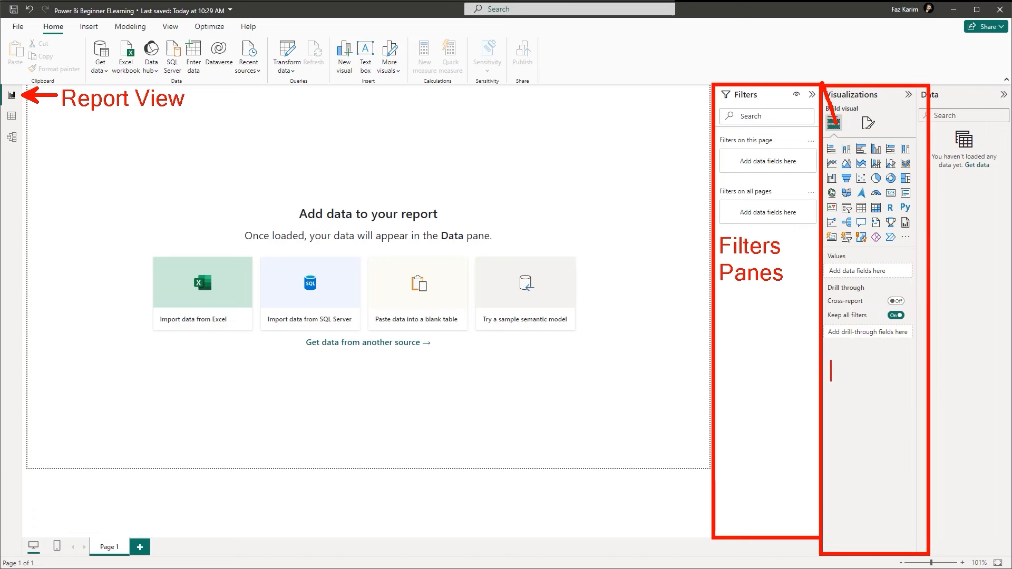
type("Viz")
key("Return")
type("pane")
key("Escape")
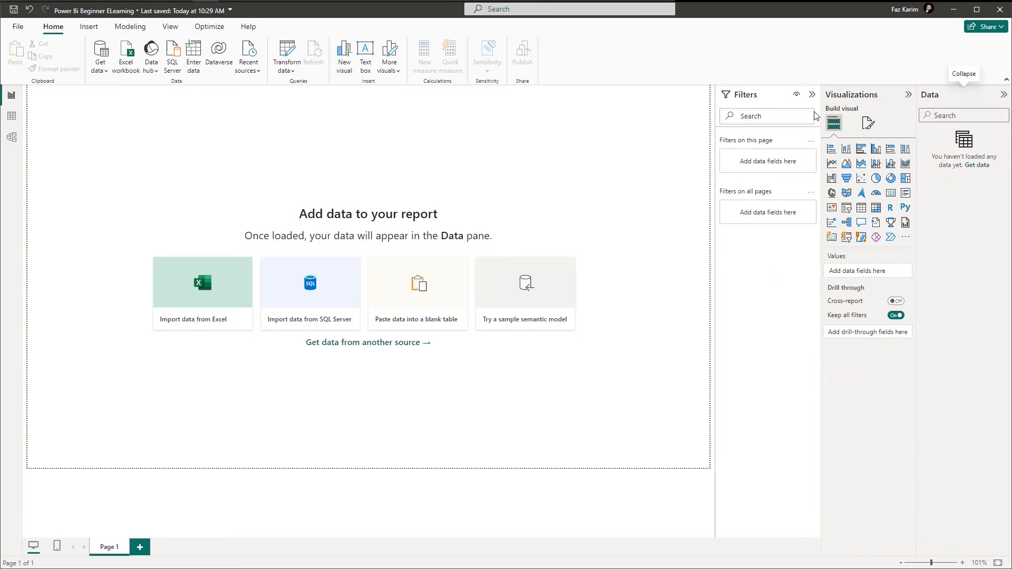
- Collapse the Filters, Visualizations and Data panes to enlarge the report canvas
left_click(811, 95)
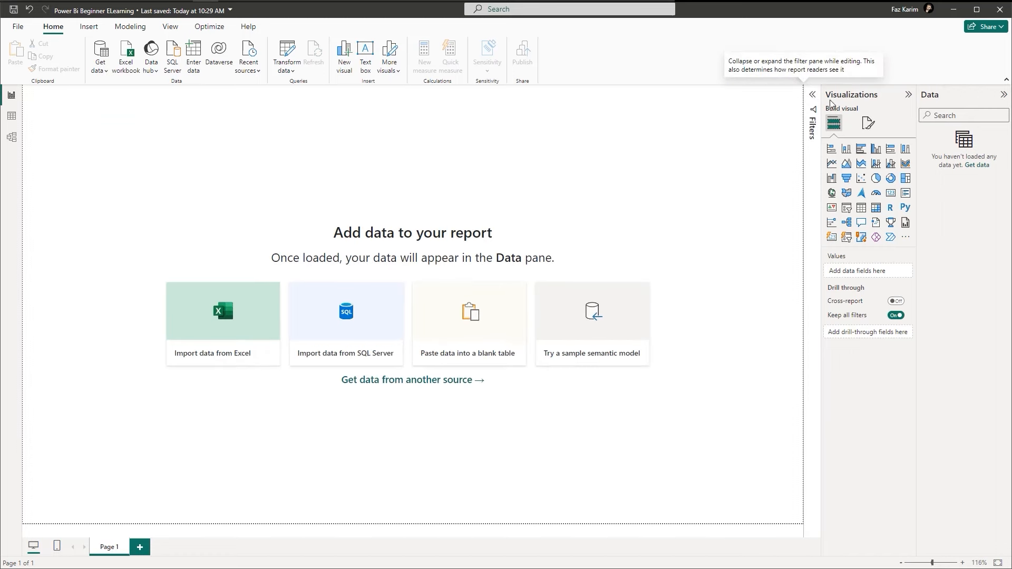
left_click(907, 96)
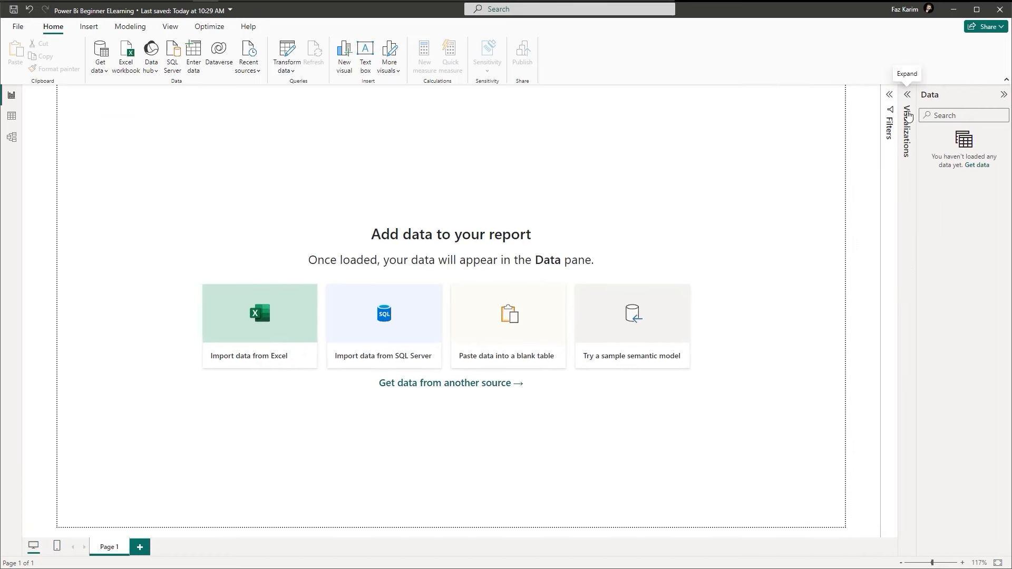
left_click(1002, 95)
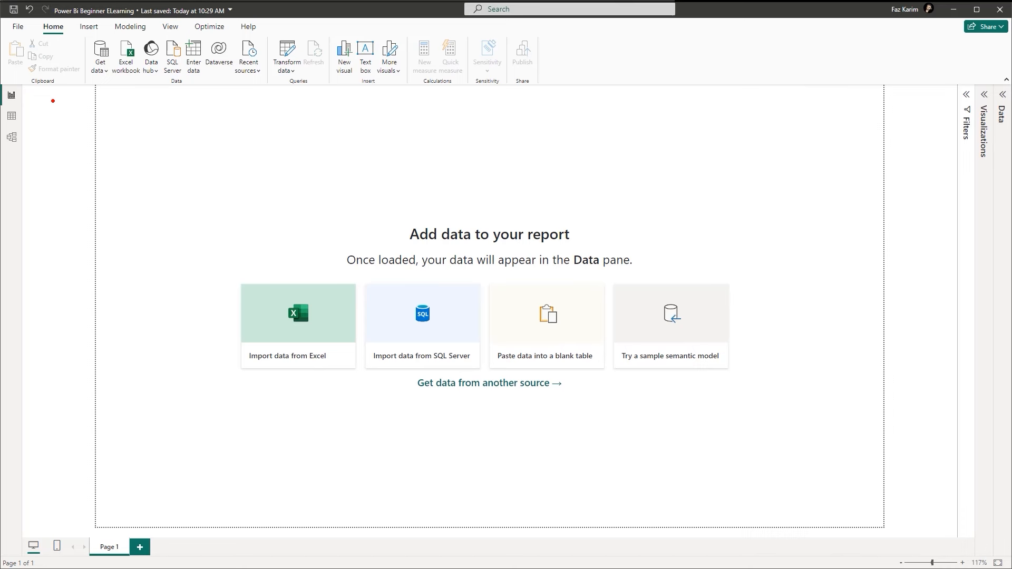
- Annotate the Report view icon with a red arrow and the label "Report View"
left_click_drag(21, 92, 87, 111)
type("tRepor")
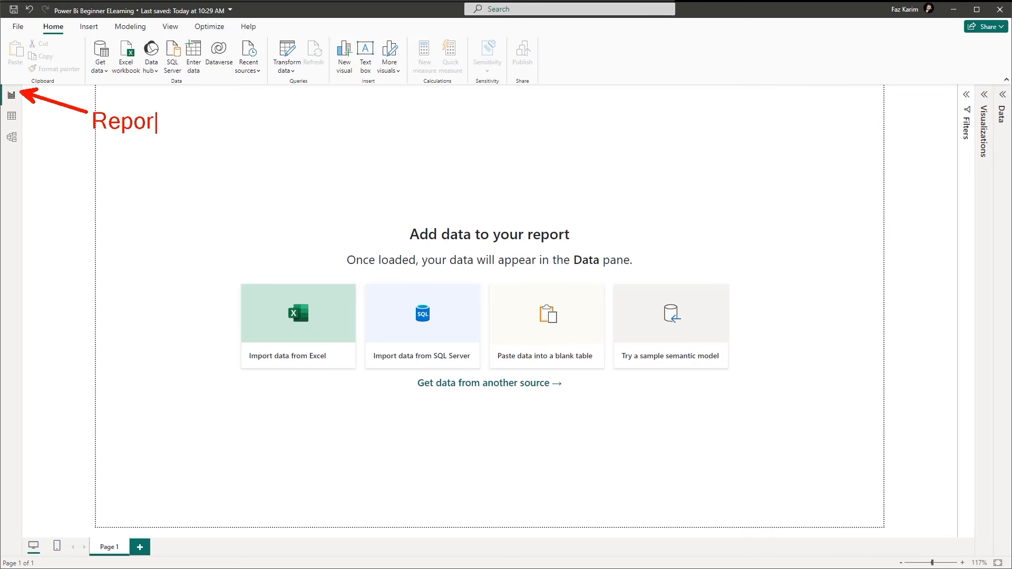
type("t View")
- Draw a red arrow pointing down at Page 1 and annotate it "Viz gets added to a page"
left_click_drag(109, 530, 109, 493)
key("t")
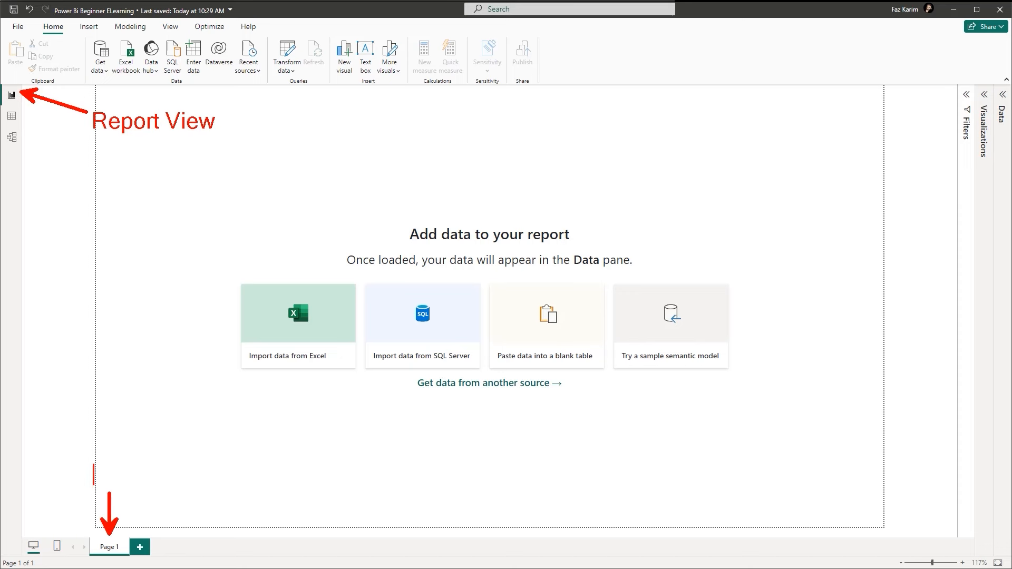
type("Viz gets added to a page")
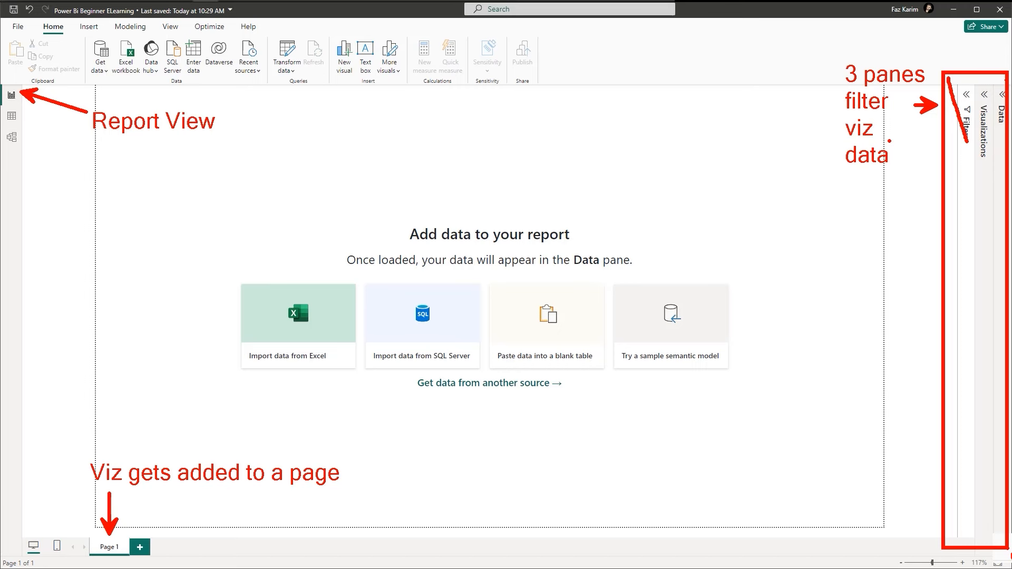
- Expand the Filters, Visualizations and Data panes one after another, and collapse all three again
left_click(967, 96)
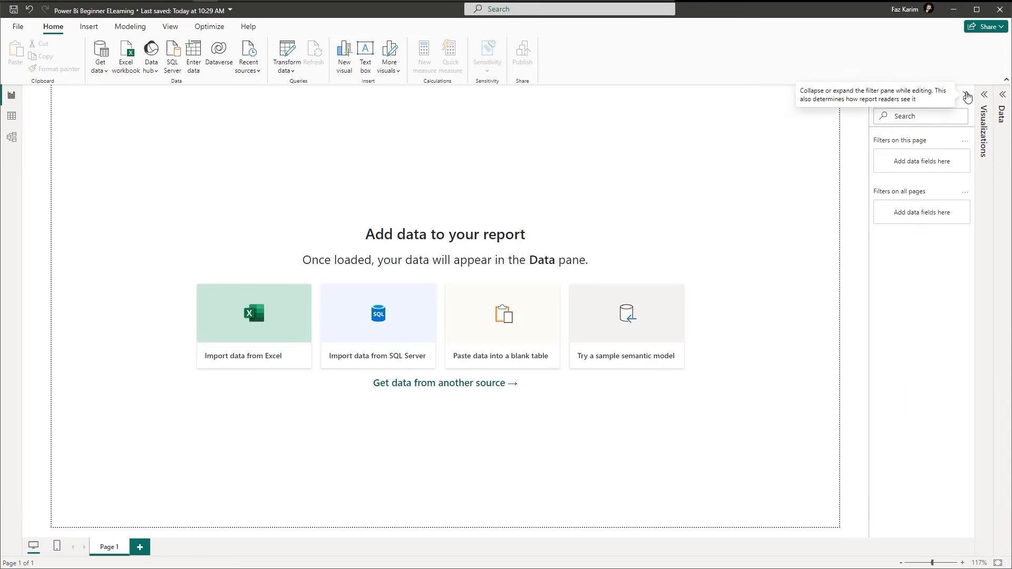
left_click(984, 95)
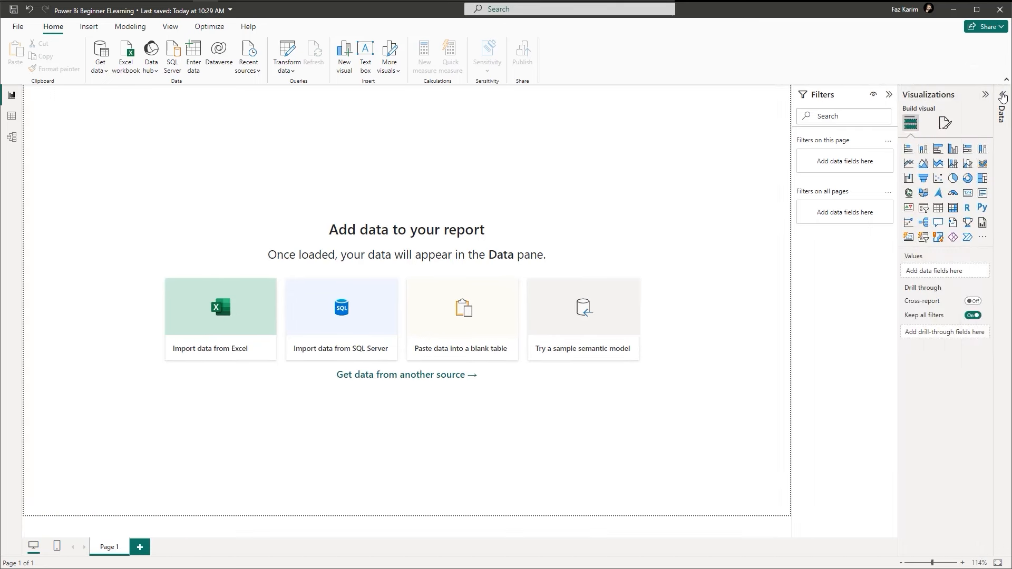
left_click(1001, 94)
left_click(1000, 95)
left_click(984, 95)
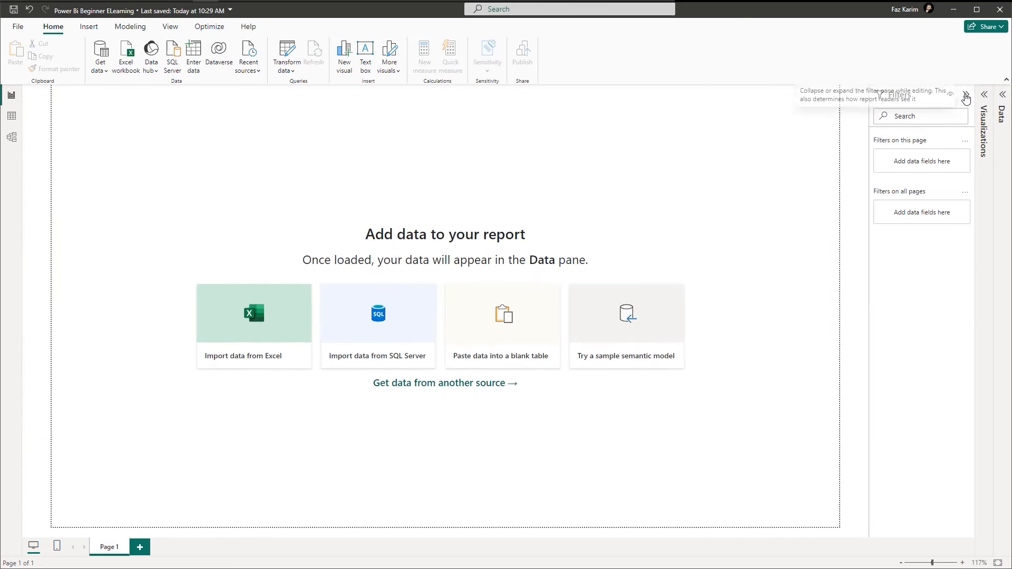
left_click(965, 95)
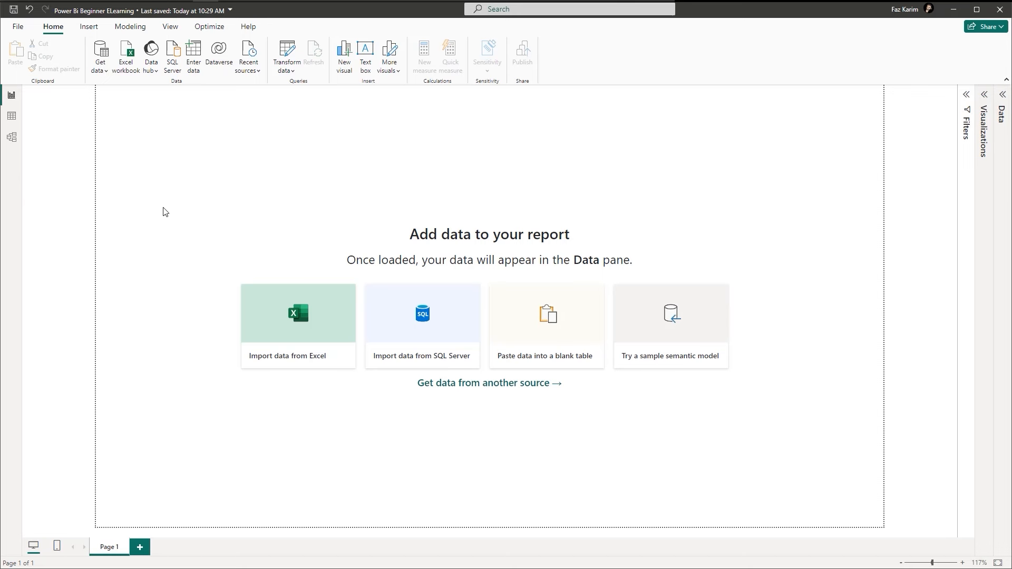
- Mark the Table view icon with a red arrow labelled "Table View", and clear the annotations
mouse_move(18, 116)
left_mouse_down()
mouse_move(55, 114)
mouse_move(11, 120)
mouse_move(23, 128)
left_mouse_up()
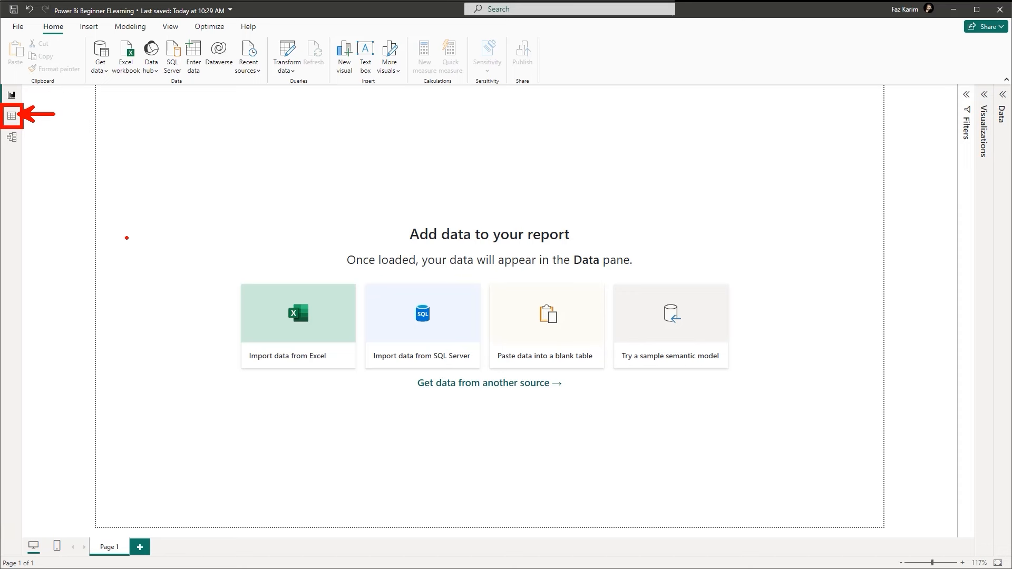
key("Escape")
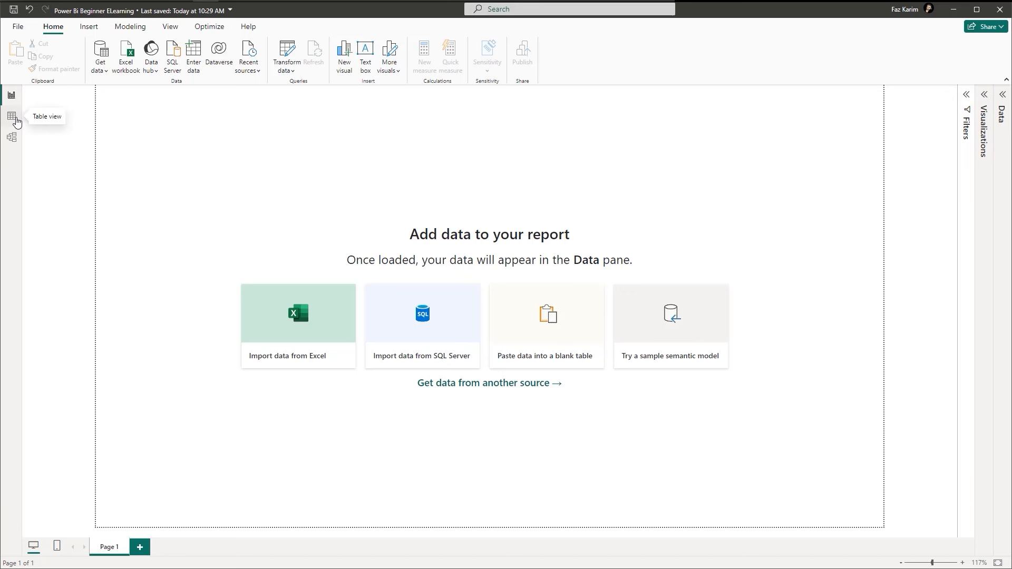
key("ctrl+2")
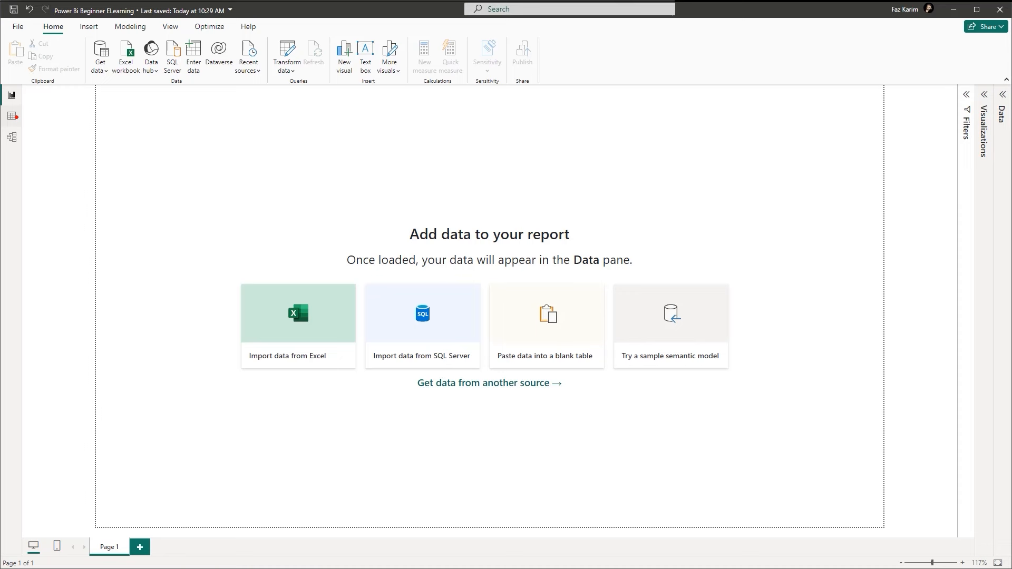
left_click_drag(19, 116, 50, 116)
type("t")
type("Tab")
type("le View")
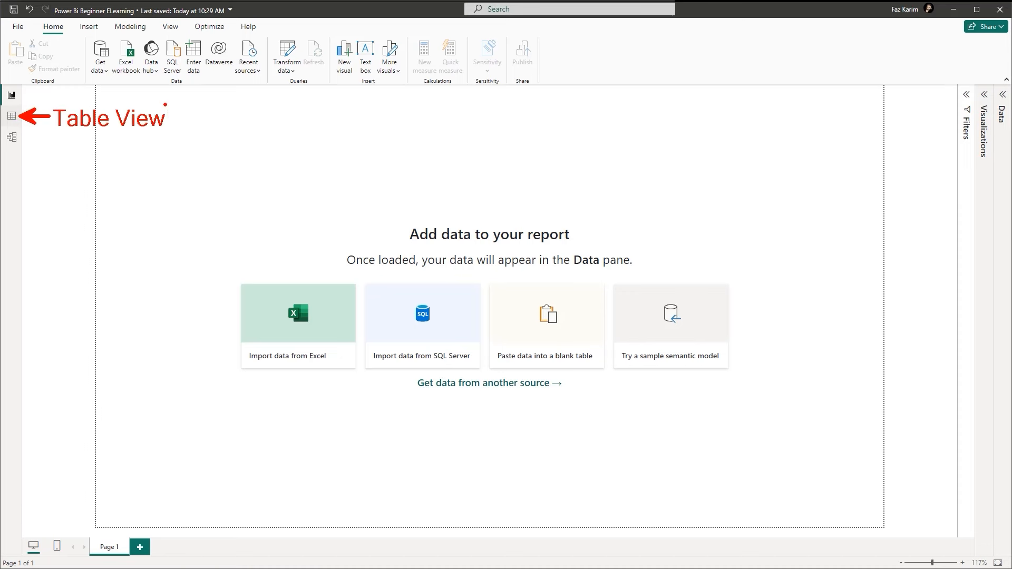
key("Escape")
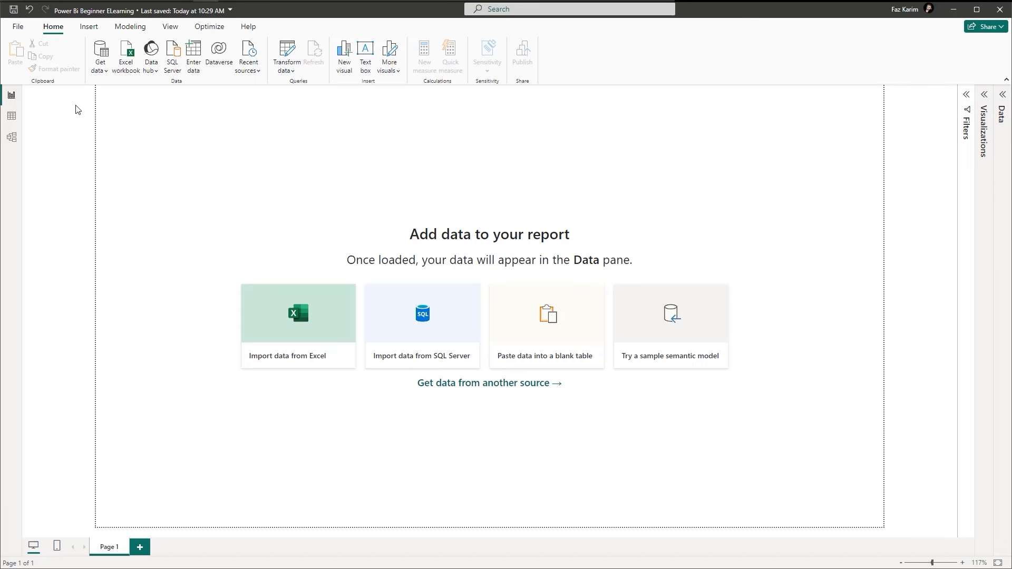
- Switch to Table view and annotate its empty area with "preview of any data i have in the report."
left_click(12, 116)
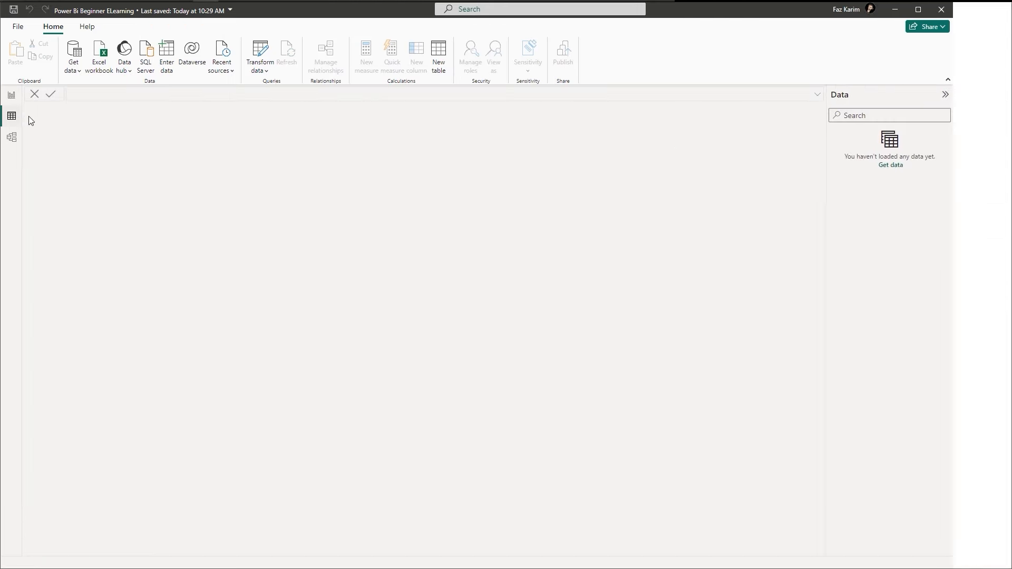
left_click(303, 141)
key("t")
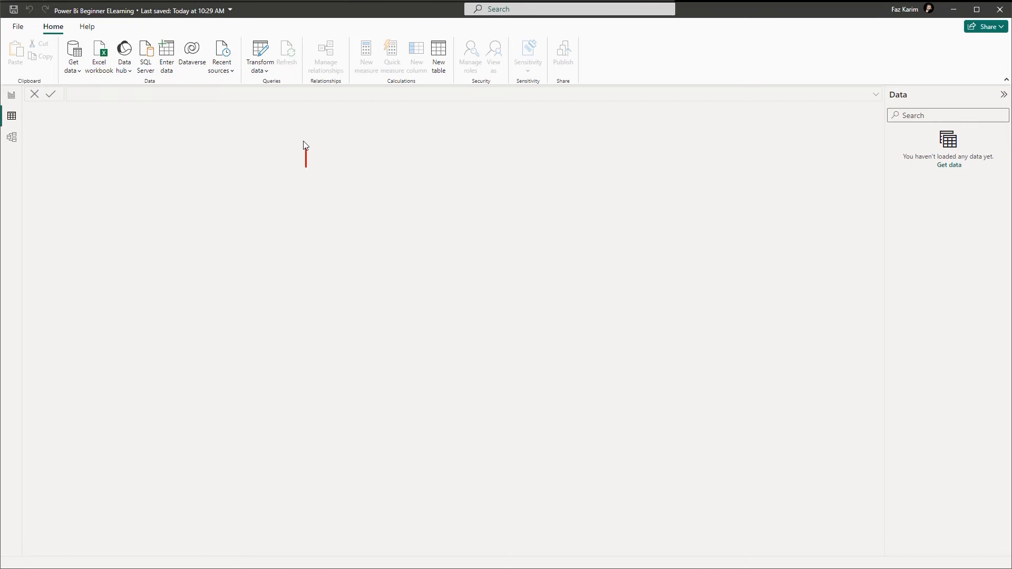
type("preview of any da")
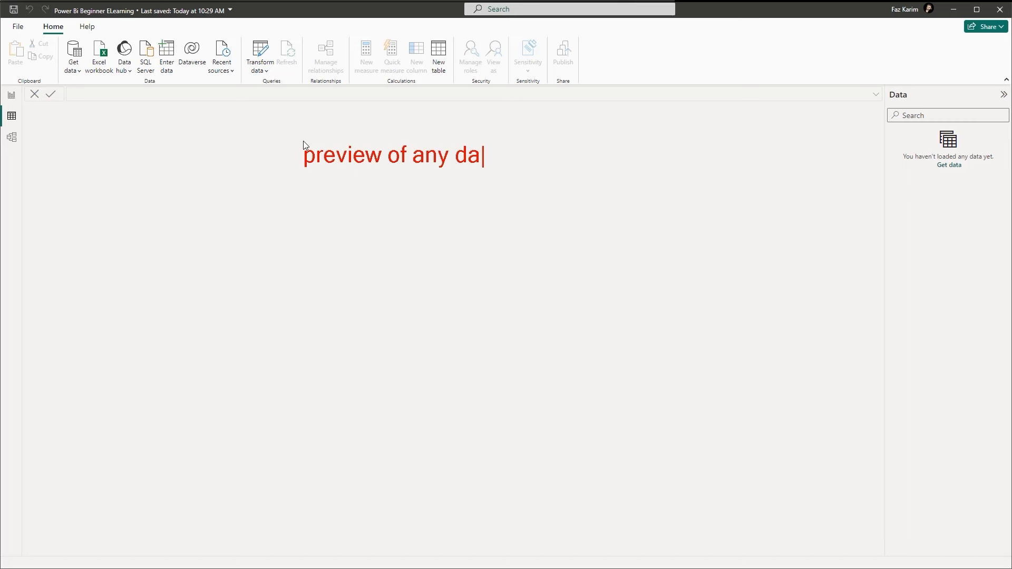
type("ta i have in ")
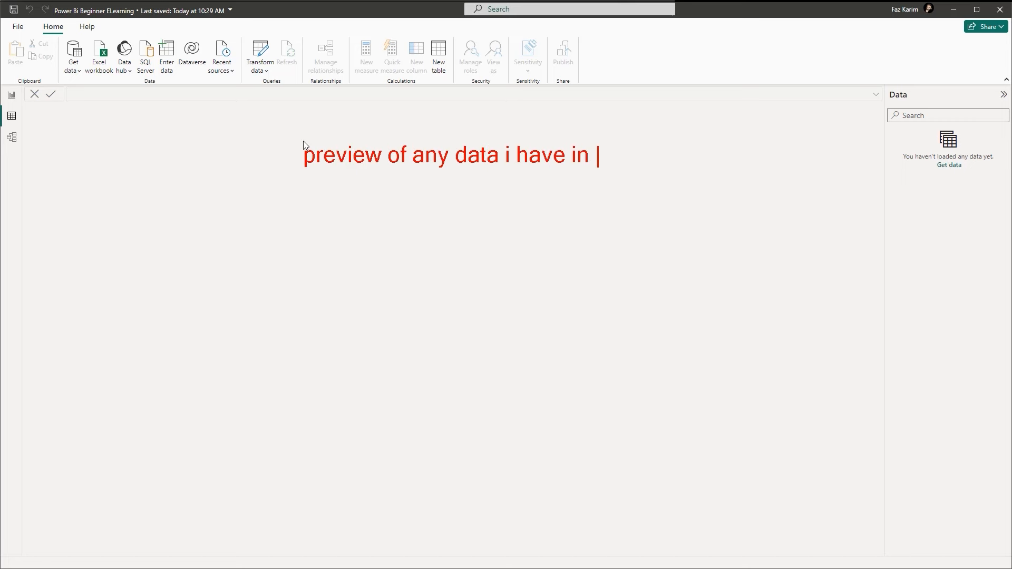
type("the report.")
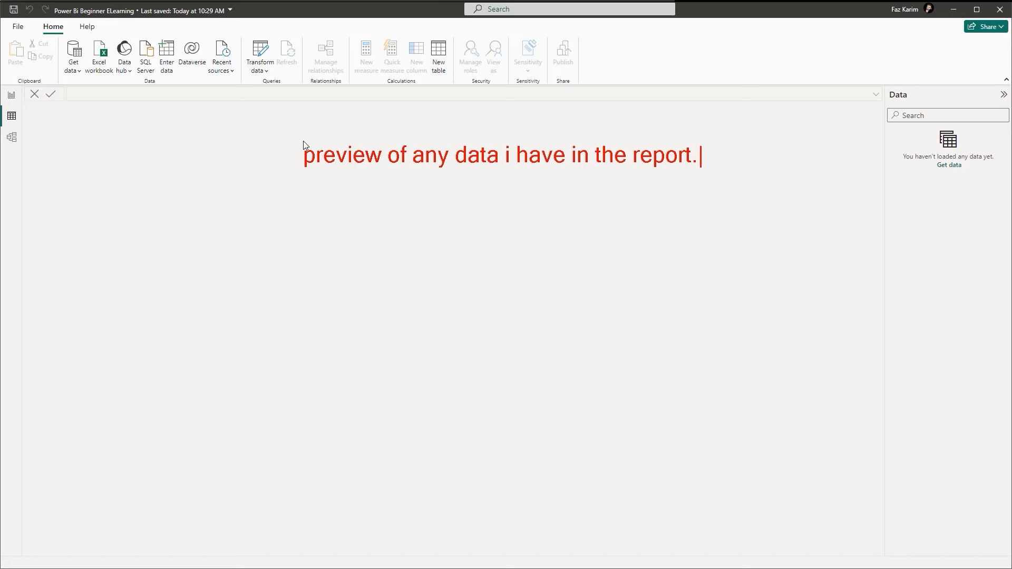
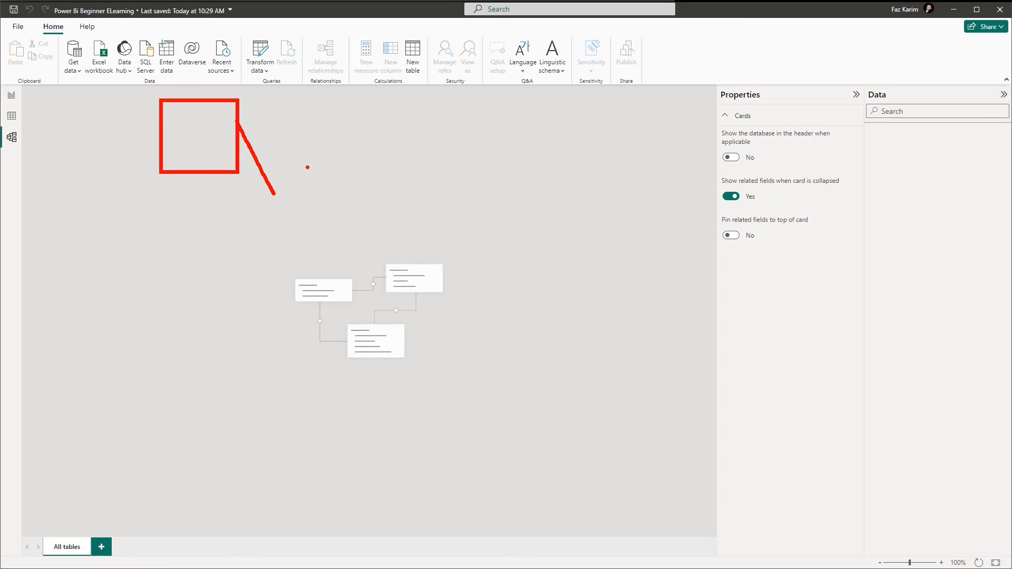
- Draw a second red rectangle at the end of the connecting line in Model view, and clear the sketch
mouse_move(276, 167)
left_mouse_down()
mouse_move(328, 223)
mouse_move(363, 241)
left_mouse_up()
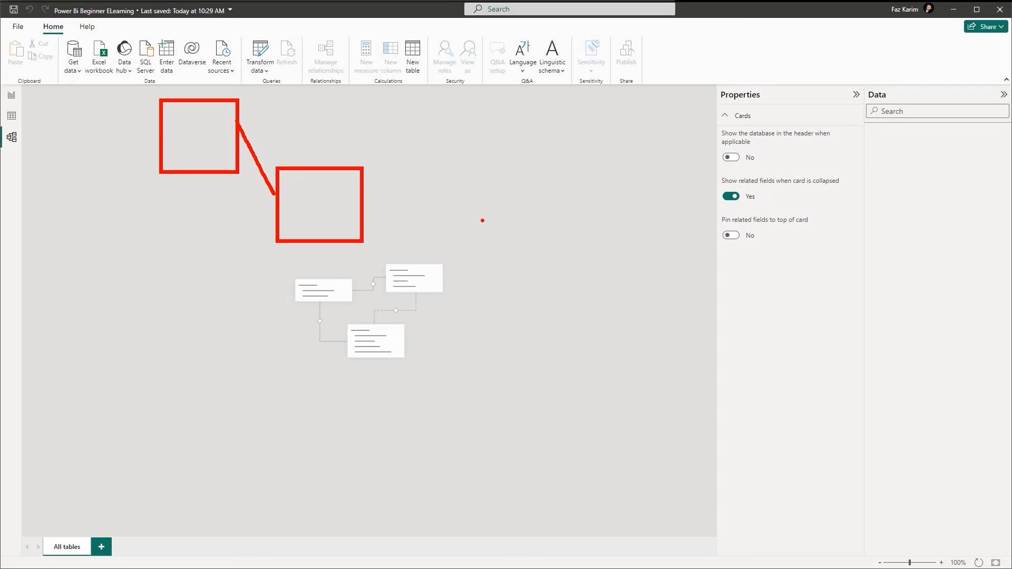
key("Escape")
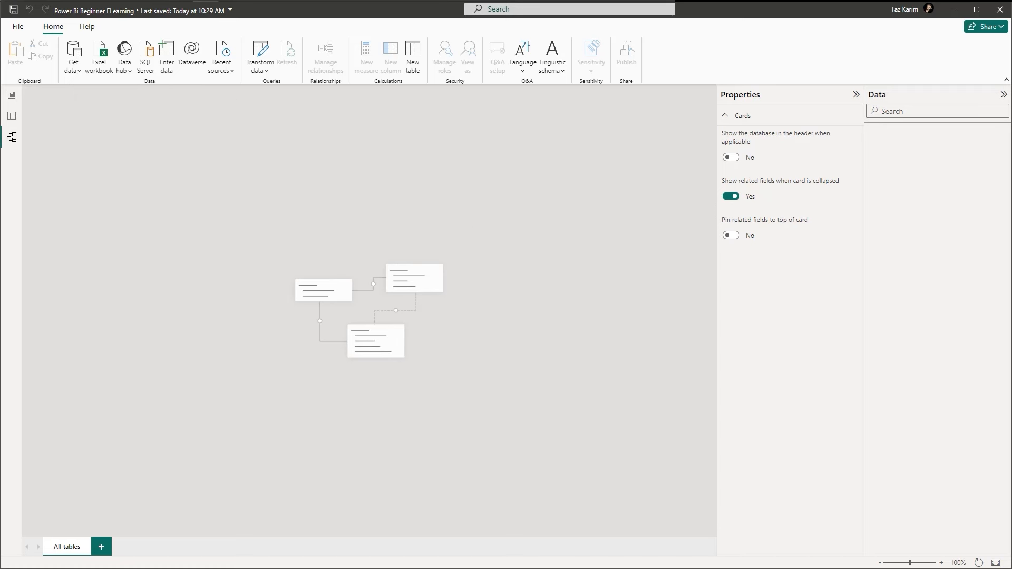
- Go through Table view back to Report view
left_click(11, 121)
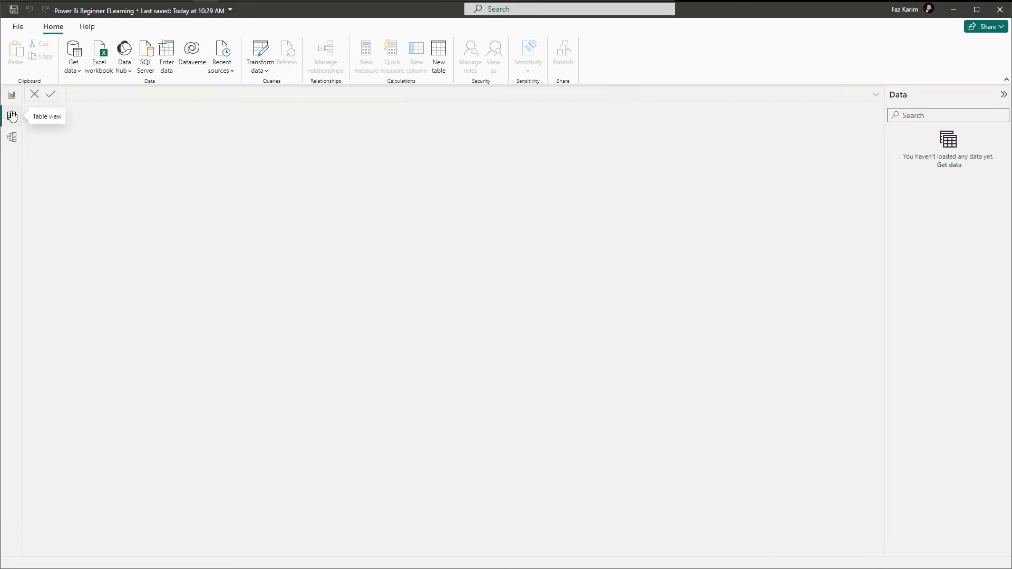
left_click(12, 98)
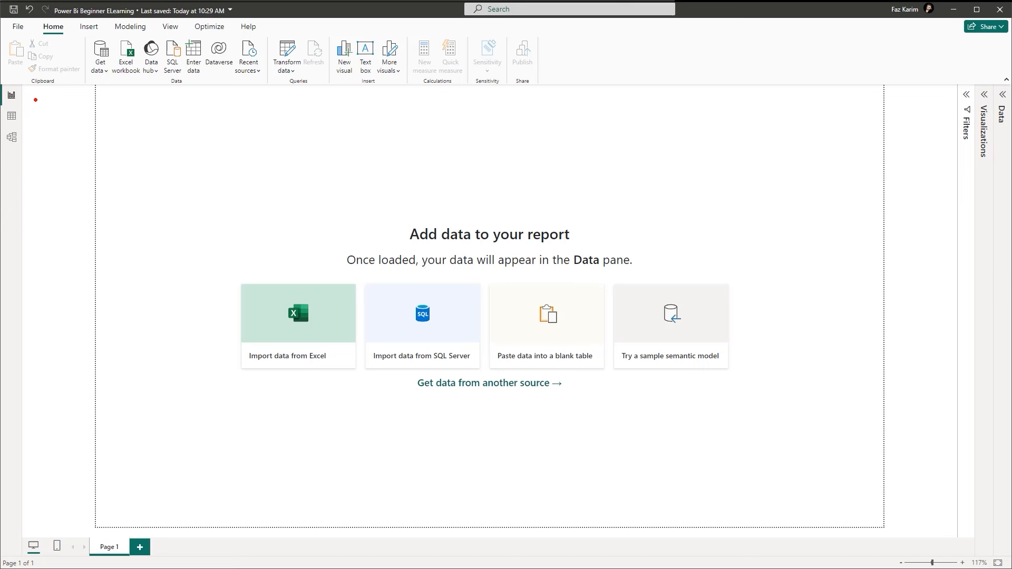
- Annotate the ribbon with the label "Ribbon" and the Report view icon with a red arrow labelled "Report view"
left_click_drag(20, 94, 69, 94)
key("t")
type("Ribbon")
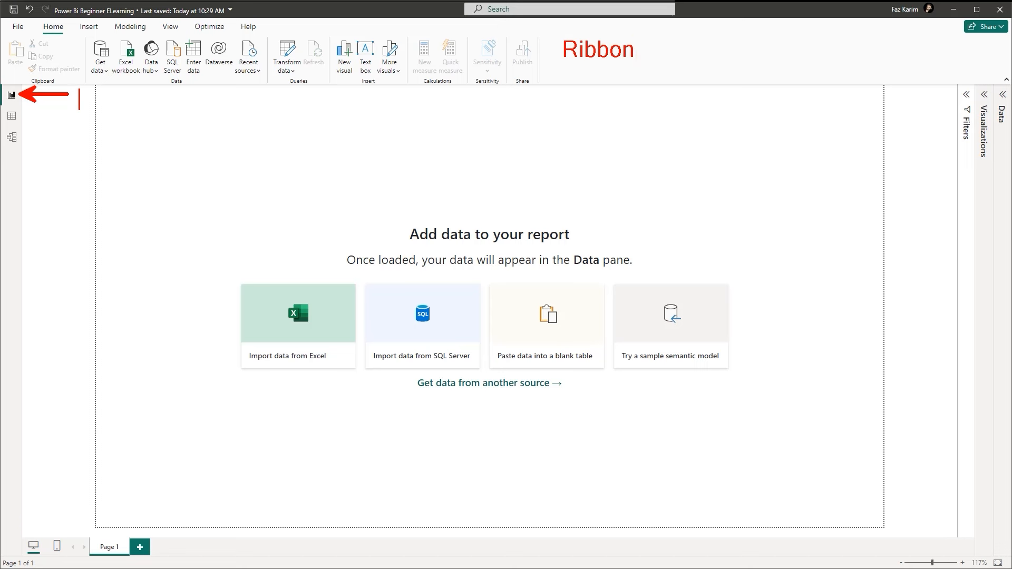
type("Report view")
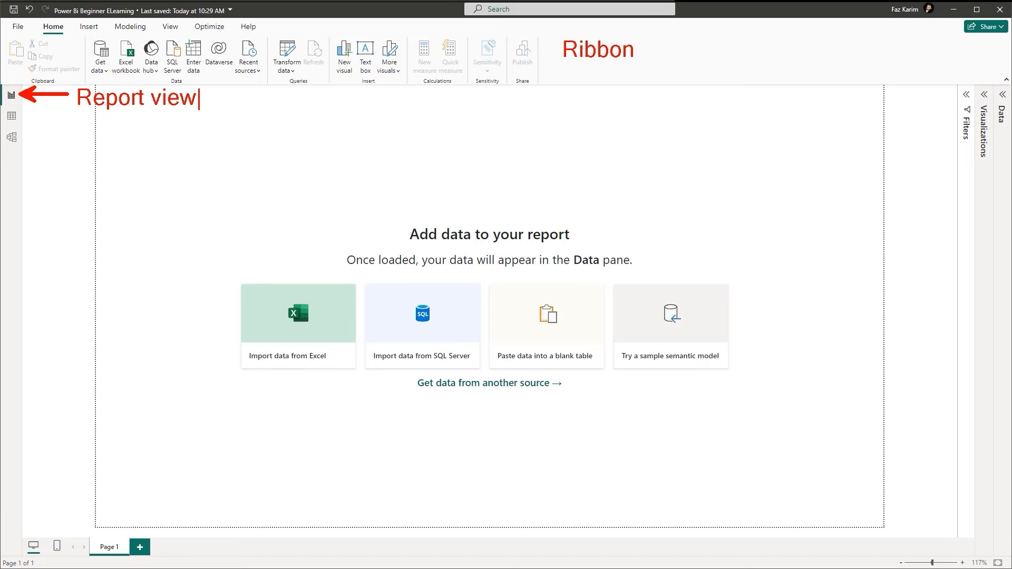
- Add a red arrow at the Table view icon with the label "Table View"
left_click_drag(23, 115, 67, 136)
type("t")
type("Table Vi")
type("ew")
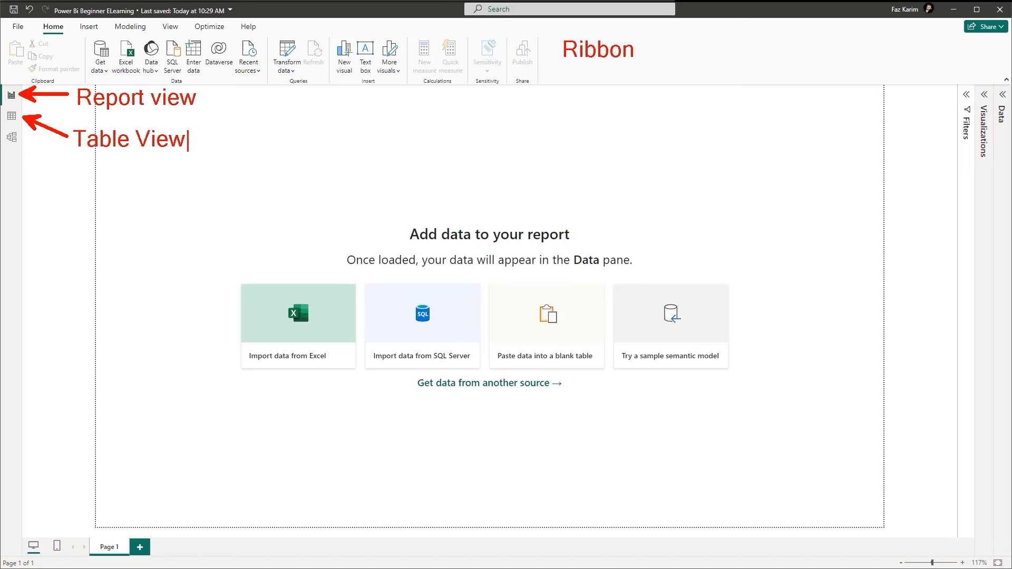
- Add a red arrow labelled "Model View" at the Model view icon, and clear all annotations from the screen
left_click_drag(20, 142, 67, 186)
left_click(73, 189)
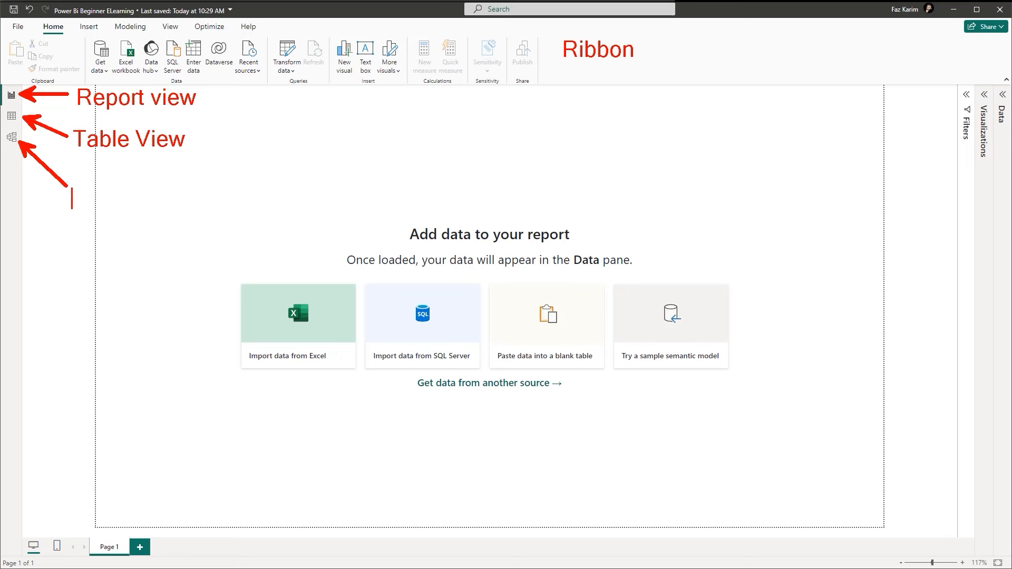
type("Model View")
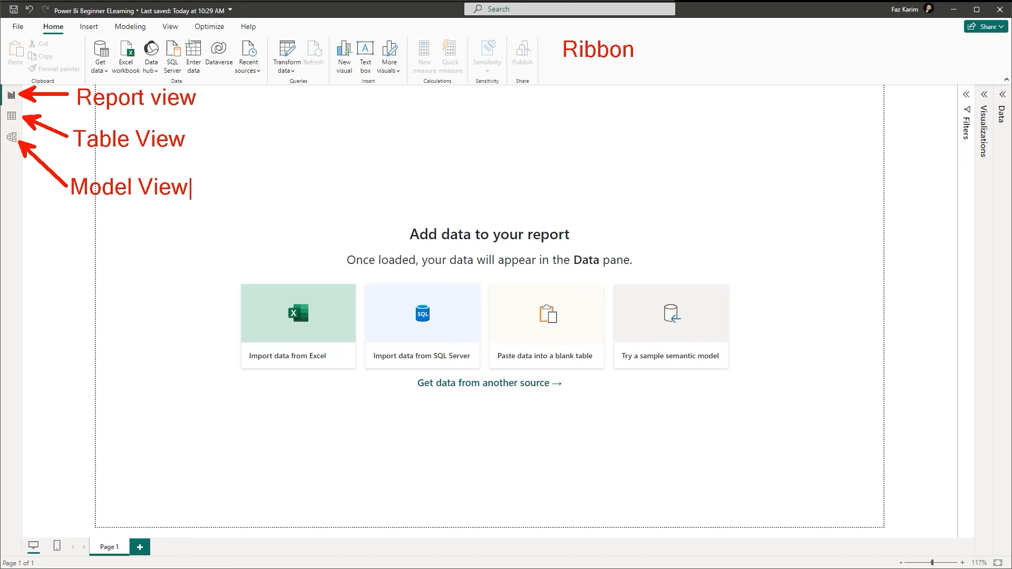
key("Escape")
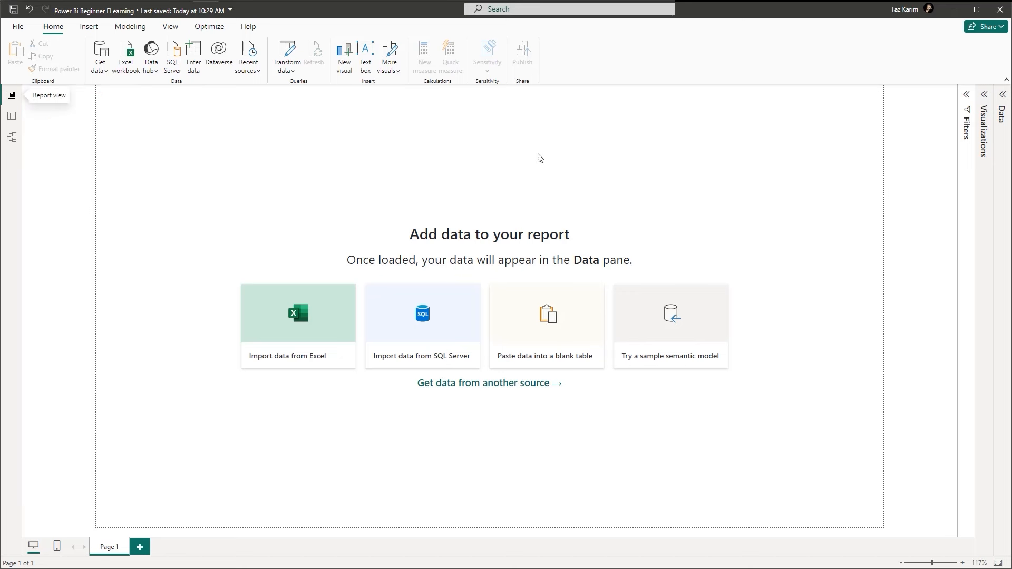
- Expand and collapse the Data, Filters and Visualizations panes to view each one, leaving all three collapsed
left_click(1002, 101)
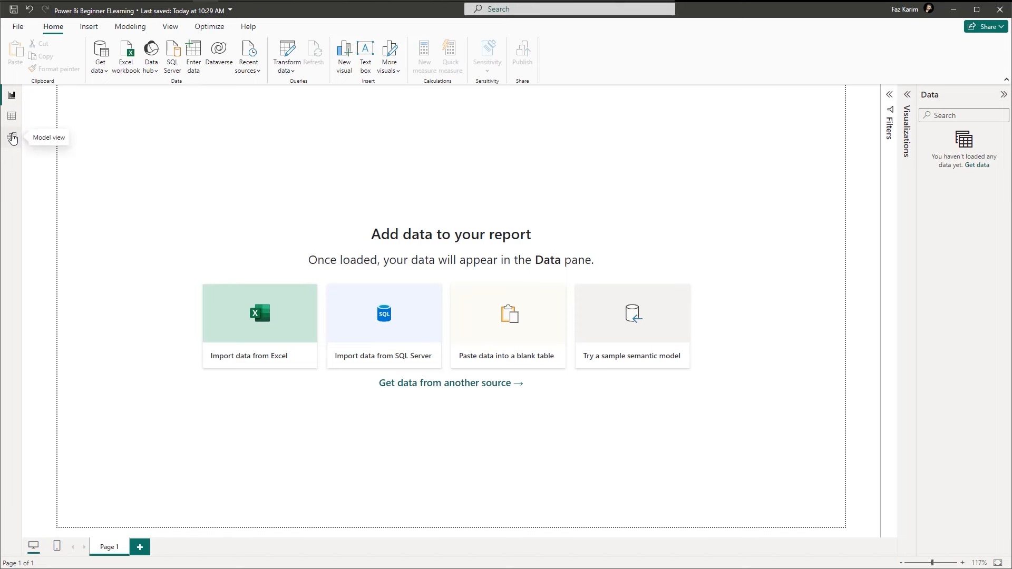
left_click(890, 96)
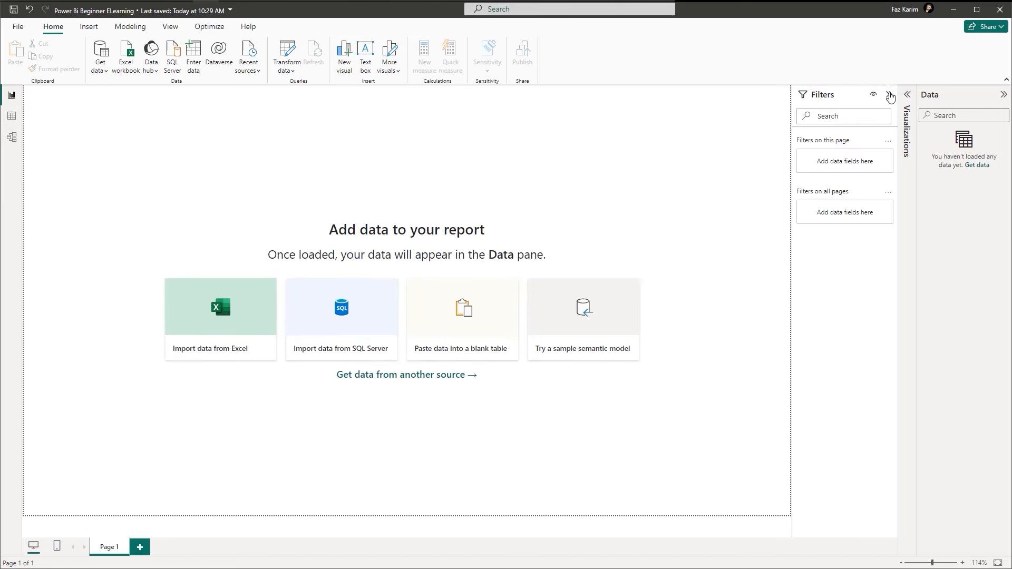
left_click(890, 95)
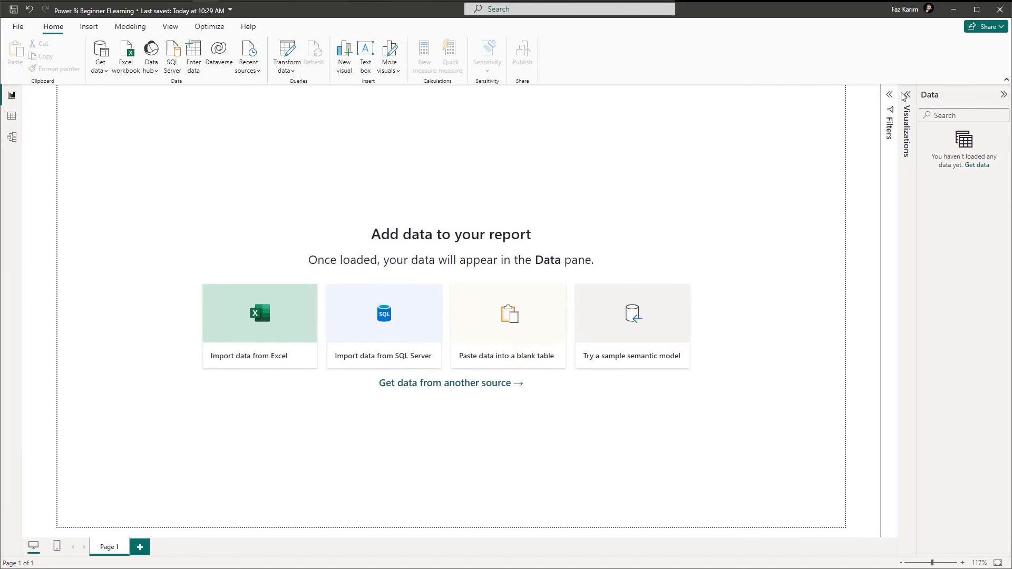
left_click(906, 96)
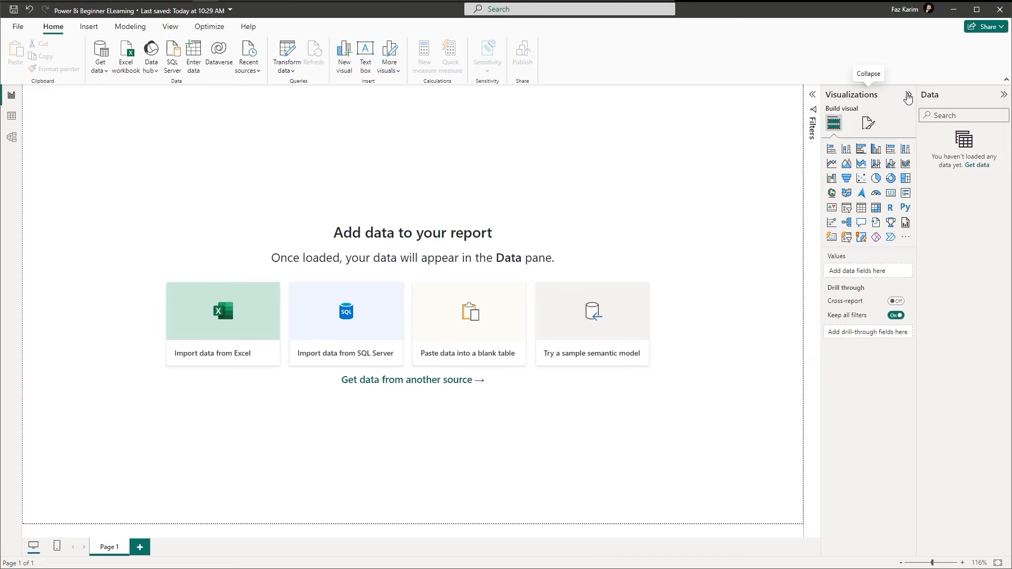
left_click(907, 96)
left_click(1002, 96)
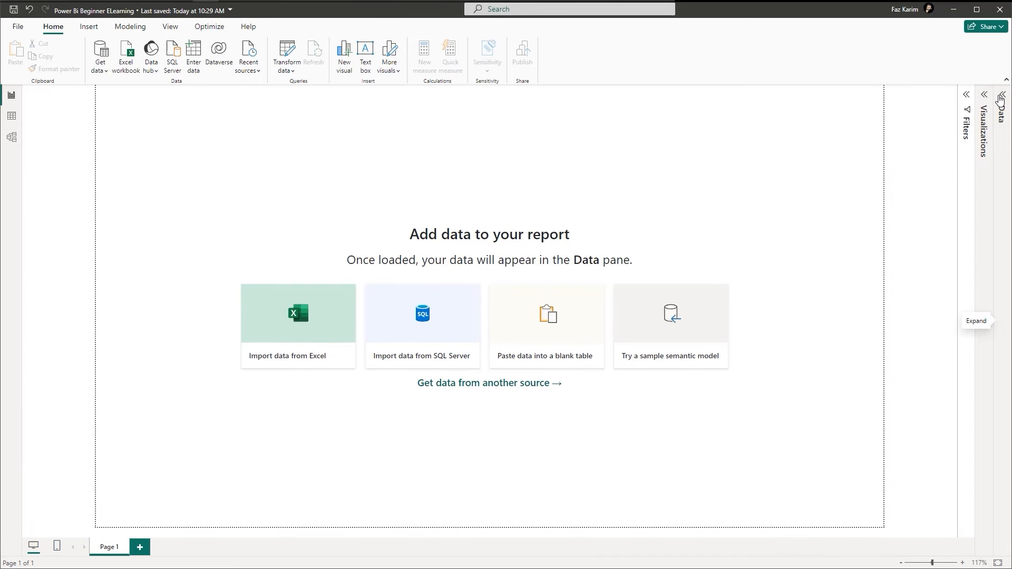
left_click(1000, 96)
left_click(1001, 96)
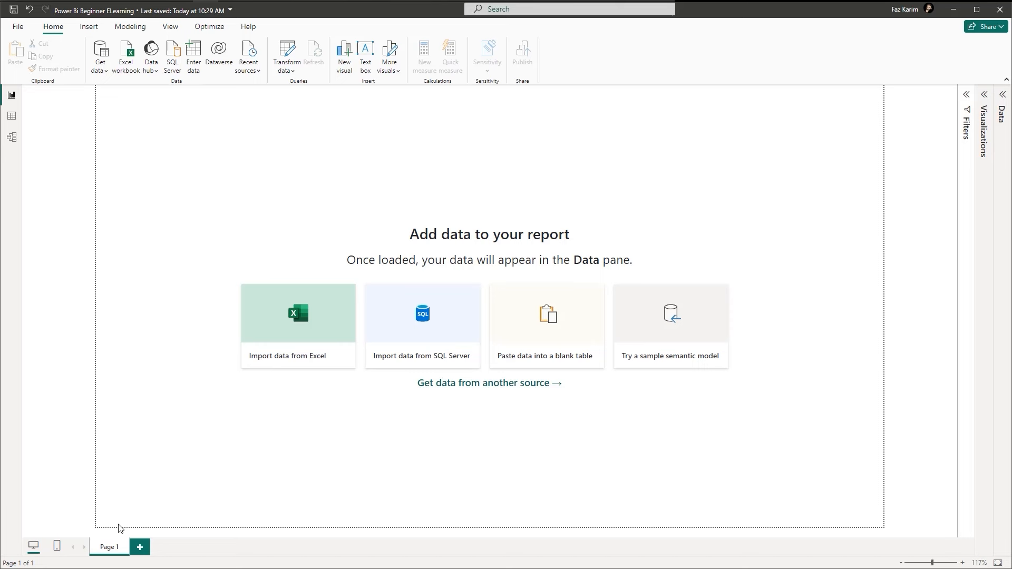
- View the report page in mobile layout, dismissing the introductory notice, and return to the desktop layout
left_click(55, 551)
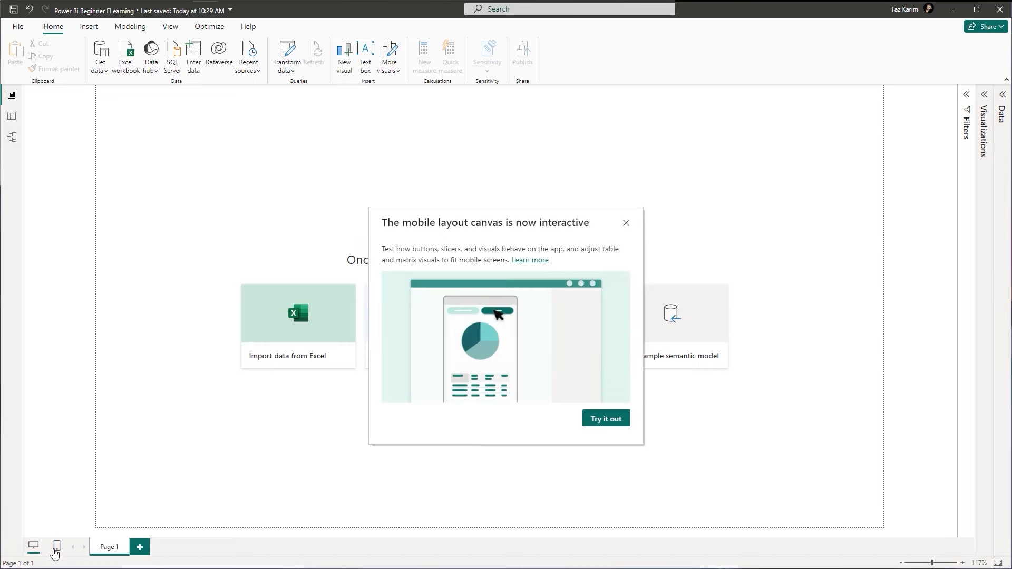
left_click(626, 223)
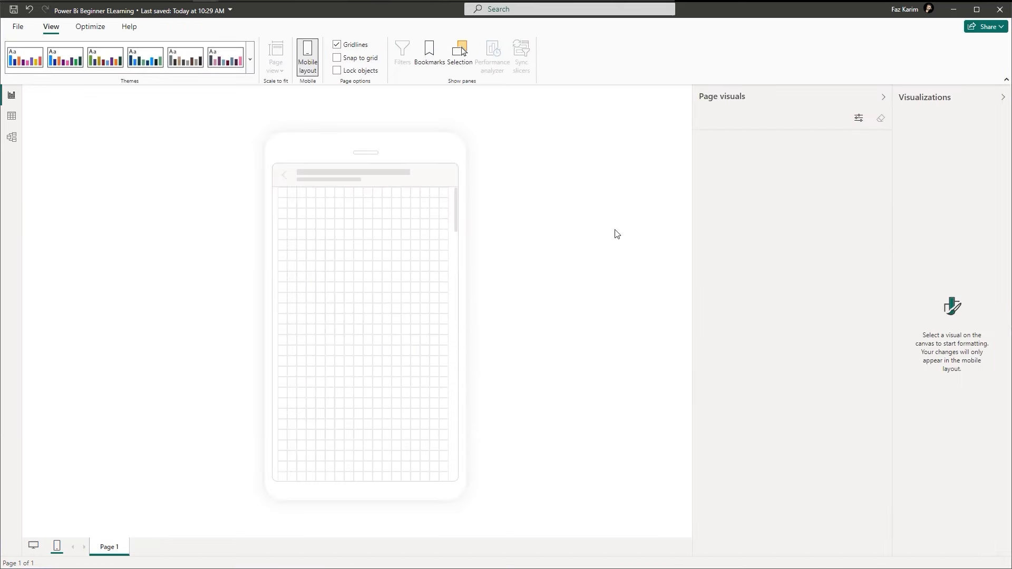
left_click(31, 549)
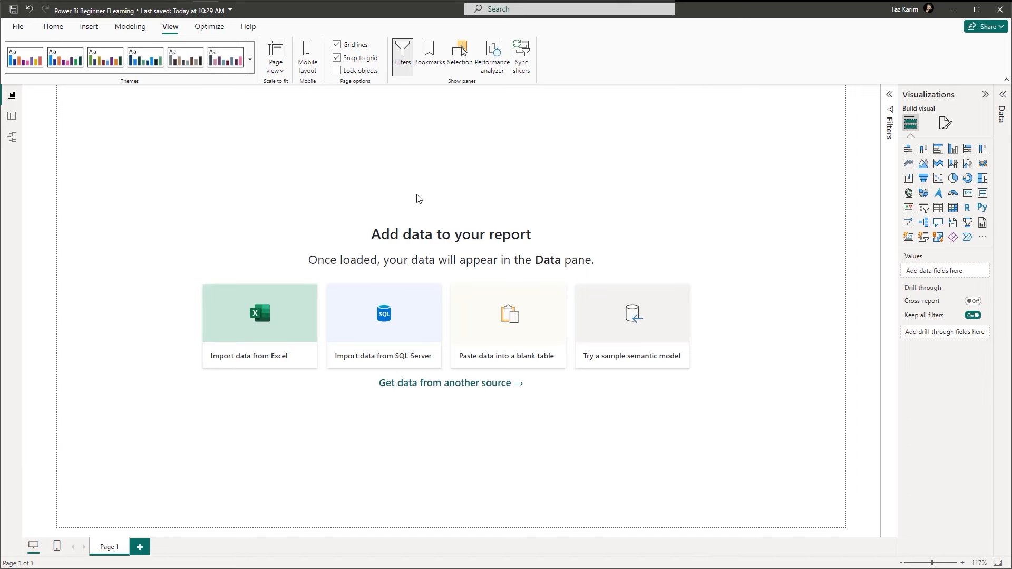
- Expand the Data pane and look over the common data sources offered by Get data
left_click(1003, 95)
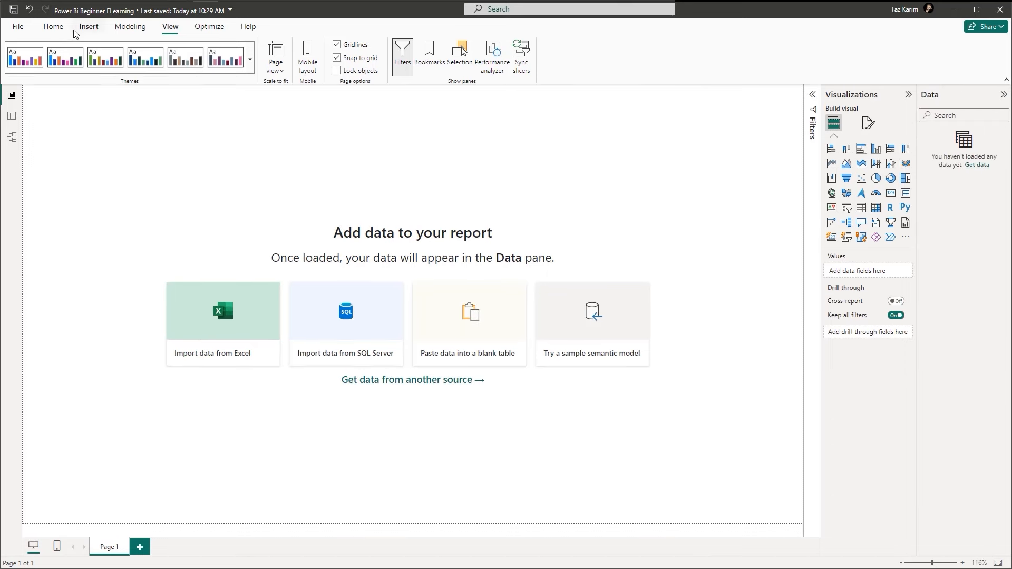
left_click(53, 26)
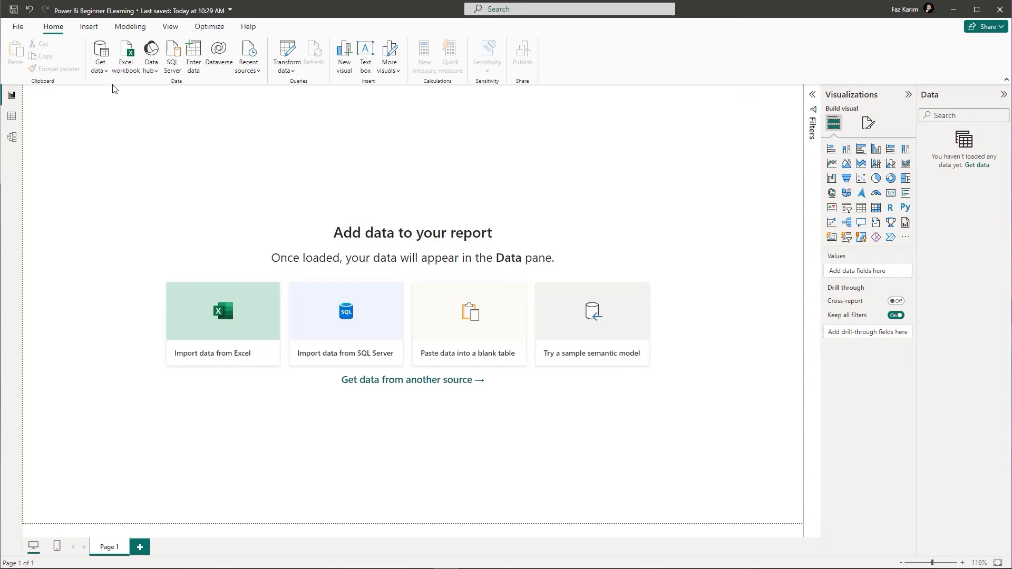
left_click(99, 74)
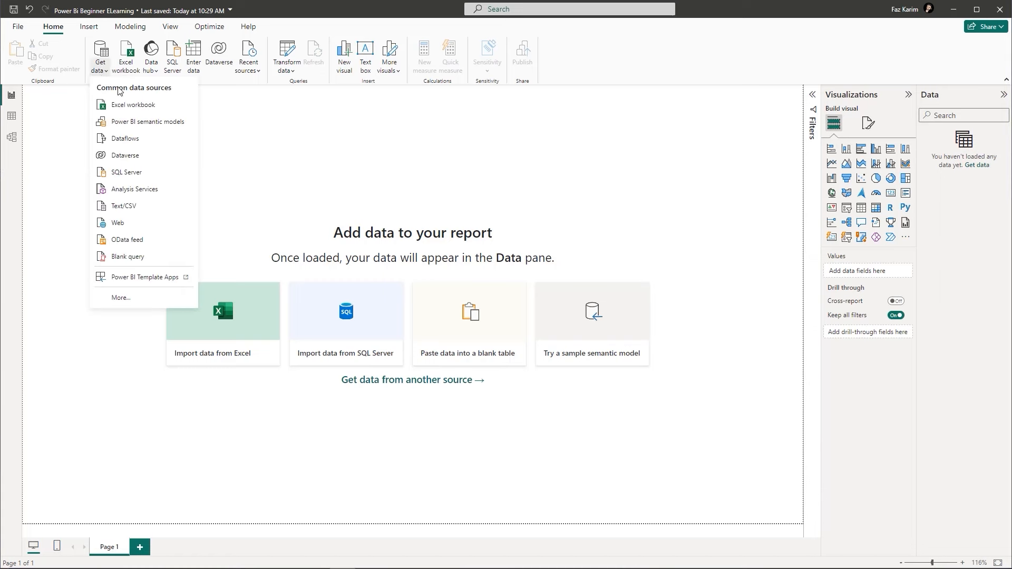
left_click(100, 65)
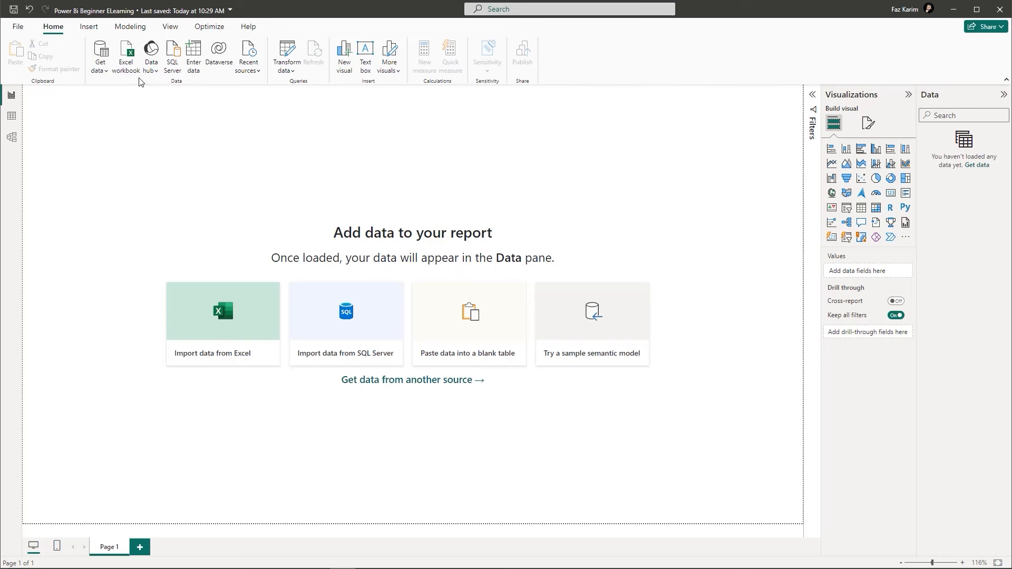
- Open the complete Get Data connector list, look through all connectors and search for "web"
left_click(107, 72)
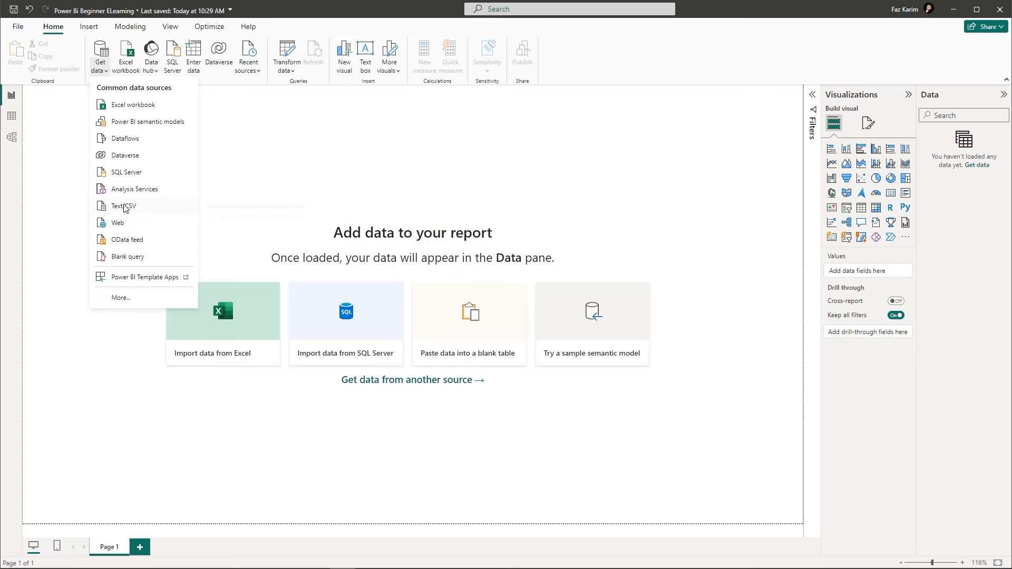
left_click(121, 298)
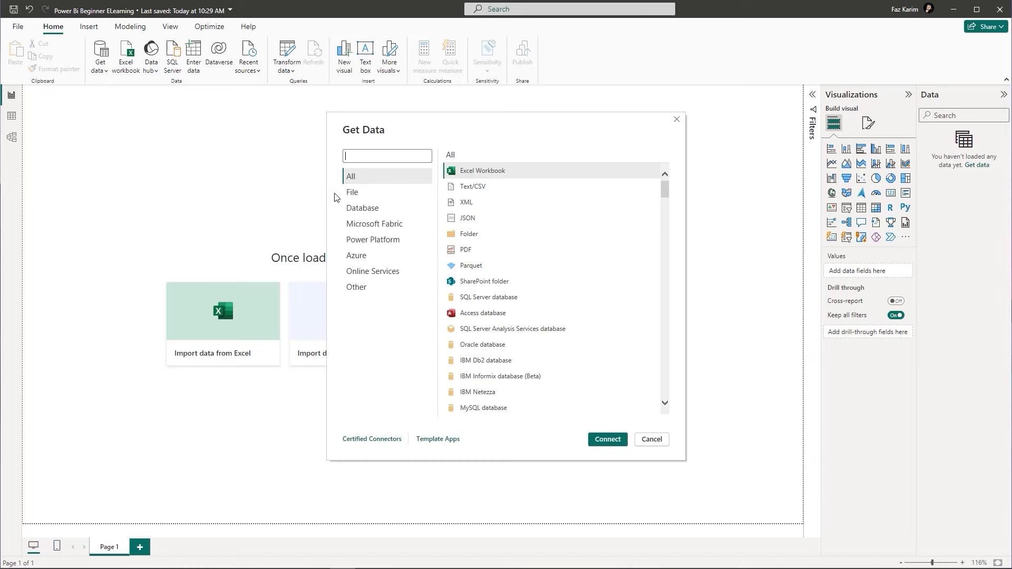
left_click(665, 190)
left_click_drag(665, 191, 667, 256)
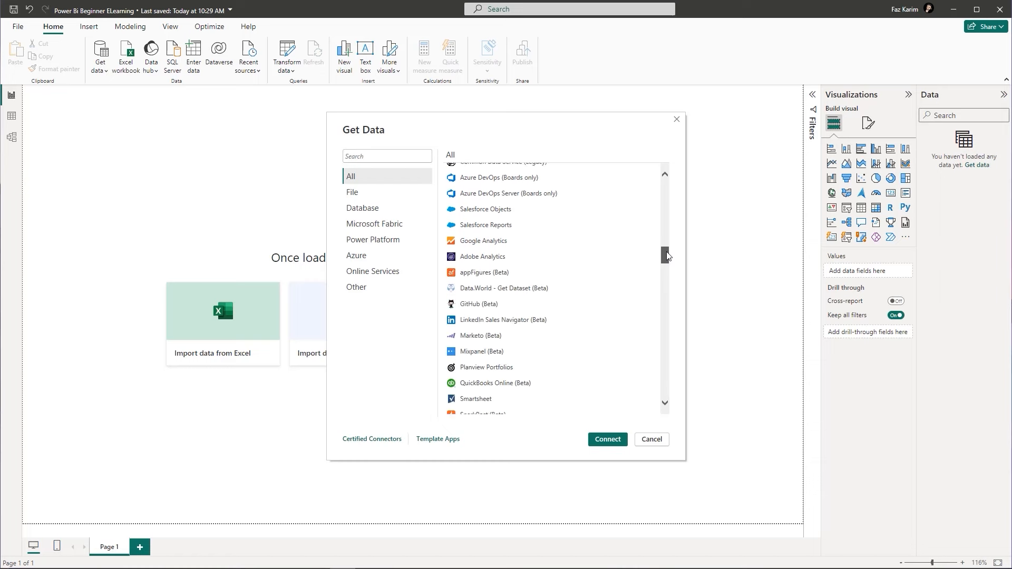
left_click_drag(666, 258, 666, 266)
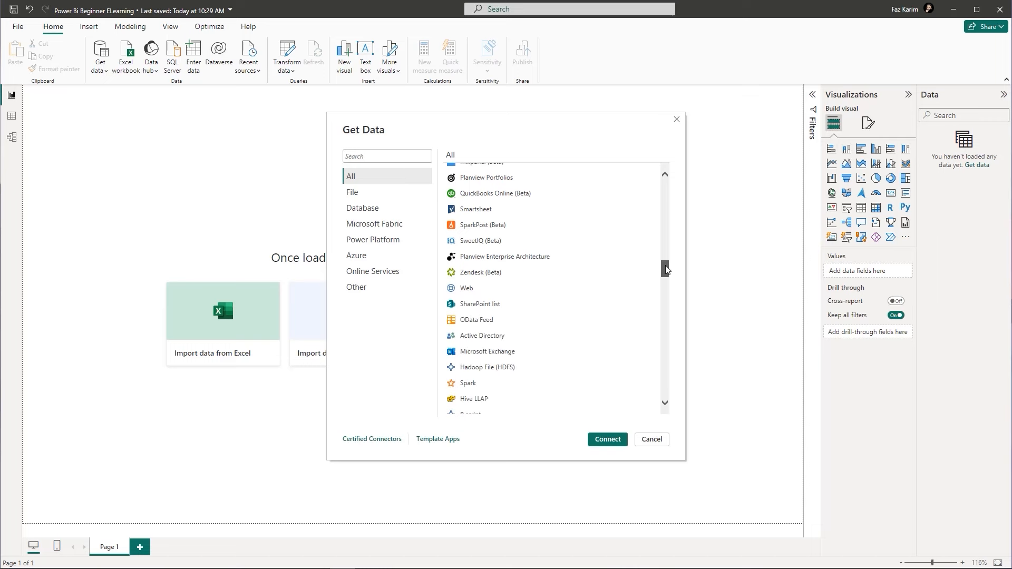
left_click_drag(665, 269, 664, 281)
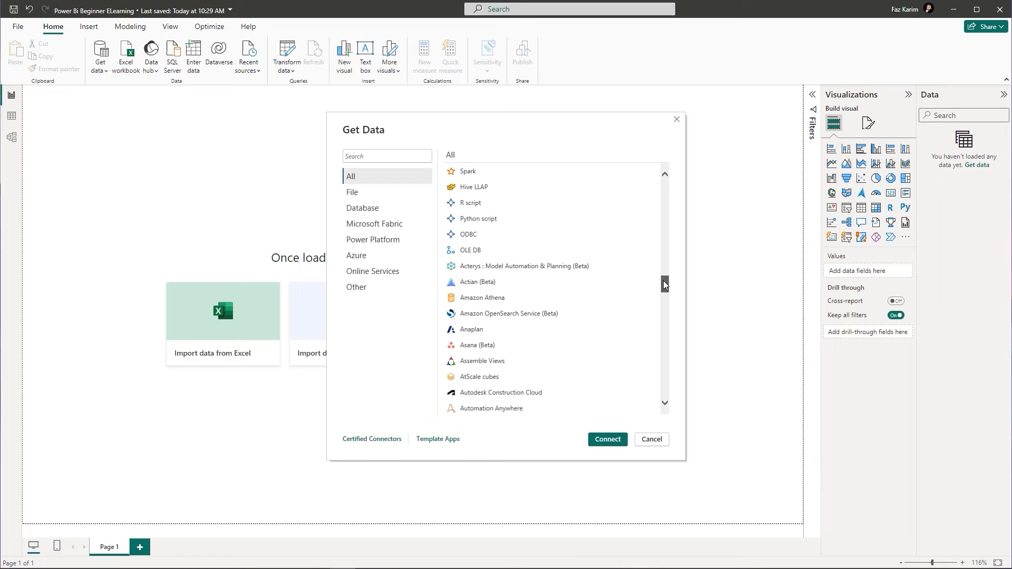
left_click_drag(665, 285, 653, 389)
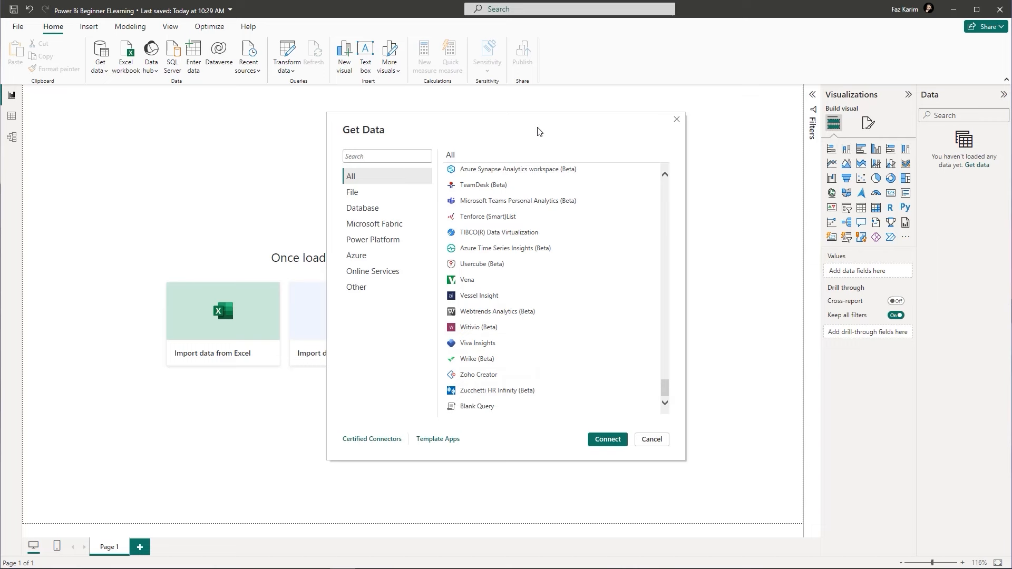
left_click(369, 158)
type("web")
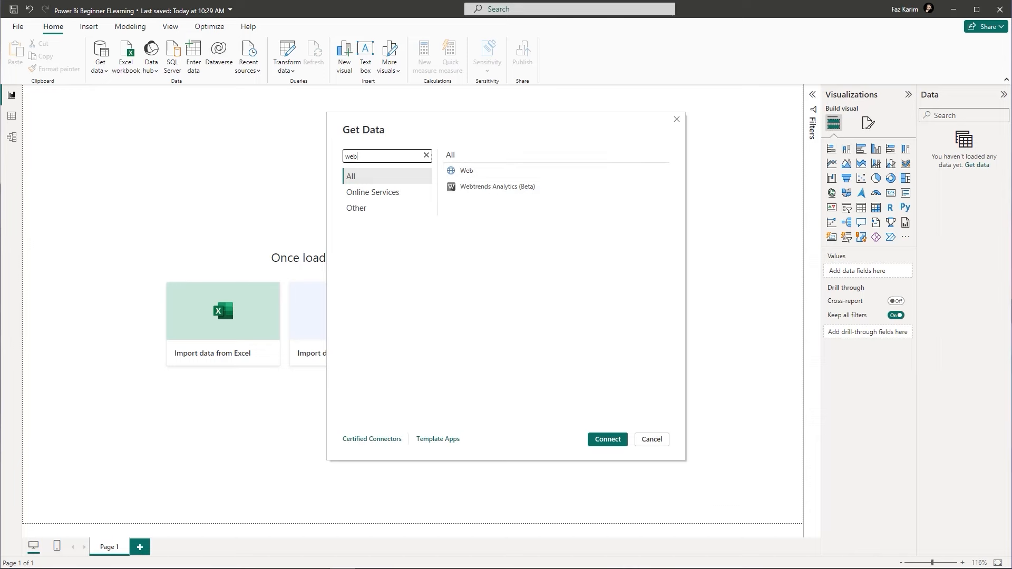
- Switch to the FDIC Failed Bank List page in Chrome, then widen and reposition its window over the report
key("alt+Tab")
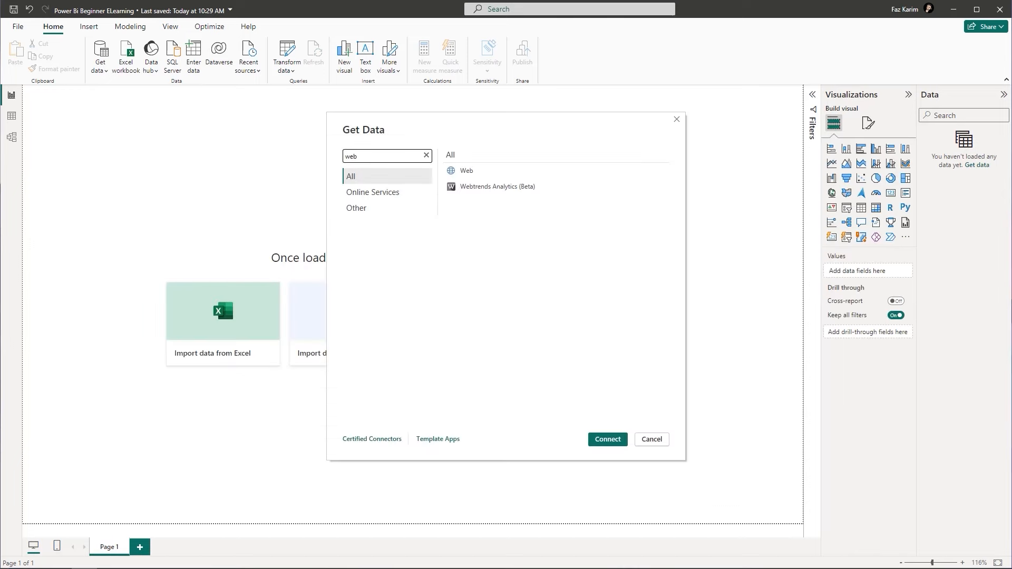
left_click_drag(389, 0, 541, 105)
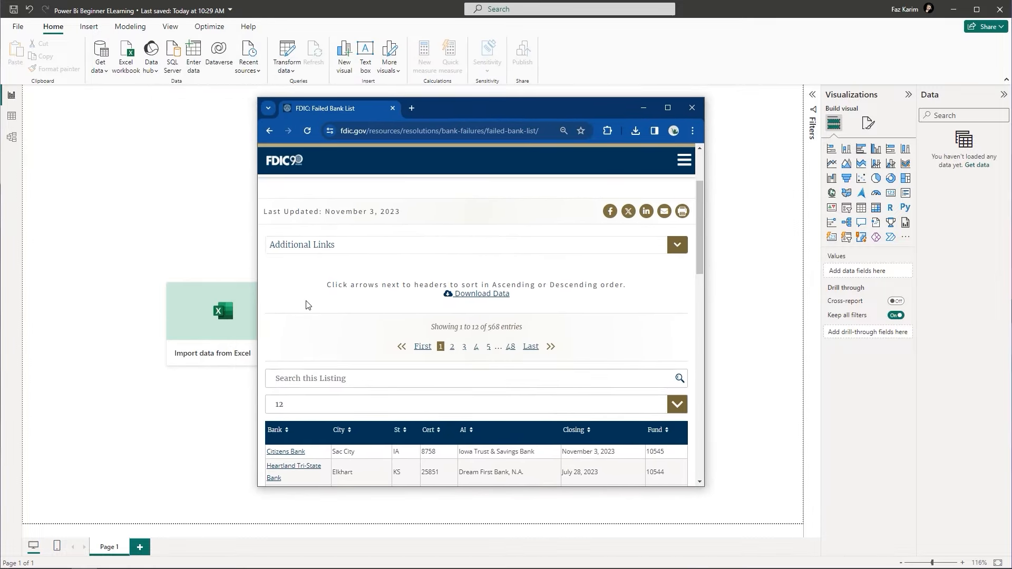
left_click_drag(258, 302, 96, 301)
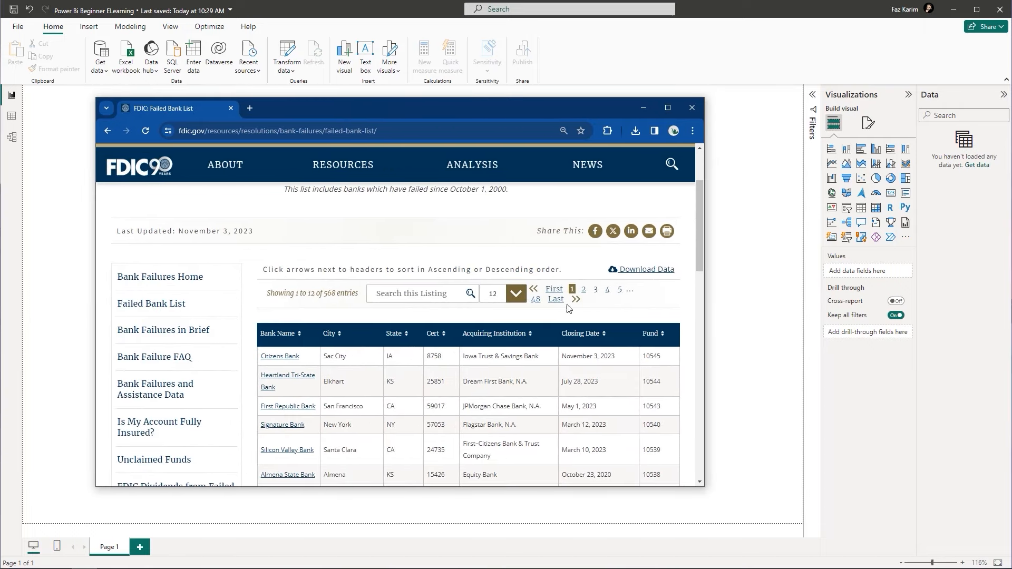
left_click_drag(704, 300, 790, 296)
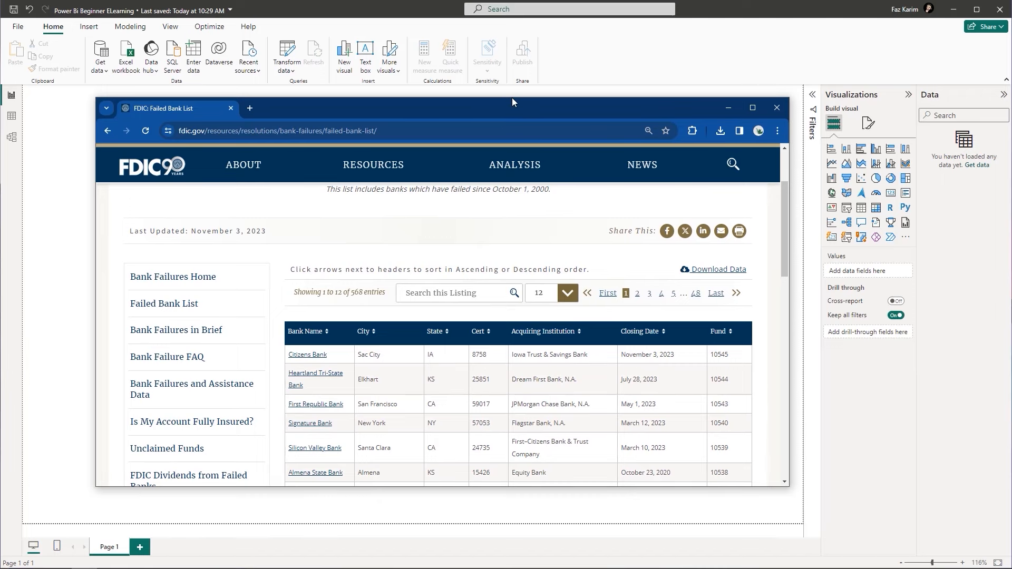
left_click_drag(511, 97, 517, 62)
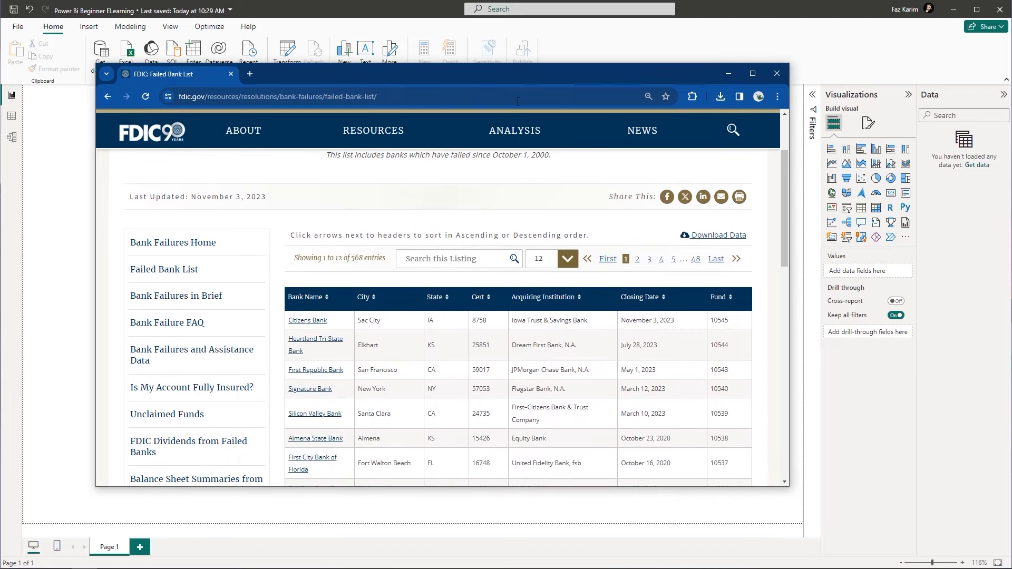
- Examine the Failed Bank List page, highlighting its description sentence and reviewing the bank table and its paging
scroll(418, 223, "up", 1)
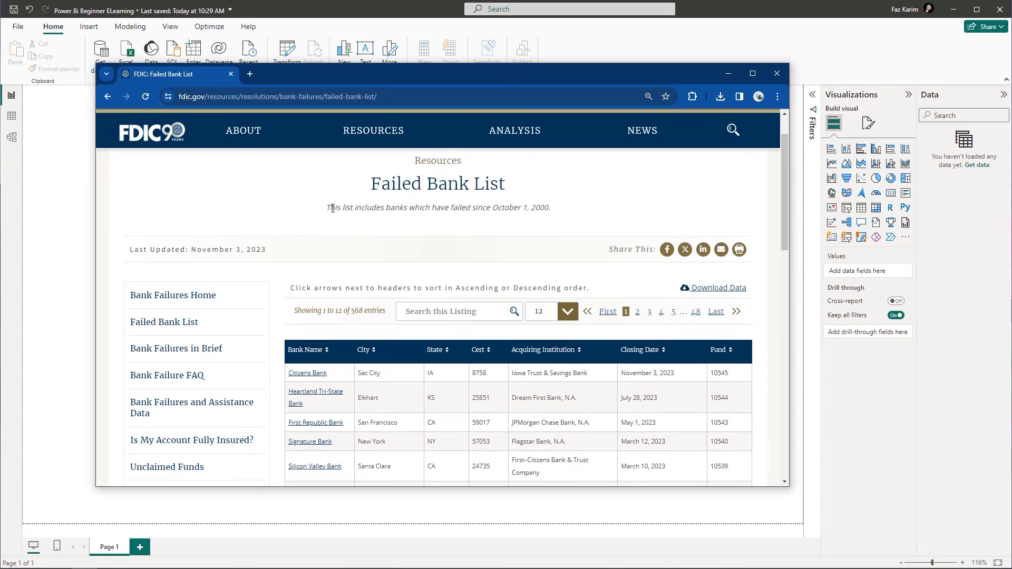
left_click_drag(328, 209, 555, 213)
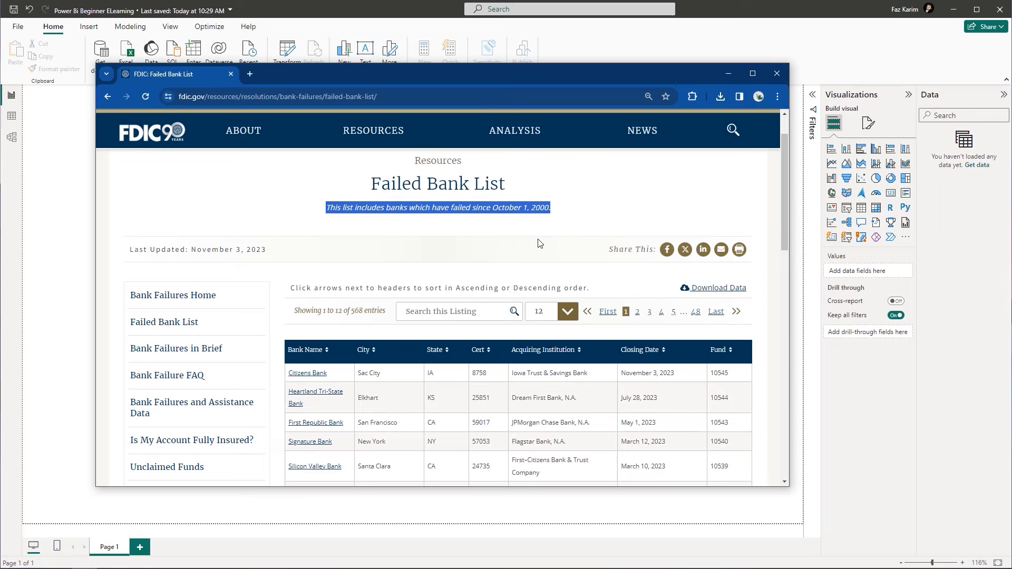
scroll(538, 243, "down", 5)
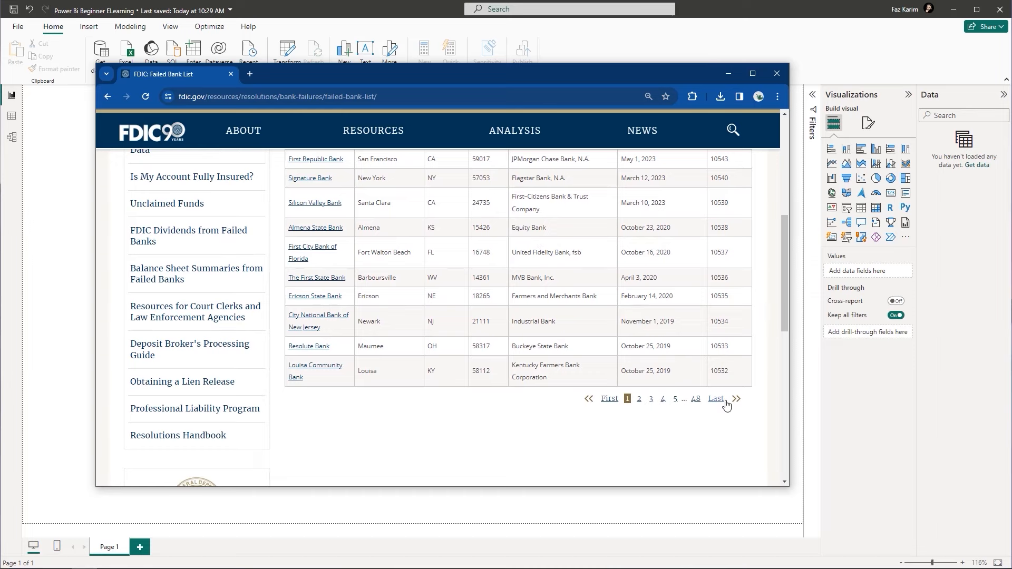
scroll(666, 350, "up", 4)
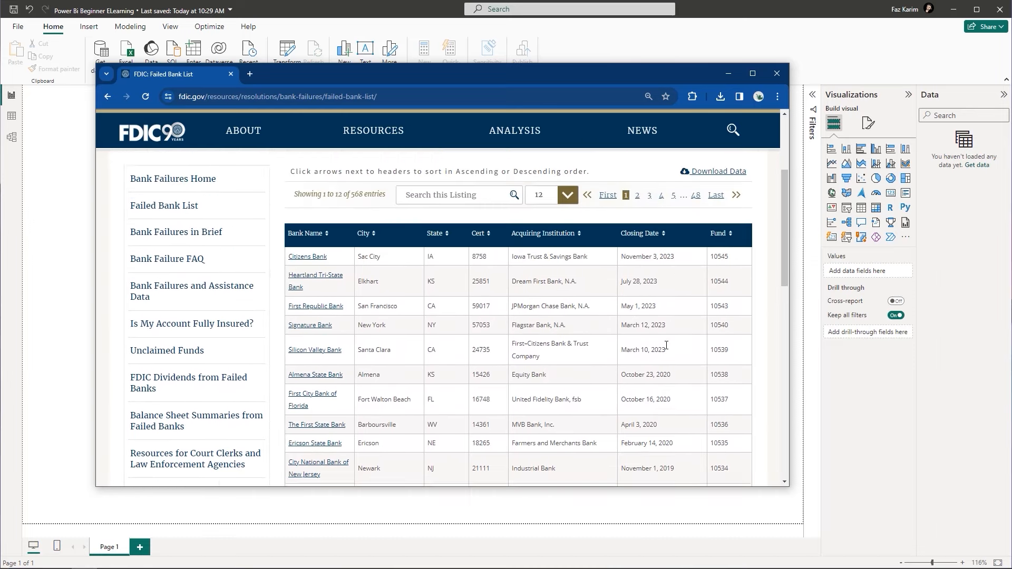
scroll(664, 344, "up", 1)
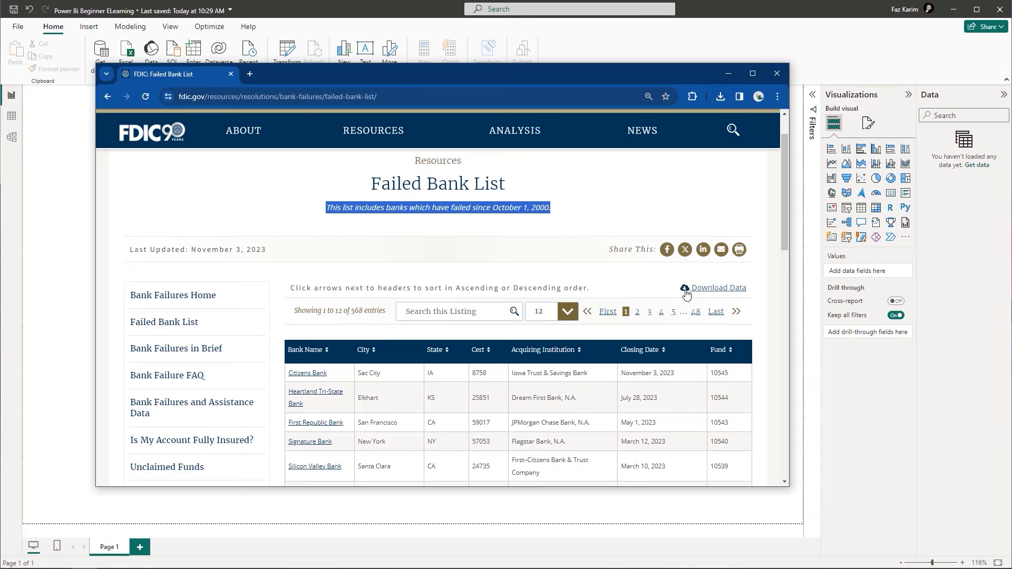
- Copy the link address of Download Data and minimize the browser to return to Power BI's Get Data dialog
right_click(703, 292)
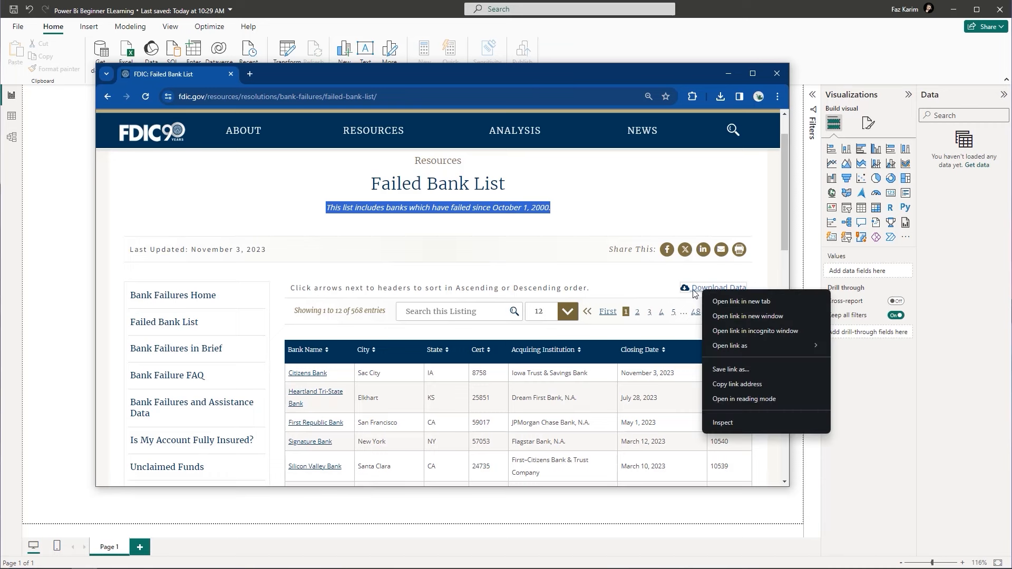
left_click(732, 384)
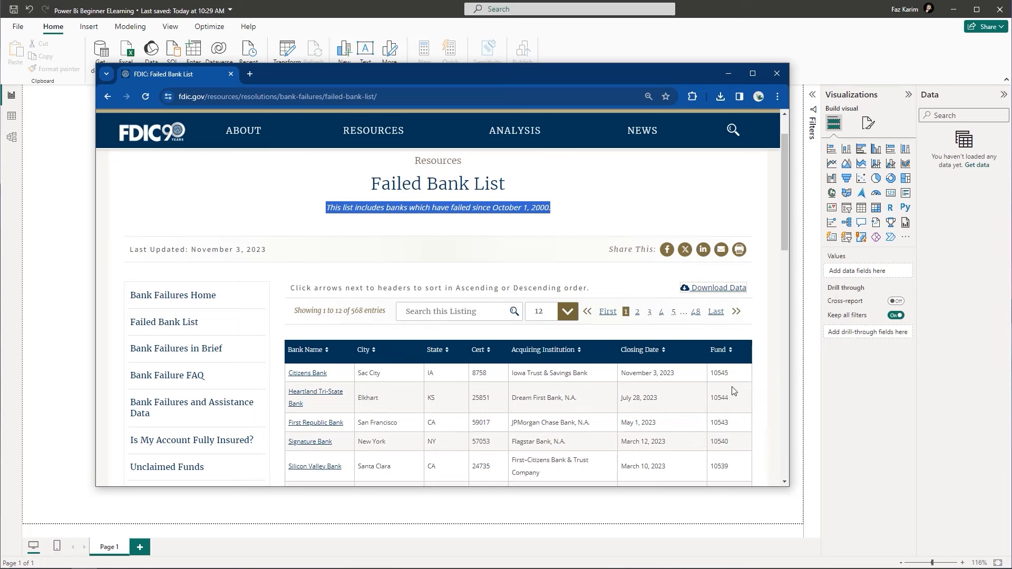
right_click(718, 290)
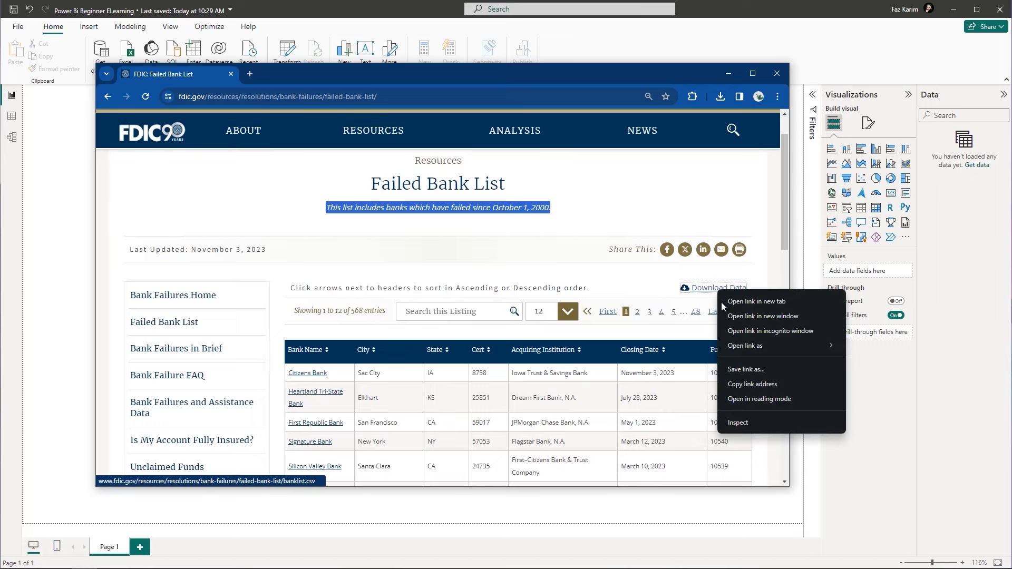
left_click(755, 383)
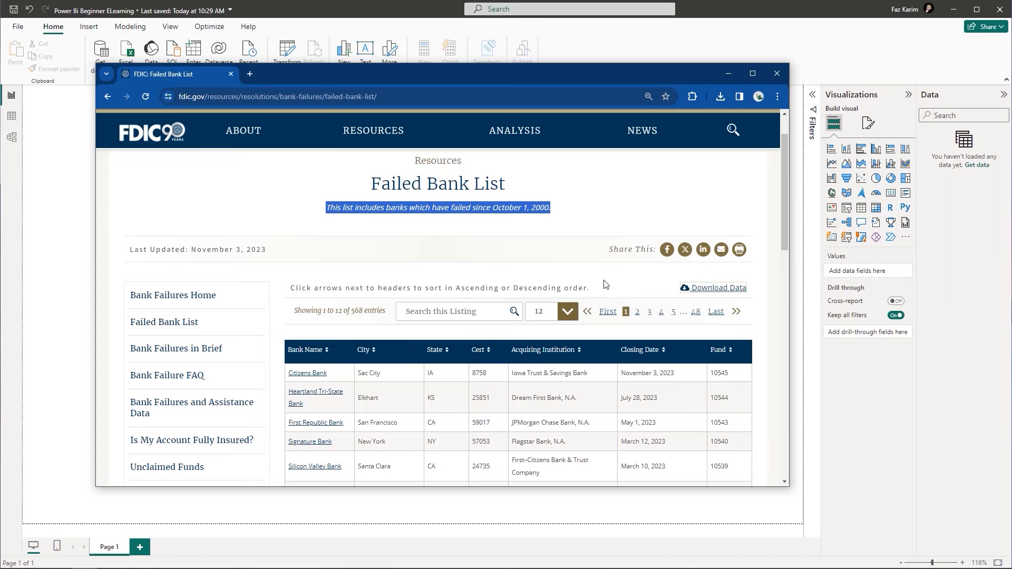
left_click(727, 77)
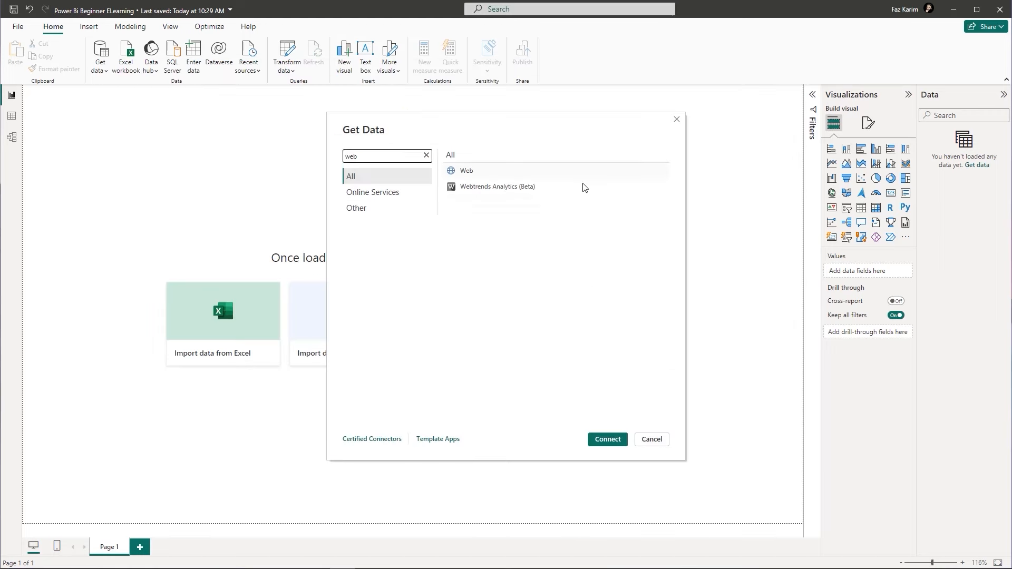
- Connect to the copied FDIC banklist.csv URL through the Web connector with the Basic option
left_click(462, 171)
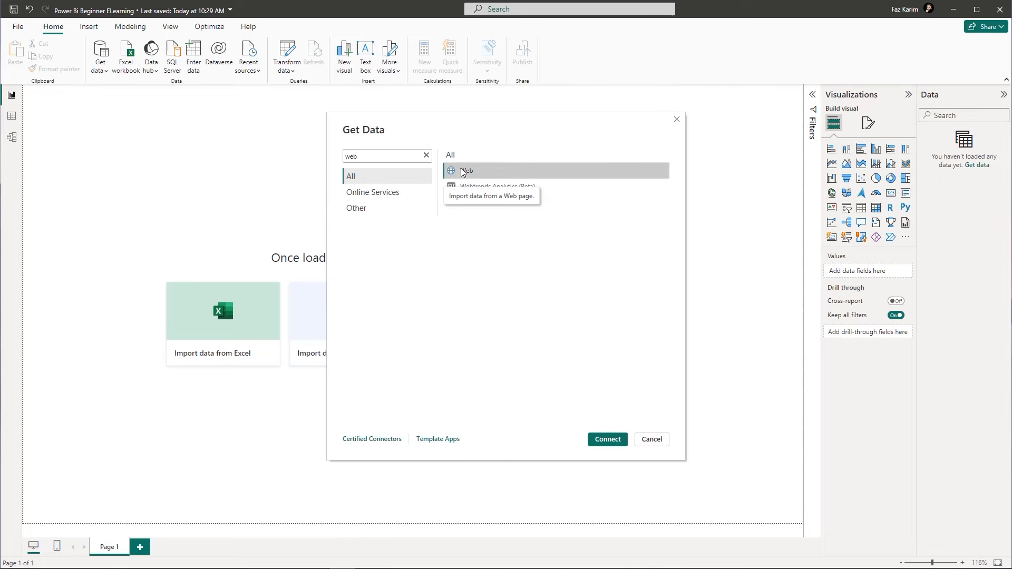
left_click(601, 445)
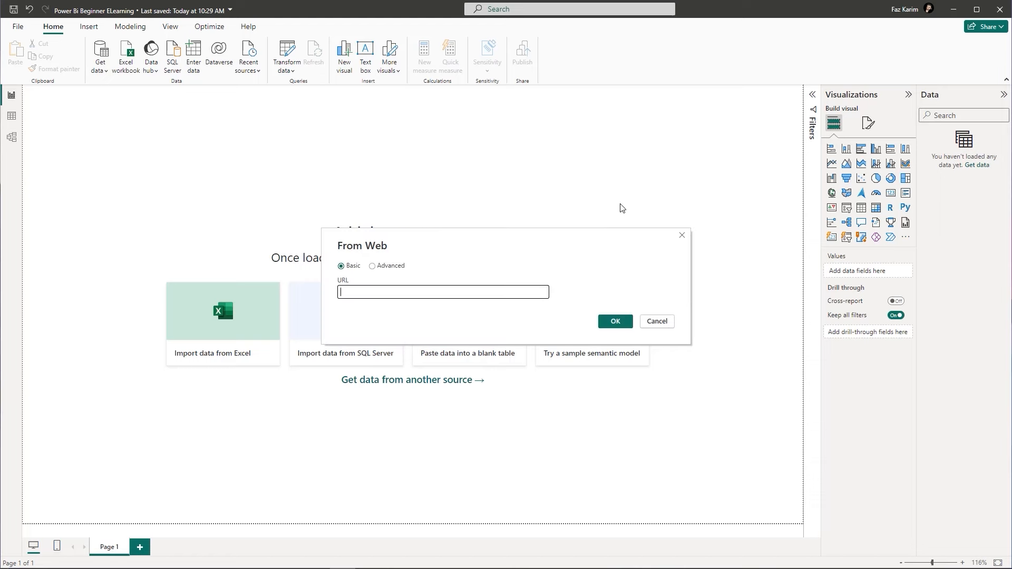
key("ctrl+v")
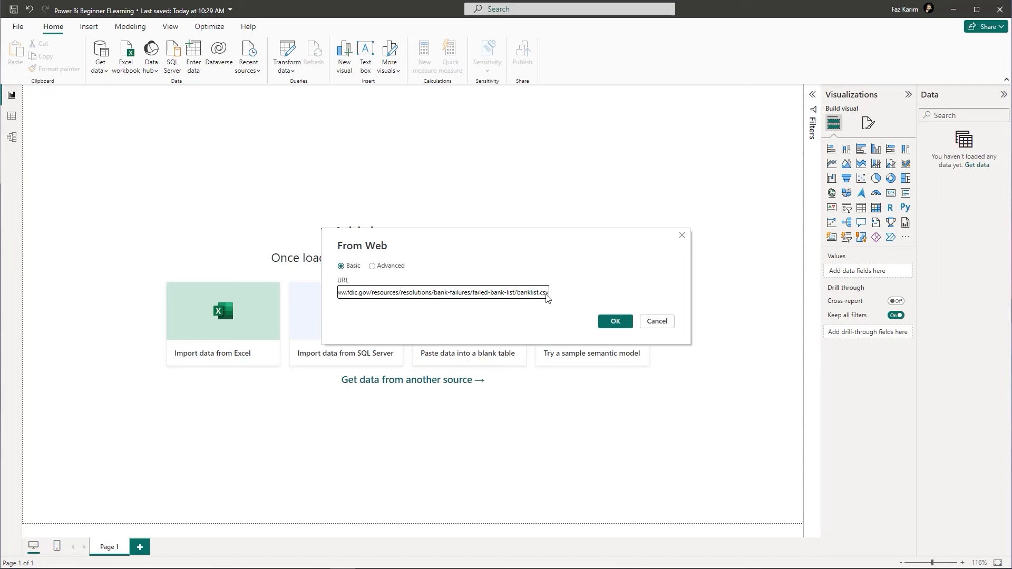
left_click(604, 322)
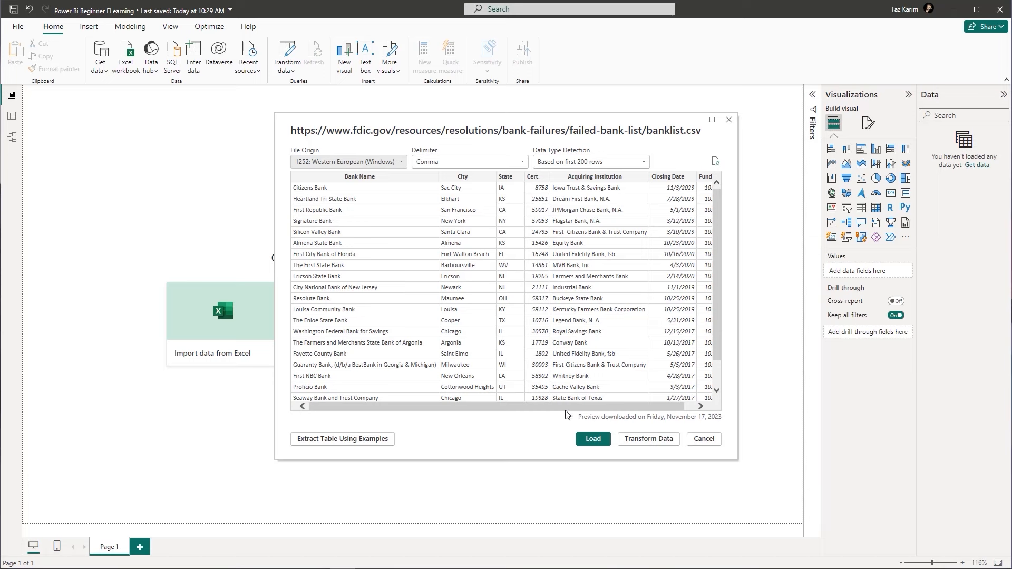
- Look over the columns in the banklist.csv preview and load the data into the report
left_click_drag(567, 407, 589, 407)
left_click_drag(588, 409, 514, 408)
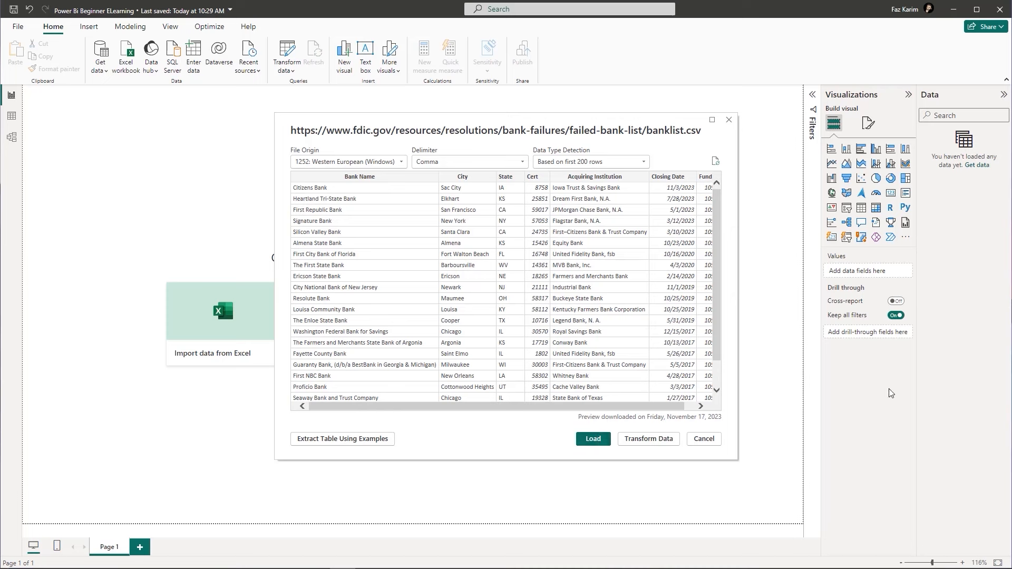
left_click(652, 439)
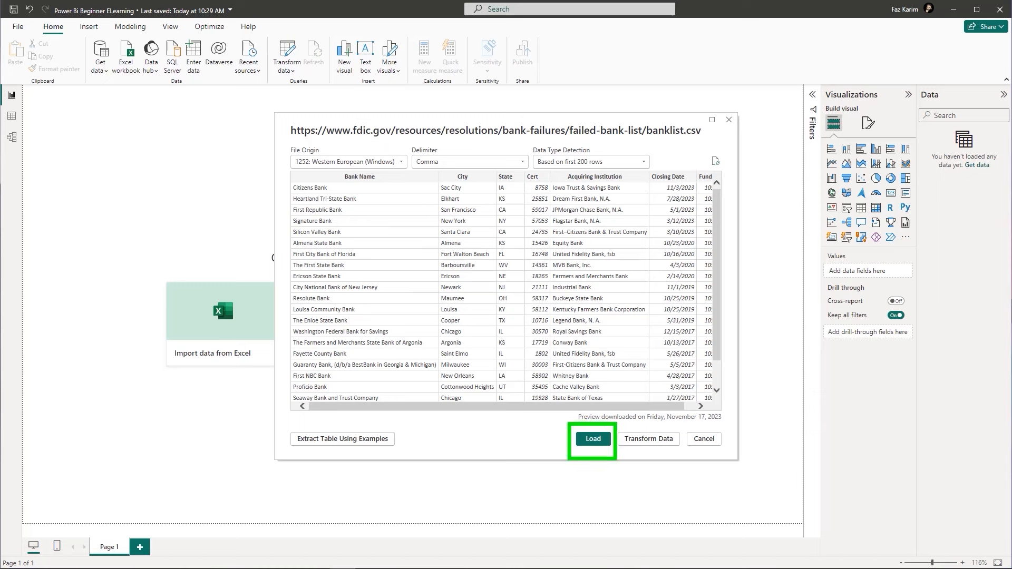
left_click(593, 439)
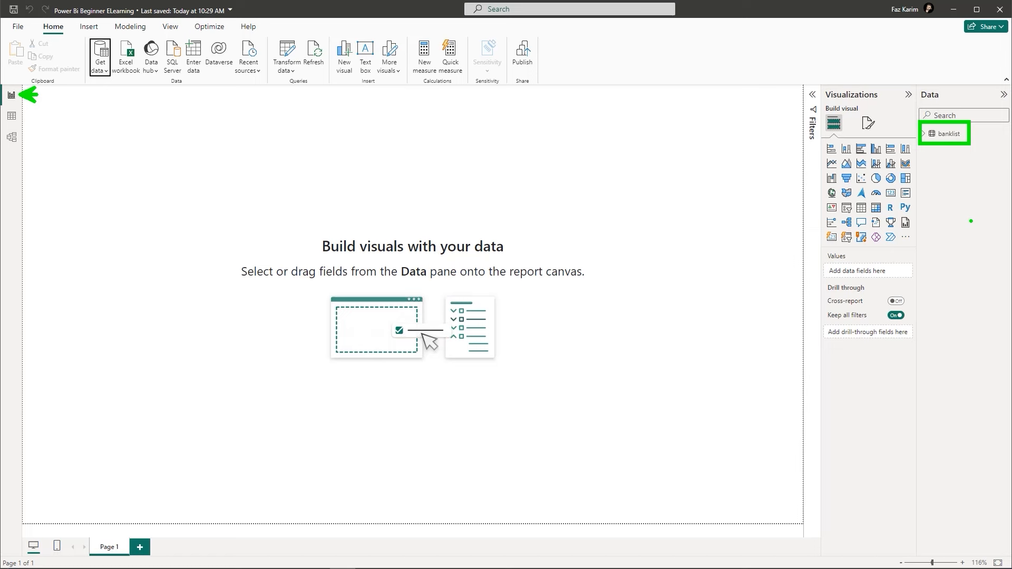
- Expand the banklist table's fields, widen the pane to fit their full names, and open the table's rows in Table view
left_click(923, 134)
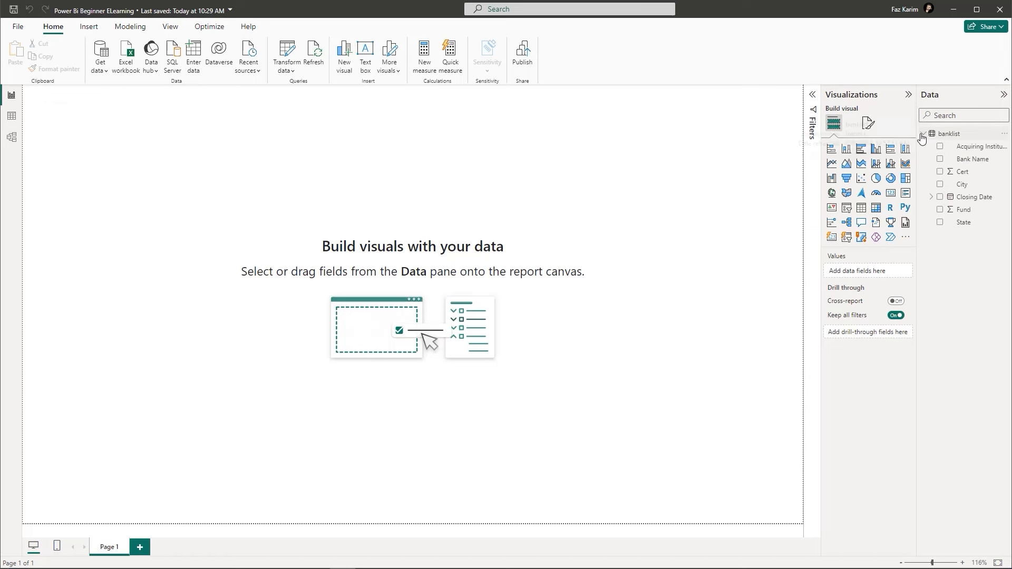
left_click_drag(917, 153, 882, 153)
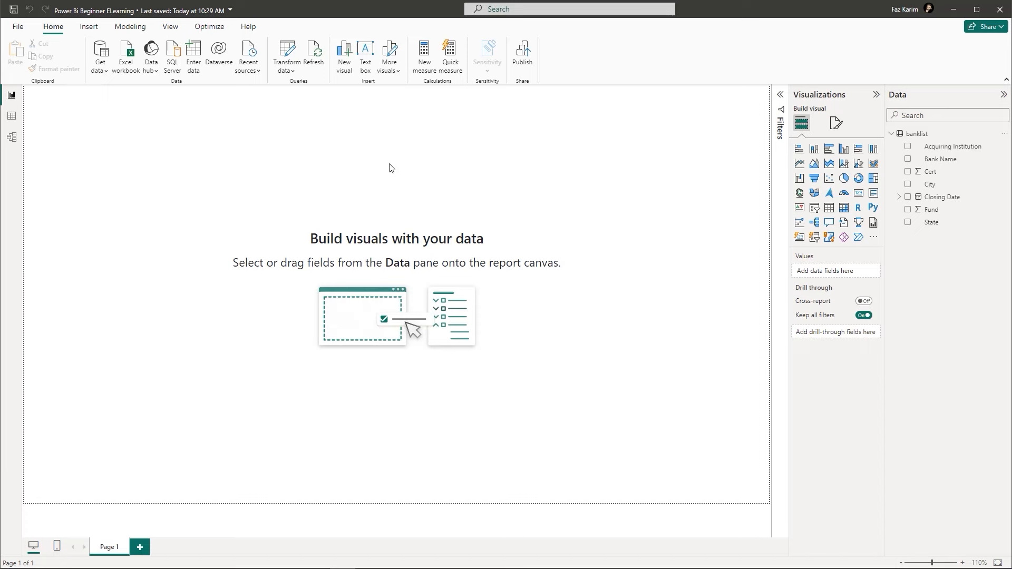
left_click(12, 124)
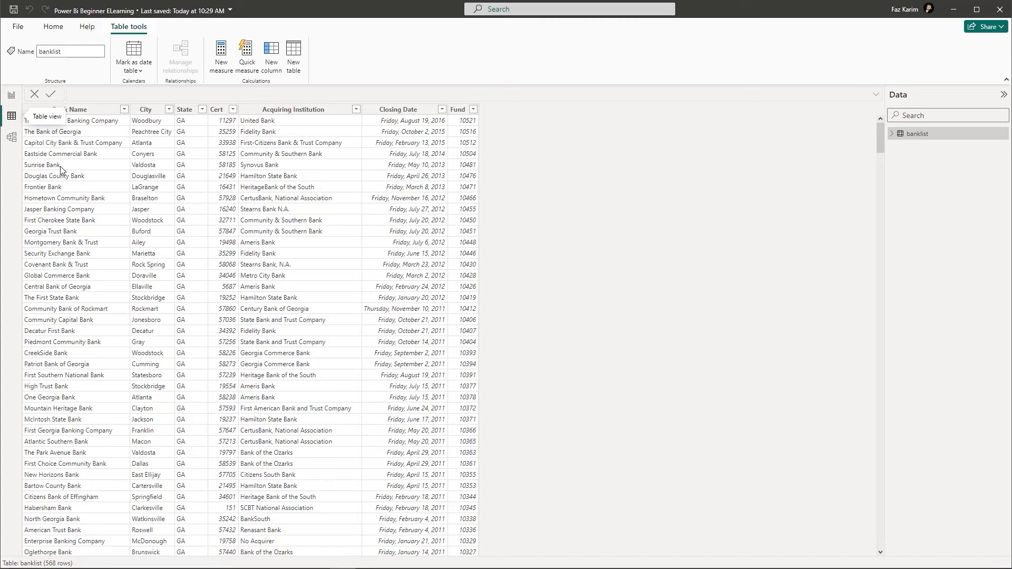
- In Model view, lengthen the banklist card and shift it to the right, finishing back in Report view
left_click(13, 138)
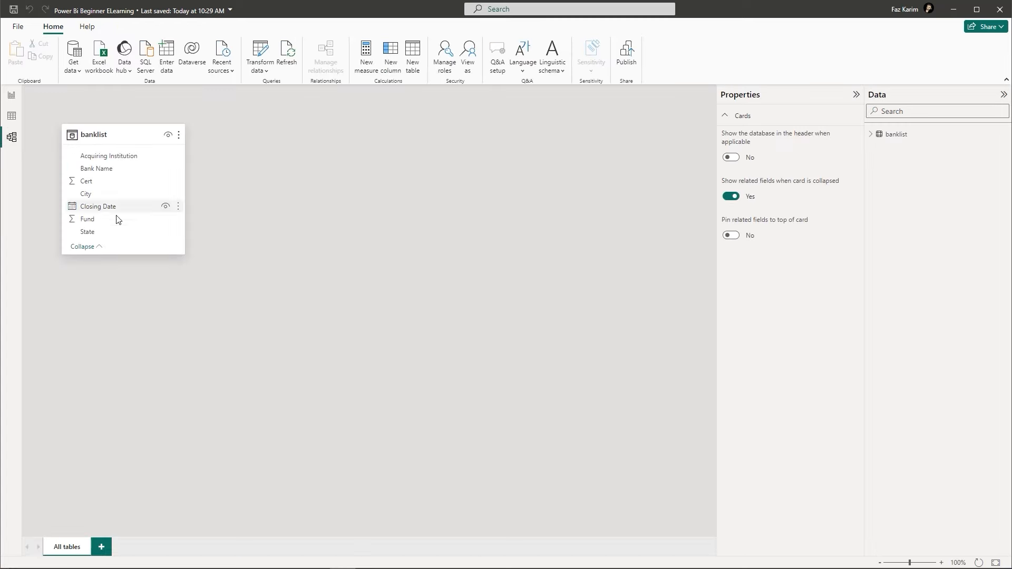
left_click_drag(134, 253, 133, 314)
left_click_drag(130, 140, 205, 141)
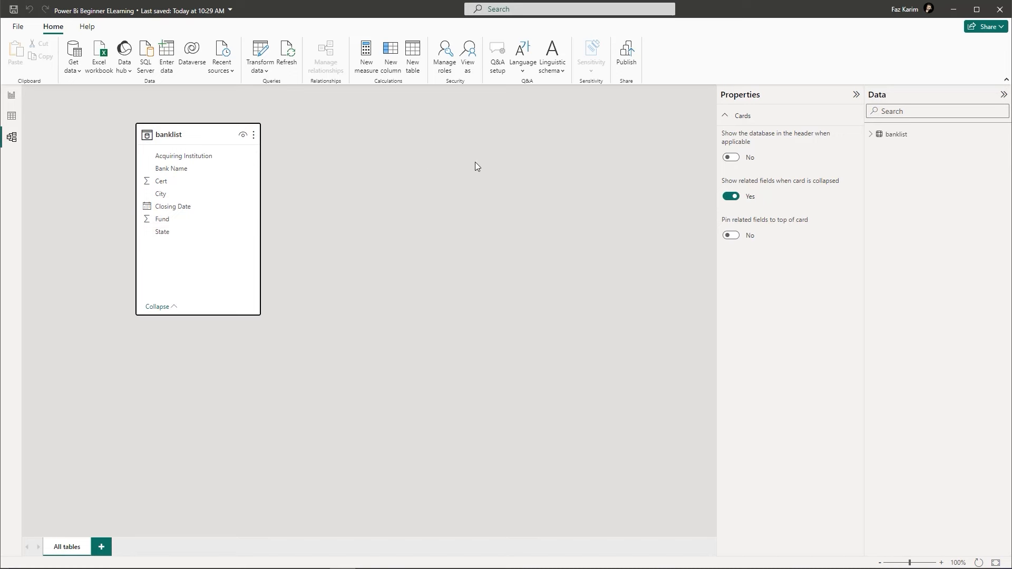
left_click(11, 95)
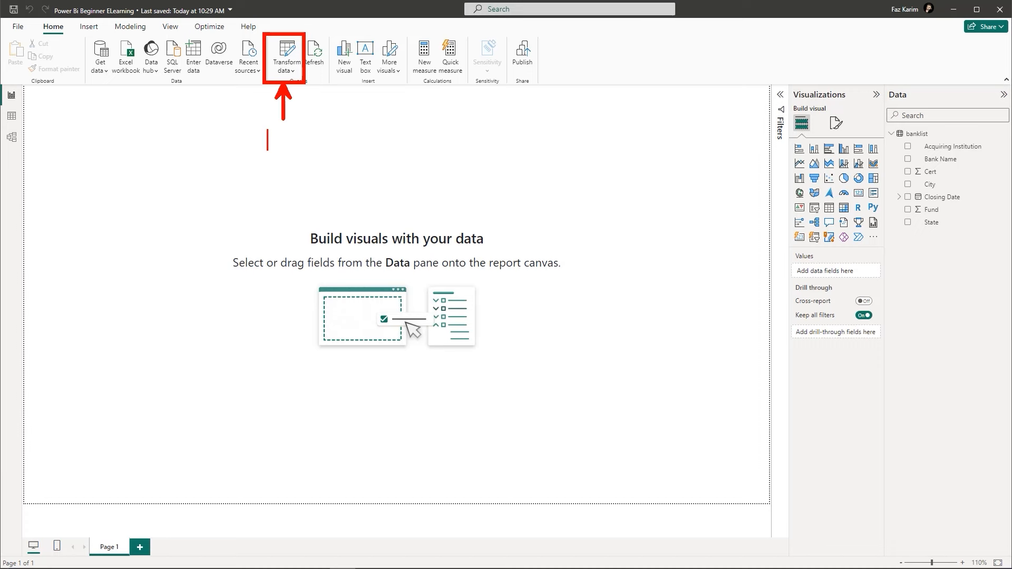
type("Power Wuer")
key("BackSpace")
key("BackSpace")
key("BackSpace")
key("BackSpace")
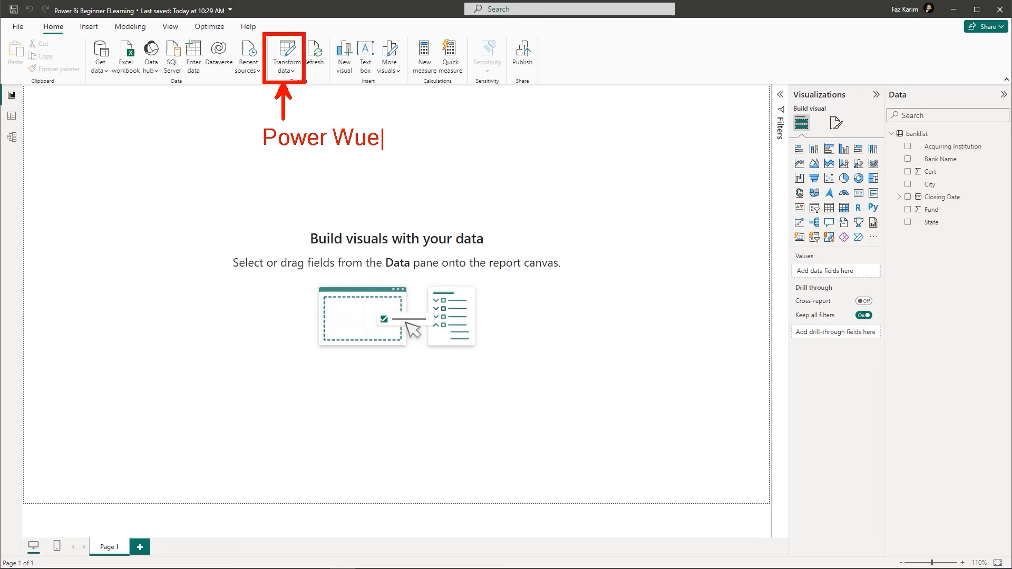
type("query")
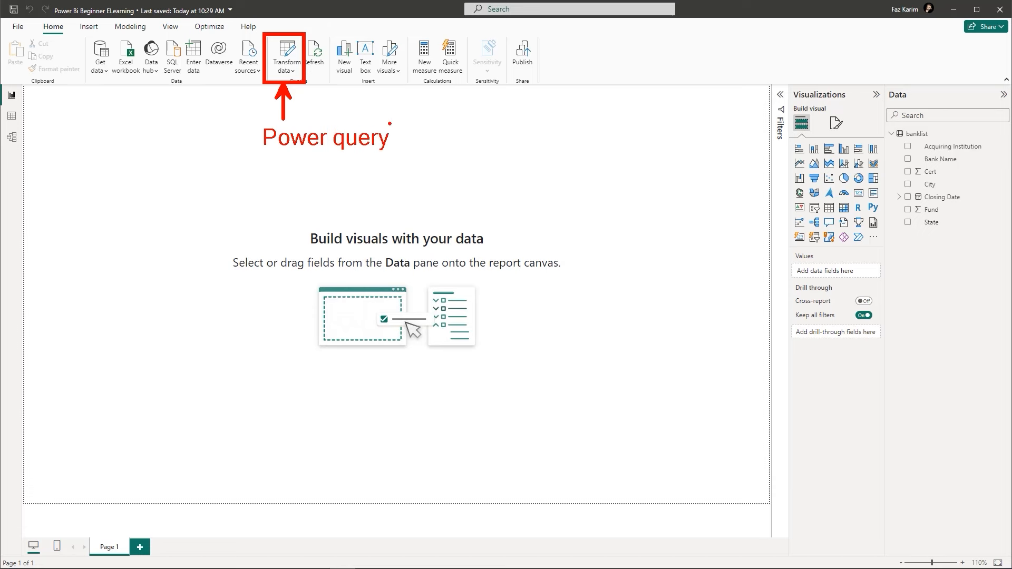
left_click_drag(883, 129, 857, 108)
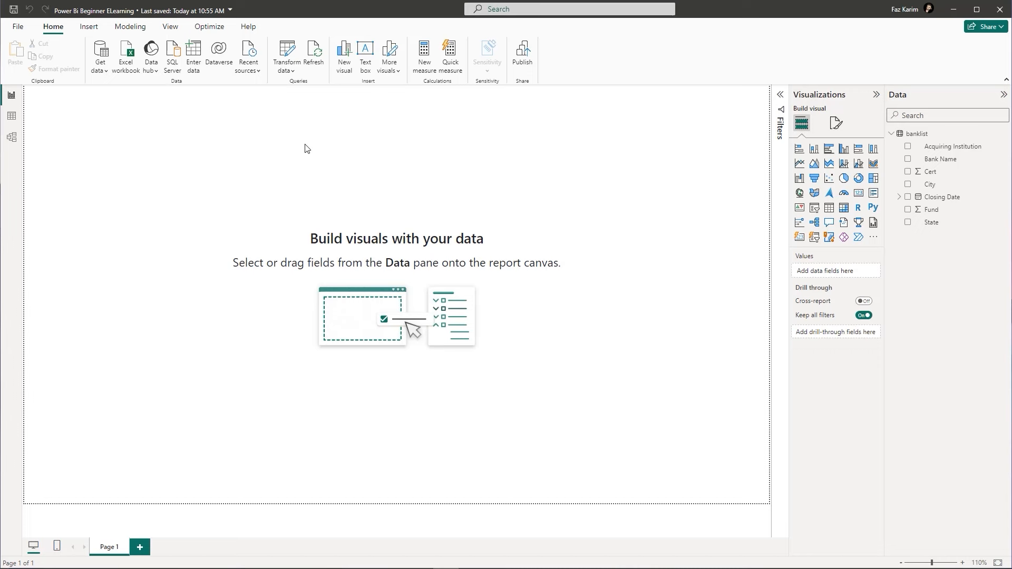
- Open the Power Query Editor to transform the data, and reduce and reposition its window over the report
left_click(295, 73)
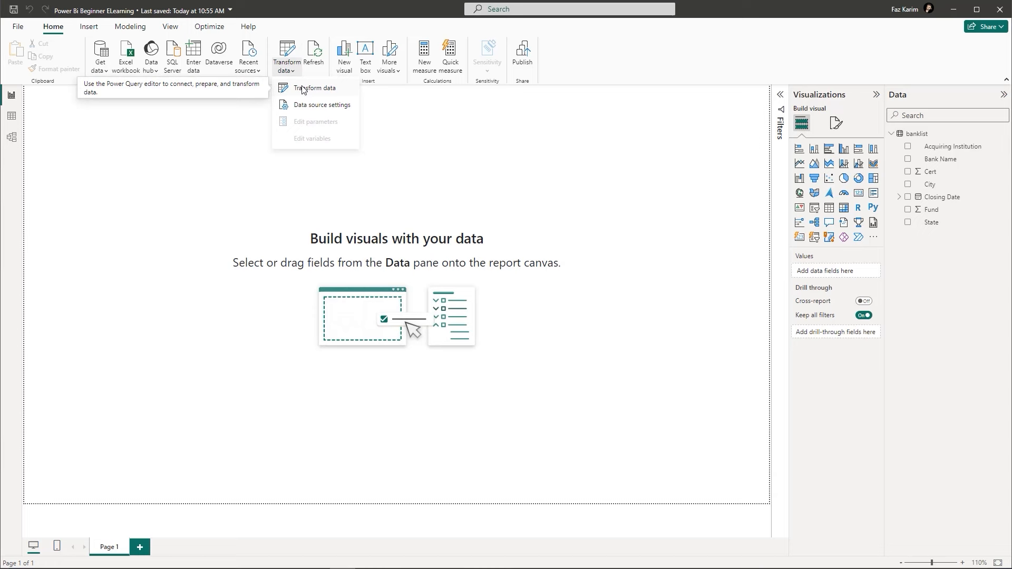
left_click(303, 90)
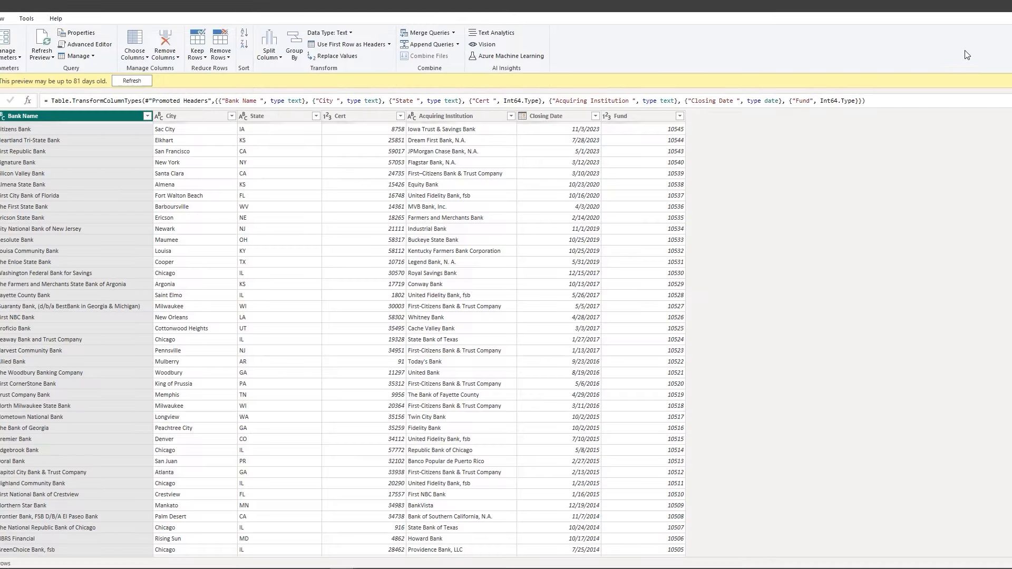
key("super+Down")
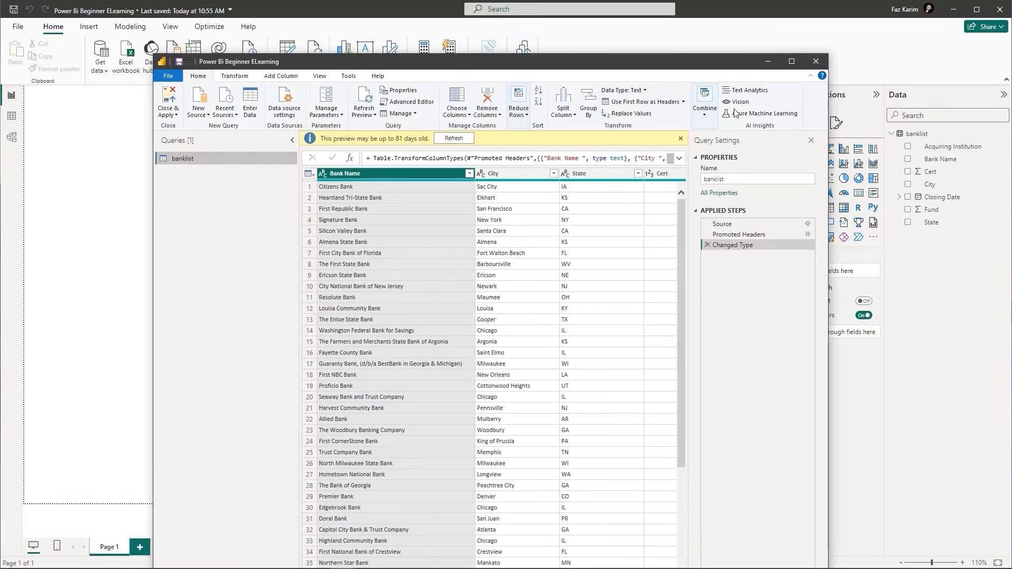
left_click_drag(648, 62, 651, 22)
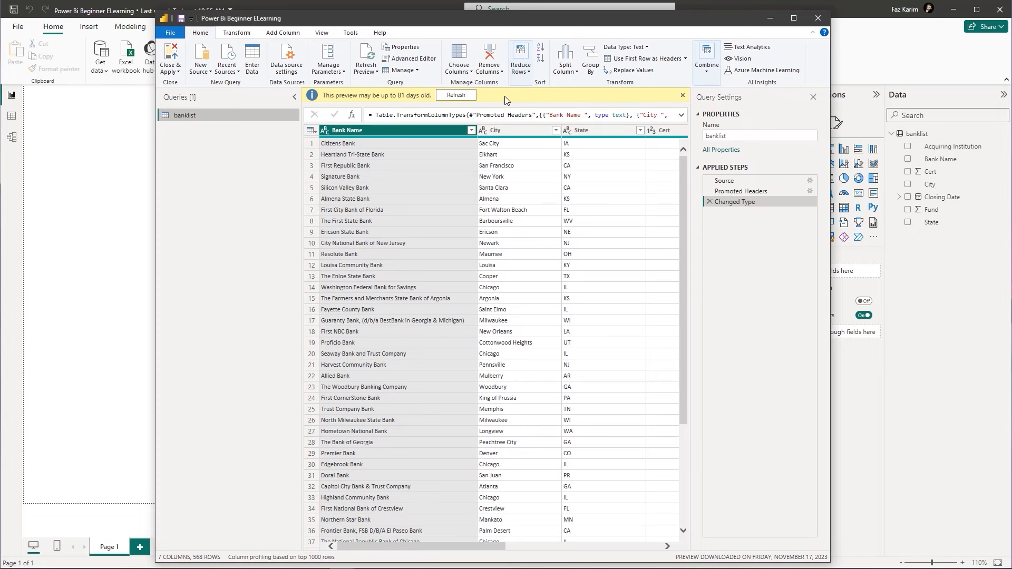
- Refresh the outdated banklist preview and enlarge the Power Query Editor window to almost the full screen width
left_click(457, 95)
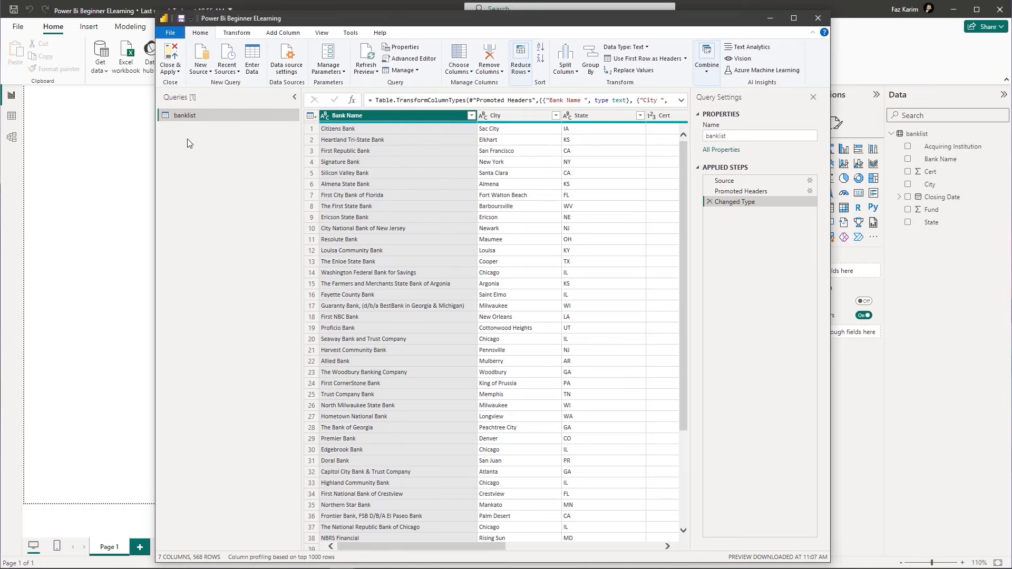
mouse_move(437, 22)
left_mouse_down()
mouse_move(437, 154)
mouse_move(445, 11)
left_mouse_up()
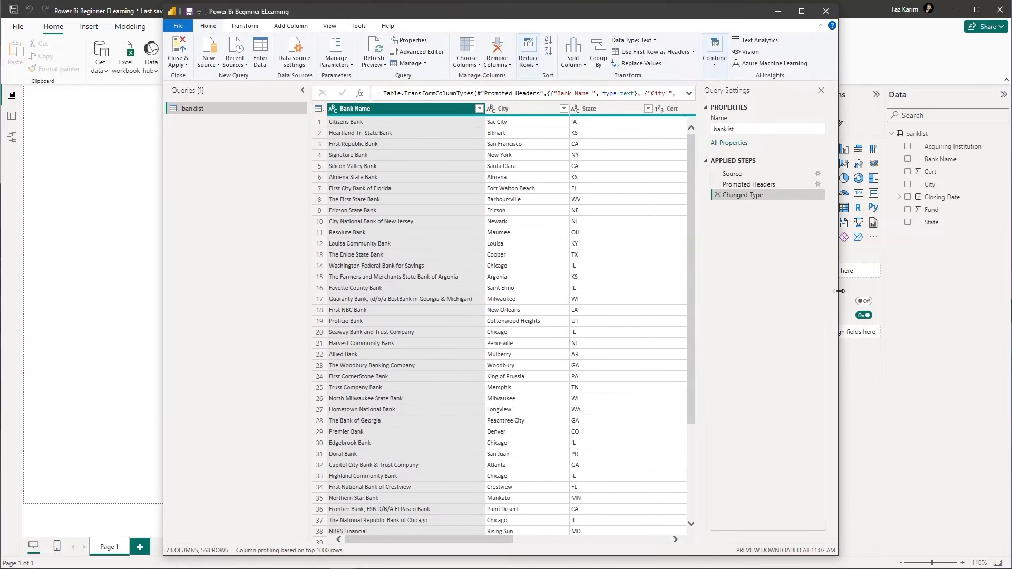
left_click_drag(838, 291, 1010, 290)
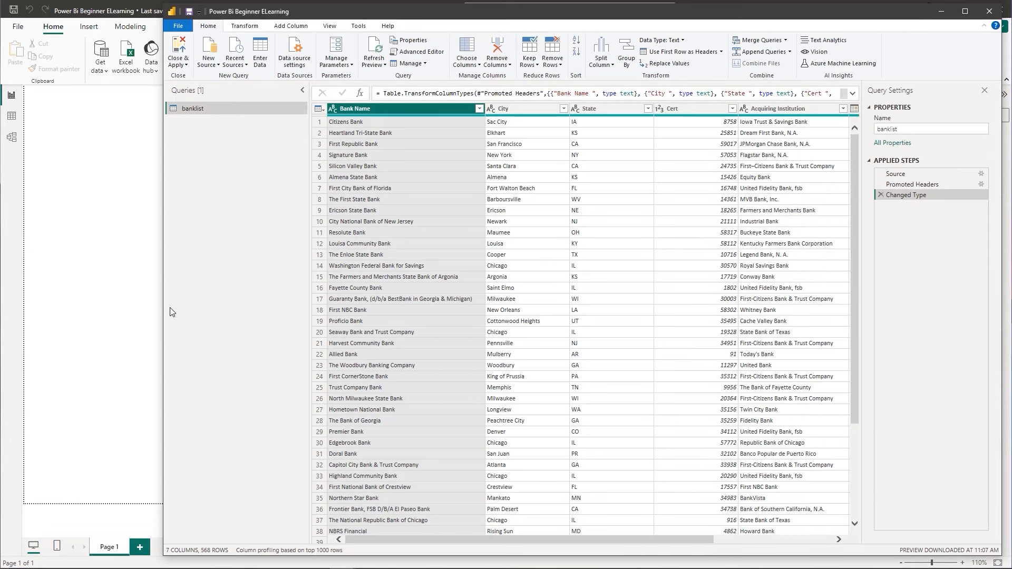
left_click_drag(163, 306, 6, 289)
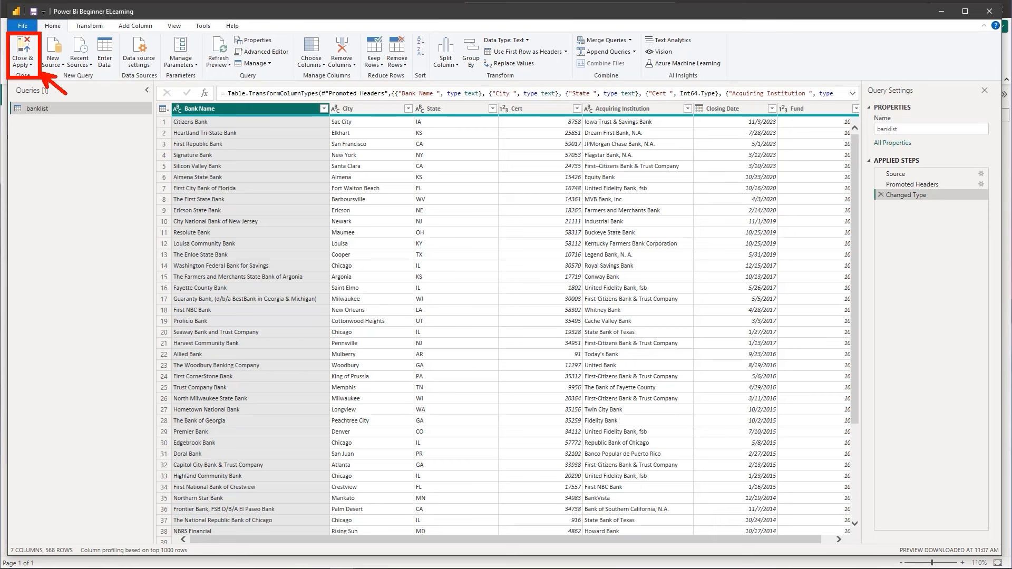
- Close and apply the query to return to the report, and reopen the Power Query Editor
left_click(22, 50)
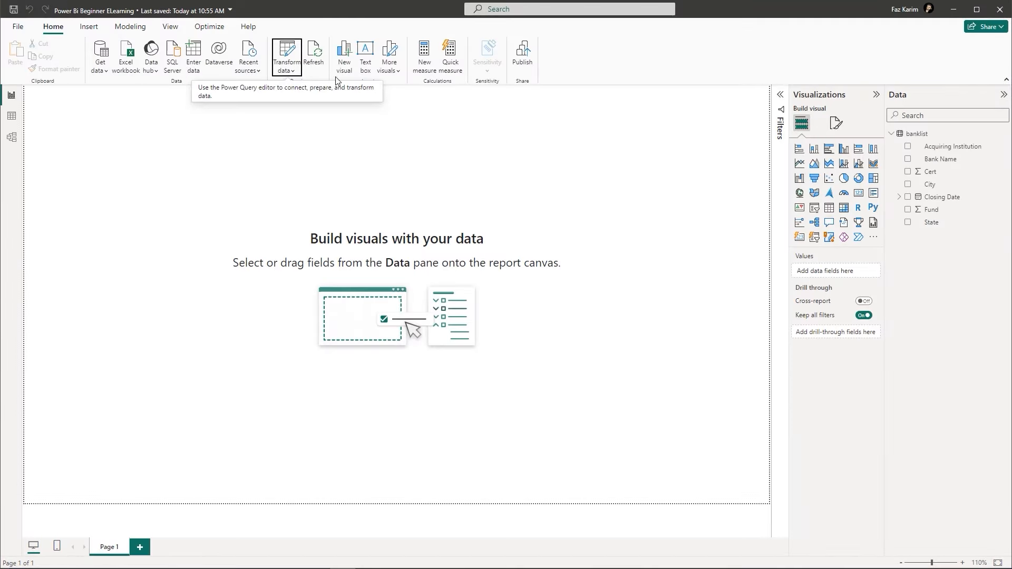
left_click(292, 72)
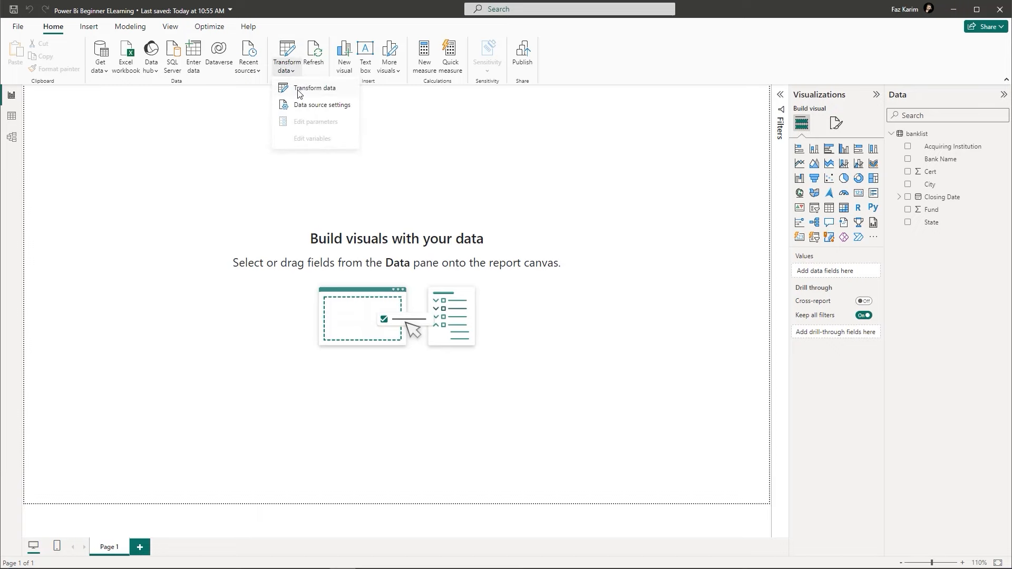
left_click(298, 93)
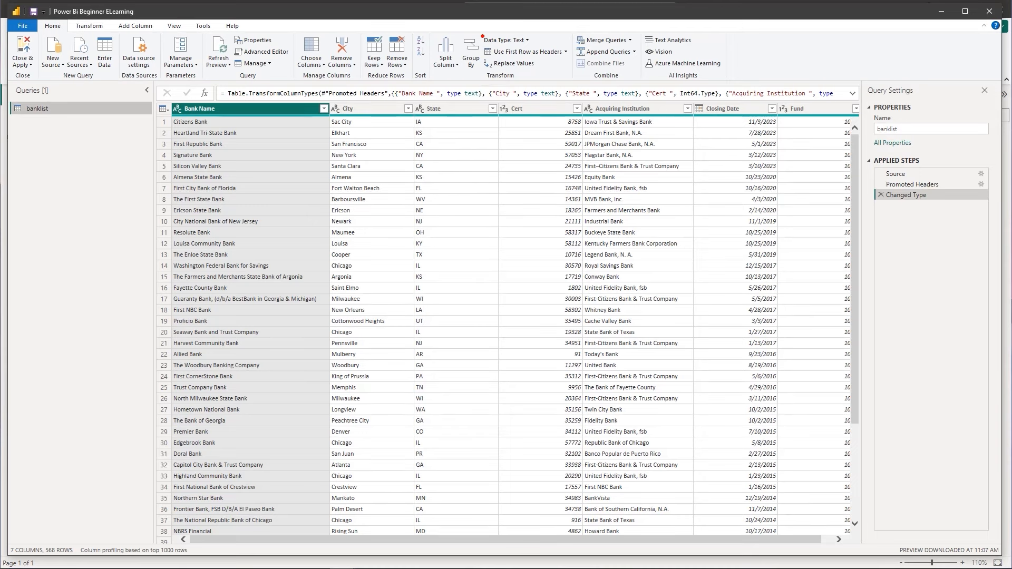
left_click_drag(483, 36, 484, 57)
type("Ribbon")
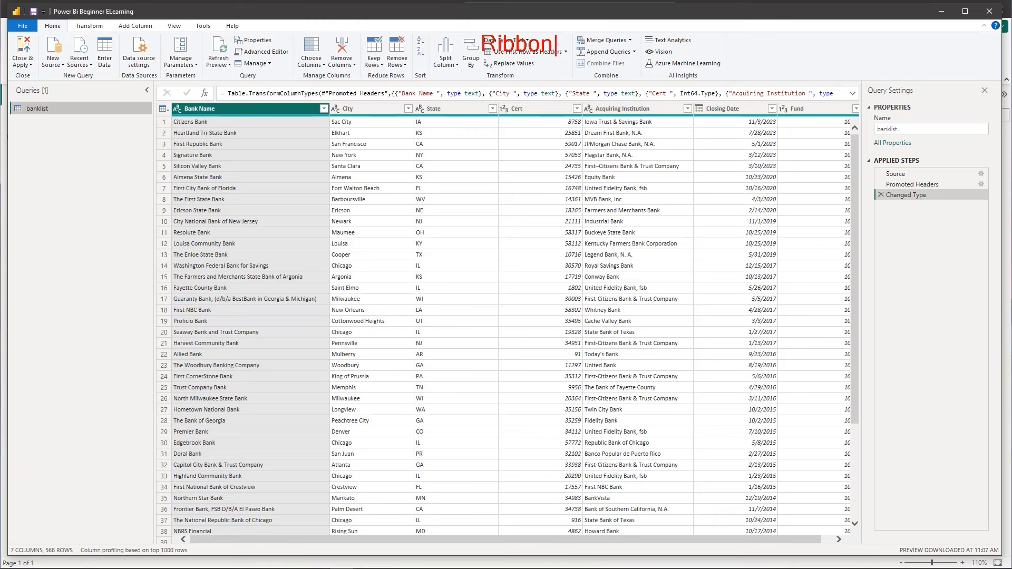
key("Escape")
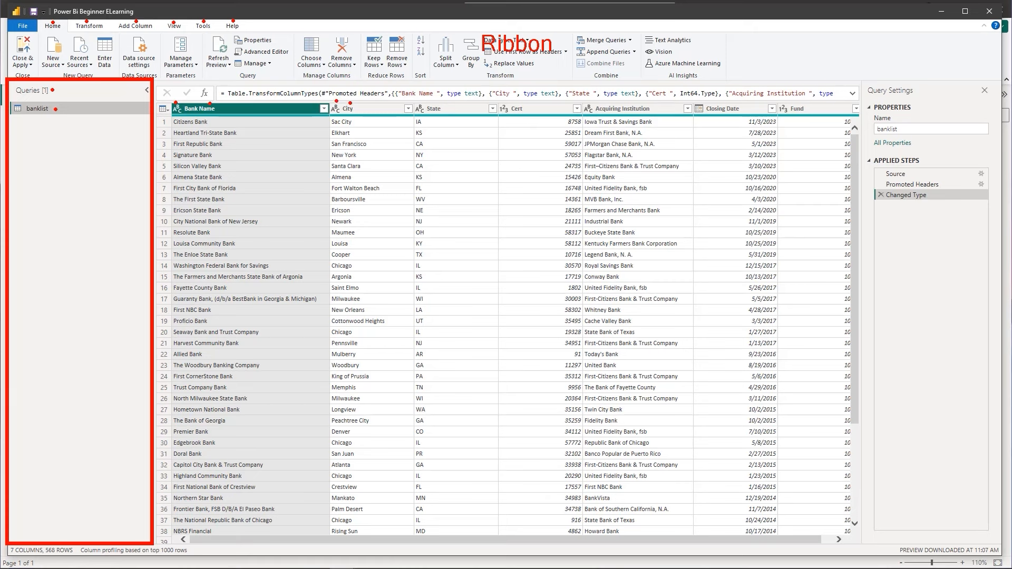
- Review the sort and filter options of the Bank Name column and close them without changes
left_click(324, 108)
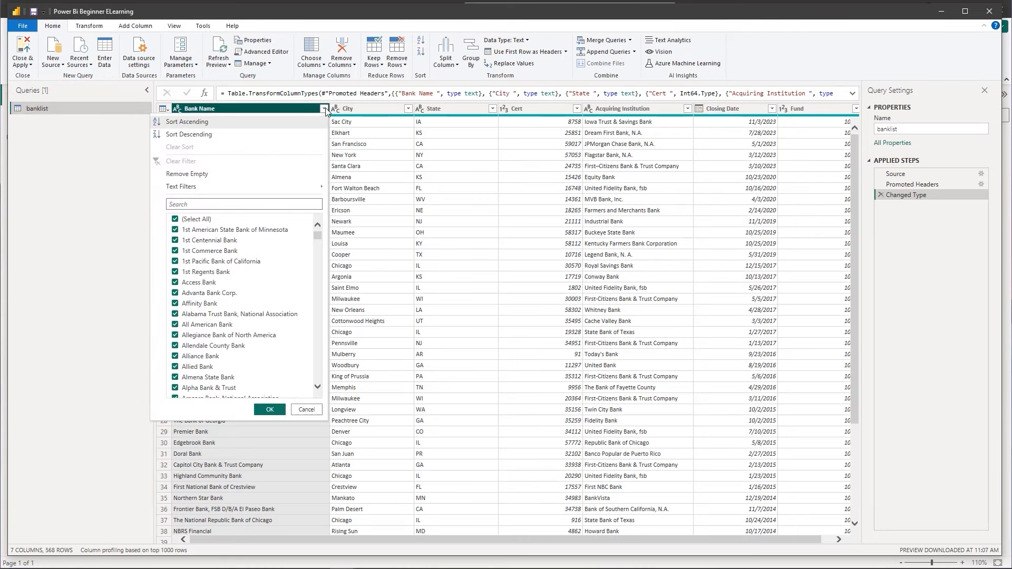
left_click(324, 109)
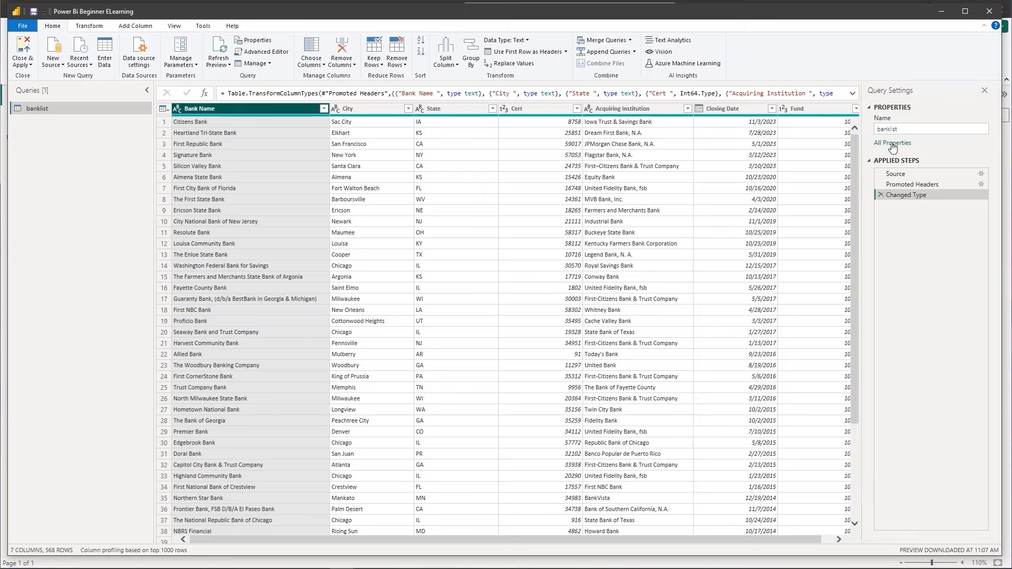
- Hide the Query Settings of the banklist query and bring them back through the layout view options
left_click(983, 91)
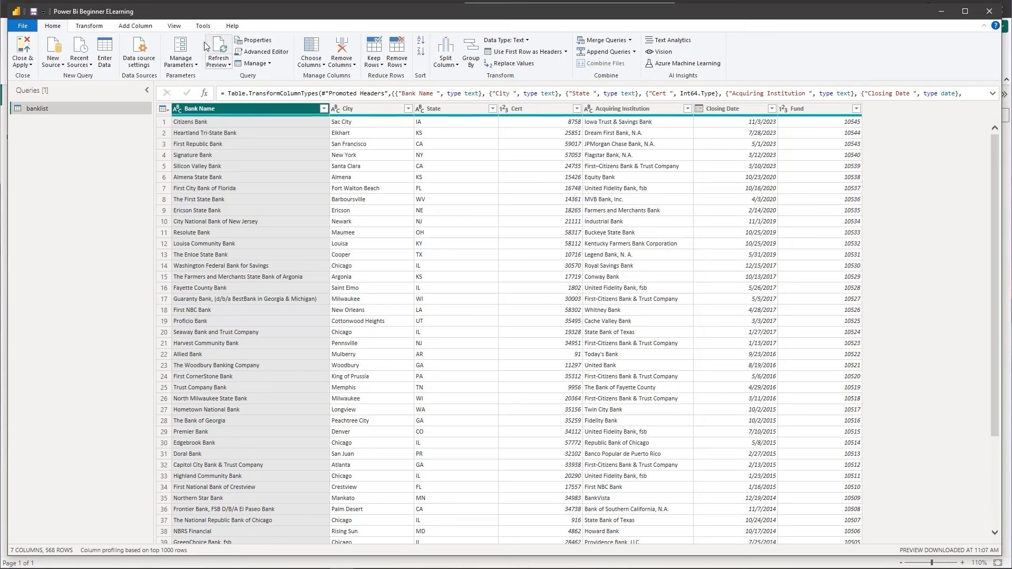
left_click(186, 27)
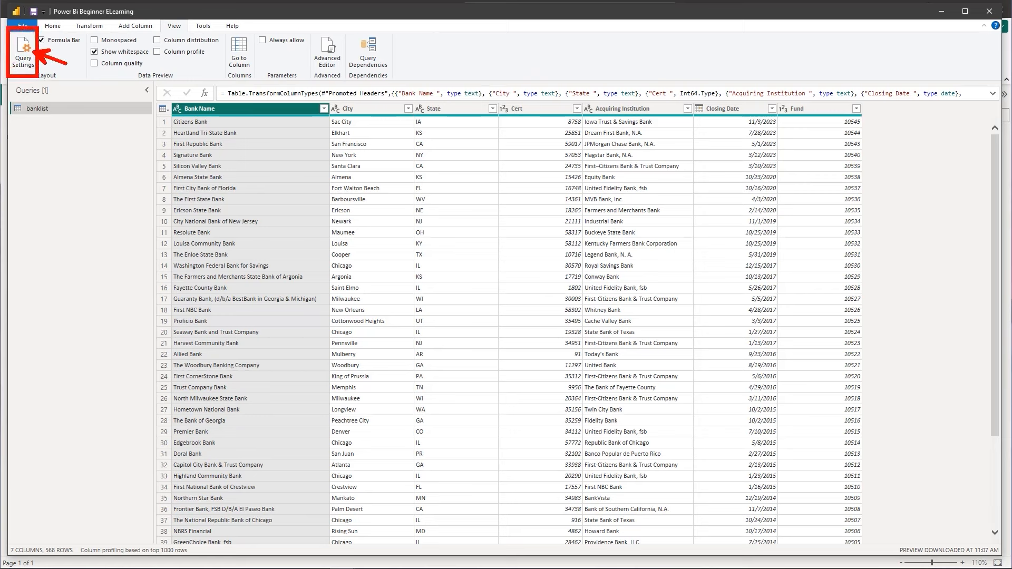
left_click(26, 63)
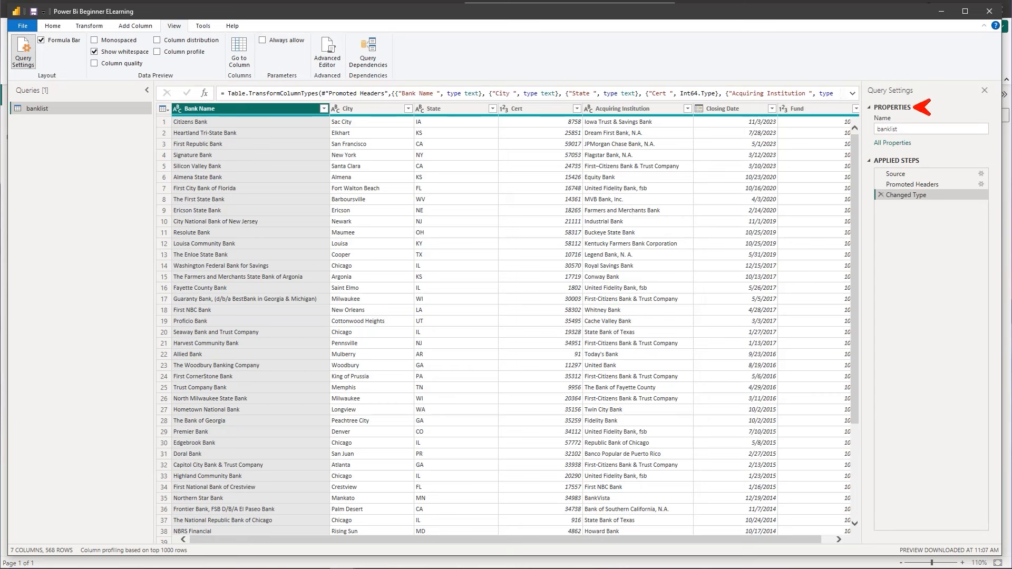
- Rename the banklist query as Failed Bank List
left_click(902, 129)
key("BackSpace")
key("BackSpace")
key("BackSpace")
key("BackSpace")
key("BackSpace")
key("BackSpace")
key("BackSpace")
key("BackSpace")
type("G")
key("BackSpace")
type("Failed Bank Lis")
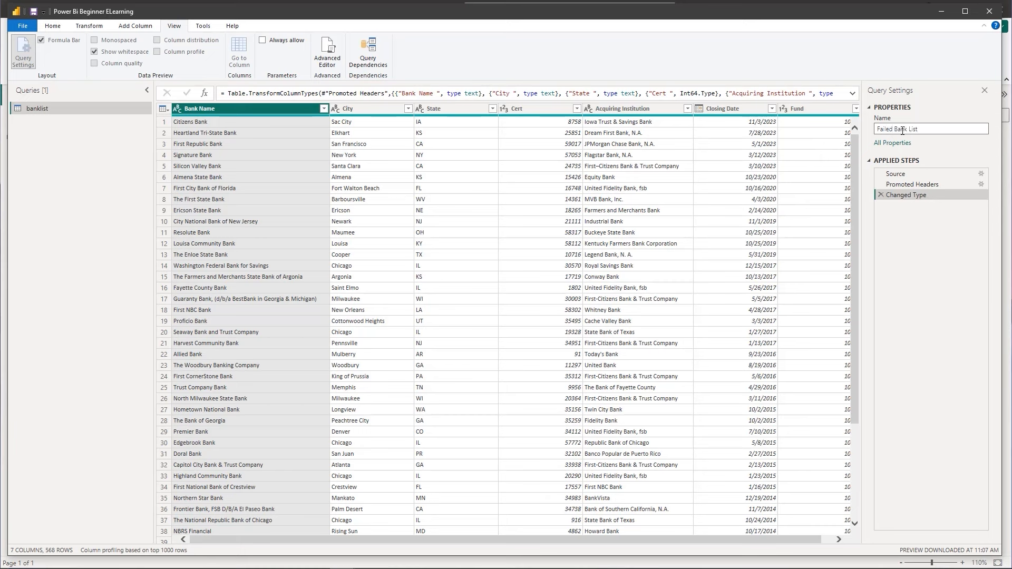
key("Return")
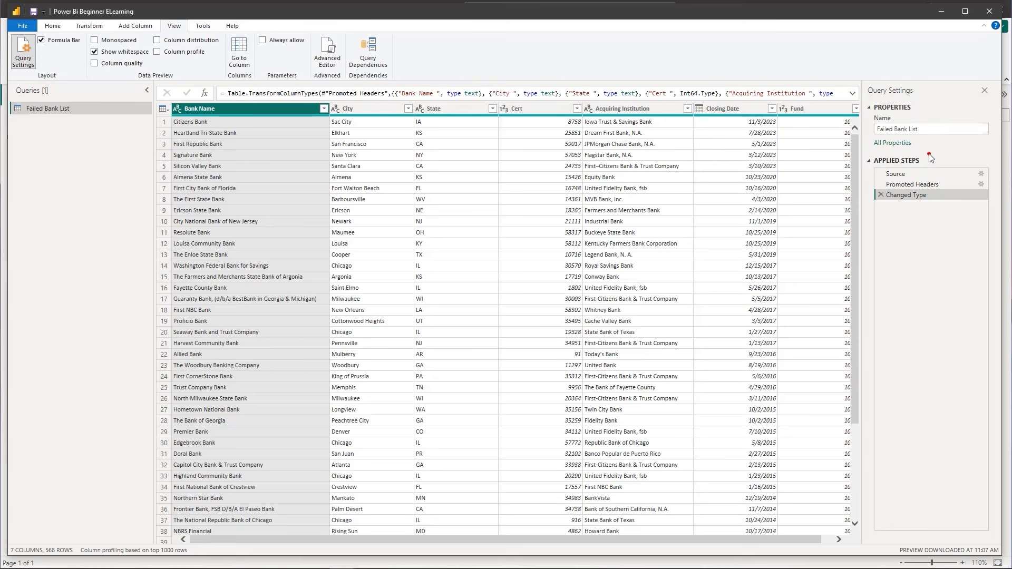
left_click_drag(922, 155, 924, 140)
key("Escape")
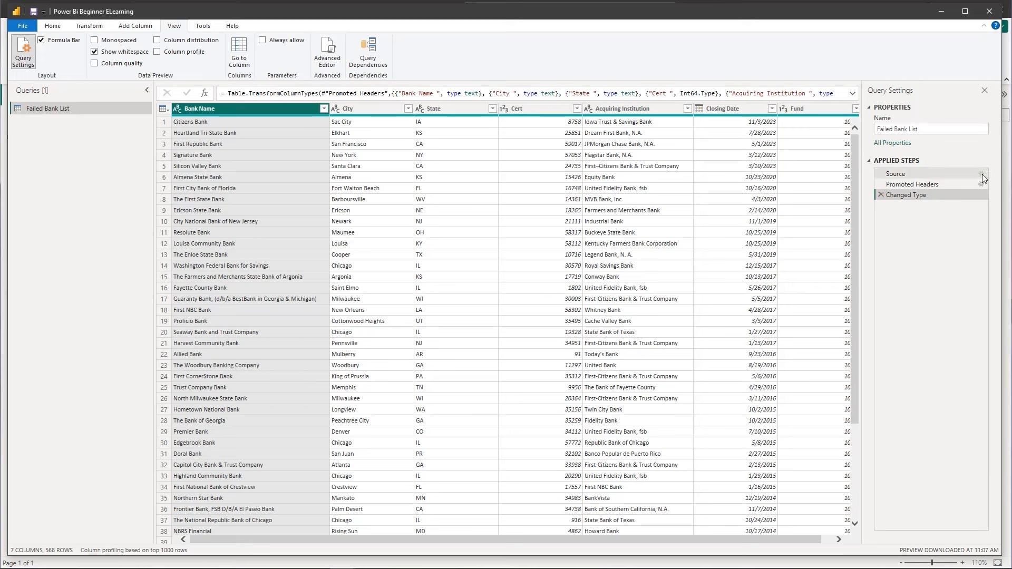
- Review the CSV import settings of the Source step and close them without changes
left_click(981, 174)
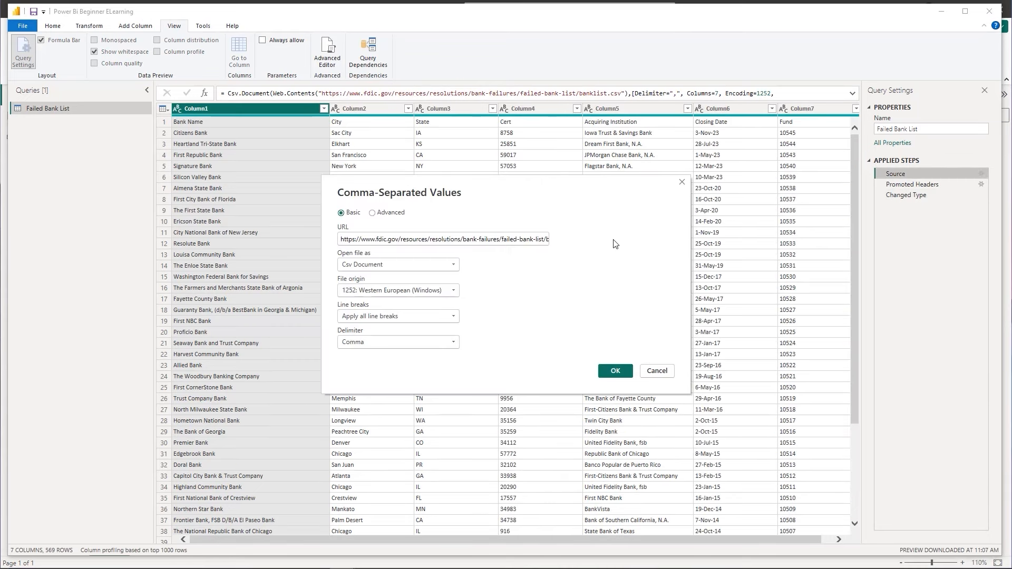
key("ctrl+2")
left_click_drag(564, 239, 593, 238)
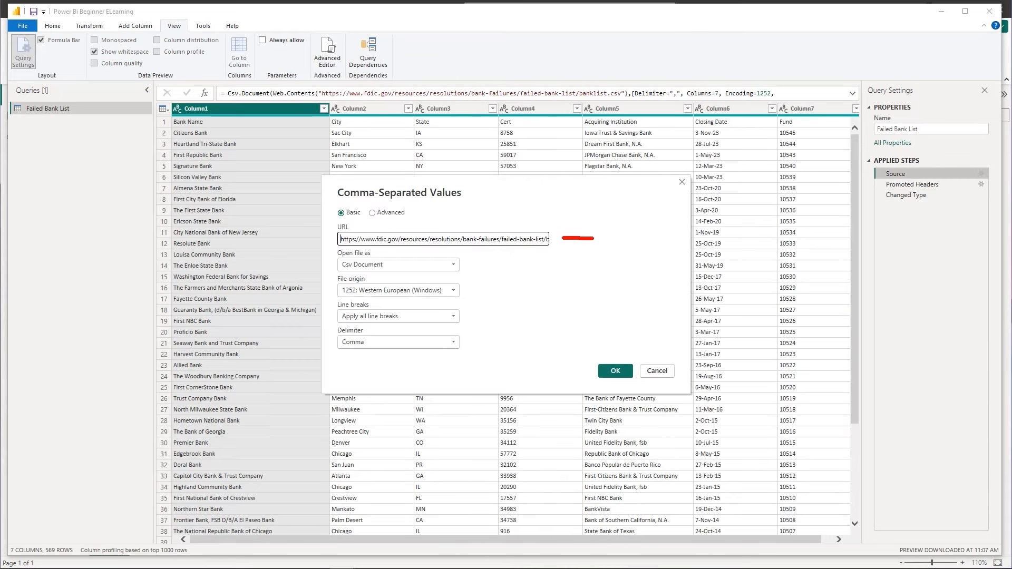
key("Escape")
left_click(681, 181)
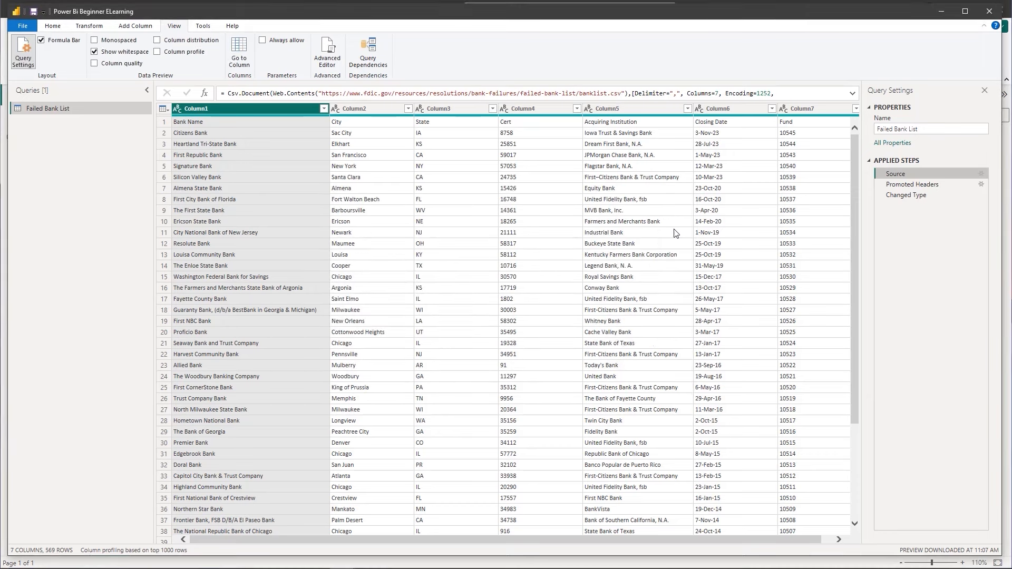
- Inspect the data preview at the Promoted Headers step and at the Changed Type step
left_click(927, 186)
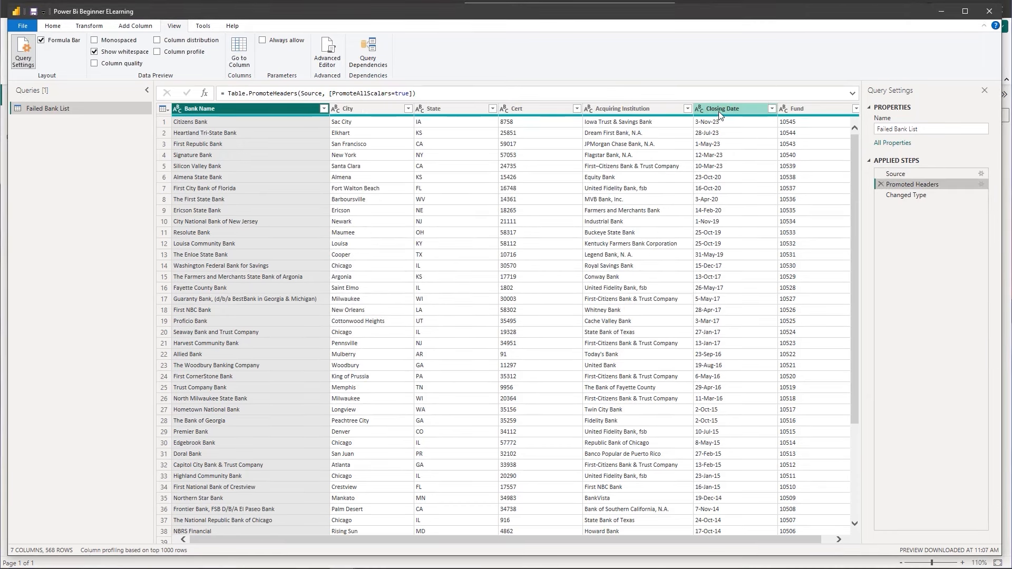
left_click(896, 196)
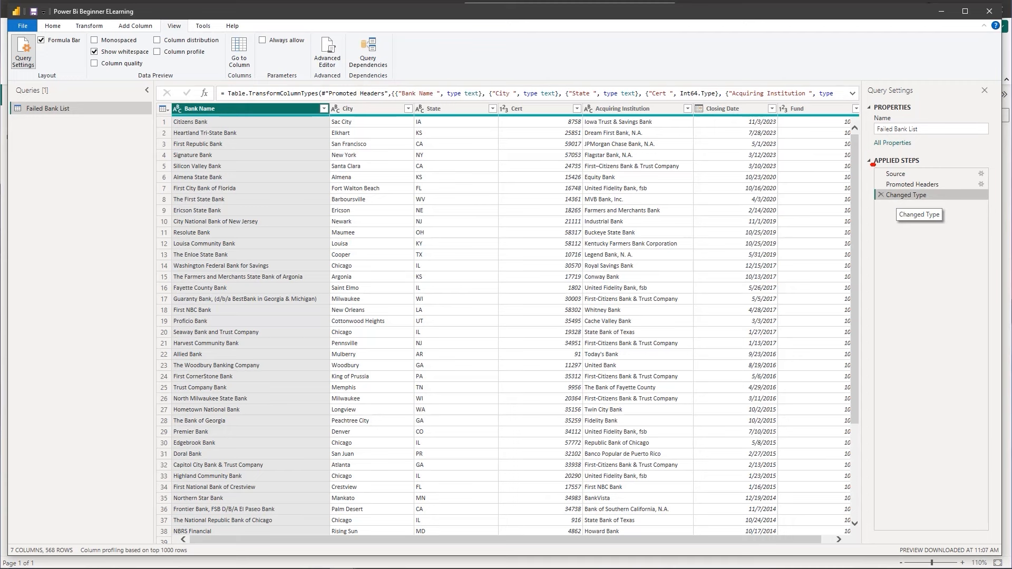
left_click_drag(872, 163, 871, 205)
left_click_drag(870, 164, 875, 206)
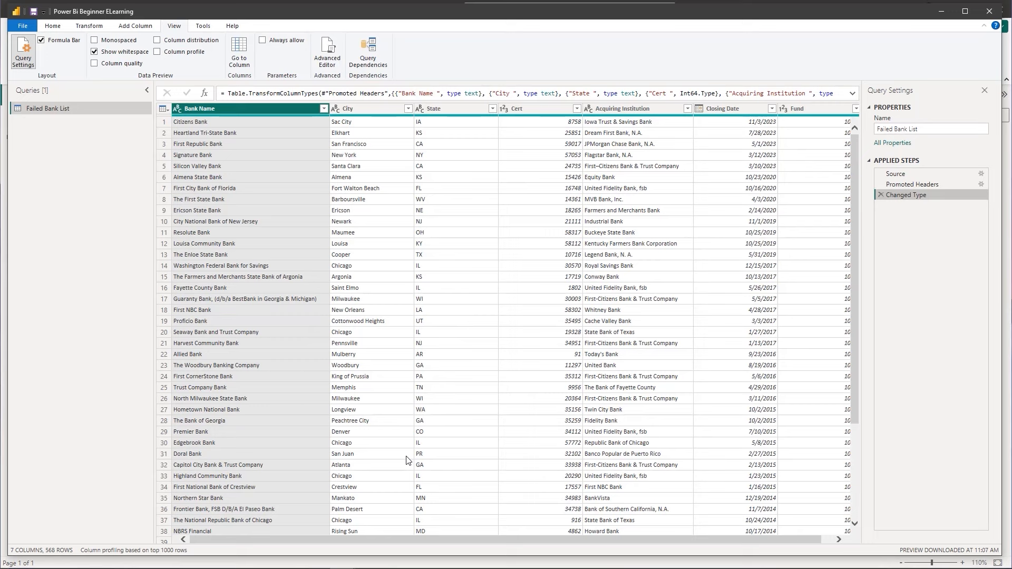
- Try removing the Cert column from the query and delete the applied step that this removal adds
left_click_drag(277, 539, 306, 536)
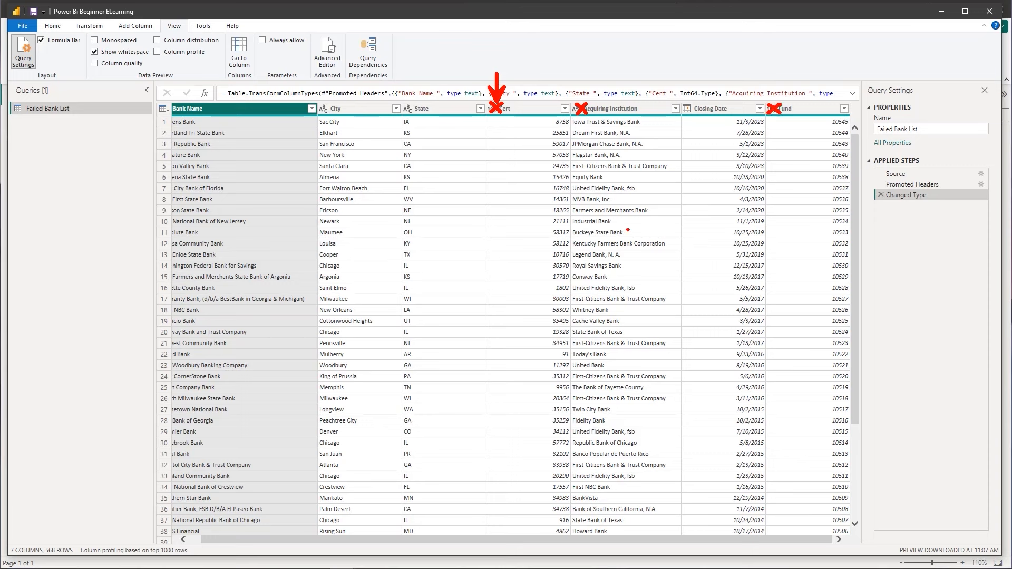
key("Escape")
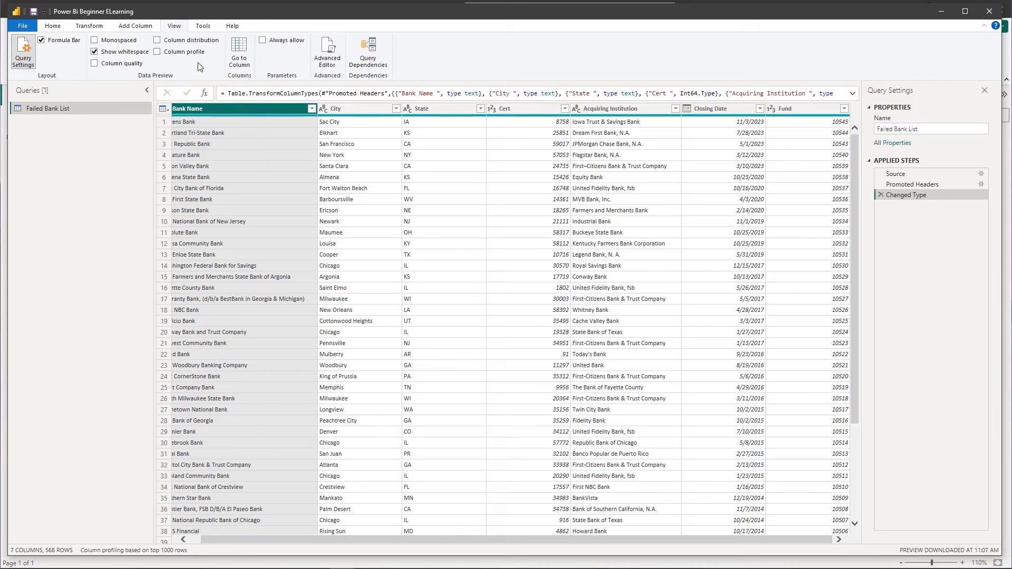
left_click(53, 26)
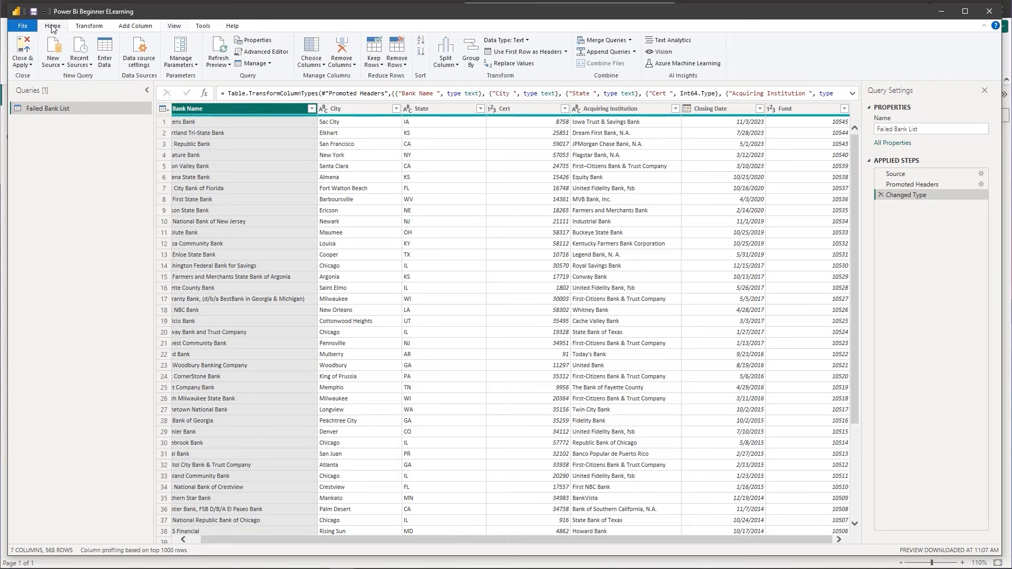
key("ctrl+2")
left_click_drag(279, 29, 367, 84)
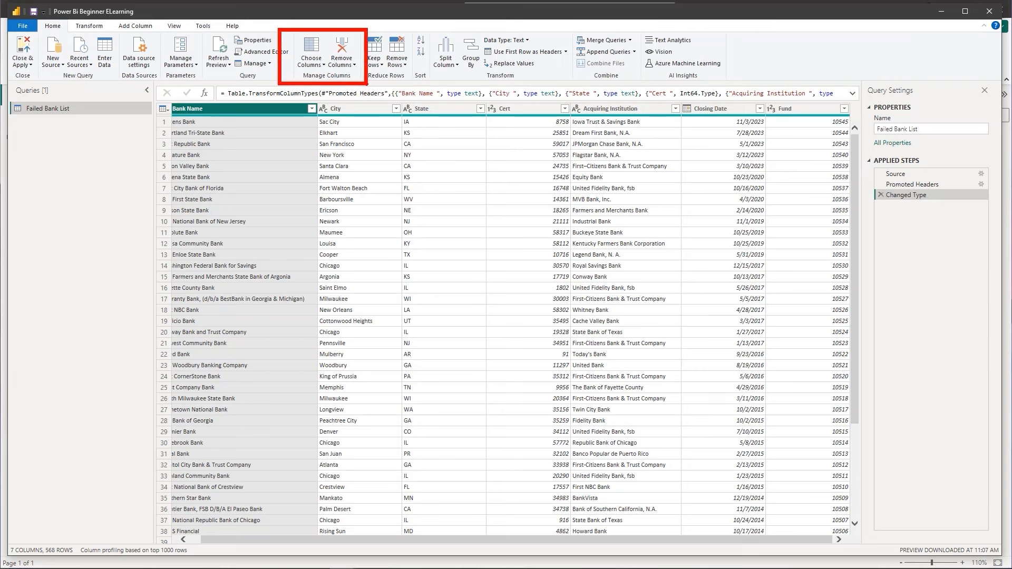
key("Escape")
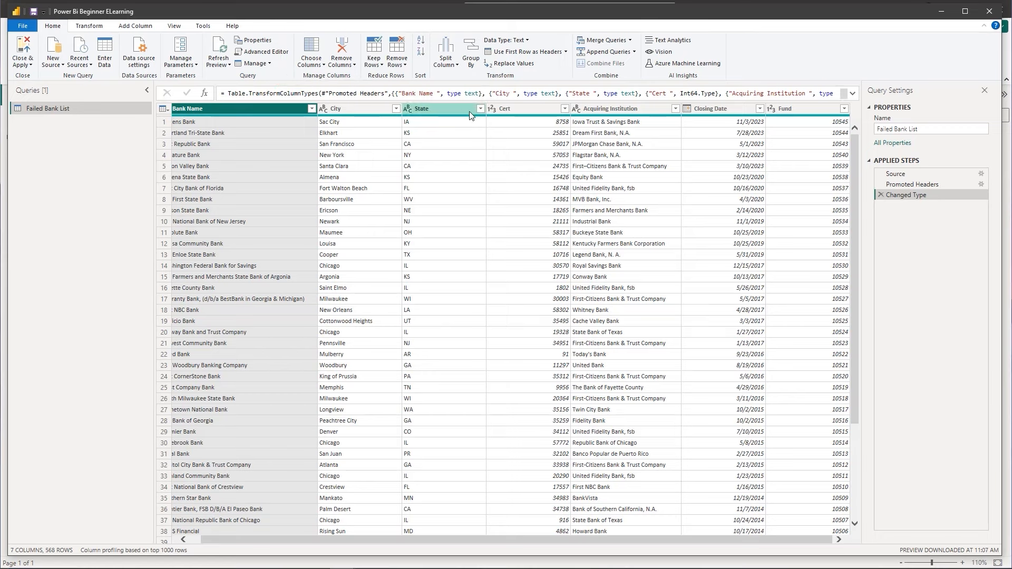
left_click(522, 109)
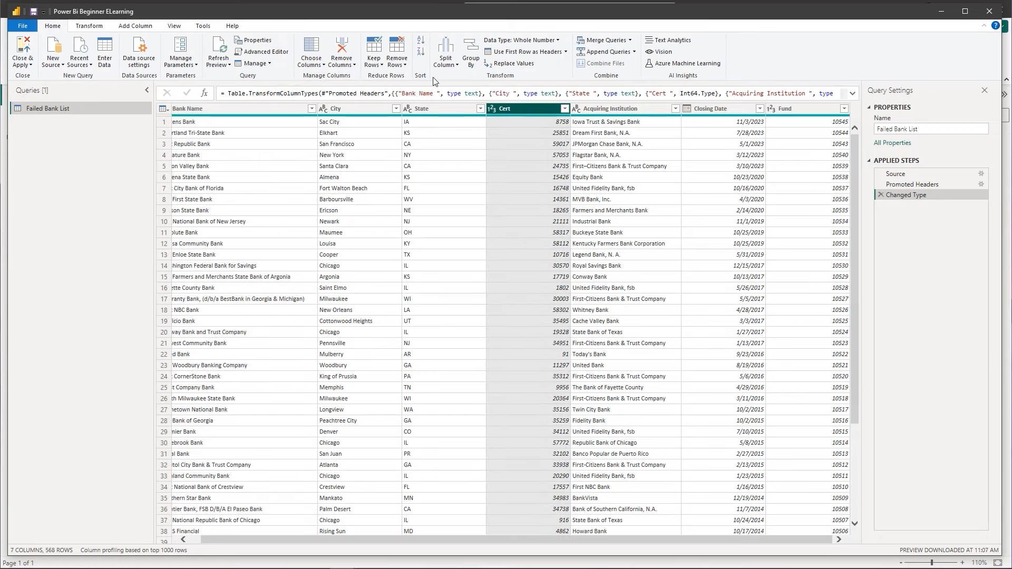
left_click(351, 51)
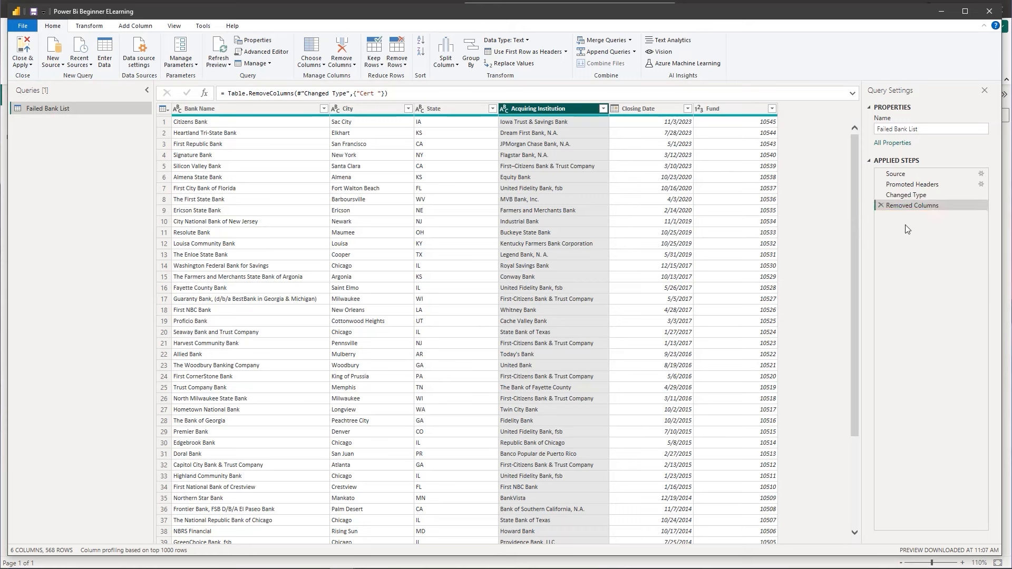
left_click(881, 205)
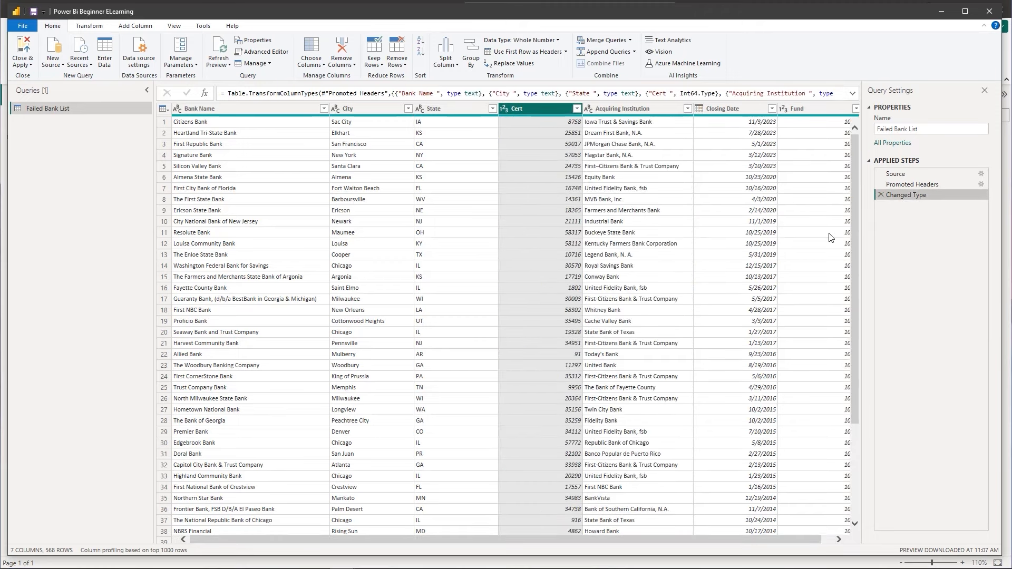
- Choose the columns to keep, excluding Cert, Acquiring Institution and Fund from the Failed Bank List query
left_click(247, 51)
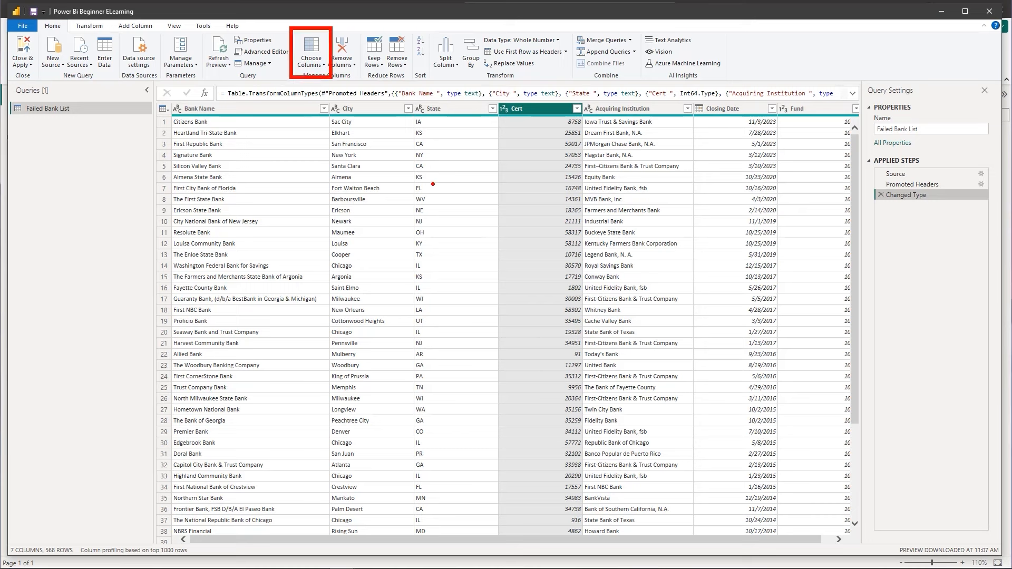
left_click(311, 51)
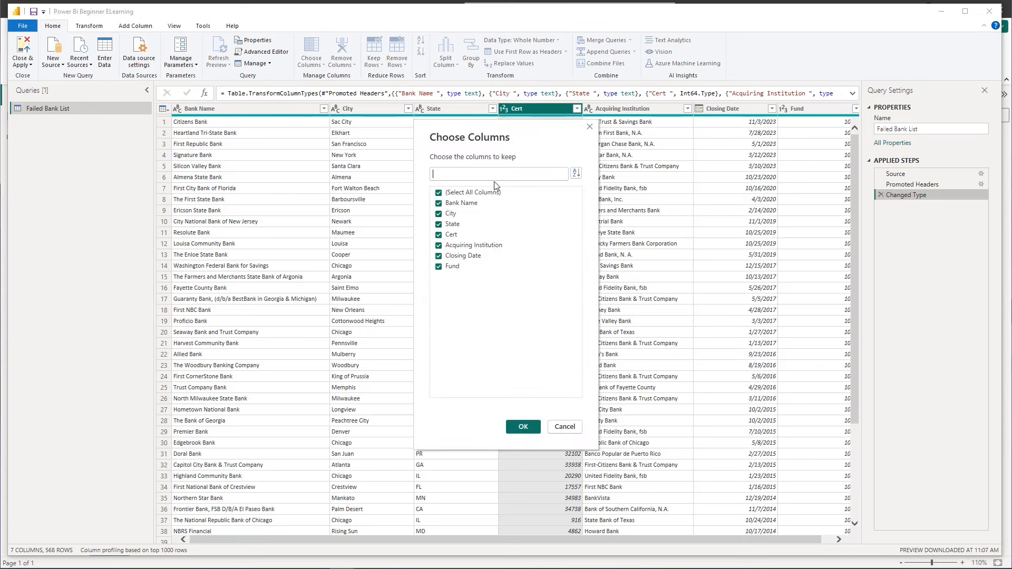
left_click(439, 235)
left_click(438, 246)
left_click(438, 267)
left_click(523, 427)
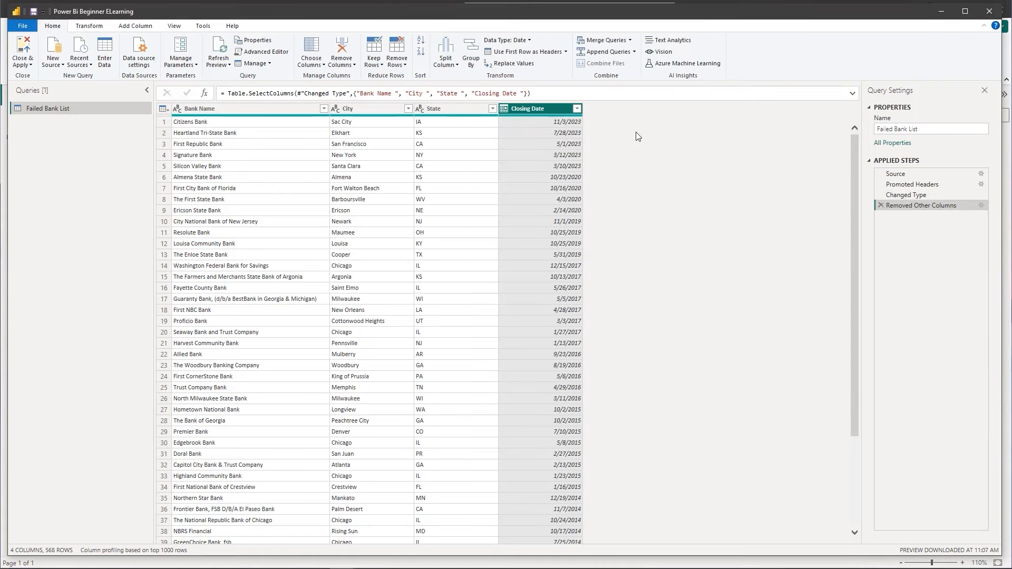
key("ctrl+2")
type("t")
type("1")
type(". Remove ")
type("Columns.")
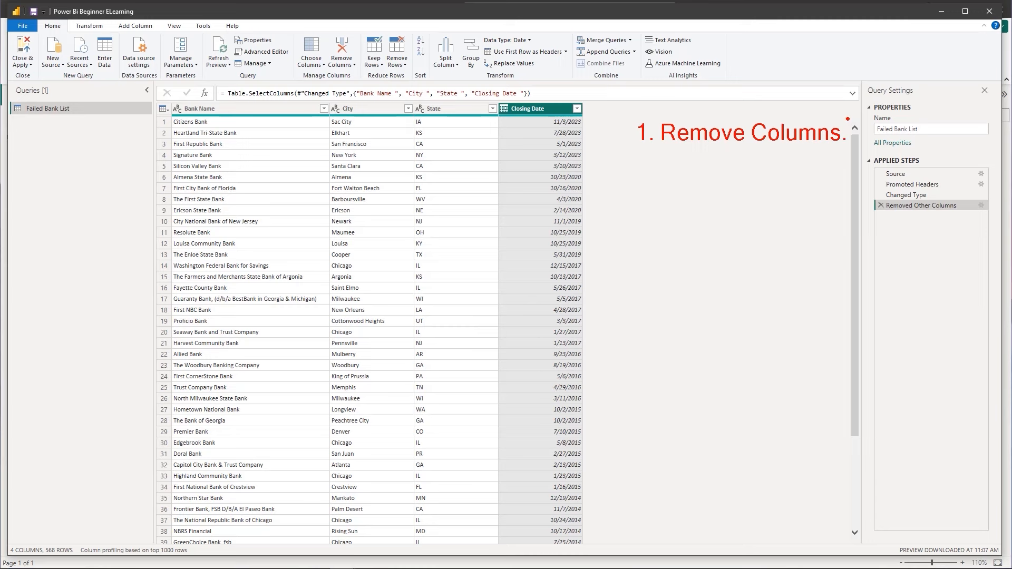
key("Escape")
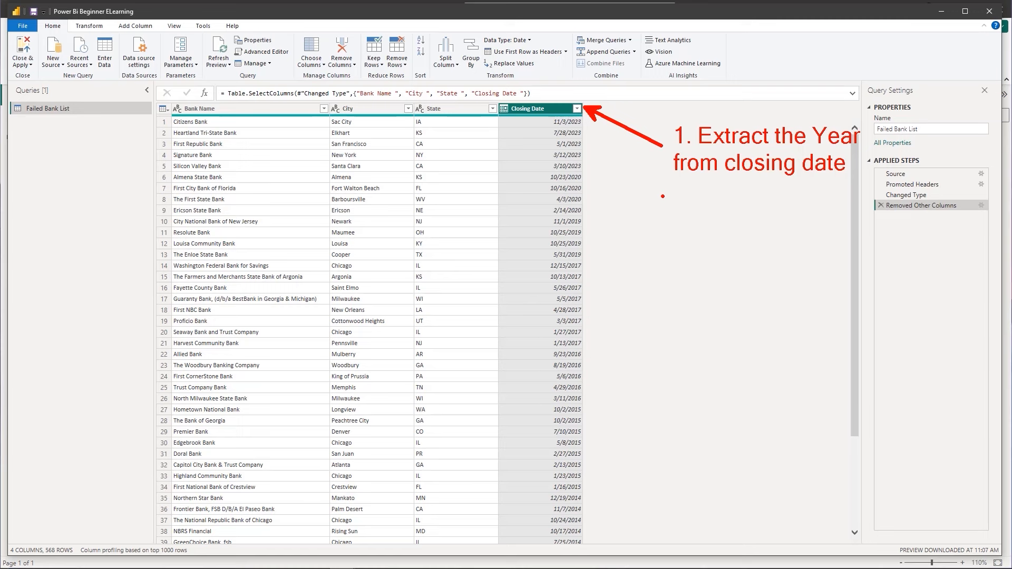
key("Escape")
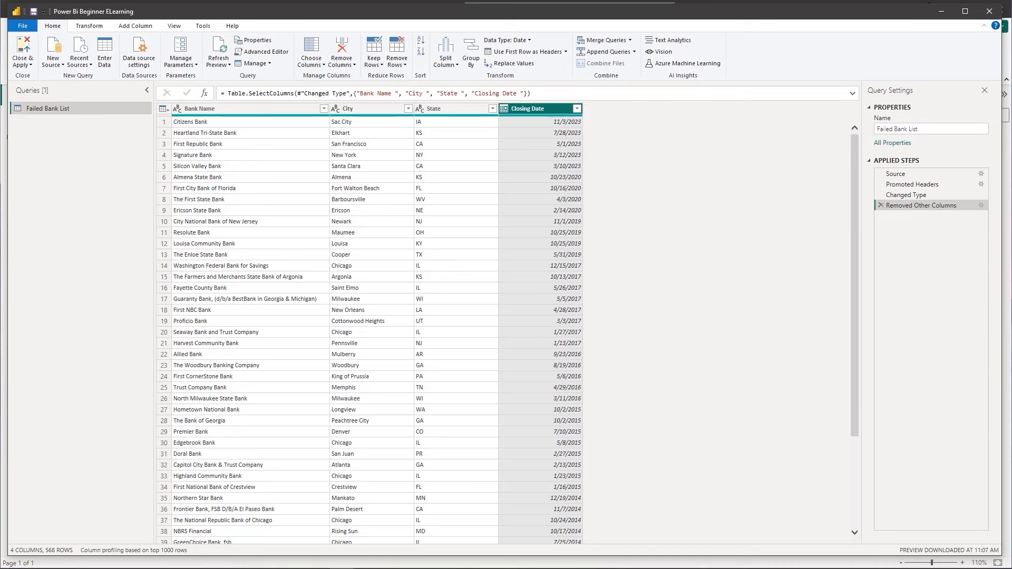
- Duplicate the Closing Date column and transform the copy so it holds only the year
right_click(562, 113)
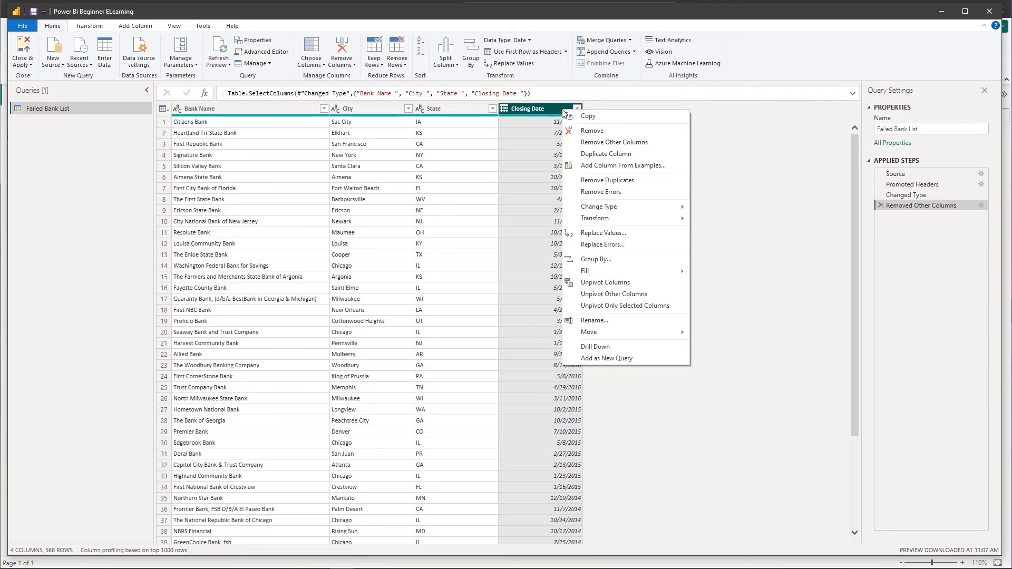
left_click(596, 155)
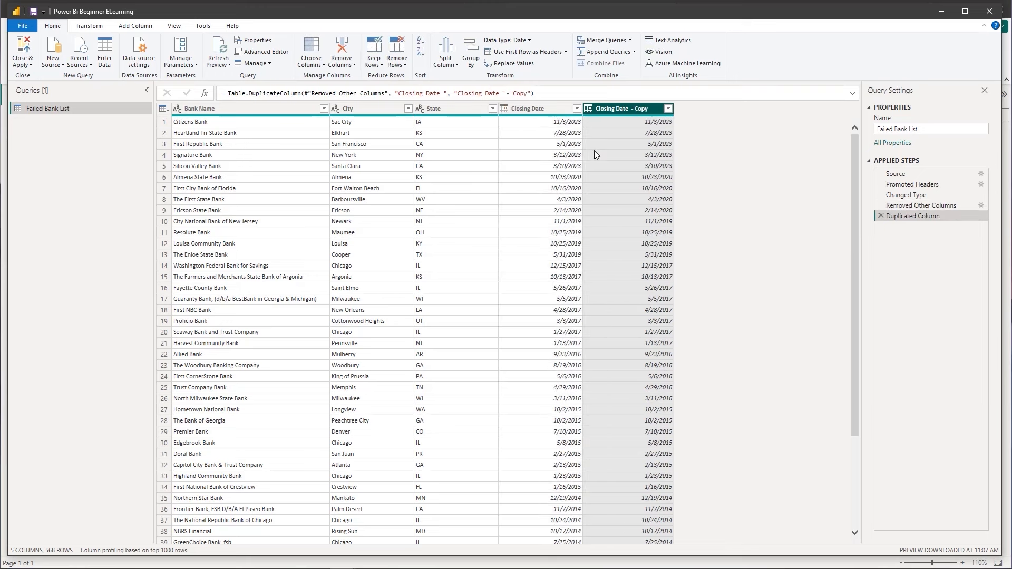
right_click(619, 113)
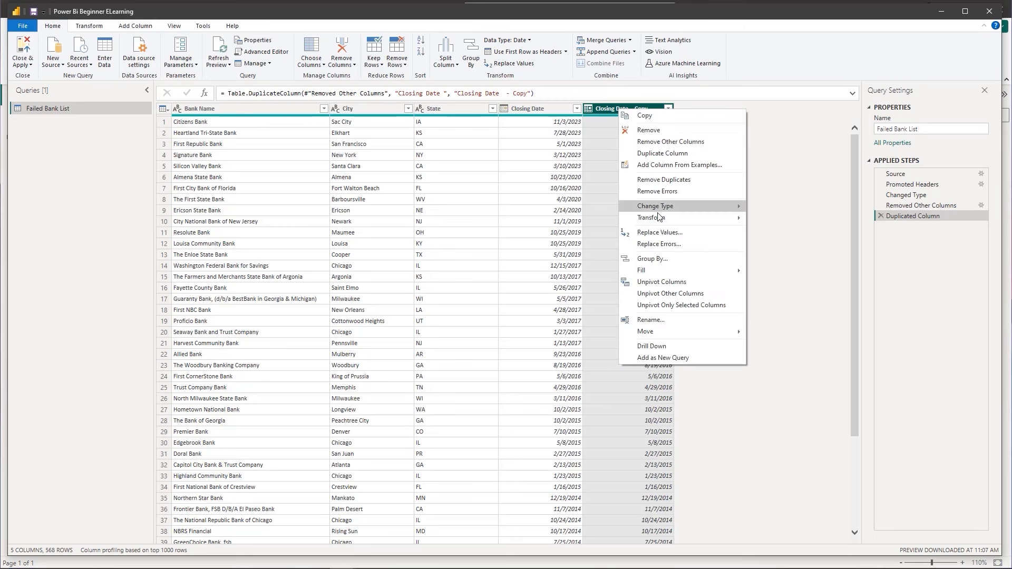
mouse_move(661, 222)
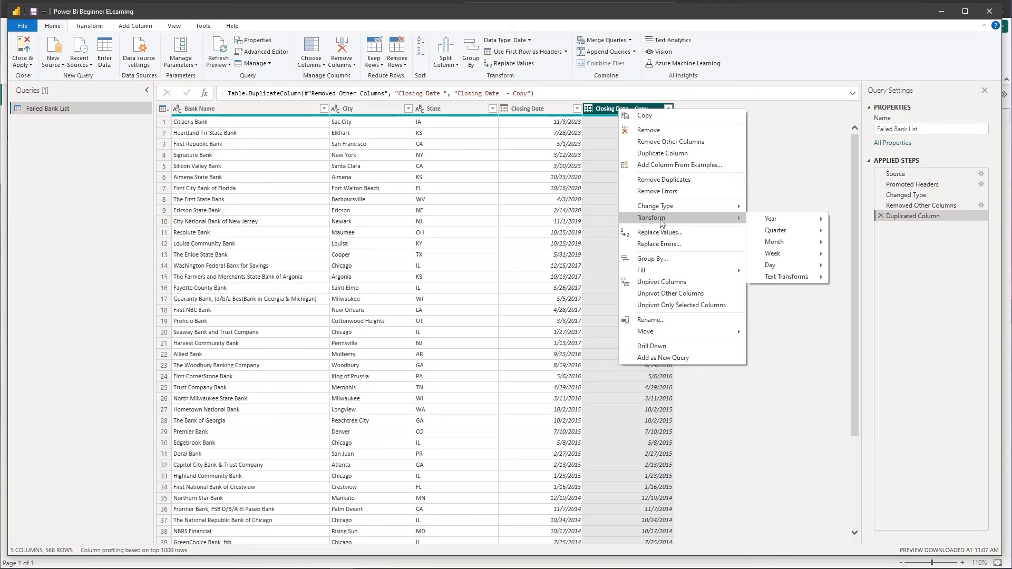
mouse_move(782, 218)
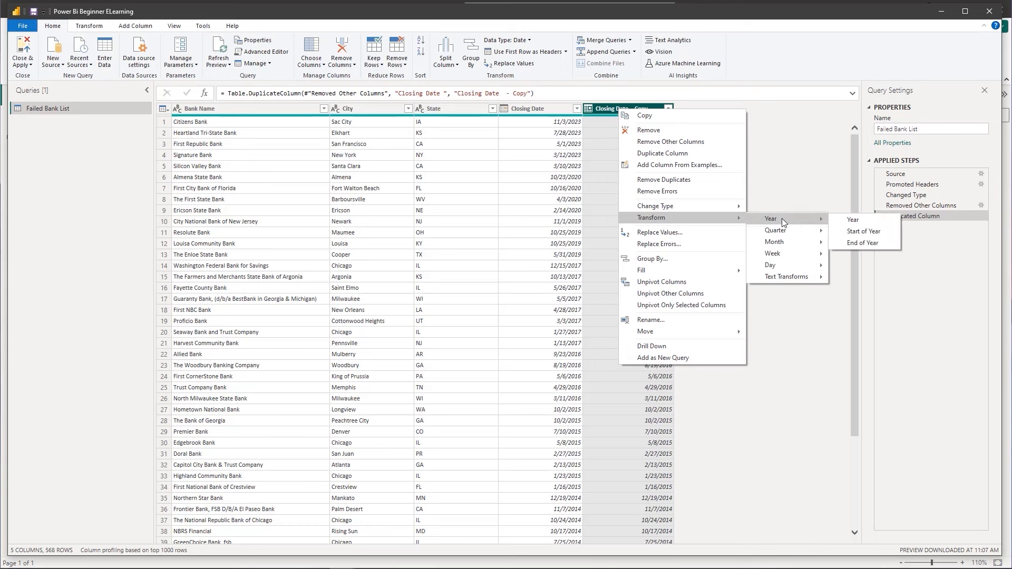
left_click(849, 220)
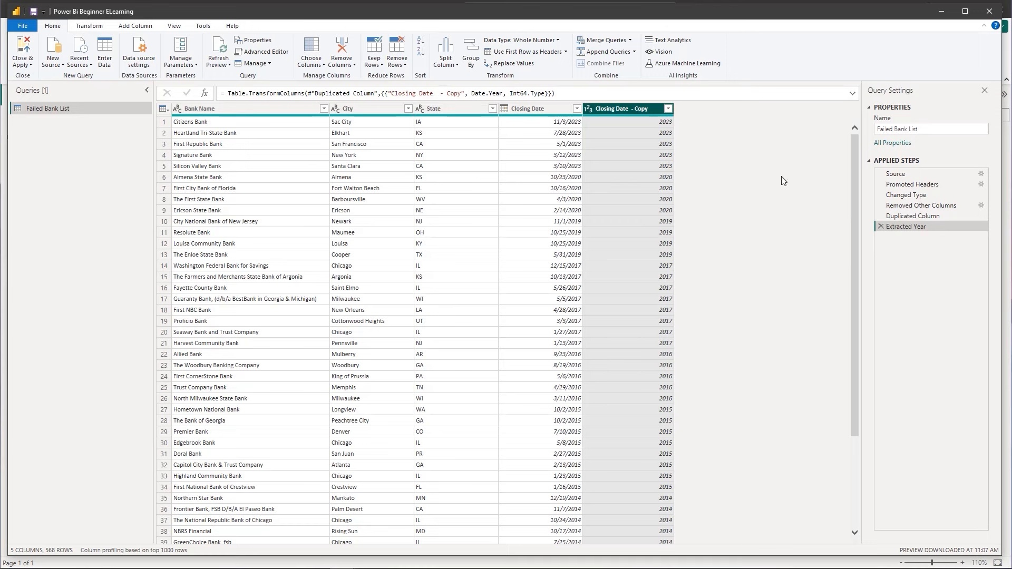
- Rename the Closing Date - Copy column as Year and check its data type options without changing them
double_click(650, 108)
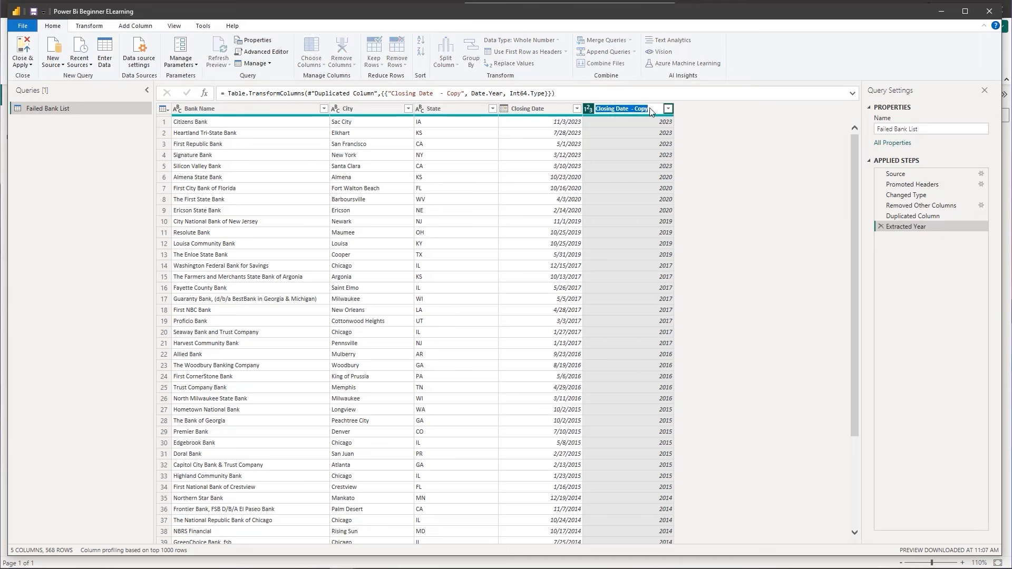
type("Year")
key("Return")
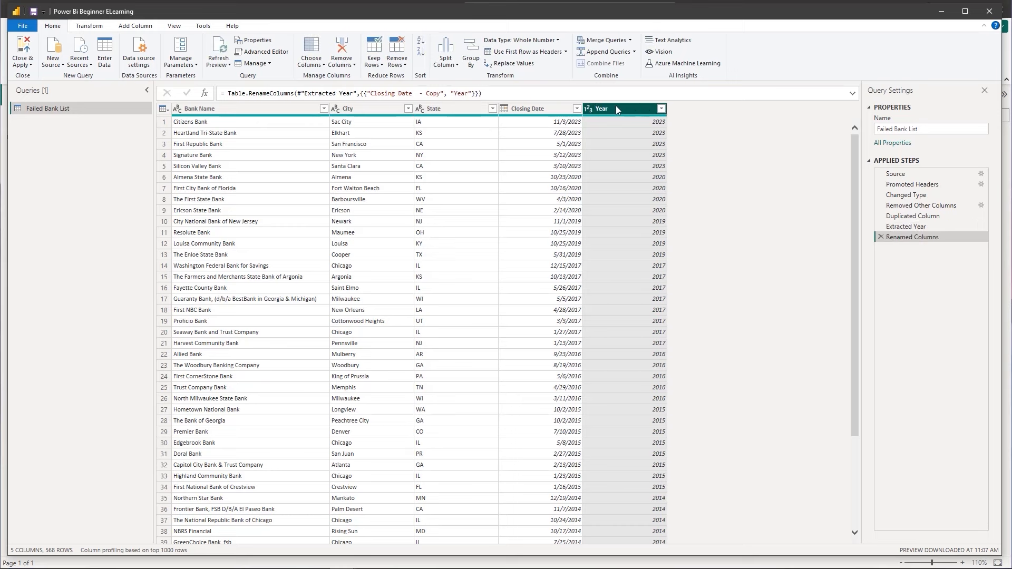
left_click(590, 108)
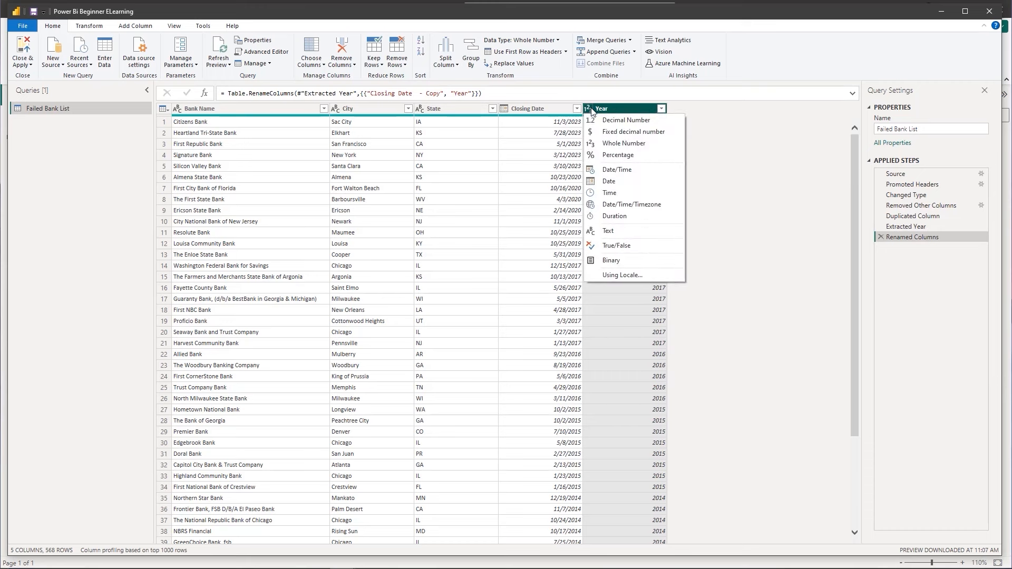
left_click(739, 121)
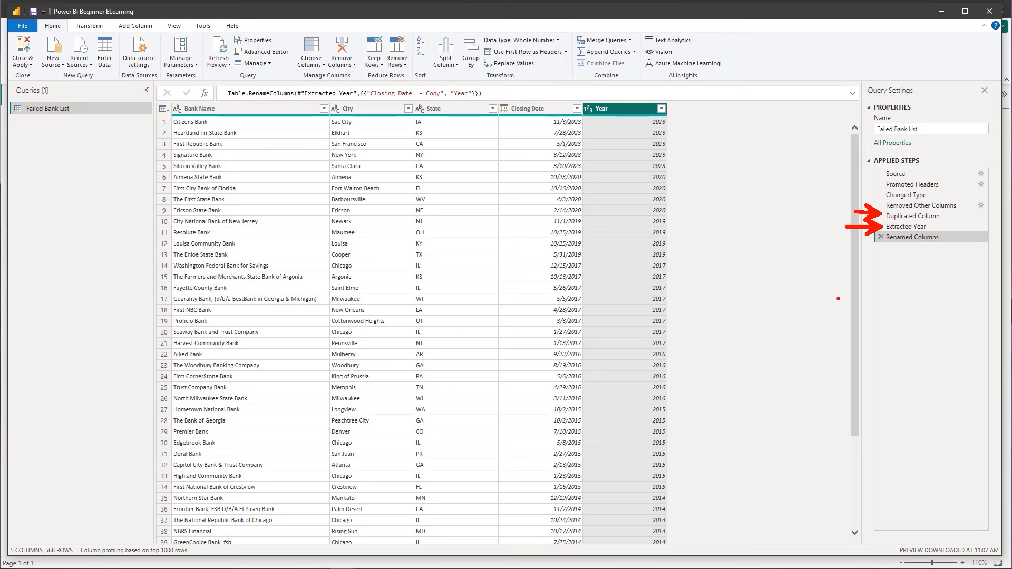
- Look through the year transform options available for the Closing Date column without applying any
left_click(557, 109)
right_click(558, 109)
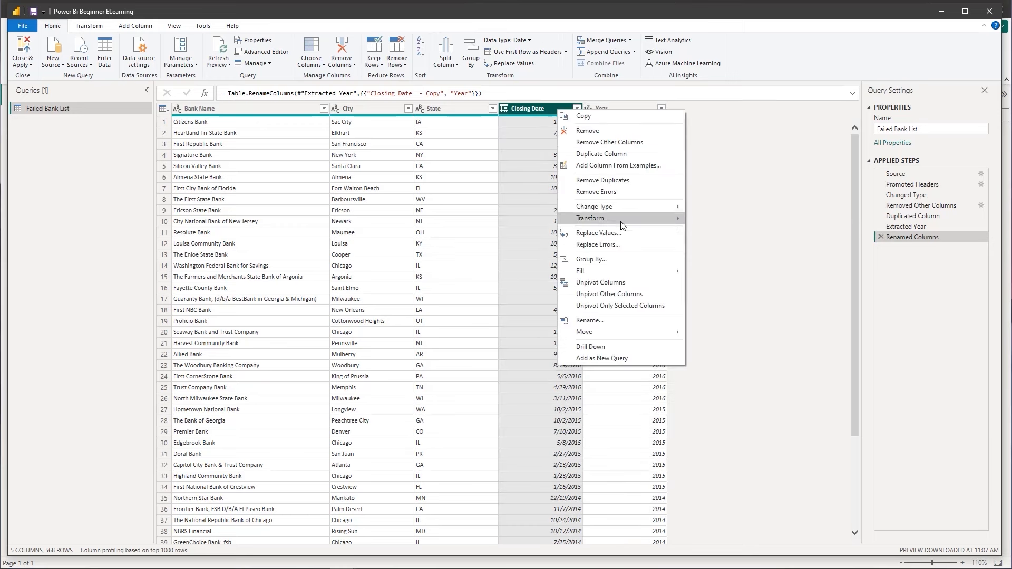
mouse_move(622, 222)
mouse_move(706, 218)
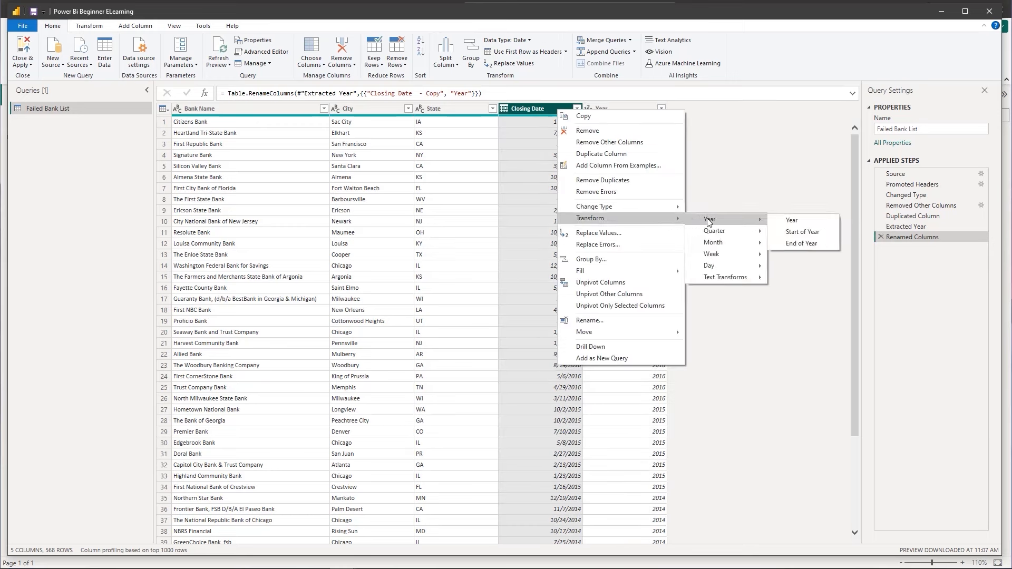
left_click(779, 173)
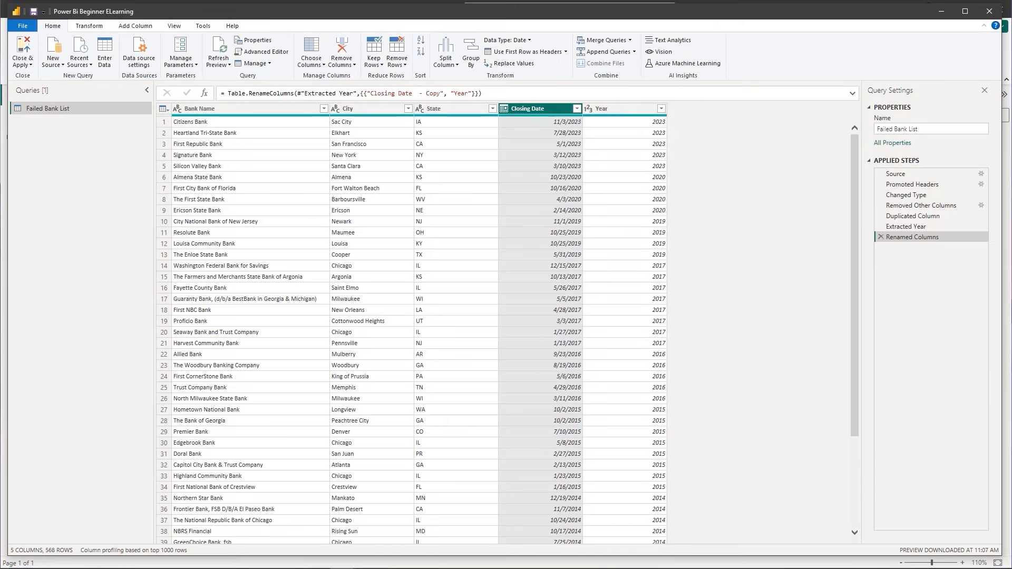
mouse_move(876, 237)
left_mouse_down()
mouse_move(668, 121)
mouse_move(686, 119)
mouse_move(674, 129)
left_mouse_up()
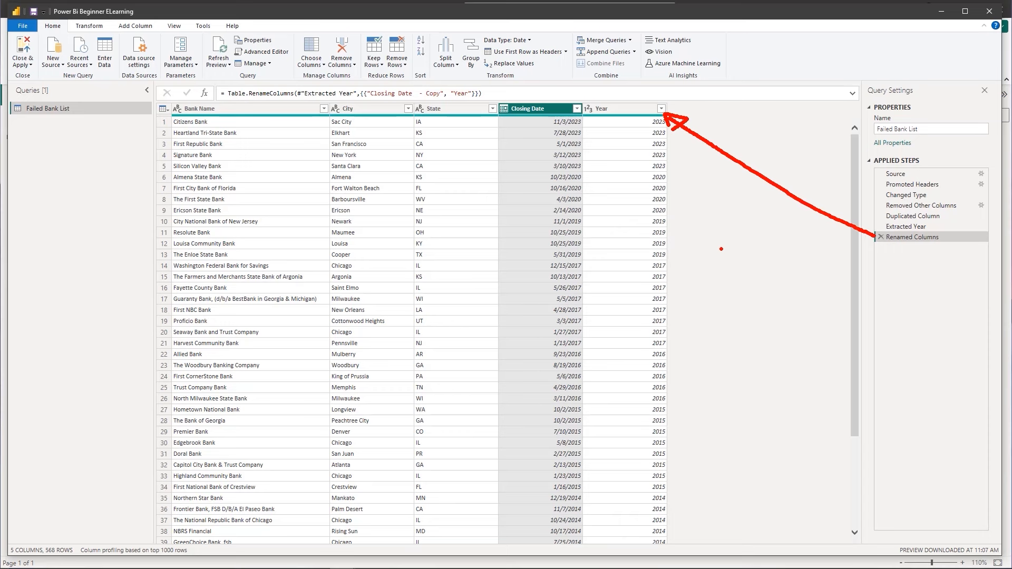
key("Escape")
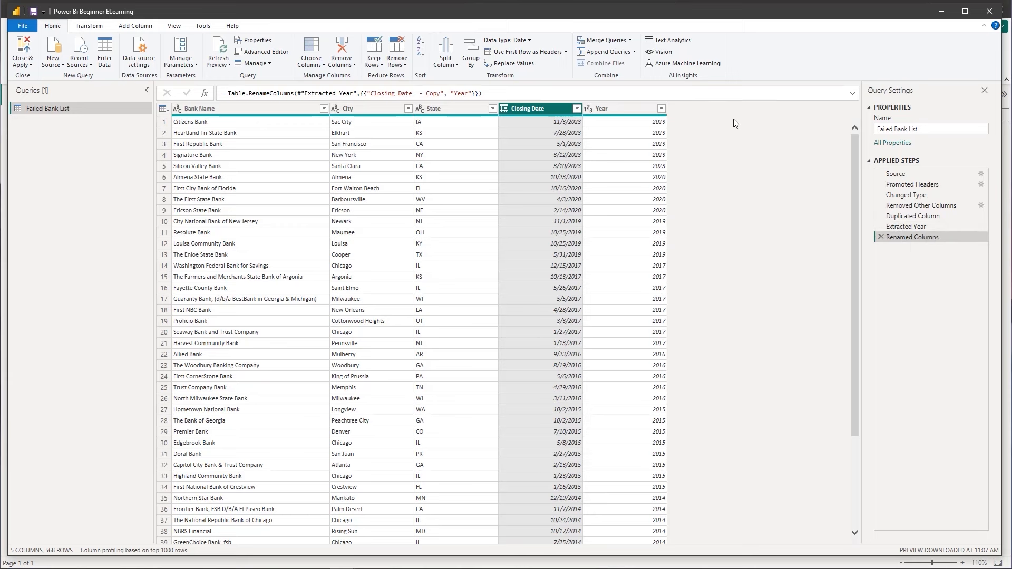
left_click_drag(687, 126, 687, 148)
type("3.Combine Citt")
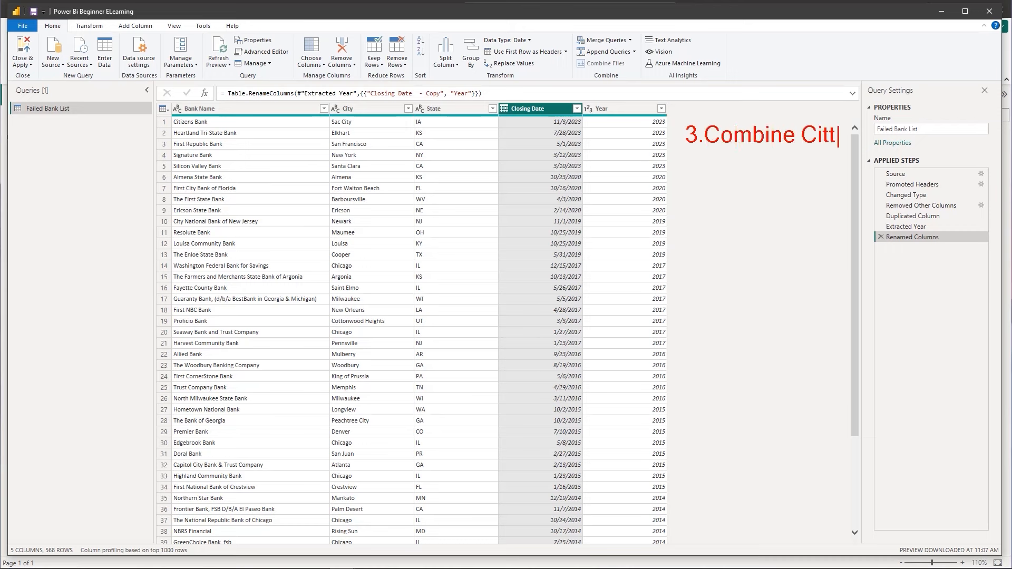
key("BackSpace")
type("y, State")
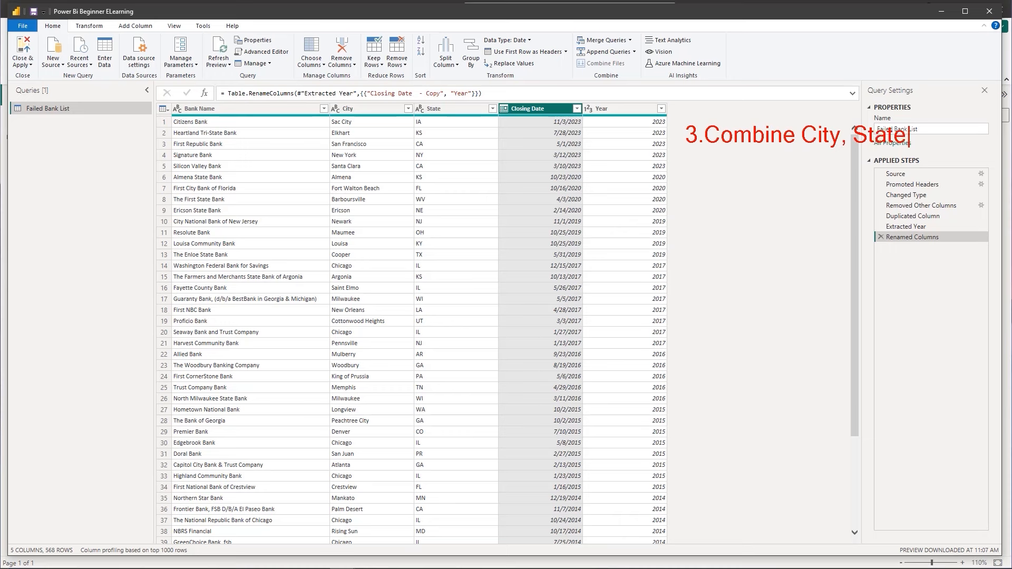
key("Escape")
left_click_drag(684, 153, 906, 153)
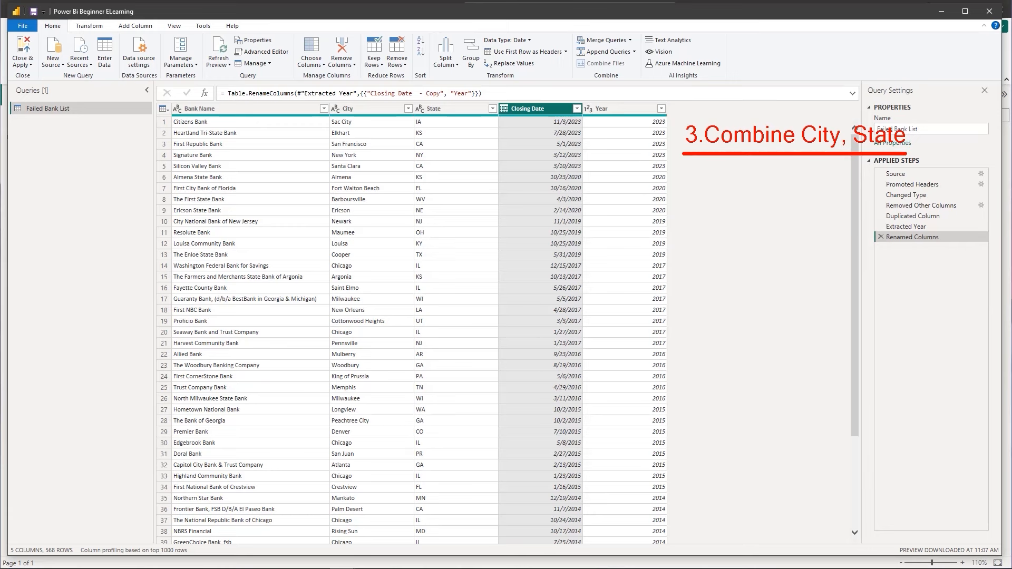
key("Escape")
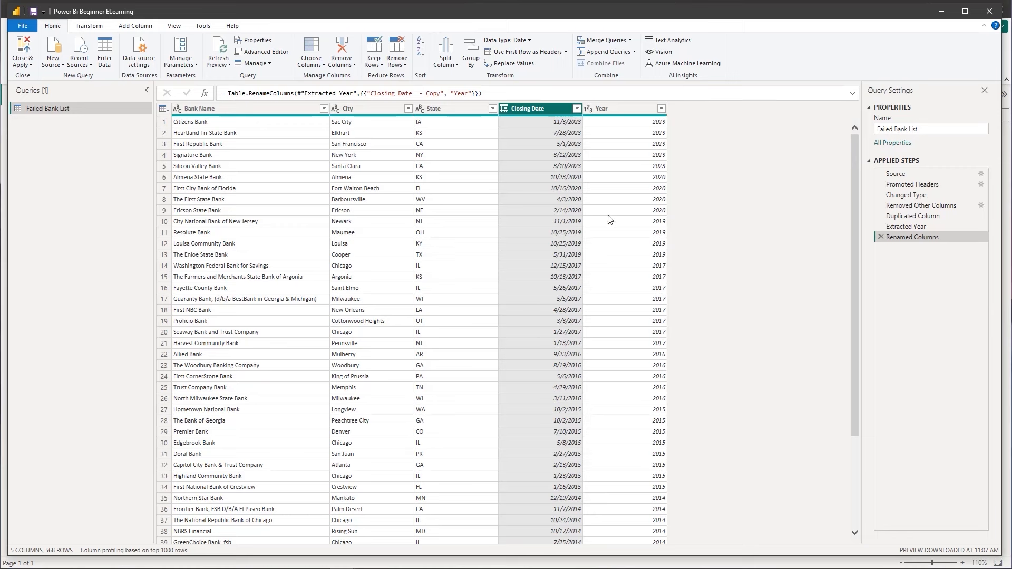
- Start a new column from examples that combines city and state, giving "Sac City, IA" as the first row's sample value
left_click(99, 25)
left_click(120, 26)
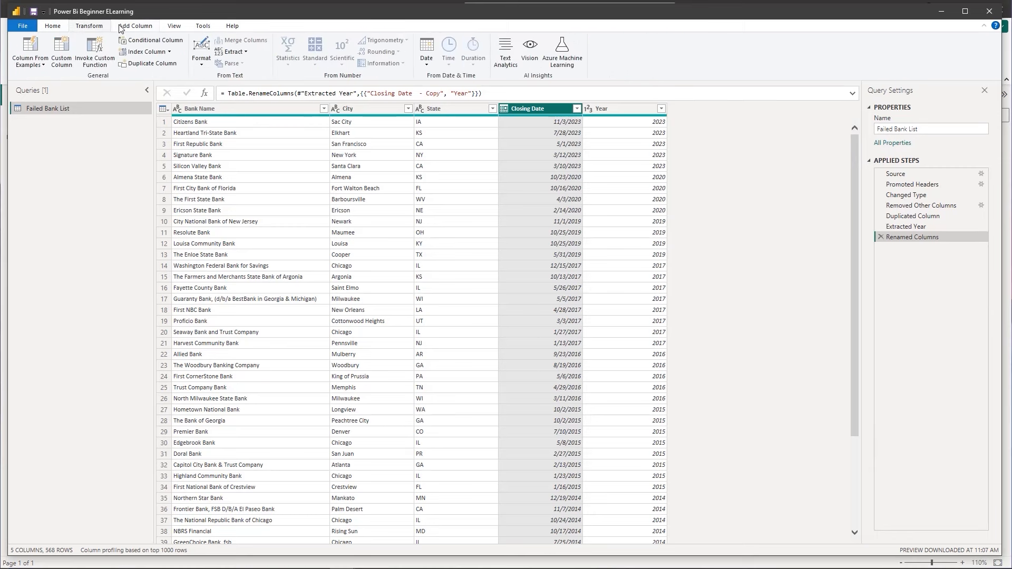
mouse_move(4, 25)
left_mouse_down()
mouse_move(72, 80)
mouse_move(188, 86)
left_mouse_up()
left_click_drag(103, 83, 103, 106)
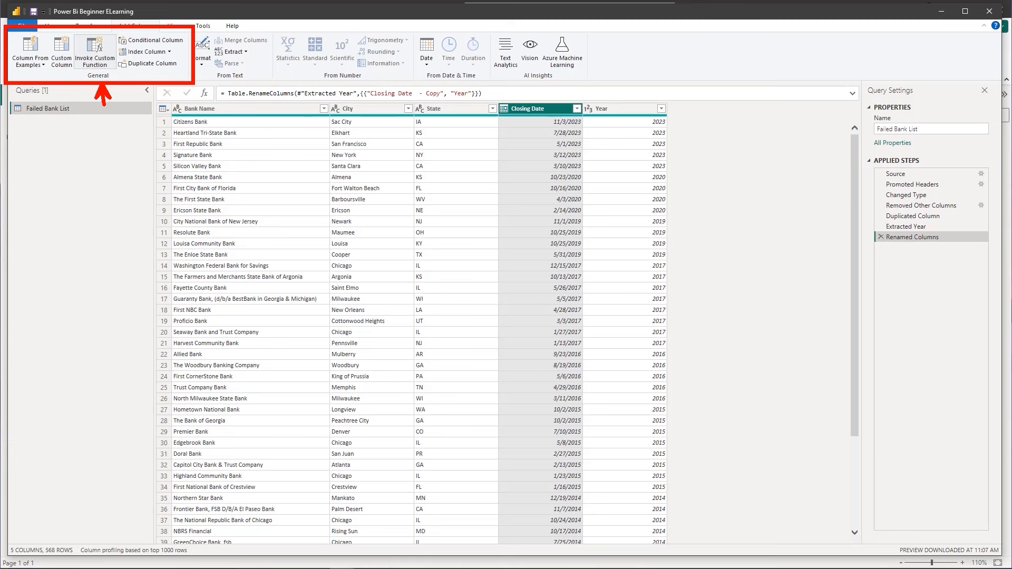
left_click(18, 53)
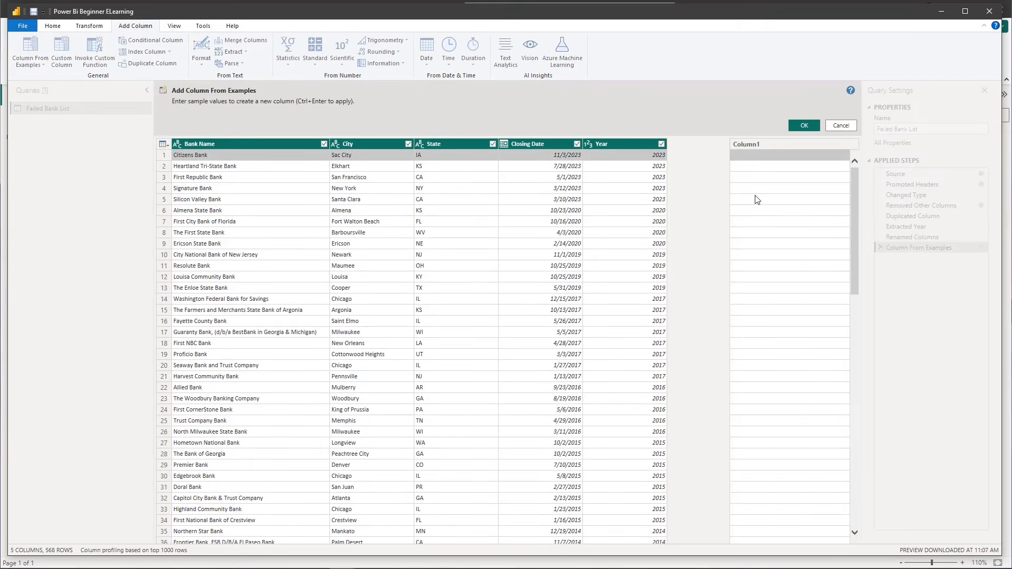
left_click(770, 157)
type("Sac")
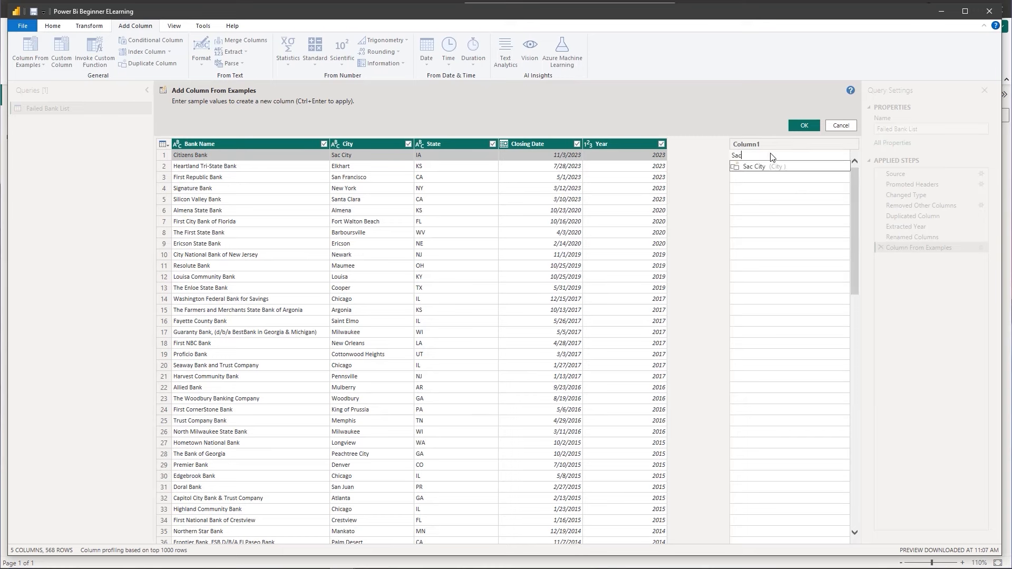
type(" City, IA")
key("Return")
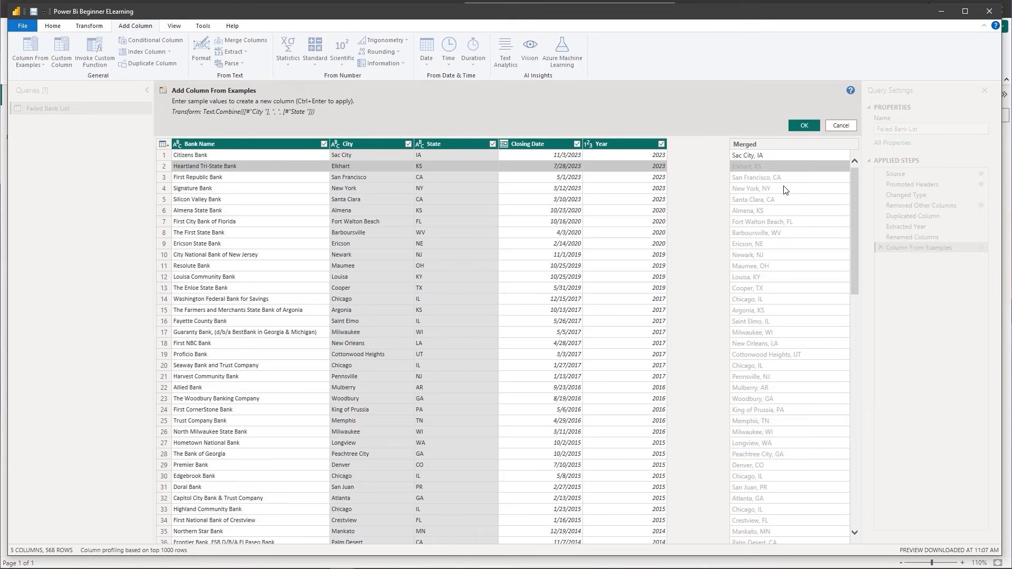
- Name the column from examples "City, State" and add it to the Failed Bank List query
double_click(755, 145)
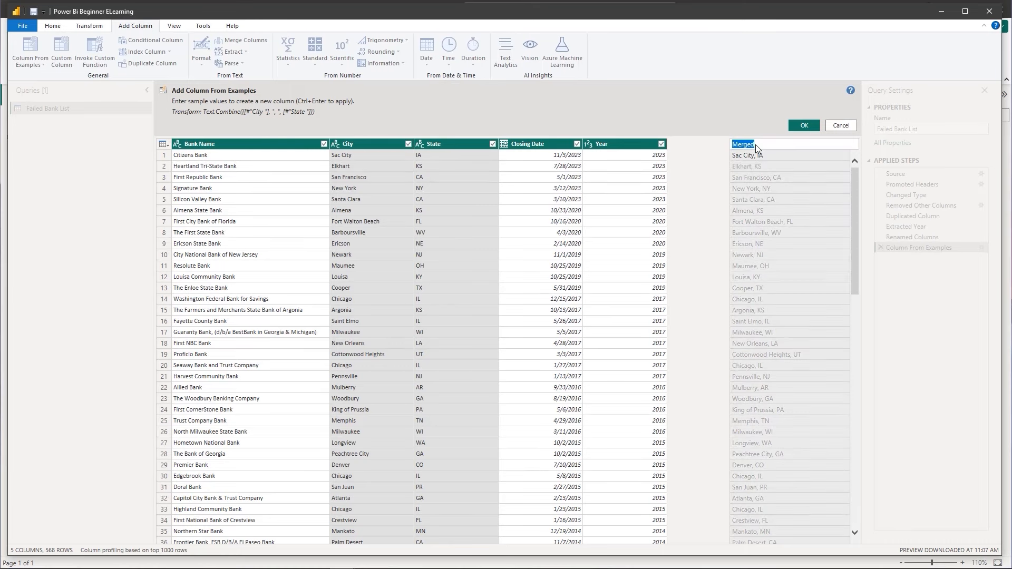
type("City, State")
left_click(806, 126)
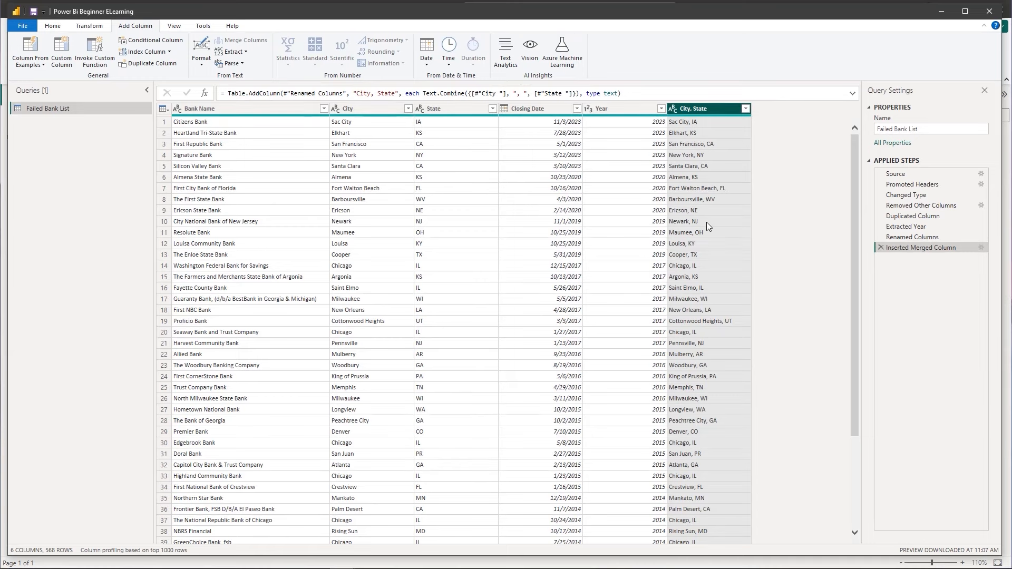
left_click_drag(379, 147, 382, 186)
type("1. Removed")
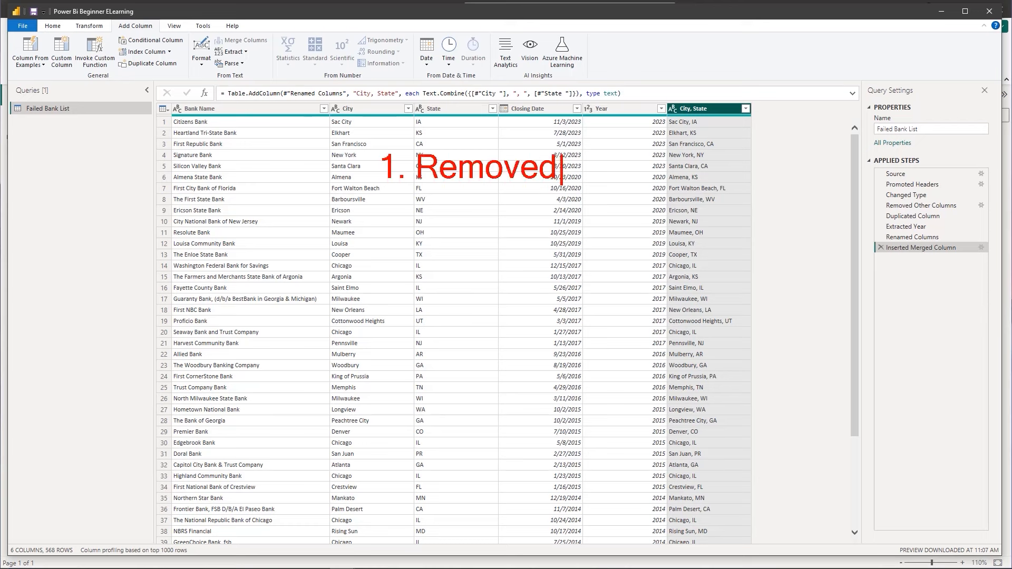
type(" Columns")
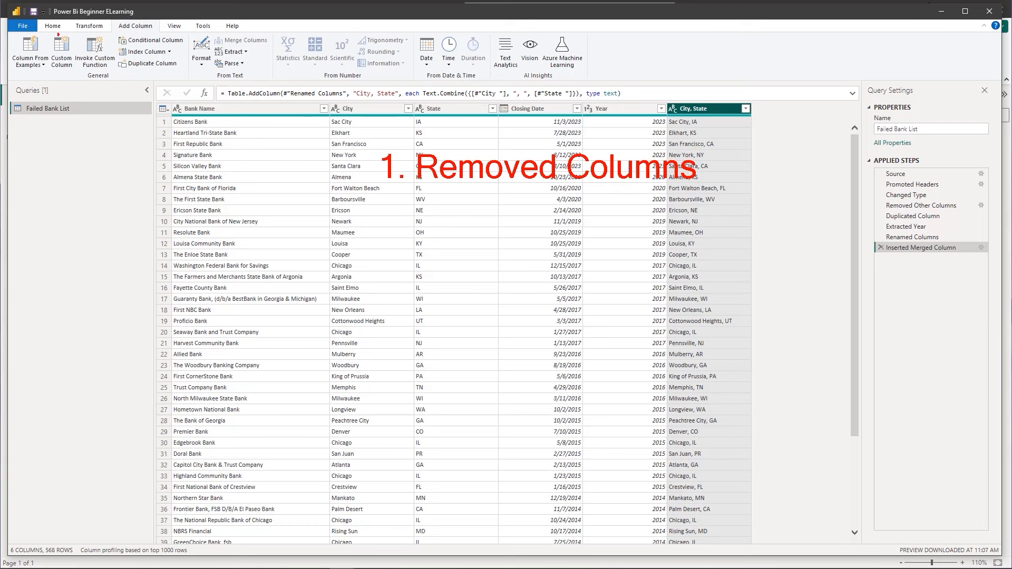
left_click_drag(32, 15, 65, 35)
key("t")
type("2")
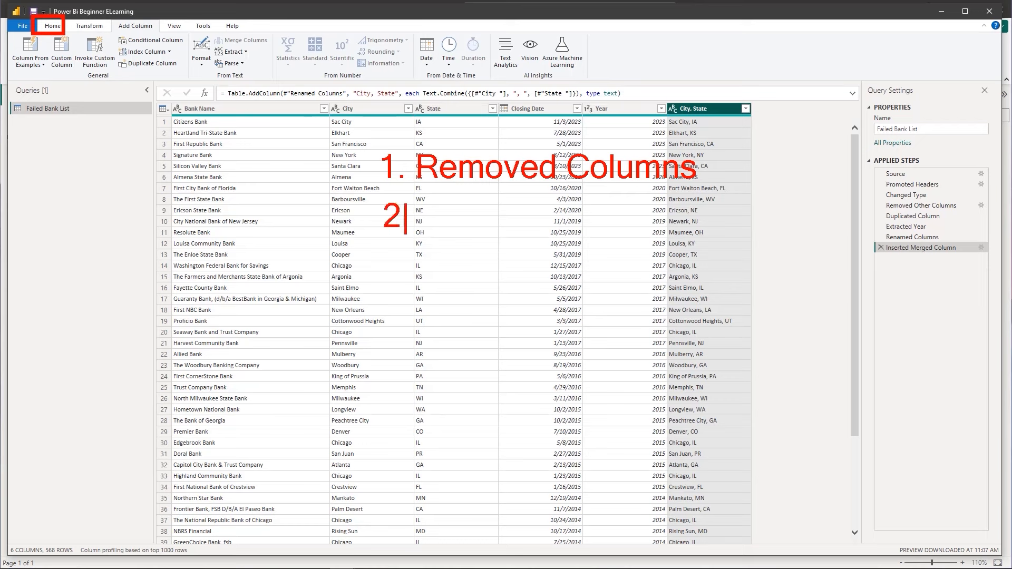
type(". Transform Year")
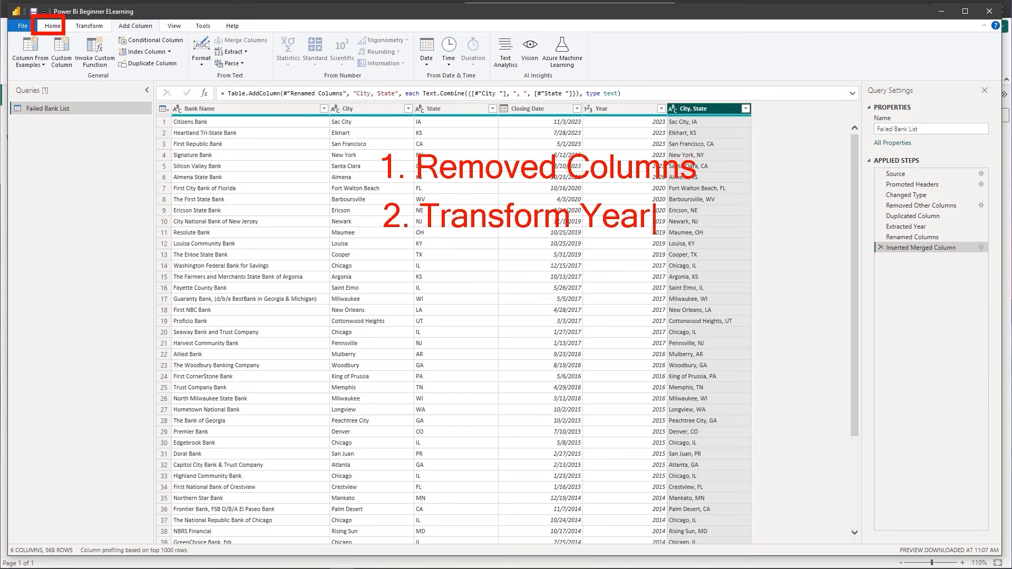
key("Escape")
left_click_drag(497, 95, 515, 119)
key("t")
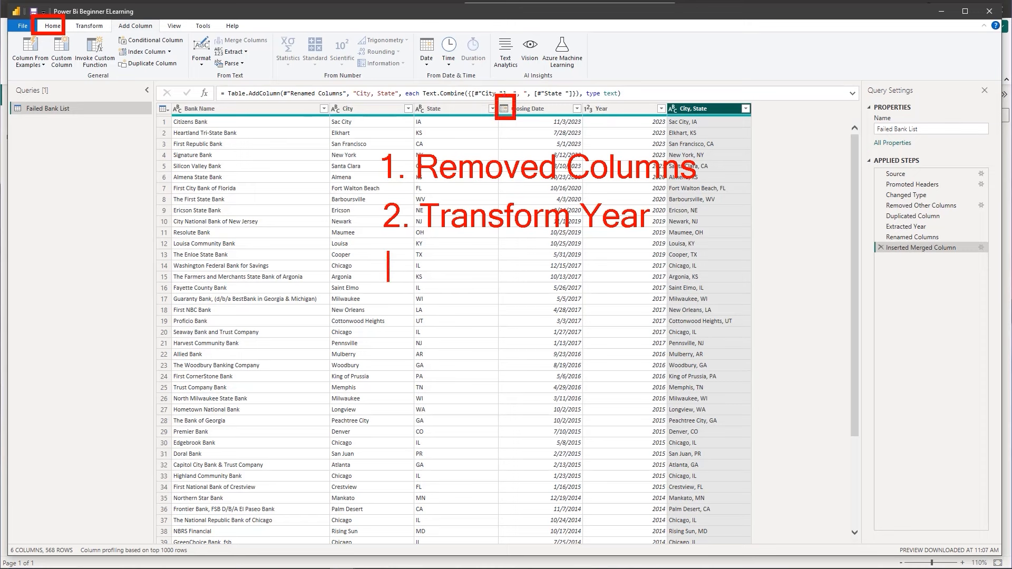
type("3. Col")
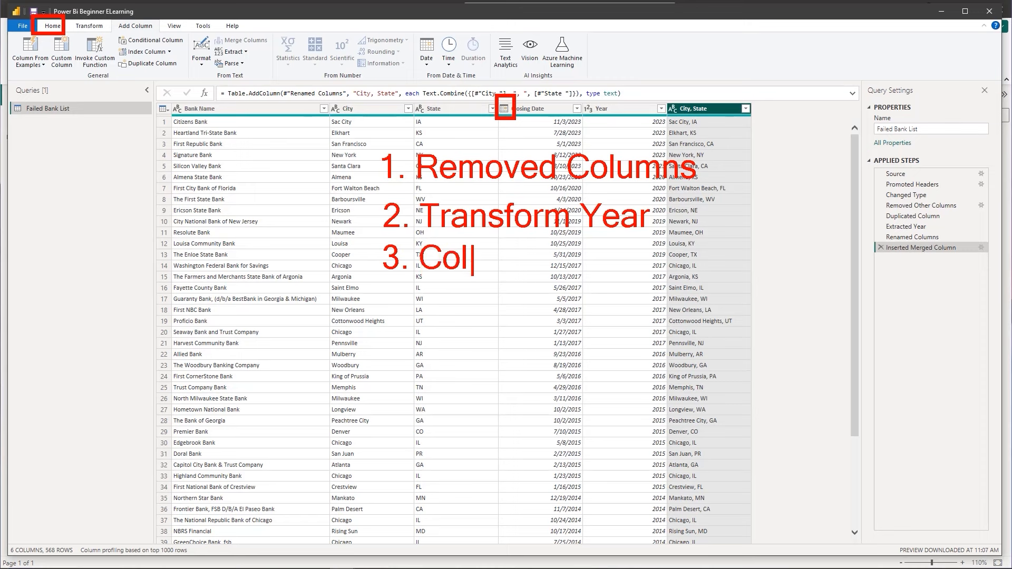
type("umn From ex")
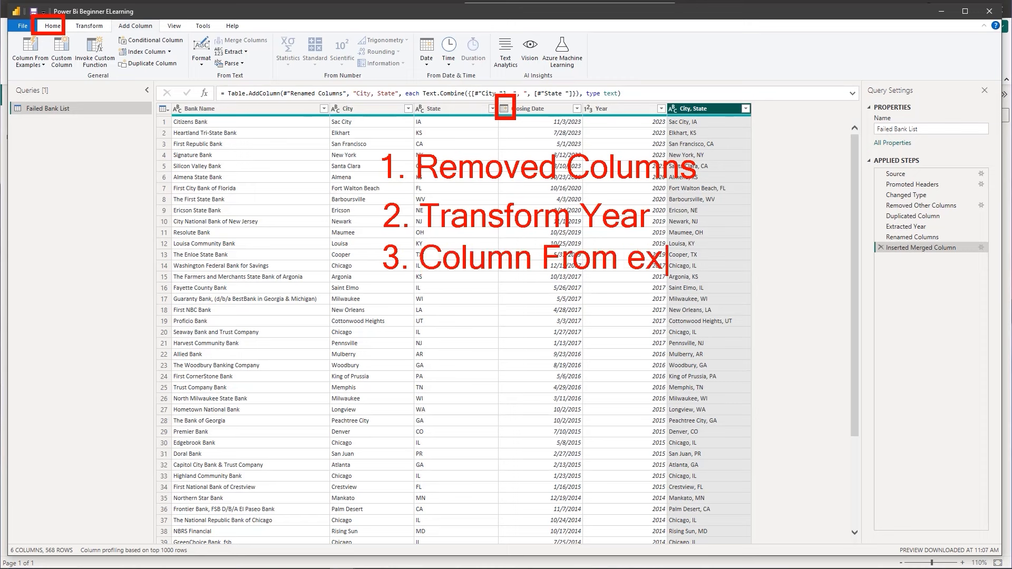
type("ample")
key("Escape")
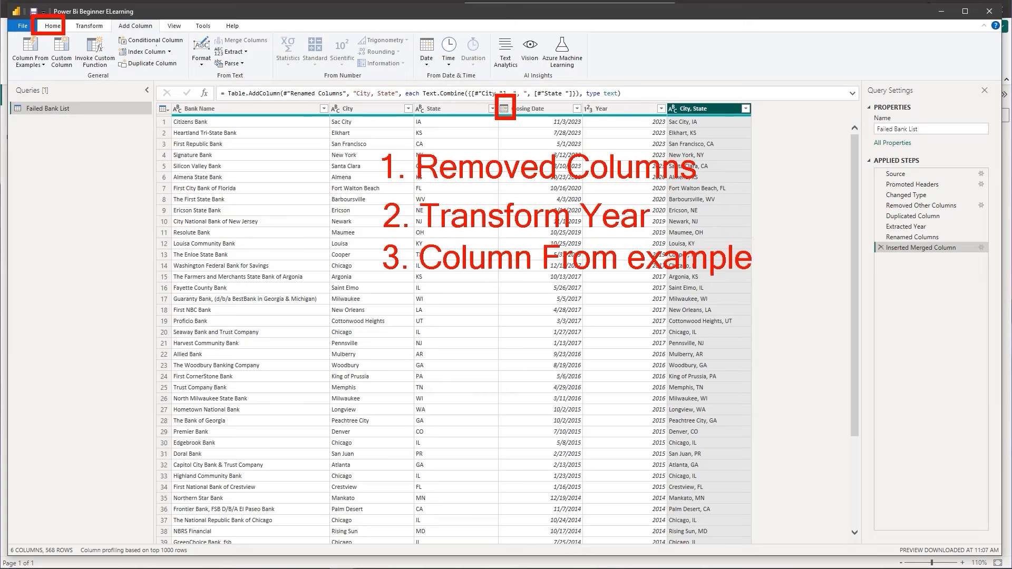
mouse_move(108, 14)
left_mouse_down()
mouse_move(120, 29)
mouse_move(161, 35)
left_mouse_up()
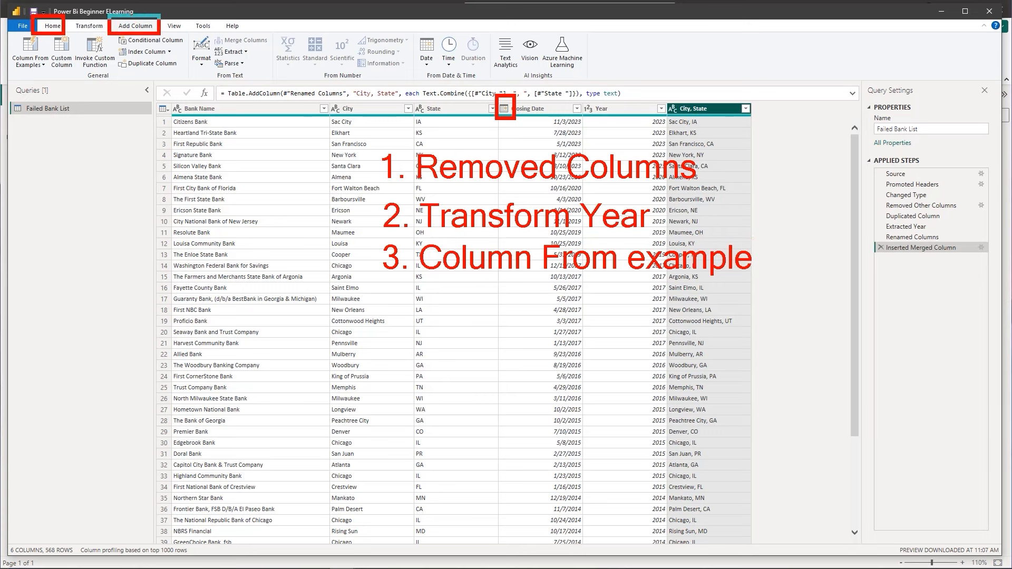
key("t")
left_click(44, 58)
type("1")
key("Escape")
key("t")
type("2")
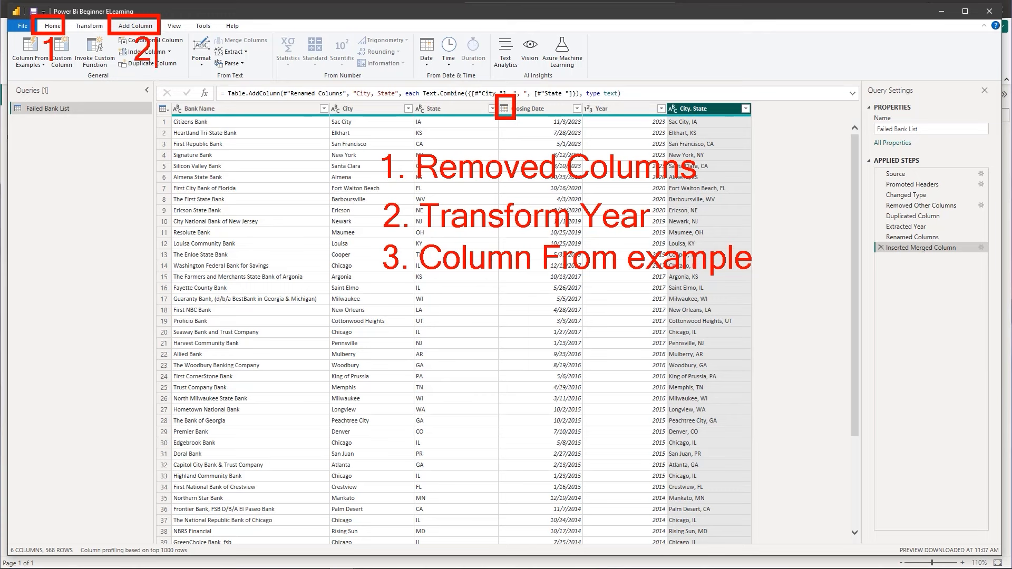
type("t3")
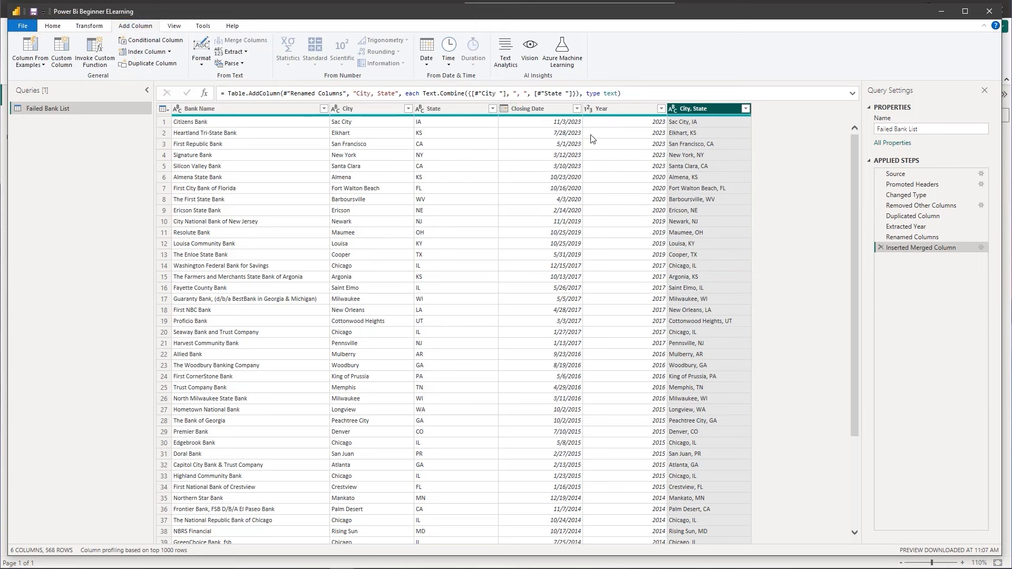
- Close the query editor with its changes applied and show the loaded bank data in the table view
left_click(54, 27)
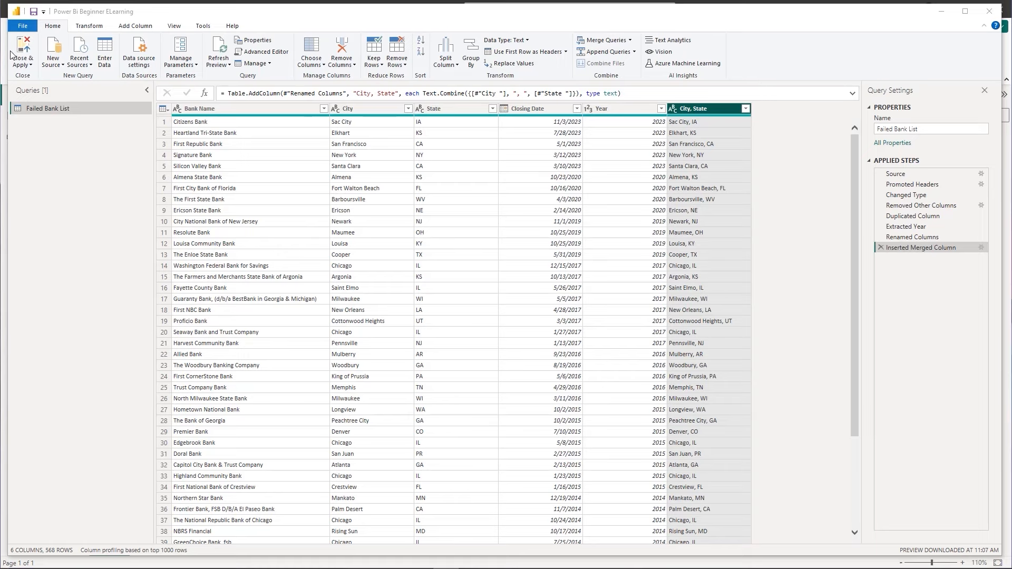
left_click(24, 54)
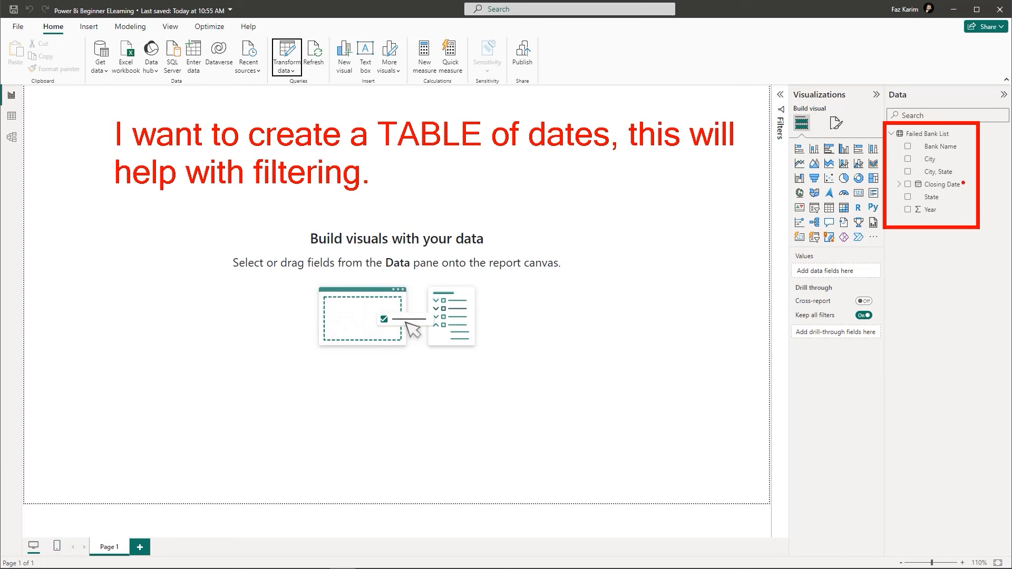
left_click_drag(964, 184, 987, 183)
key("Escape")
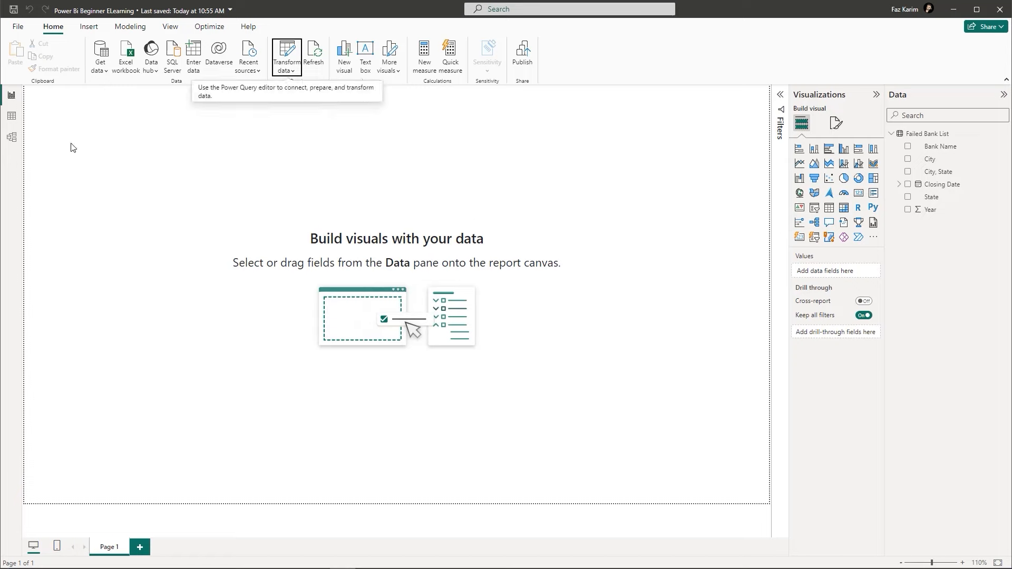
left_click(11, 117)
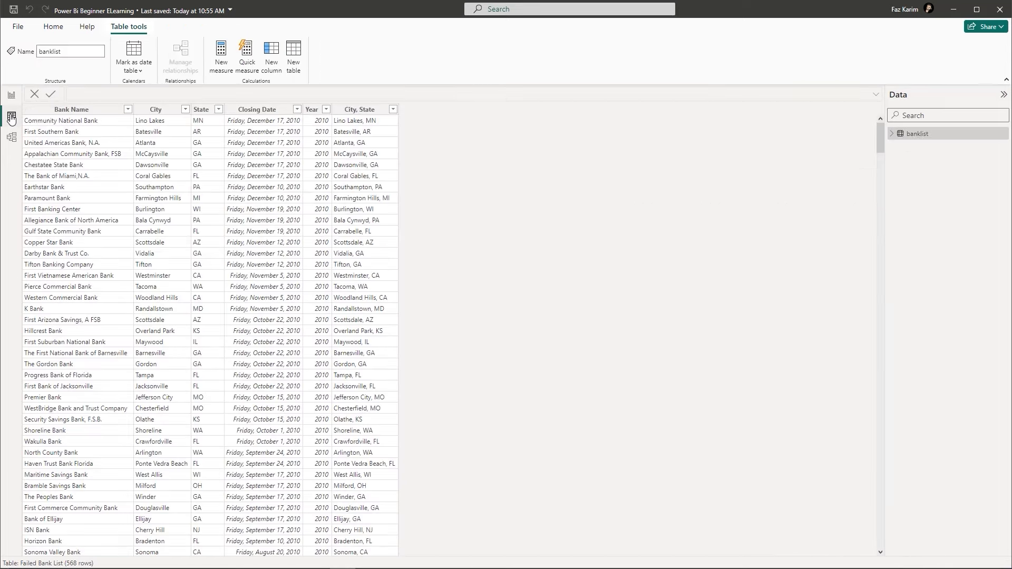
key("ctrl+2")
mouse_move(215, 93)
left_mouse_down()
mouse_move(292, 245)
mouse_move(340, 424)
mouse_move(335, 519)
mouse_move(314, 568)
left_mouse_up()
left_click_drag(323, 241, 441, 241)
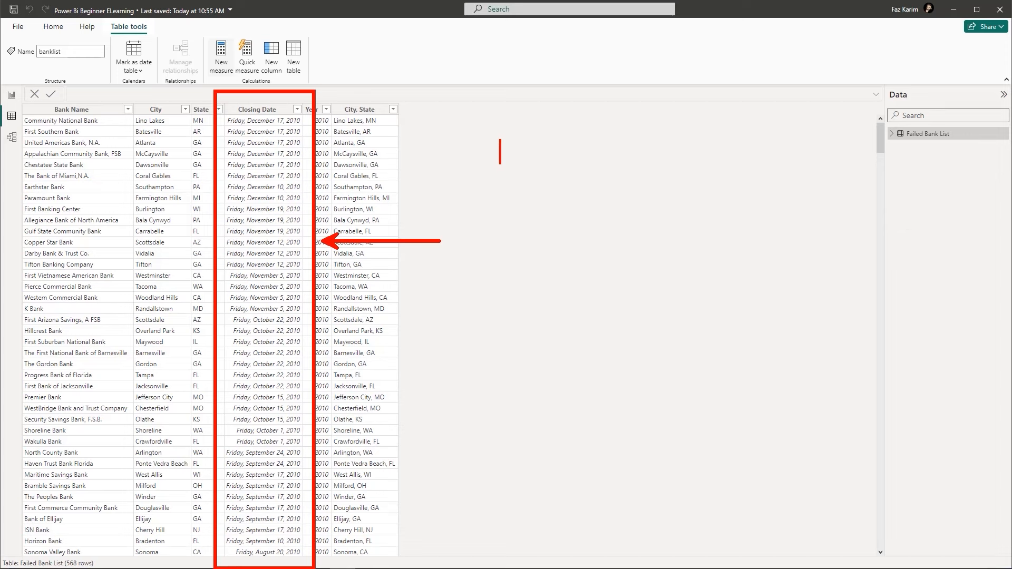
type("Build a Calenda")
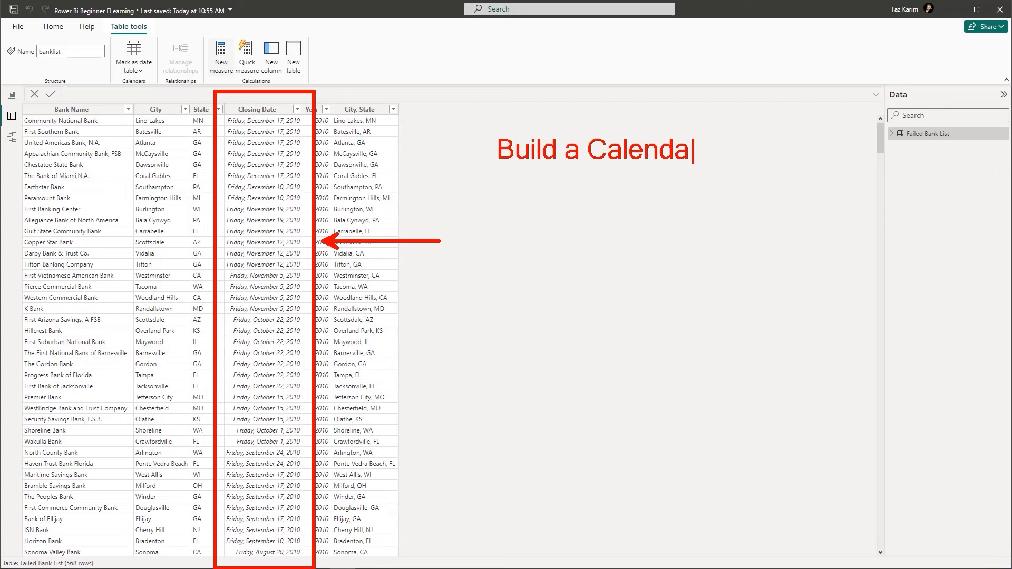
type("r table")
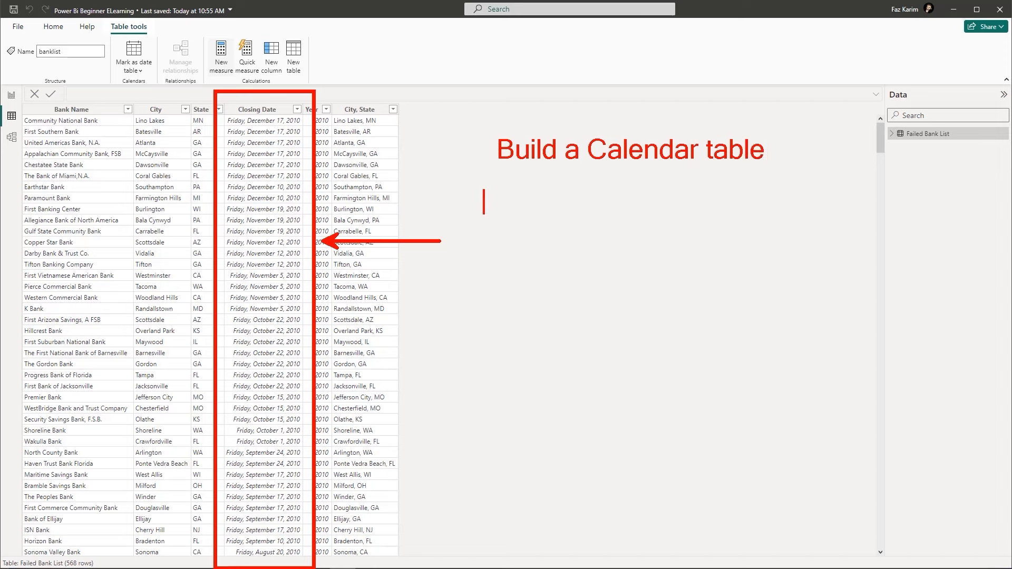
left_click(482, 193)
type("span dates ac")
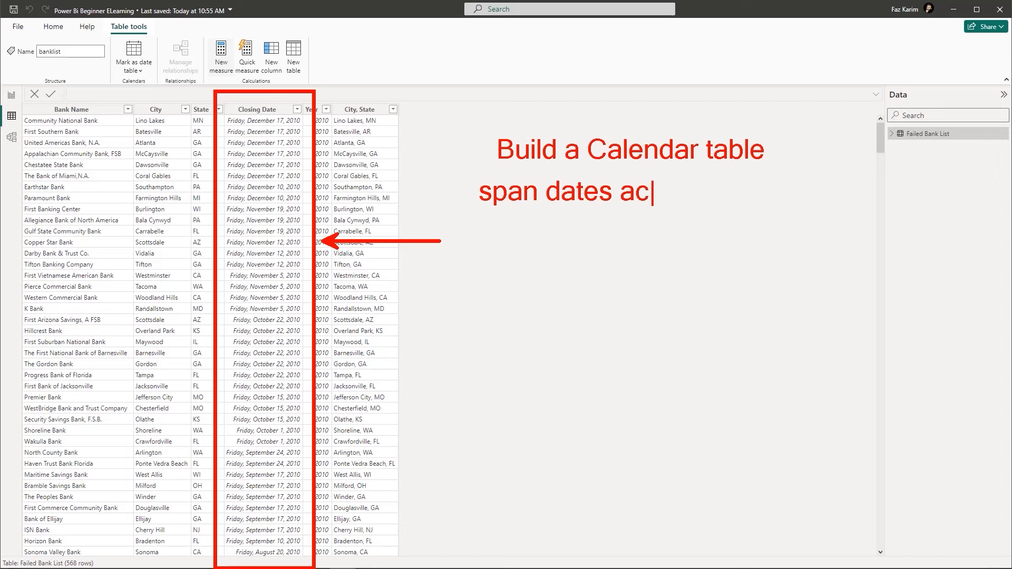
type("ross the date")
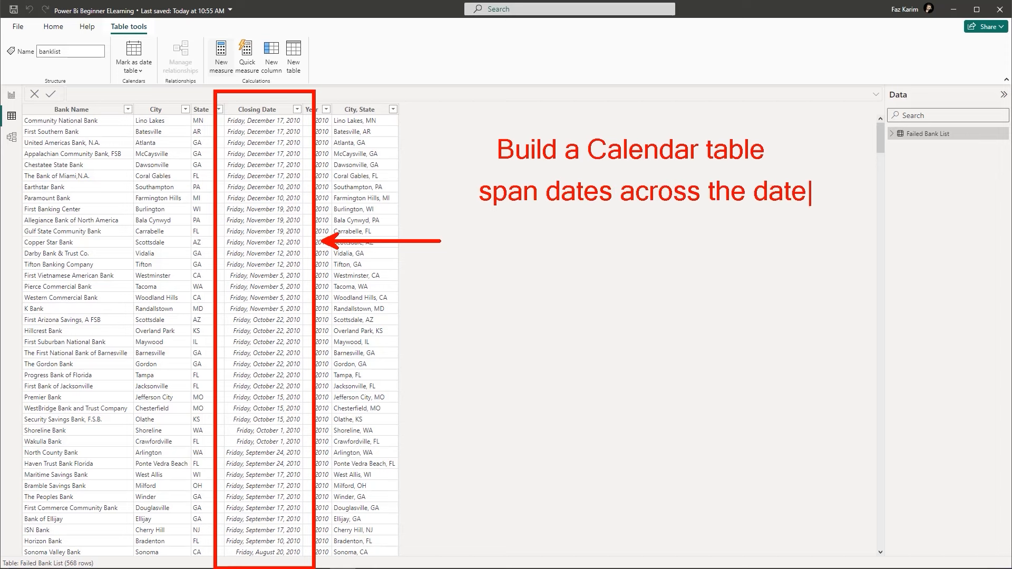
type("s used in the")
key("Return")
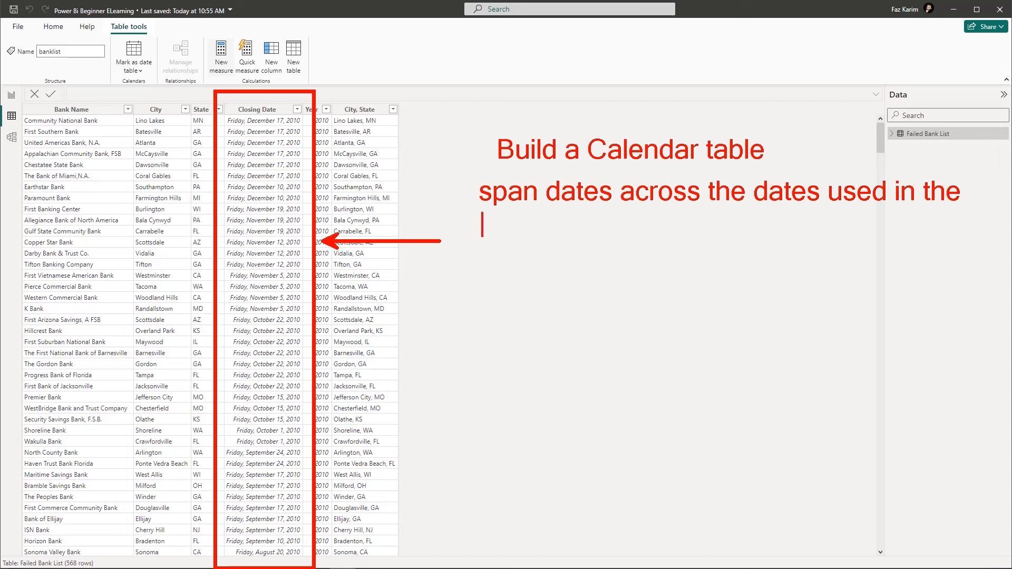
type("model,.")
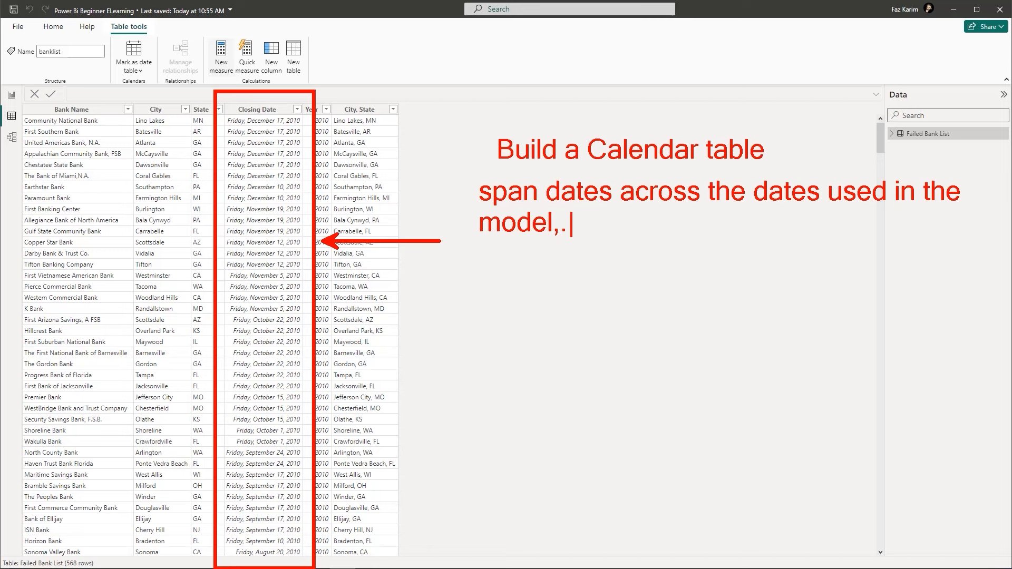
key("BackSpace")
key("BackSpace")
key("Return")
key("Return")
type("1/1/2000 - 12")
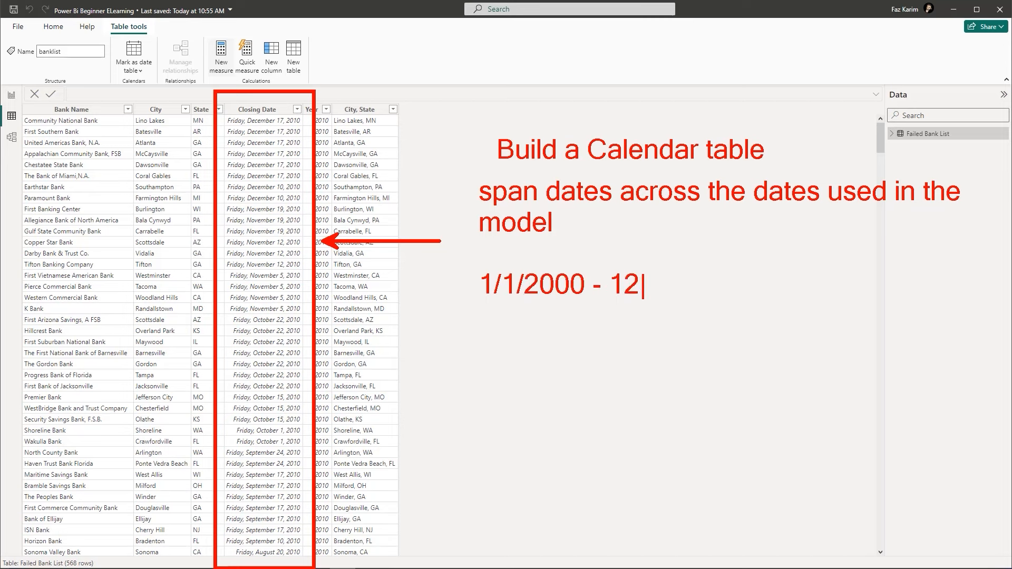
type("/31/2024")
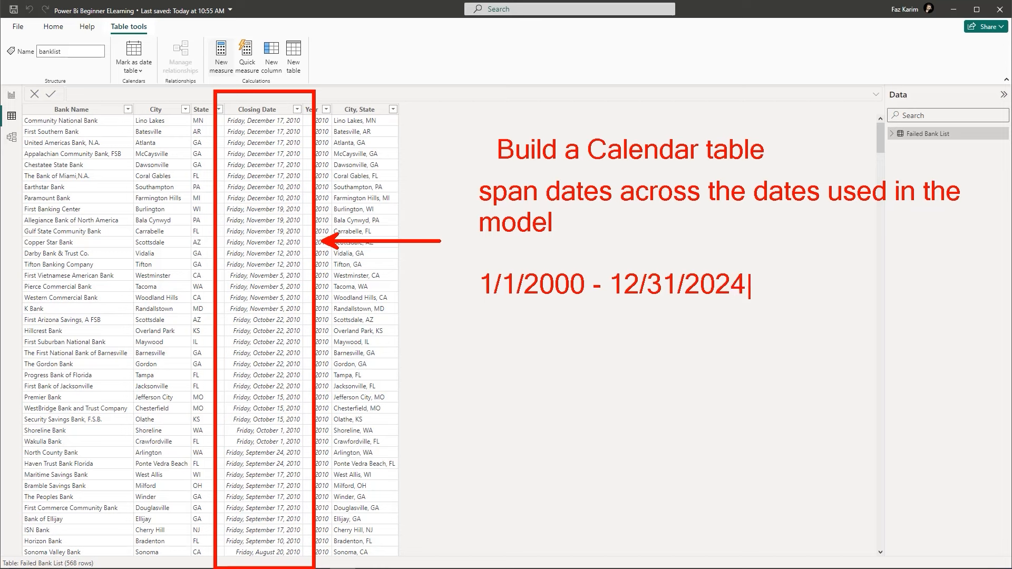
key("Escape")
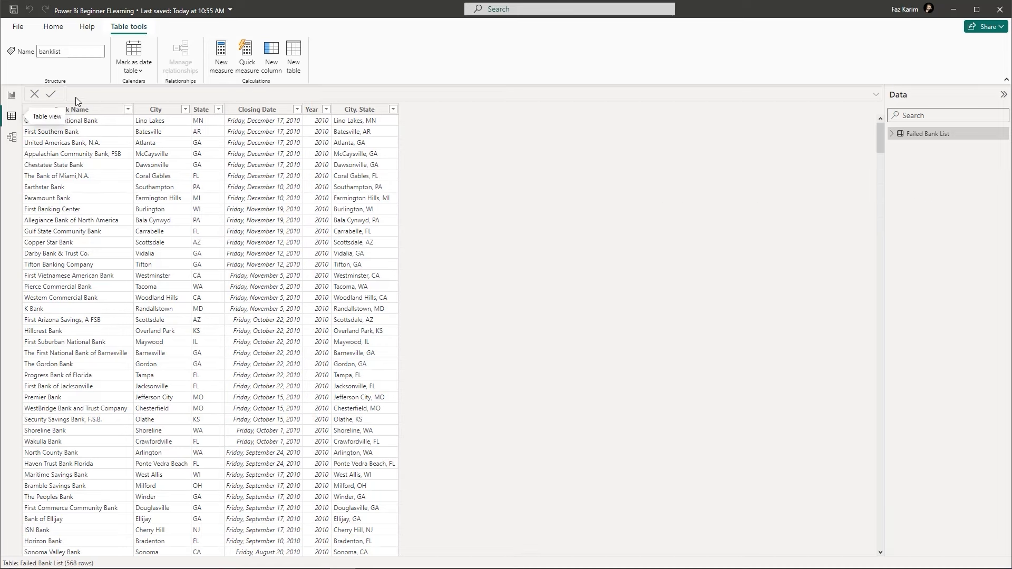
- Show the report view, then return to the table view of the Failed Bank List
left_click(11, 95)
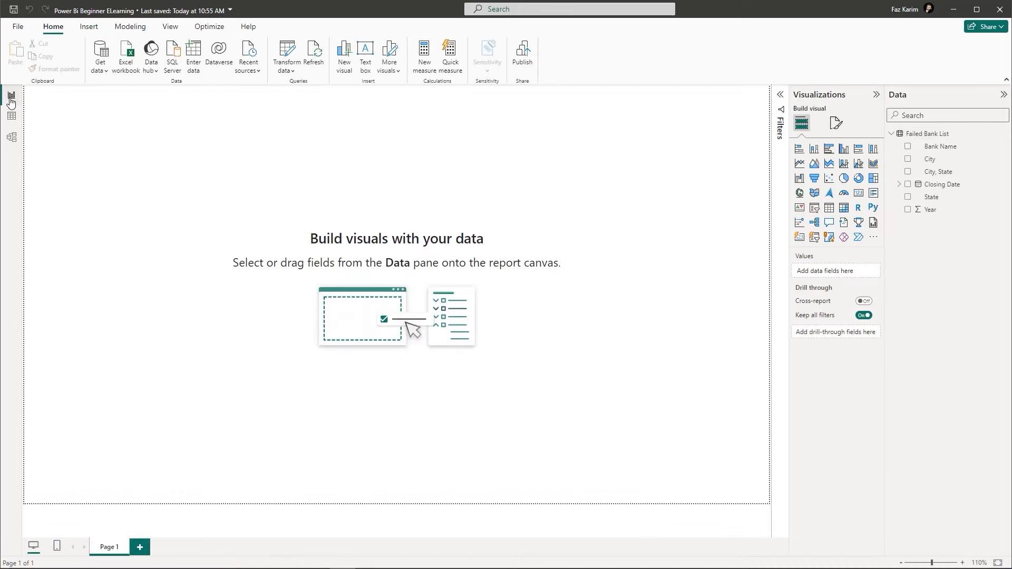
left_click_drag(83, 31, 116, 88)
key("Escape")
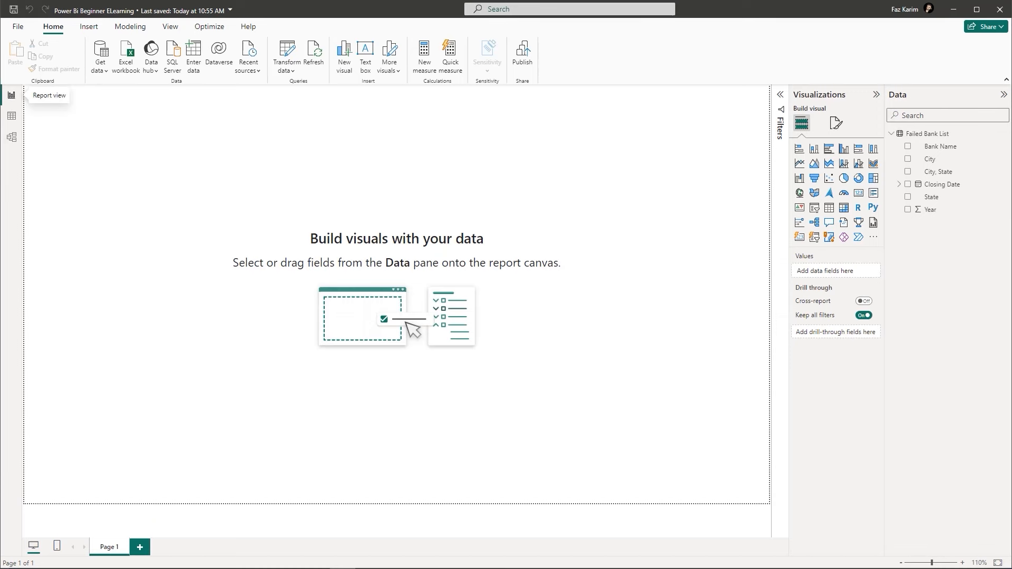
left_click(11, 117)
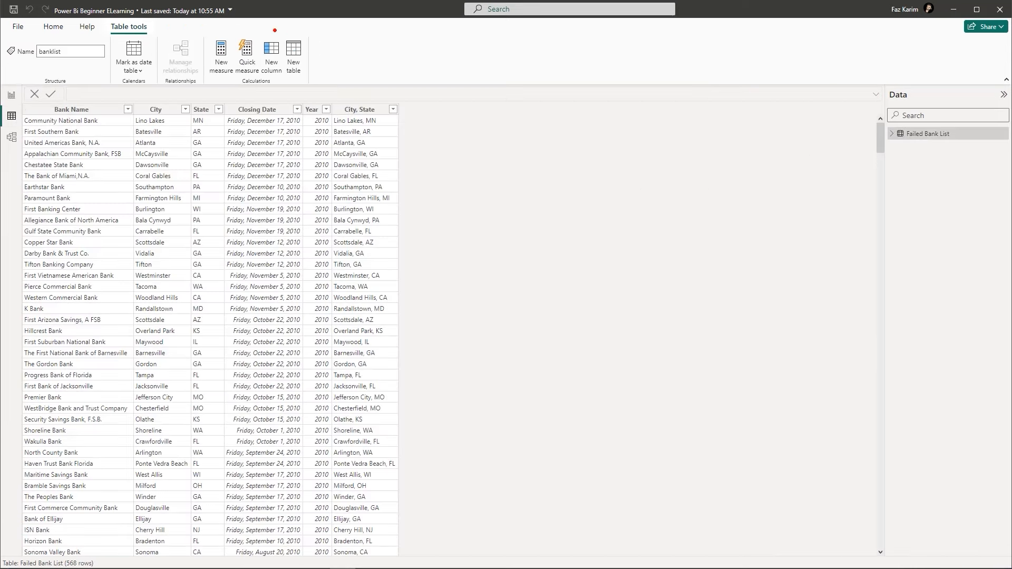
mouse_move(282, 29)
left_mouse_down()
mouse_move(308, 89)
mouse_move(338, 59)
left_mouse_up()
- Switch to the browser, read the description and syntax of the DAX CALENDARAUTO function on Microsoft Learn, and put the browser away
left_click_drag(336, 0, 571, 86)
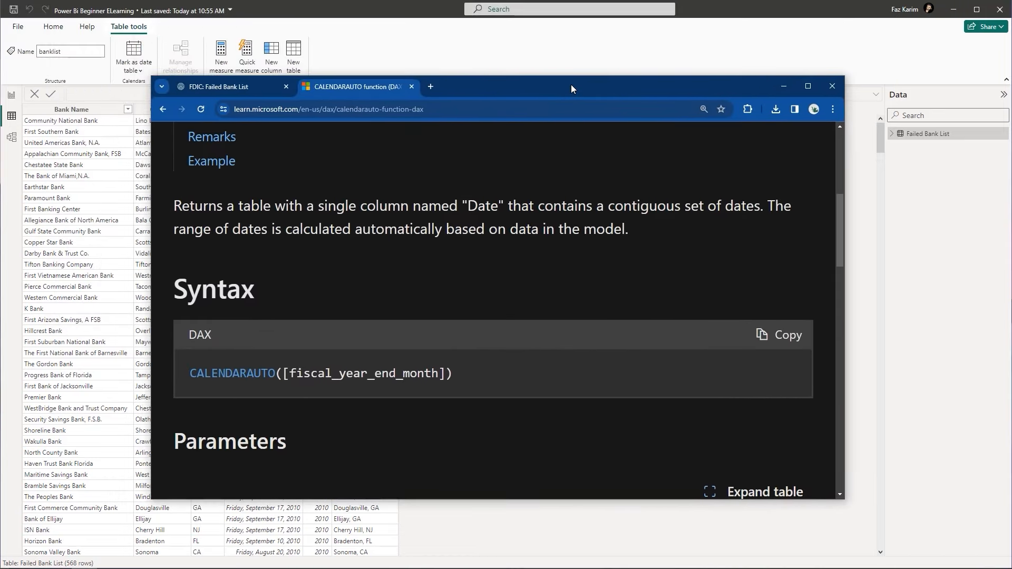
scroll(505, 255, "up", 5)
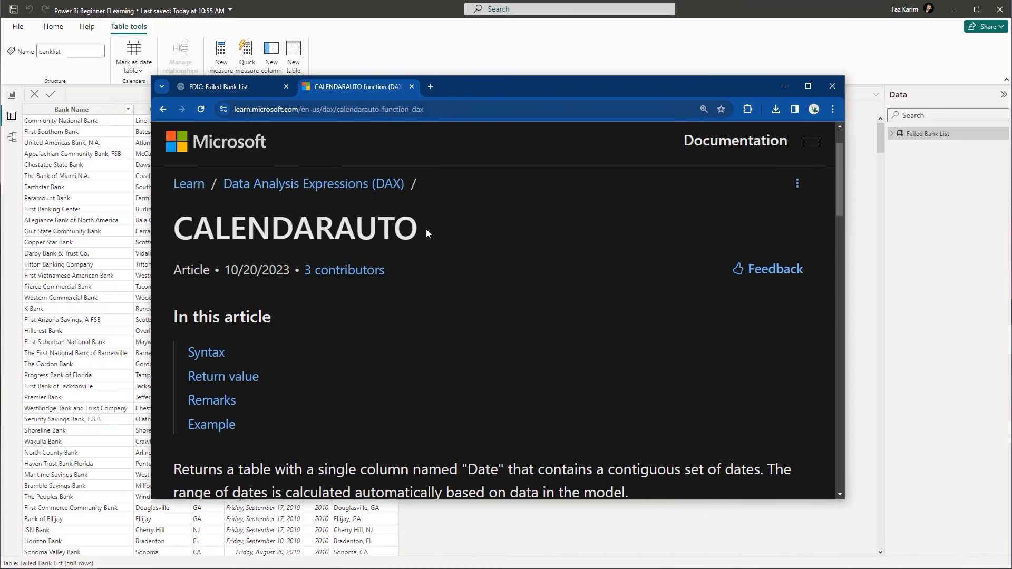
scroll(426, 232, "down", 2)
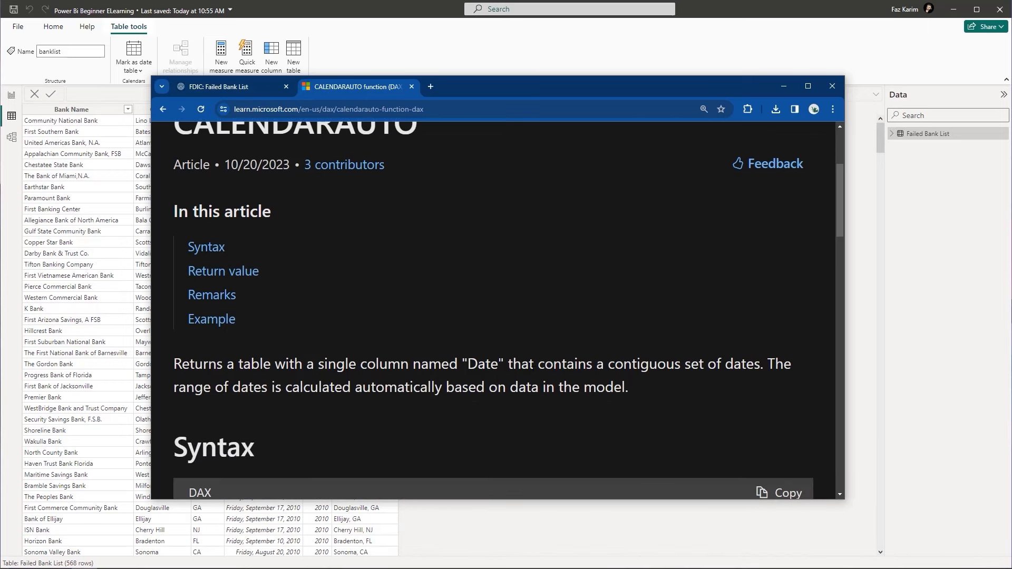
left_click_drag(614, 365, 792, 387)
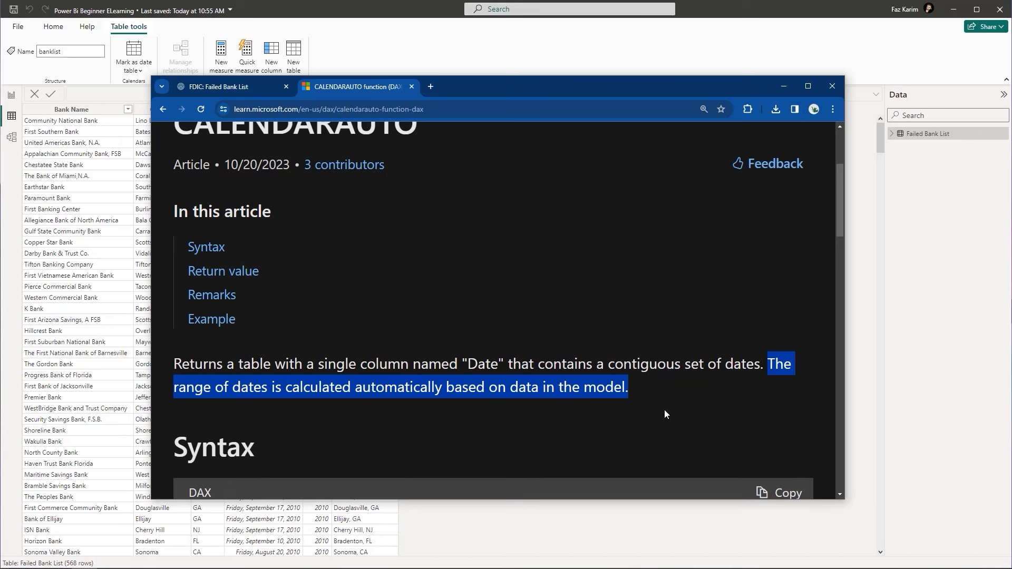
left_click_drag(628, 390, 173, 390)
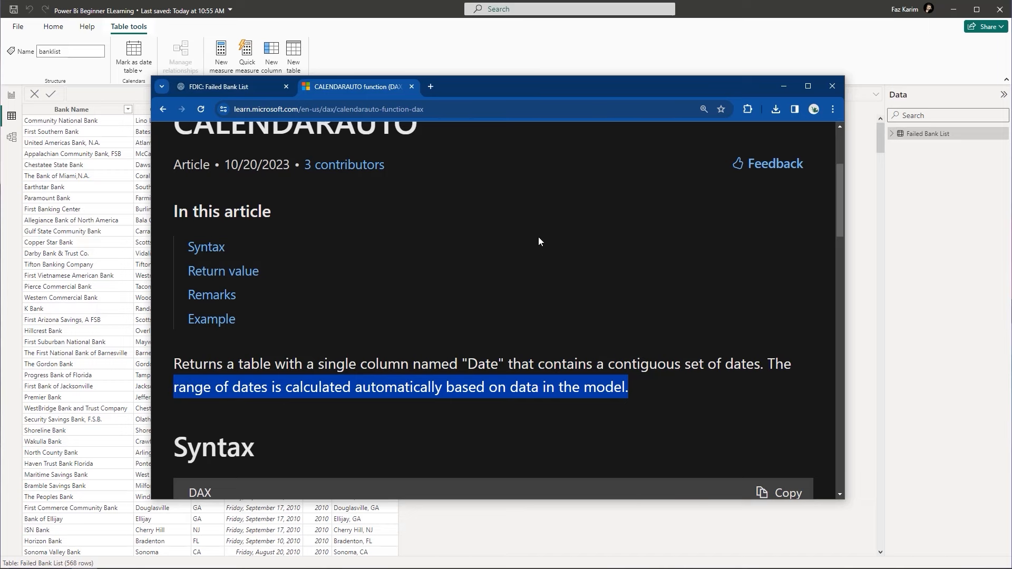
scroll(539, 238, "down", 4)
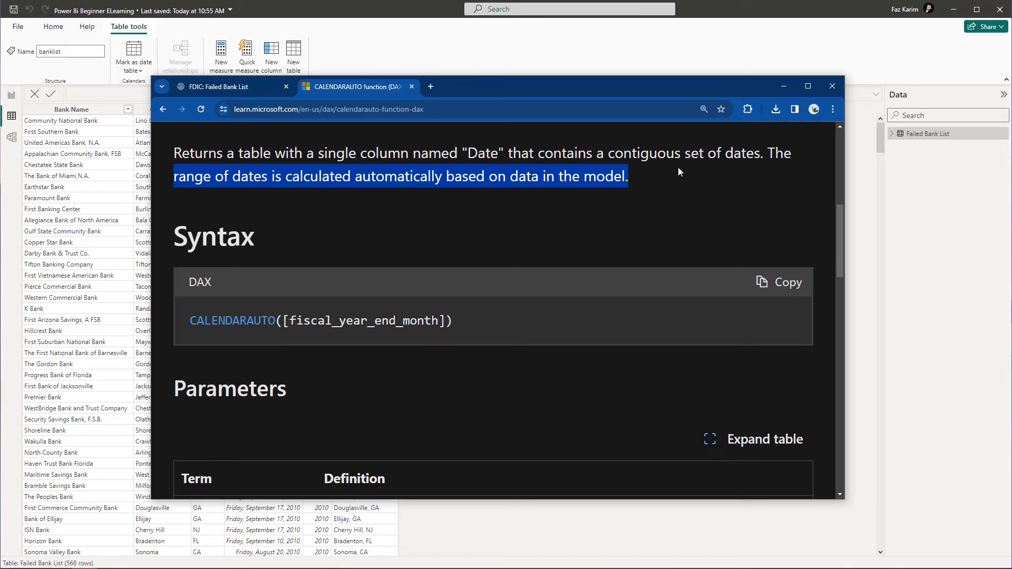
left_click(782, 87)
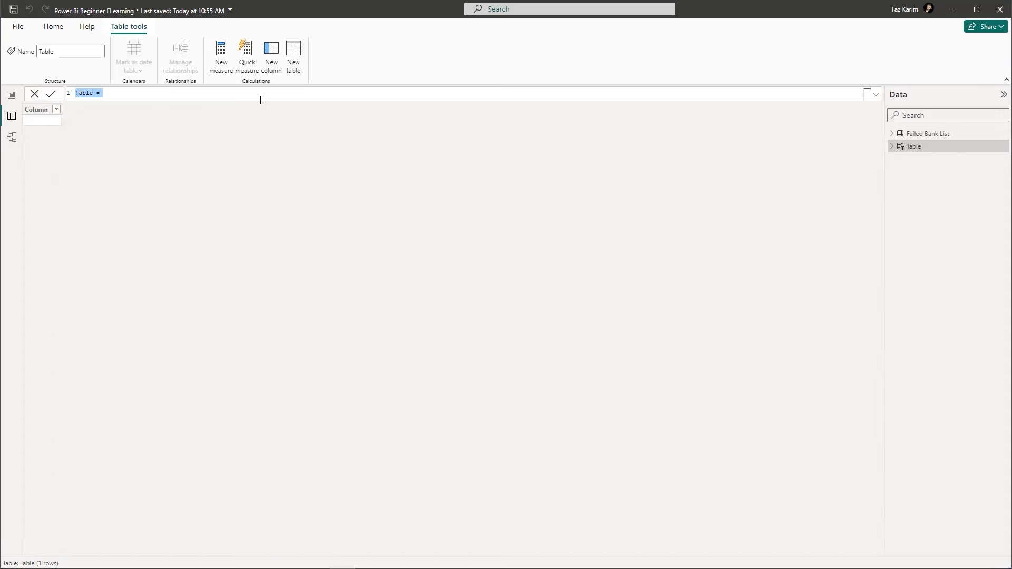
- Create a calculated table with the formula Calendar = CALENDARAUTO()
key("BackSpace")
type("Calendar = cal")
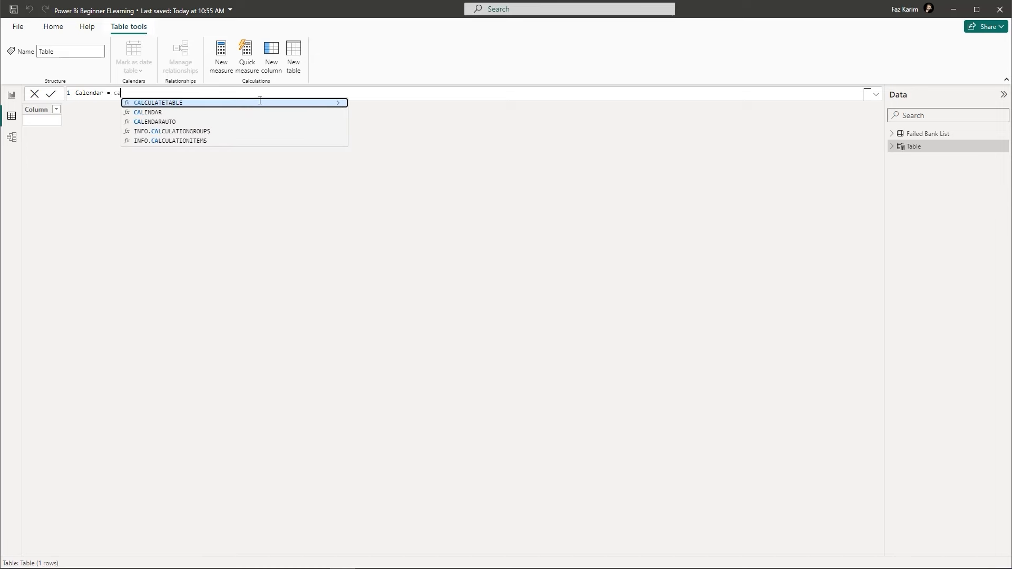
key("Down")
key("Down")
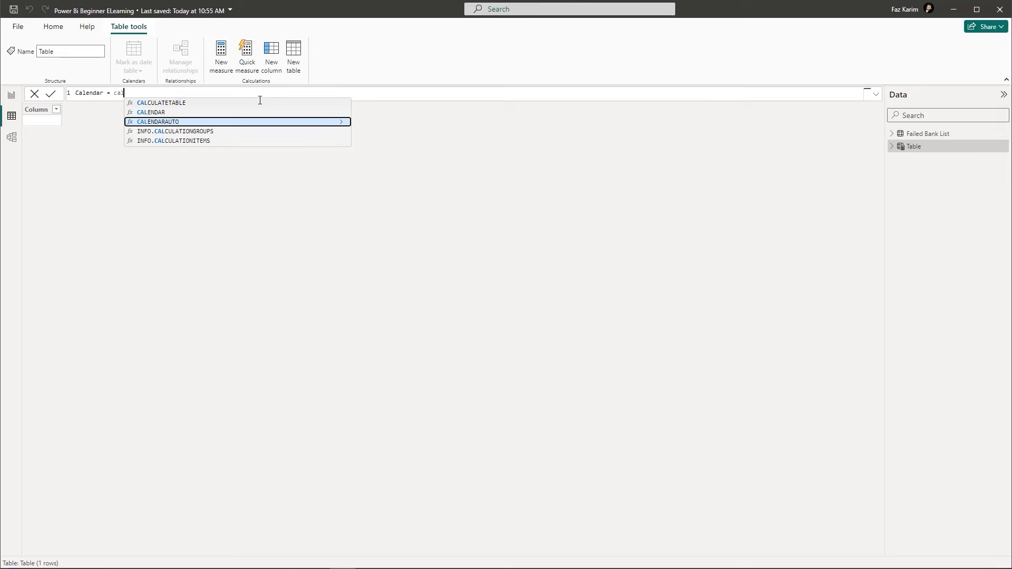
key("Tab")
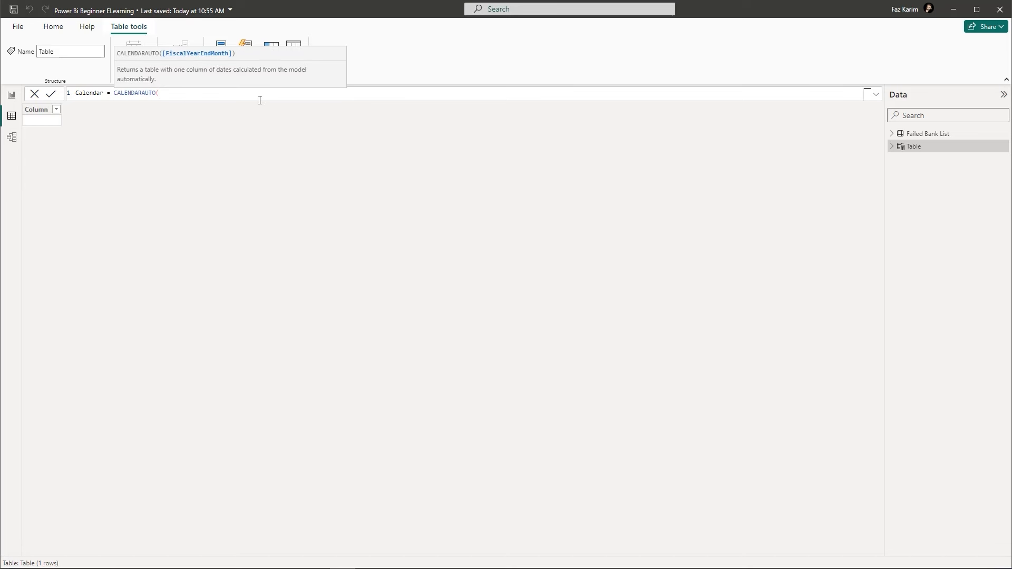
type(")")
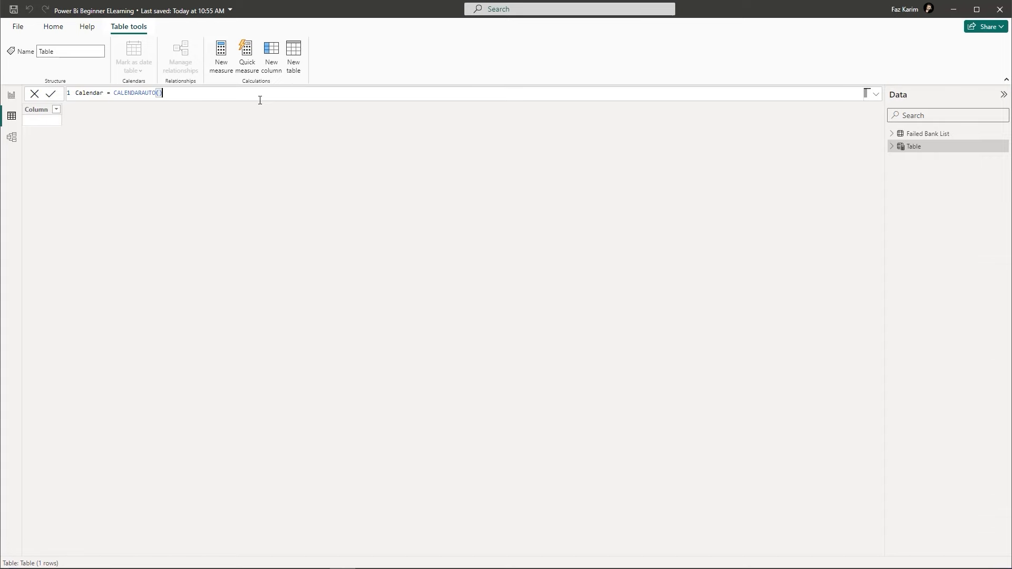
key("Return")
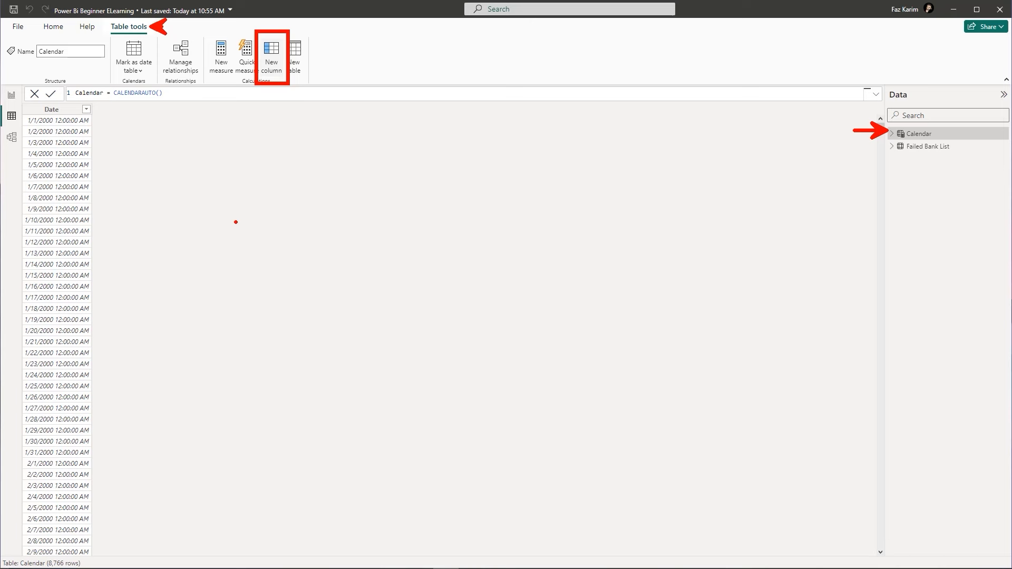
- Add a calculated column to the Calendar table with the formula Month = MONTH('Calendar'[Date])
left_click(281, 68)
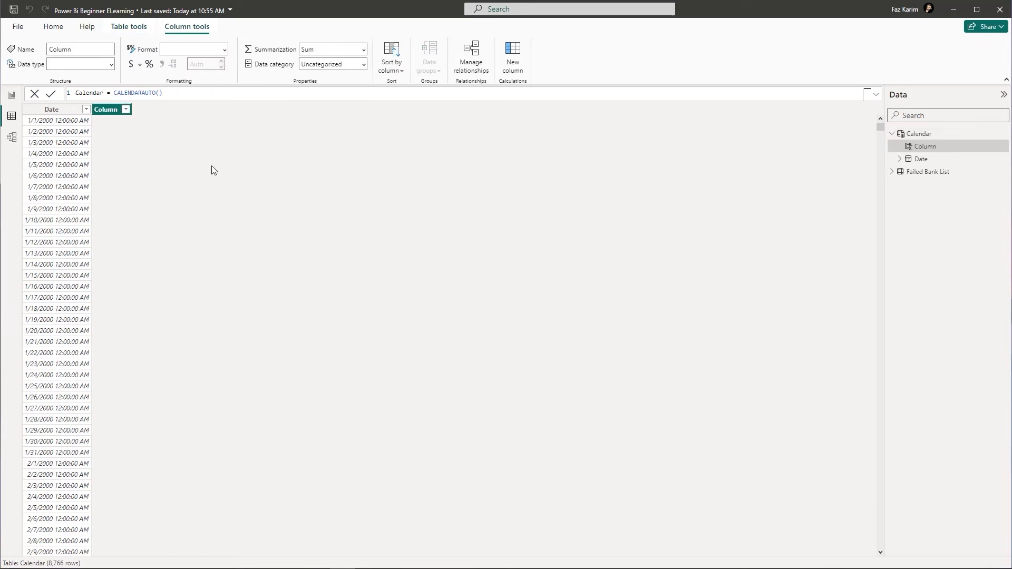
key("BackSpace")
type("Month = mon")
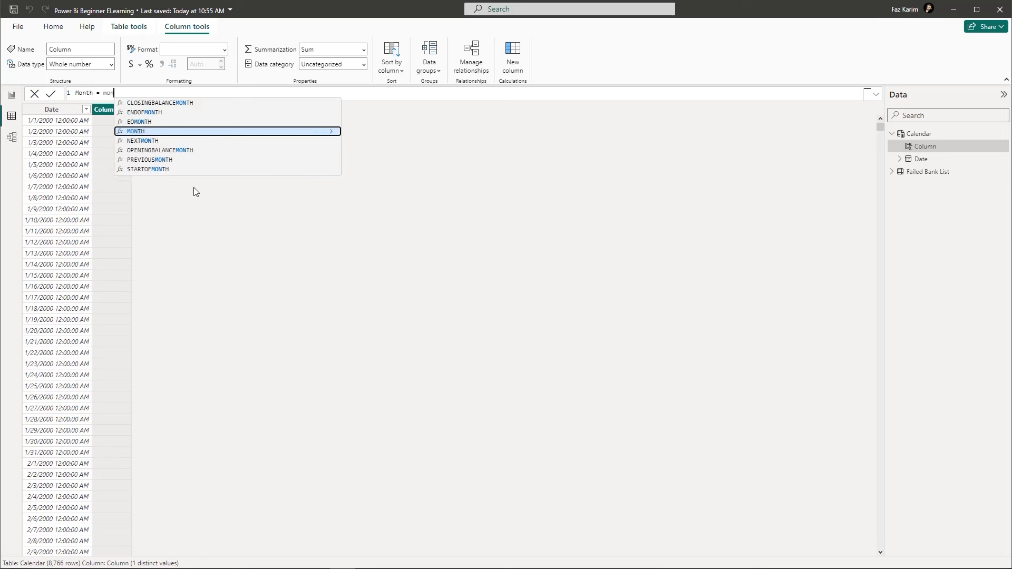
type("t")
key("Tab")
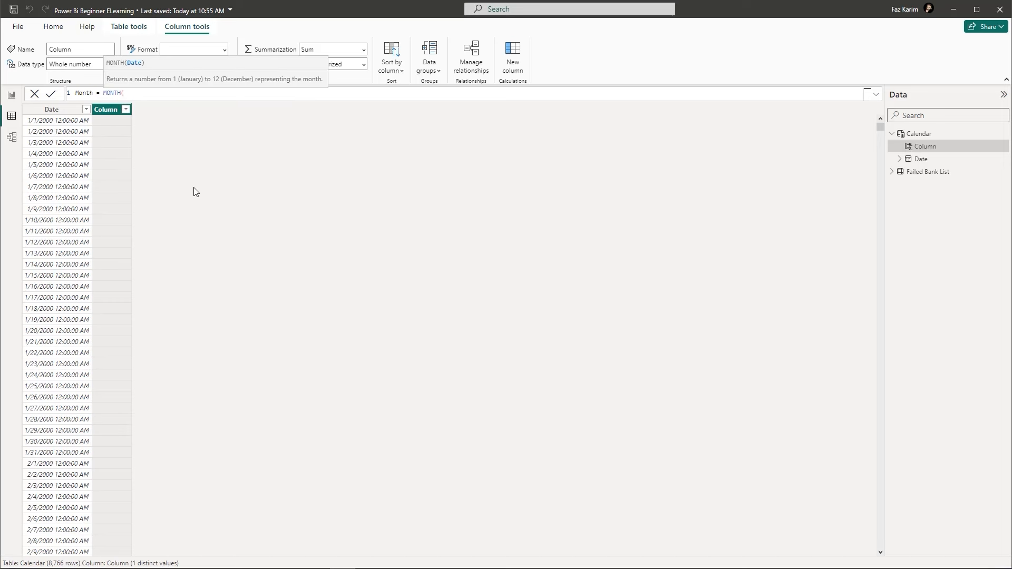
type("ca")
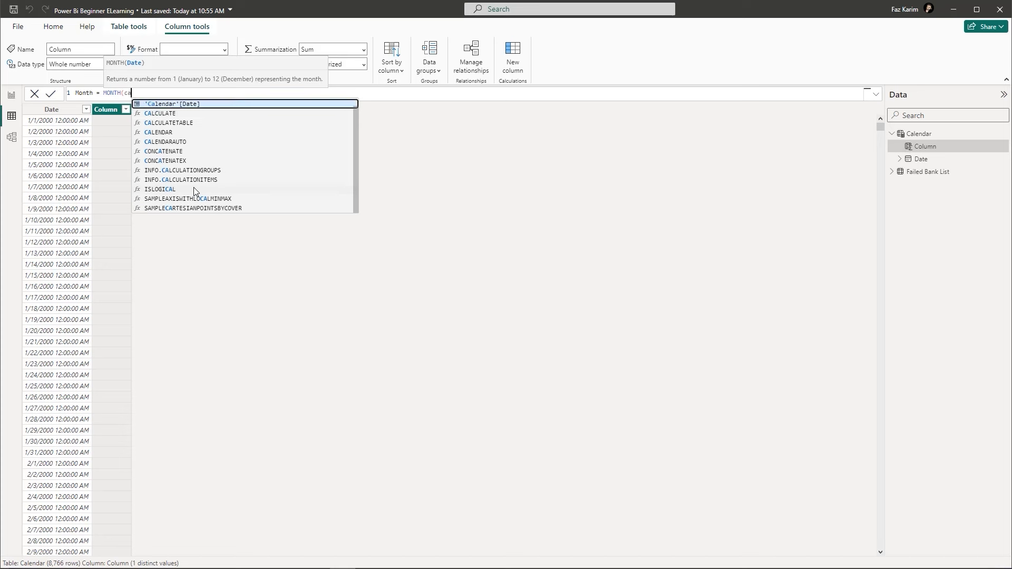
key("Tab")
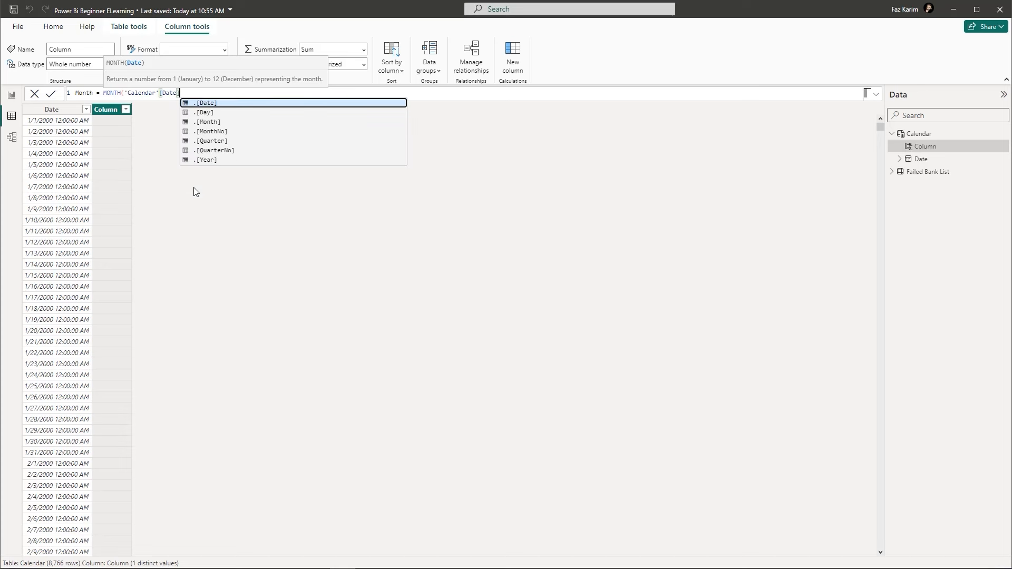
type(")")
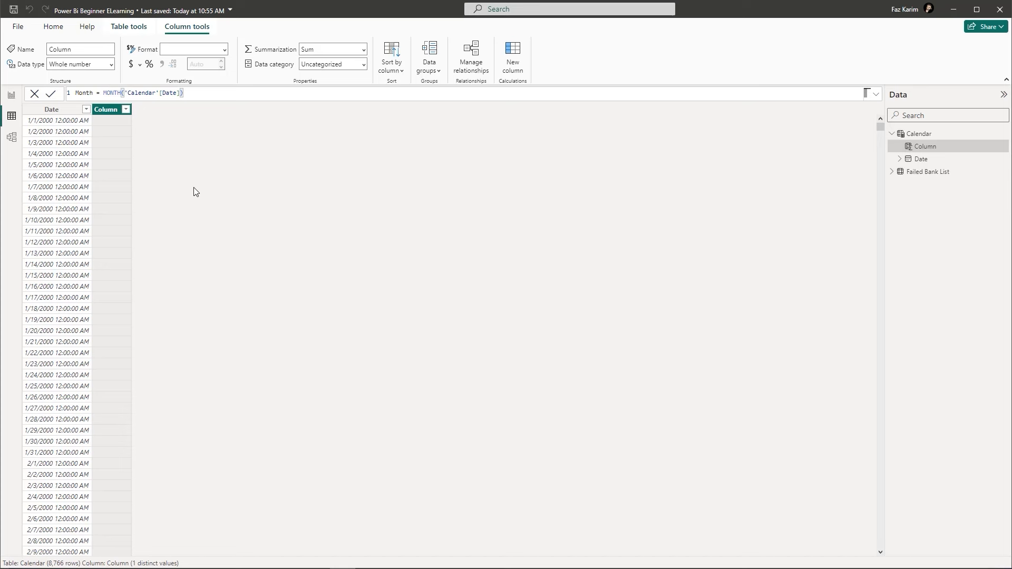
key("Return")
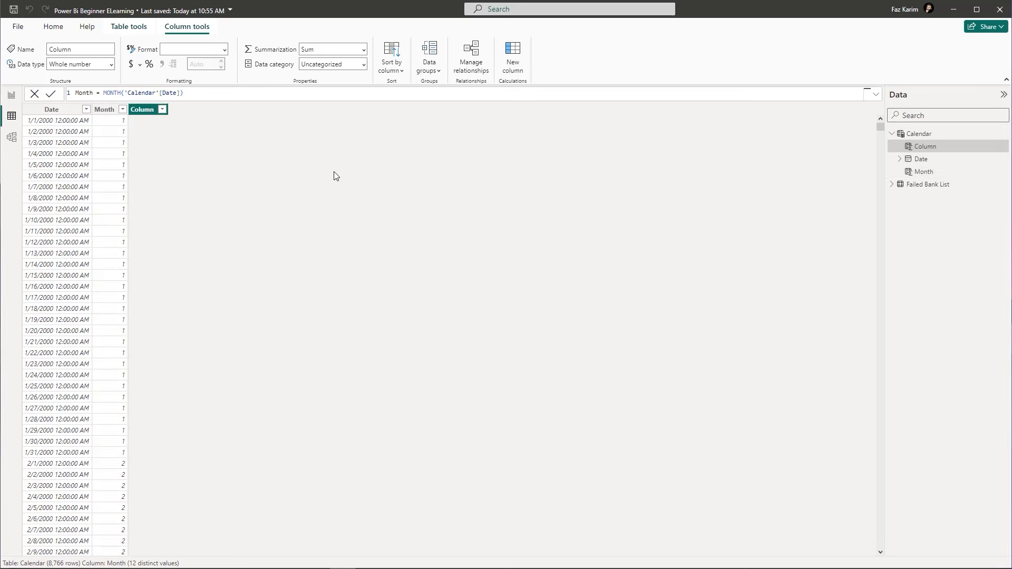
- Begin the formula of another Calendar column as MonthName = FORMAT(
type("Mo")
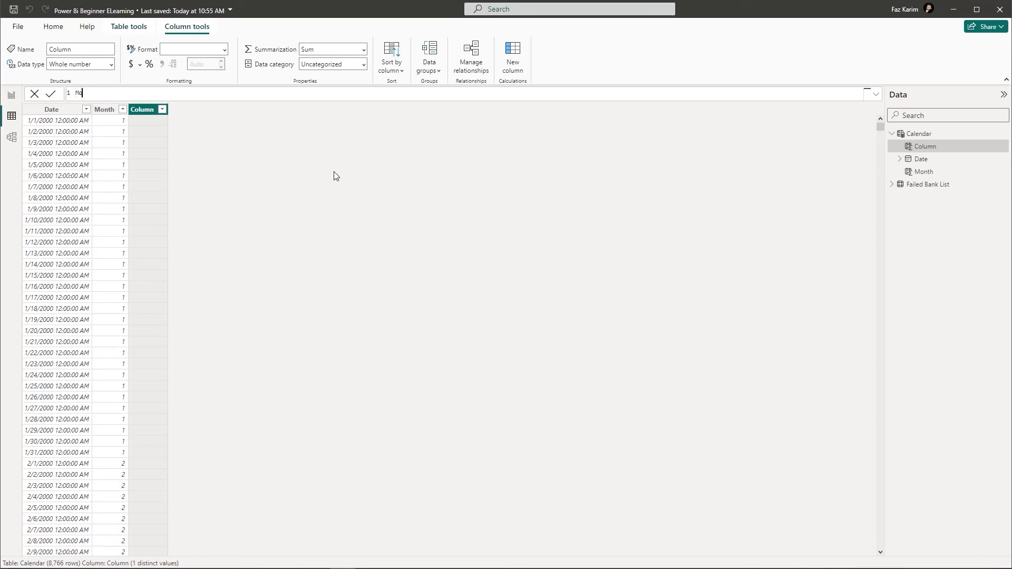
type("nthName = form")
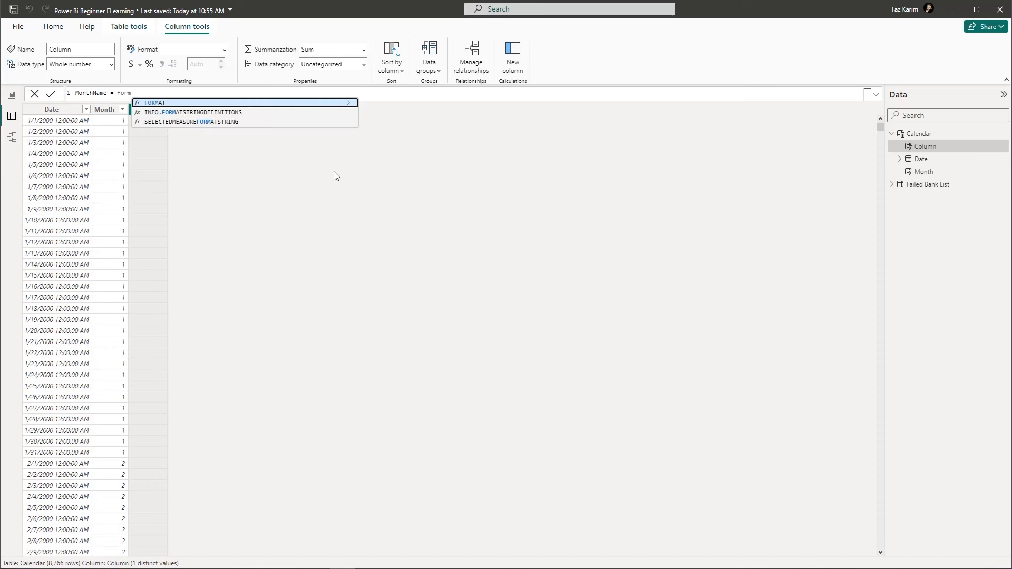
key("Tab")
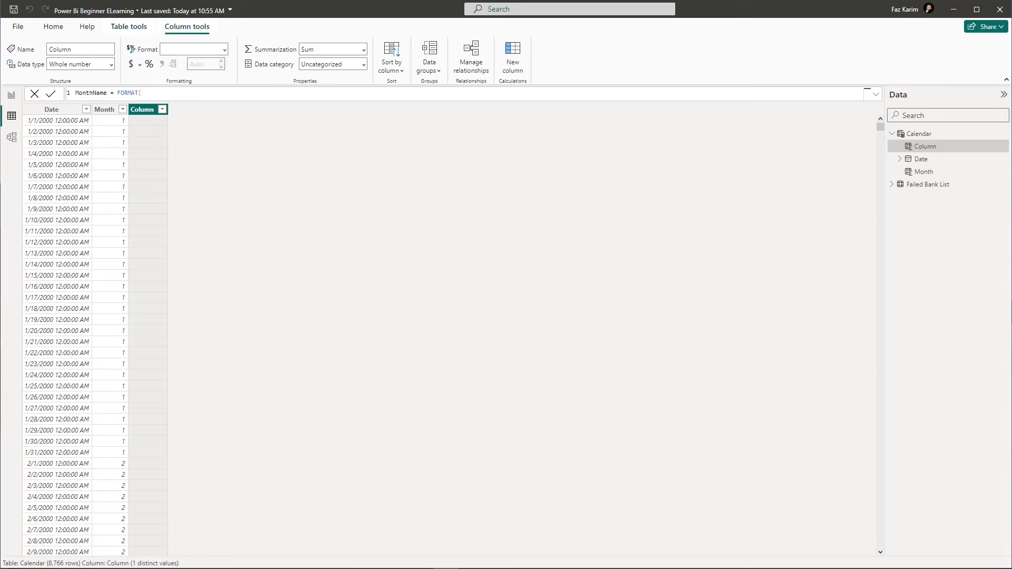
- Switch to the browser, read the mmm and mmmm format codes and the description of the DAX FORMAT function, and put the browser away
left_click_drag(343, 0, 589, 112)
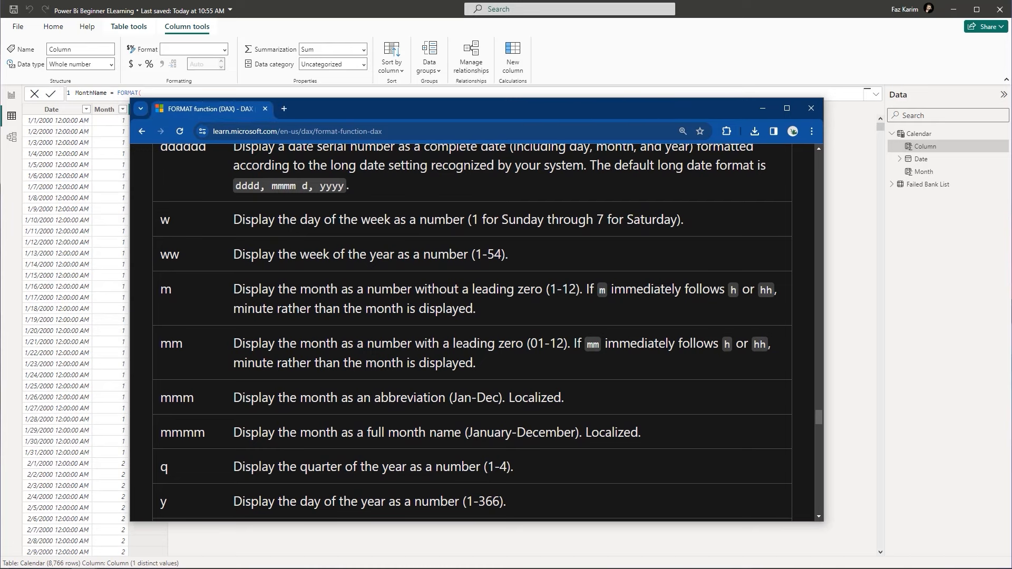
left_click_drag(193, 397, 173, 398)
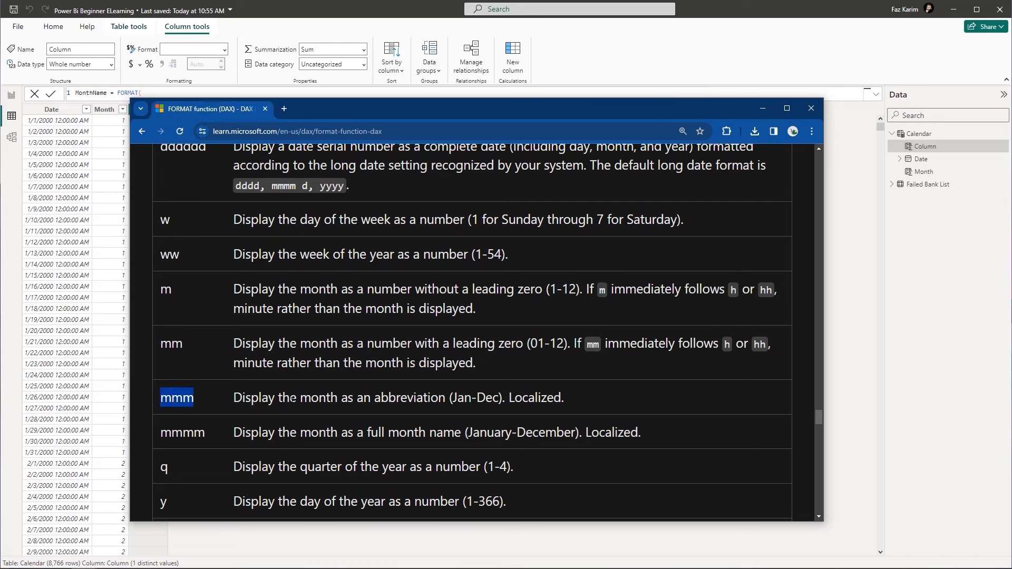
left_click_drag(207, 435, 158, 439)
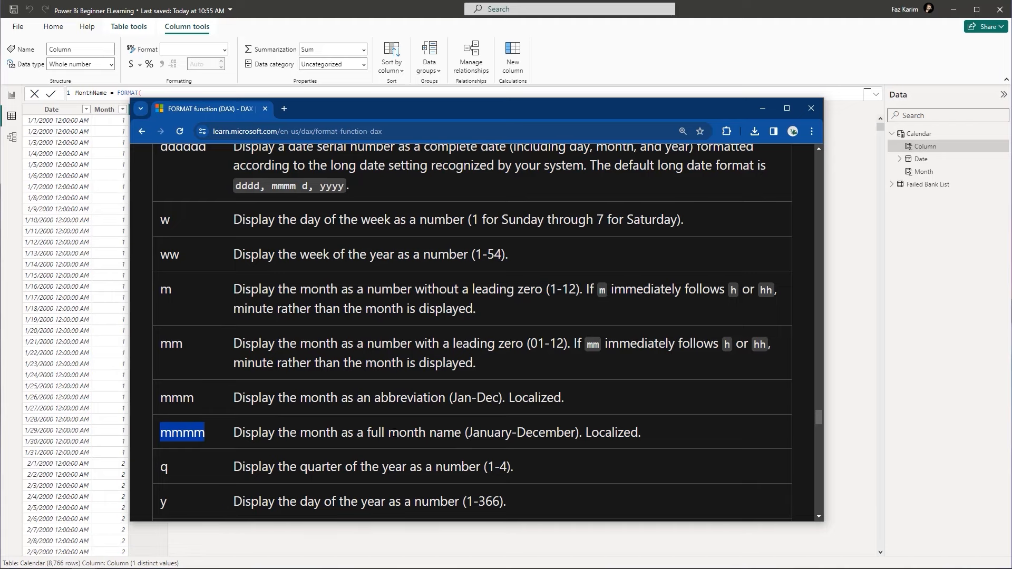
scroll(394, 429, "up", 12)
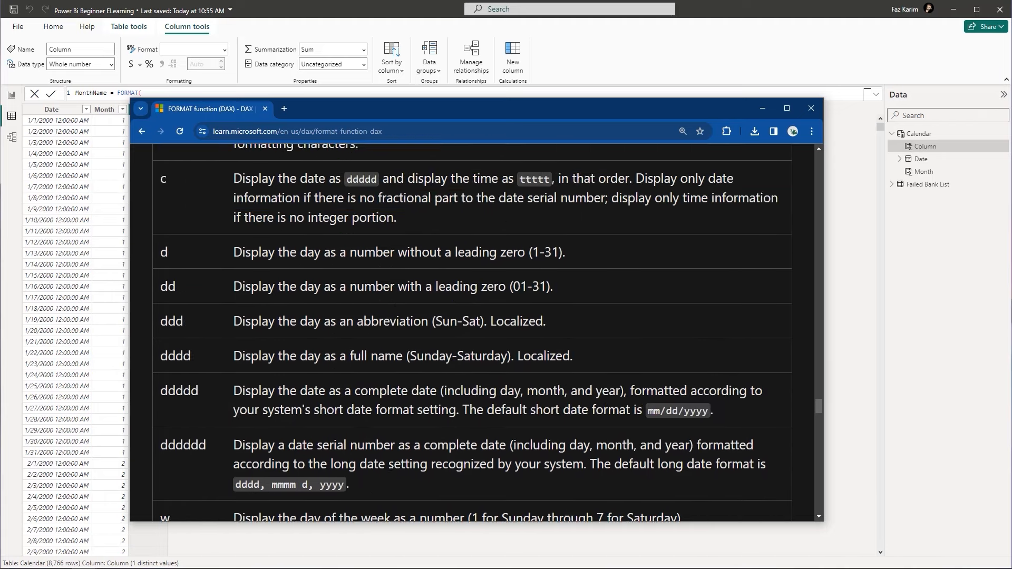
scroll(394, 429, "up", 15)
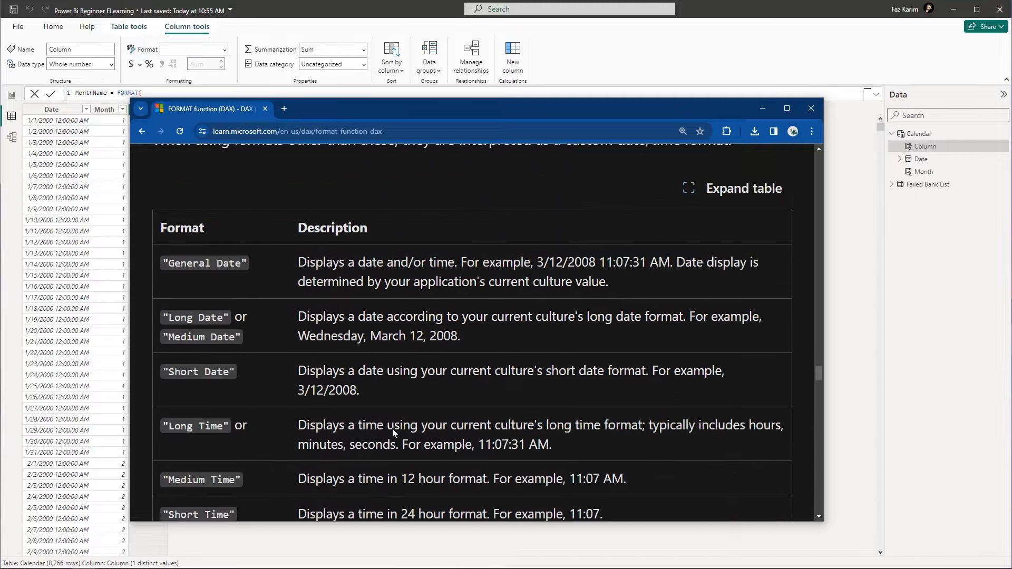
scroll(391, 425, "up", 15)
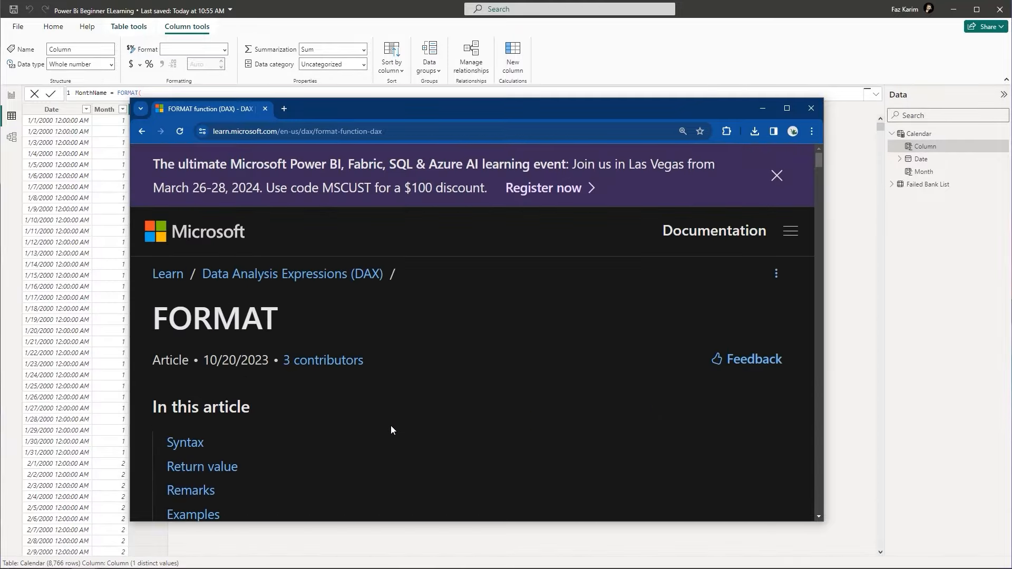
scroll(390, 426, "down", 4)
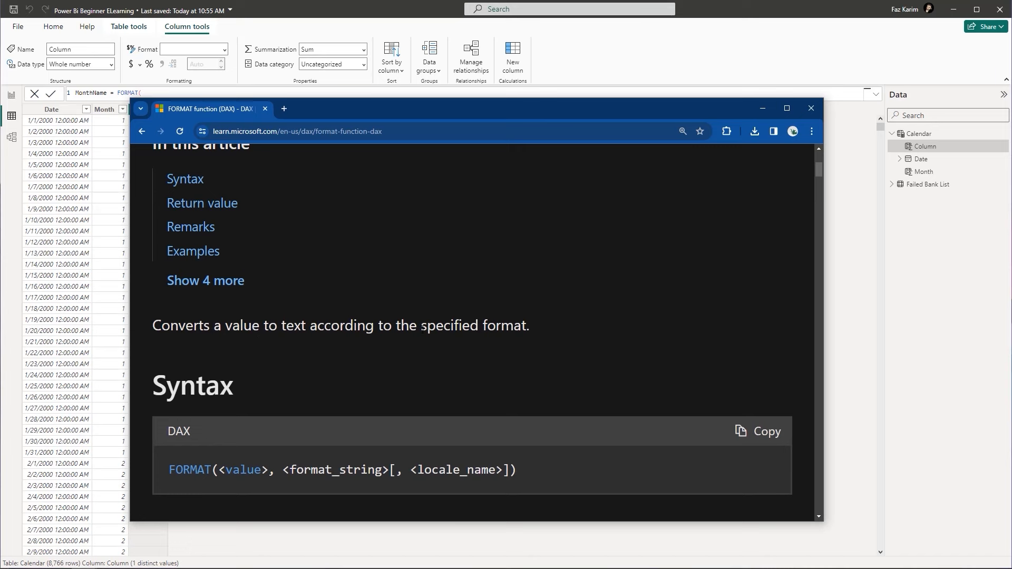
left_click_drag(528, 330, 151, 328)
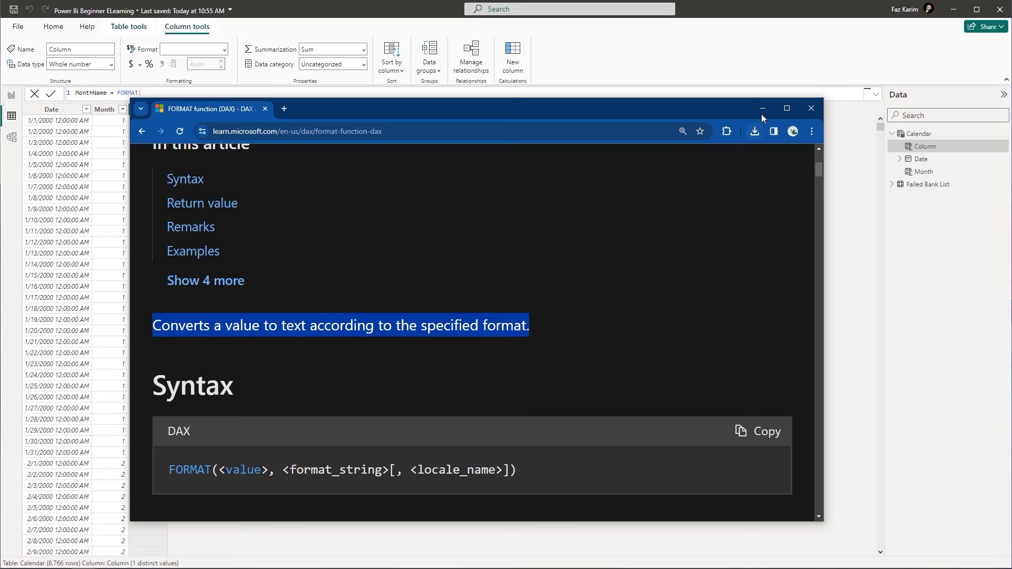
left_click(762, 109)
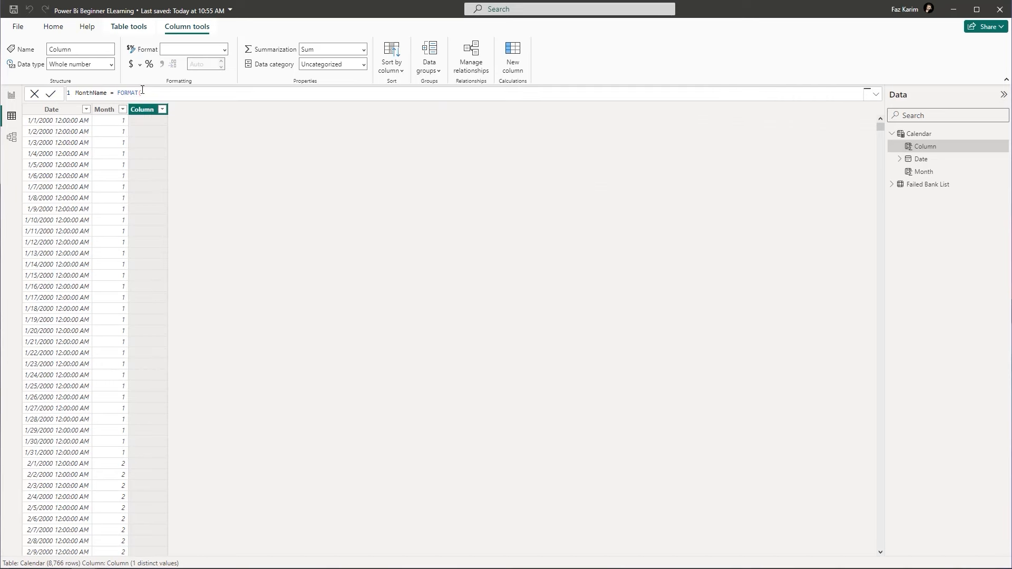
- Complete the new Calendar column's formula as MonthName = FORMAT('Calendar'[Date], "mmmm")
type("ca")
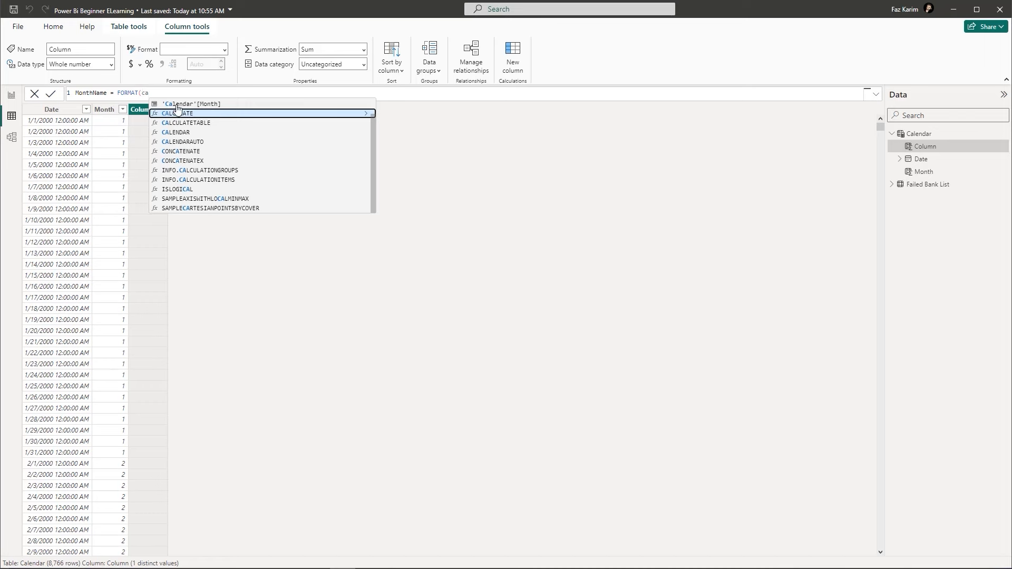
left_click(177, 104)
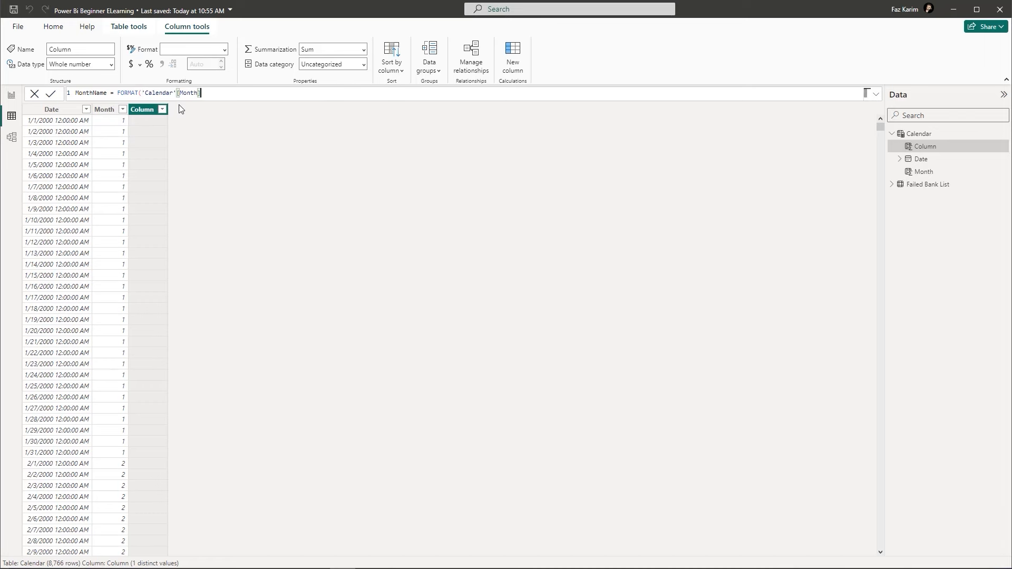
key("BackSpace")
key("BackSpace")
key("BackSpace")
key("BackSpace")
key("BackSpace")
key("BackSpace")
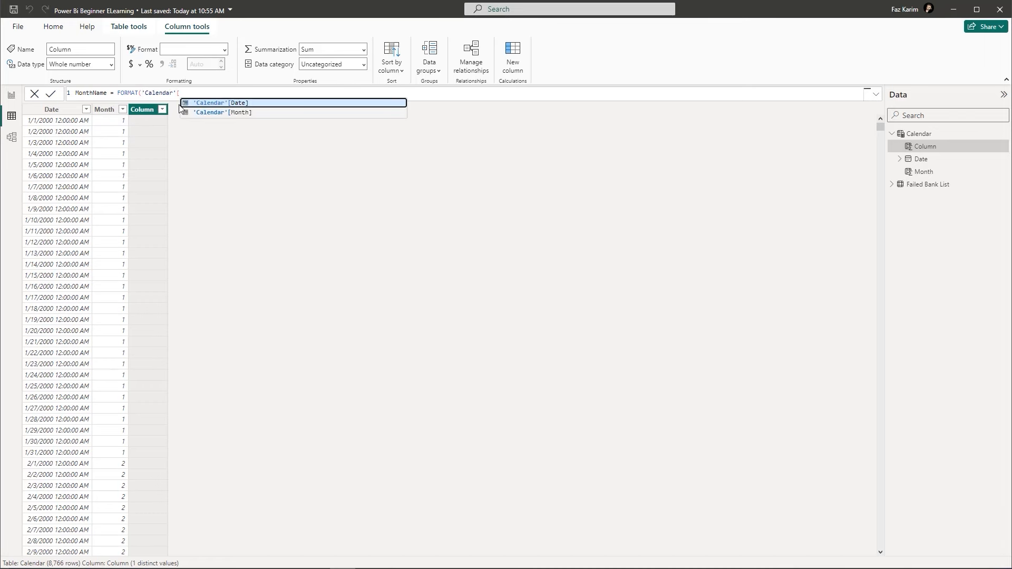
left_click(180, 104)
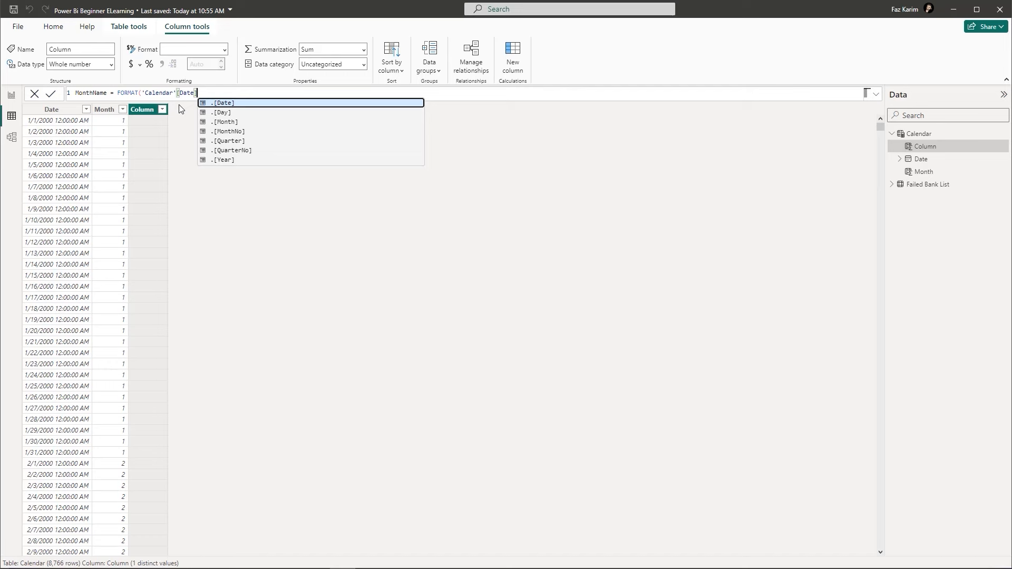
type(",")
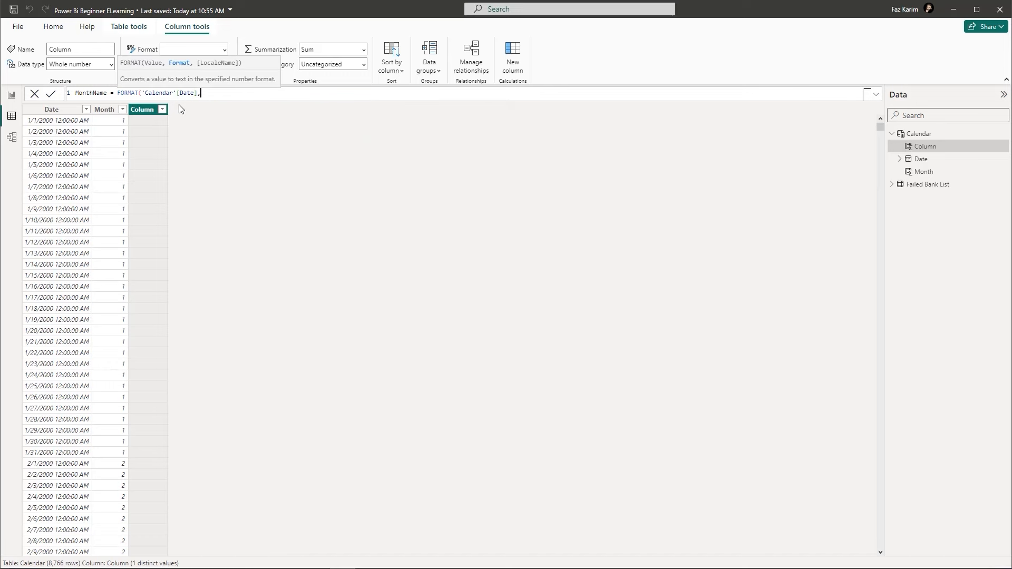
type(" \"mmmm\")")
key("Return")
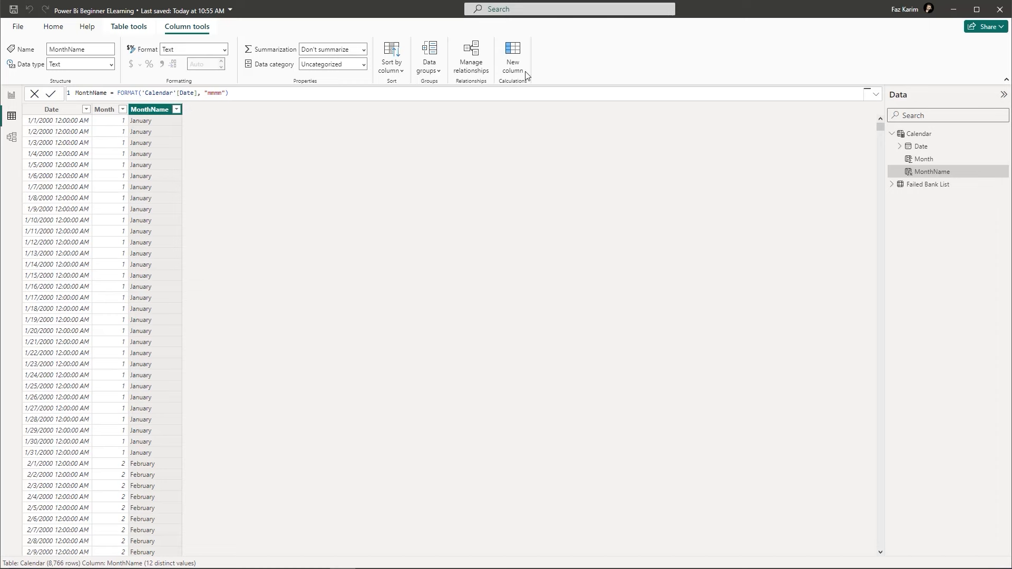
- Add a calculated column to the Calendar table with the formula Year = YEAR('Calendar'[Date])
left_click(514, 63)
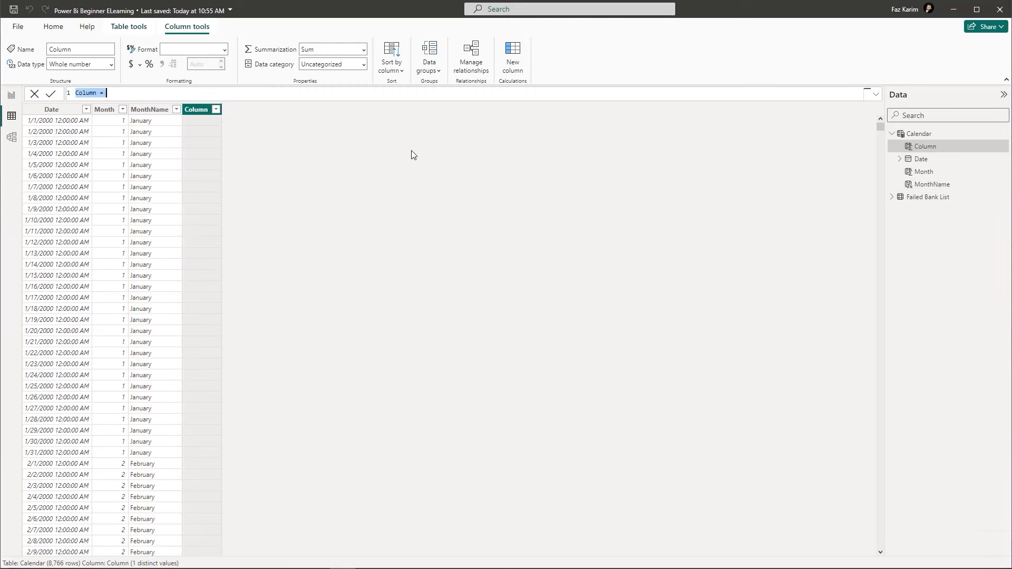
type("Year = year")
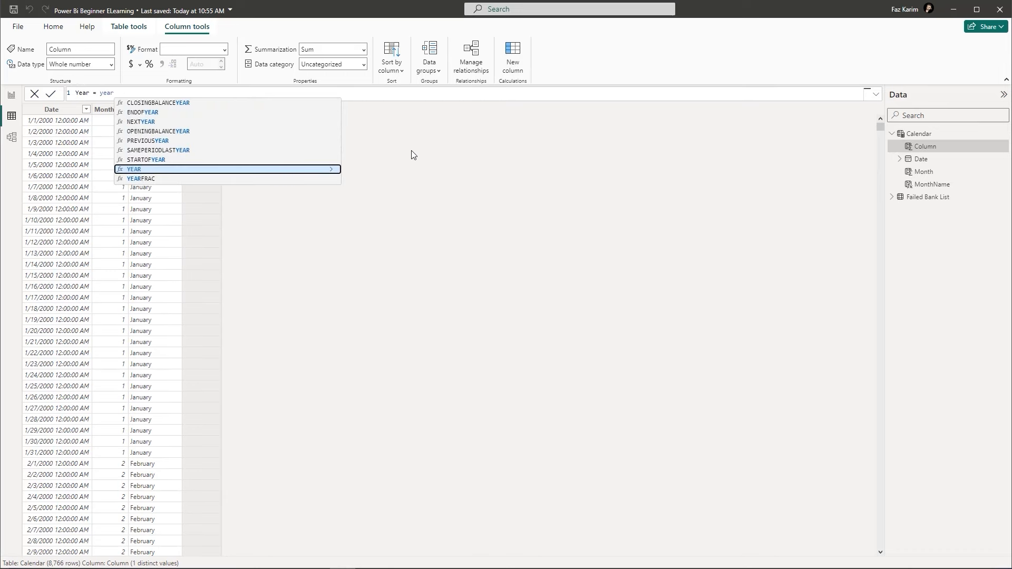
key("Tab")
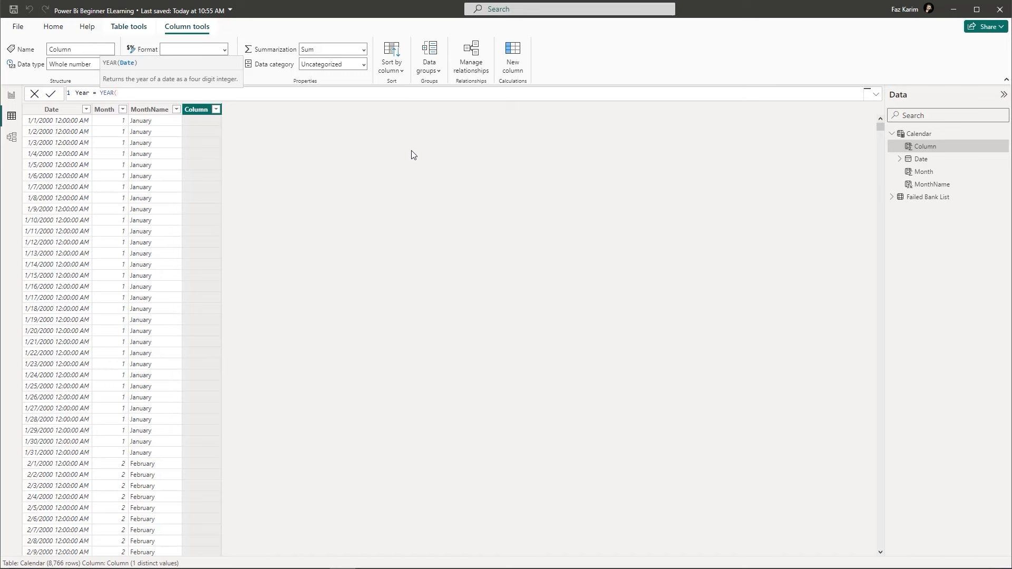
type("ca")
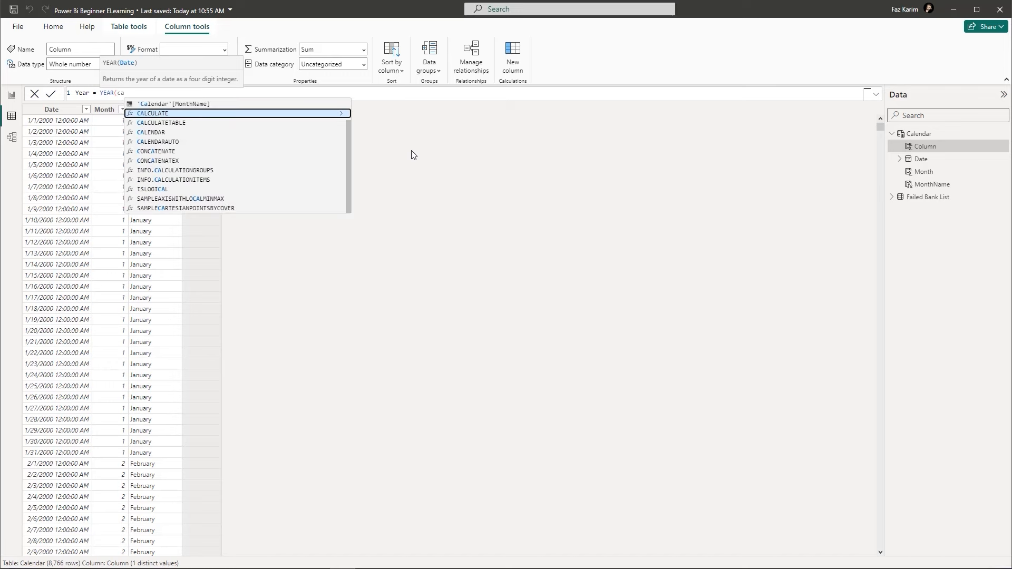
type("l")
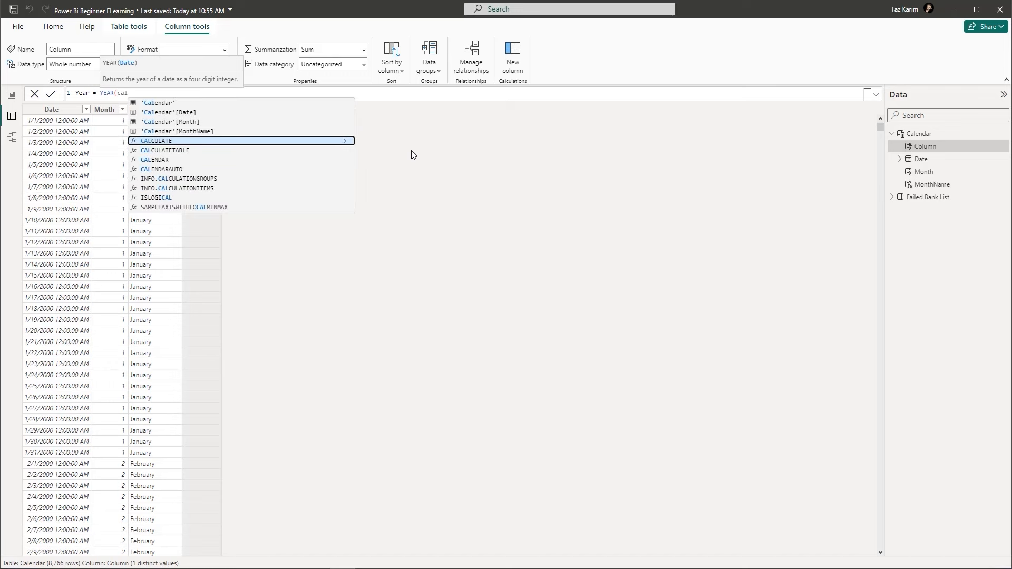
key("Up")
key("Up")
key("Up")
key("Tab")
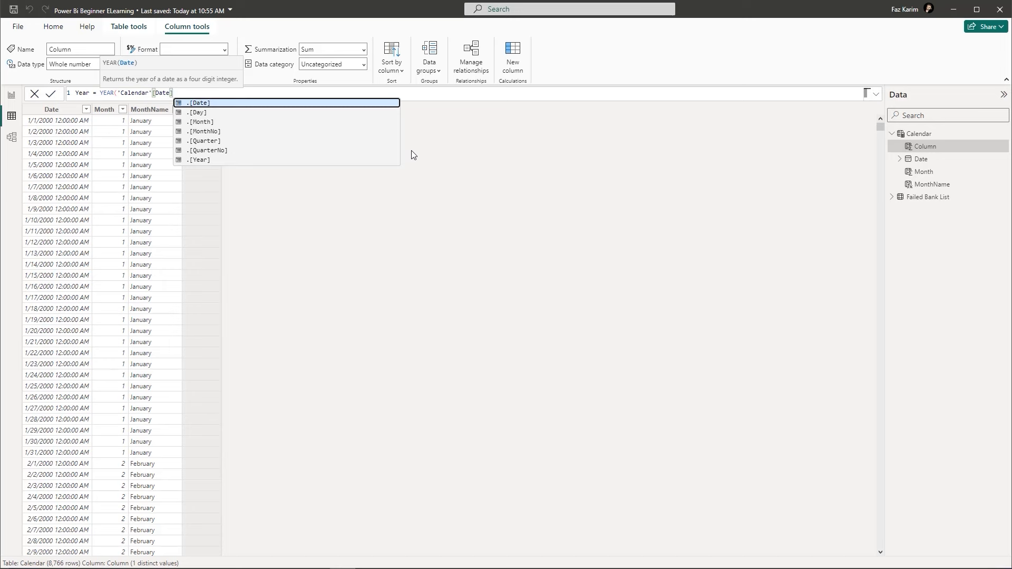
type(")")
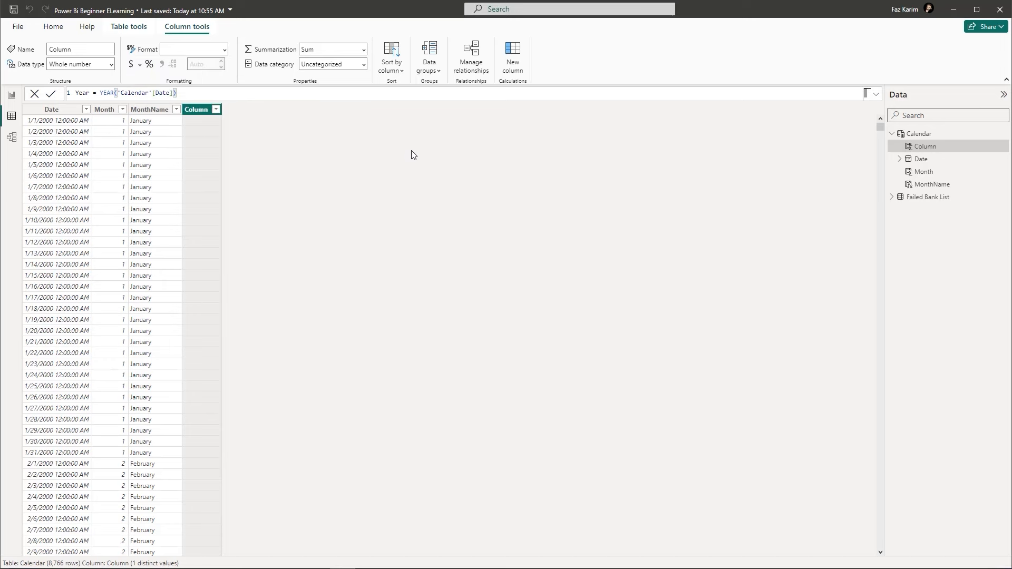
key("Return")
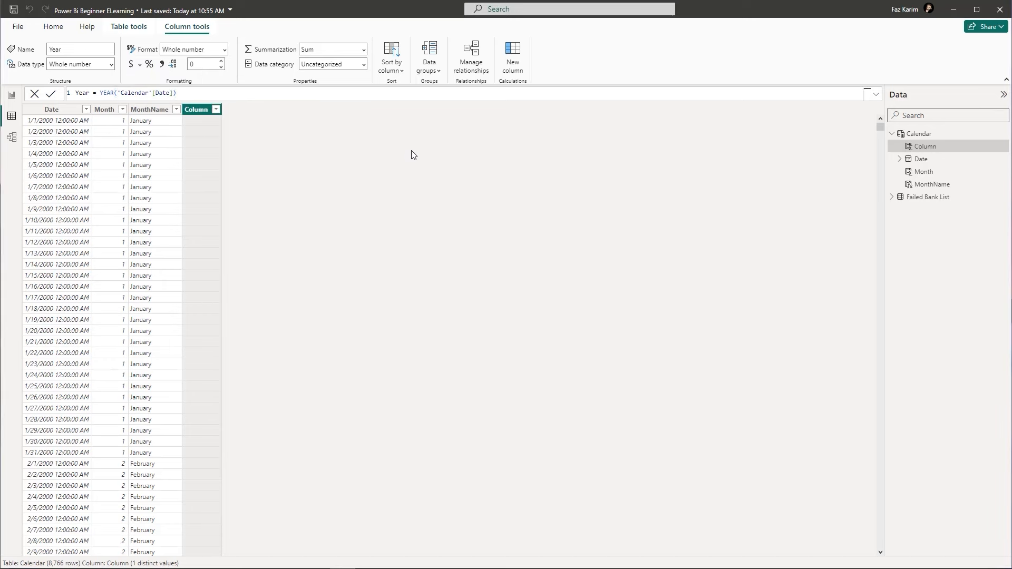
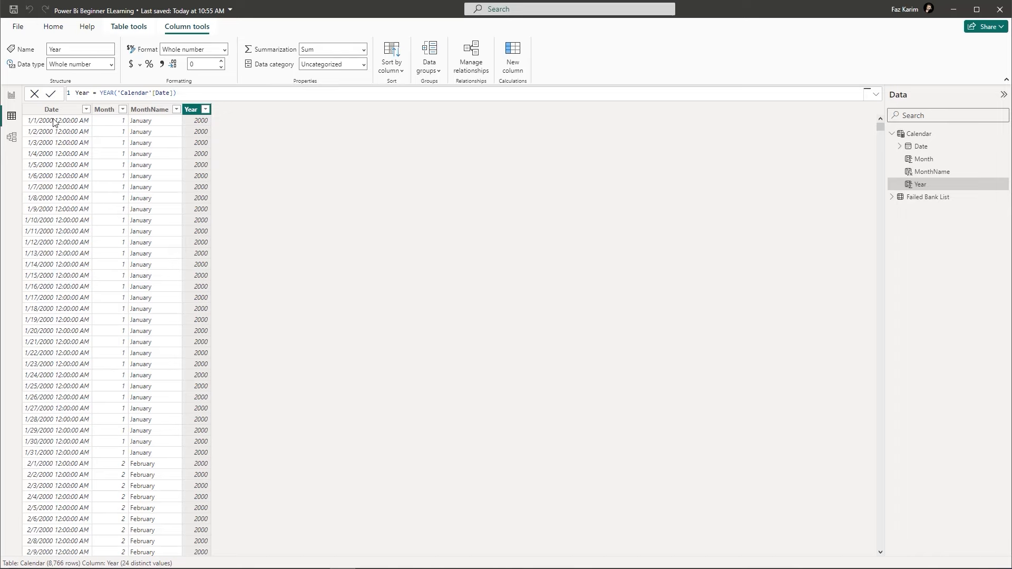
- Collapse the Calendar and Failed Bank List fields in the report view, and view the Failed Bank List data in the table view
left_click(12, 97)
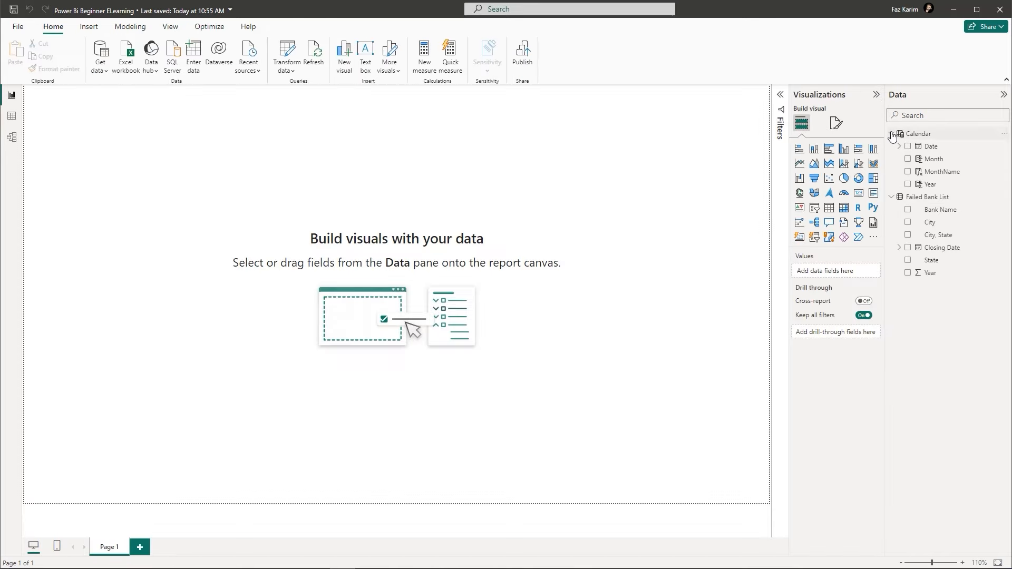
left_click(891, 135)
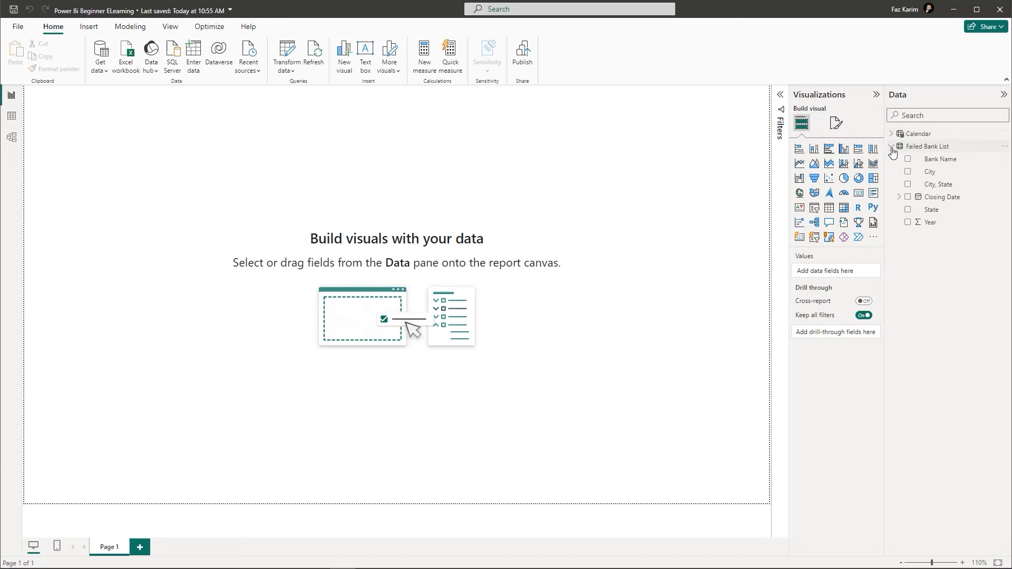
left_click(891, 149)
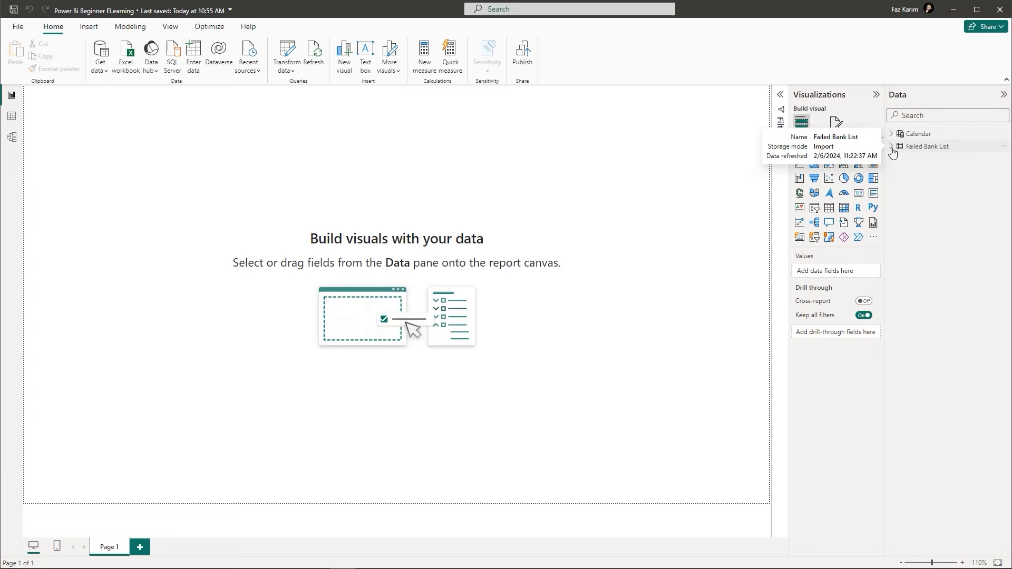
left_click(13, 117)
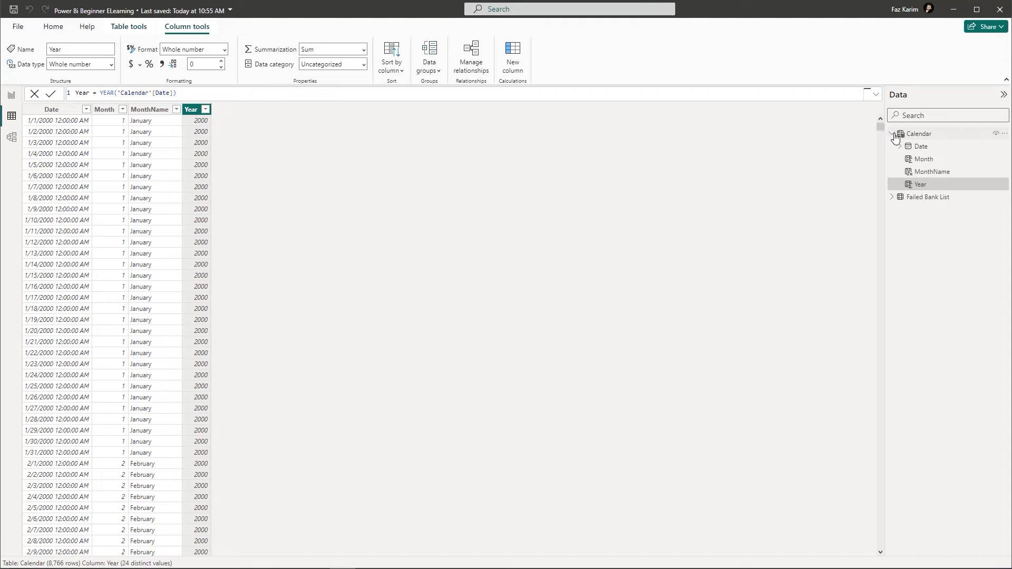
left_click(893, 135)
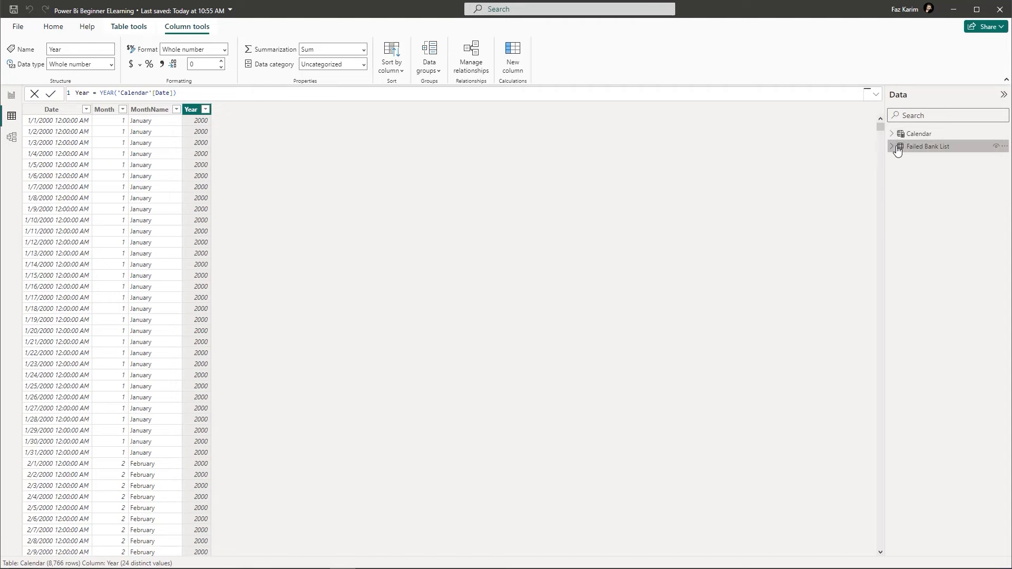
left_click(897, 148)
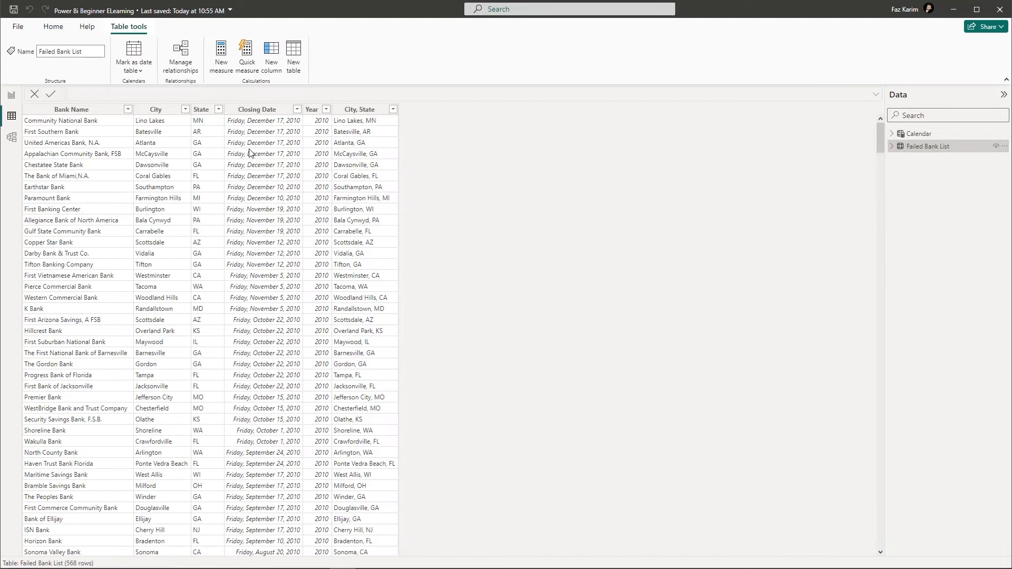
- In the model view, move the Calendar table clear of the Failed Bank List table and lengthen both table cards
left_click(11, 138)
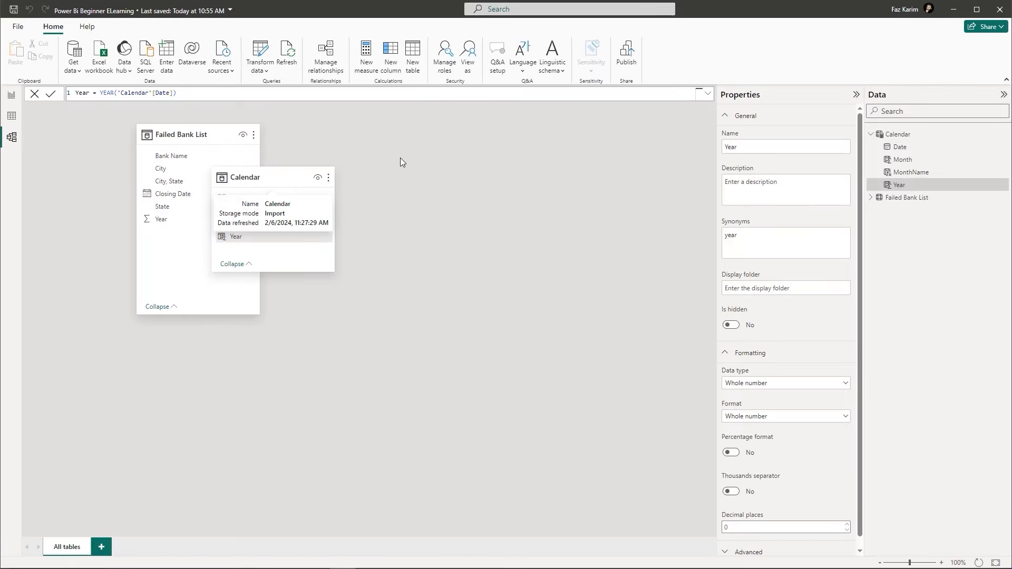
left_click_drag(297, 179, 505, 150)
left_click_drag(493, 243, 500, 303)
left_click_drag(239, 315, 237, 378)
left_click_drag(496, 305, 496, 366)
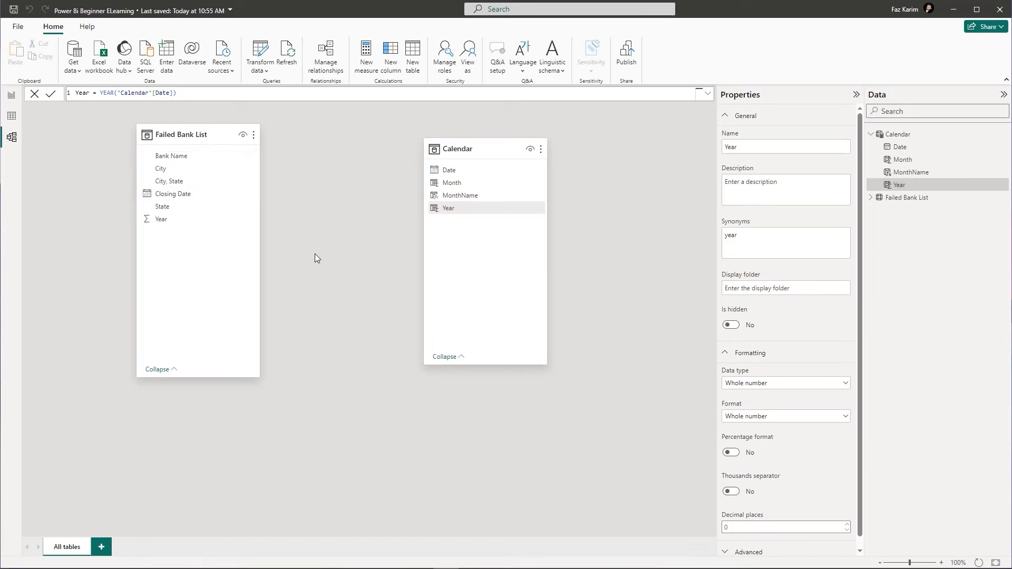
- Create a relationship between the Calendar table's Date column and the Failed Bank List table's Closing Date column
mouse_move(183, 196)
left_mouse_down()
mouse_move(451, 176)
mouse_move(198, 196)
left_mouse_up()
mouse_move(448, 170)
left_mouse_down()
mouse_move(220, 197)
mouse_move(445, 168)
left_mouse_up()
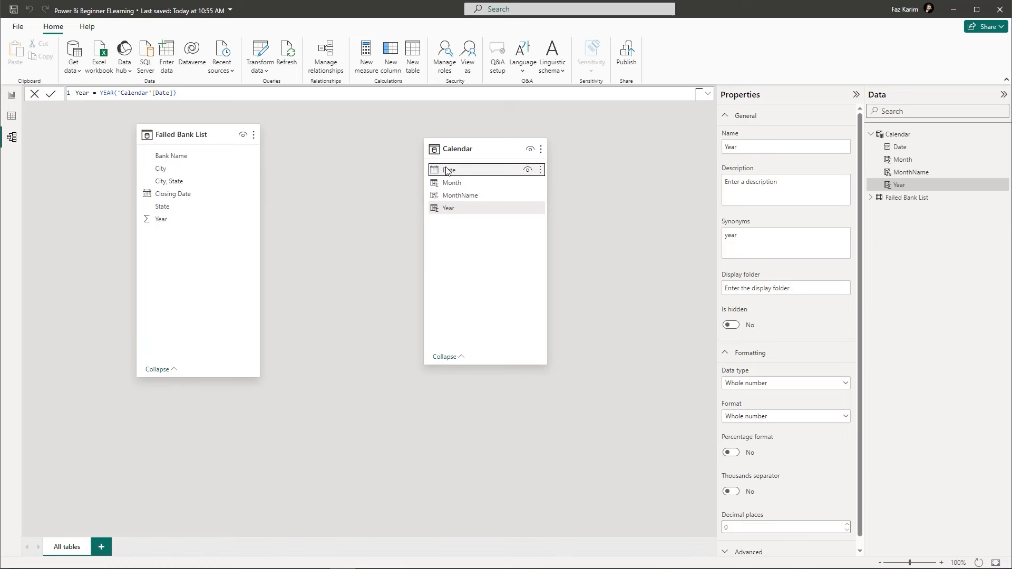
left_click_drag(169, 196, 200, 193)
left_click_drag(447, 173, 211, 196)
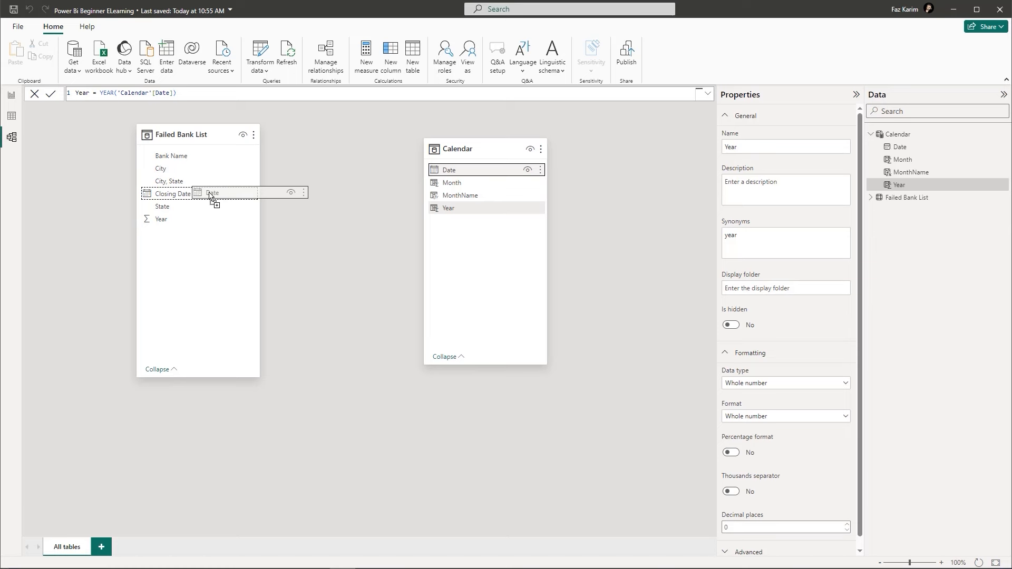
left_click_drag(211, 196, 232, 190)
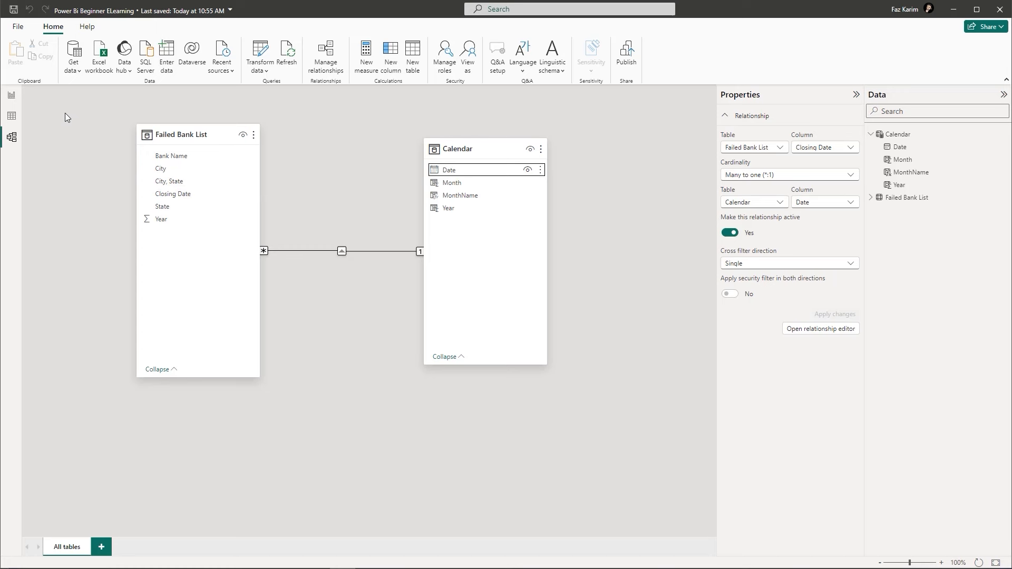
- Return to the report view and bring up the page options for gridlines and snapping to the grid
left_click(13, 95)
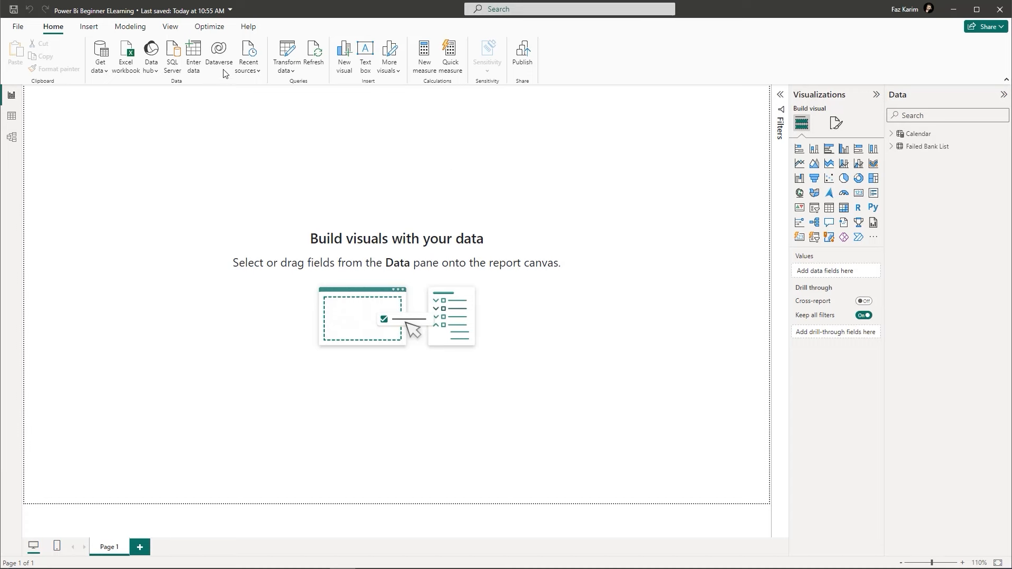
left_click(180, 33)
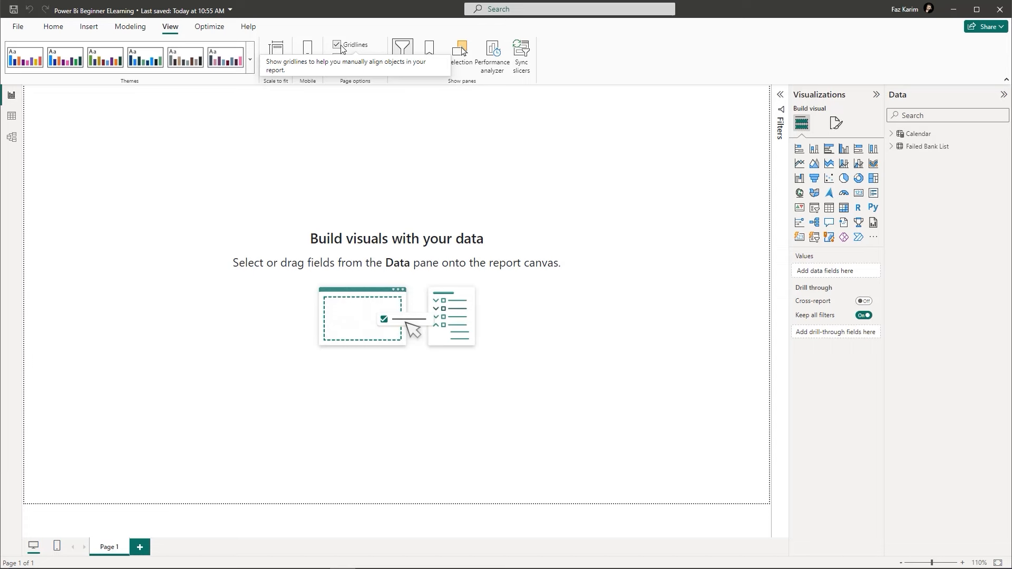
- Try stretching a text box along the page gridlines and placing a stacked bar chart, removing each one again
left_click(87, 26)
left_click(331, 68)
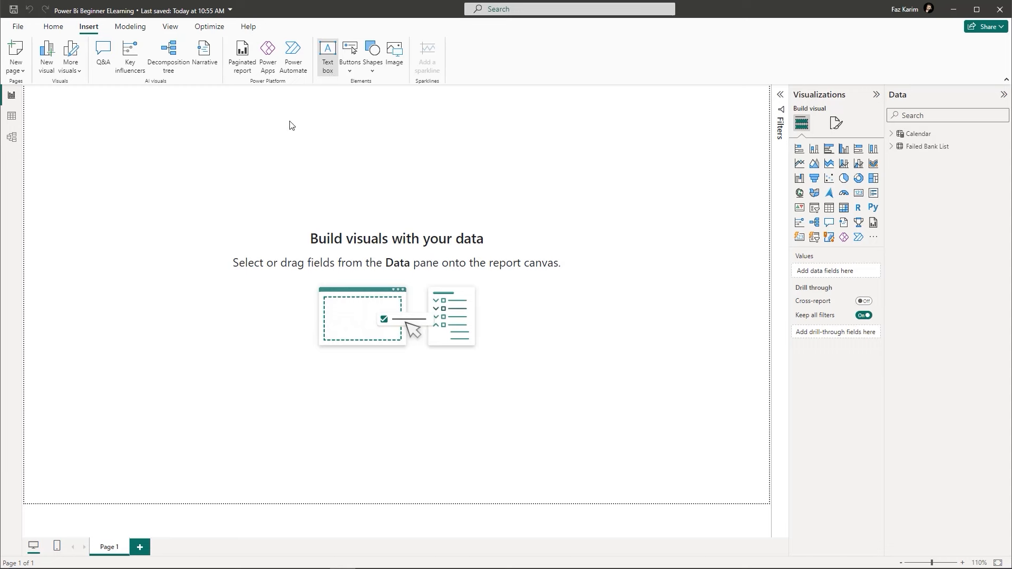
left_click_drag(191, 245, 415, 196)
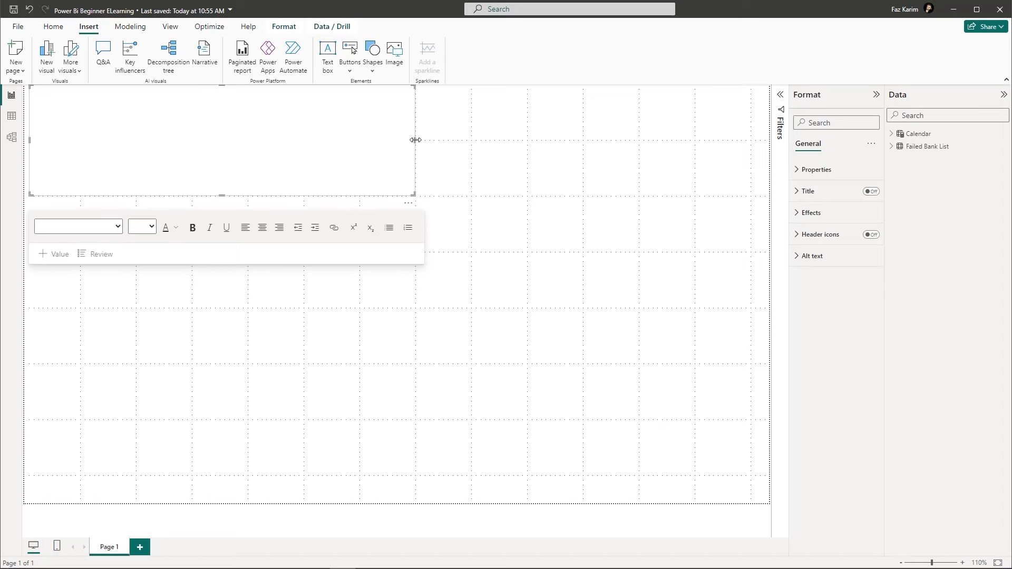
key("Delete")
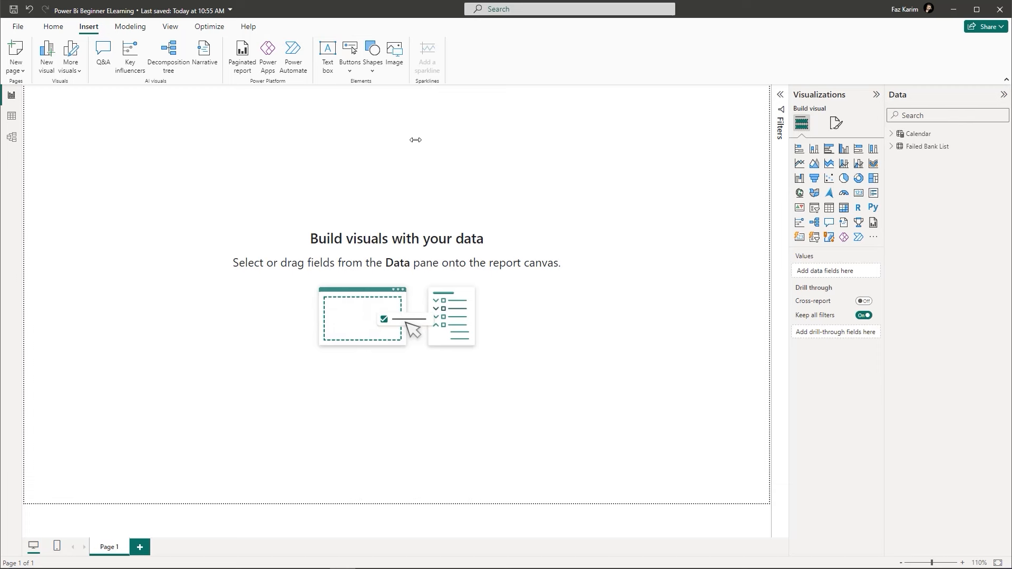
left_click(799, 149)
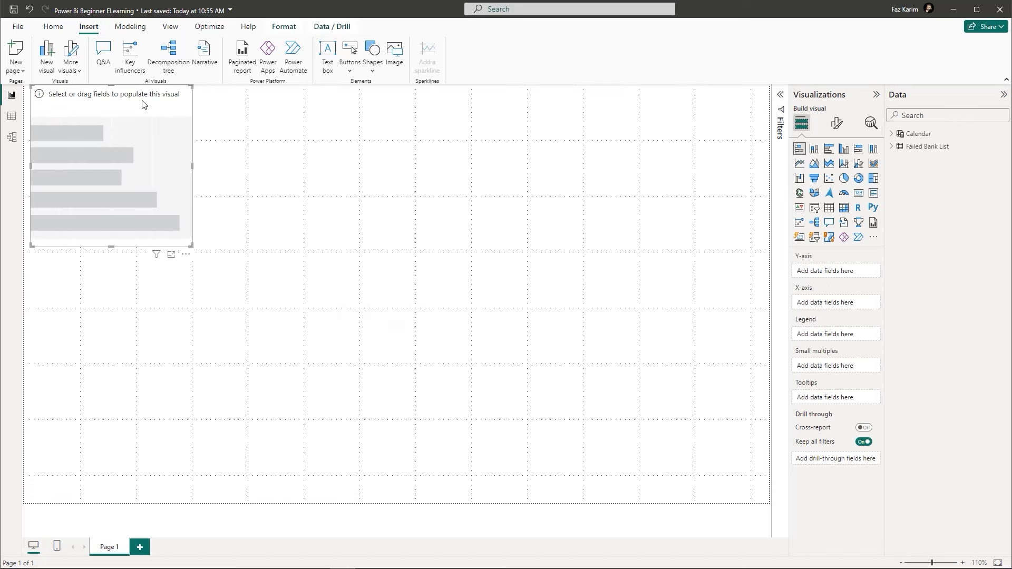
key("Delete")
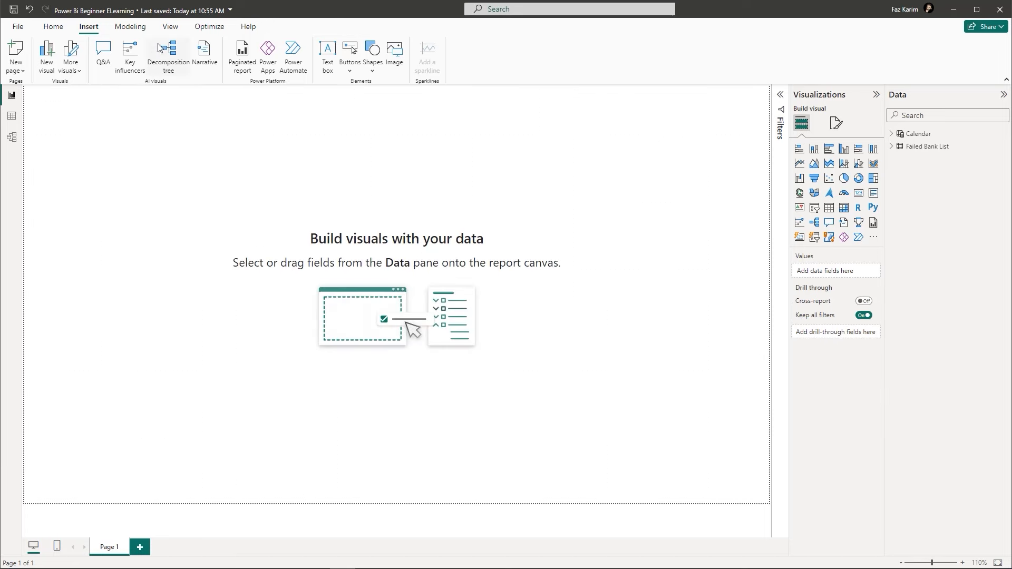
- Try shrinking and repositioning another text box on the gridded page, and remove it
left_click(170, 28)
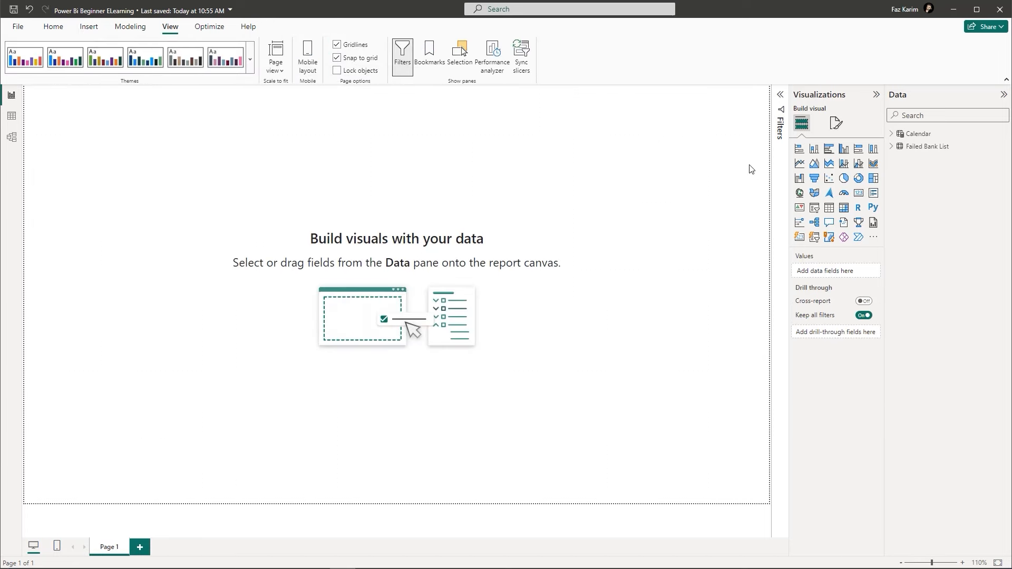
left_click(89, 27)
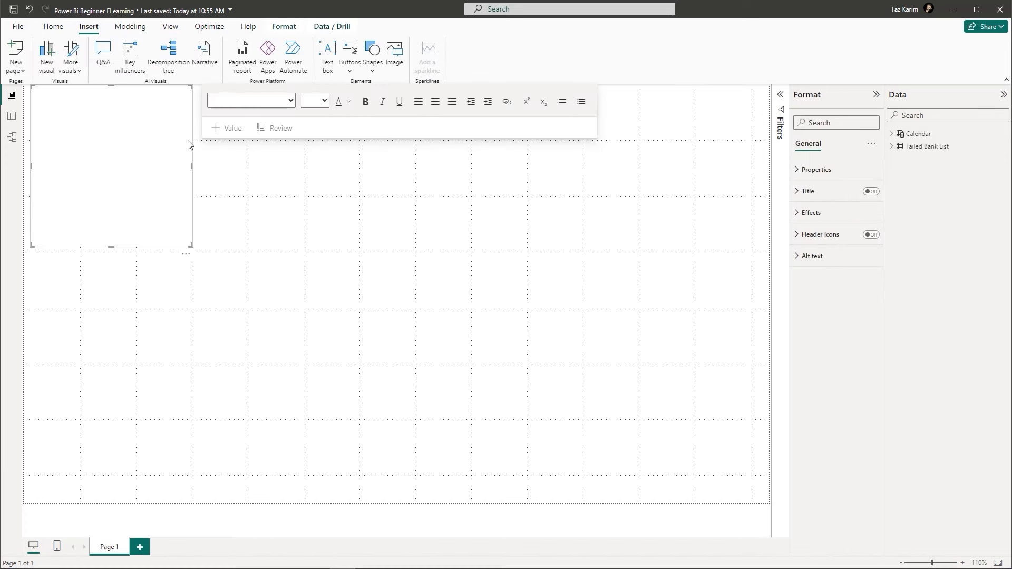
left_click_drag(192, 243, 153, 199)
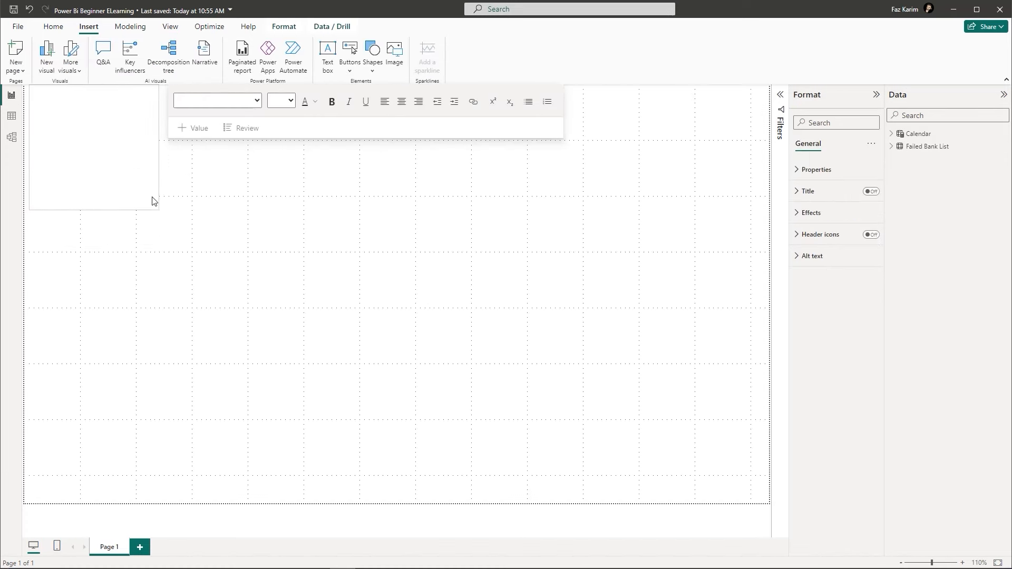
left_click_drag(154, 164, 226, 179)
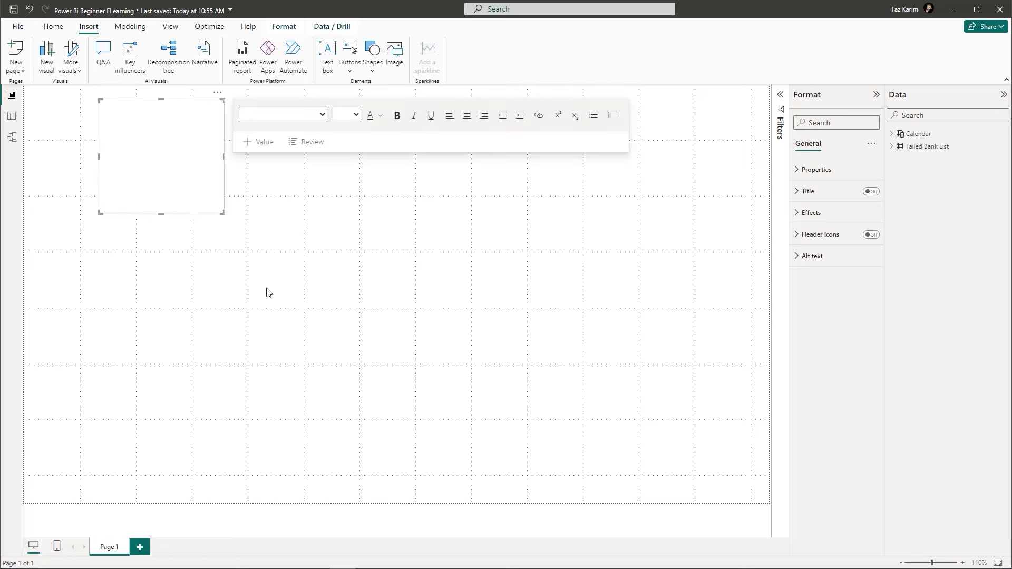
left_click(266, 292)
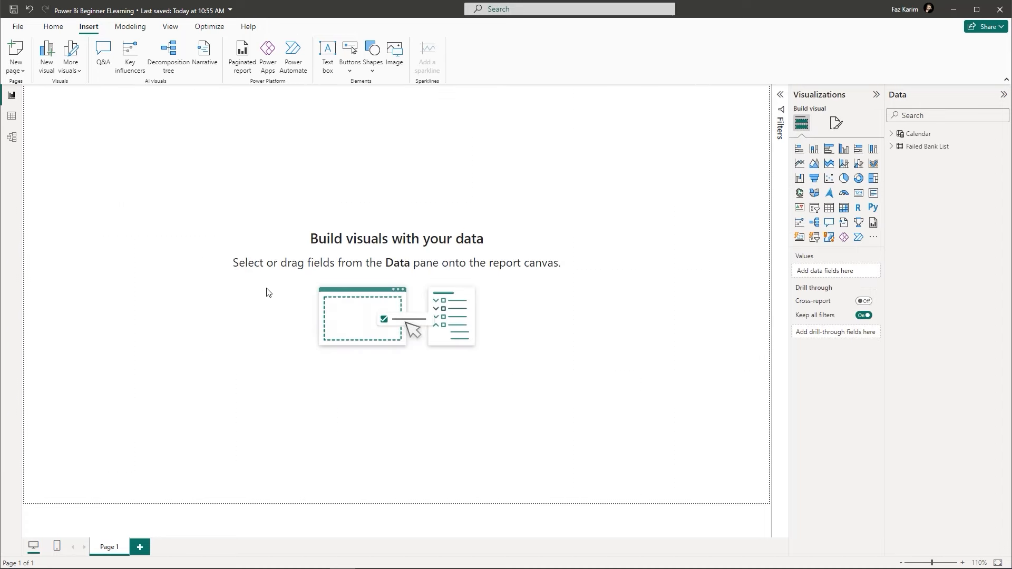
left_click(170, 26)
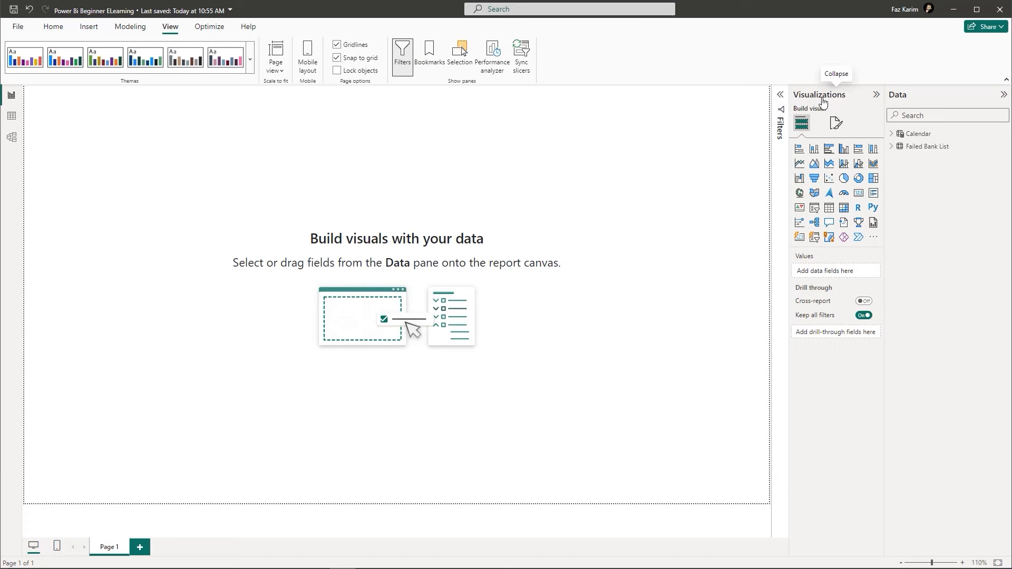
left_click(876, 95)
left_click(877, 95)
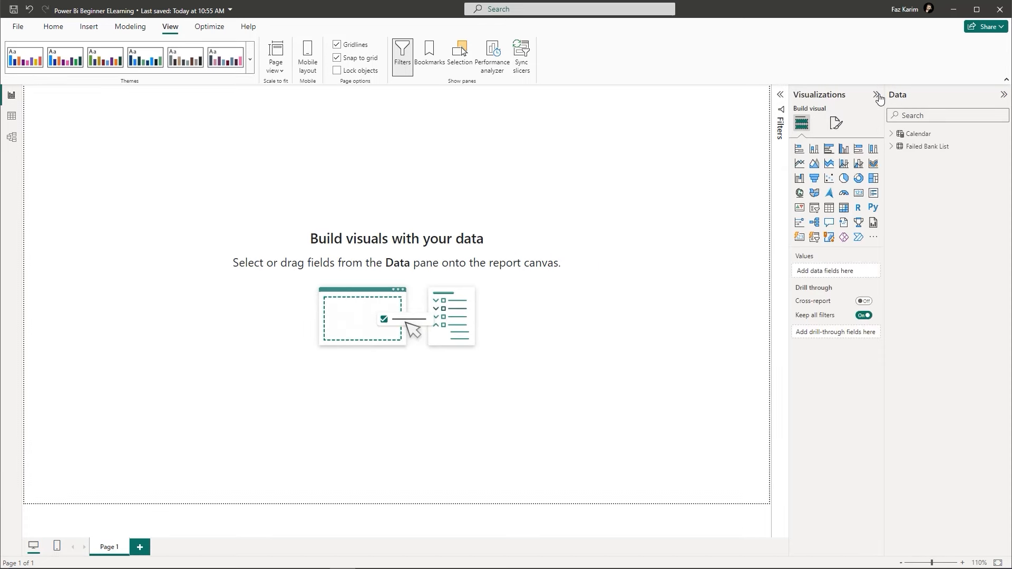
- Rename the report page as "Failed bank Report" in the page formatting settings
left_click(836, 124)
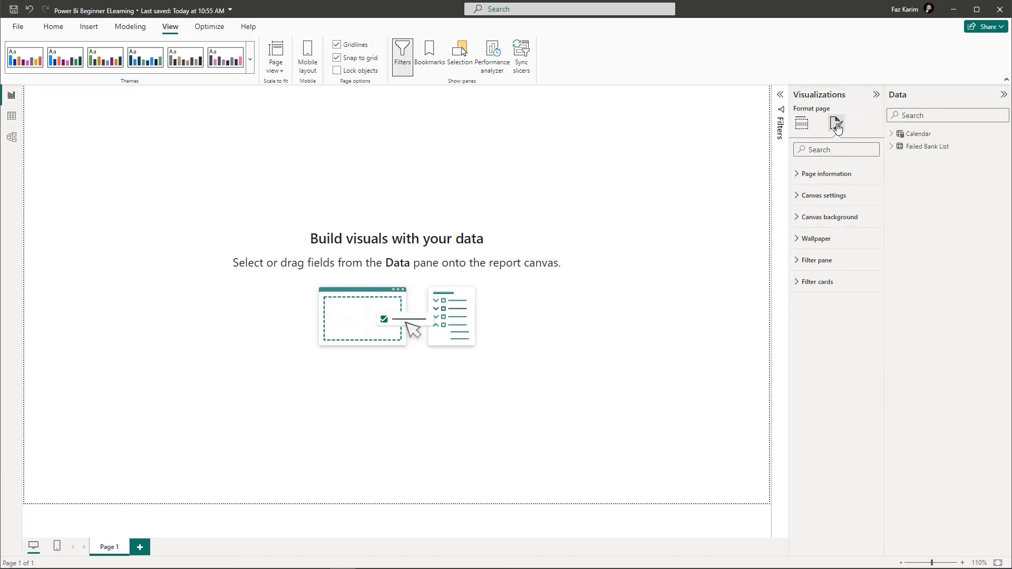
left_click(799, 179)
left_click(826, 210)
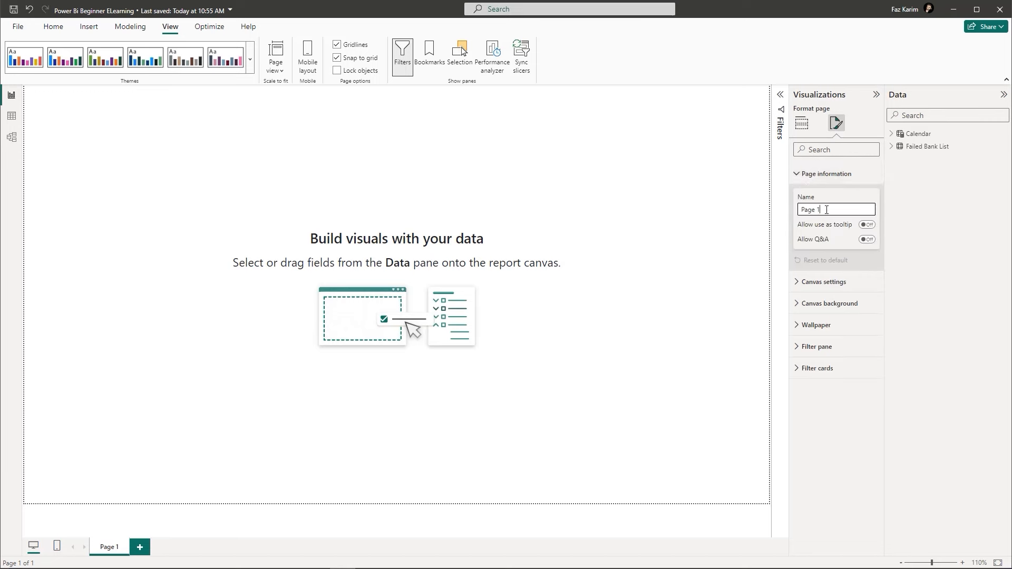
key("BackSpace")
key("BackSpace")
key("BackSpace")
key("BackSpace")
key("BackSpace")
key("BackSpace")
type("Failed b")
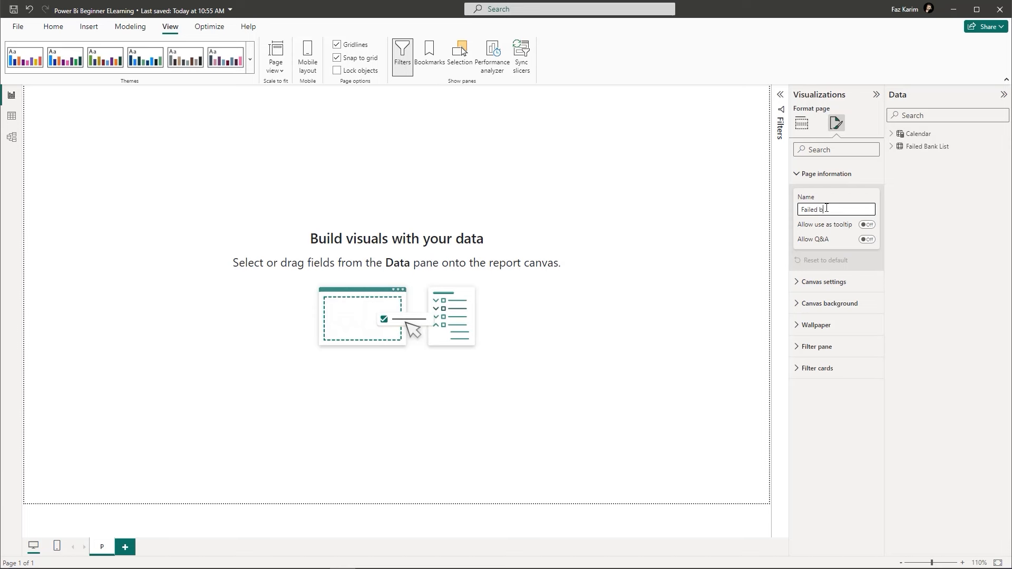
type("ank Report")
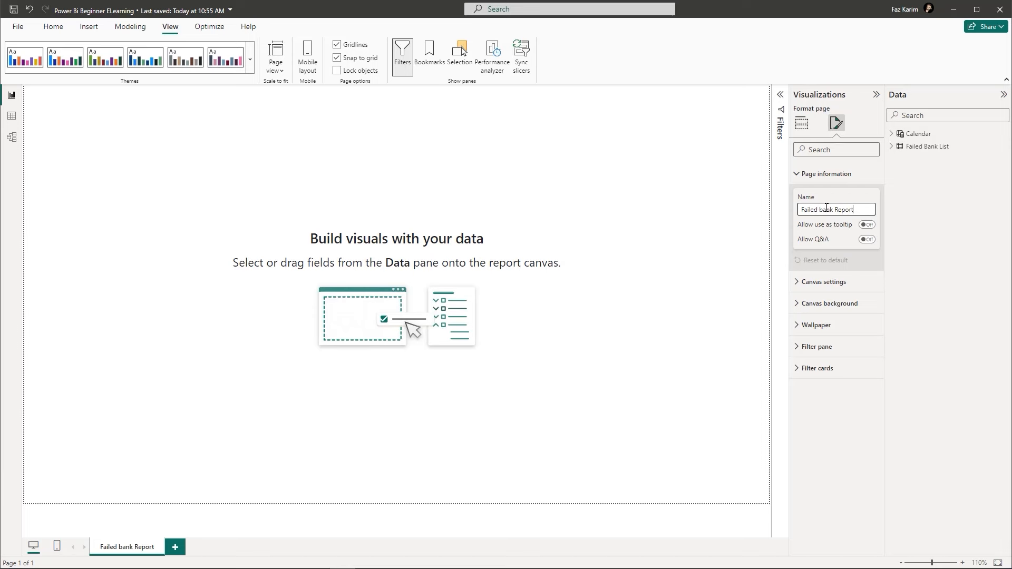
left_click(794, 178)
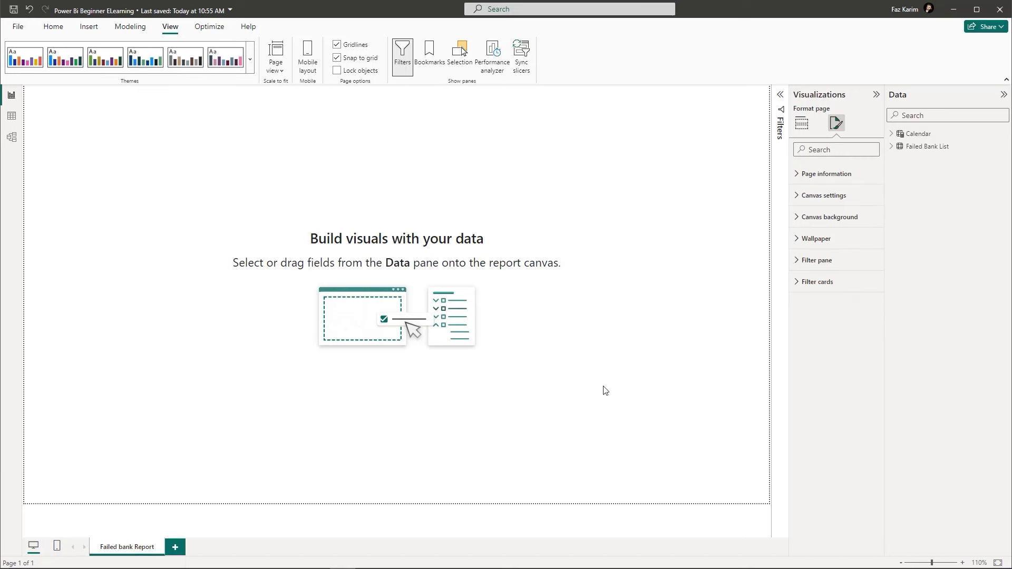
- Try canvas background colours: White, 10% darker, dark blue #12239E at 65% transparency, and plain white
left_click(804, 218)
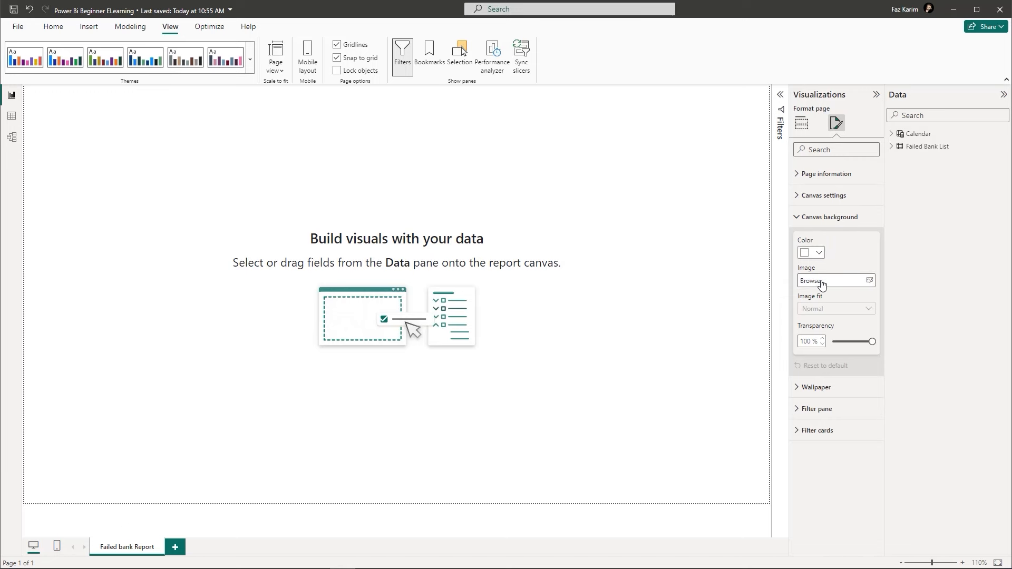
left_click(820, 253)
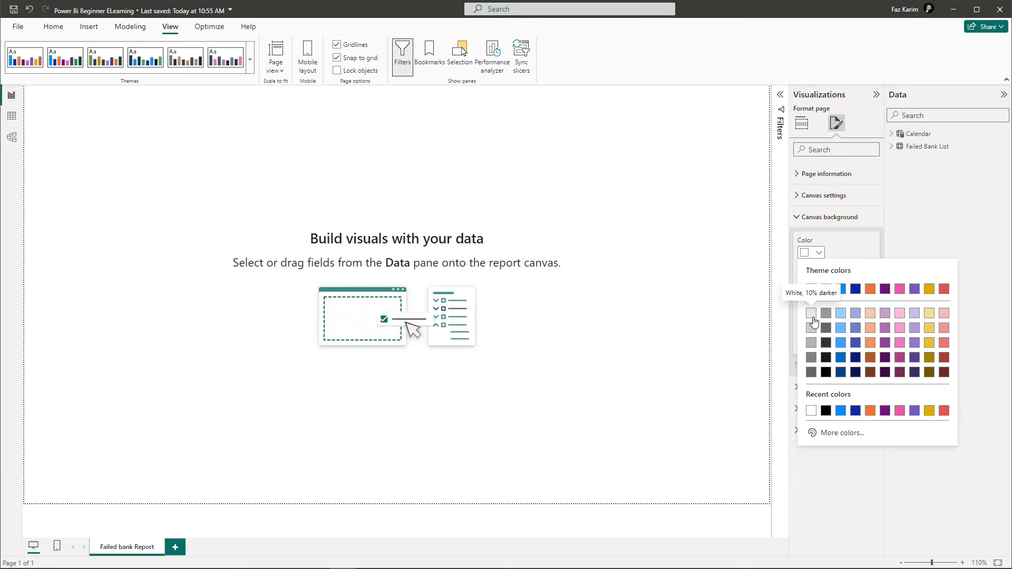
left_click(811, 314)
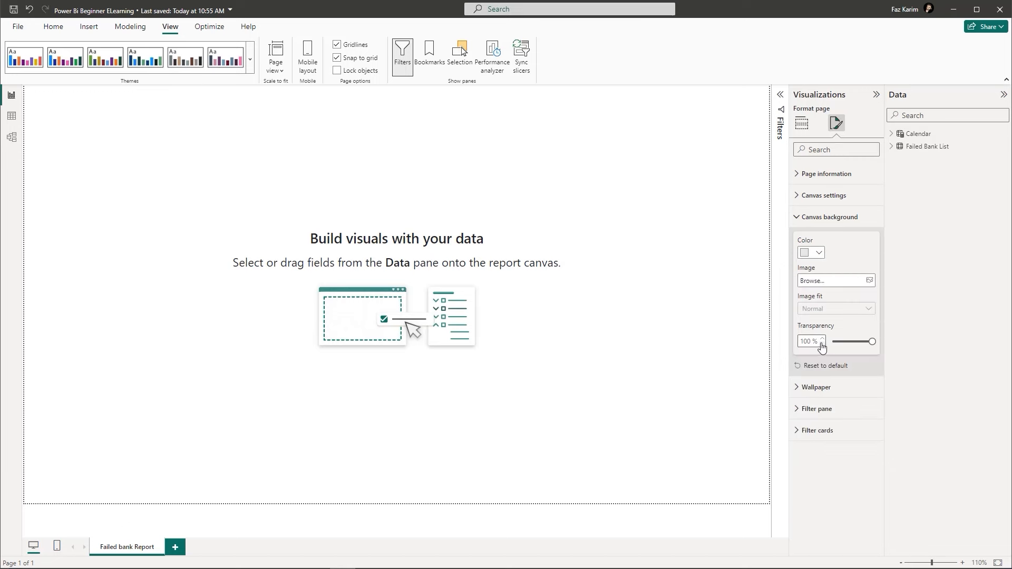
left_click(820, 258)
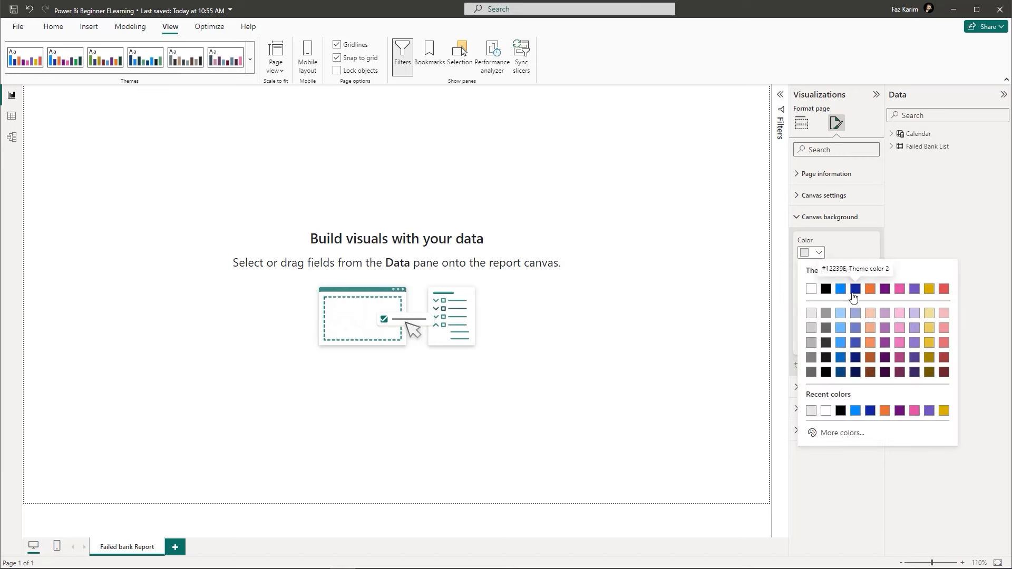
left_click(854, 289)
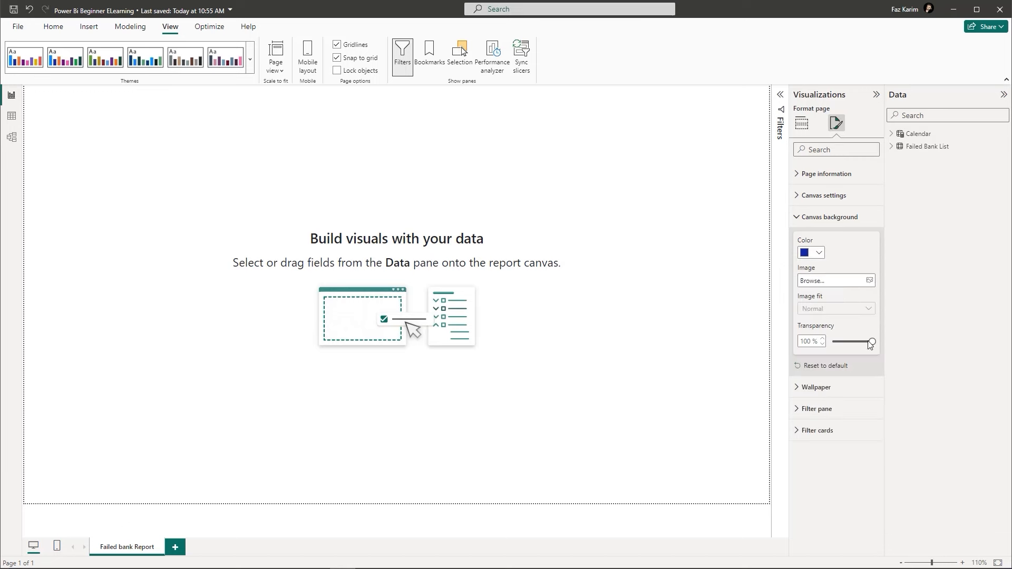
left_click_drag(870, 341, 858, 341)
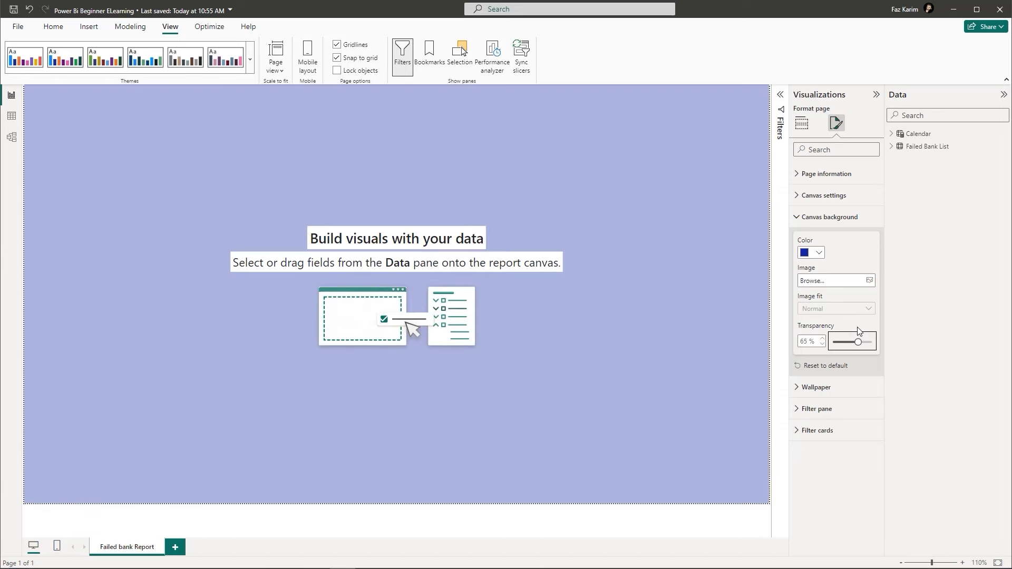
left_click(819, 253)
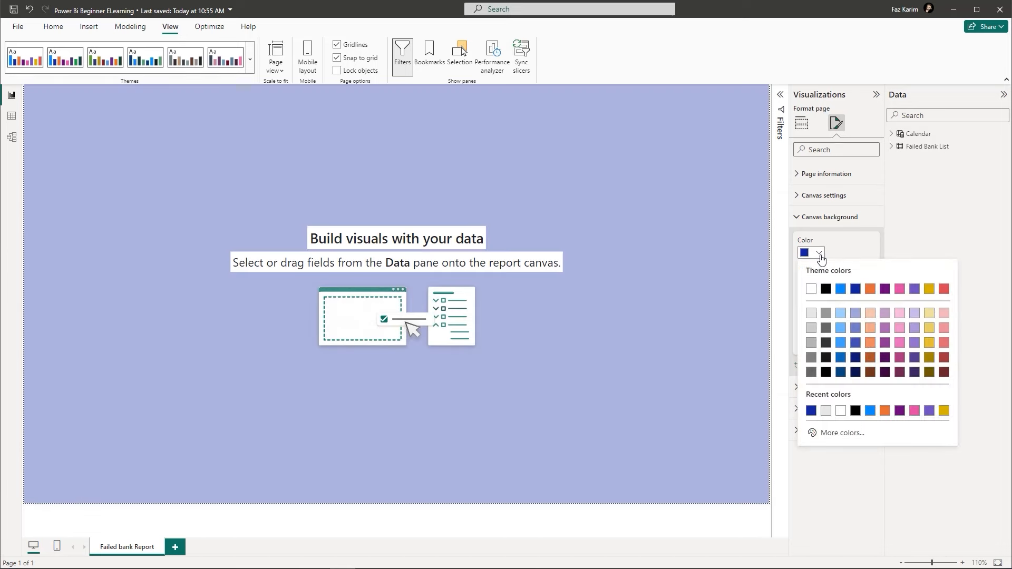
left_click(811, 286)
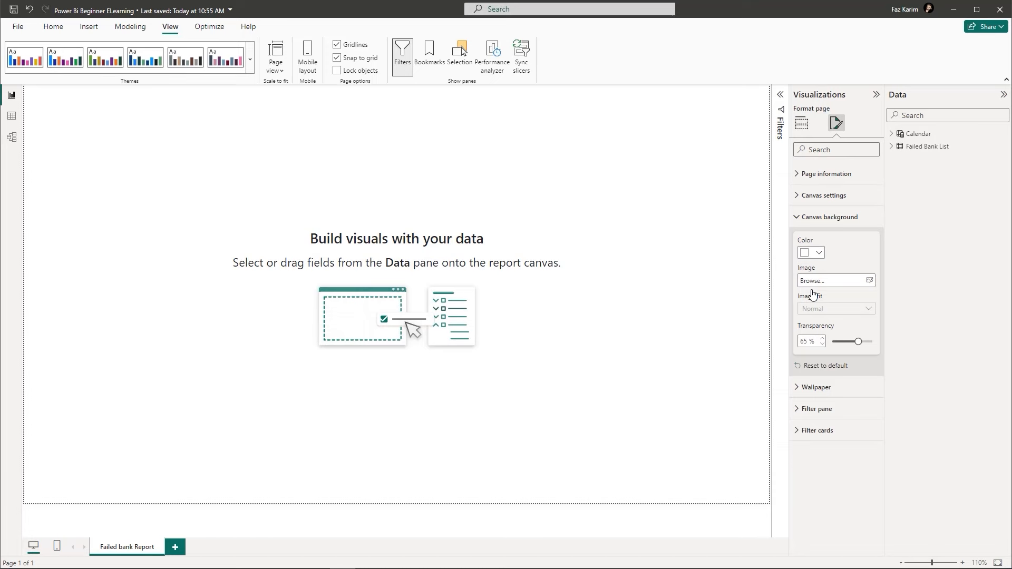
- Set the canvas background to the medium grey shade in the white theme column with 50% transparency
left_click(820, 254)
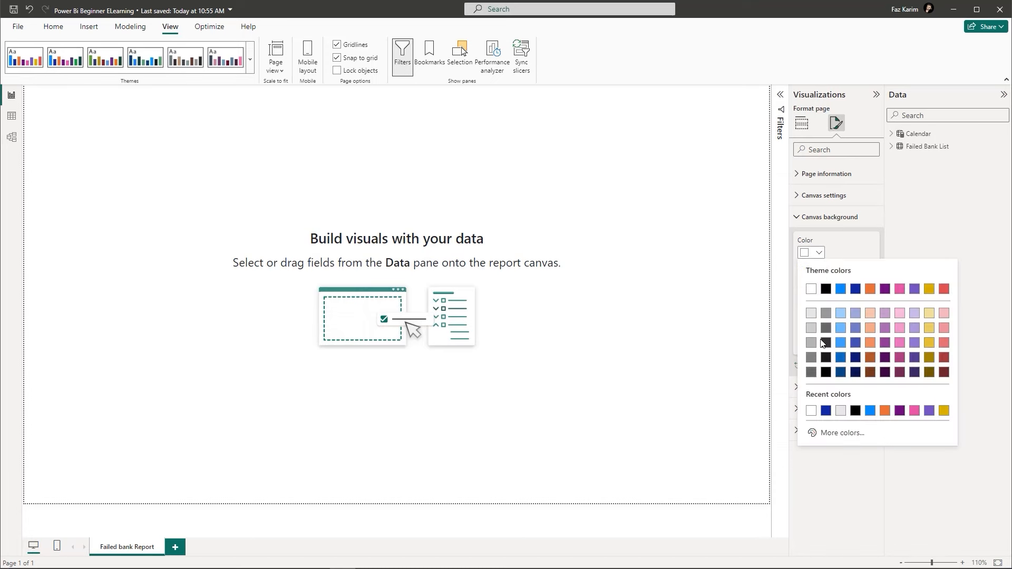
left_click(812, 357)
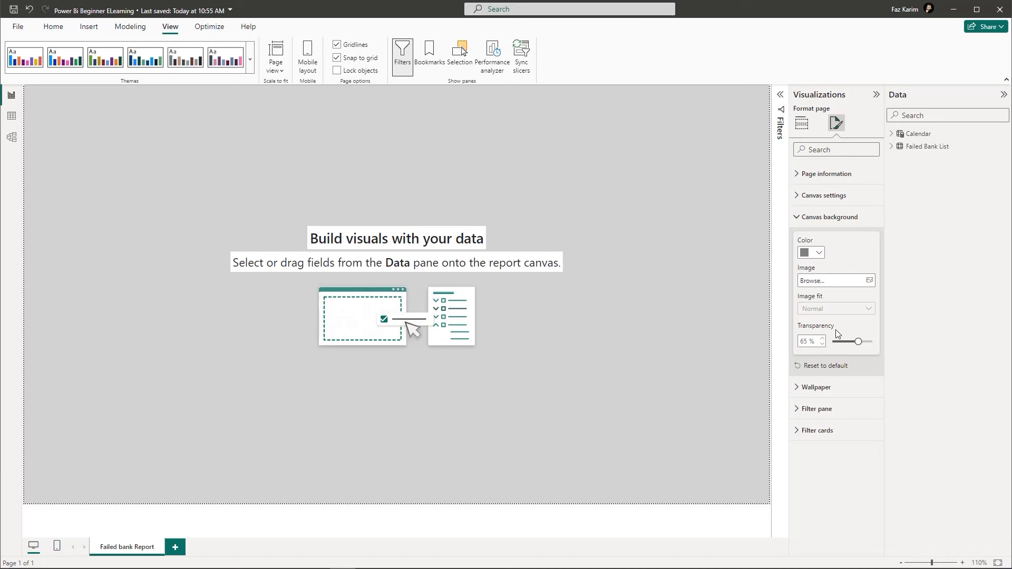
left_click(857, 342)
left_click_drag(857, 343, 852, 342)
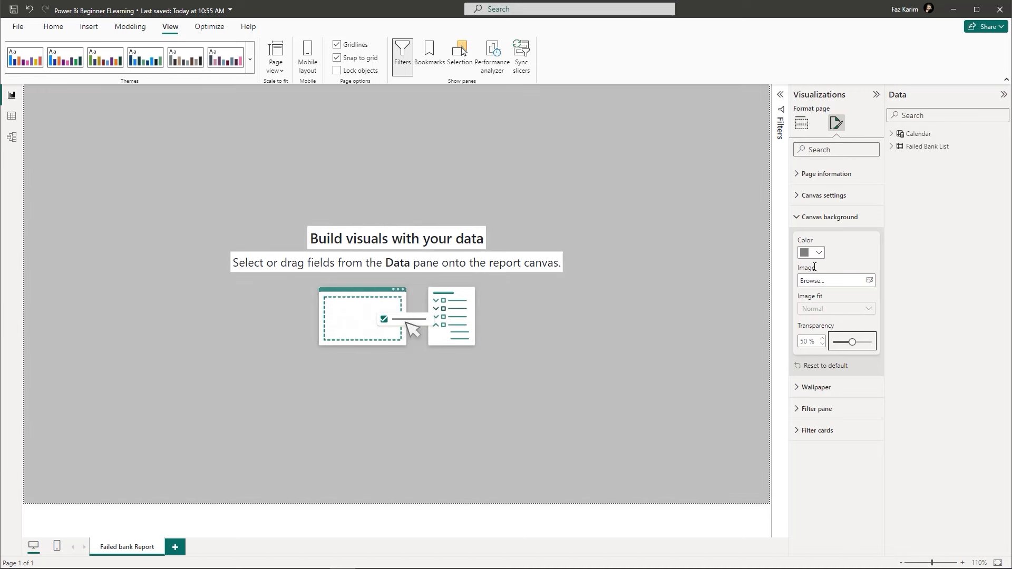
left_click(801, 218)
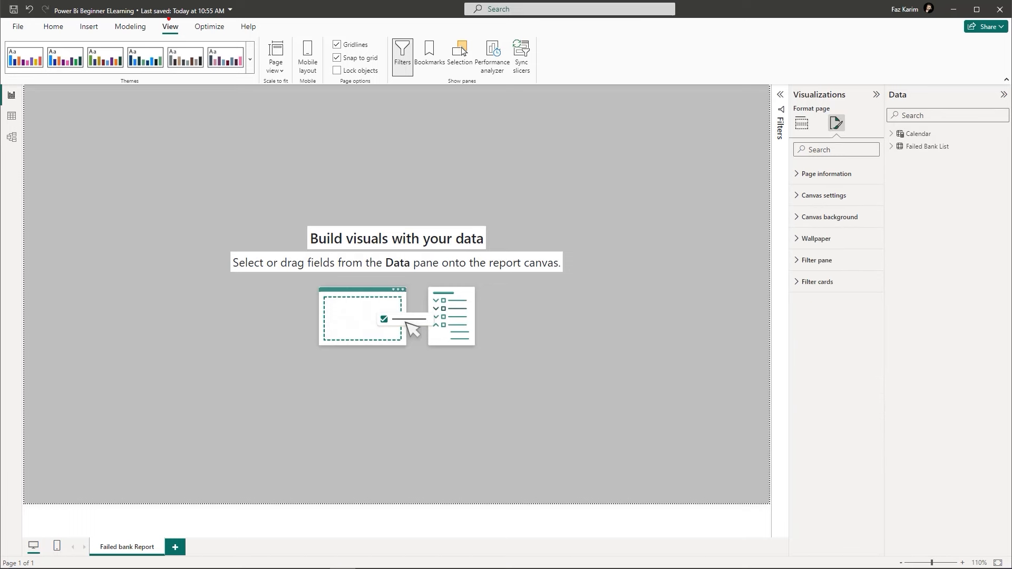
left_click_drag(151, 9, 185, 37)
left_click_drag(323, 34, 345, 58)
- Insert a text box at the top of the page and stretch it between the first and last vertical gridlines
left_click(88, 26)
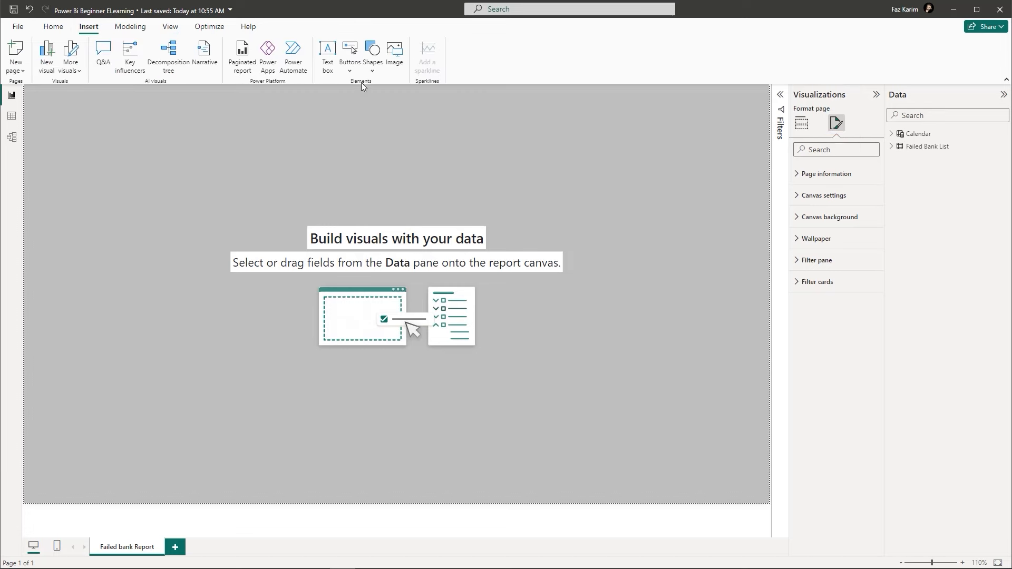
left_click(327, 57)
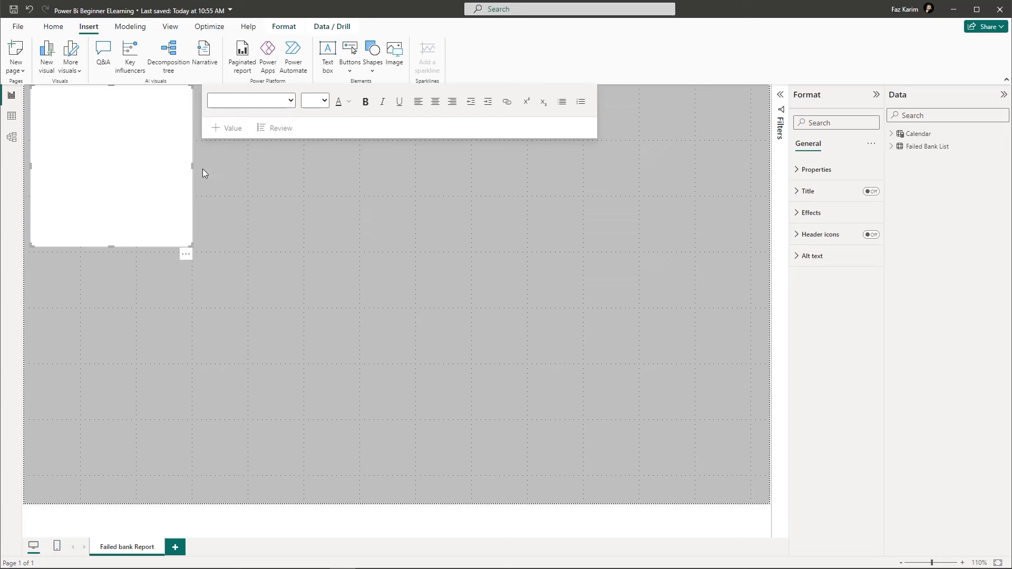
left_click_drag(192, 167, 749, 147)
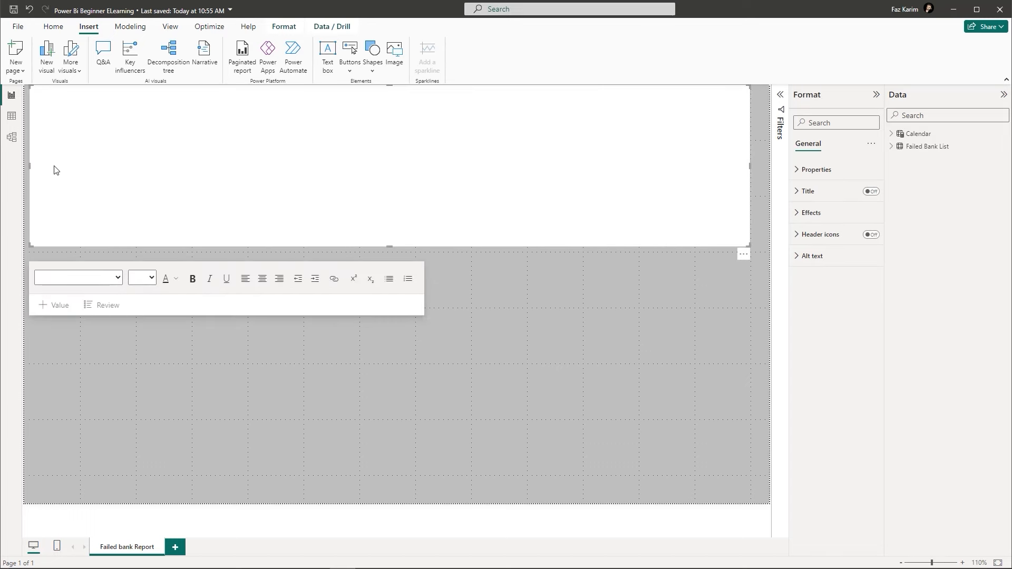
left_click_drag(28, 166, 81, 176)
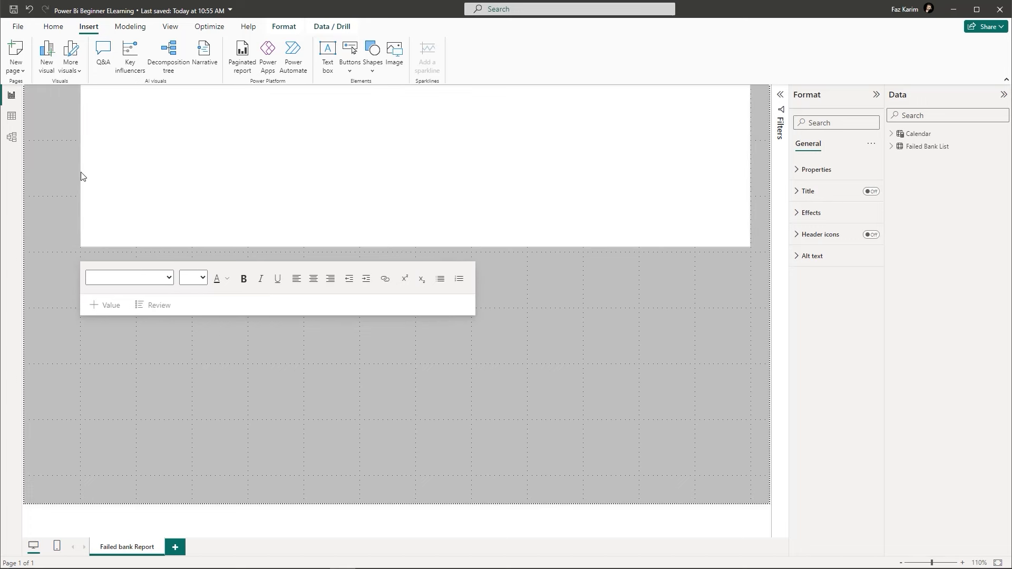
- Narrow the text box by one grid column, reduce its height to the horizontal gridline nearest the page top, and shift it slightly right
left_click_drag(750, 165, 692, 172)
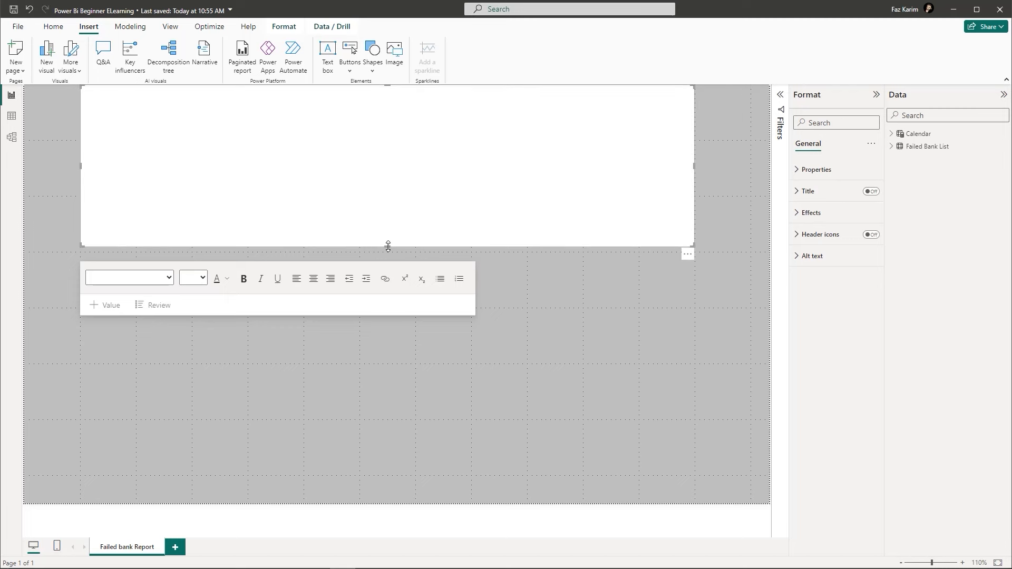
left_click_drag(387, 246, 399, 141)
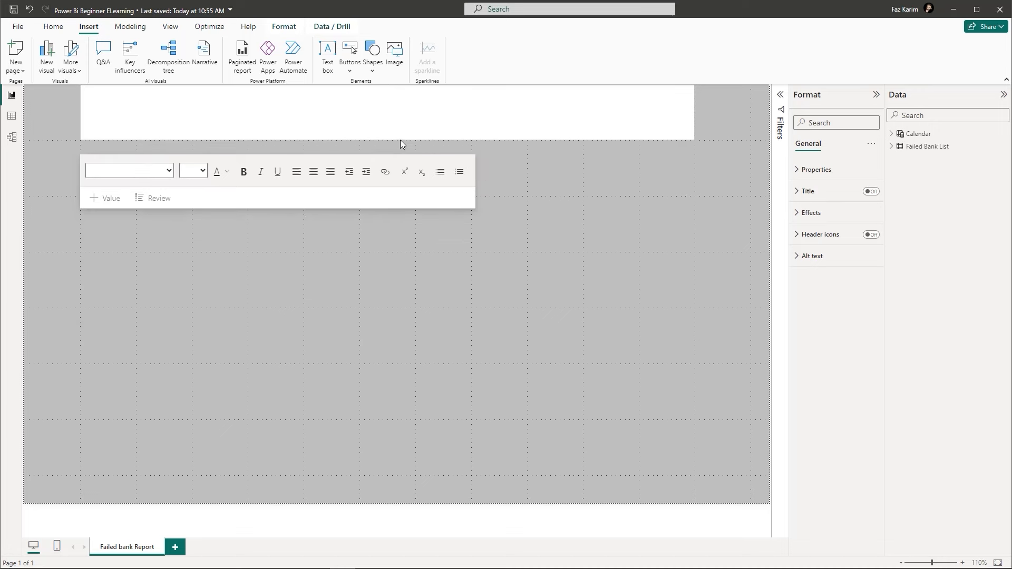
left_click_drag(400, 140, 412, 138)
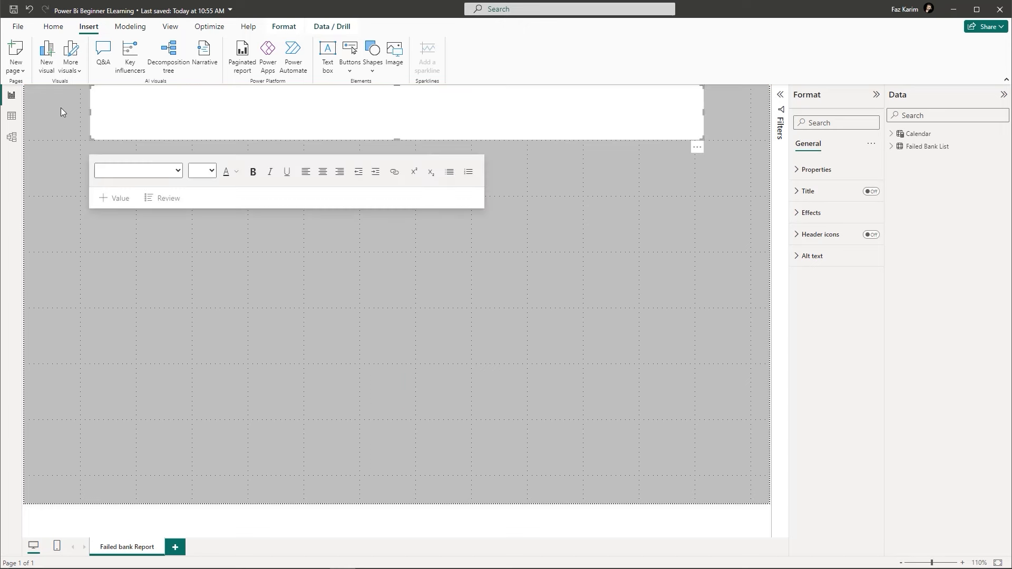
- Enter the title "Failed Banks Report" in the text box
left_click(220, 116)
type("Fa")
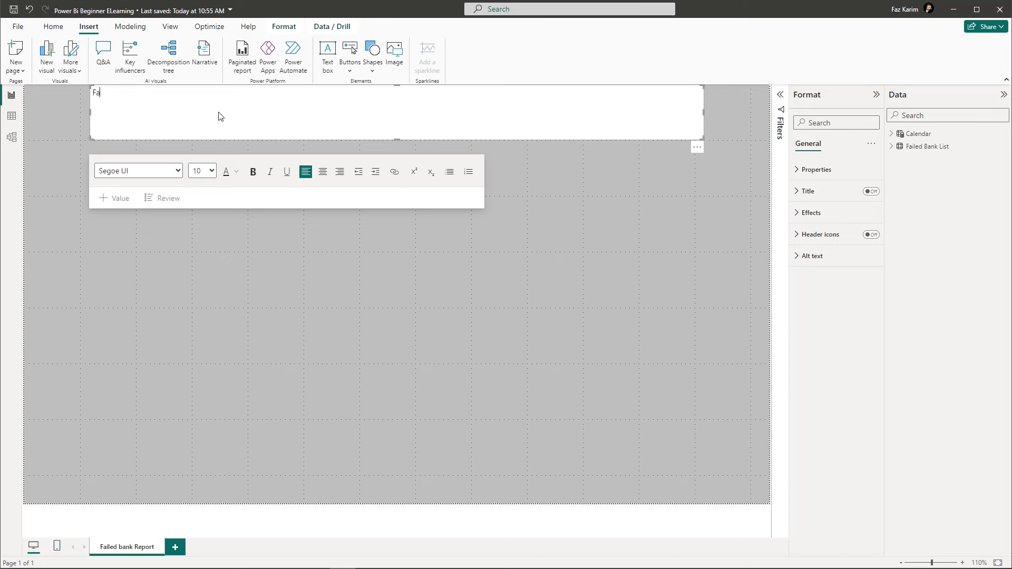
type("iled Banks Report")
- Format the "Failed Banks Report" title as centred, size 32, bold and dark blue
left_click_drag(161, 92, 93, 92)
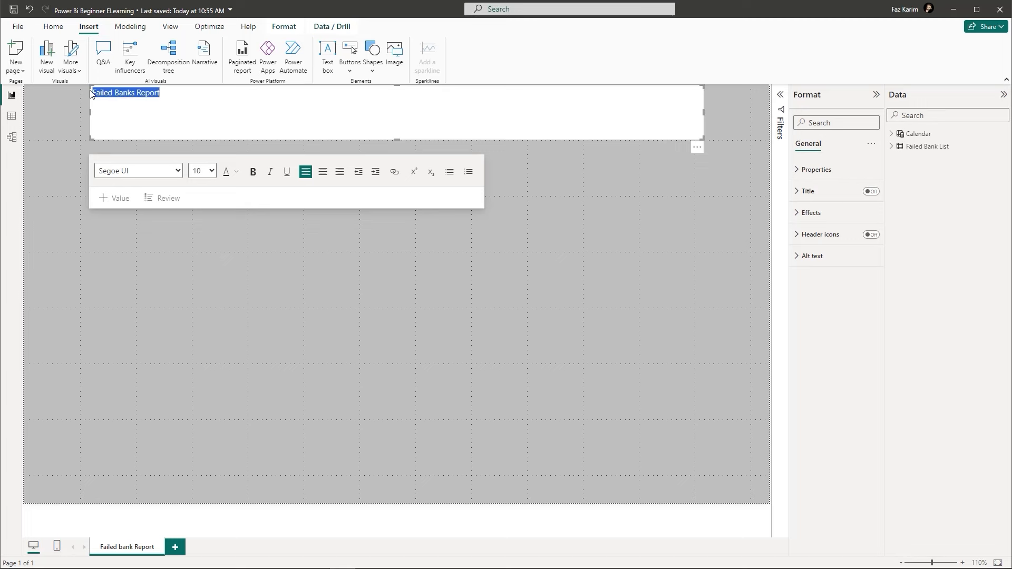
left_click(322, 172)
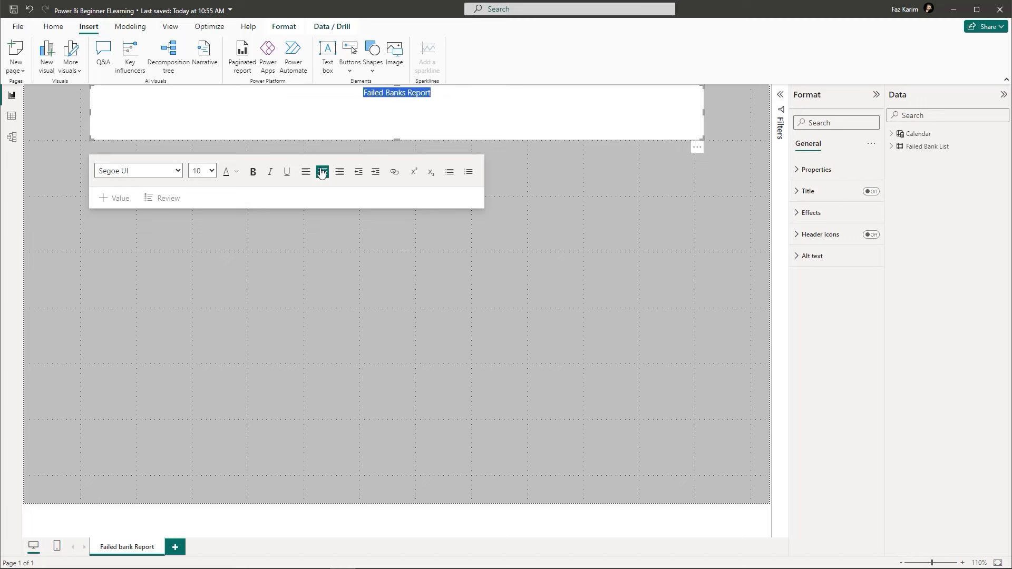
left_click(211, 171)
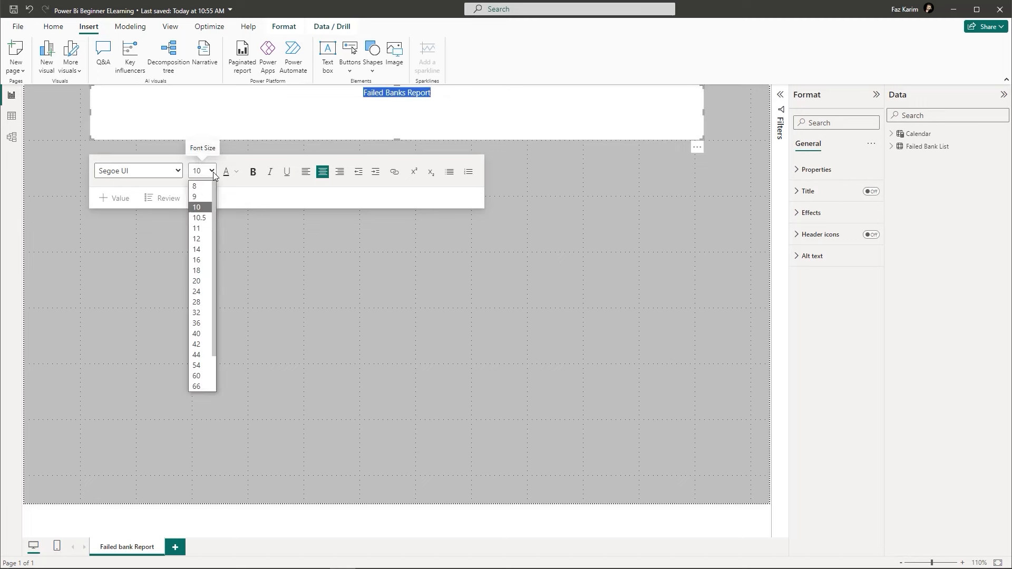
left_click(203, 313)
left_click(253, 172)
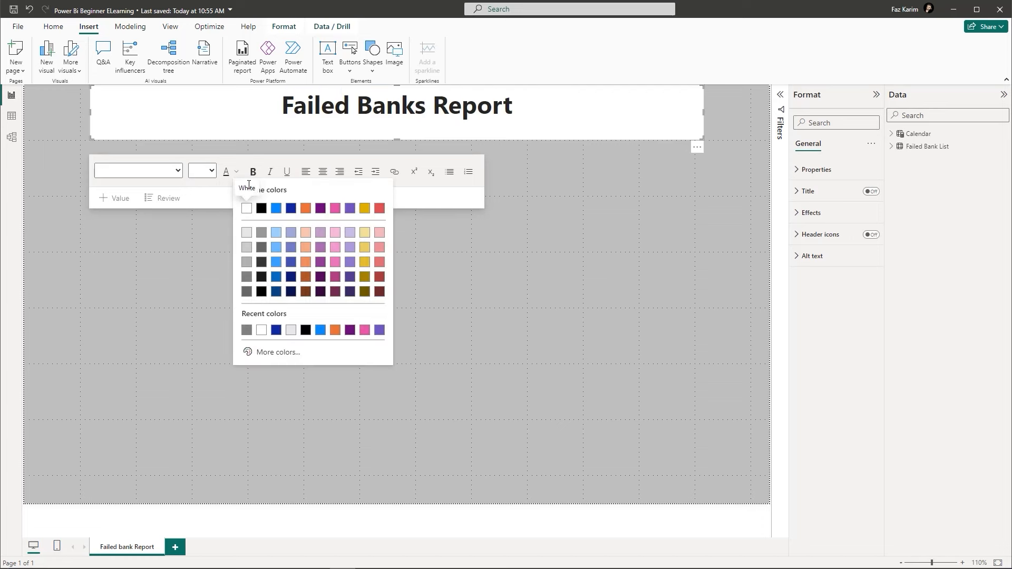
left_click(290, 209)
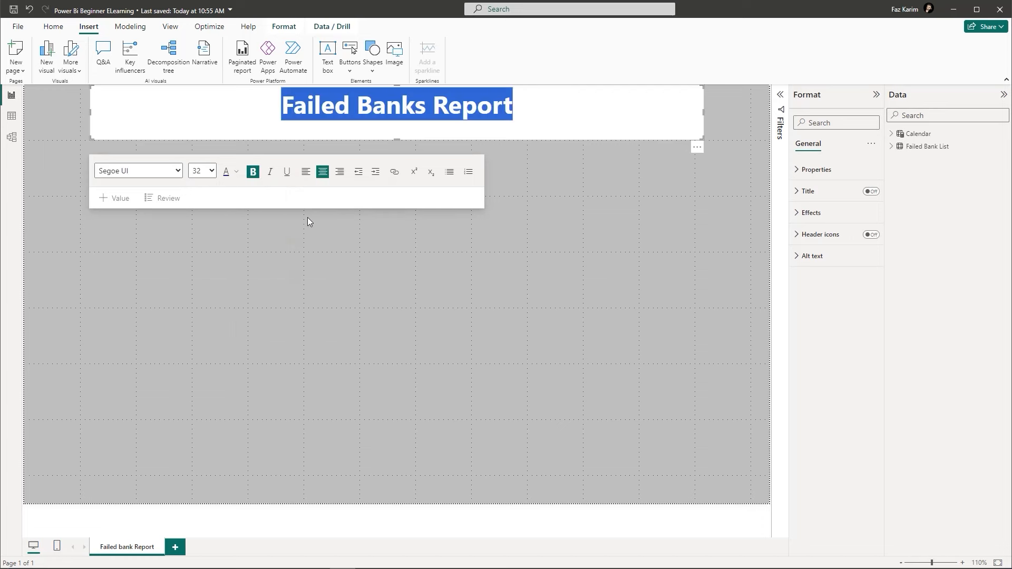
left_click(544, 242)
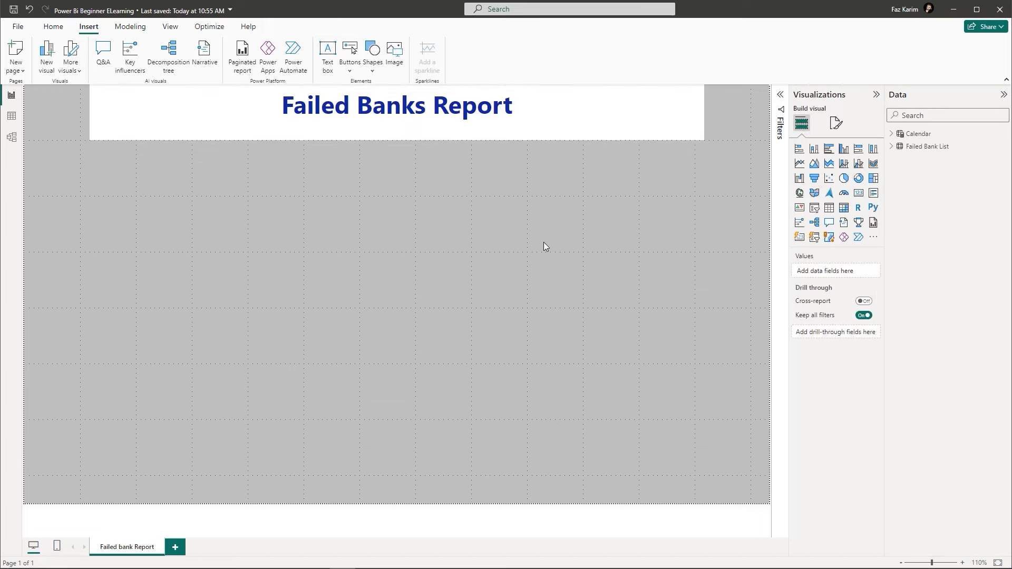
- Give the title text box a light blue background with 34% transparency
left_click(562, 139)
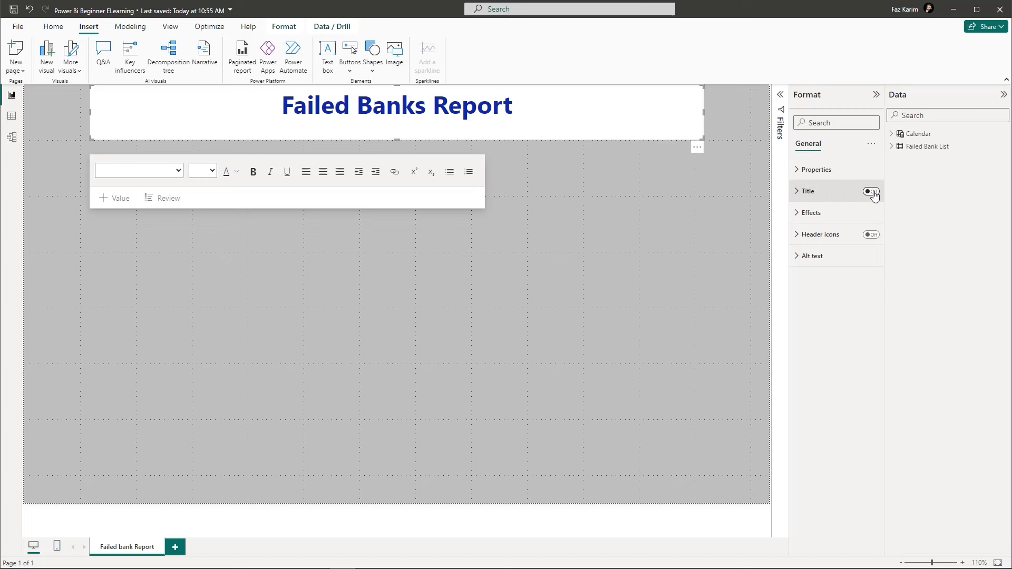
left_click(796, 219)
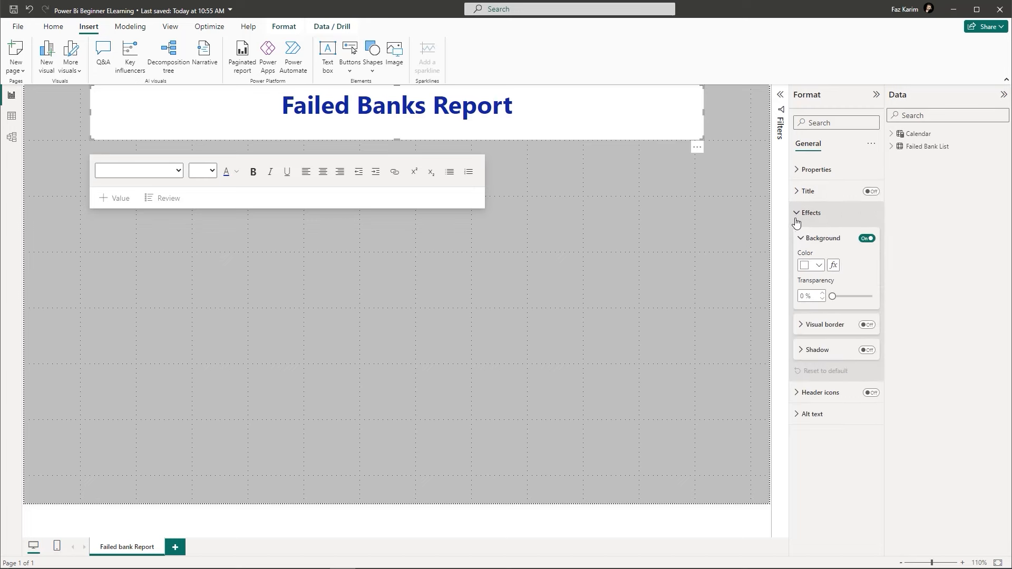
left_click(820, 265)
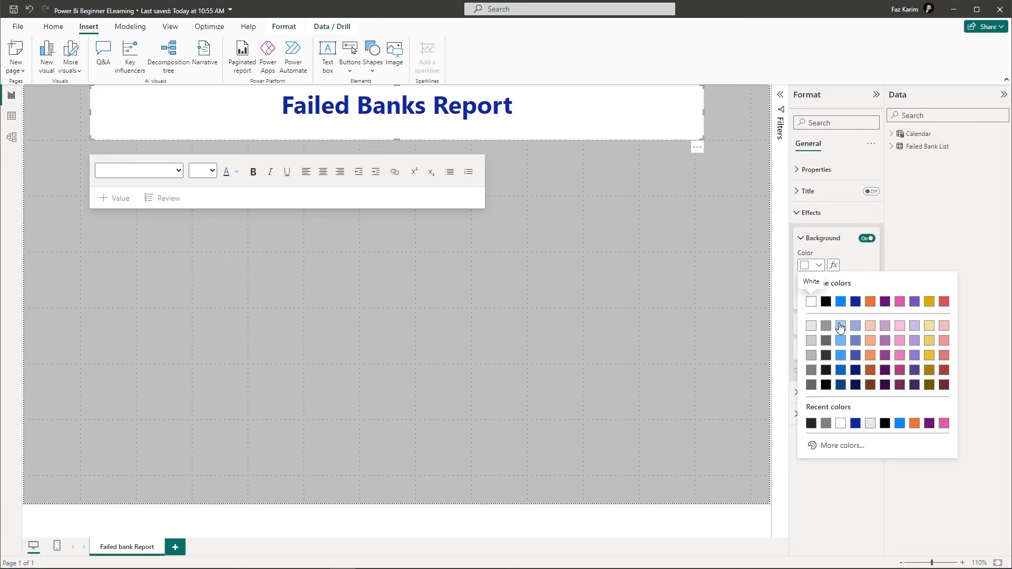
left_click(840, 326)
left_click_drag(833, 296, 845, 297)
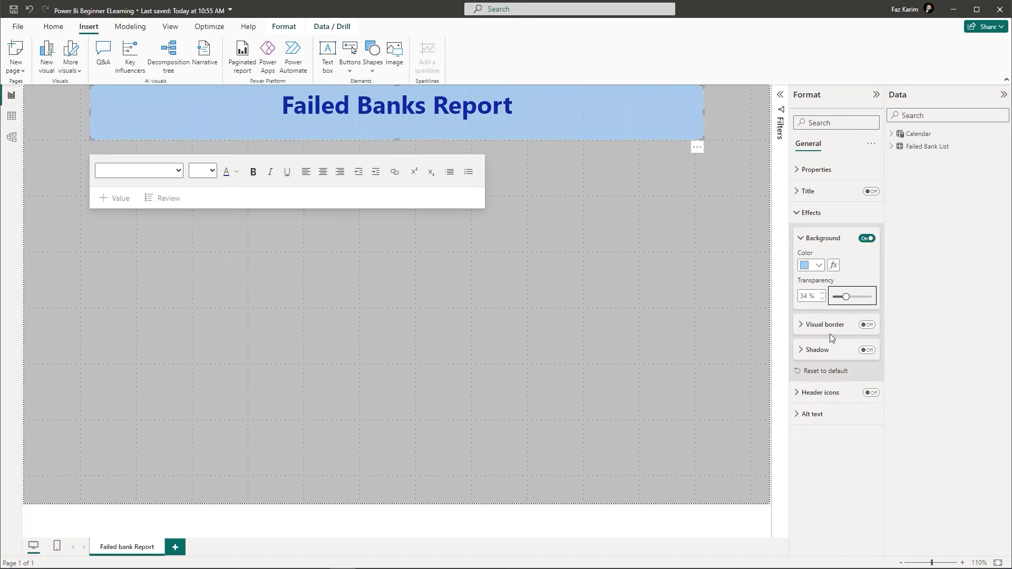
- Turn on the title box's visual border, colour it dark blue and round its corners
left_click(866, 324)
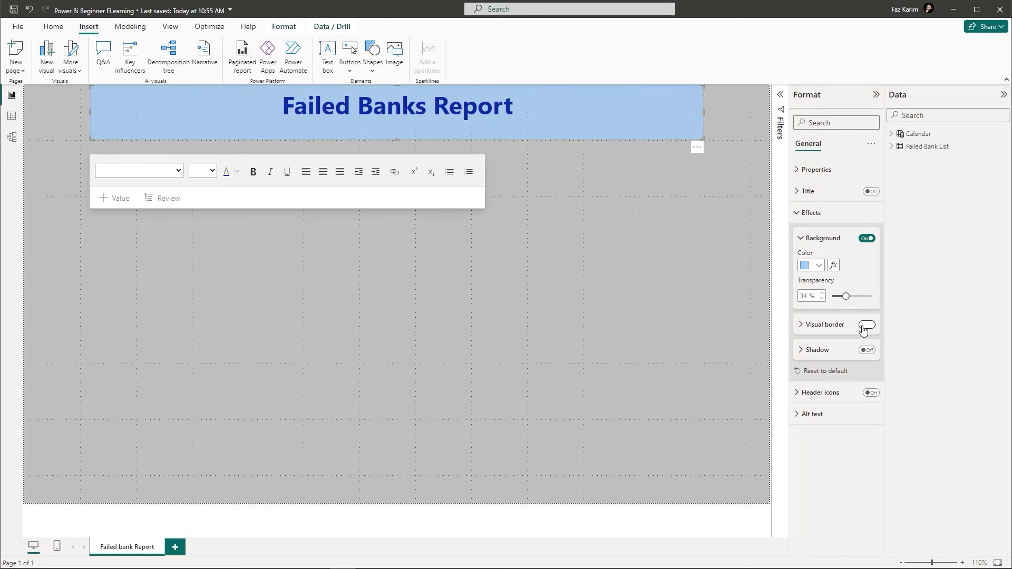
left_click(801, 325)
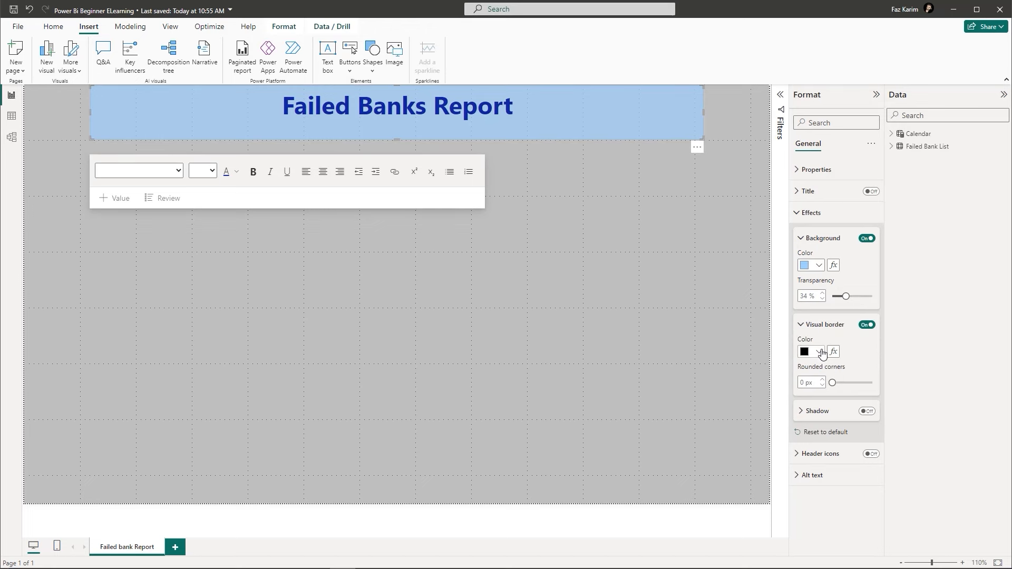
left_click(820, 352)
left_click(855, 388)
left_click_drag(831, 383, 852, 383)
left_click(751, 333)
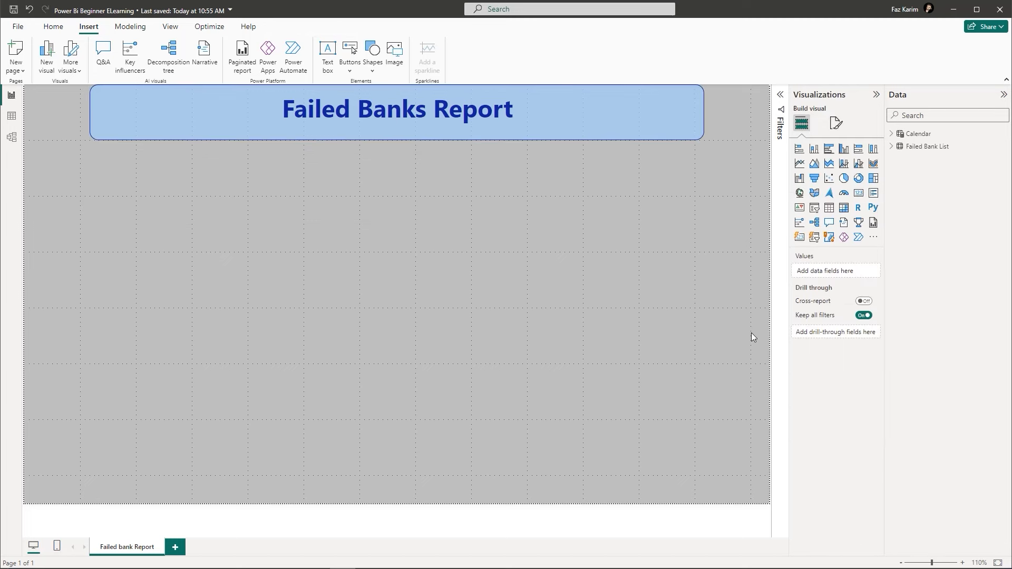
left_click(554, 138)
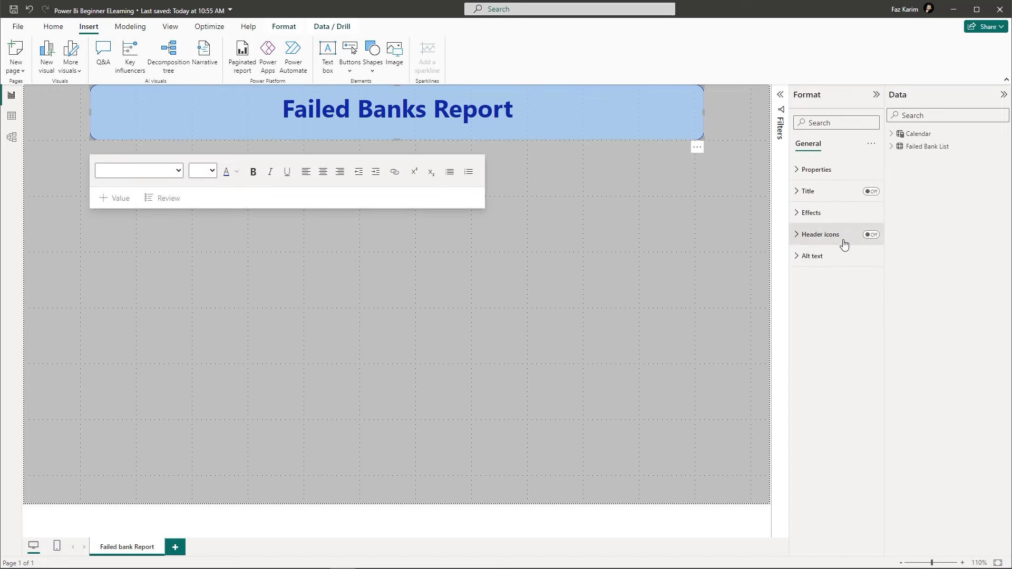
left_click(721, 273)
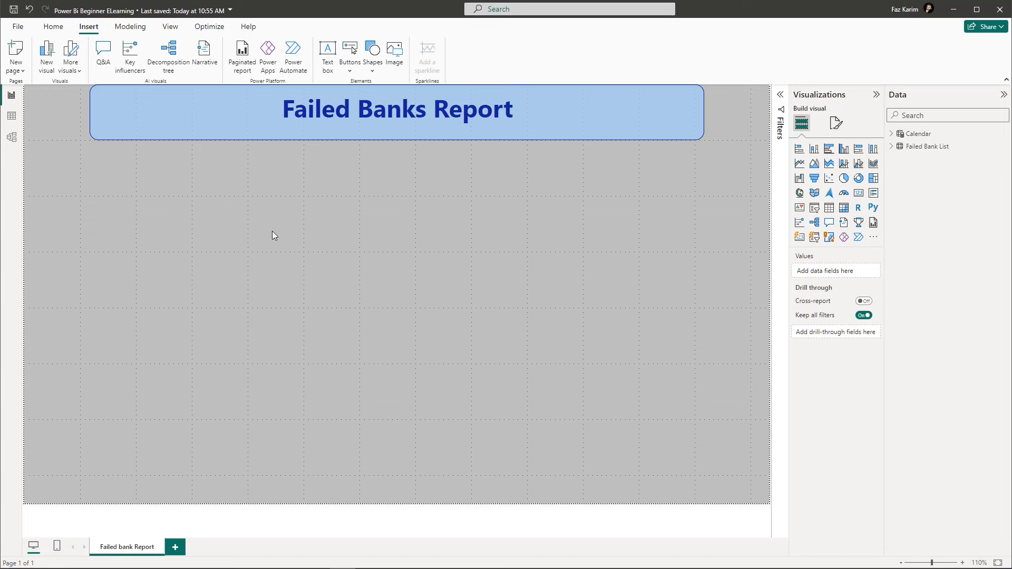
left_click(169, 28)
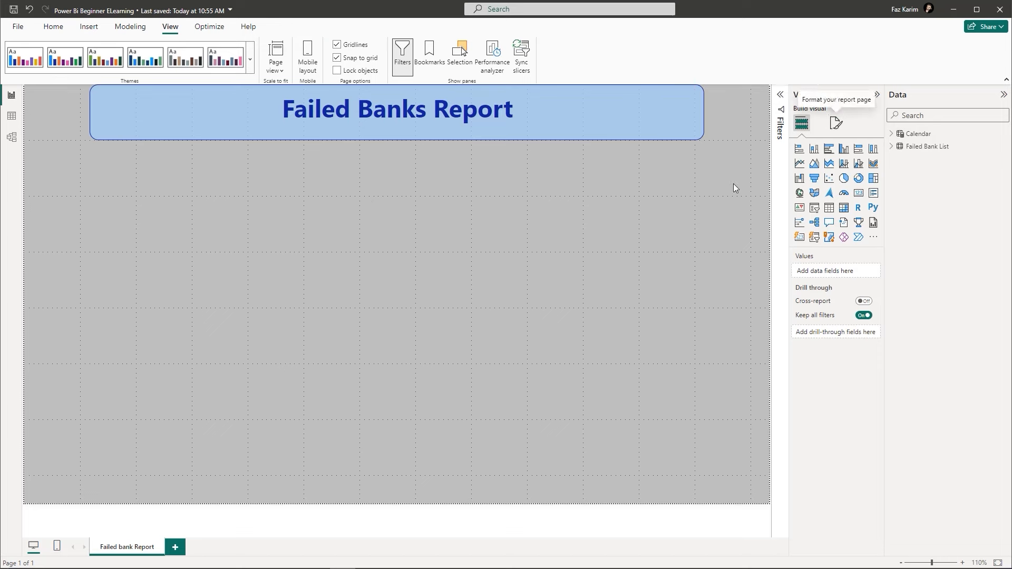
mouse_move(380, 138)
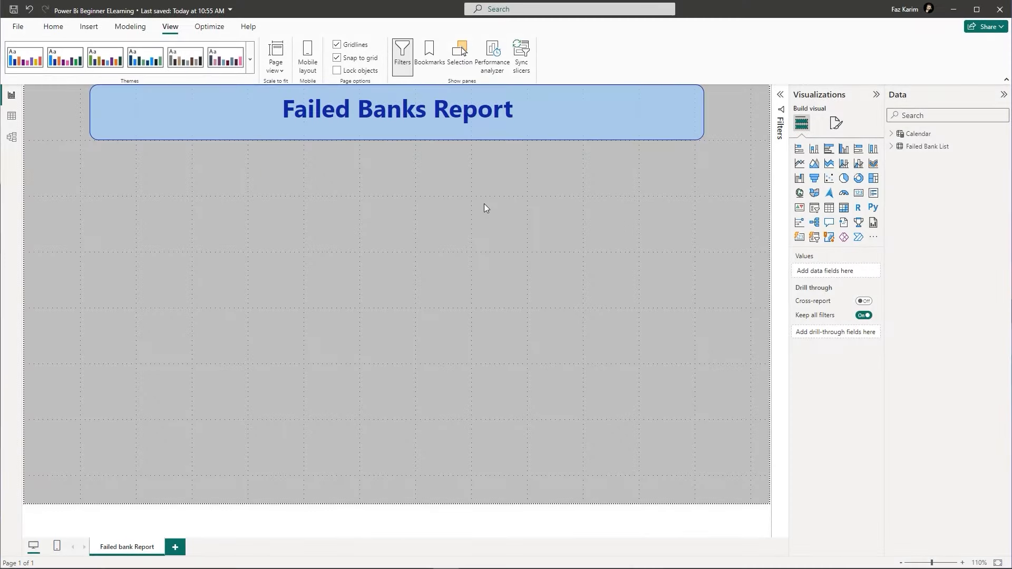
- Insert a stacked column chart, widen it slightly and place it directly beneath the title box
left_click(814, 150)
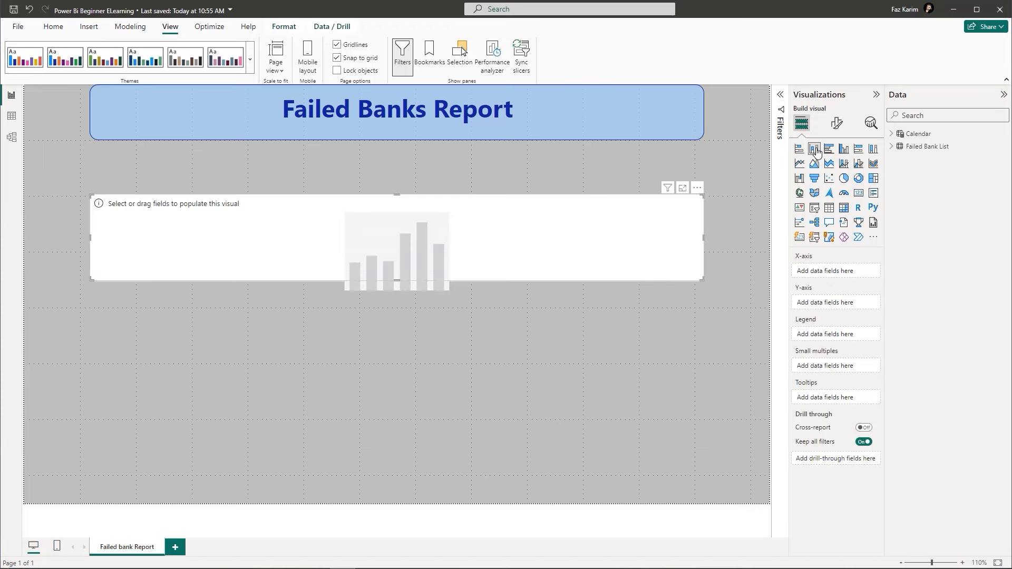
mouse_move(704, 238)
left_mouse_down()
mouse_move(684, 242)
mouse_move(720, 245)
left_mouse_up()
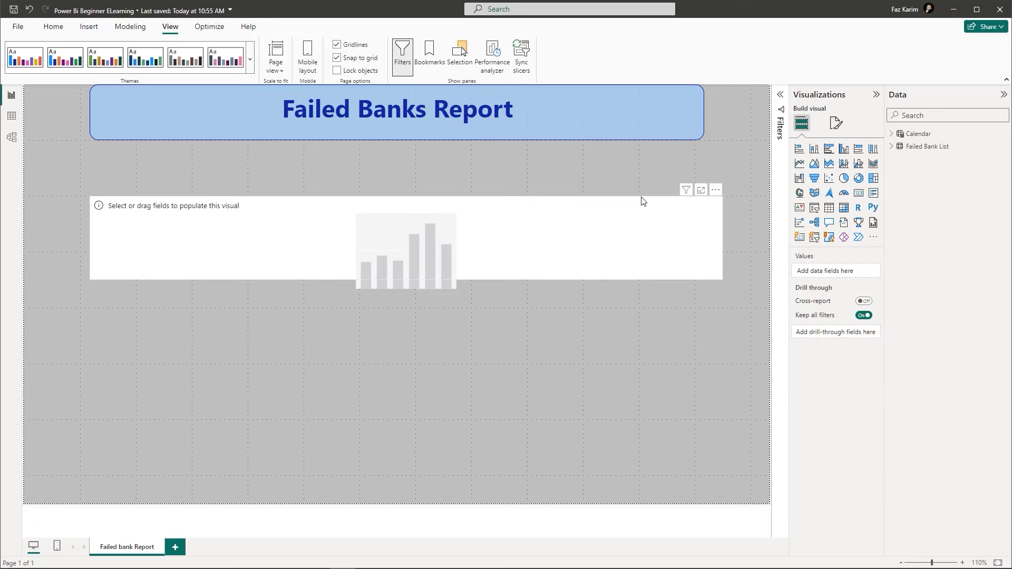
left_click_drag(642, 203, 641, 155)
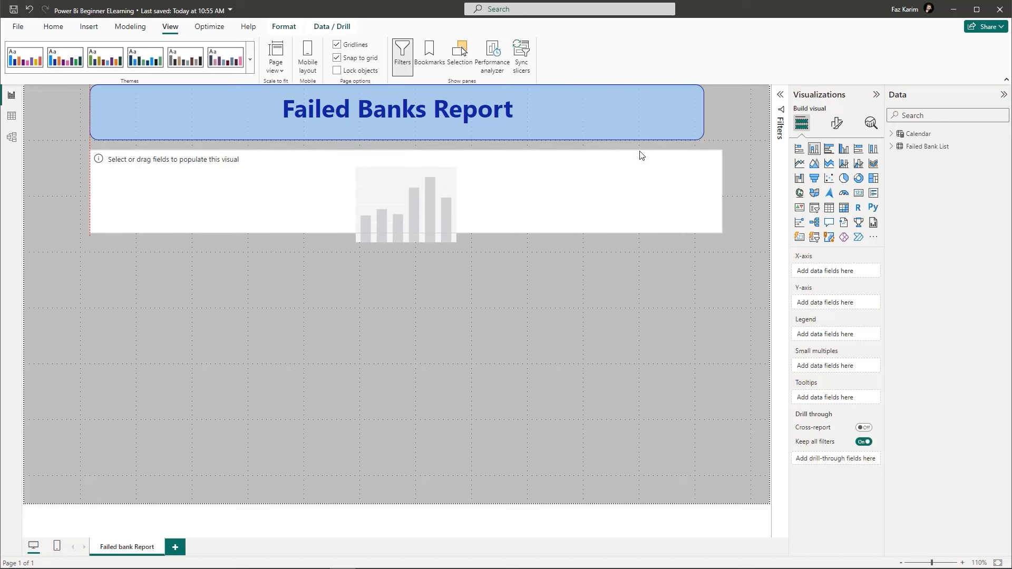
left_click_drag(641, 155, 642, 149)
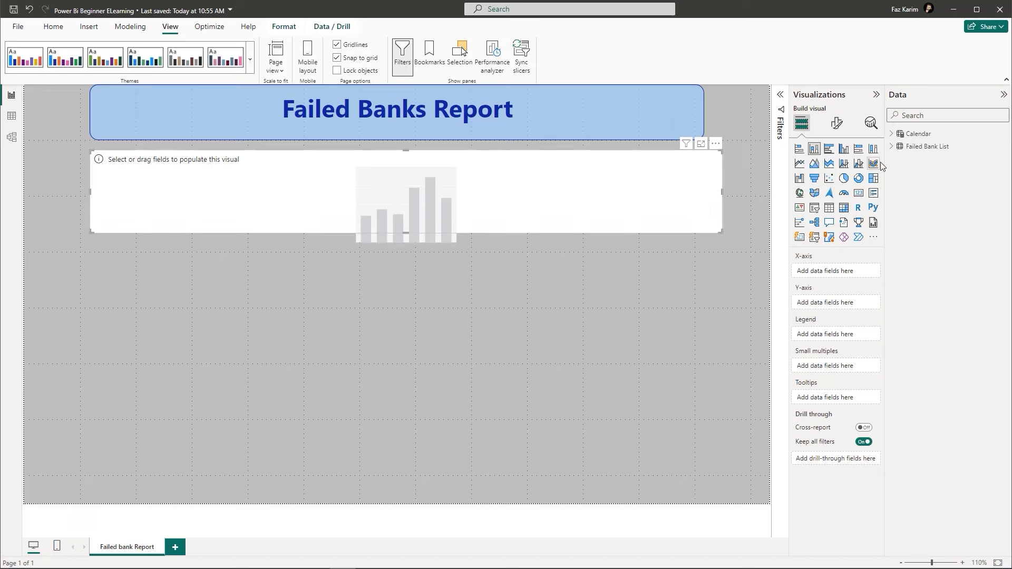
- Add Bank Name from the Failed Bank List to the chart's Y-axis as a count and extend the chart downward
left_click(890, 147)
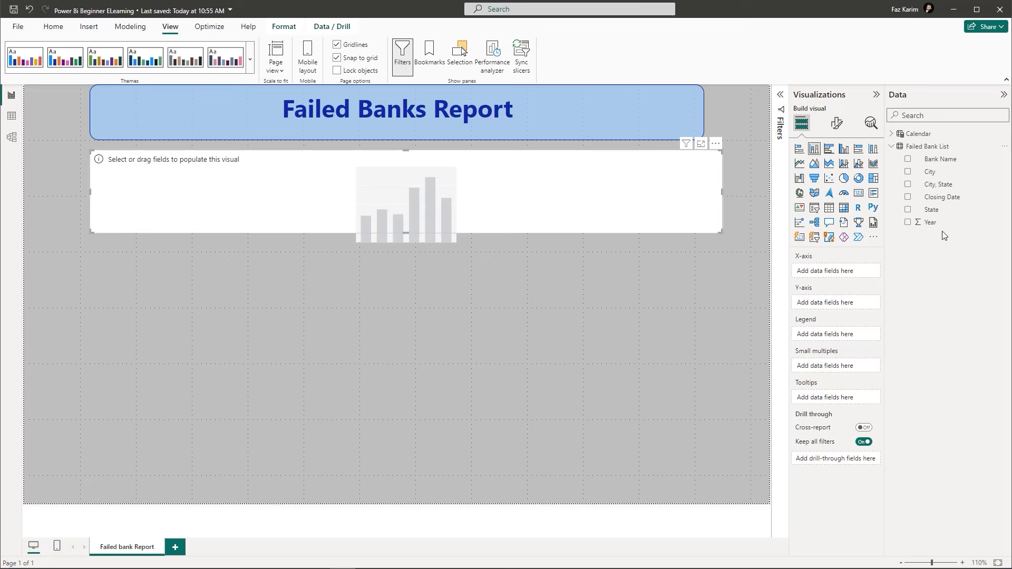
left_click_drag(940, 159, 849, 306)
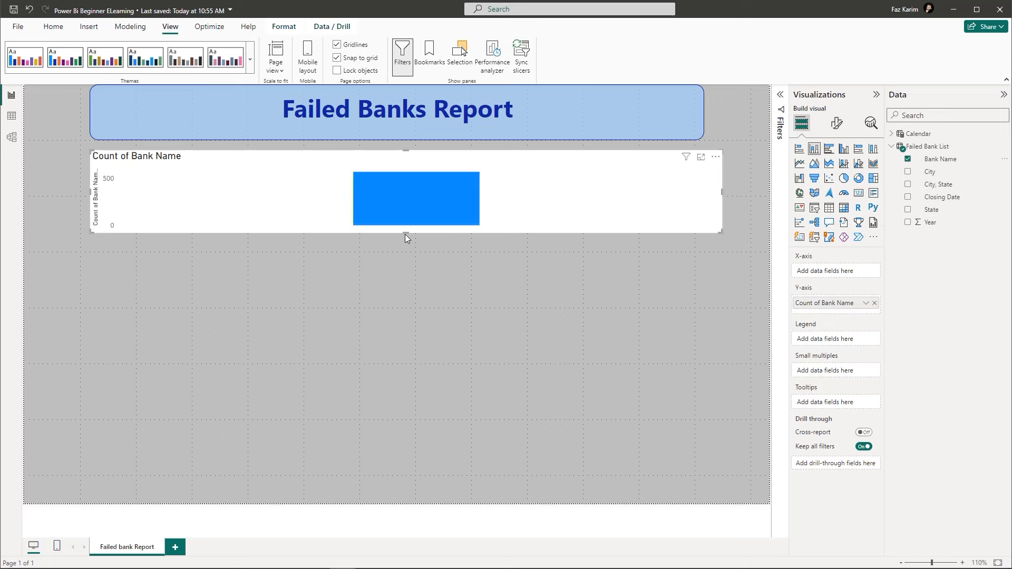
left_click_drag(404, 234, 402, 291)
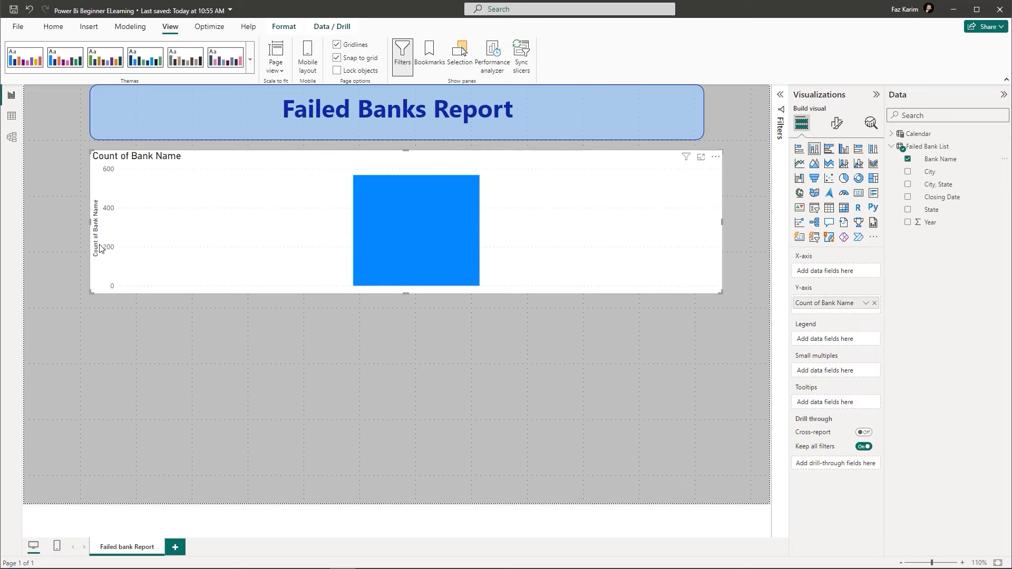
mouse_move(393, 229)
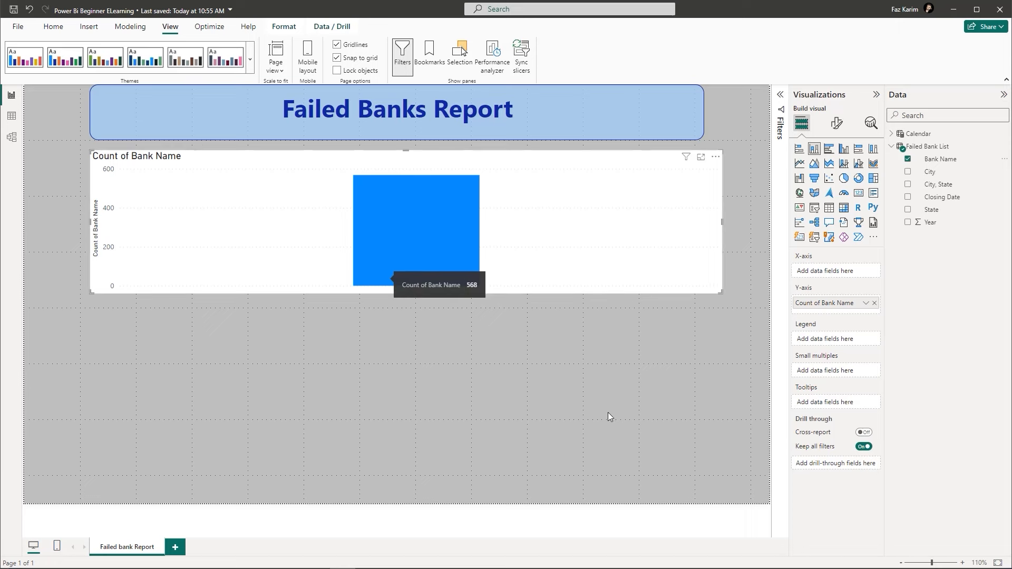
- Put the Calendar table's MonthName on the chart's X-axis and inspect the July column's bank count
left_click(891, 146)
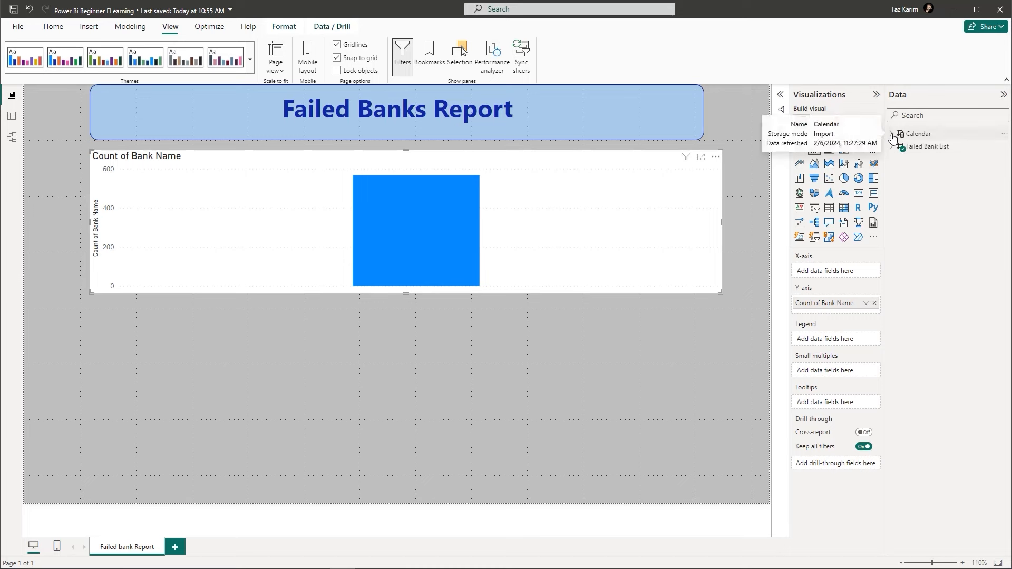
left_click(891, 136)
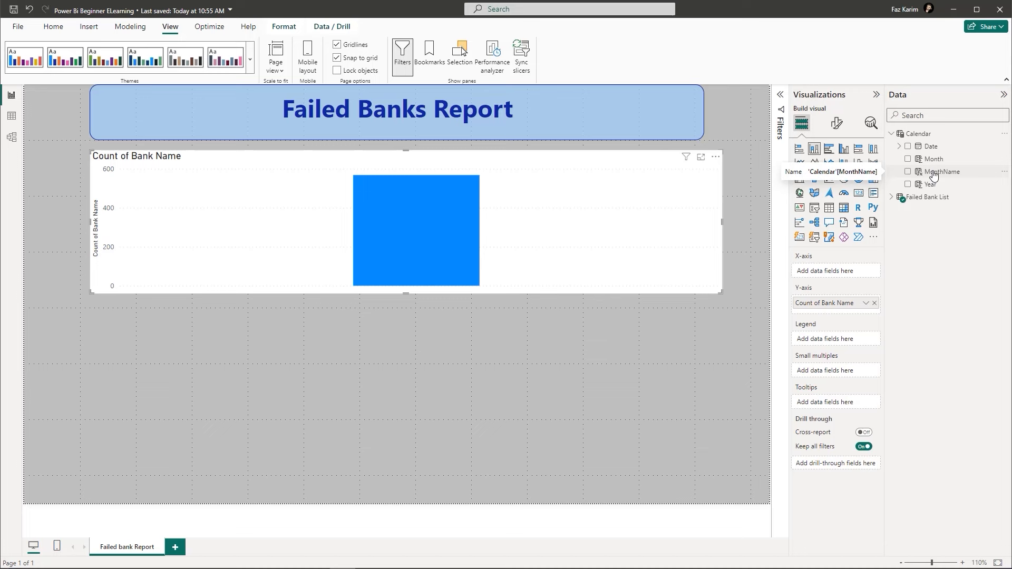
left_click_drag(933, 176, 820, 273)
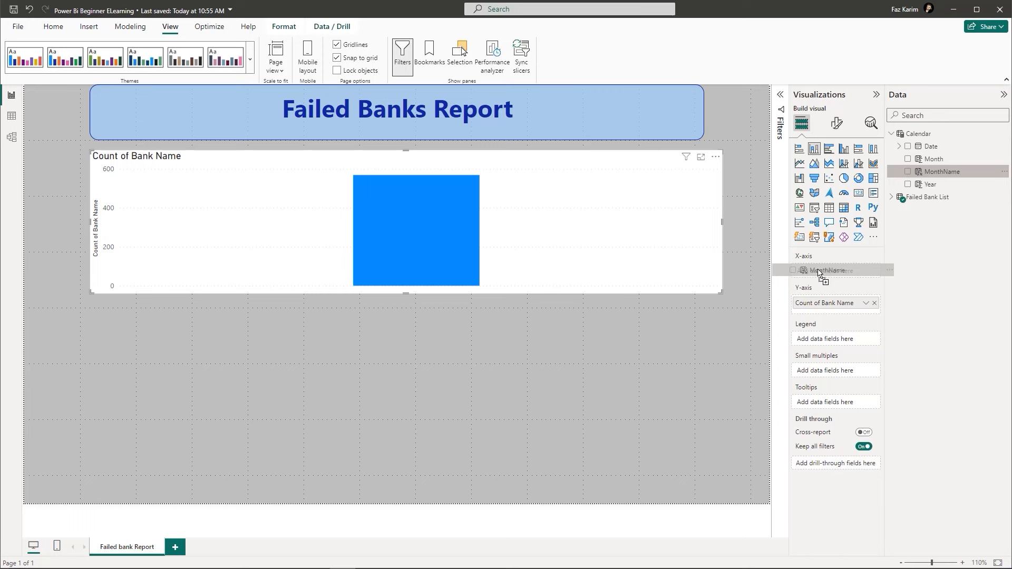
left_click_drag(820, 273, 820, 272)
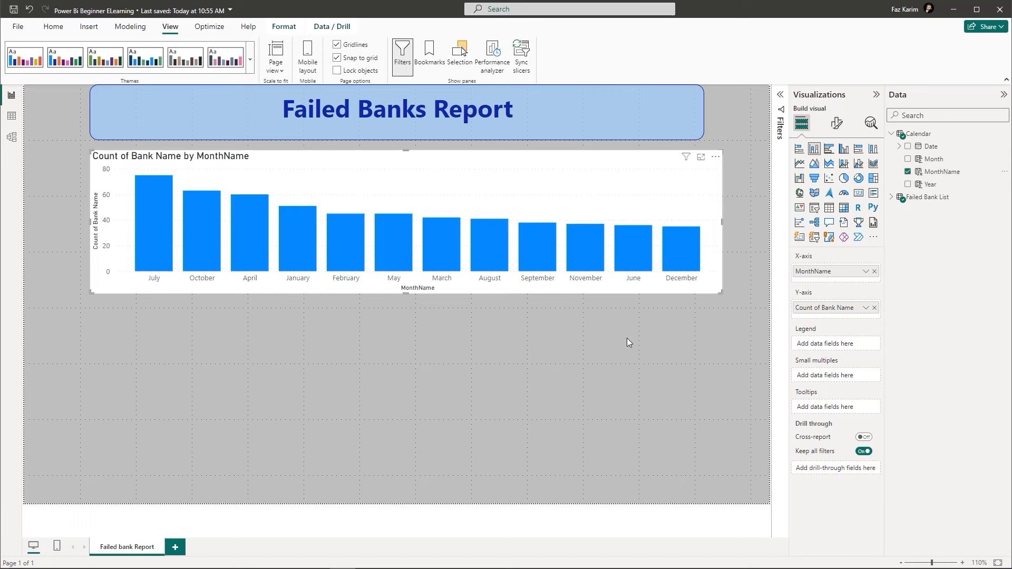
left_click(894, 199)
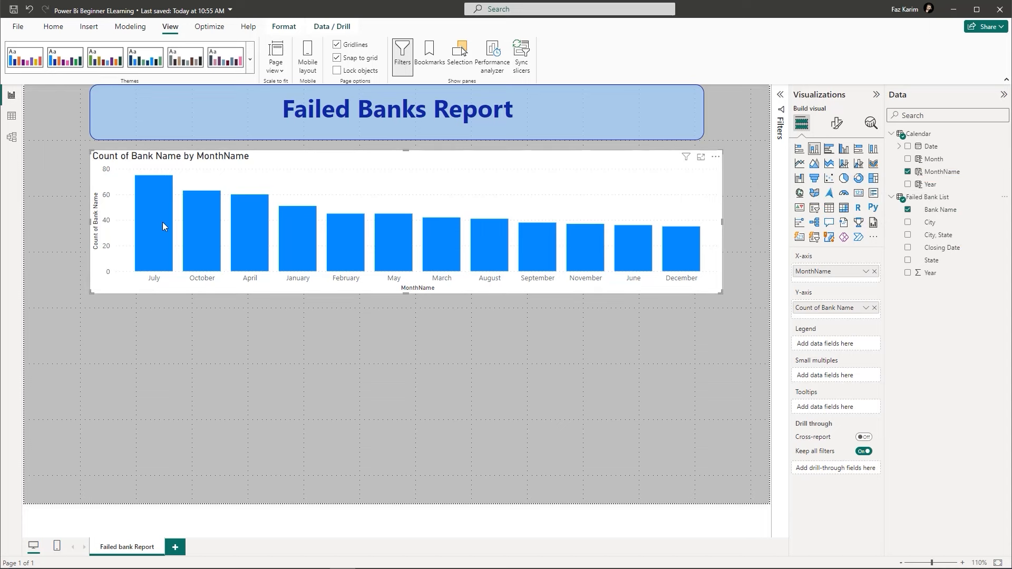
mouse_move(162, 227)
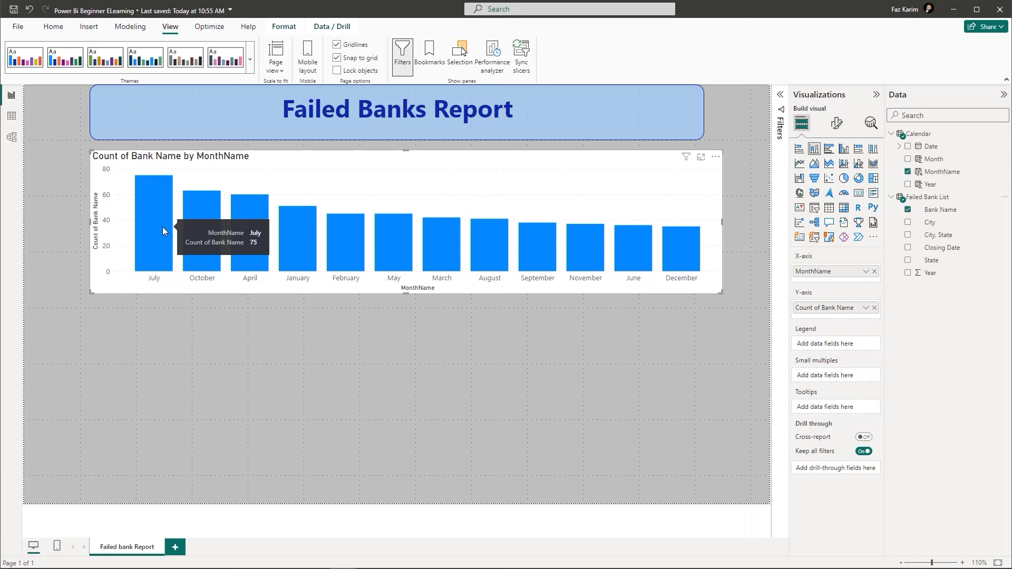
- Examine the failed bank counts for the individual months from October through December on the column chart
mouse_move(193, 245)
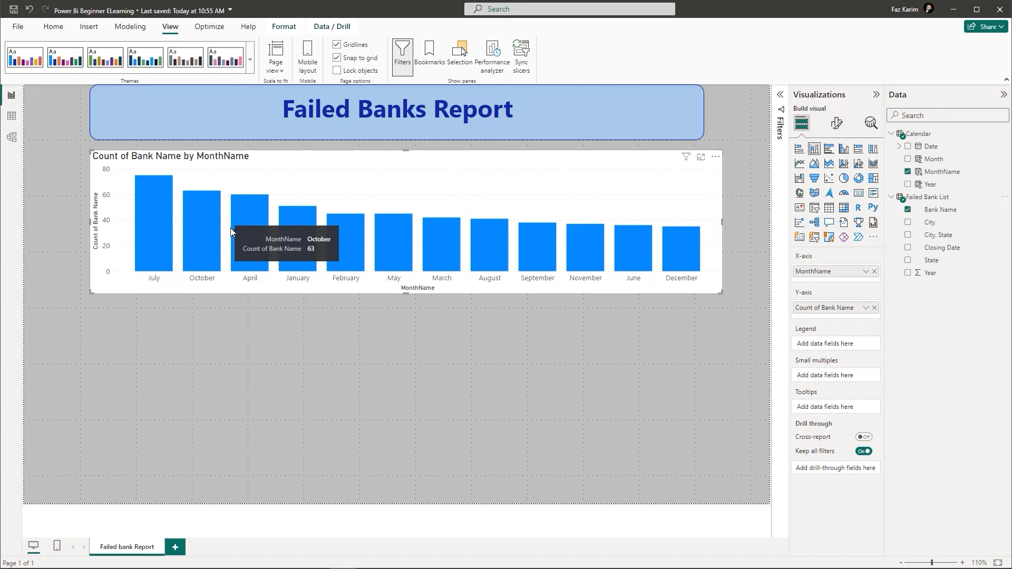
mouse_move(240, 220)
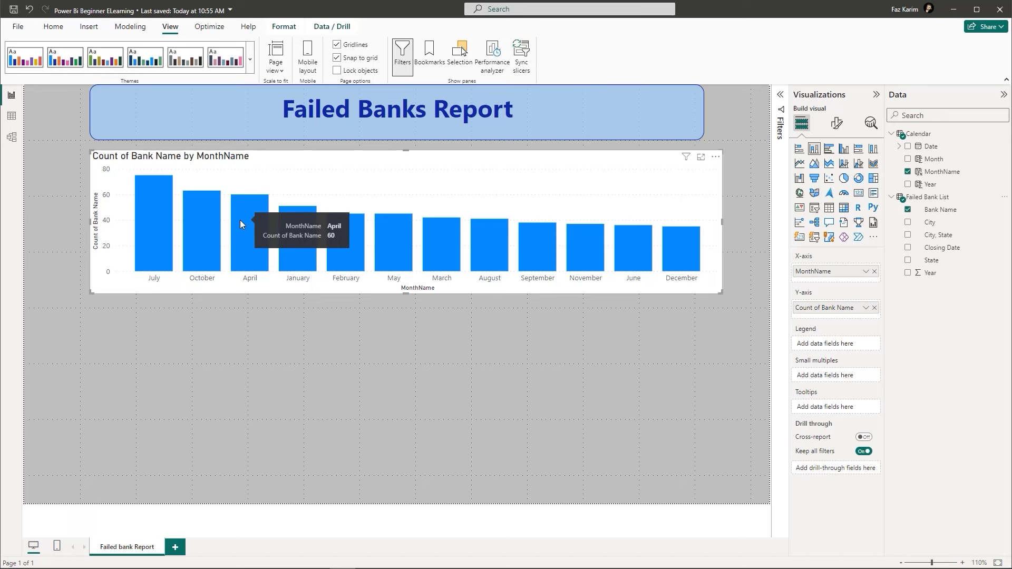
mouse_move(286, 237)
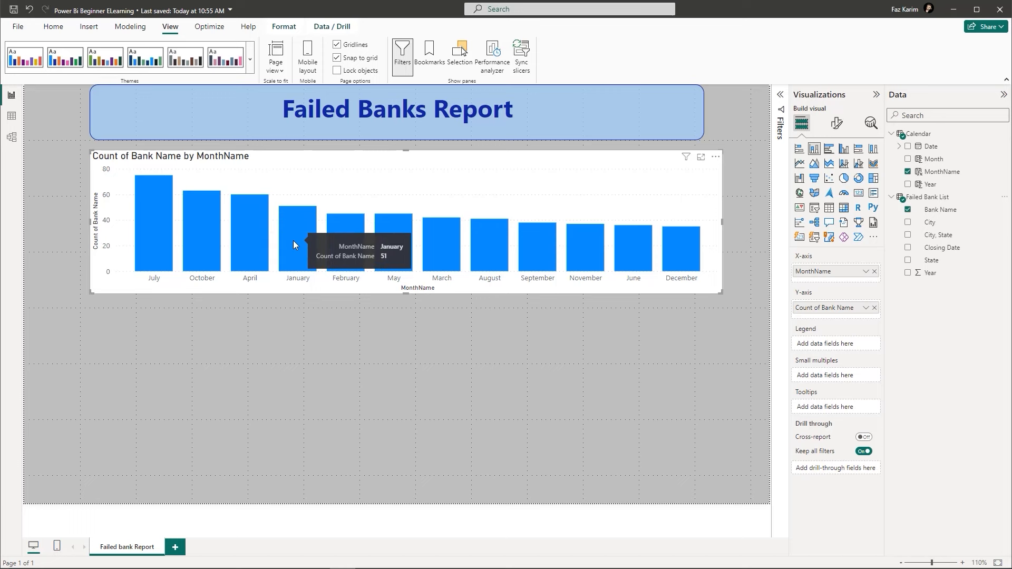
mouse_move(333, 229)
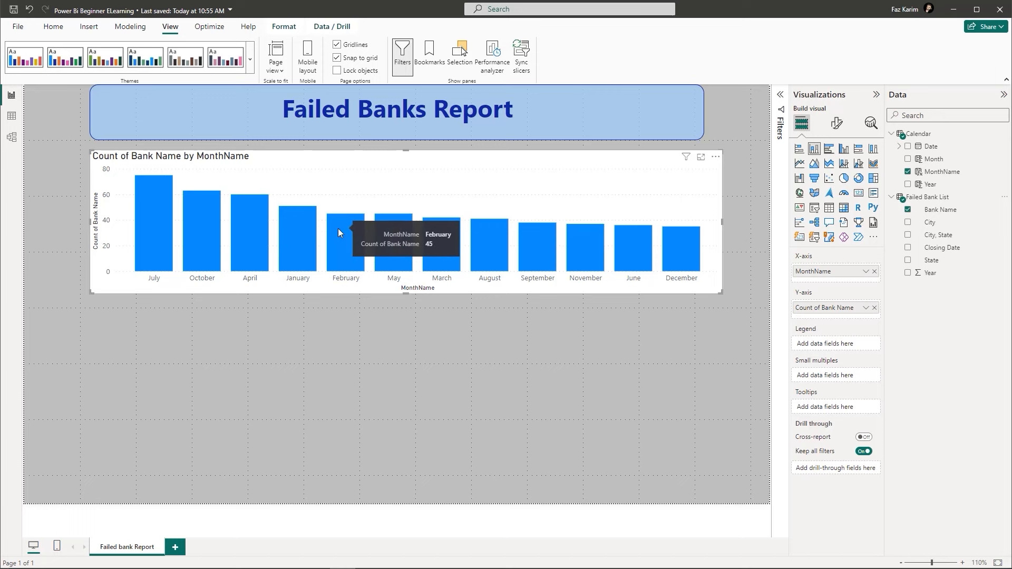
mouse_move(379, 246)
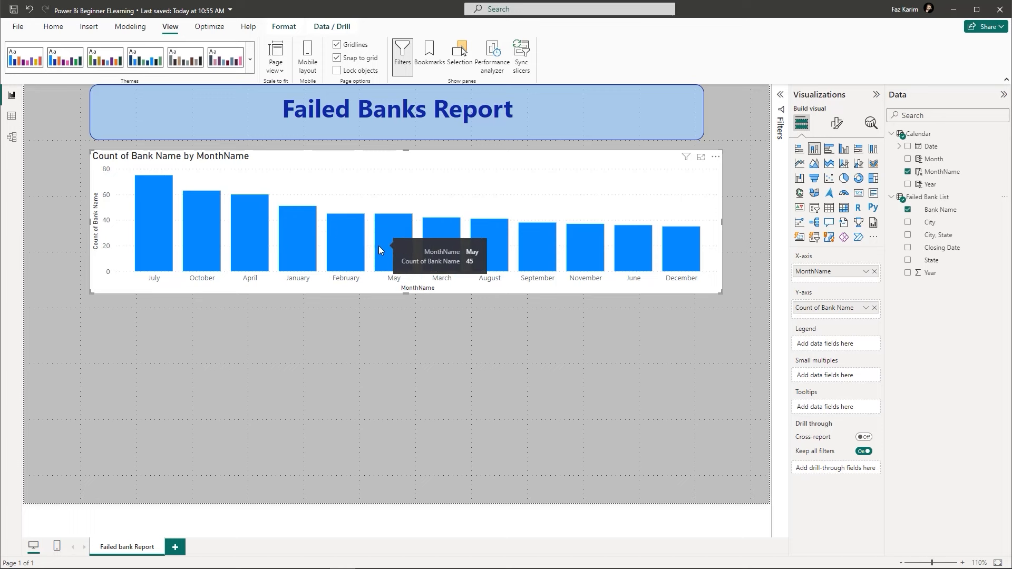
mouse_move(473, 250)
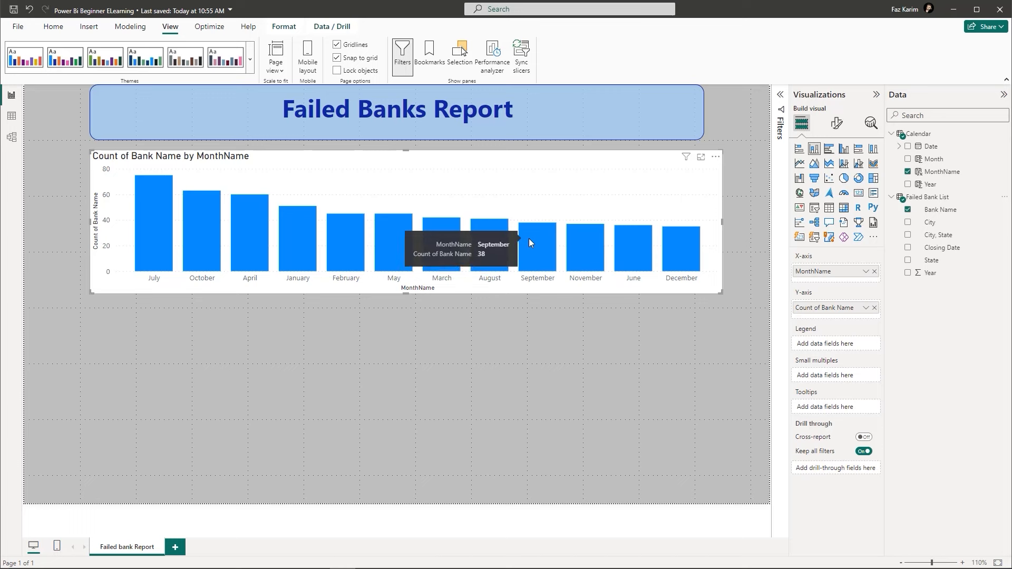
mouse_move(572, 251)
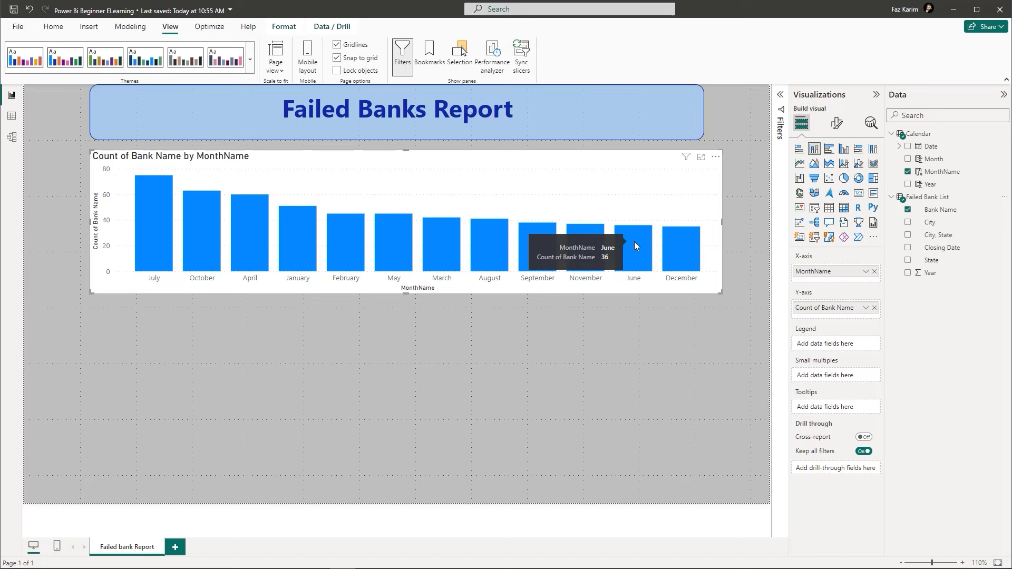
mouse_move(673, 257)
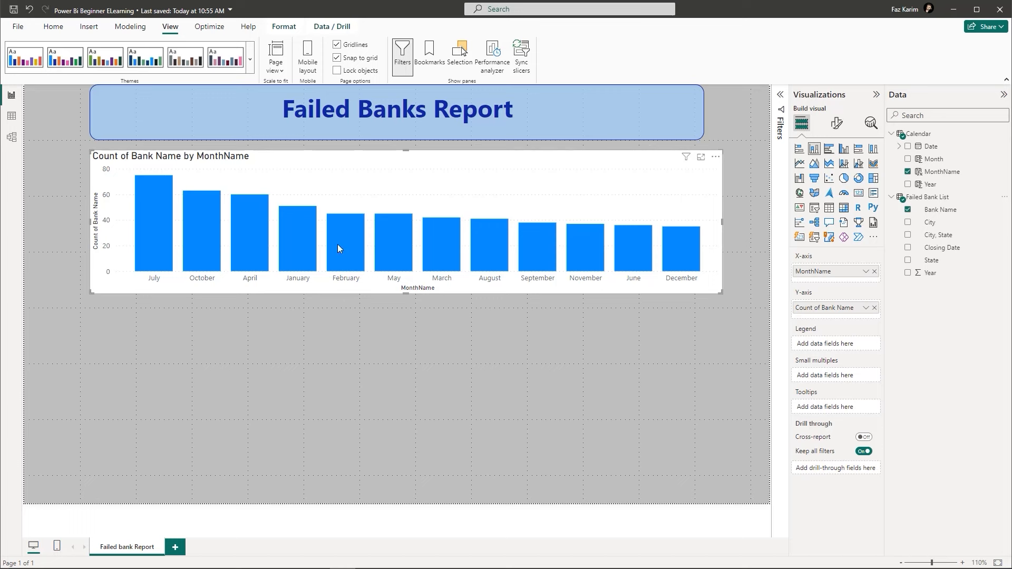
- Sort the column chart's axis by MonthName in ascending order
left_click(715, 158)
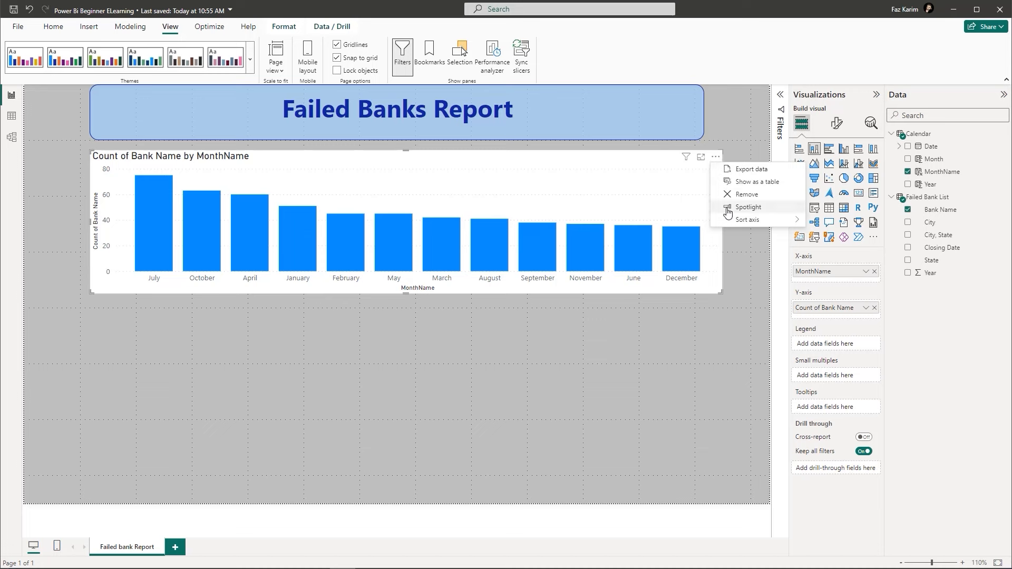
mouse_move(729, 224)
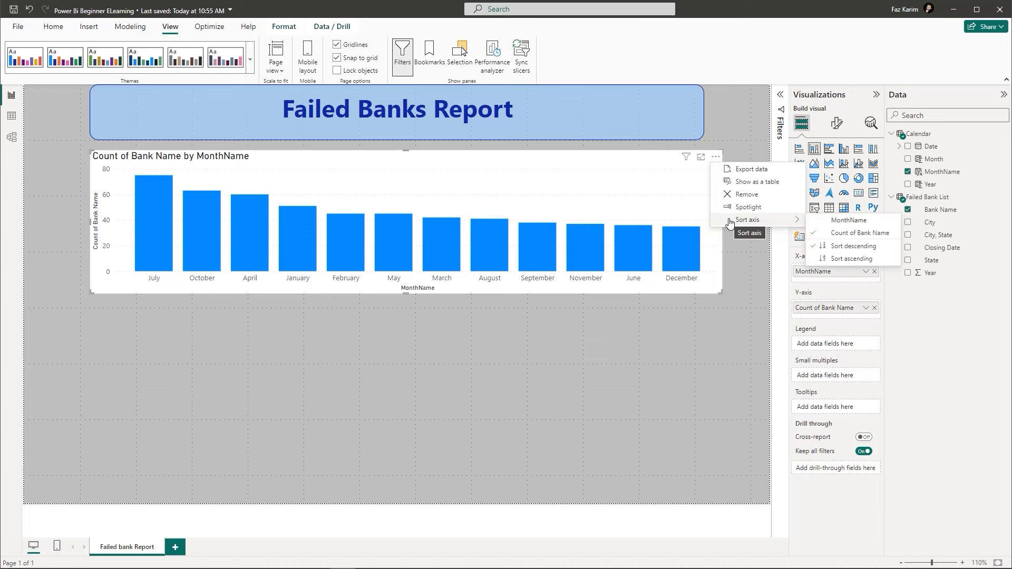
left_click(824, 226)
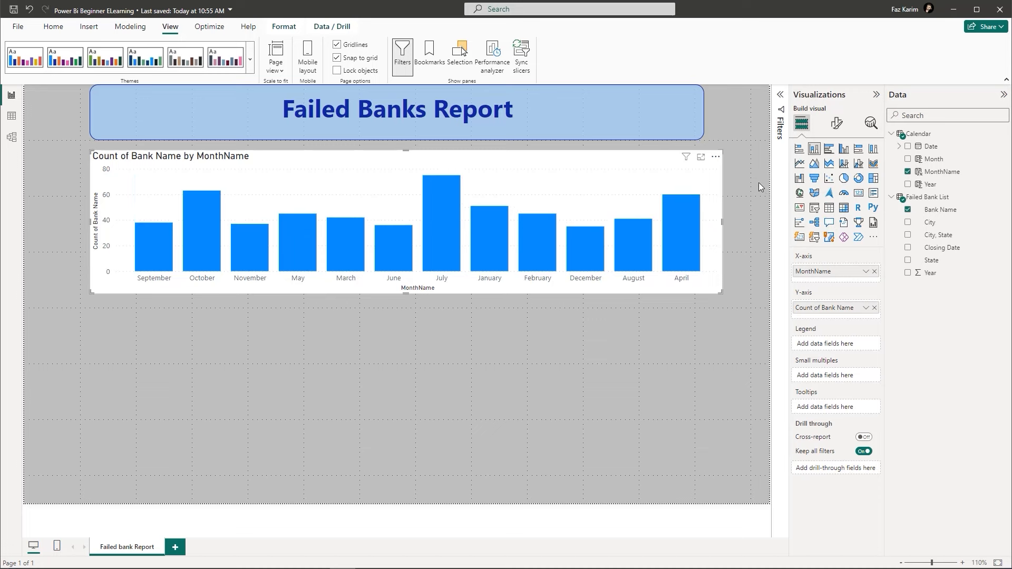
left_click(715, 157)
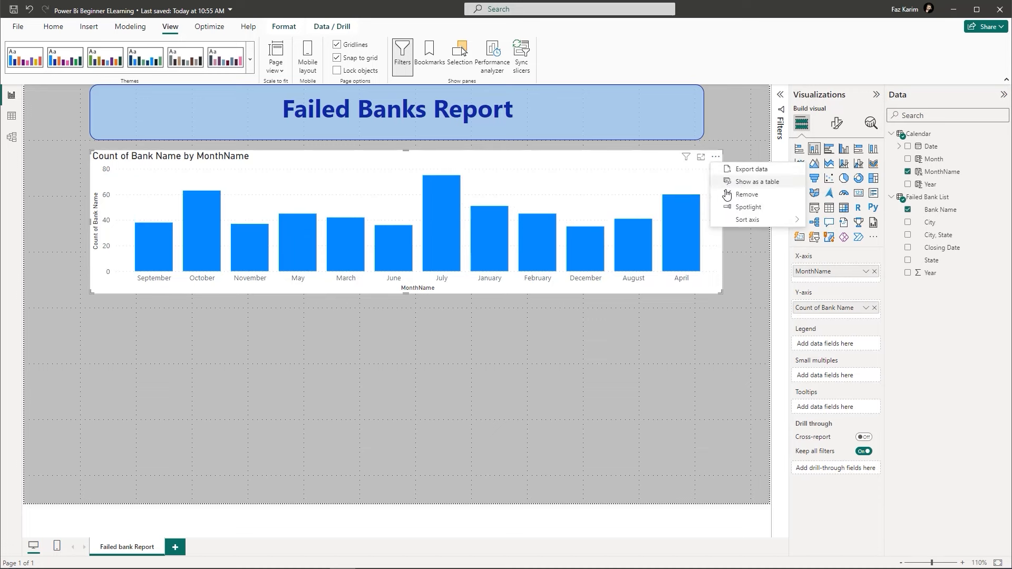
mouse_move(759, 219)
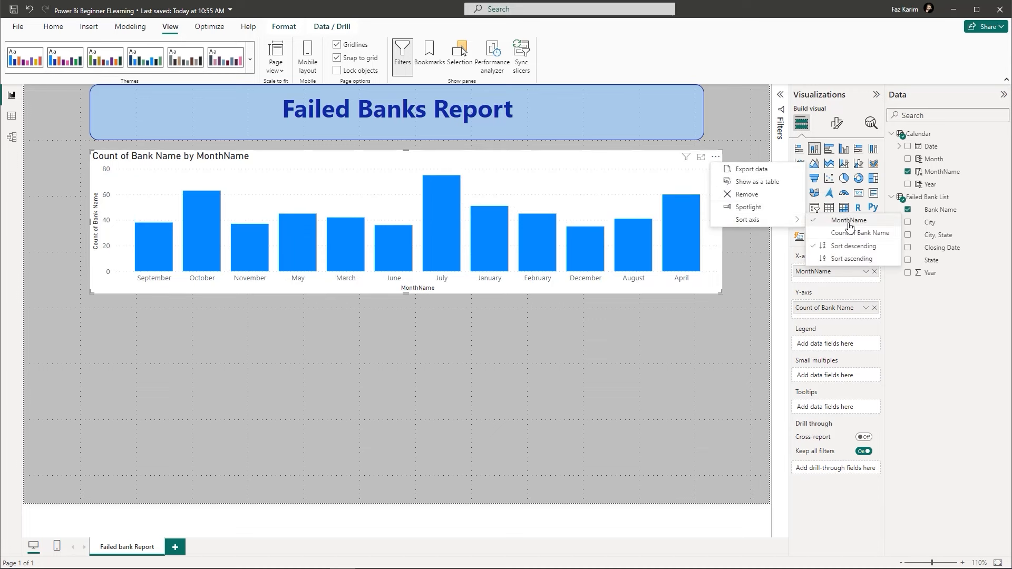
left_click(844, 260)
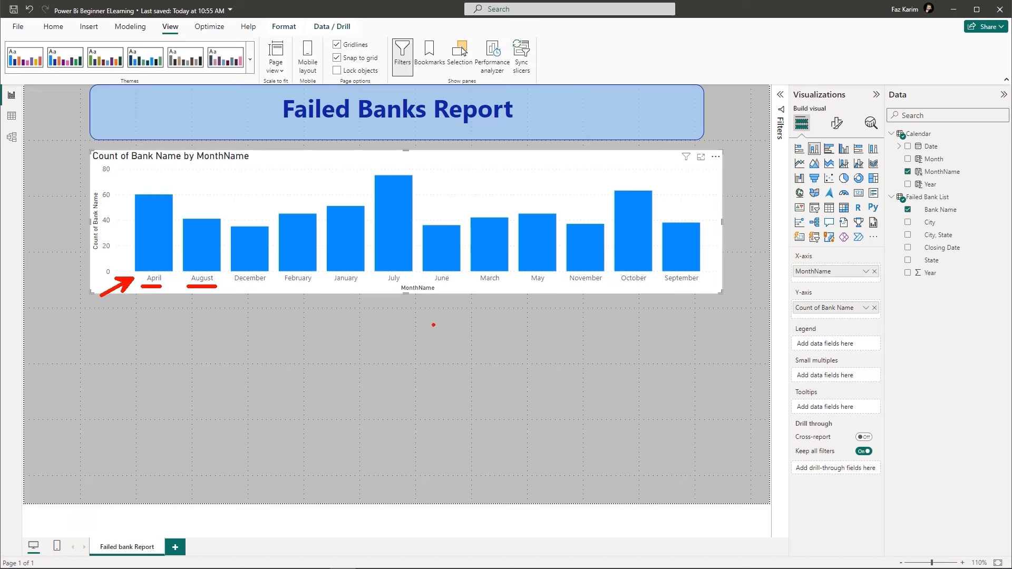
key("Escape")
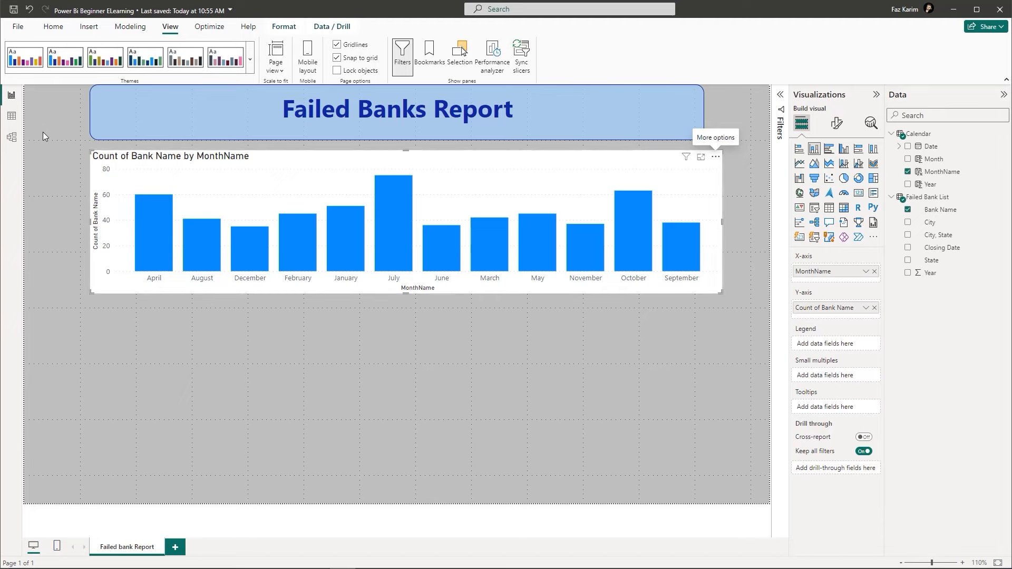
- Set the Calendar table's MonthName column to sort by the Month column
left_click(21, 120)
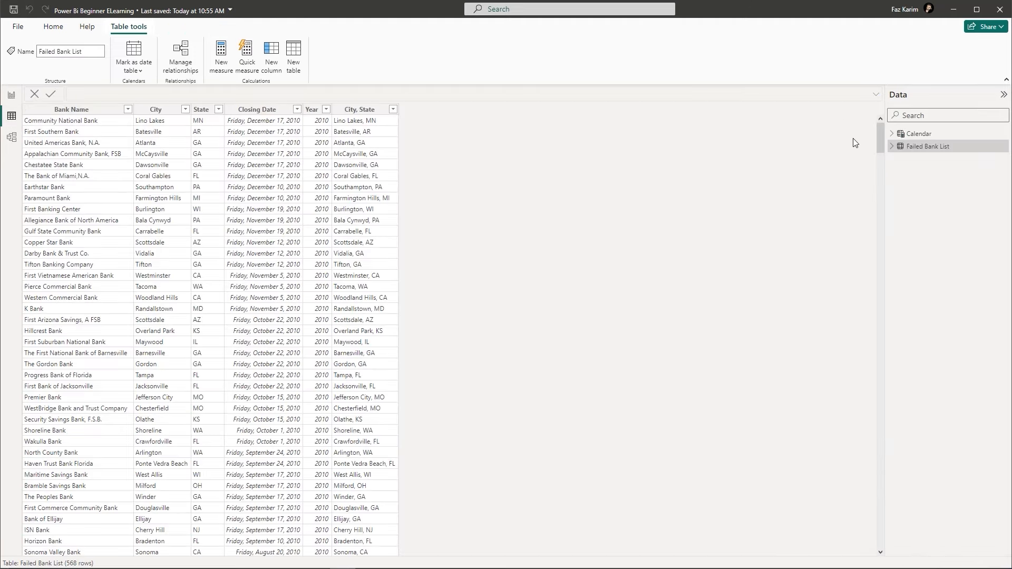
left_click(919, 133)
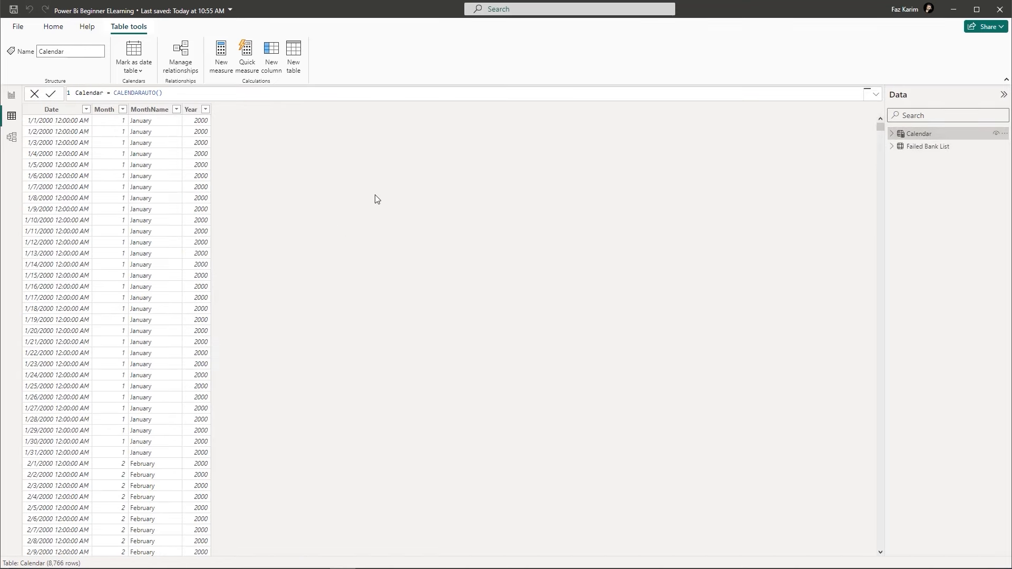
left_click(156, 112)
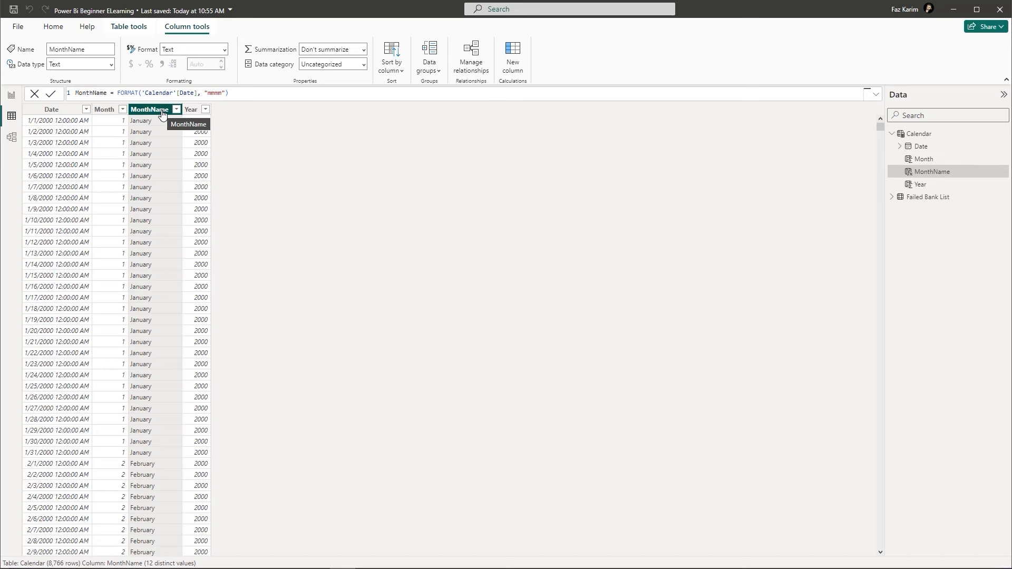
left_click(389, 71)
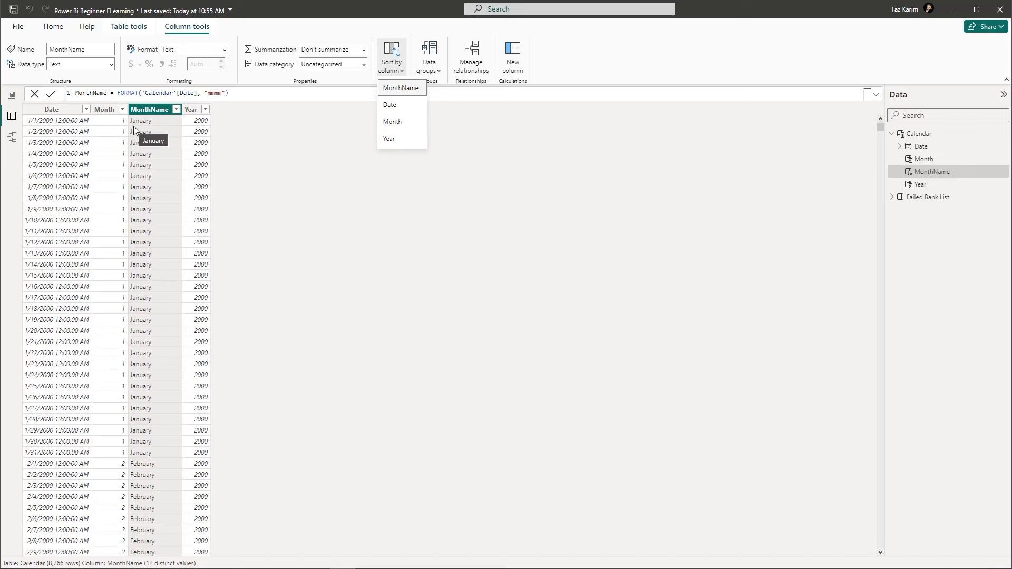
left_click(392, 122)
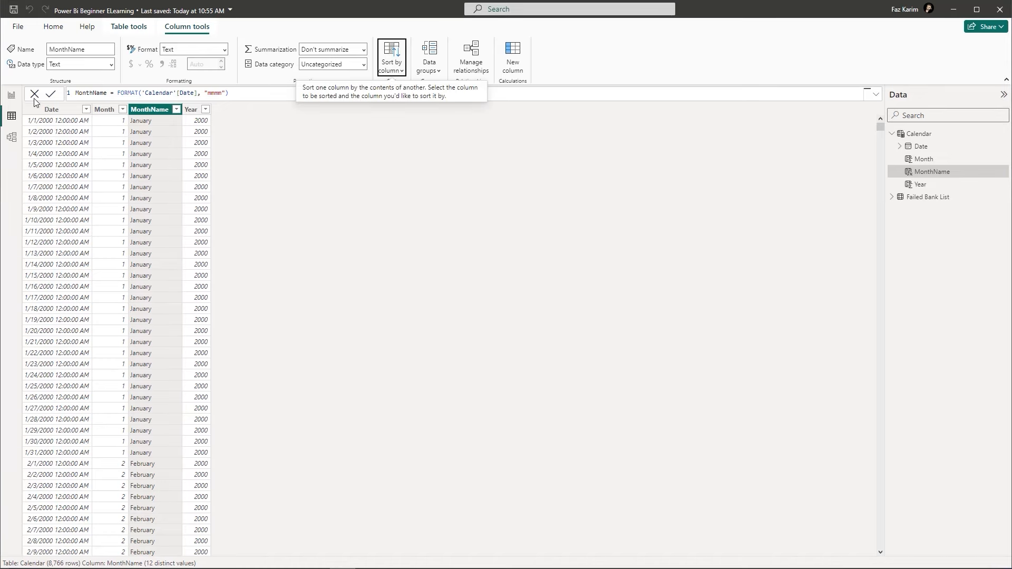
- Return to the report and check the chart's month order and its axis sort settings
left_click(12, 95)
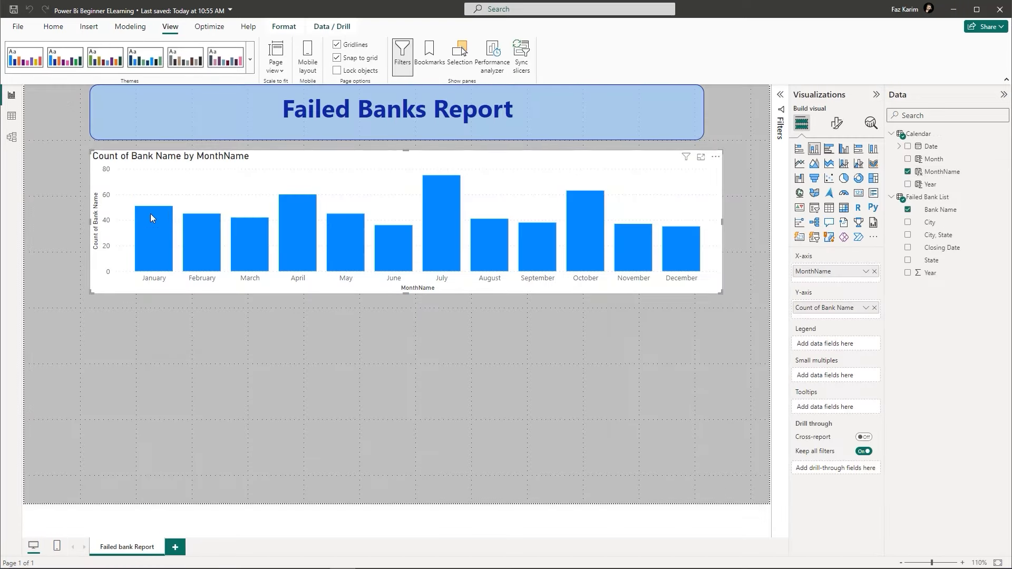
left_click_drag(141, 288, 261, 284)
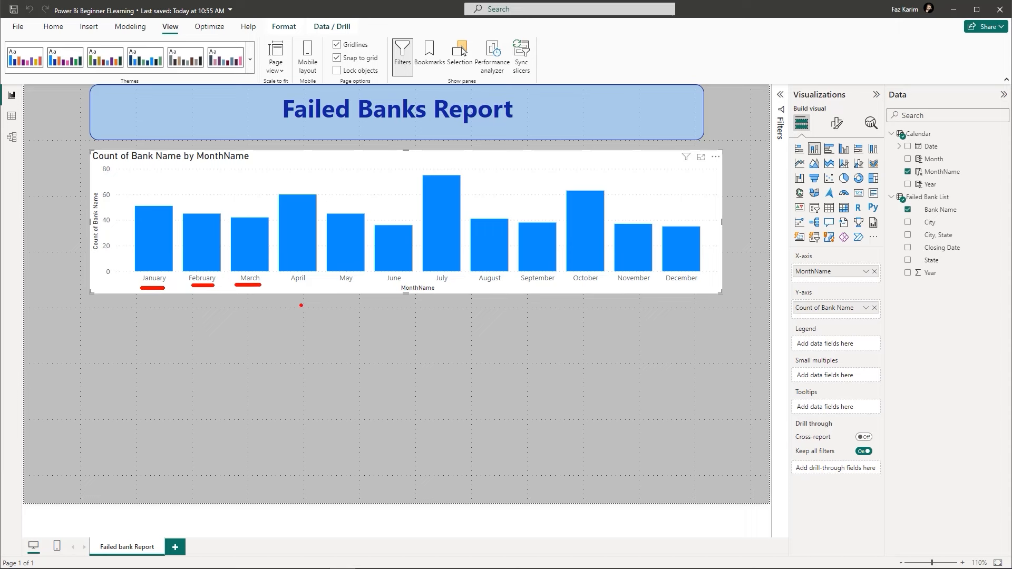
key("Escape")
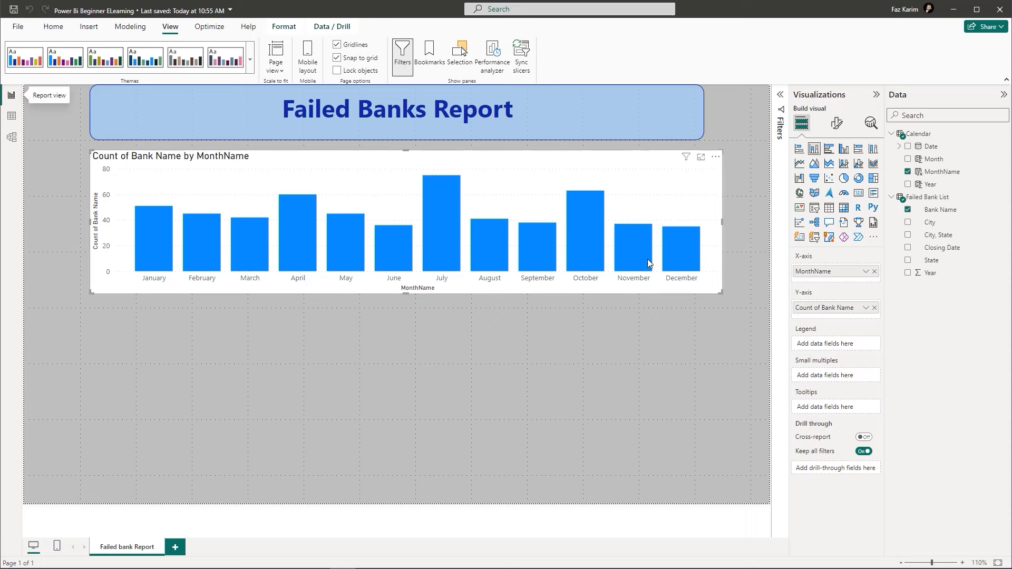
left_click(716, 157)
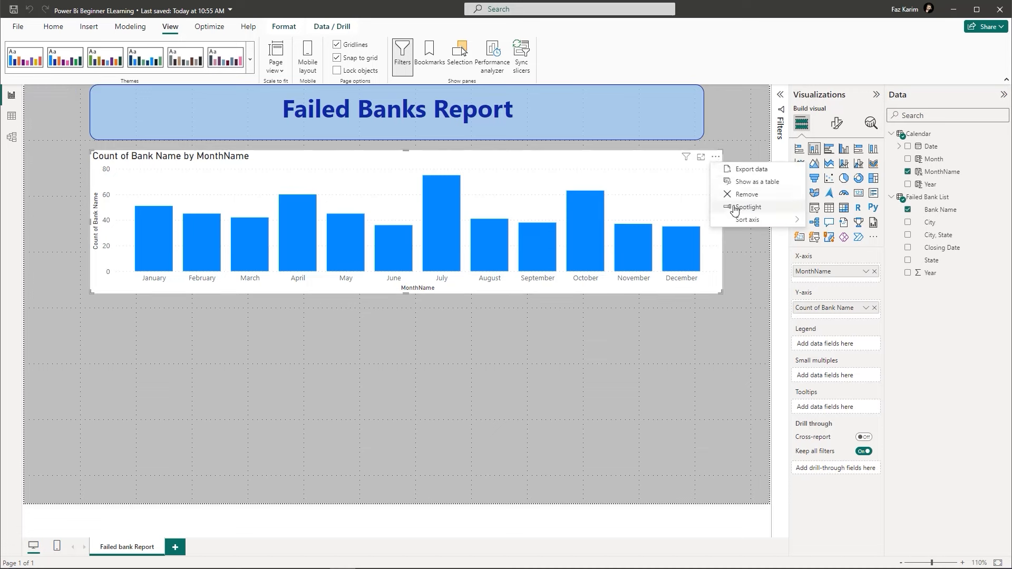
mouse_move(737, 222)
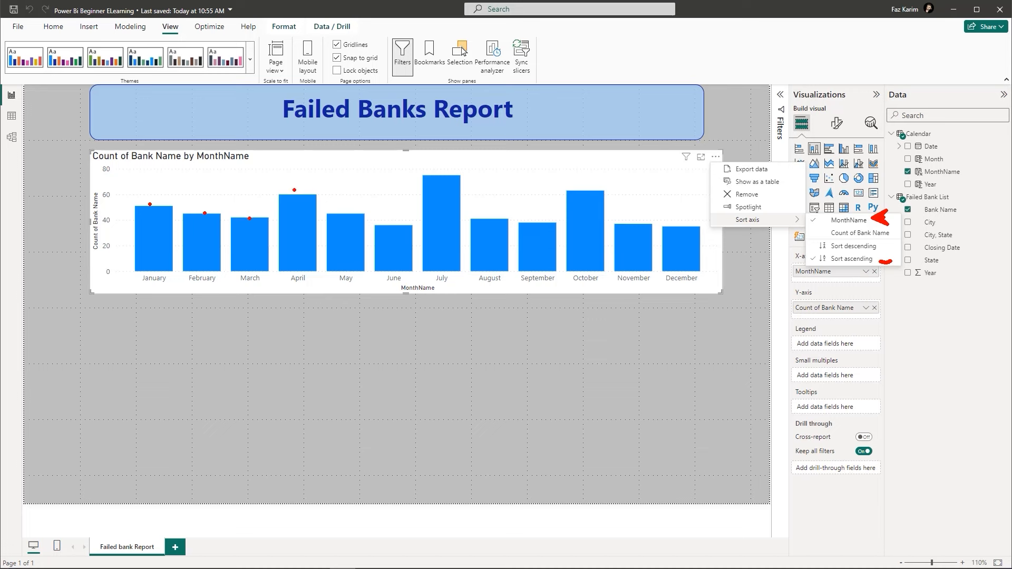
key("Escape")
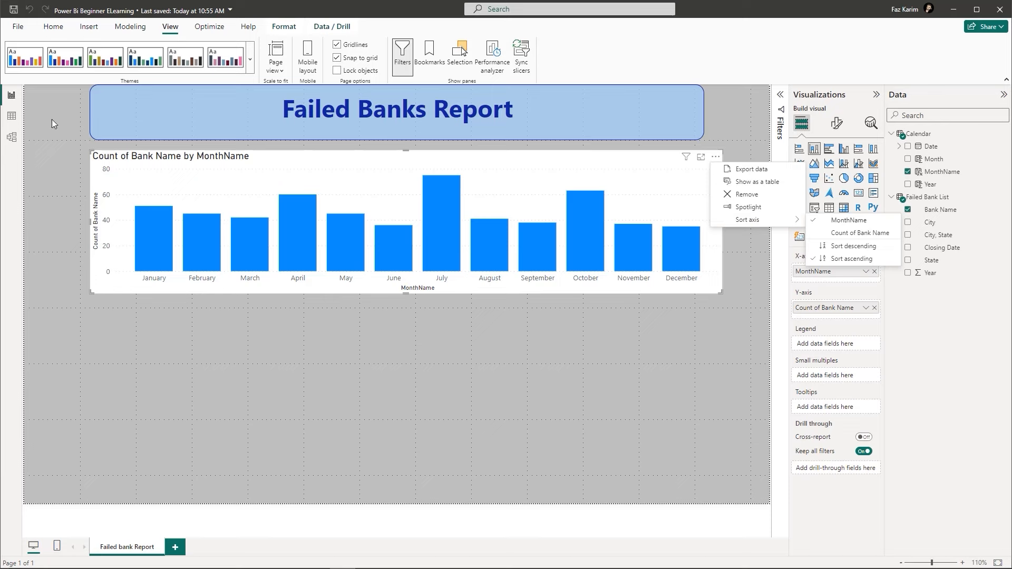
- Review which column the Calendar table's MonthName column is sorted by
left_click(11, 116)
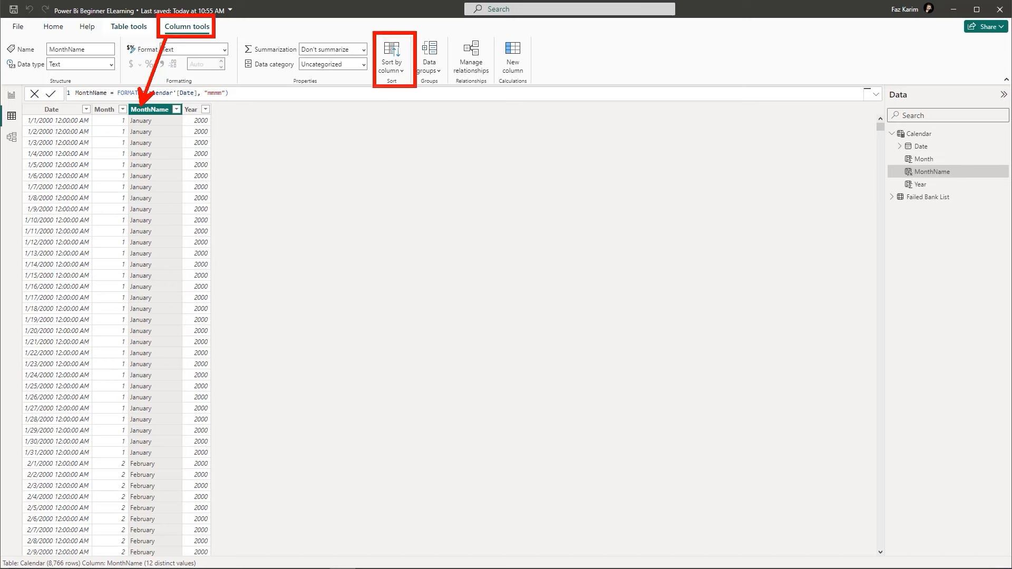
left_click(402, 71)
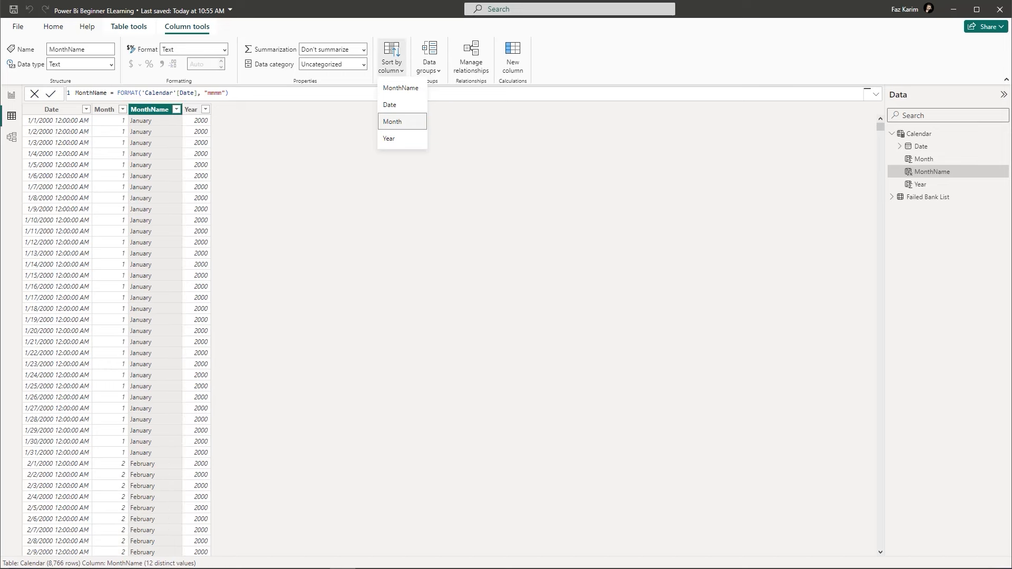
left_click(309, 259)
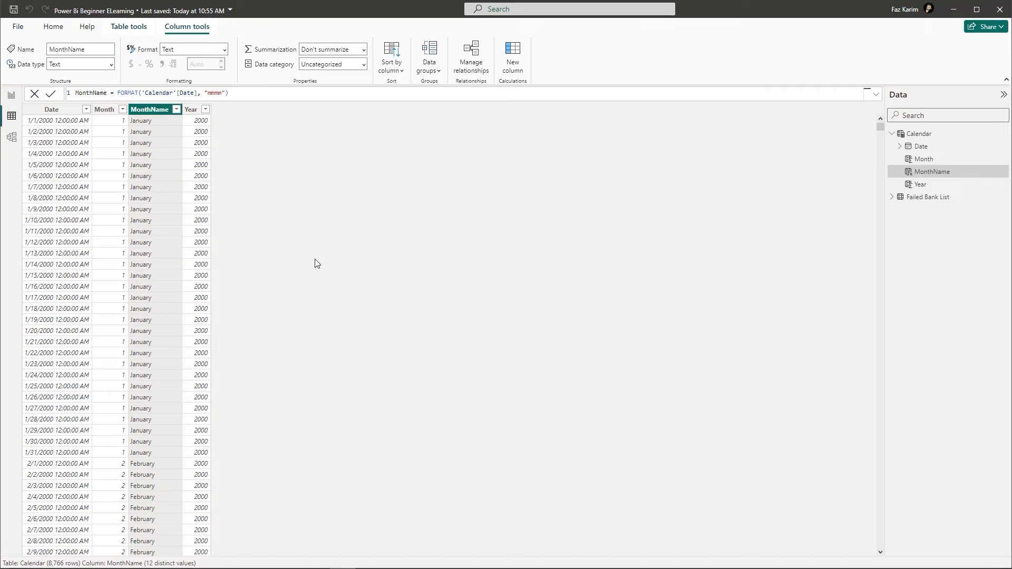
- Return to the report, inspect the monthly bank counts, and widen the column chart slightly beyond the title box's left edge
left_click(11, 95)
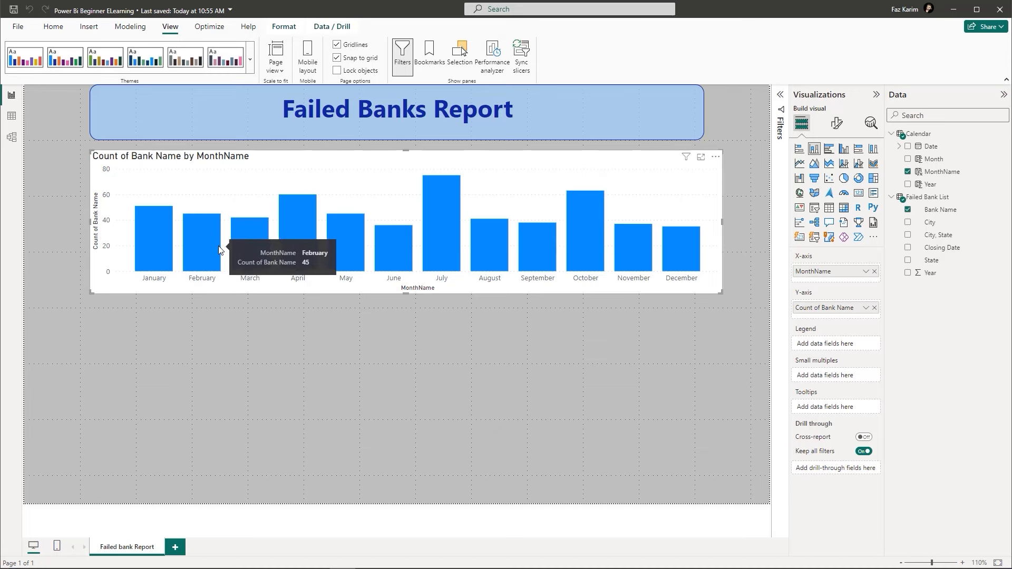
mouse_move(239, 235)
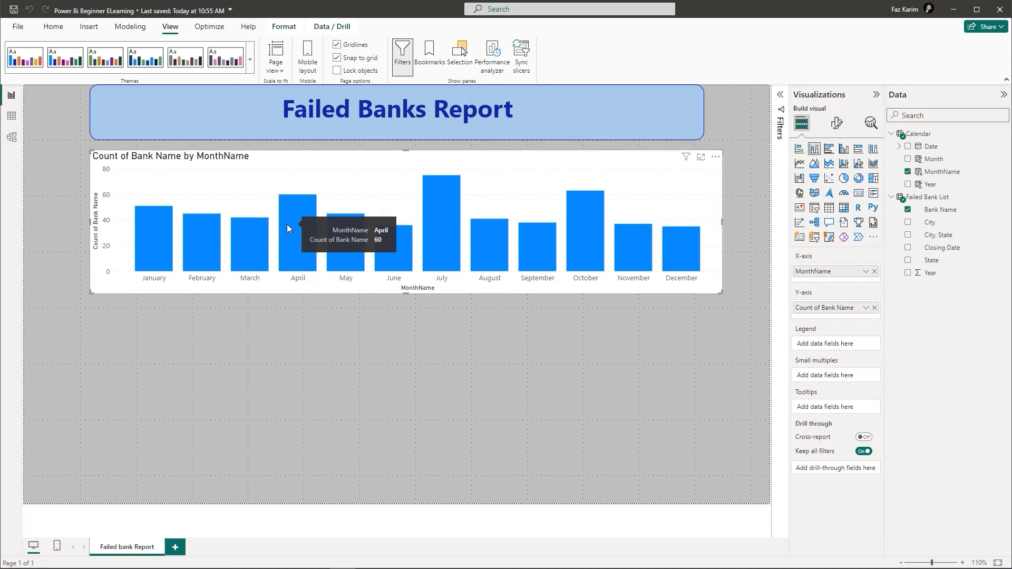
mouse_move(337, 247)
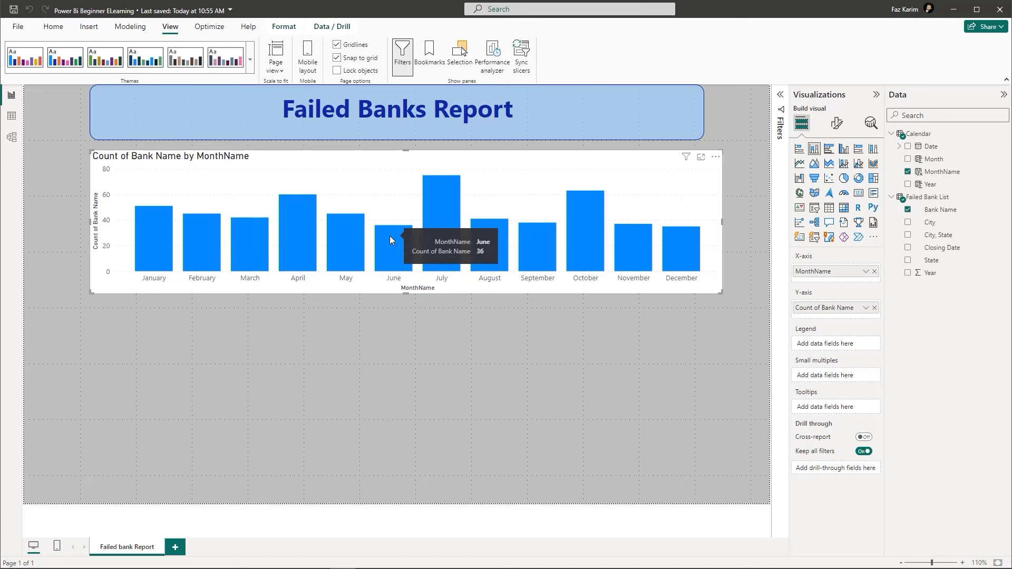
mouse_move(431, 248)
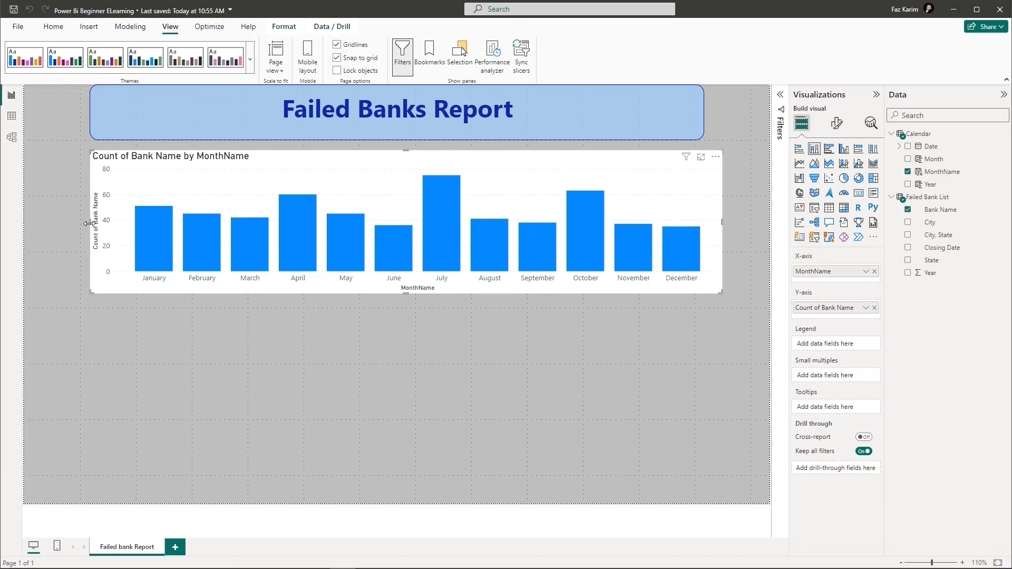
left_click_drag(87, 227, 68, 228)
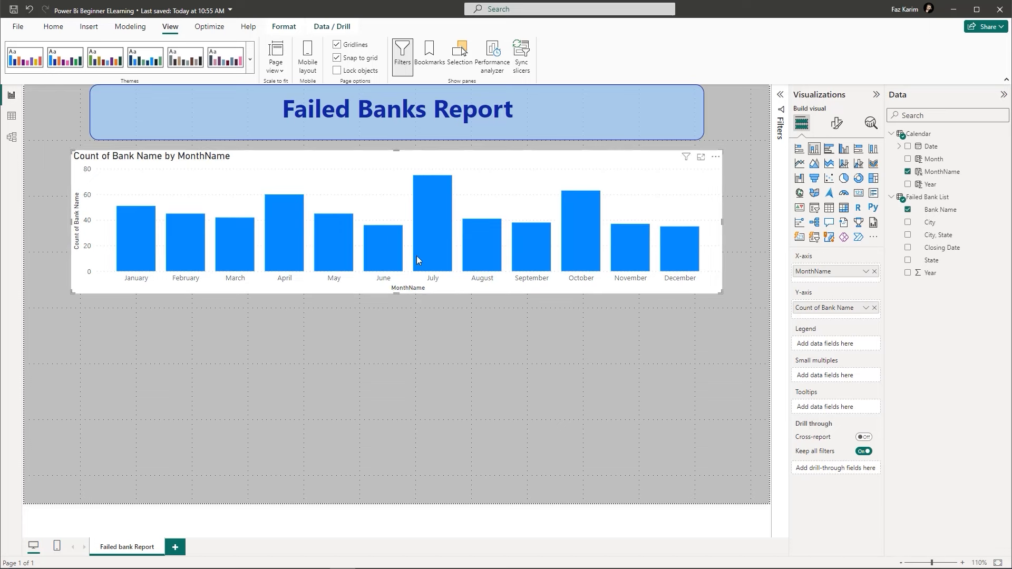
left_click_drag(396, 156, 397, 157)
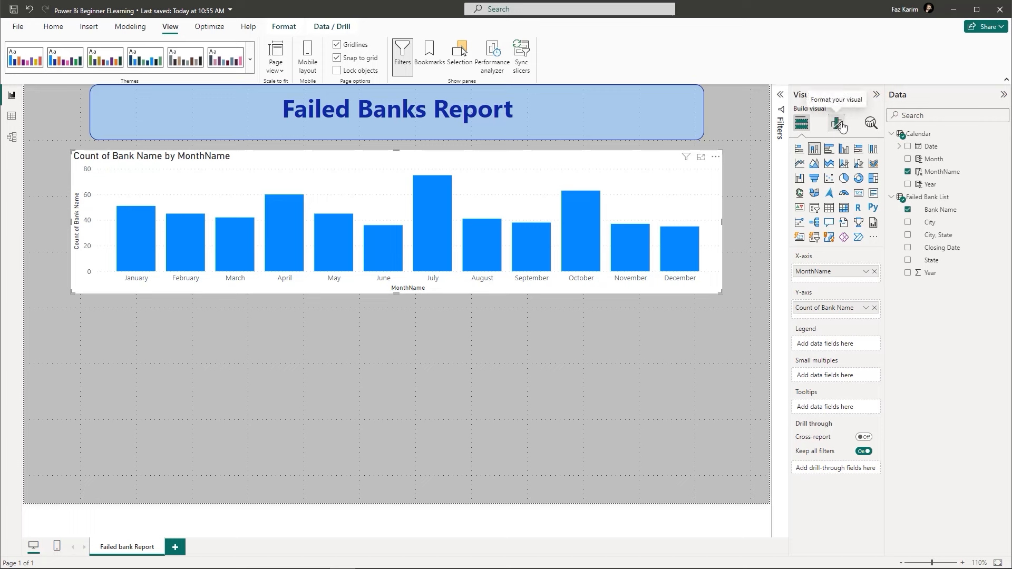
- Set the color of the column chart's X-axis month labels to the dark blue theme color
left_click(758, 231)
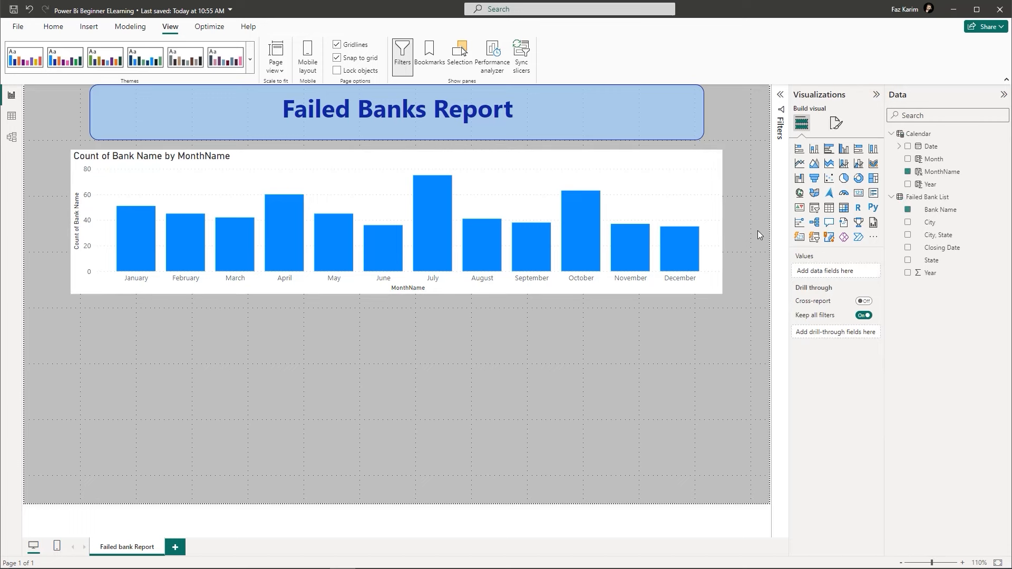
left_click(720, 207)
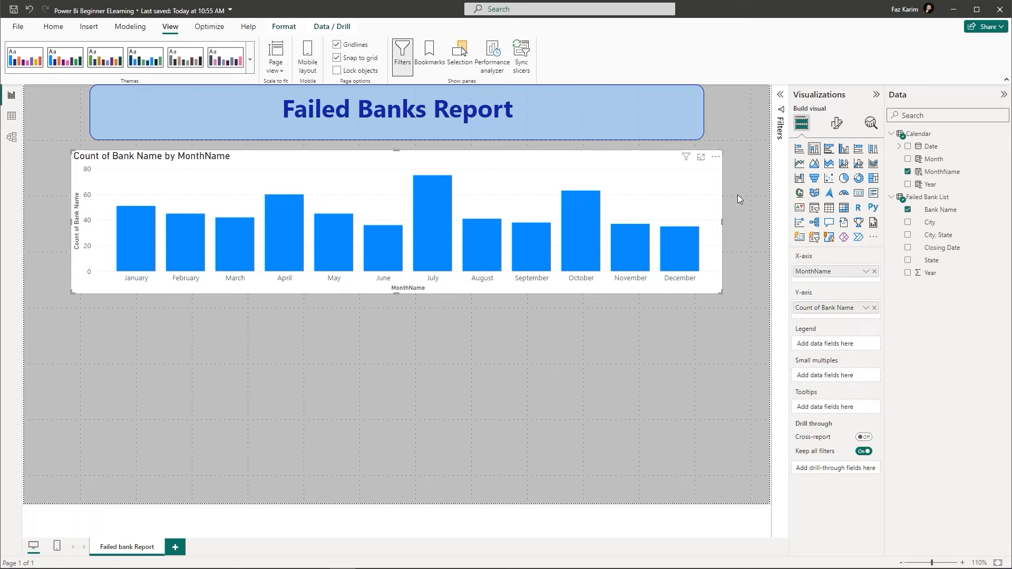
left_click(835, 127)
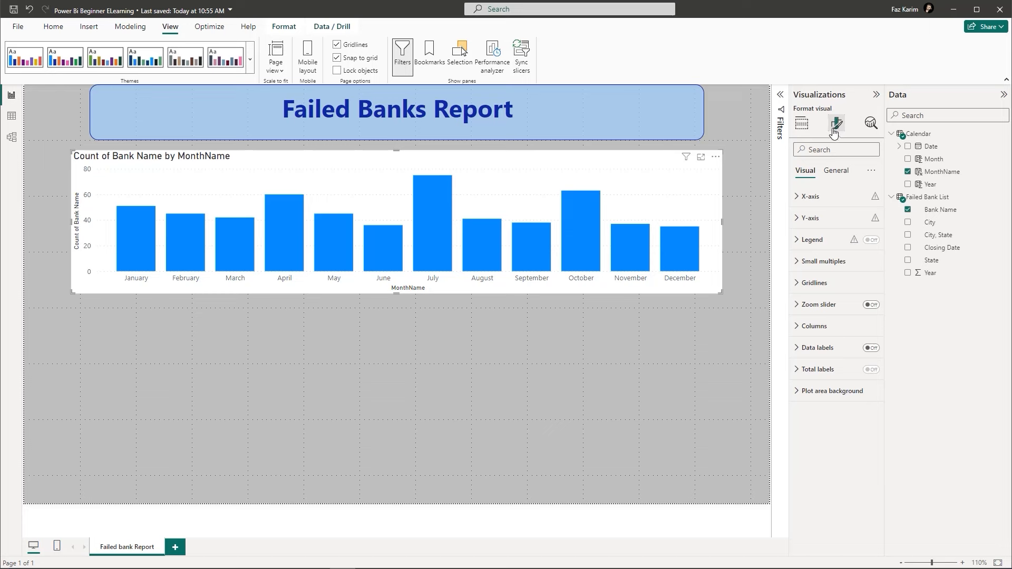
left_click(795, 197)
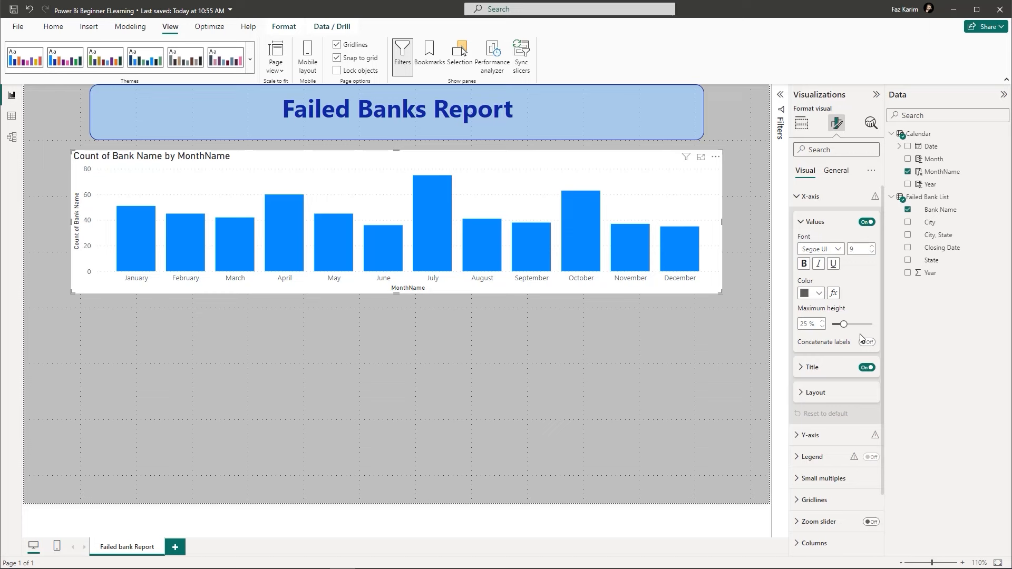
left_click(817, 293)
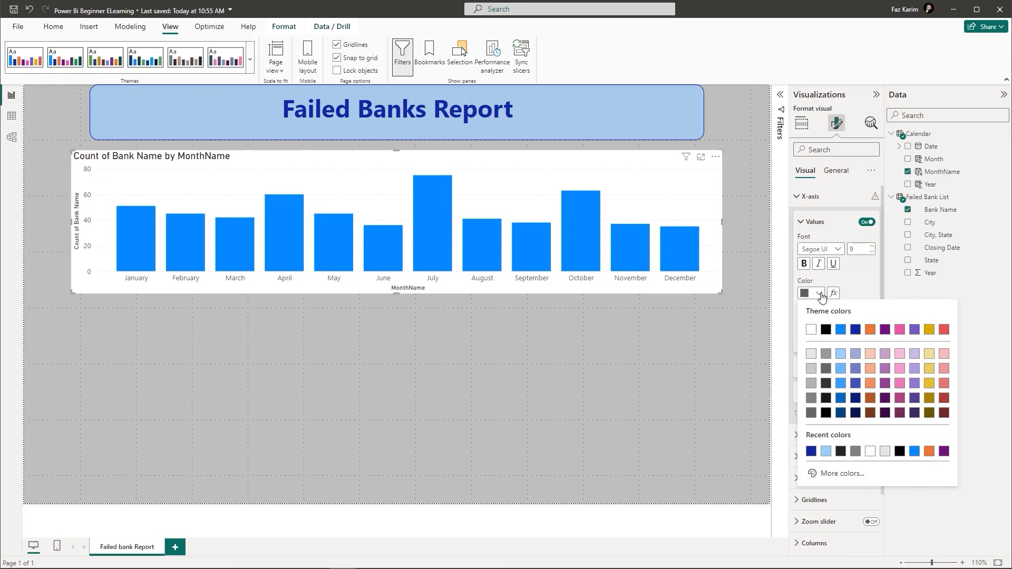
left_click(854, 330)
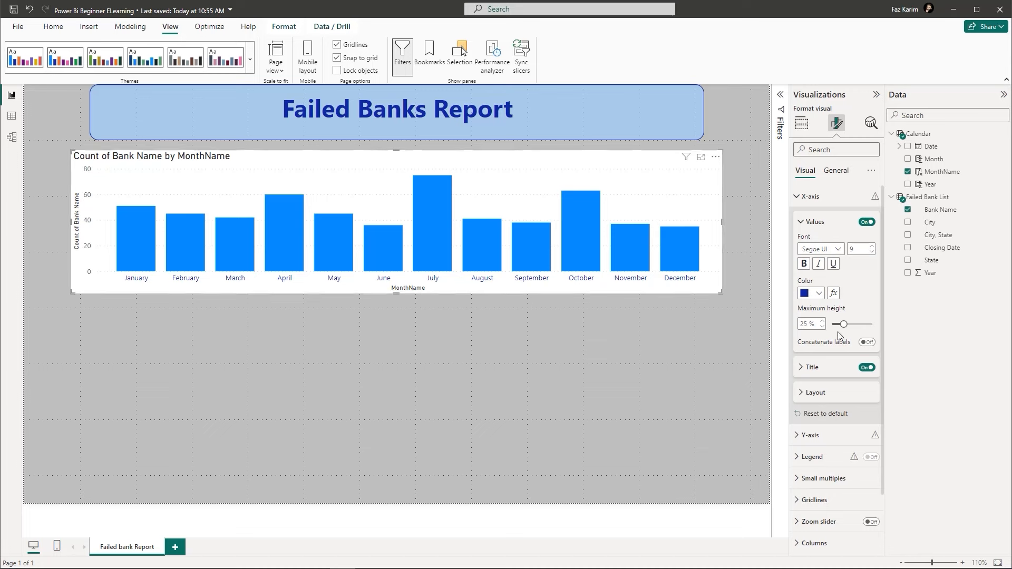
- Set the X-axis labels' maximum height to 29% and switch the axis values off and back on
left_click_drag(843, 324, 847, 325)
left_click(862, 223)
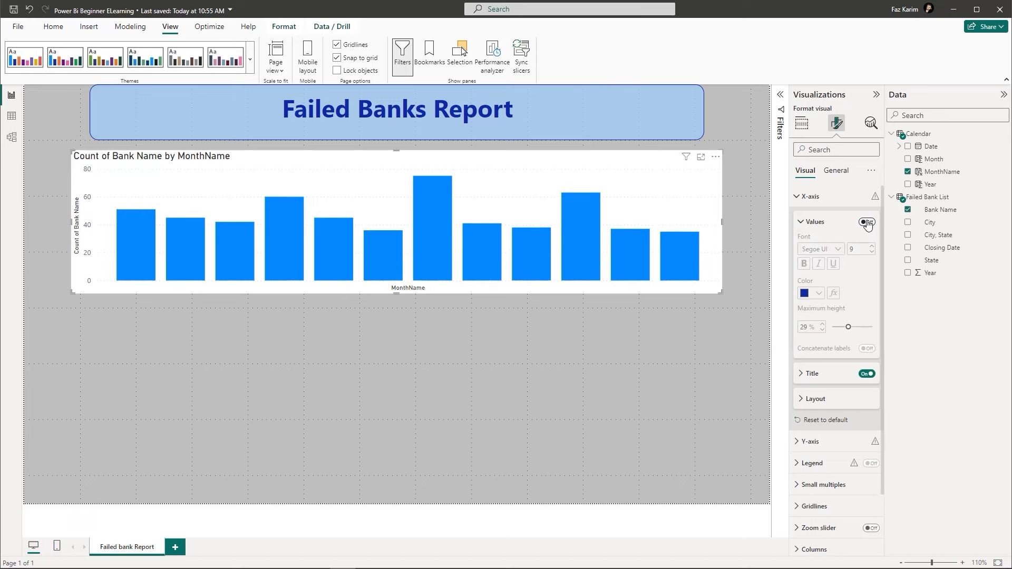
left_click(866, 223)
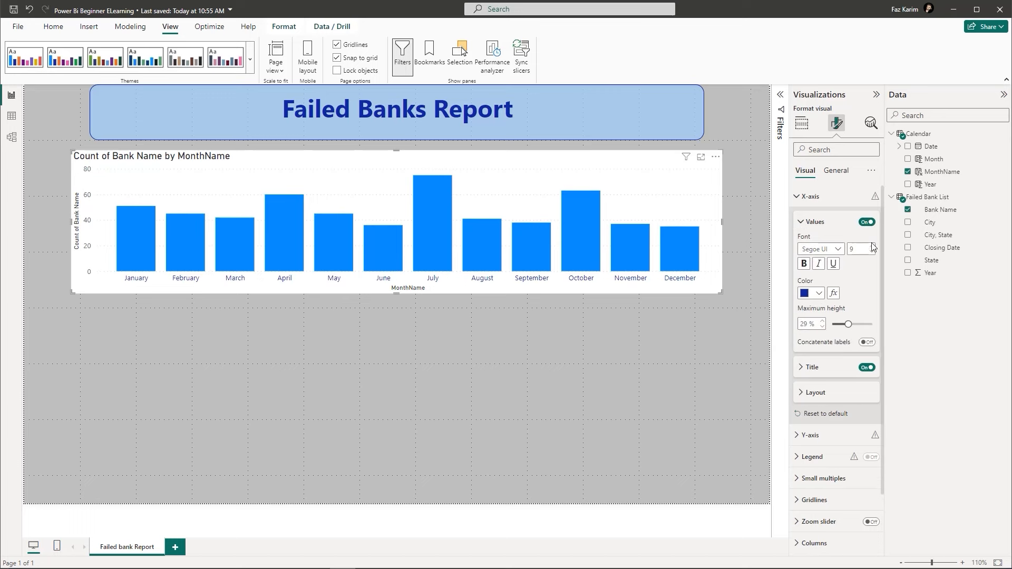
- Increase the X-axis label font size to 12 and extend the column chart's height slightly downward
left_click(873, 247)
left_click(872, 247)
left_click_drag(396, 299, 397, 323)
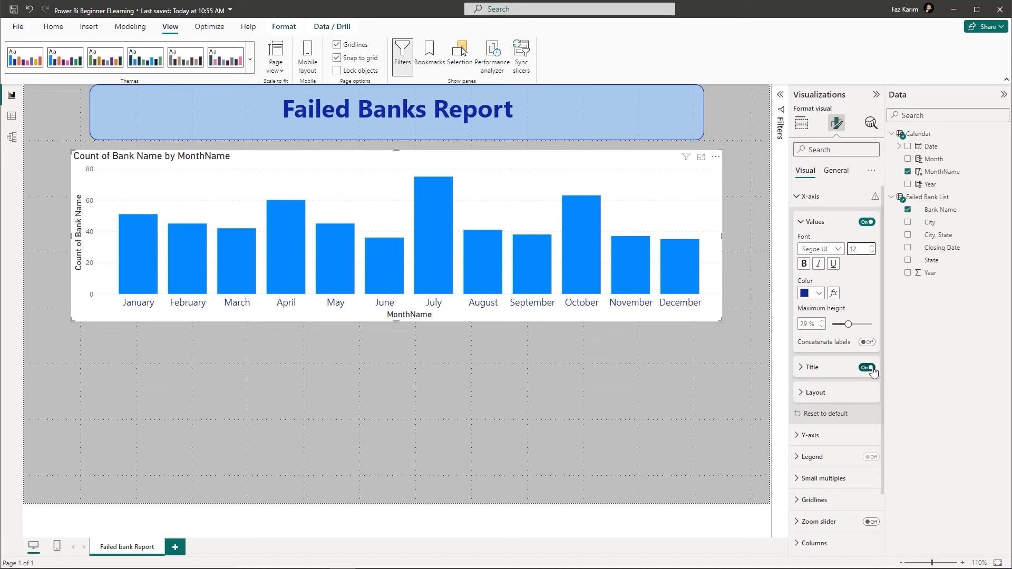
- Open the column chart's X-axis title settings
left_click(844, 367)
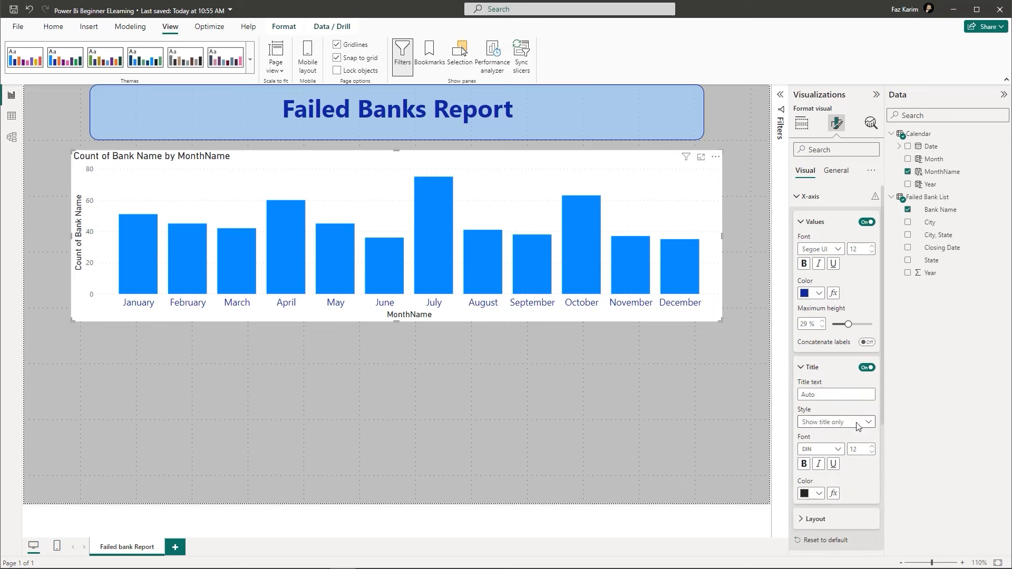
- Turn off the X-axis title of the bank count by month column chart
left_click(867, 369)
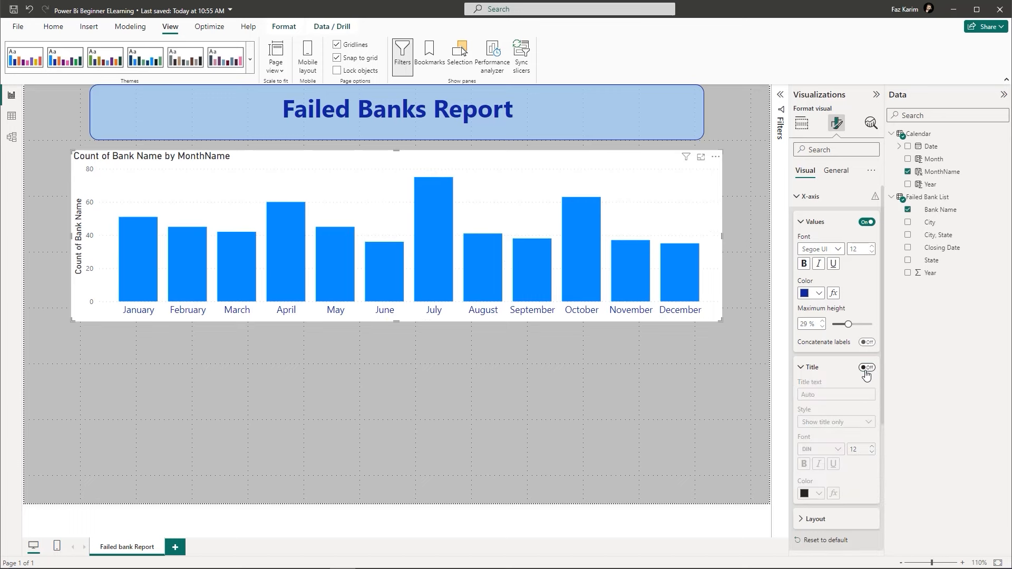
left_click(801, 369)
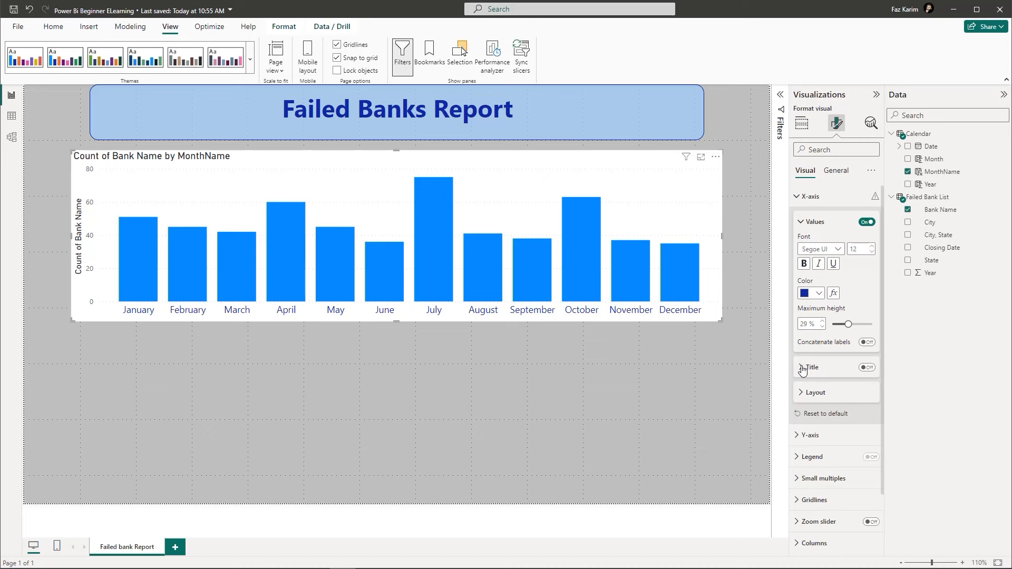
left_click(803, 393)
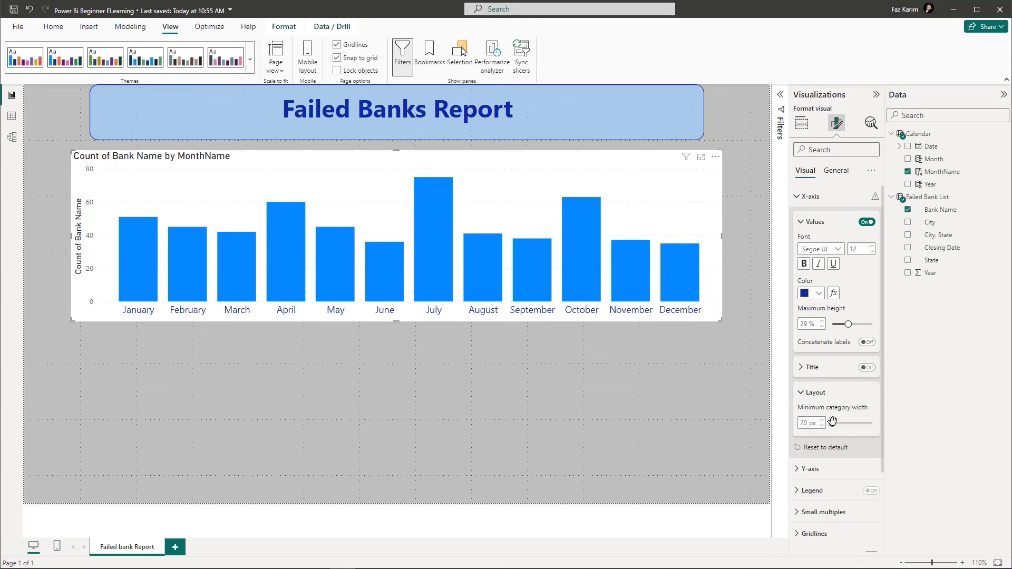
left_click(801, 393)
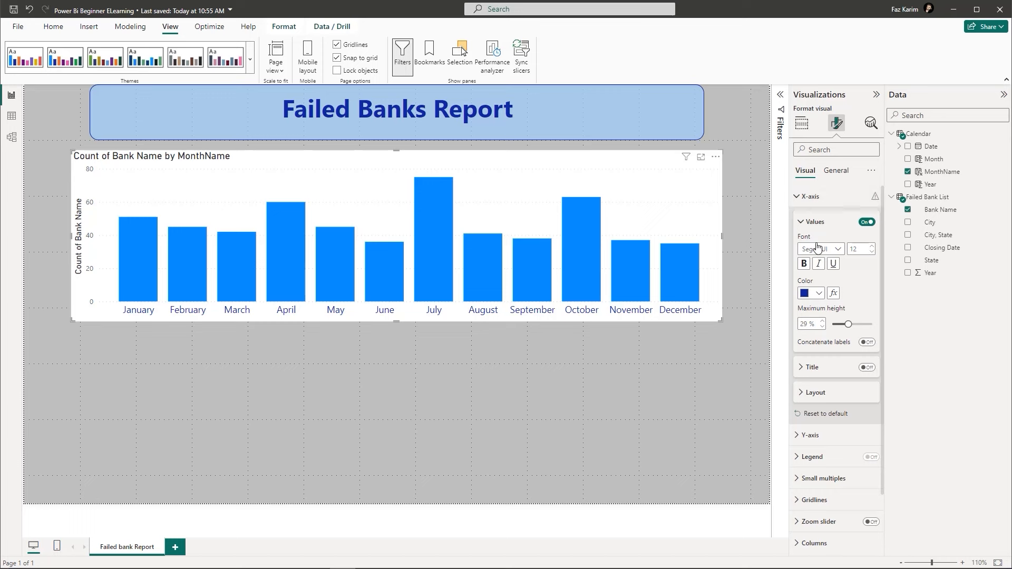
left_click(805, 197)
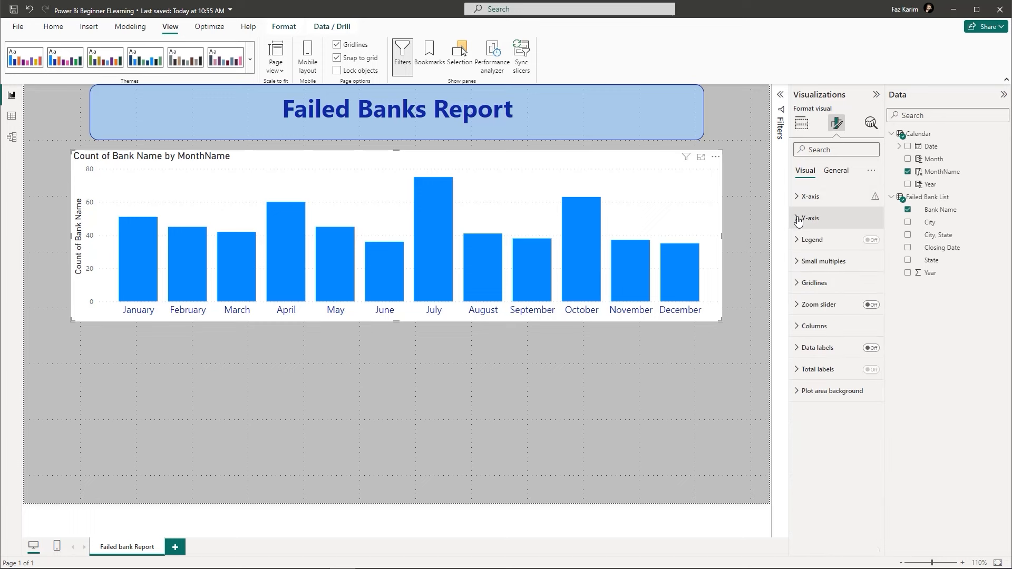
- Format the chart's Y-axis values in the dark blue theme color with a font size of 12
left_click(799, 219)
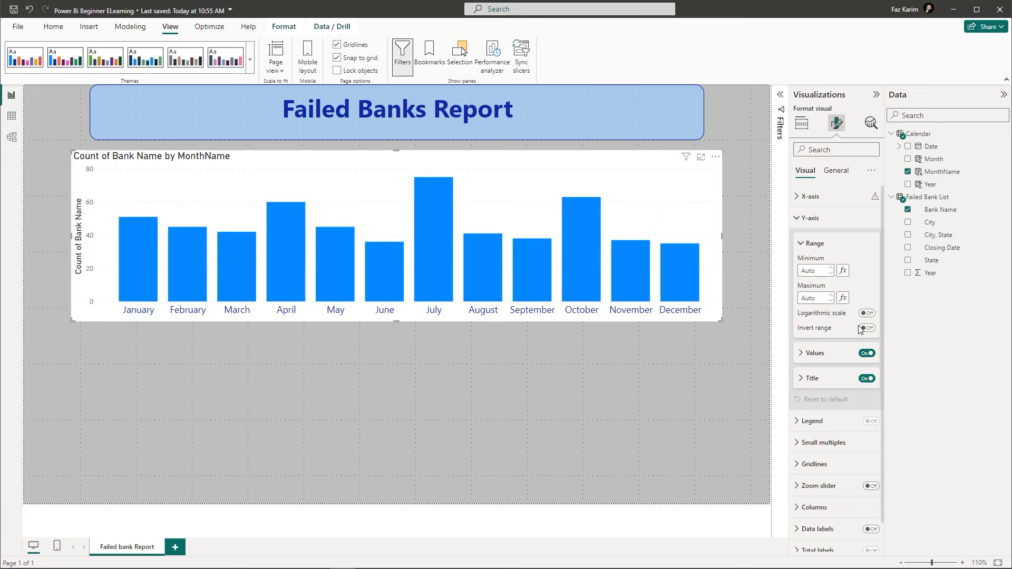
left_click(806, 354)
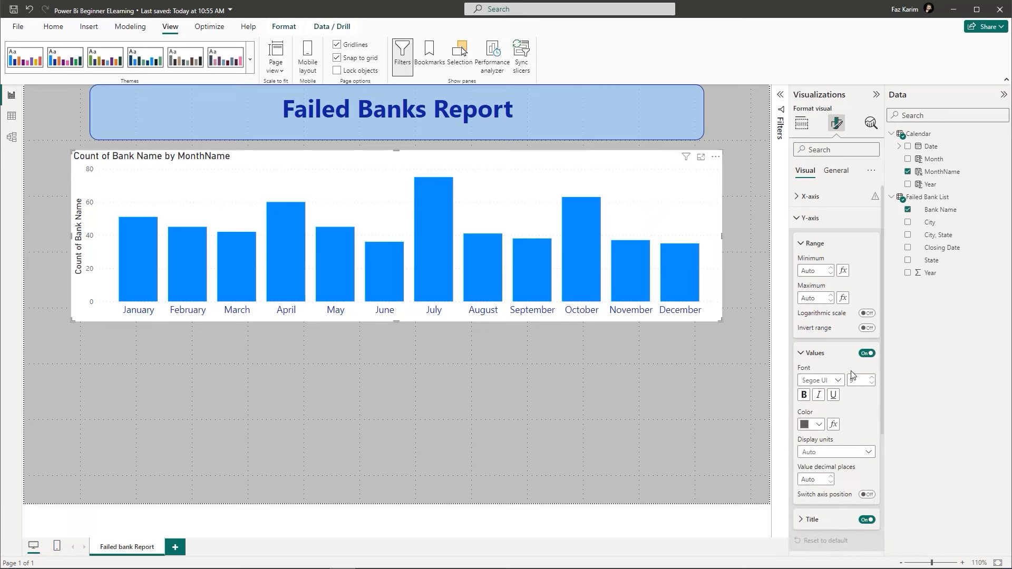
left_click(818, 424)
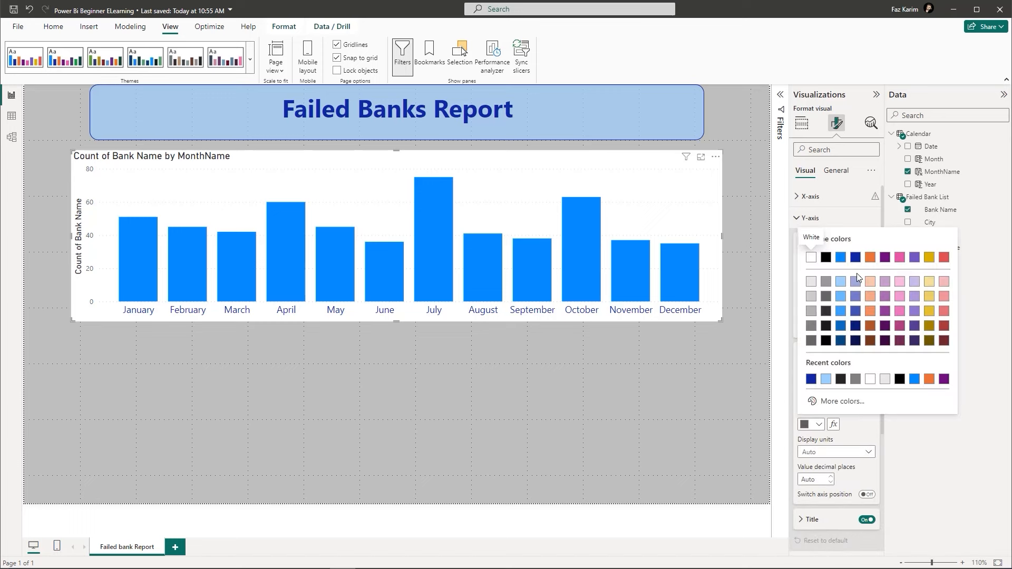
left_click(855, 258)
left_click(871, 378)
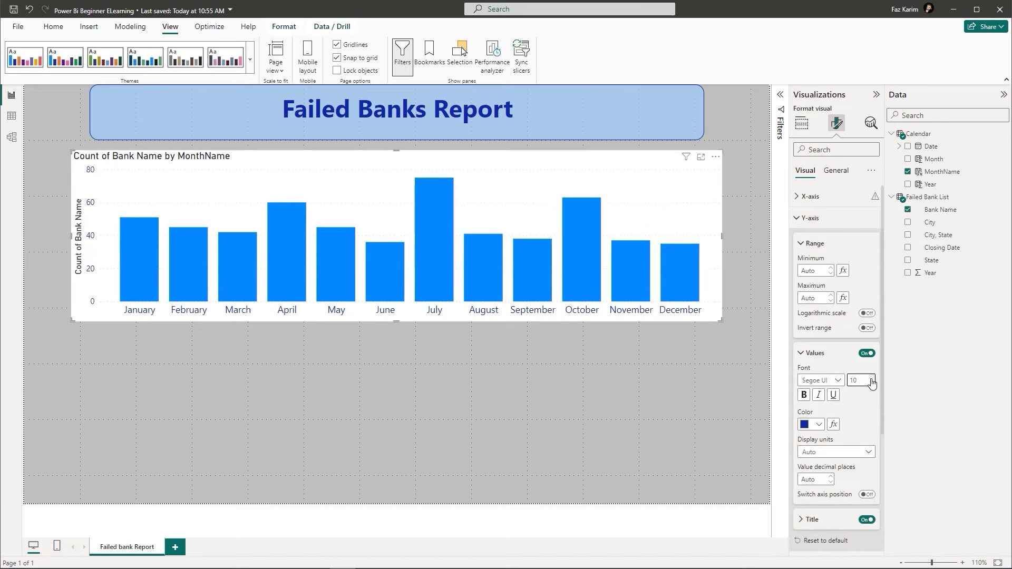
left_click(871, 378)
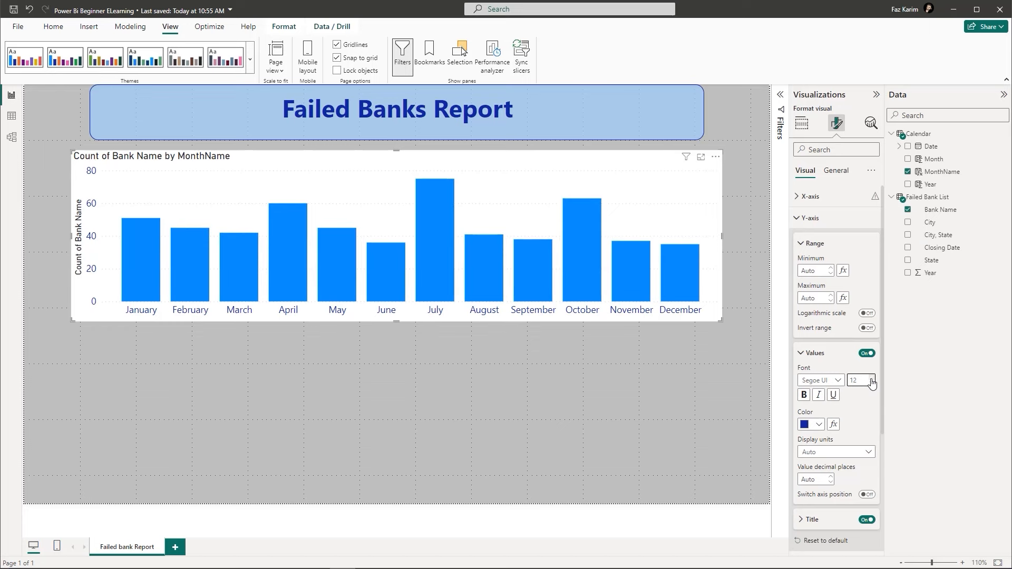
left_click(813, 356)
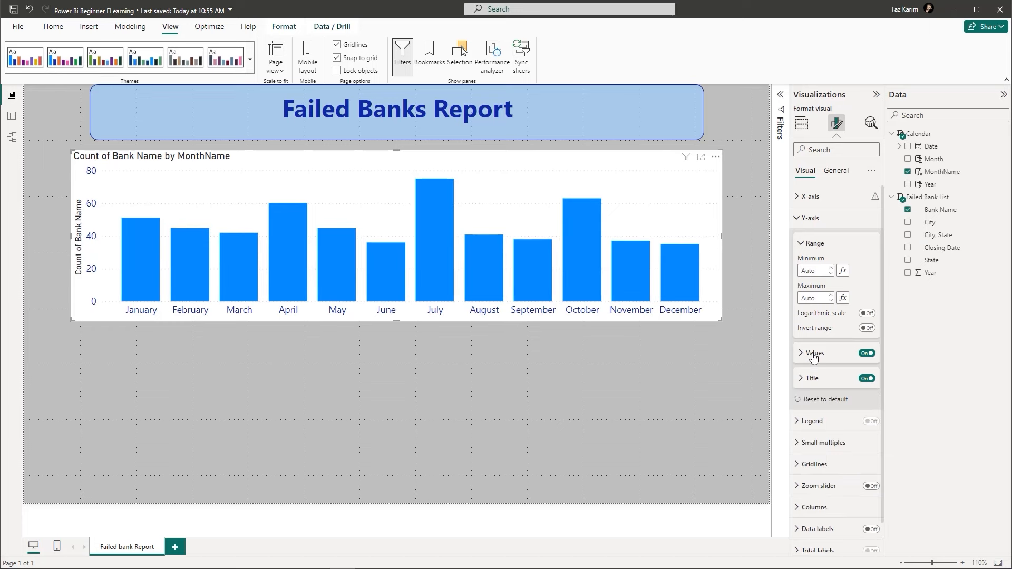
left_click(794, 221)
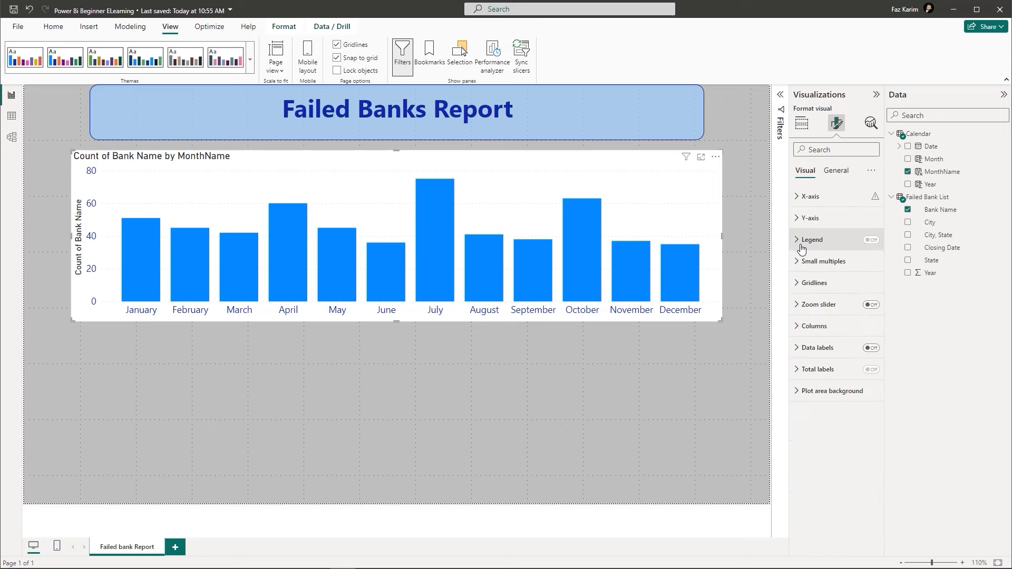
- Set the chart's horizontal gridline style to Solid and switch the horizontal gridlines off
left_click(822, 284)
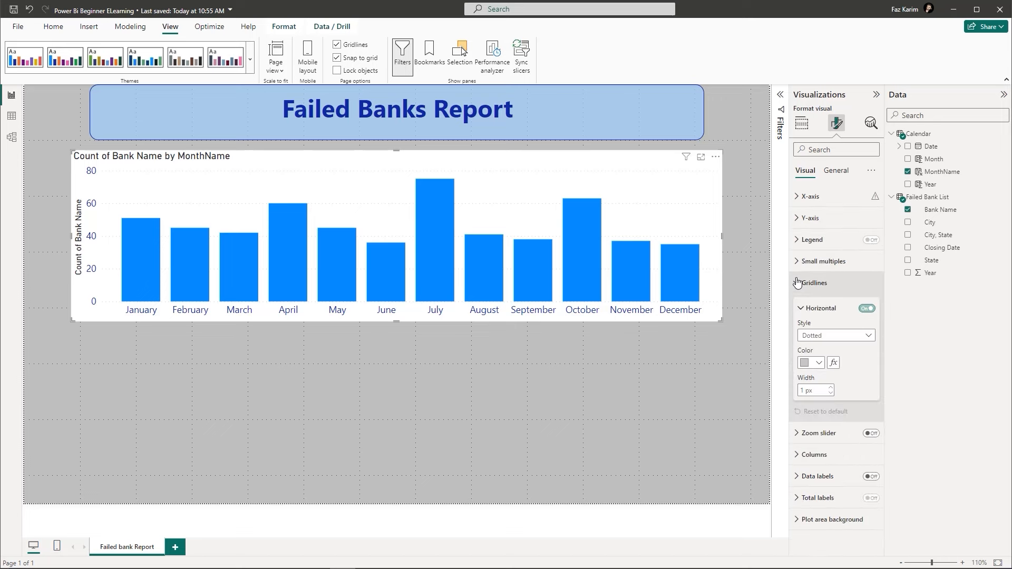
left_click(854, 336)
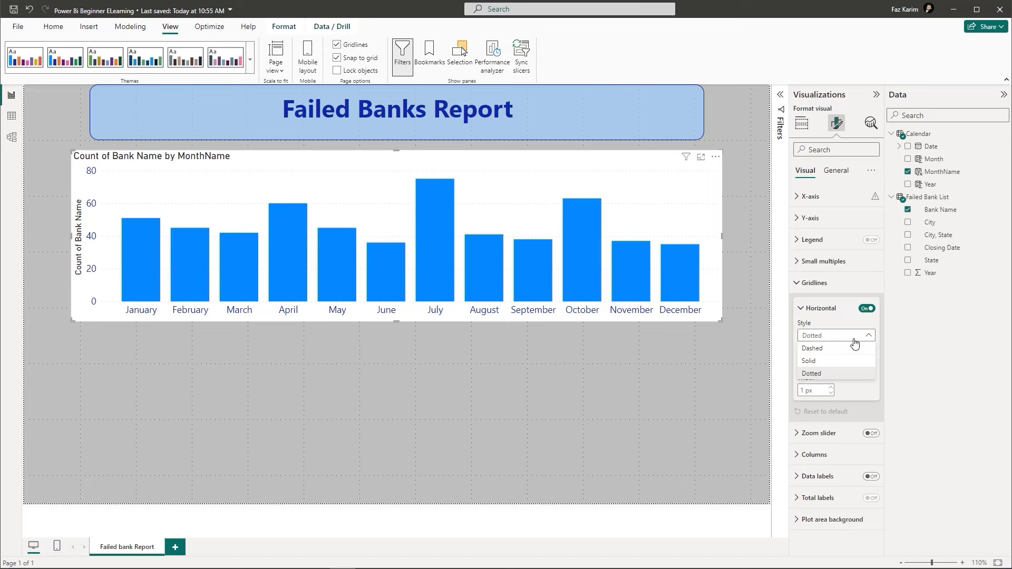
left_click(831, 361)
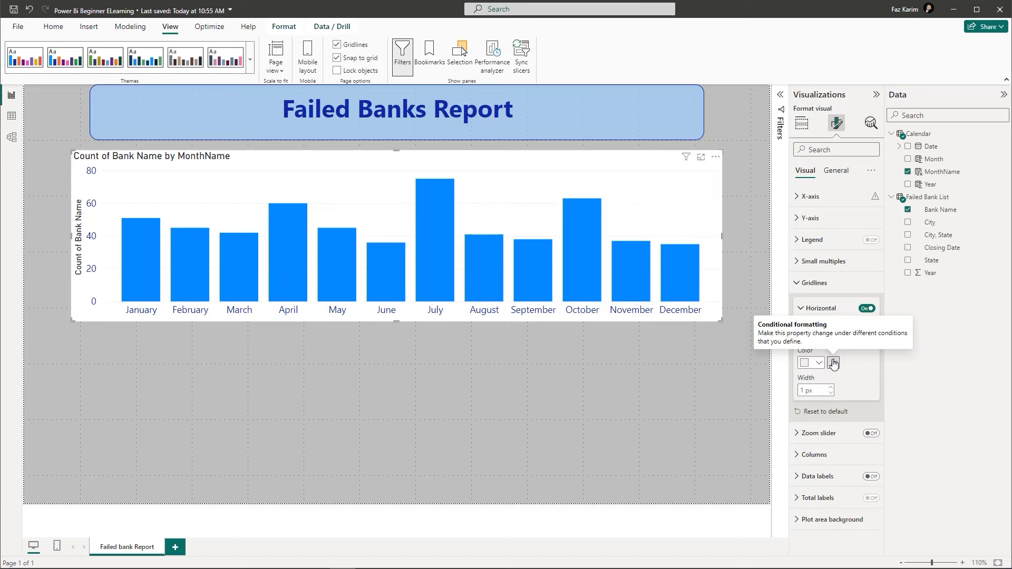
left_click(864, 308)
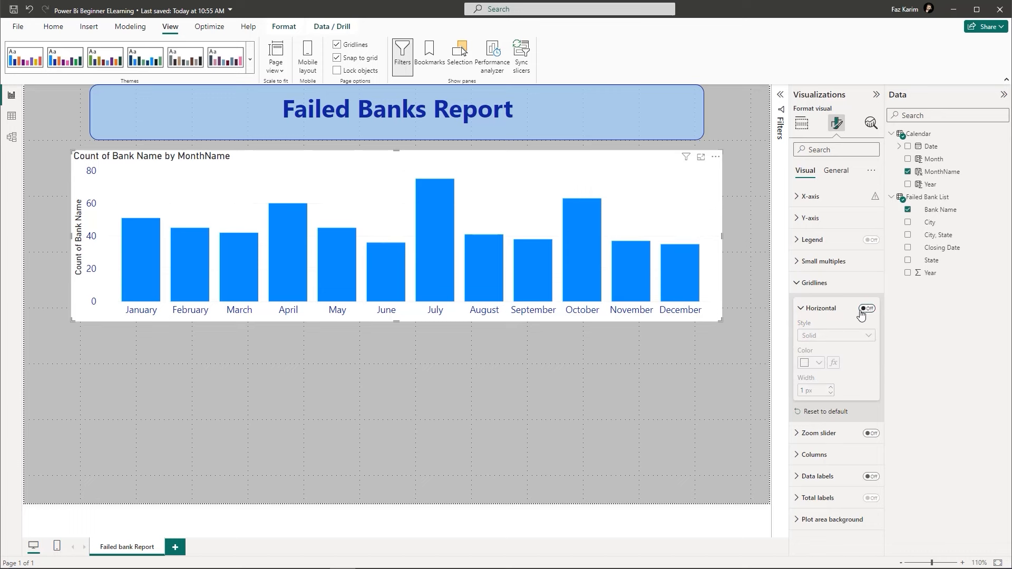
left_click(801, 309)
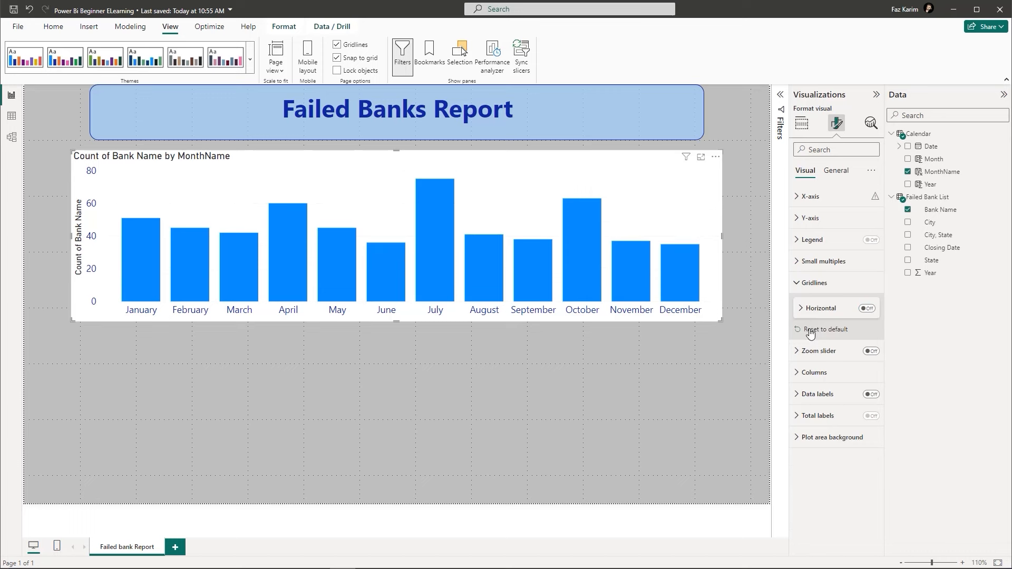
- Turn on the chart's data labels and extend its lower edge to make the visual about 440 high
left_click(872, 395)
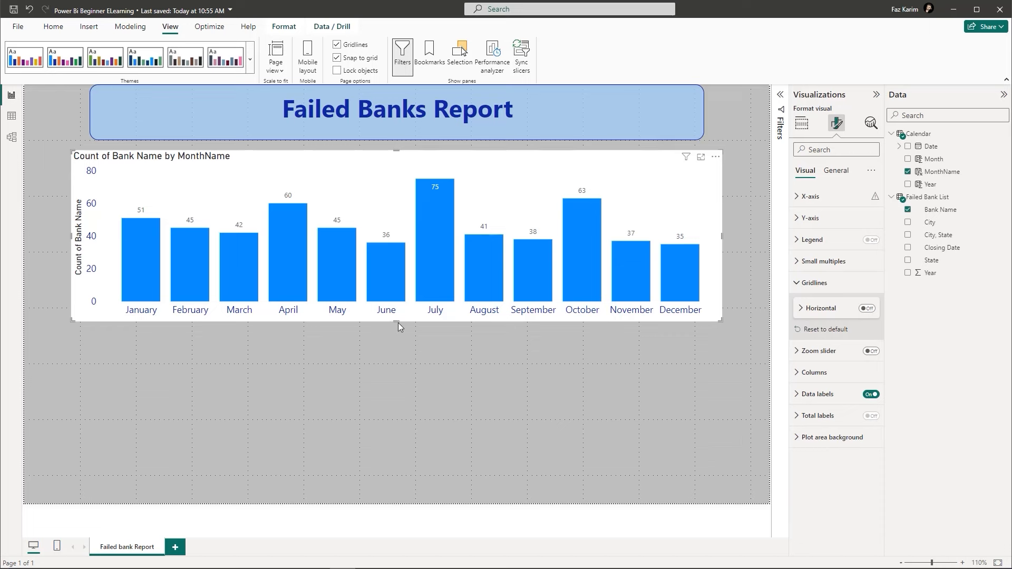
left_click_drag(395, 327, 400, 406)
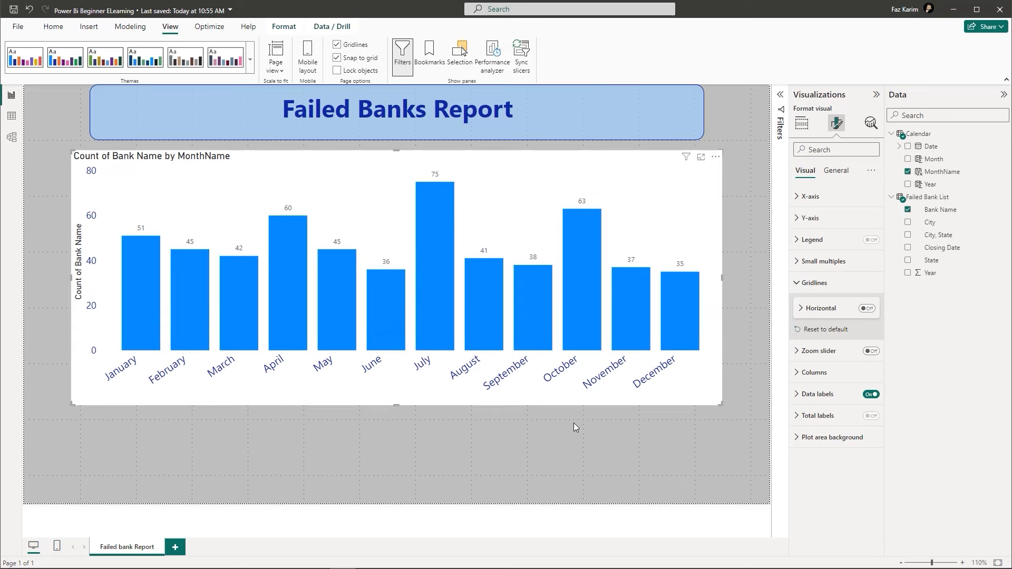
left_click(797, 399)
left_click(797, 399)
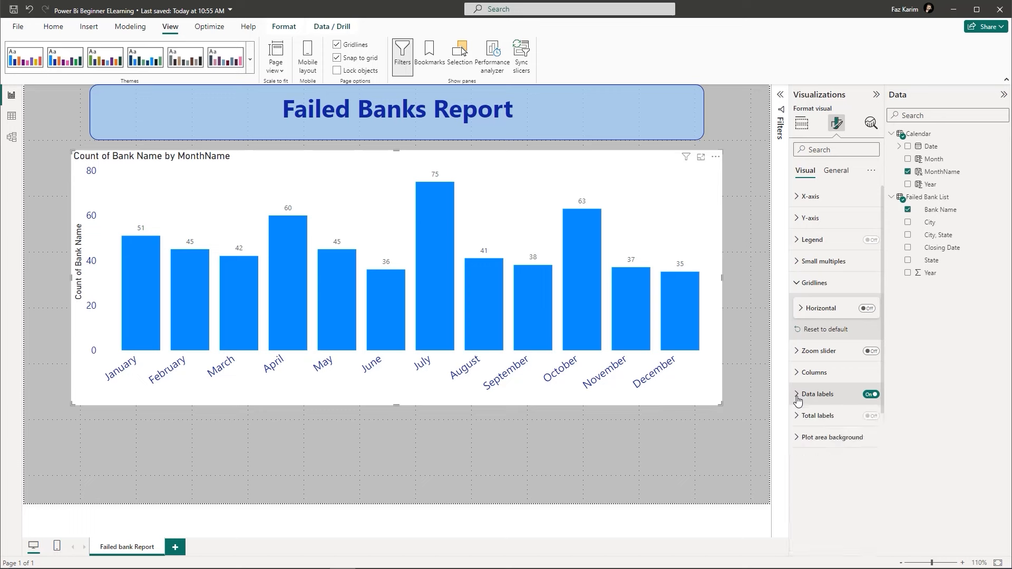
left_click(798, 442)
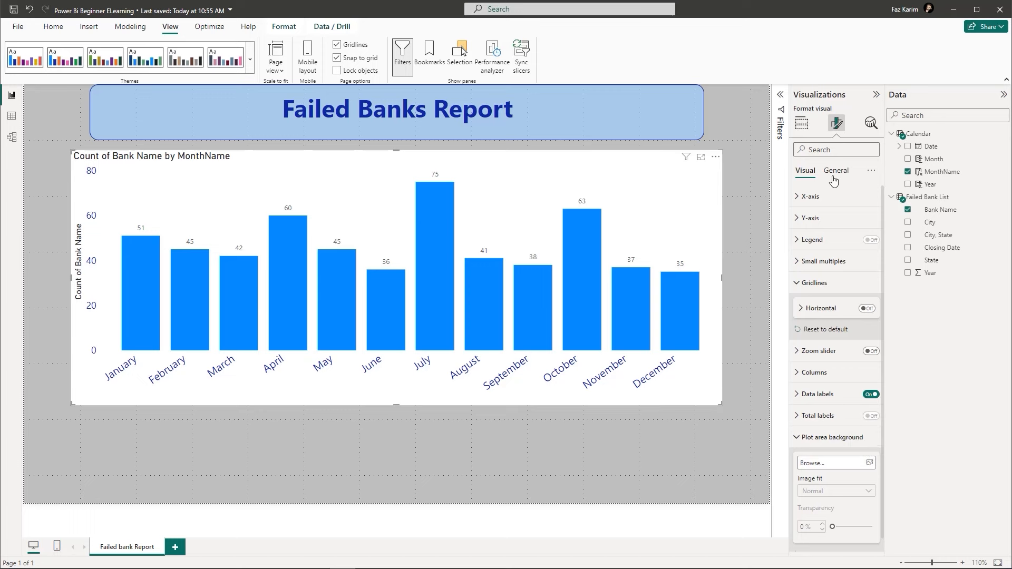
left_click(800, 284)
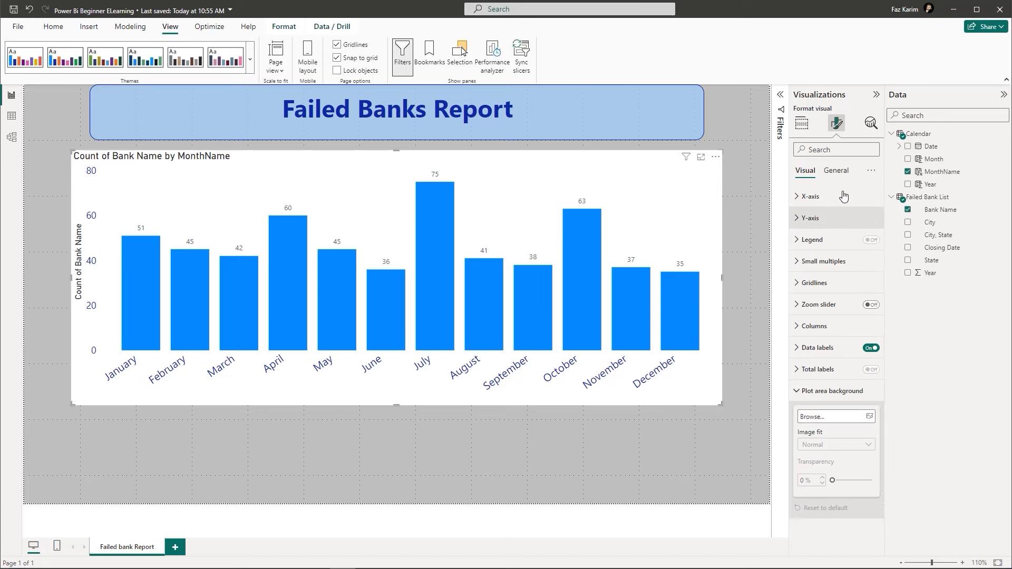
left_click(827, 391)
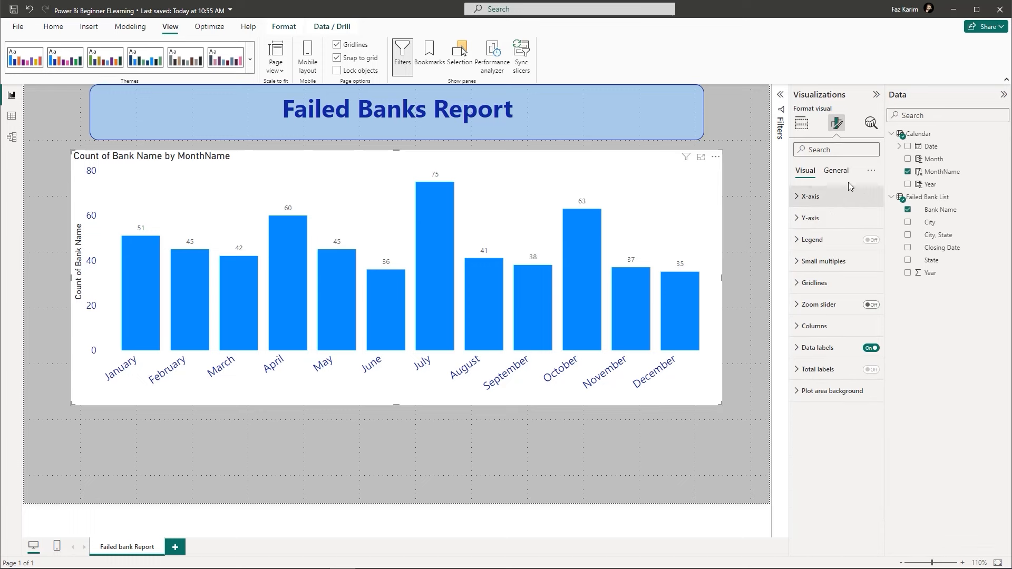
- Change the column chart's title text to "Failed Banks by Month"
left_click(835, 171)
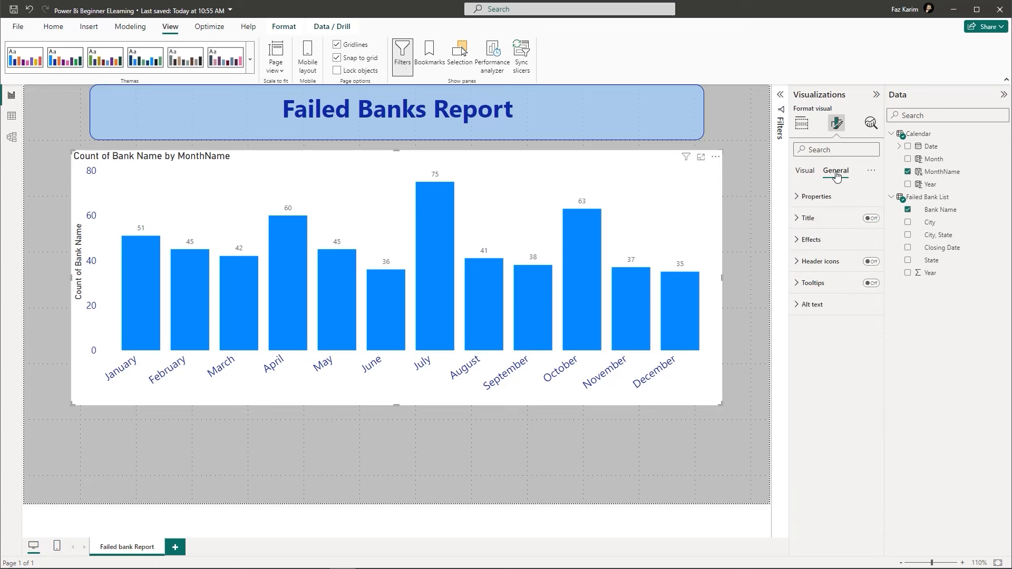
left_click(796, 196)
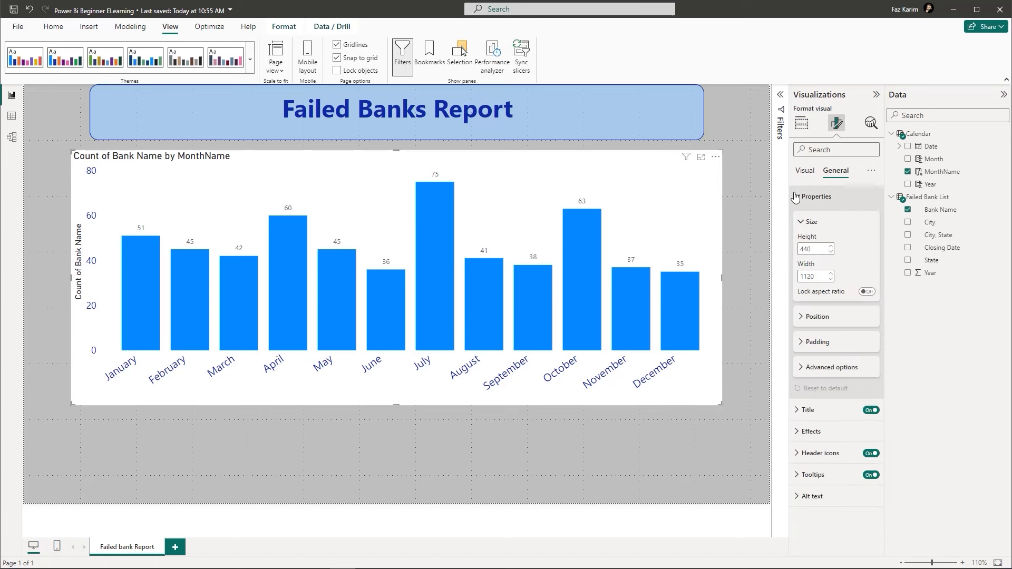
left_click(795, 197)
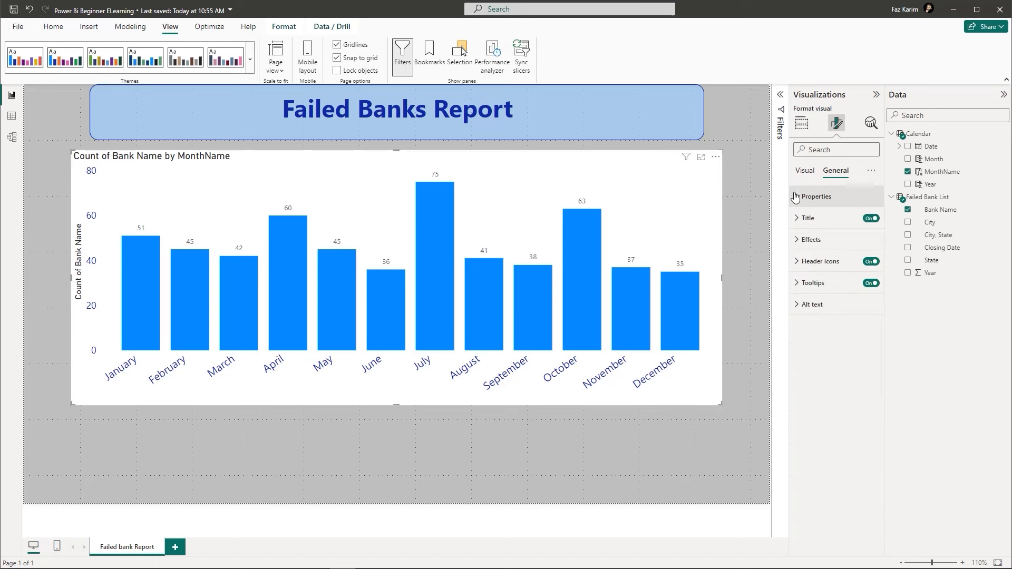
left_click(871, 220)
left_click(870, 219)
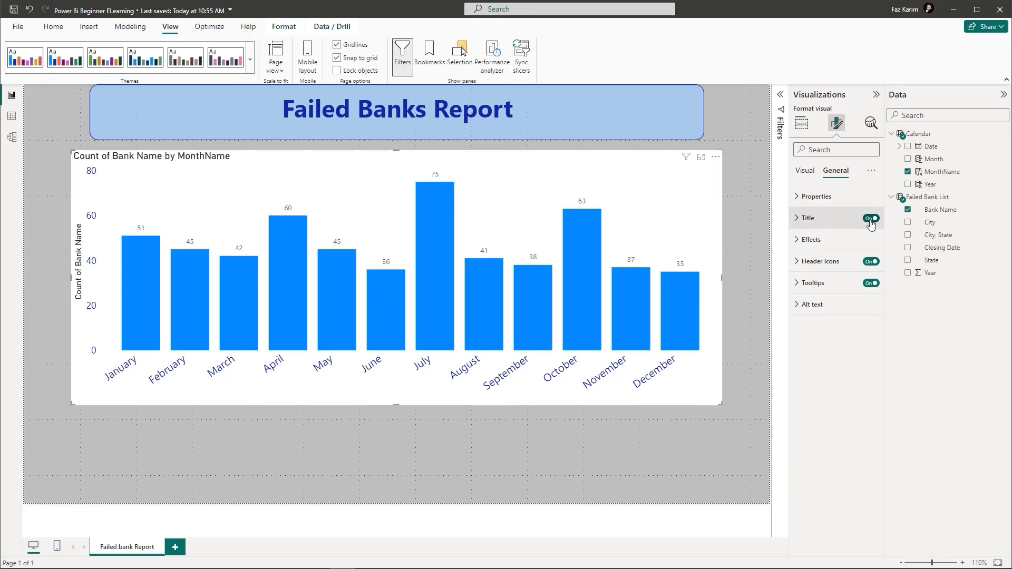
left_click(797, 222)
triple_click(837, 269)
type("Fail")
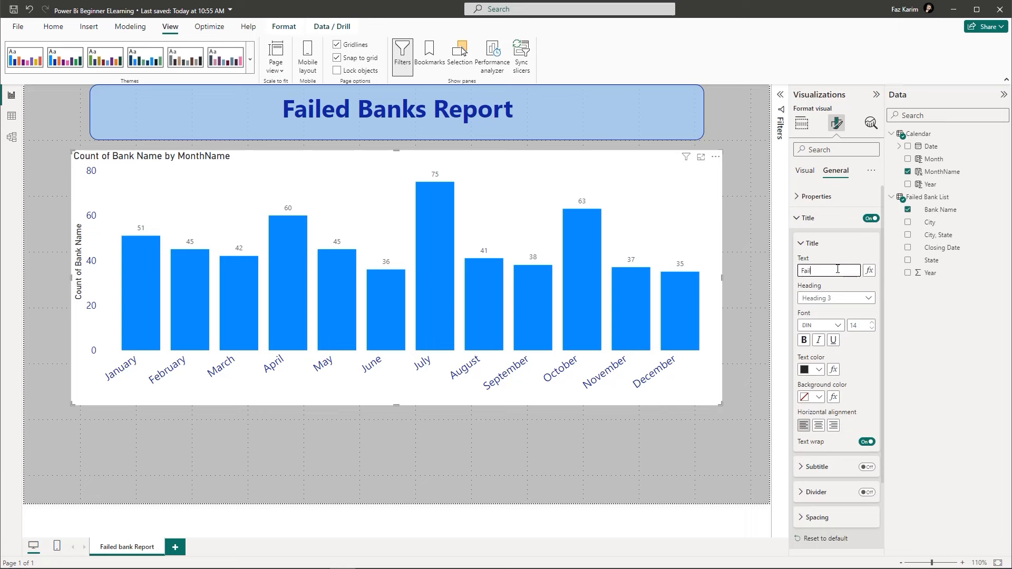
type("ed Banks by Month")
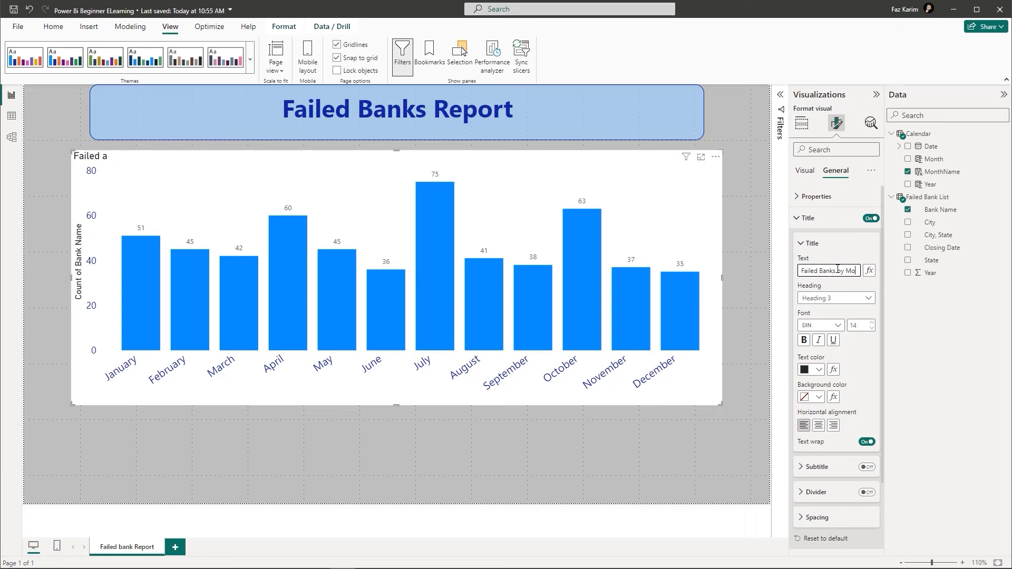
- Set the chart title's heading level to Heading 2 and center it horizontally
left_click(869, 299)
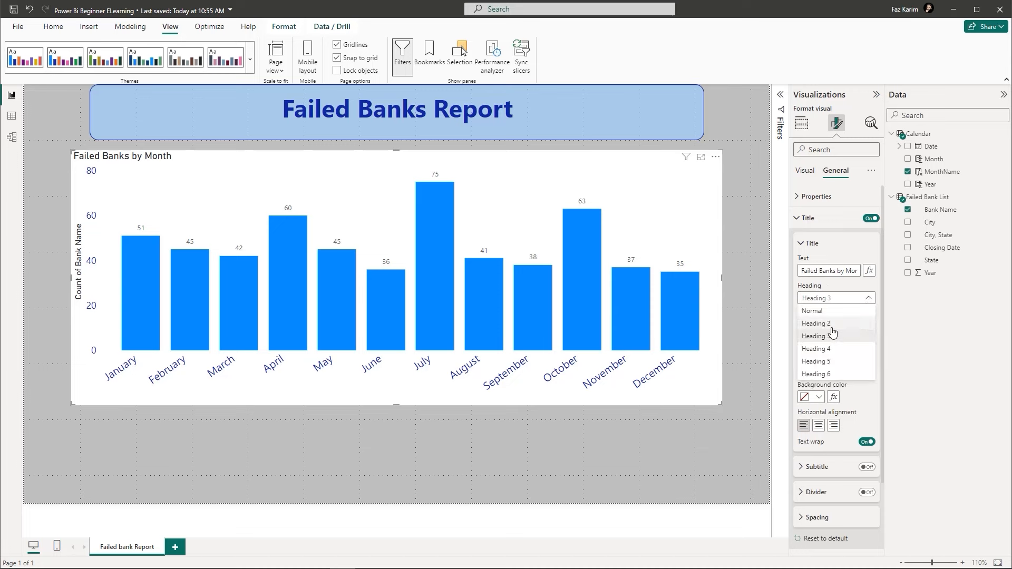
left_click(817, 323)
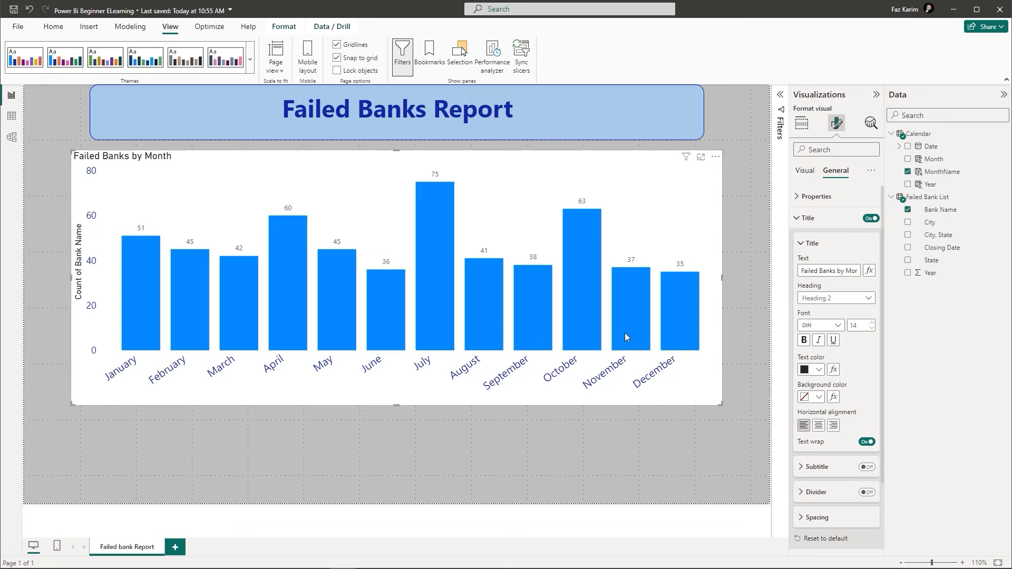
left_click(818, 426)
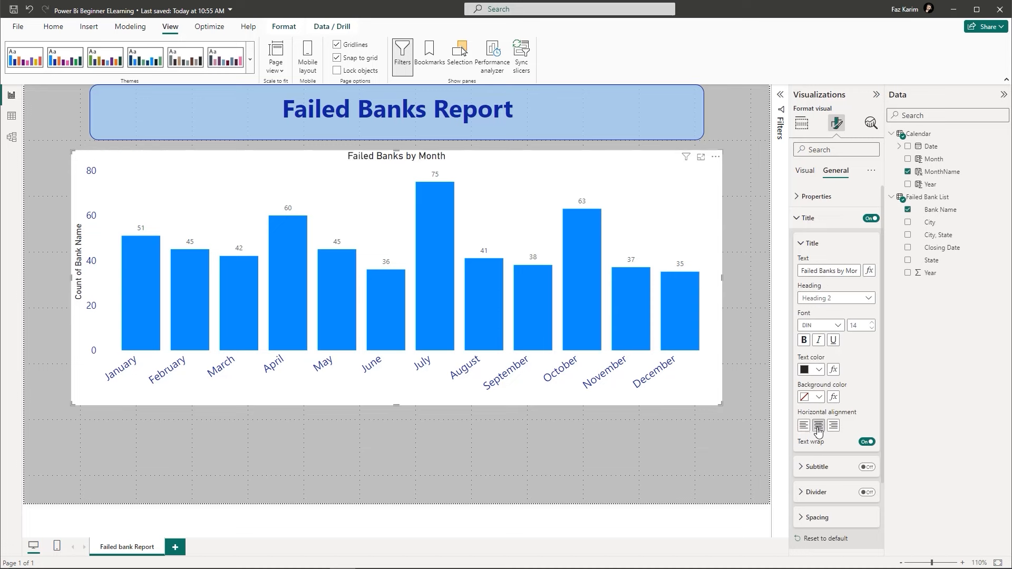
- Format the chart title as bold dark blue text on a light blue background
left_click(815, 369)
left_click(854, 406)
left_click(818, 397)
left_click(838, 232)
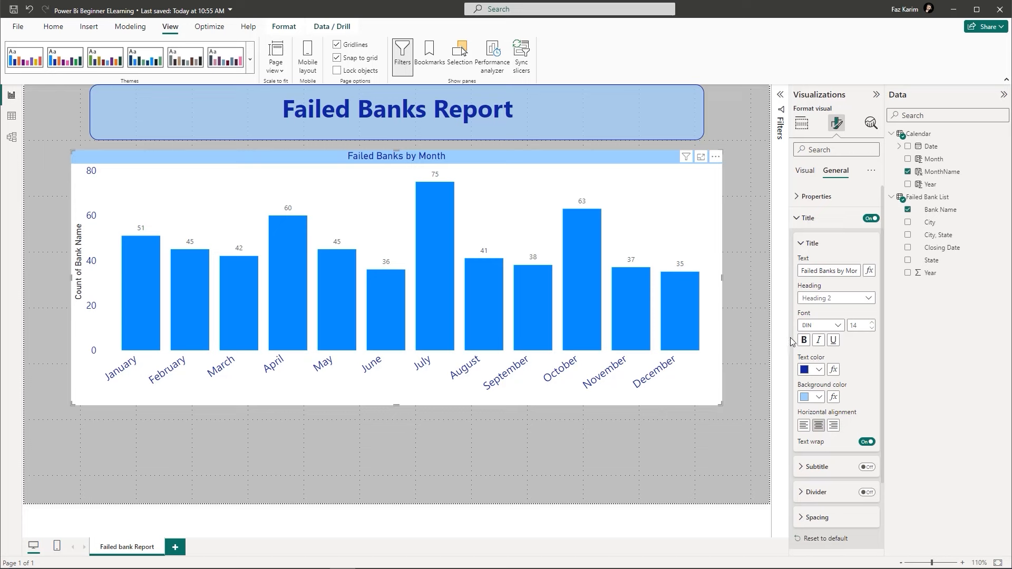
left_click(803, 340)
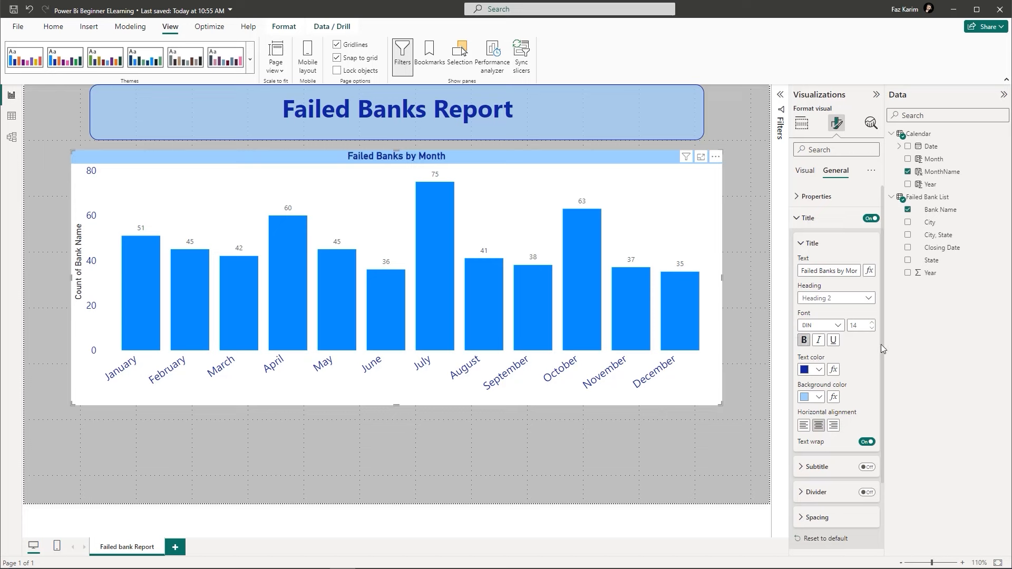
left_click(802, 247)
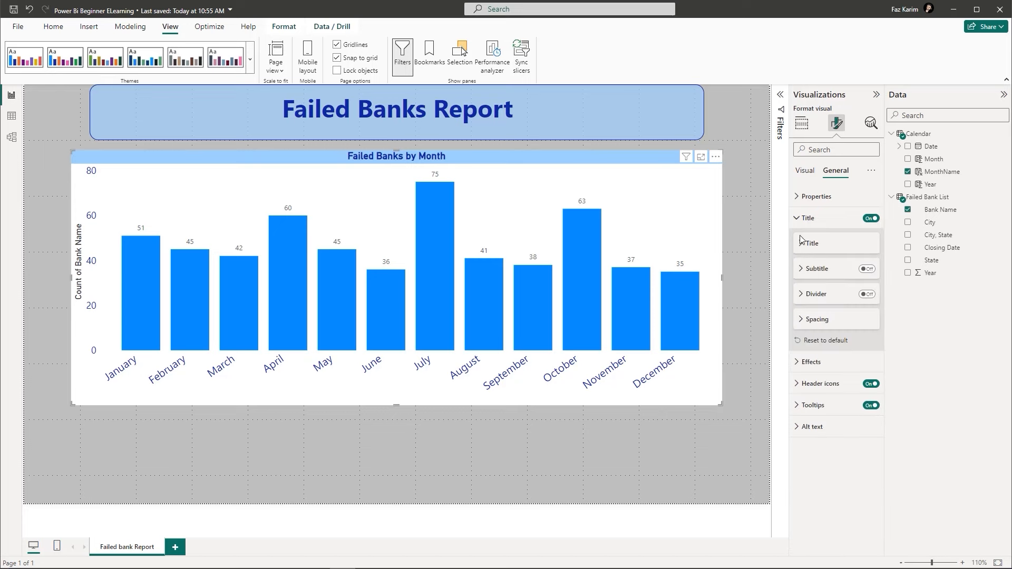
- Set the column chart's background to white with 18% transparency
left_click(798, 226)
left_click(797, 240)
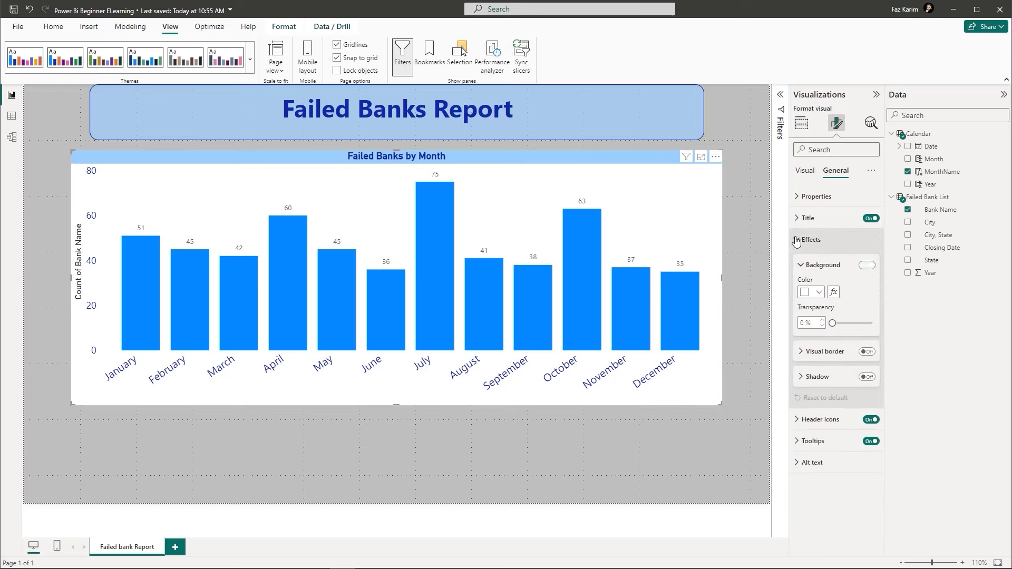
left_click(818, 293)
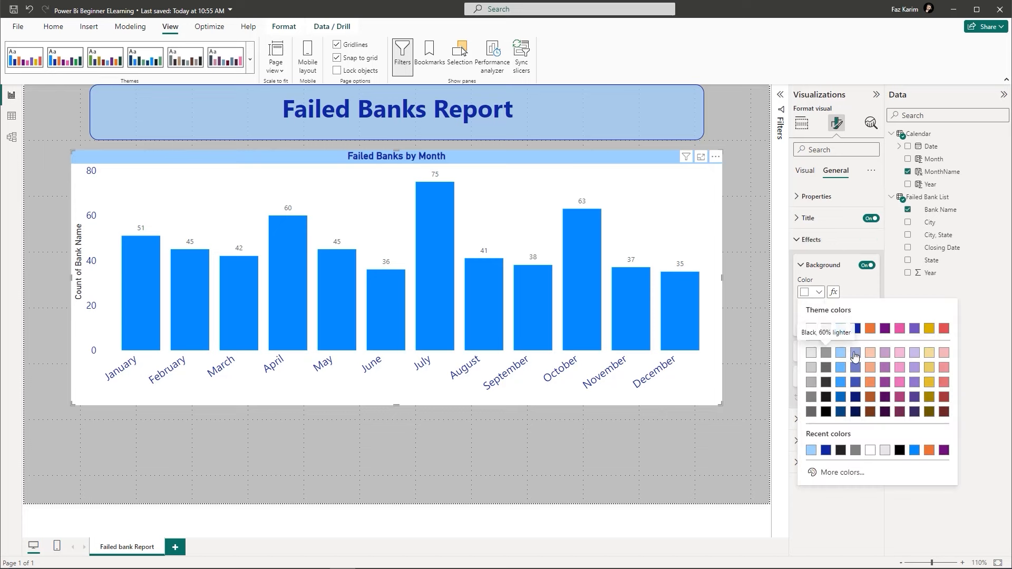
left_click(914, 353)
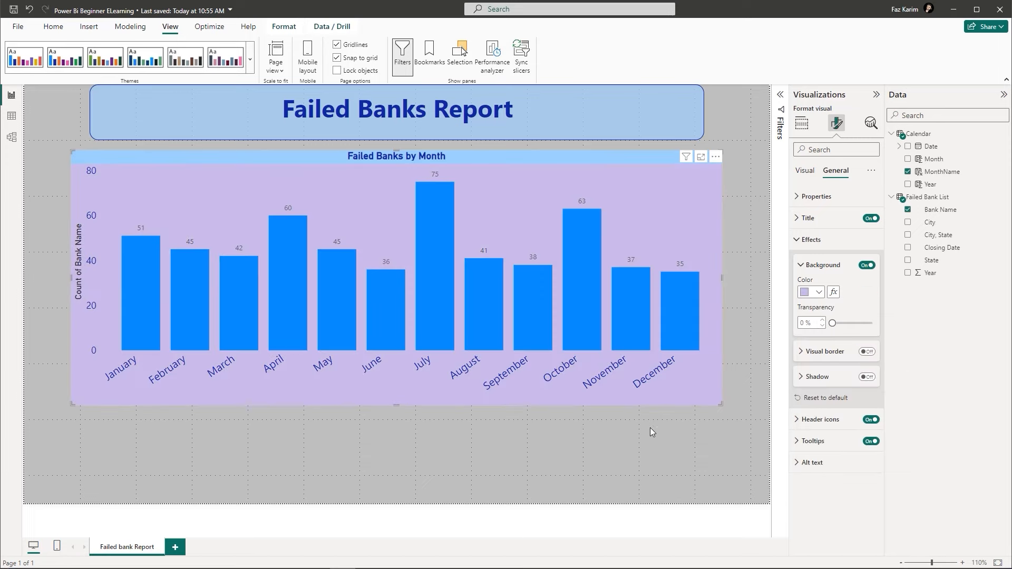
left_click(819, 293)
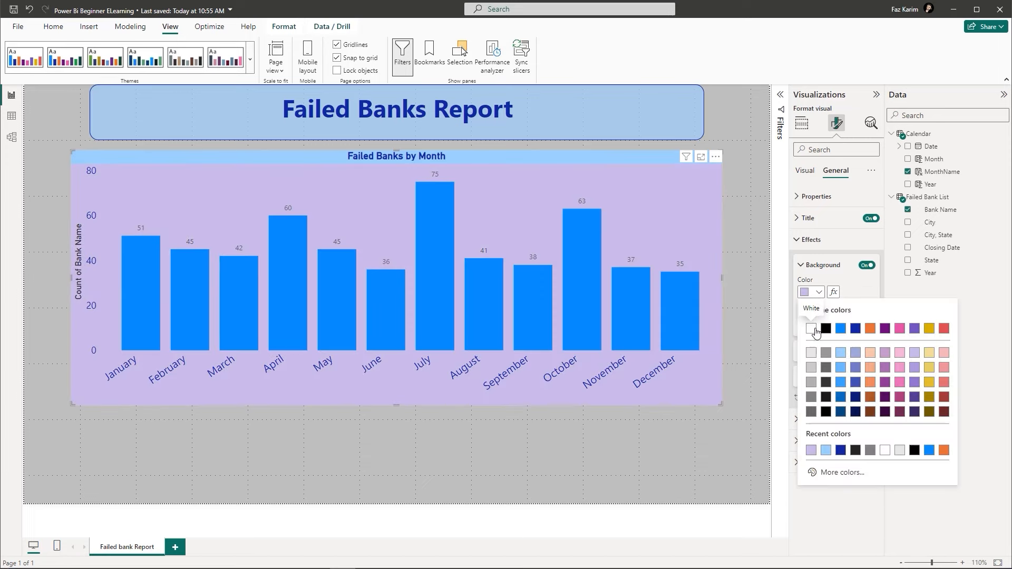
left_click(816, 330)
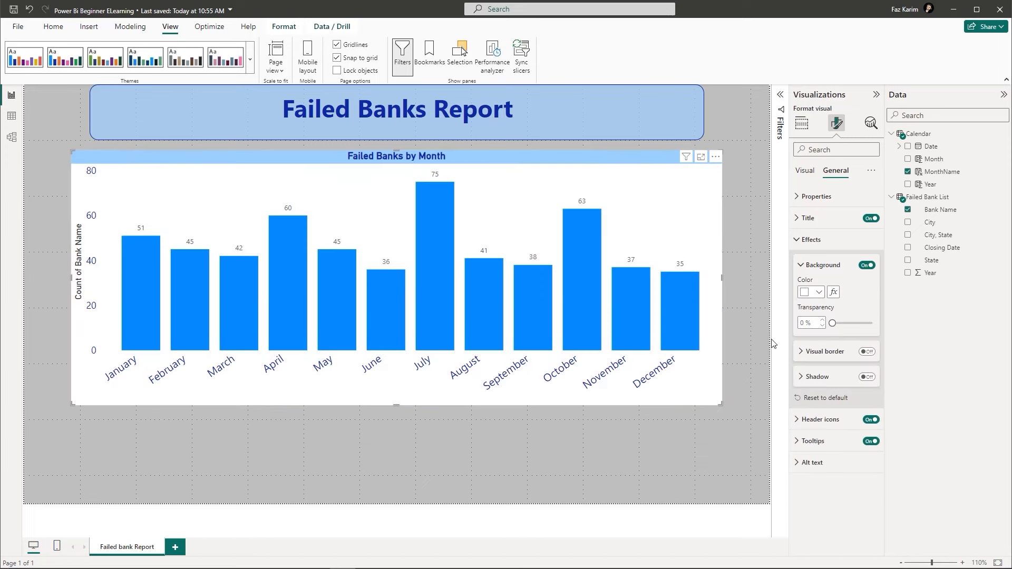
left_click_drag(832, 323, 850, 323)
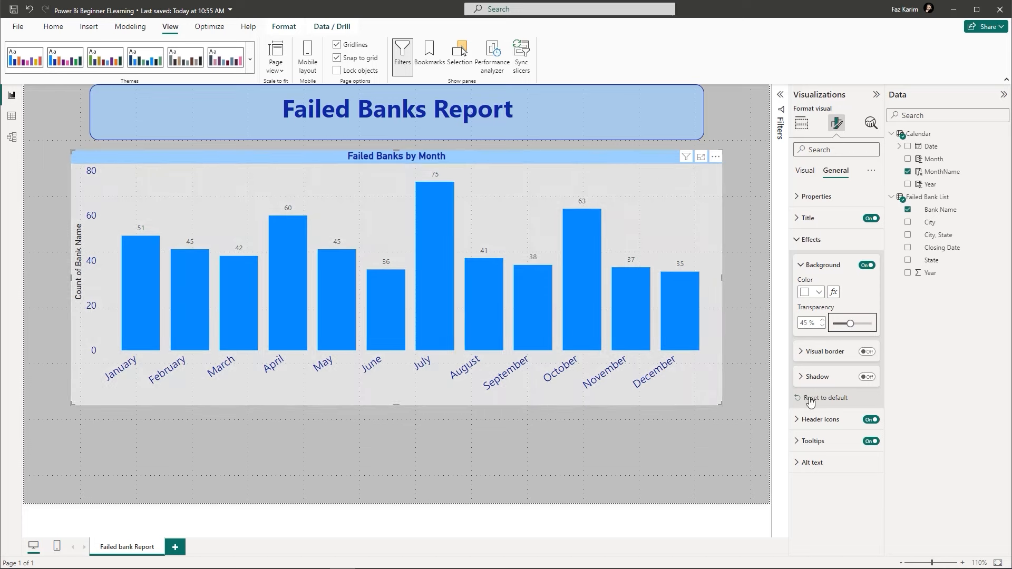
left_click_drag(855, 326, 839, 323)
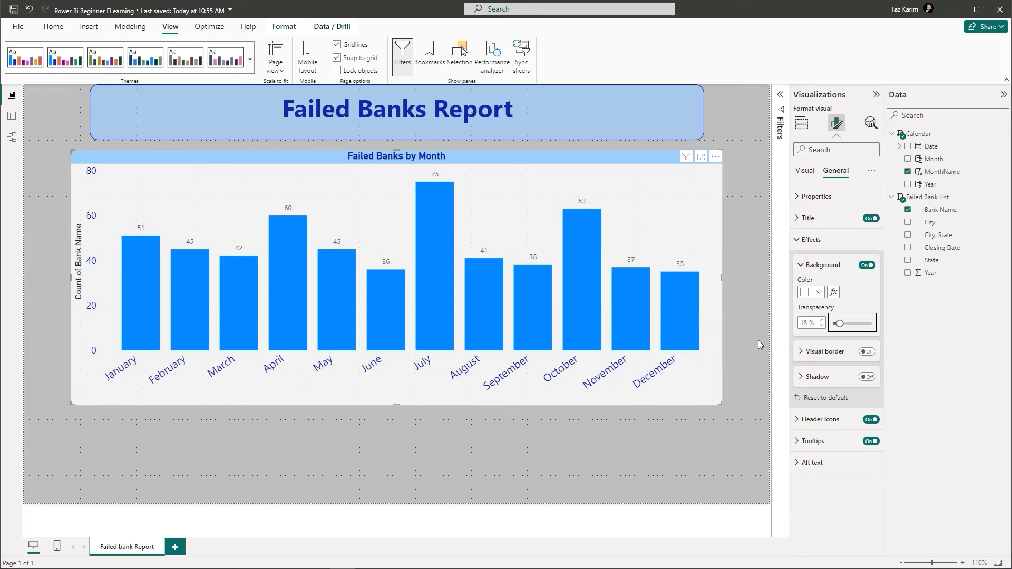
- Turn on the chart's visual border, color it red and round its corners to 14 px
left_click(801, 352)
left_click(867, 351)
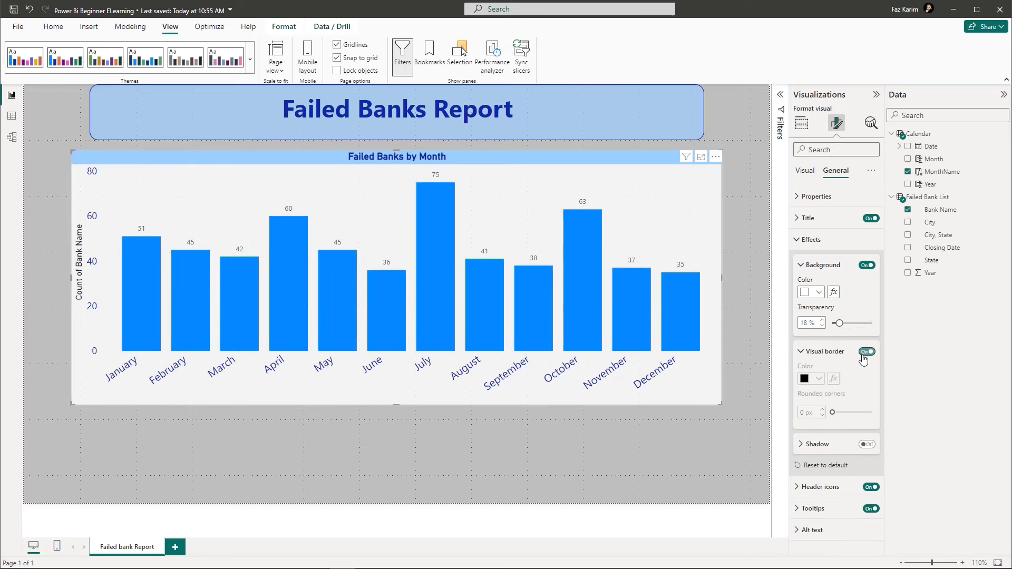
left_click(818, 380)
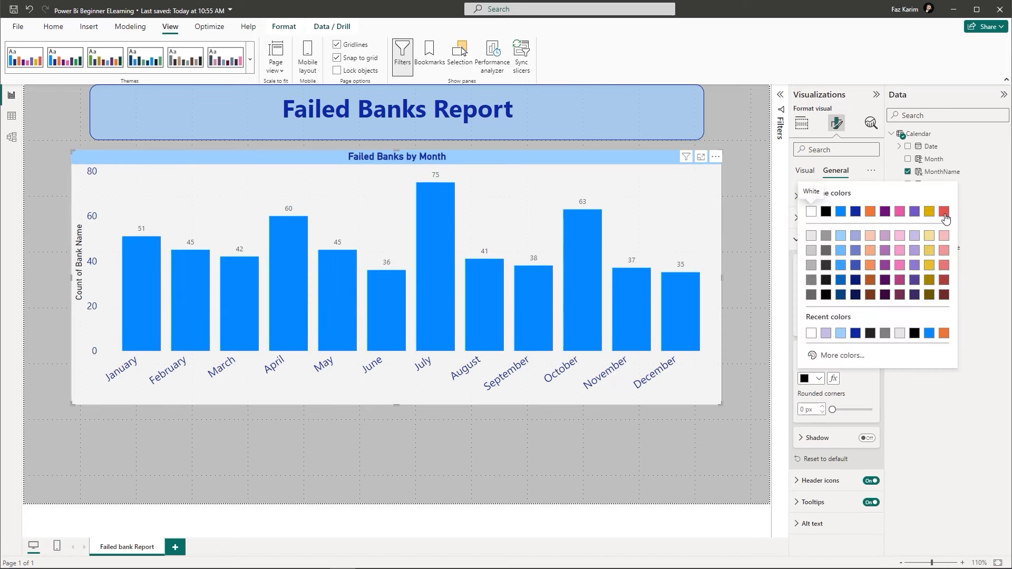
left_click(944, 212)
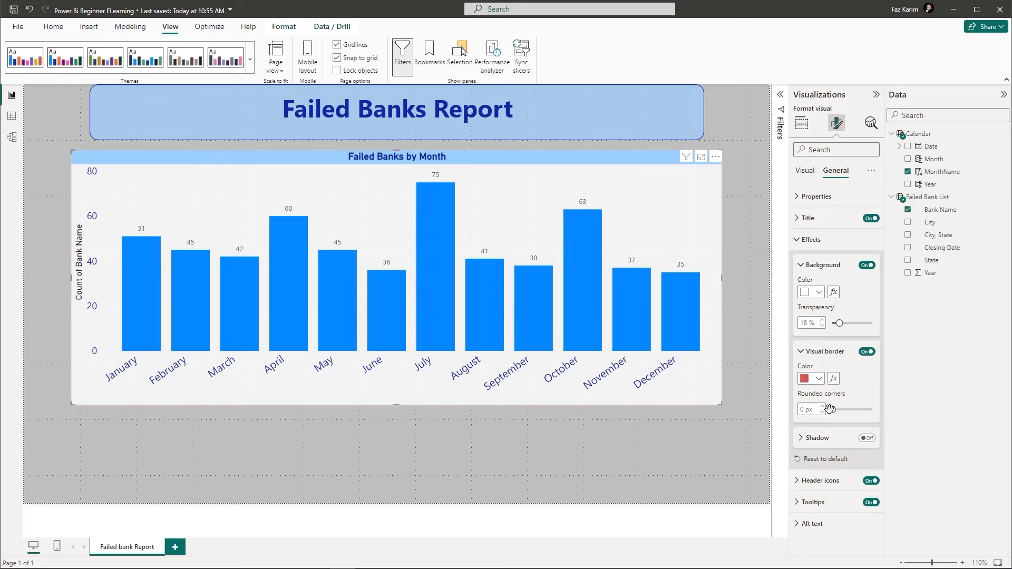
left_click_drag(833, 410, 850, 410)
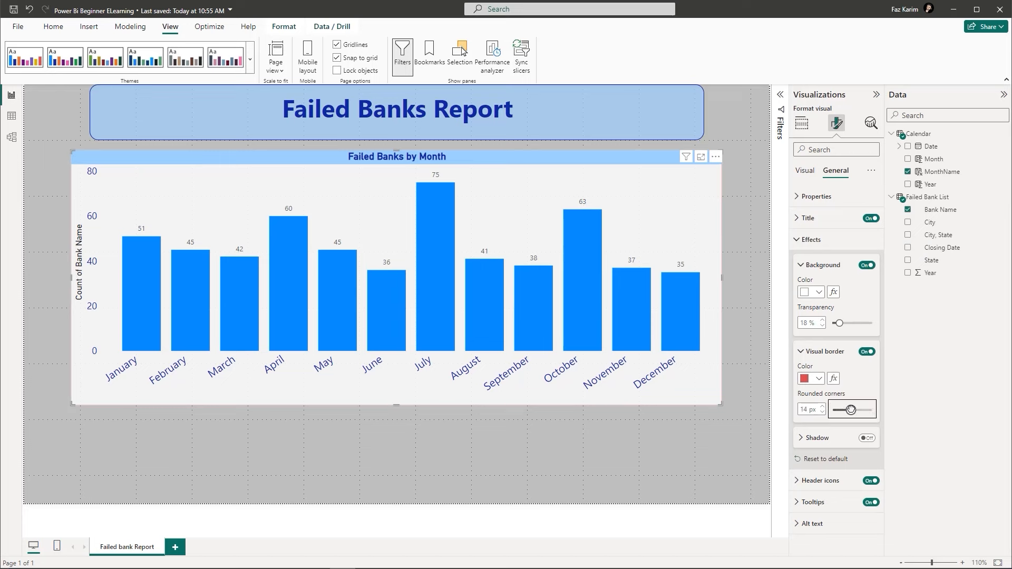
left_click(724, 419)
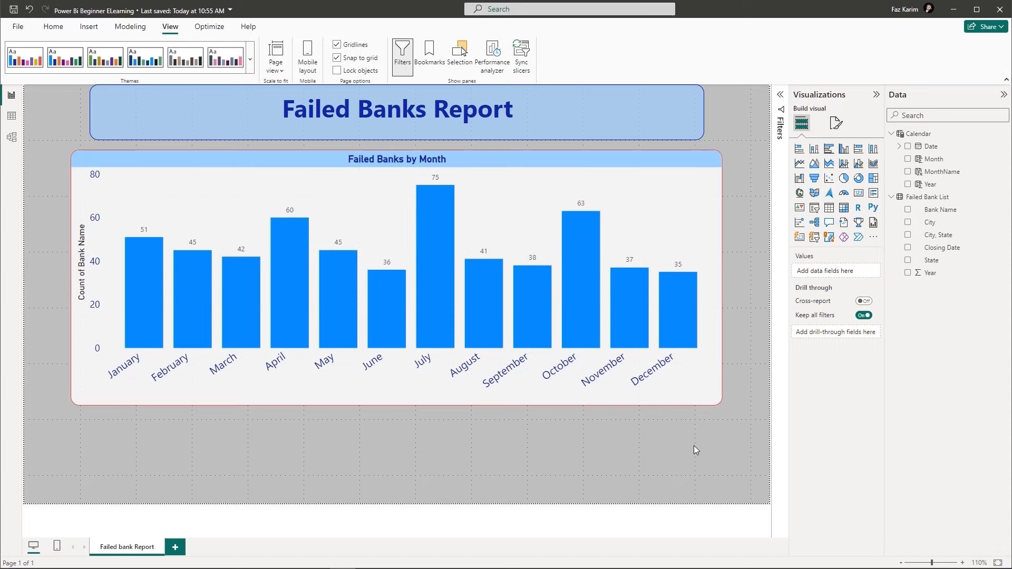
left_click(698, 391)
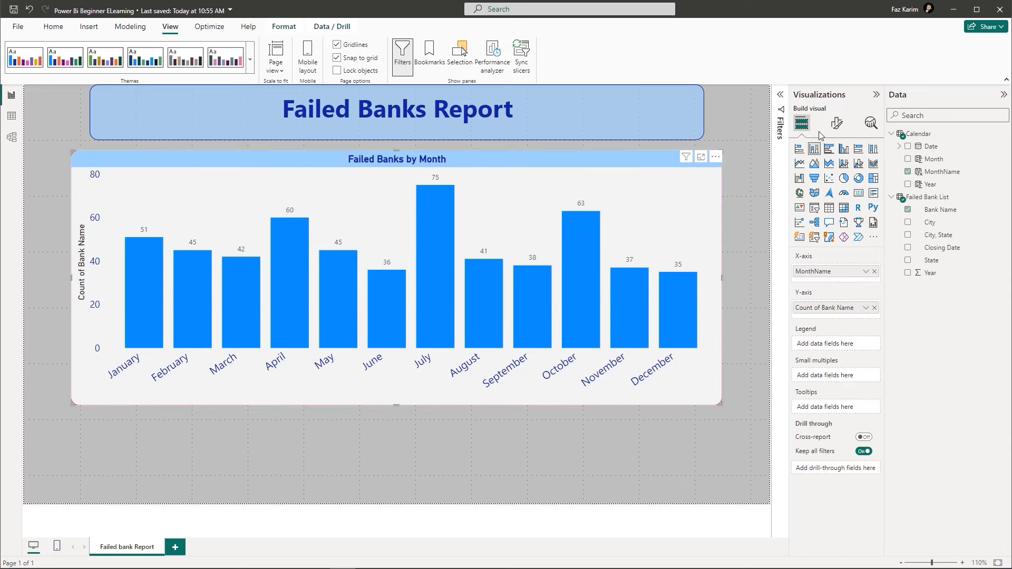
left_click(834, 126)
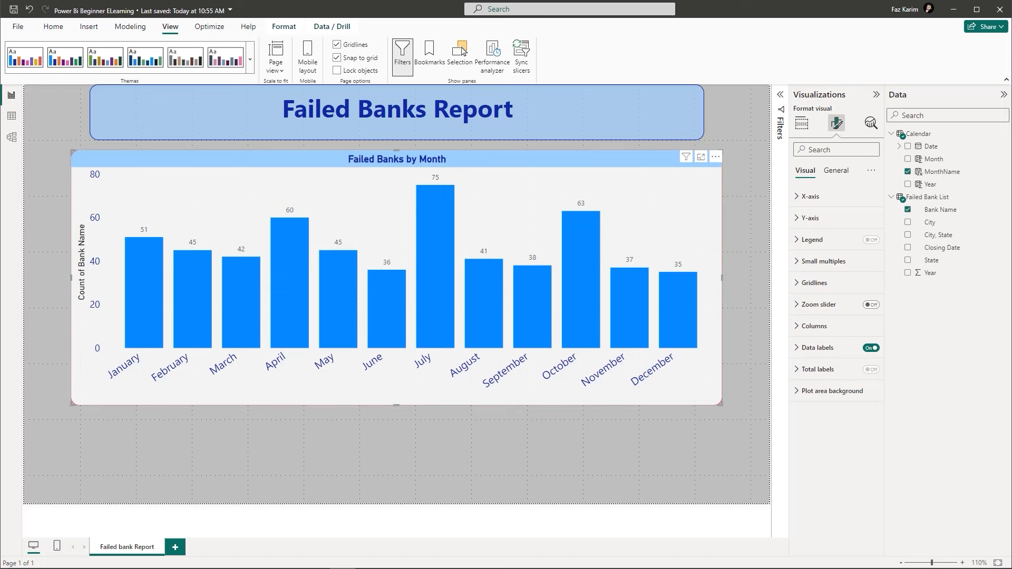
left_click(801, 122)
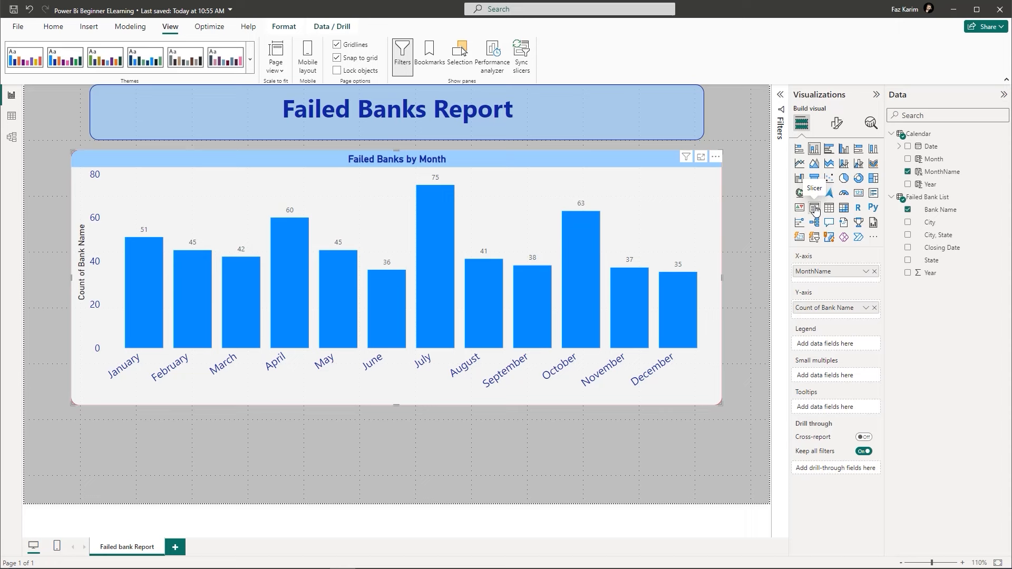
- Add an empty slicer as a separate visual below the column chart and reduce its height from the lower edge
left_click(751, 223)
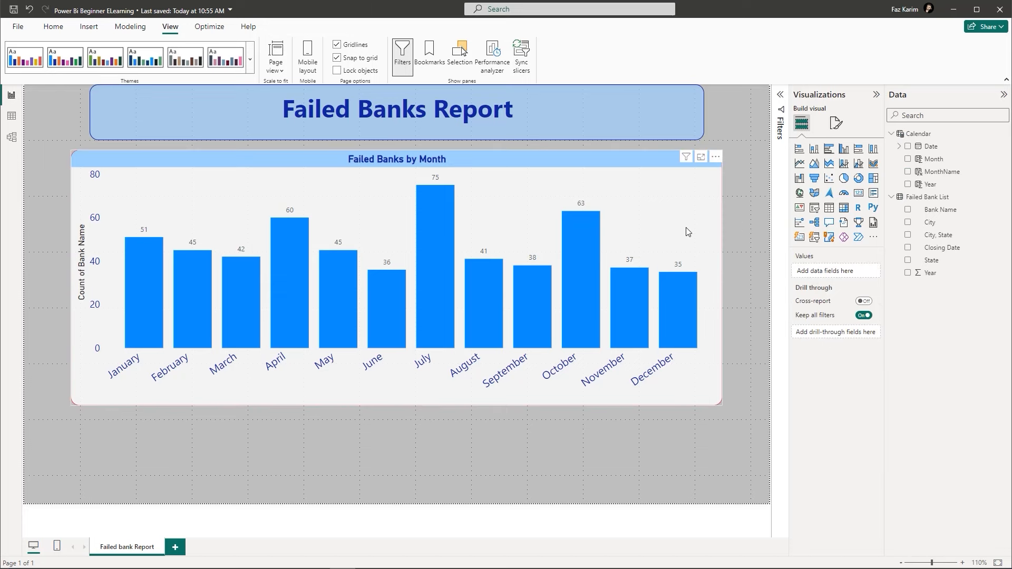
left_click(813, 209)
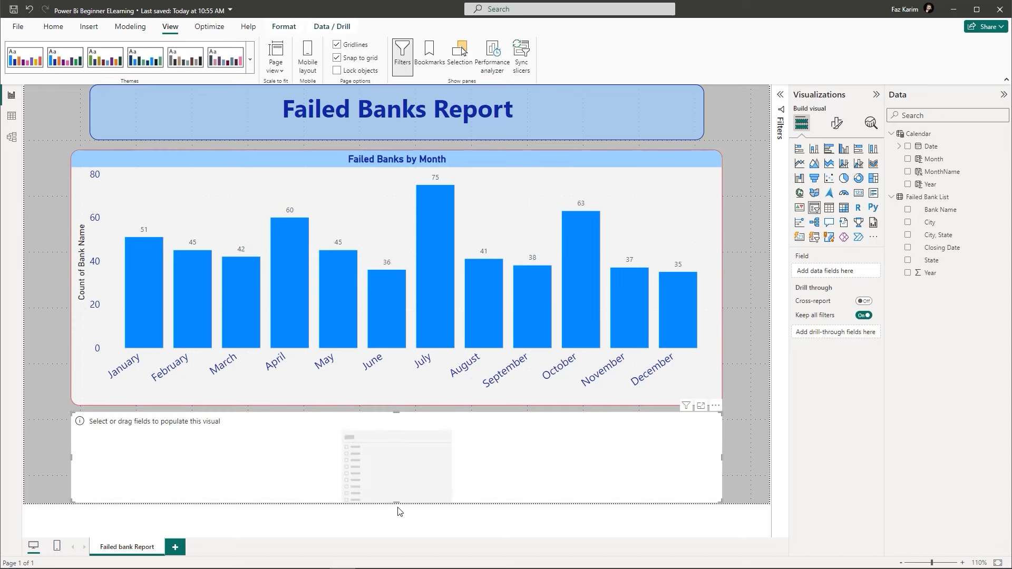
left_click_drag(399, 496, 397, 479)
left_click(489, 494)
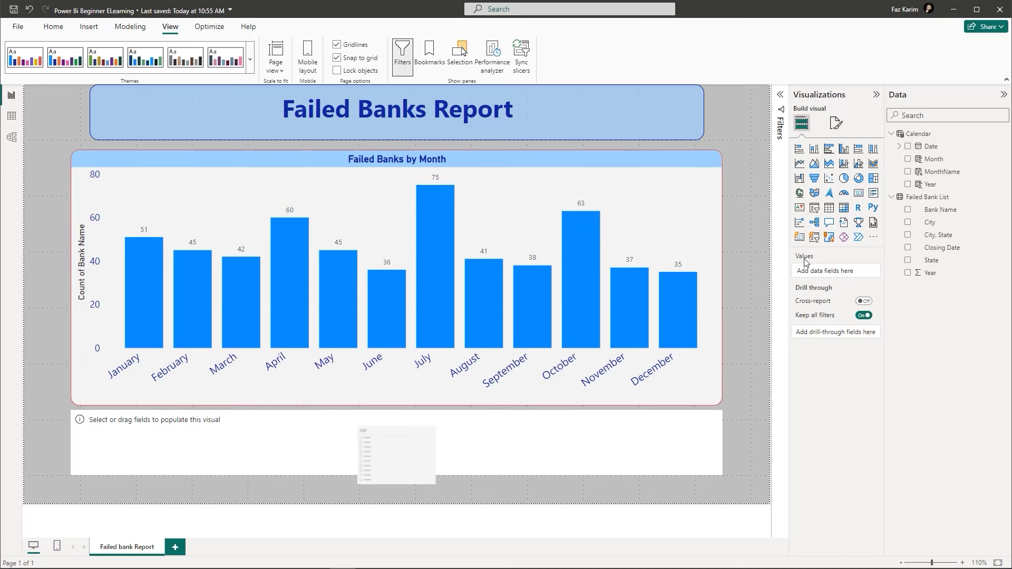
- Assign the Calendar table's MonthName field to the empty slicer
left_click_drag(958, 178, 828, 271)
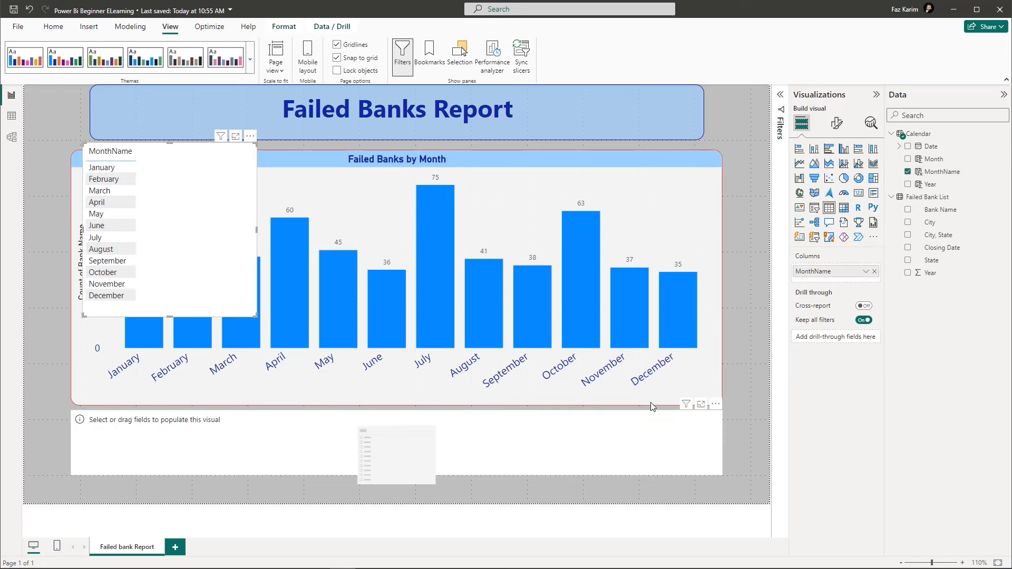
key("ctrl+z")
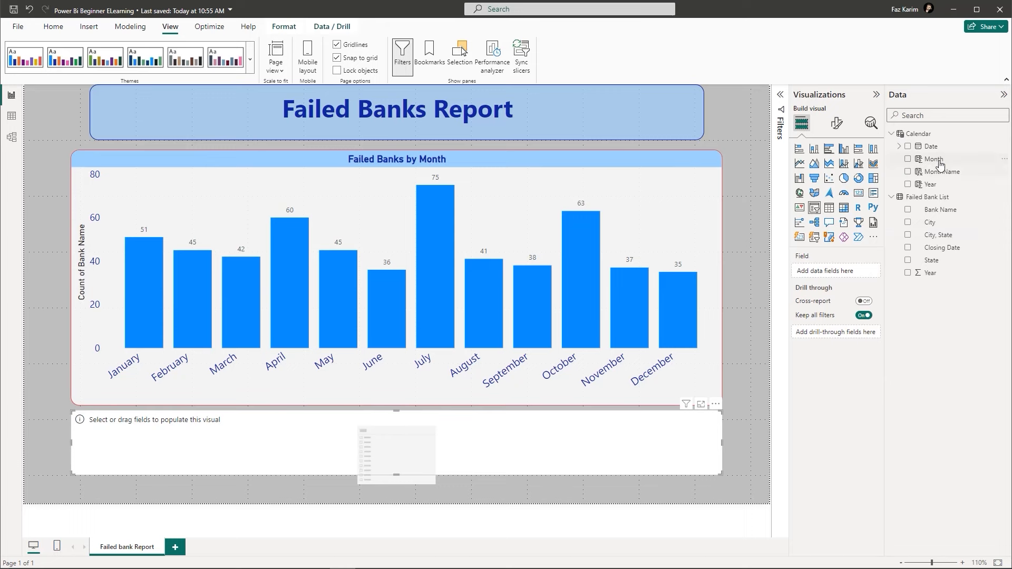
left_click_drag(935, 172, 831, 275)
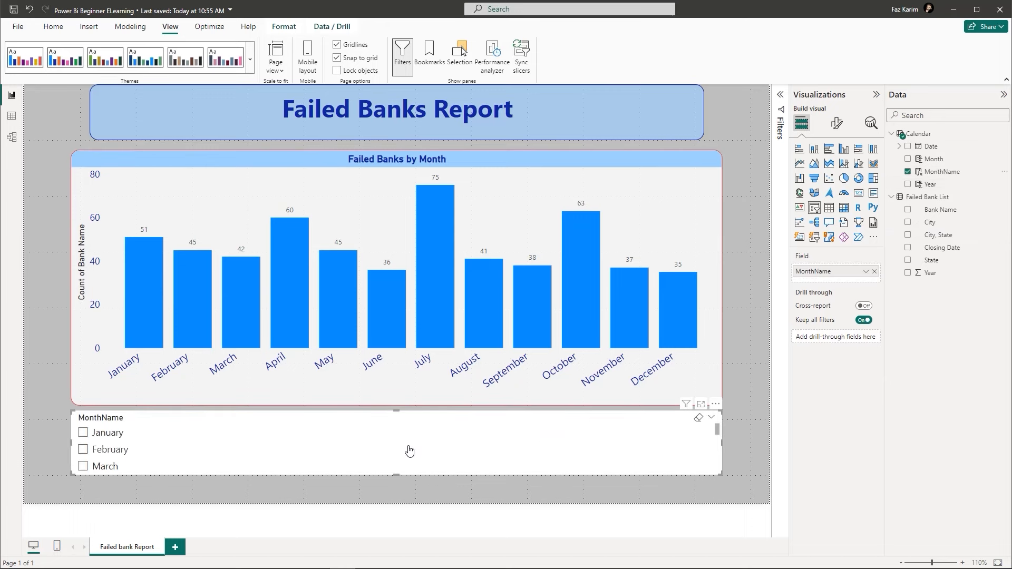
- Test the month slicer with January and February, and clear the selection
left_click(83, 434)
left_click(83, 451)
left_click(82, 450)
- Set the month slicer's style to Tile and turn off its slicer header
left_click(837, 125)
left_click(829, 196)
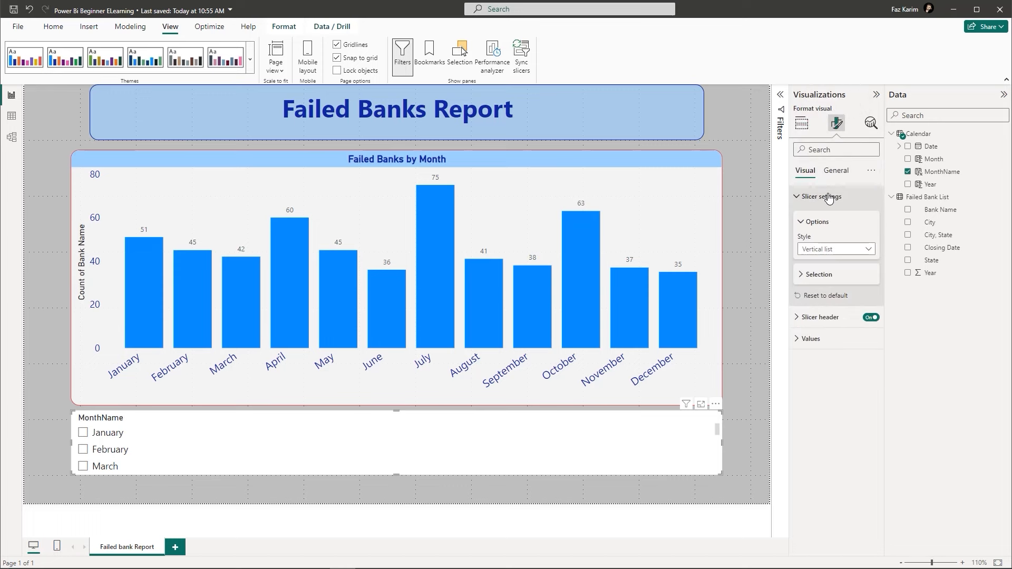
left_click(852, 254)
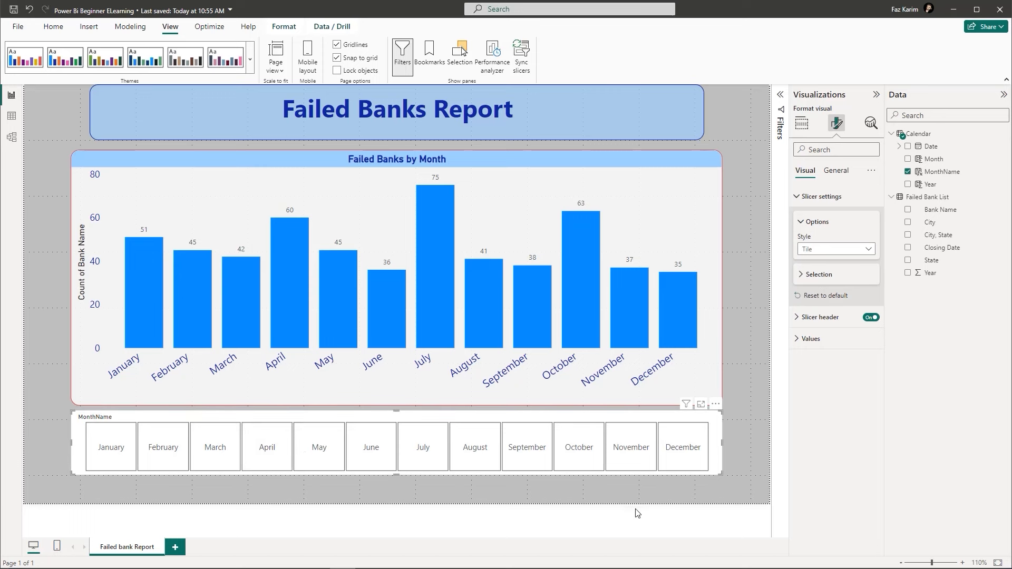
left_click(797, 197)
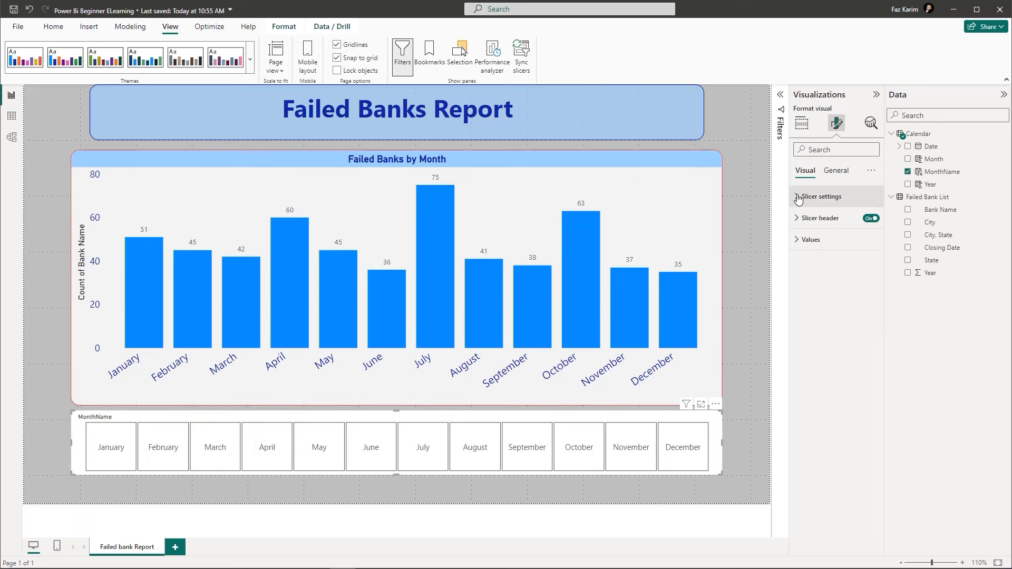
left_click(871, 219)
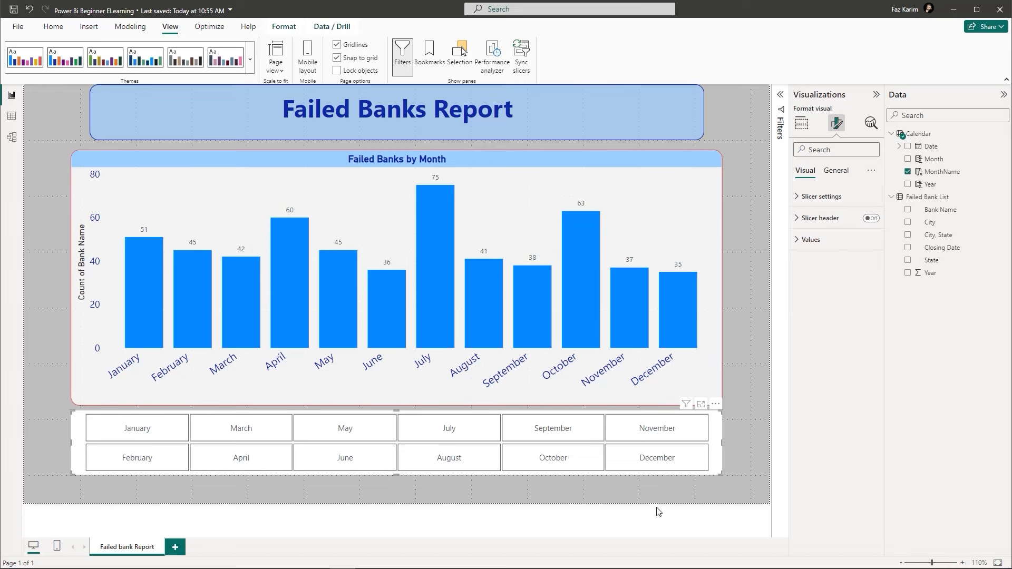
- Test the tile slicer by multi-selecting March, June, October, January and December, and clear the selection
left_click(268, 433)
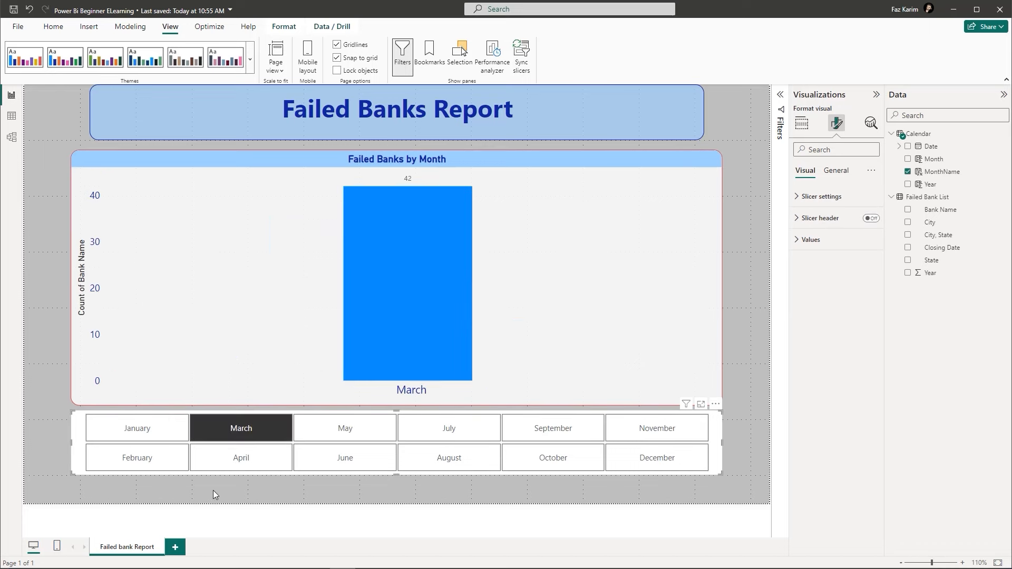
left_click(306, 469, "ctrl")
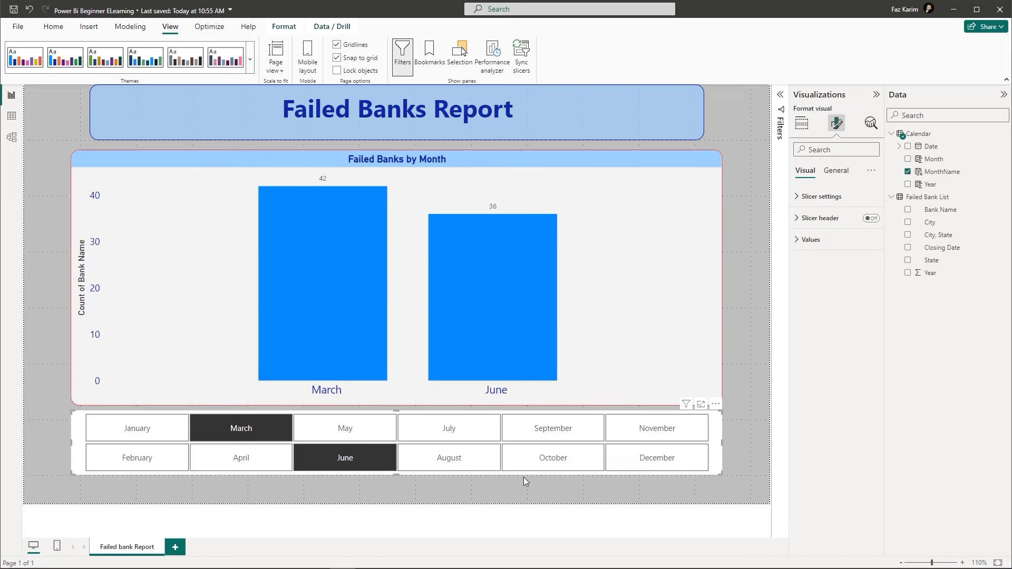
left_click(552, 464, "ctrl")
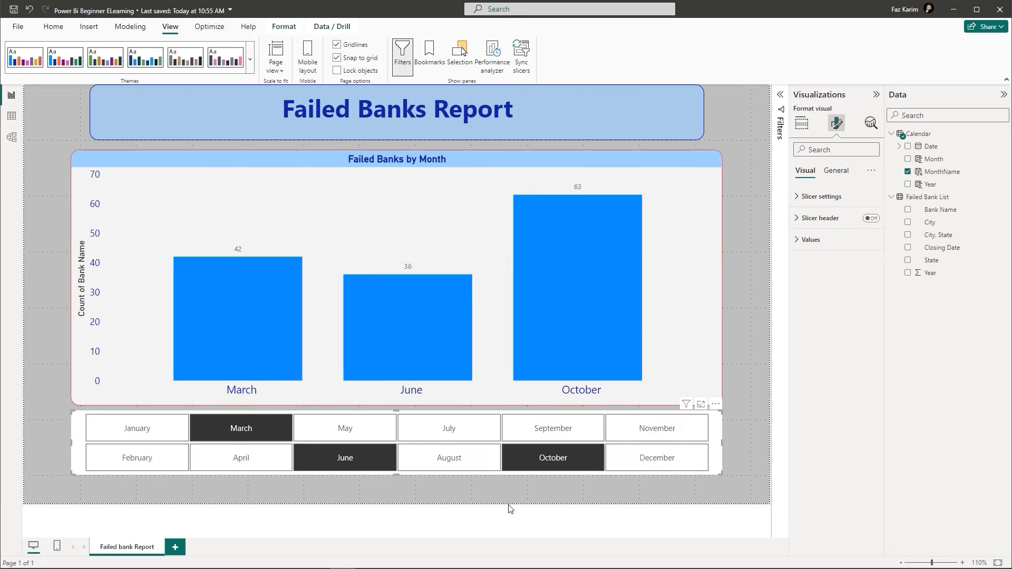
left_click(144, 432, "ctrl")
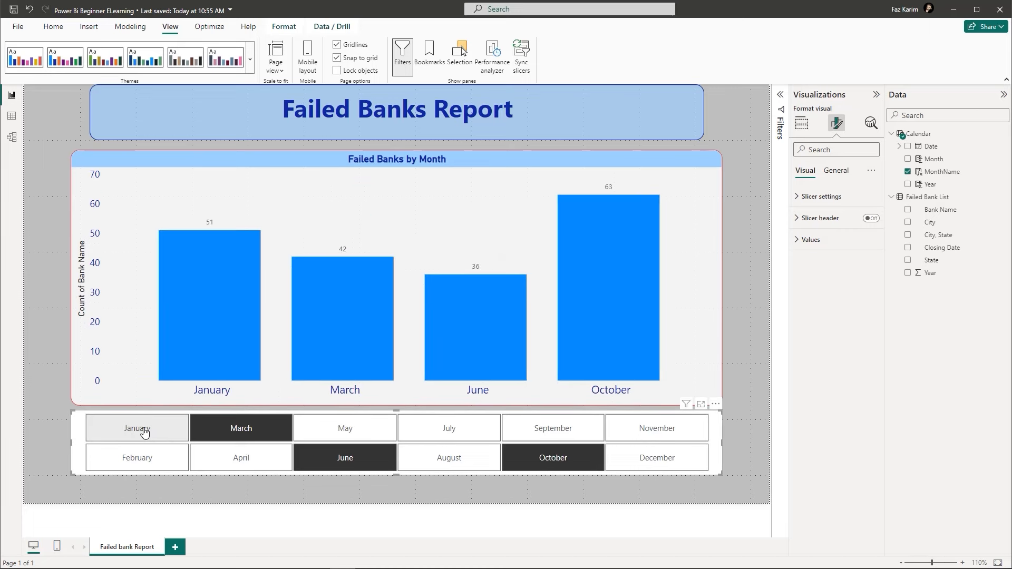
left_click(632, 469, "ctrl")
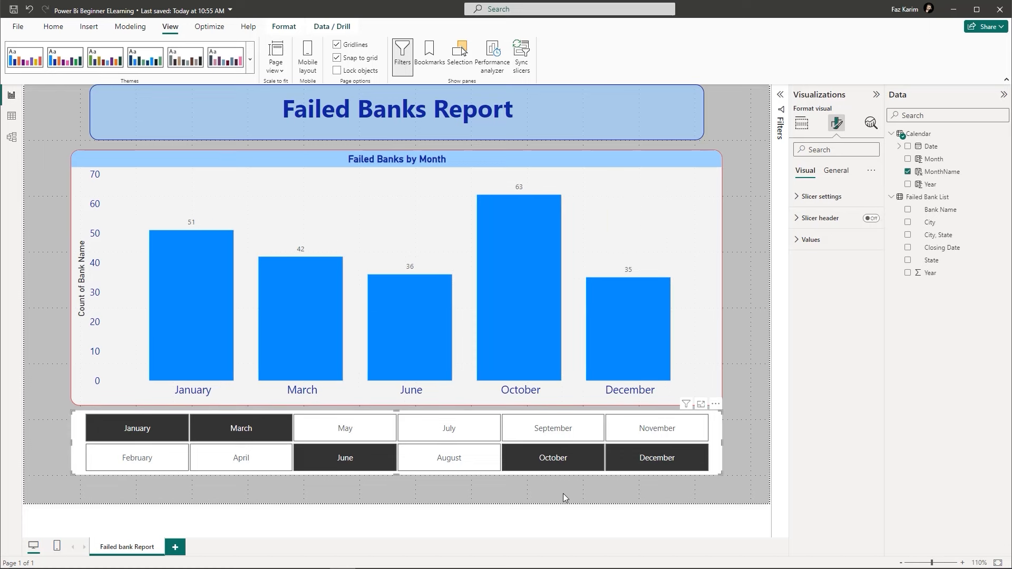
left_click(607, 464)
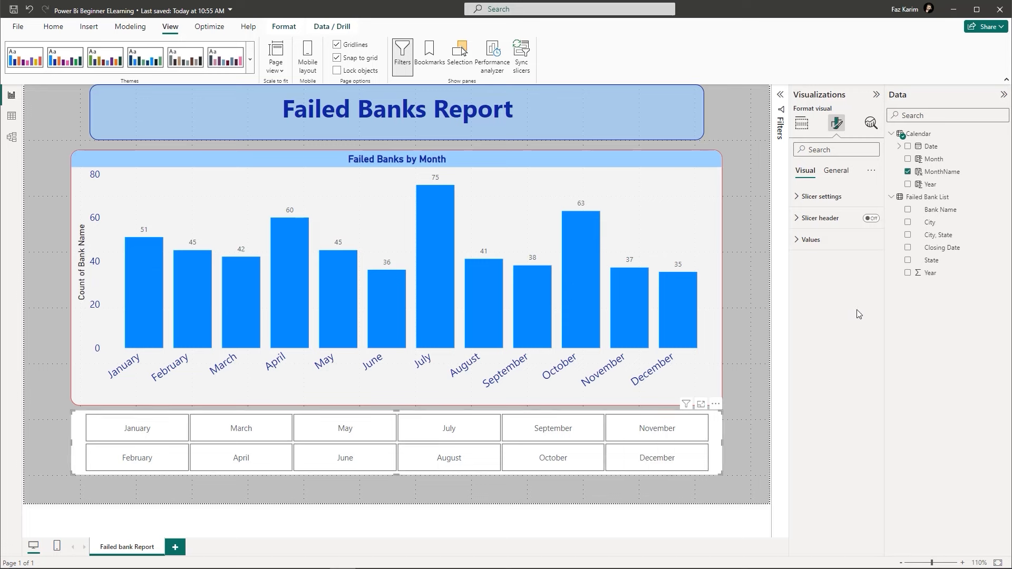
- Move the month slicer slightly down to leave a wider gap below the column chart
left_click(801, 123)
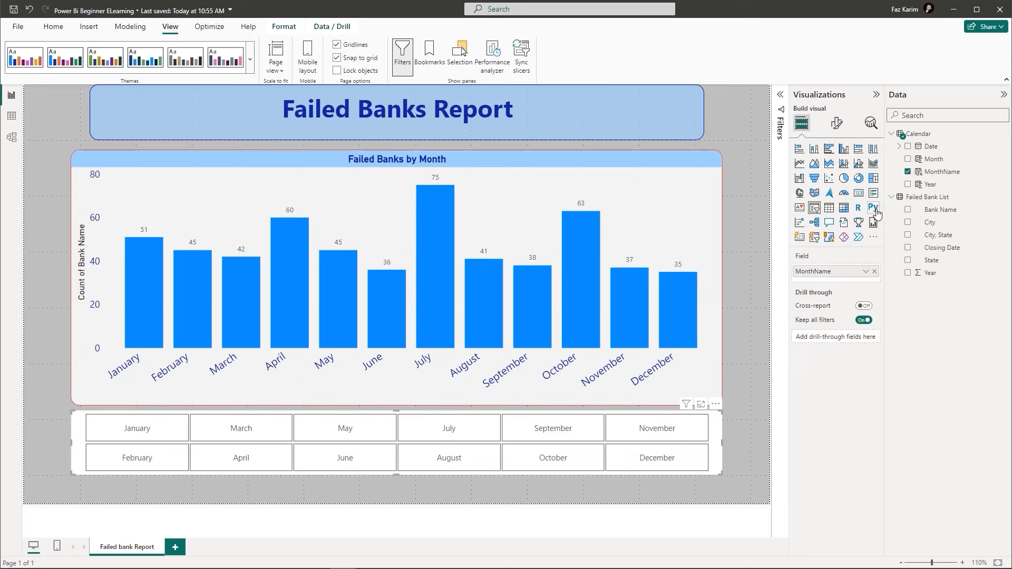
mouse_move(808, 201)
left_mouse_down()
mouse_move(847, 238)
mouse_move(832, 259)
left_mouse_up()
mouse_move(826, 200)
left_mouse_down()
mouse_move(853, 178)
mouse_move(874, 115)
mouse_move(843, 99)
left_mouse_up()
mouse_move(721, 442)
left_mouse_down()
mouse_move(757, 446)
mouse_move(722, 443)
left_mouse_up()
left_click_drag(628, 411, 627, 416)
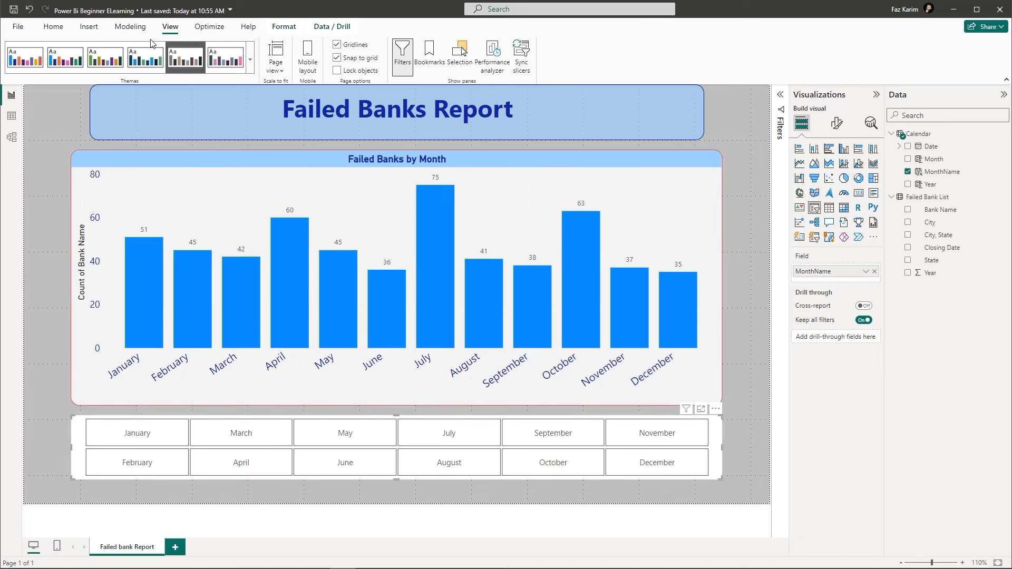
- Add a Clear all slicers button and place it over the right end of the report title box
left_click(81, 28)
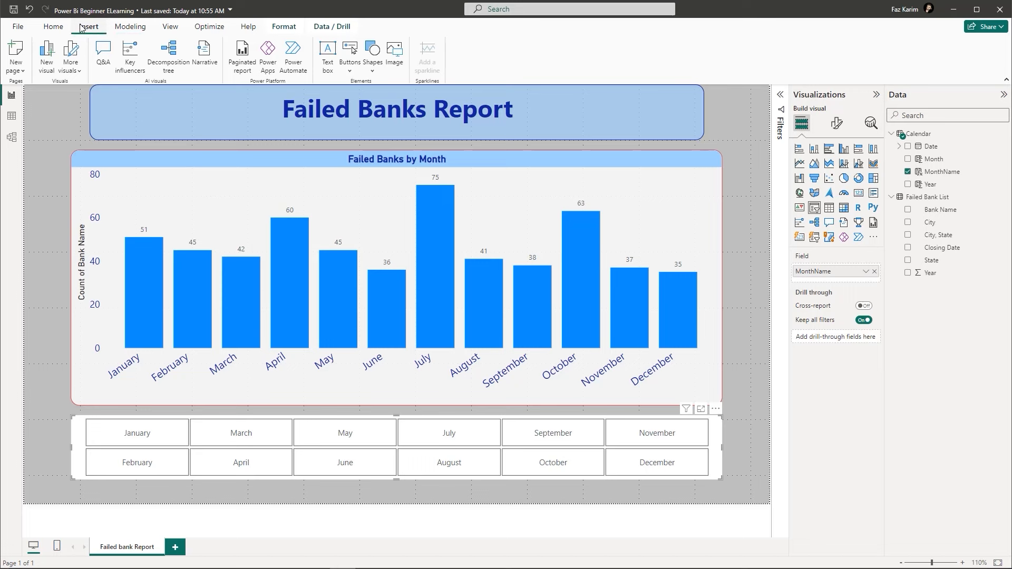
left_click(348, 72)
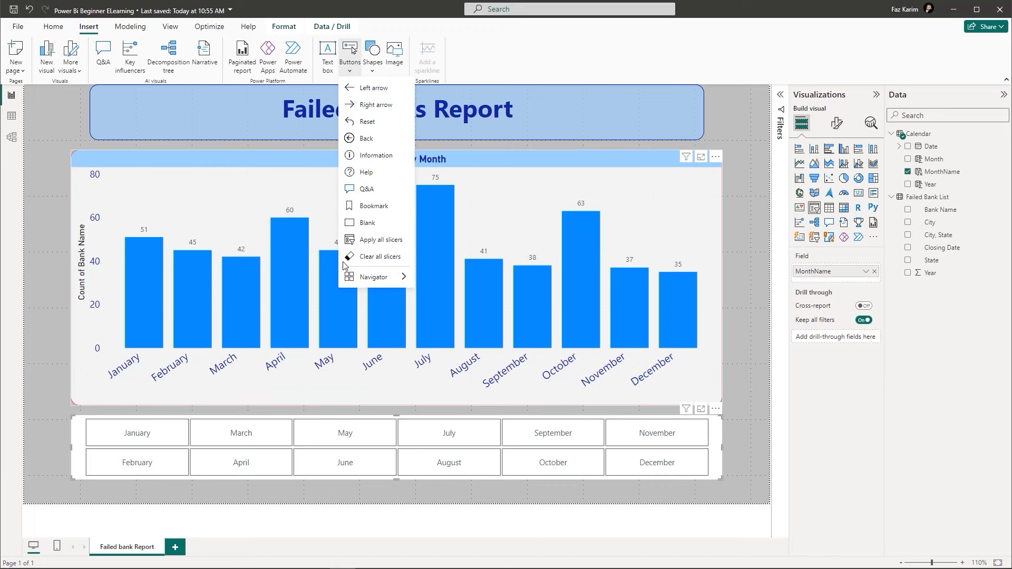
left_click(376, 256)
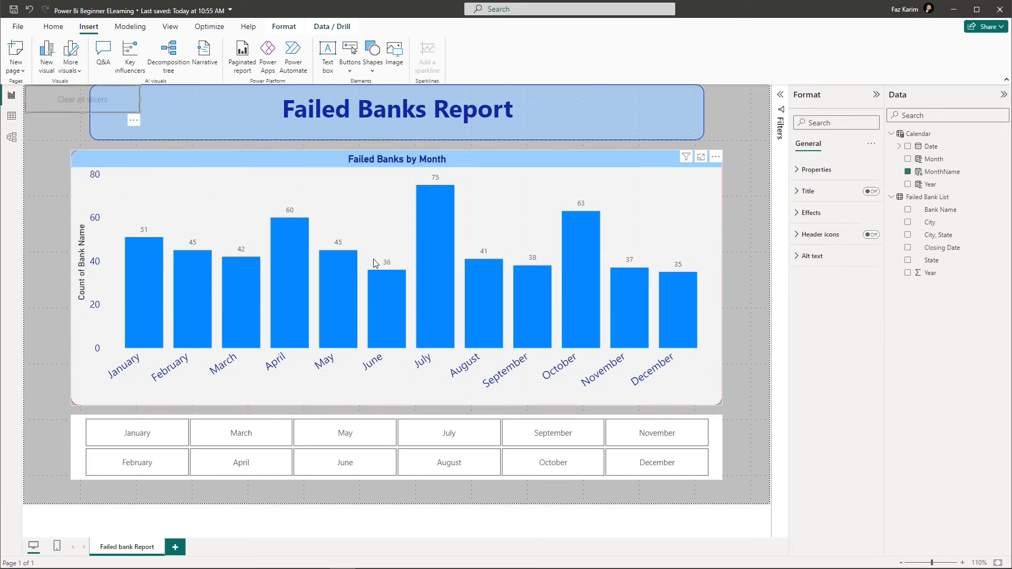
left_click_drag(108, 116, 748, 119)
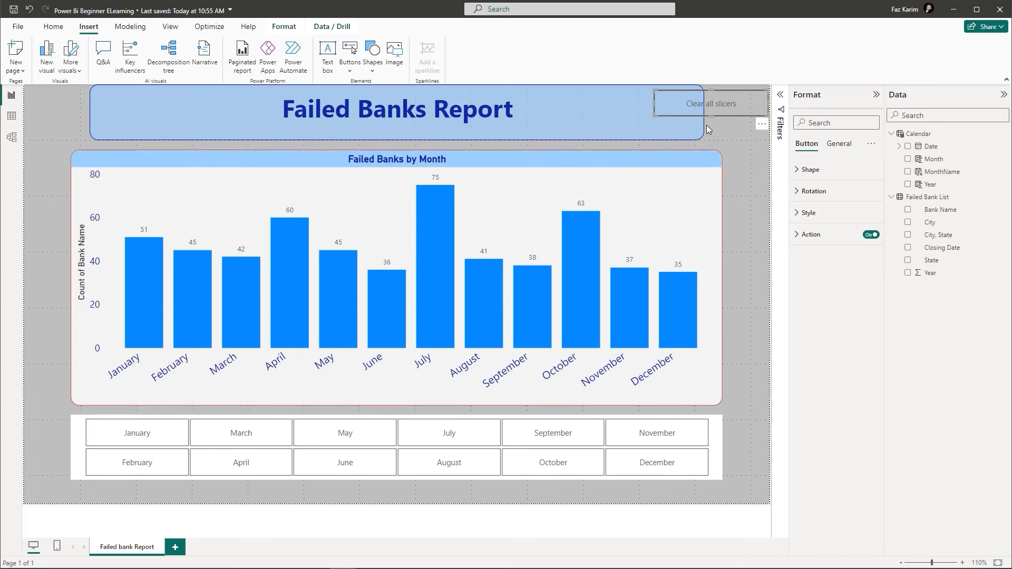
- Narrow the failed banks column chart on both sides to match the width of the title box
left_click(717, 269)
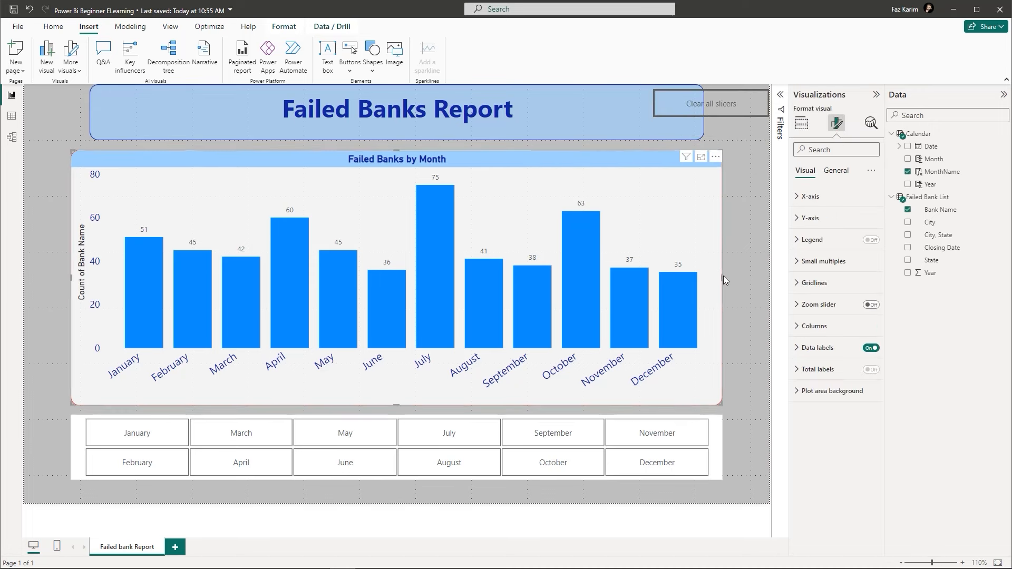
left_click_drag(723, 276, 700, 275)
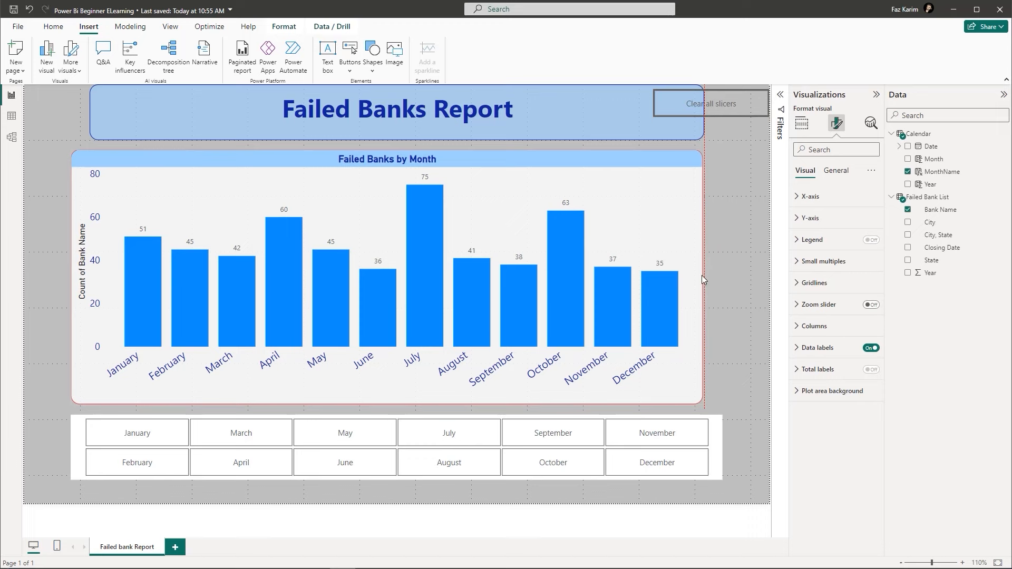
left_click_drag(68, 279, 91, 277)
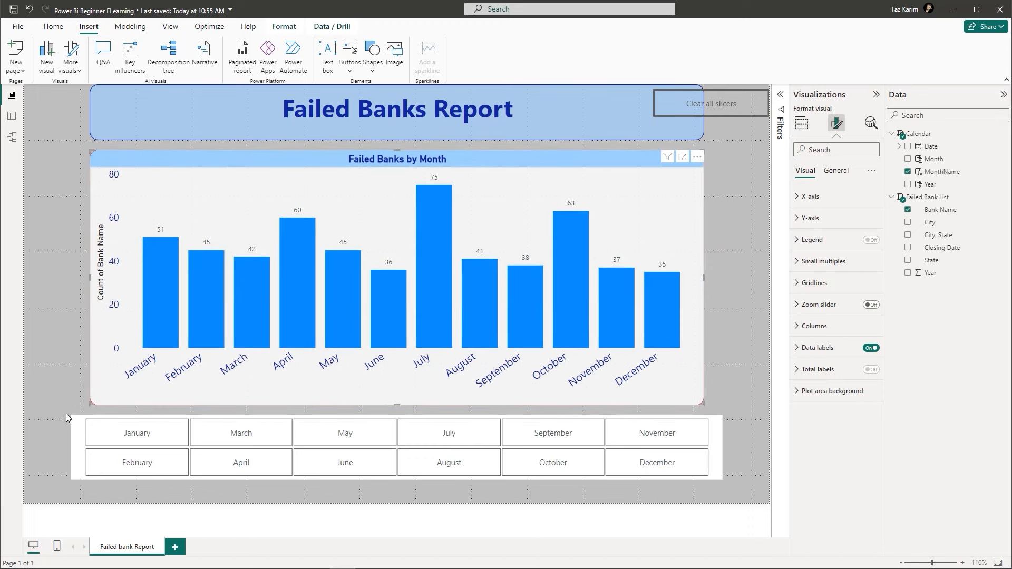
- Narrow the month slicer on both sides so it sits slightly inside the column chart's edges
left_click(73, 450)
left_click_drag(69, 449, 100, 447)
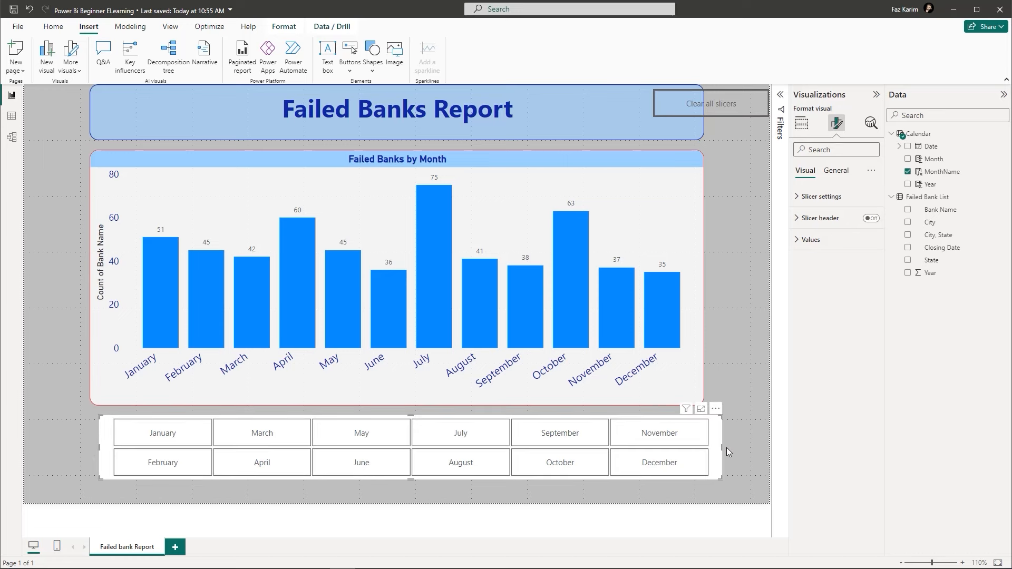
left_click_drag(722, 446, 694, 444)
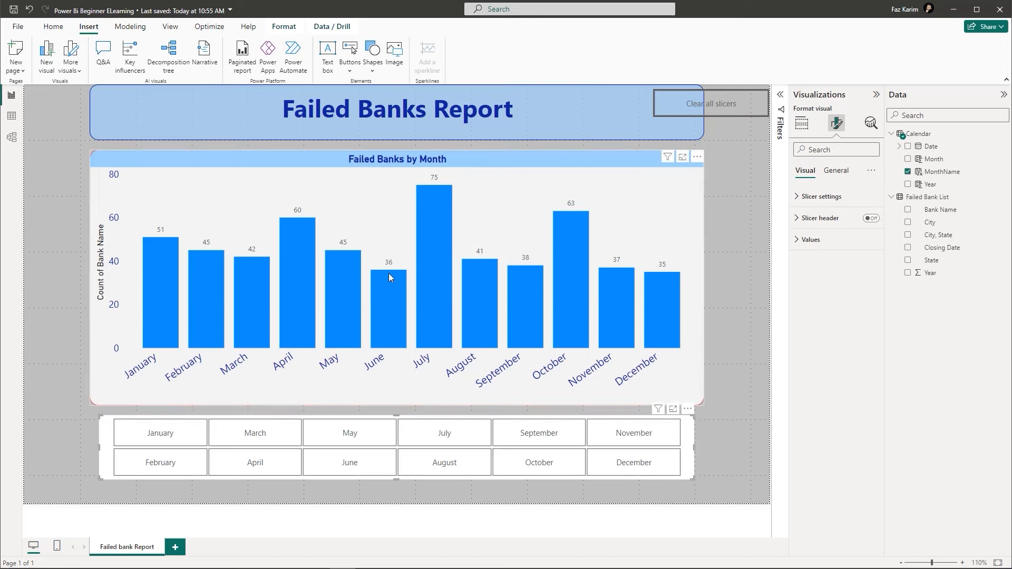
- Shorten the column chart and move the month slicer up to fit the Clear all slicers button beneath the slicer
left_click_drag(396, 403, 404, 359)
left_click_drag(394, 412, 393, 370)
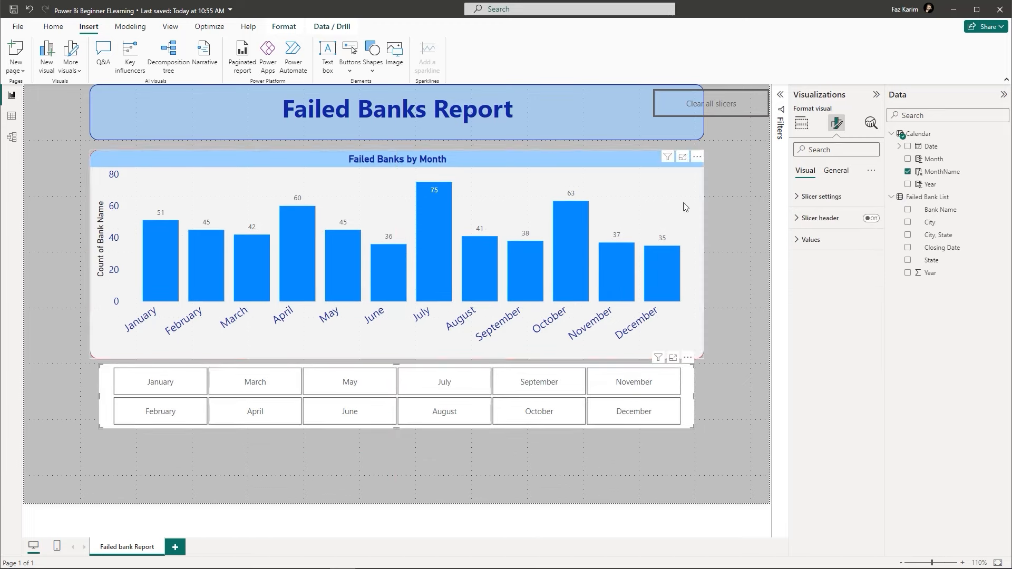
left_click_drag(724, 115, 397, 460)
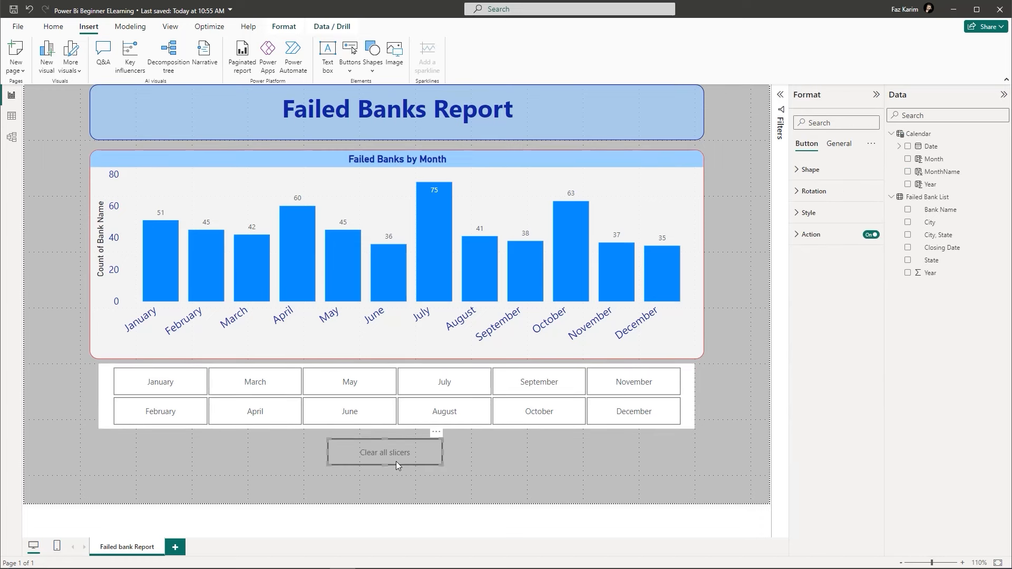
left_click(842, 146)
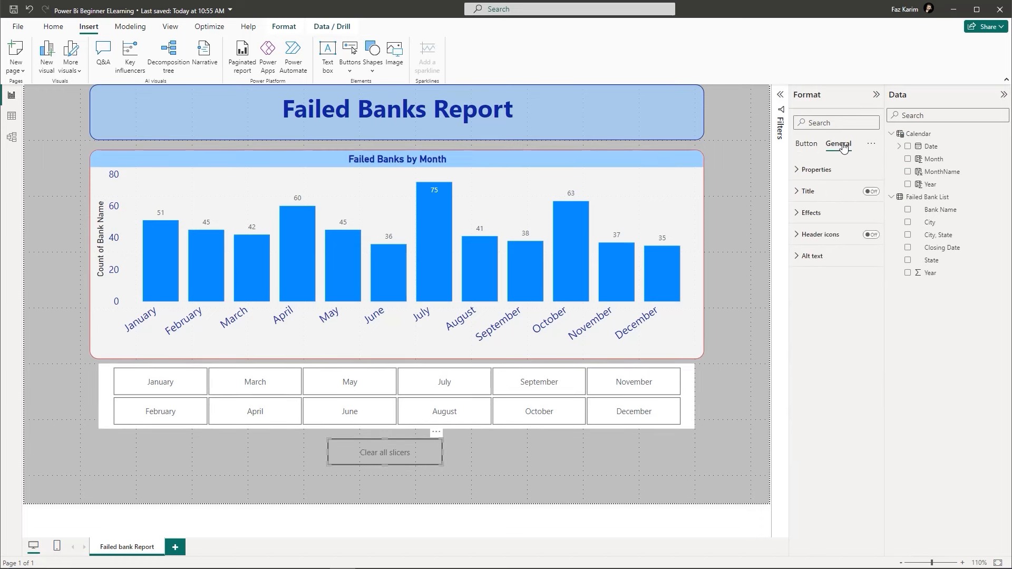
left_click(814, 172)
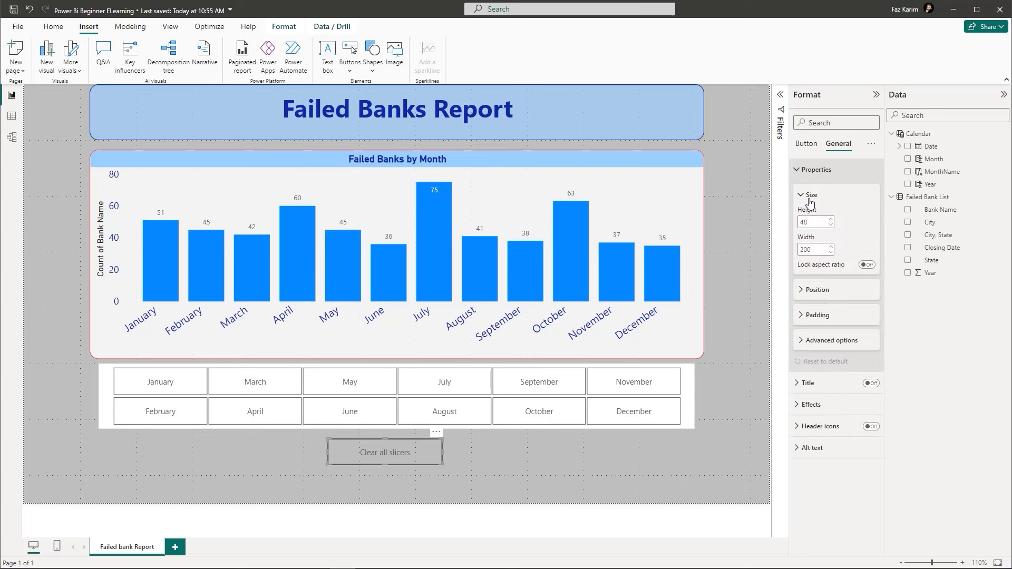
left_click(798, 385)
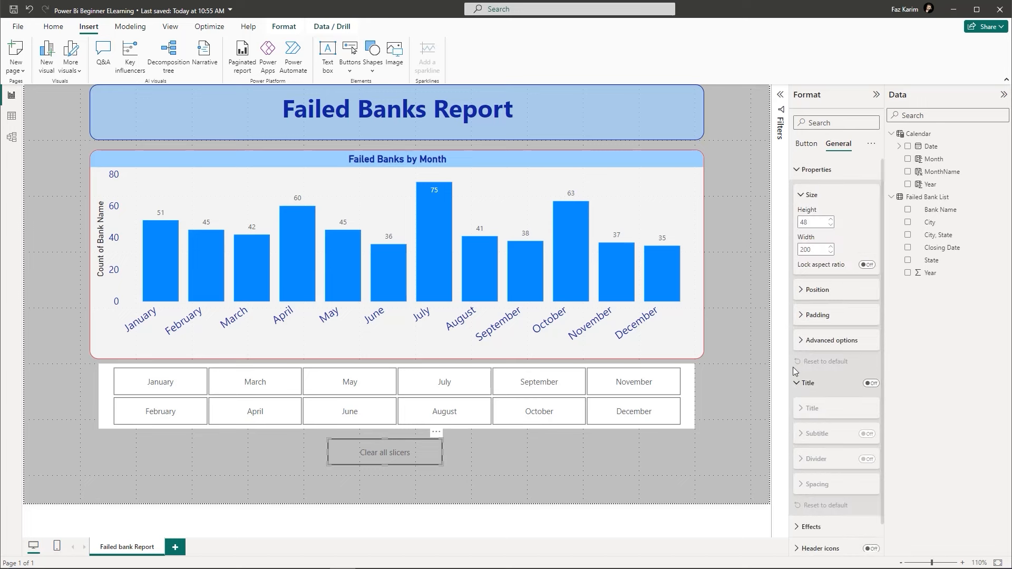
left_click(797, 385)
left_click(801, 196)
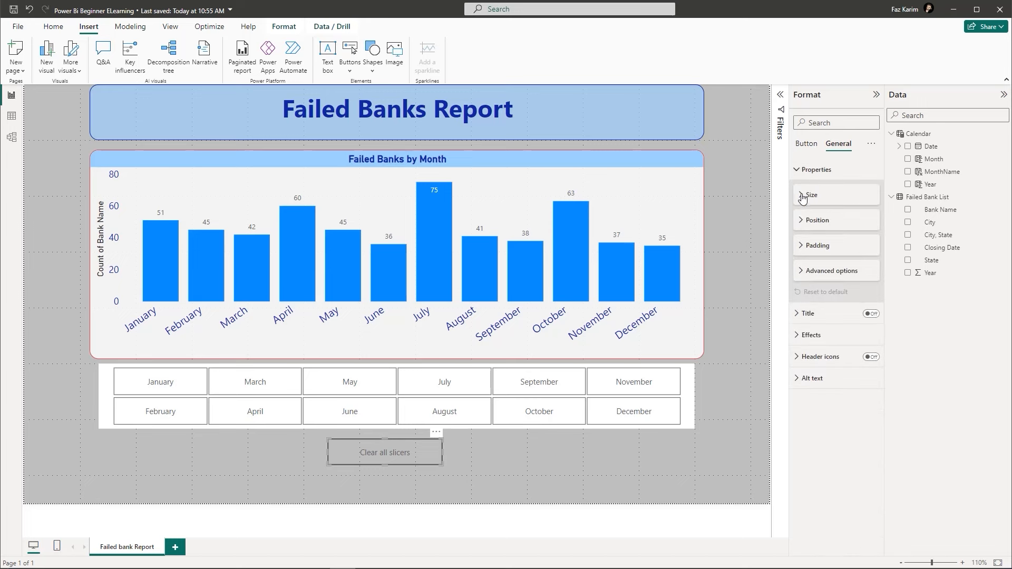
left_click(798, 170)
- Set the font color of the Clear all slicers button's text to the red theme color
left_click(799, 143)
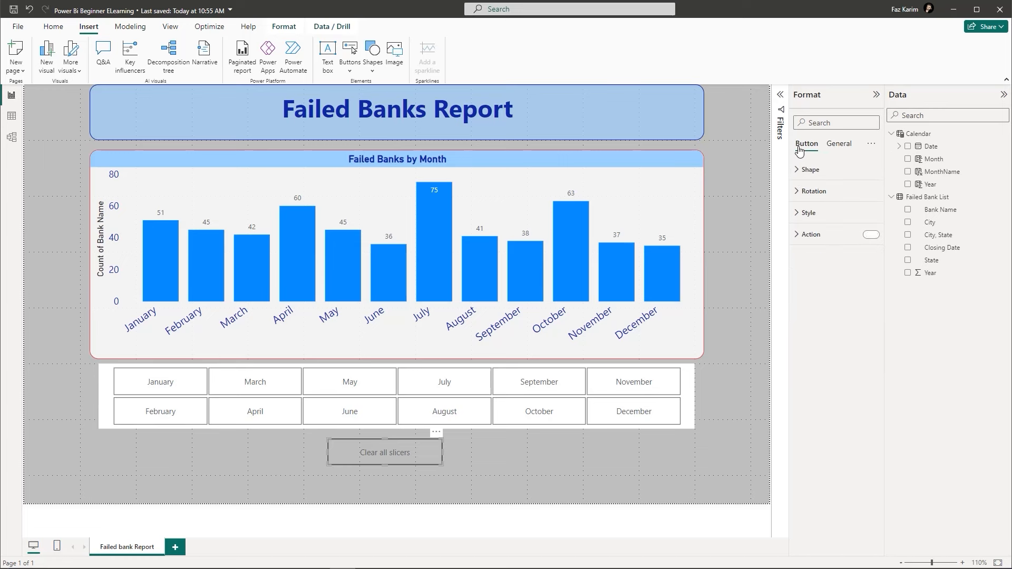
left_click(801, 213)
left_click(818, 389)
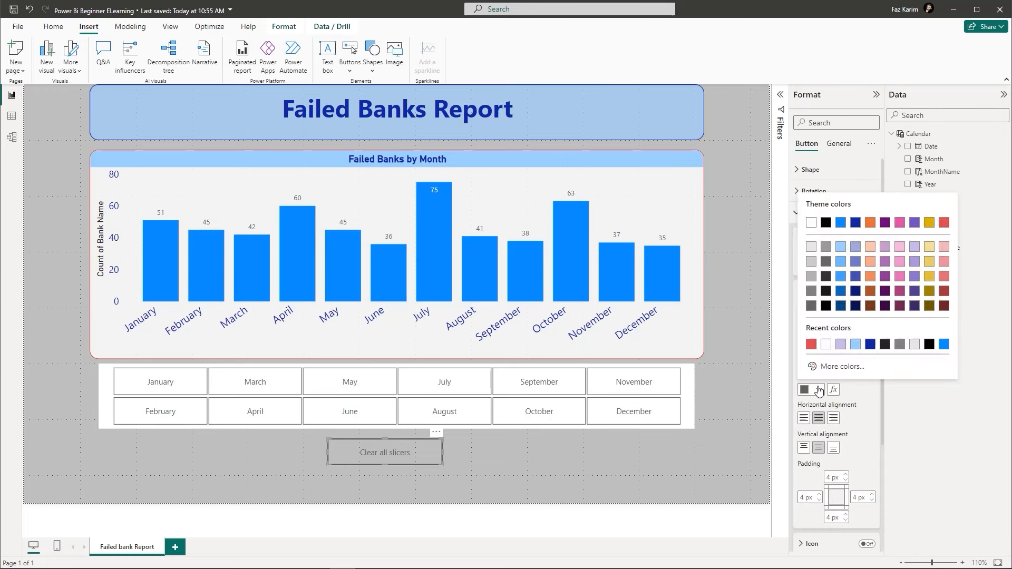
left_click(943, 223)
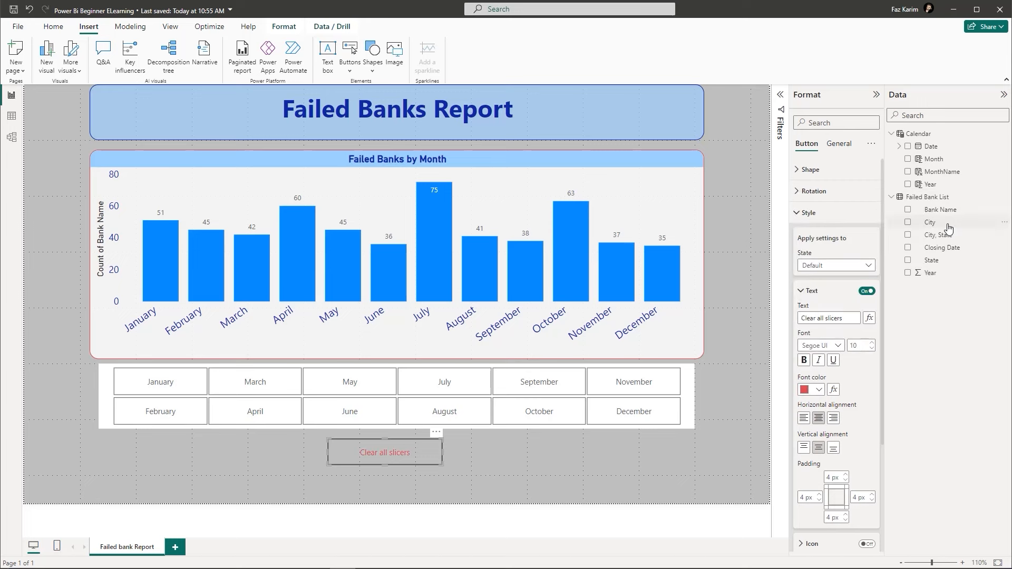
- Set the border color of the Clear all slicers button to the red theme color and deselect the button
left_click(802, 291)
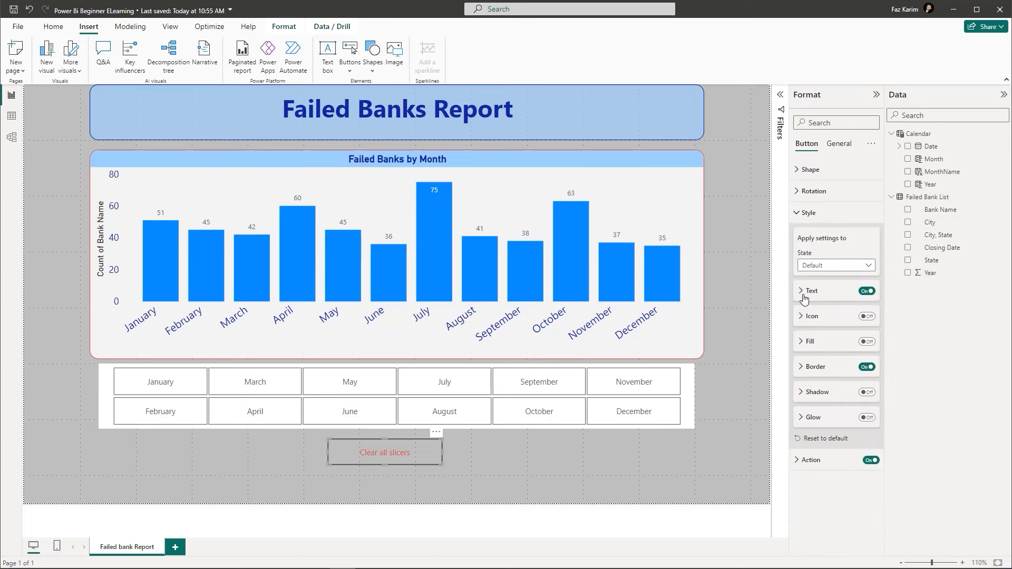
left_click(801, 367)
left_click(818, 394)
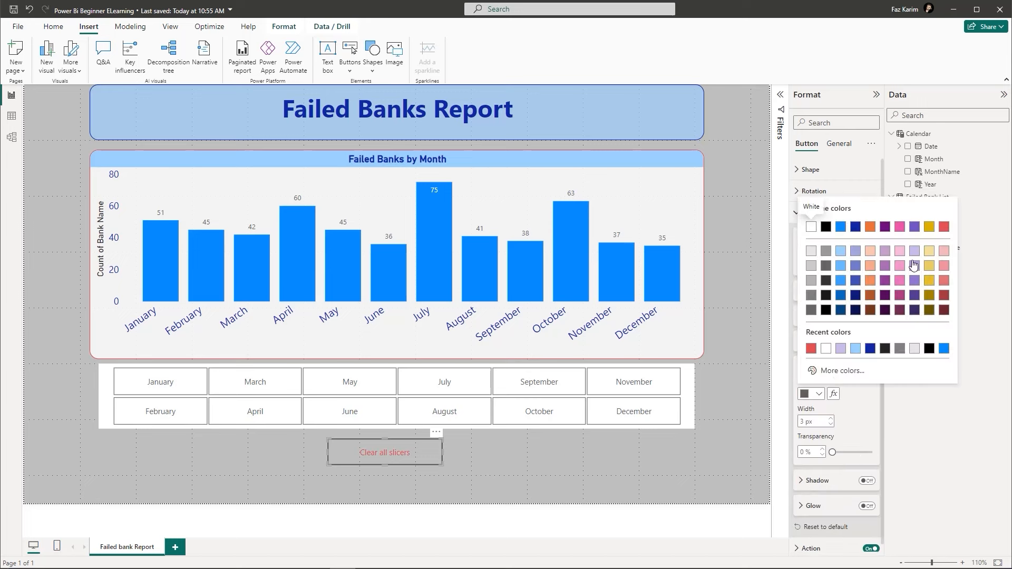
left_click(944, 226)
left_click(737, 461)
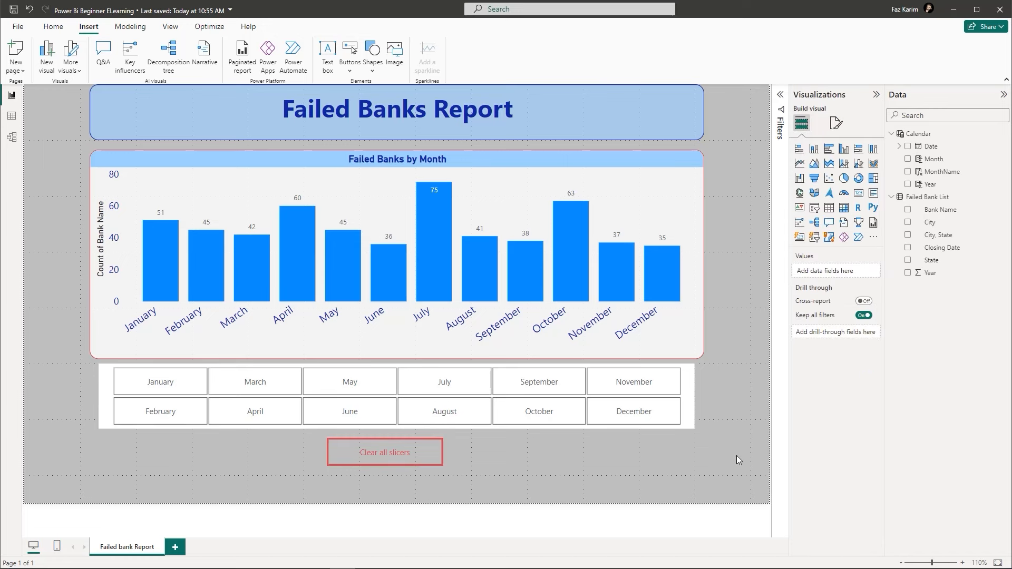
- Test the Clear all slicers button by filtering the chart to November and clearing the selection with it
left_click(635, 384)
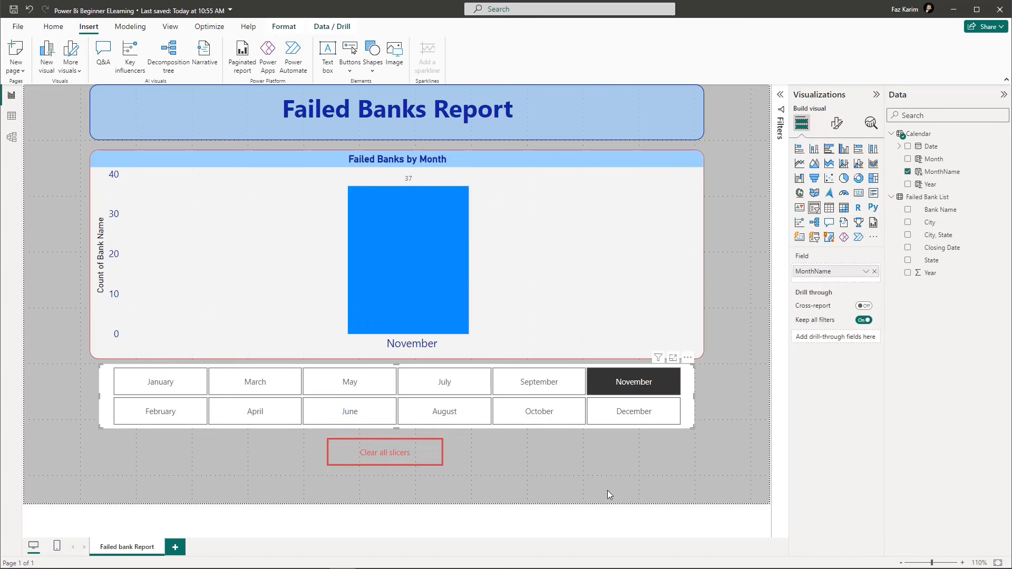
left_click(383, 459, "ctrl")
left_click(536, 471)
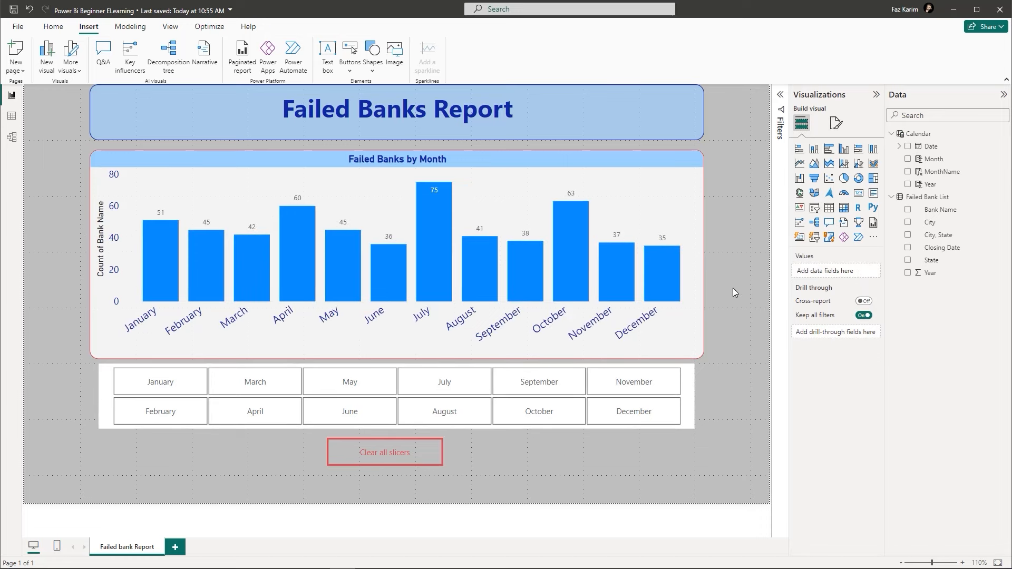
left_click_drag(705, 107, 732, 107)
left_click_drag(531, 107, 531, 140)
type("text")
type("box")
type("t")
type("sta")
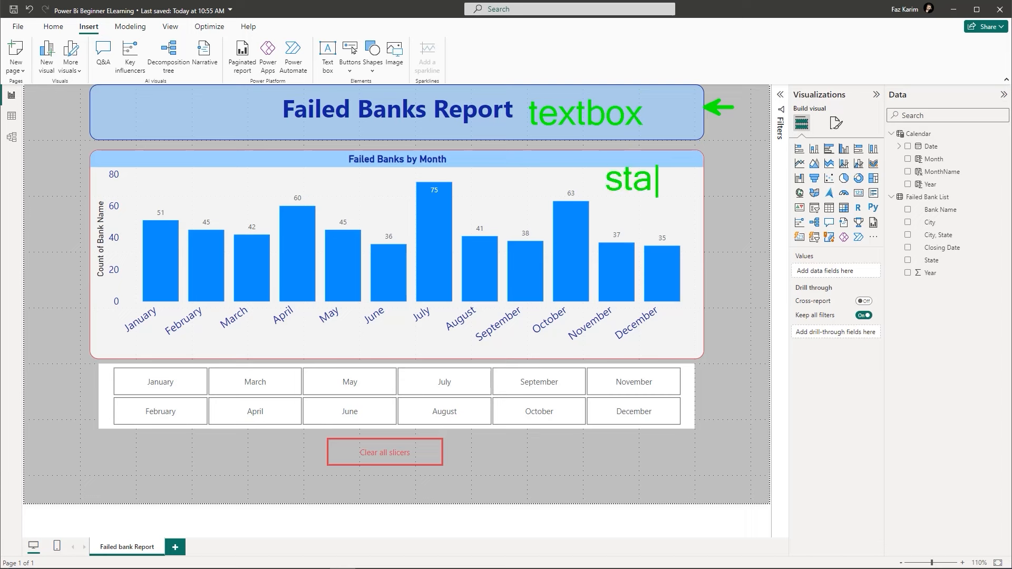
type("ckedtslice")
type("r")
type("t")
type("but")
type("ton")
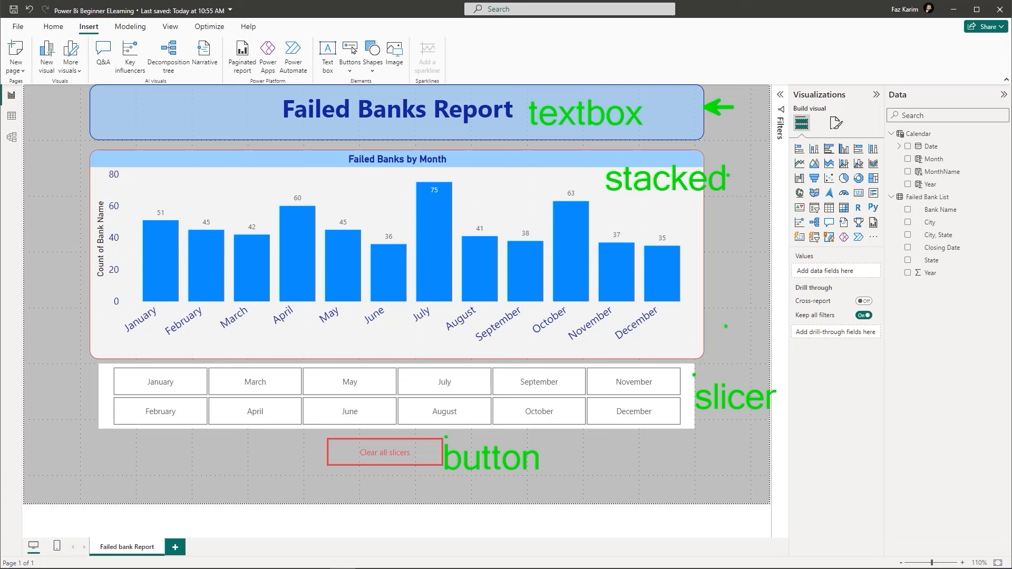
key("Escape")
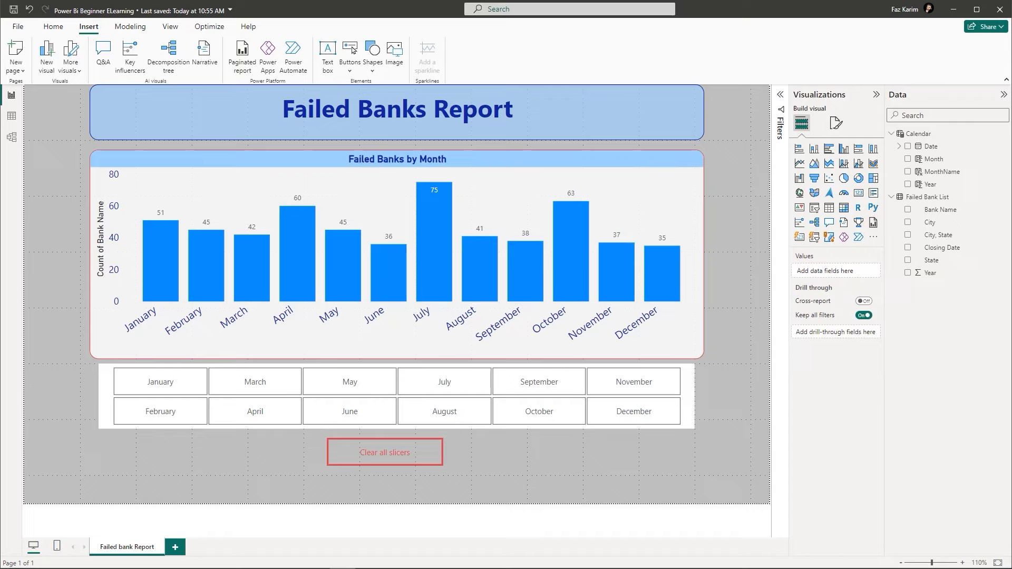
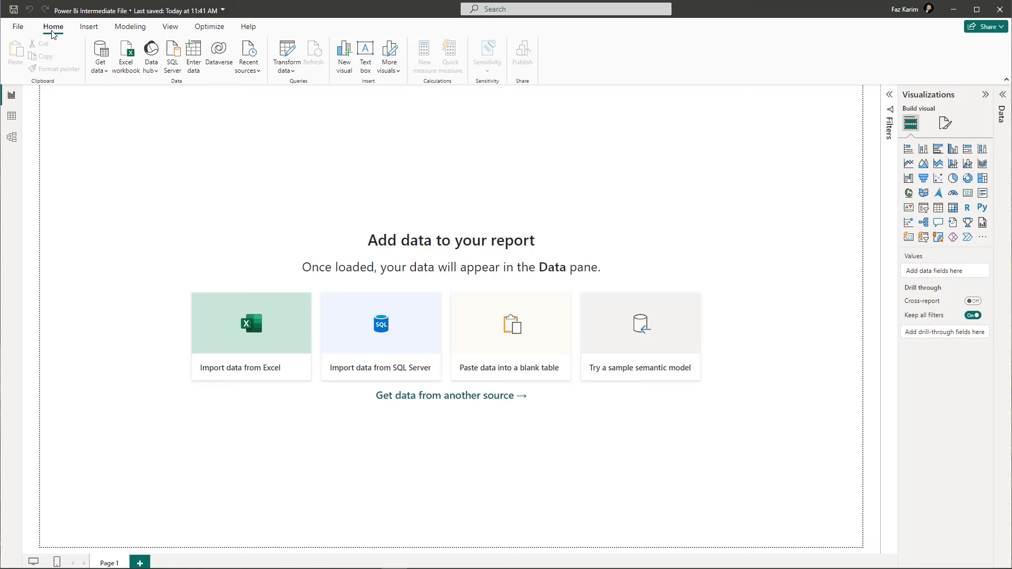
- Import InvoiceData.txt as a Text/CSV source into the Power Bi Intermediate File and open it in Power Query for transformation
left_click(108, 75)
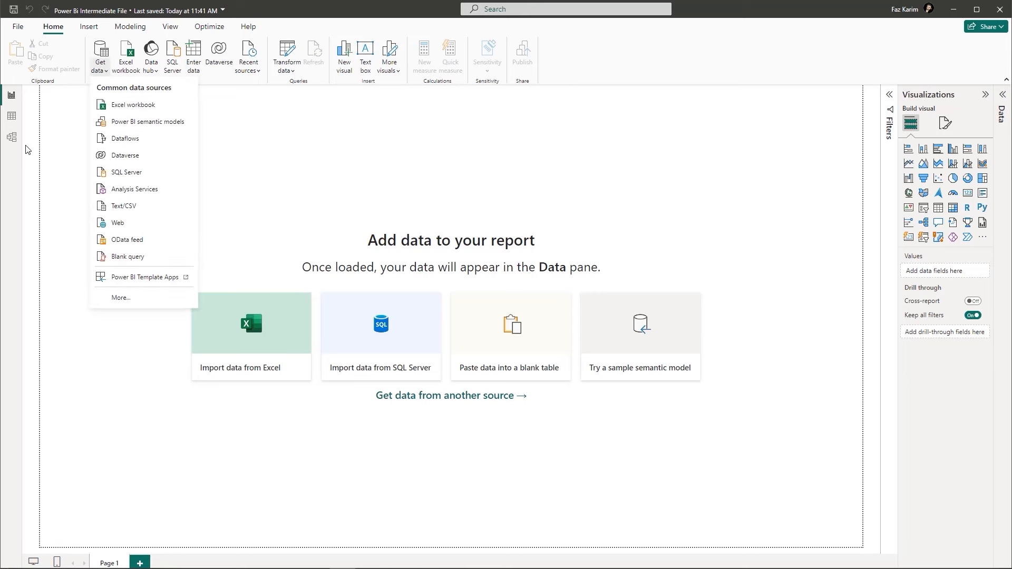
left_click(113, 209)
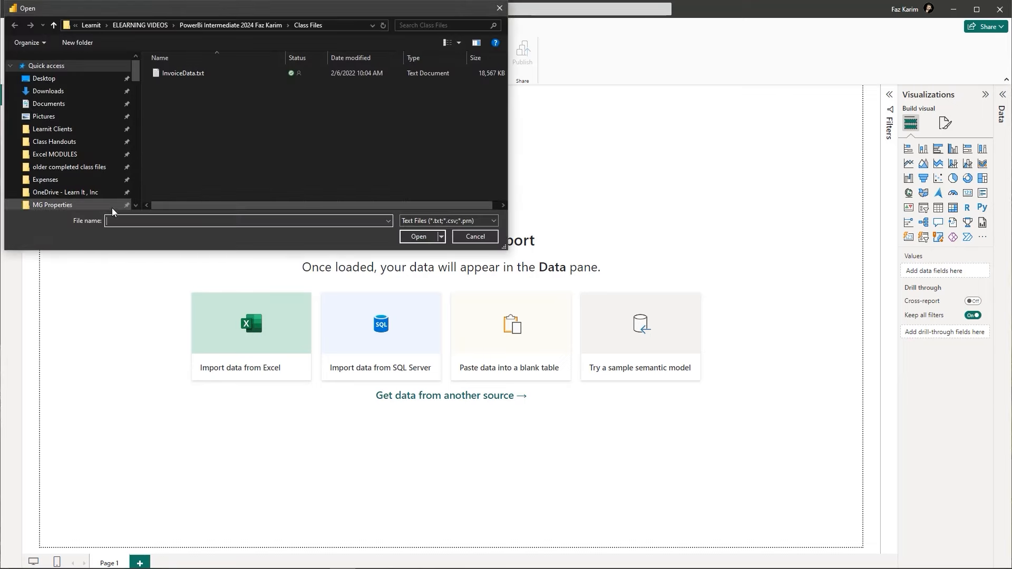
left_click(191, 73)
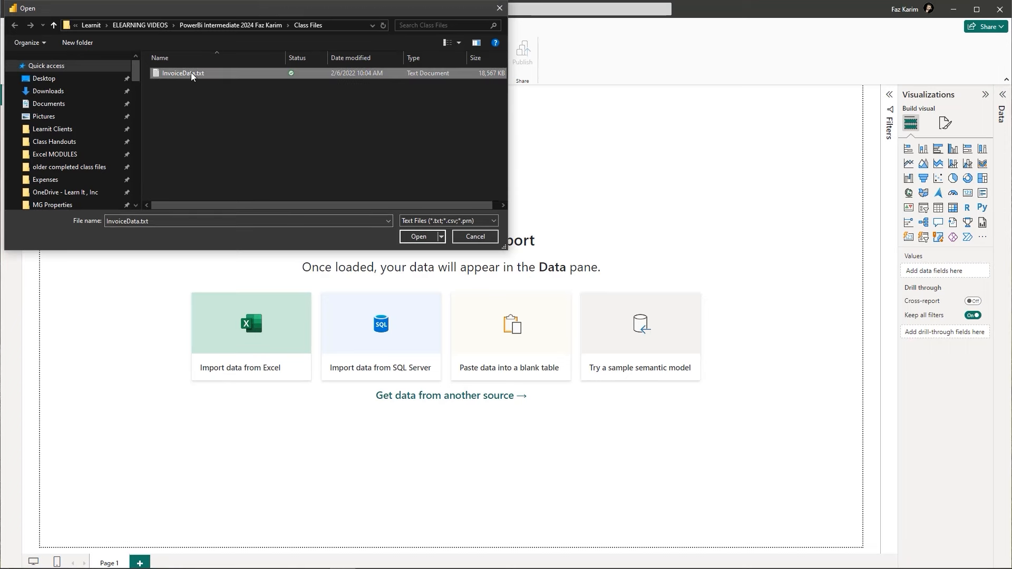
left_click(414, 237)
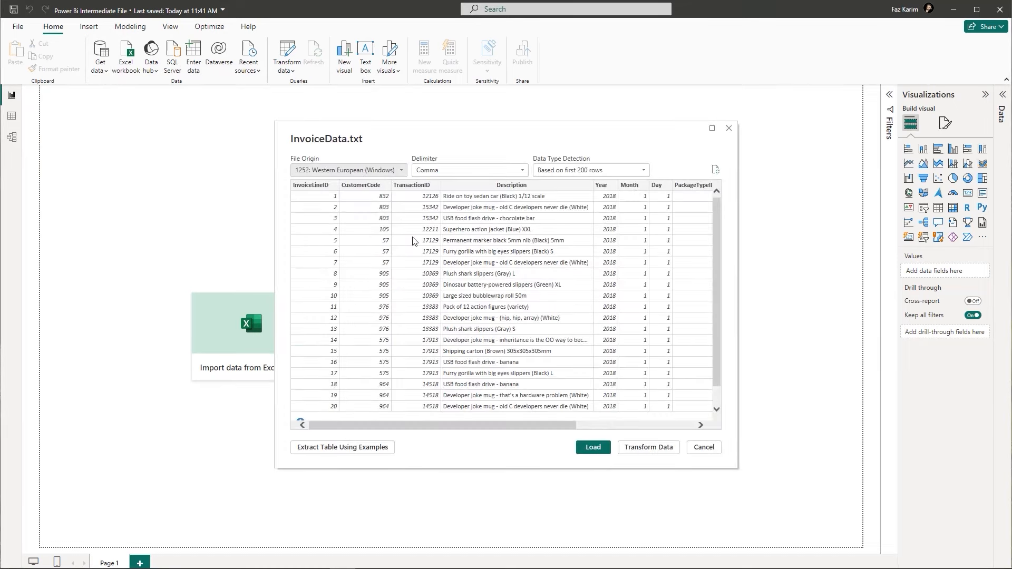
left_click(638, 448)
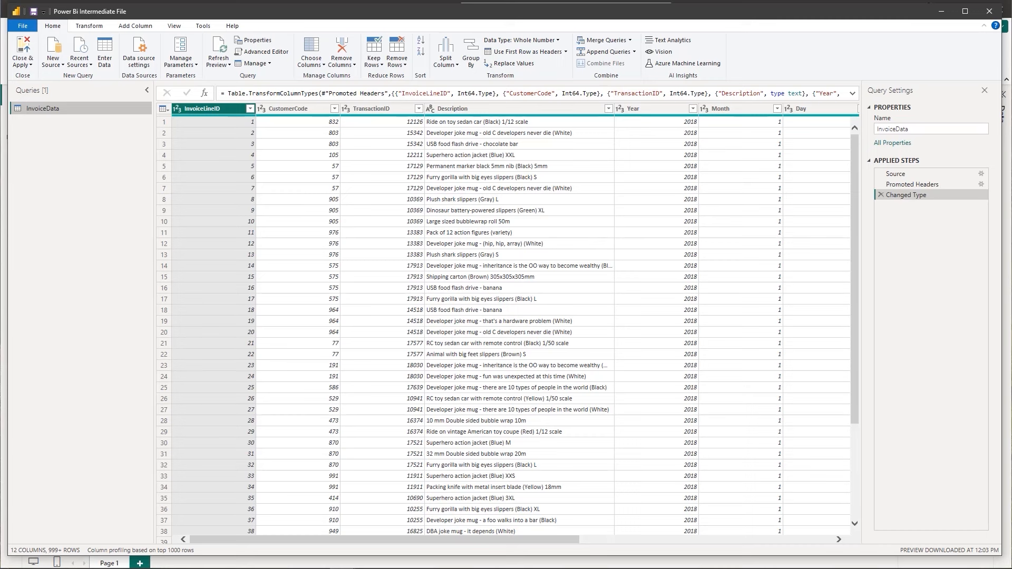
- Start merging the Year, Month and Day columns of InvoiceData, using a custom "/" separator
left_click(660, 109)
left_click(740, 112)
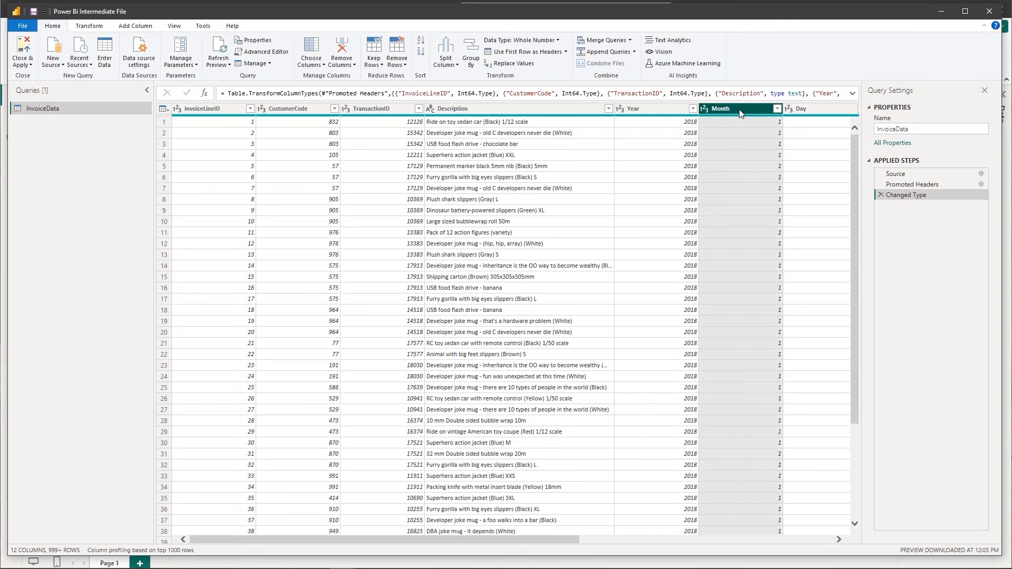
left_click(809, 113)
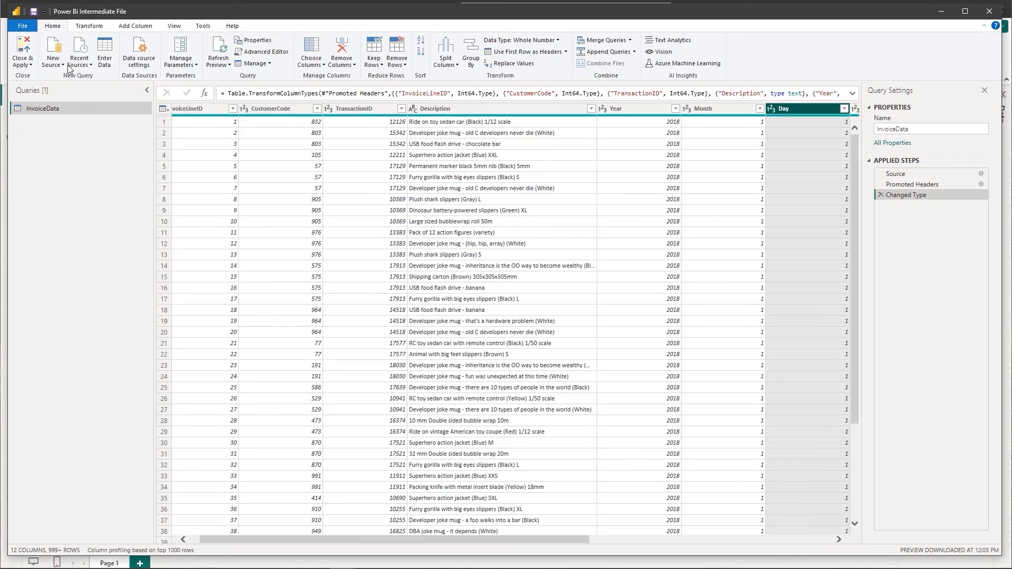
left_click(83, 28)
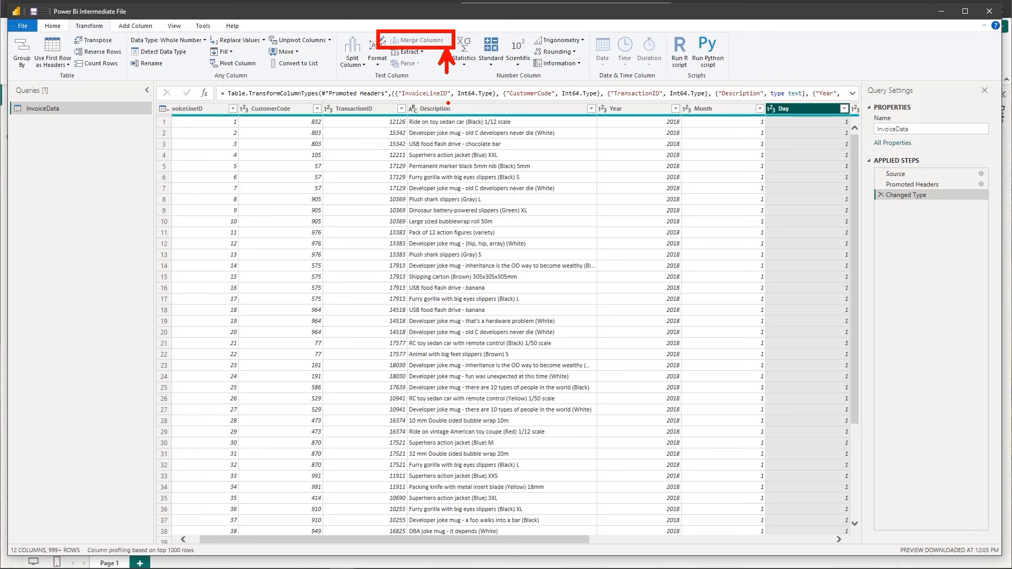
left_click(639, 110)
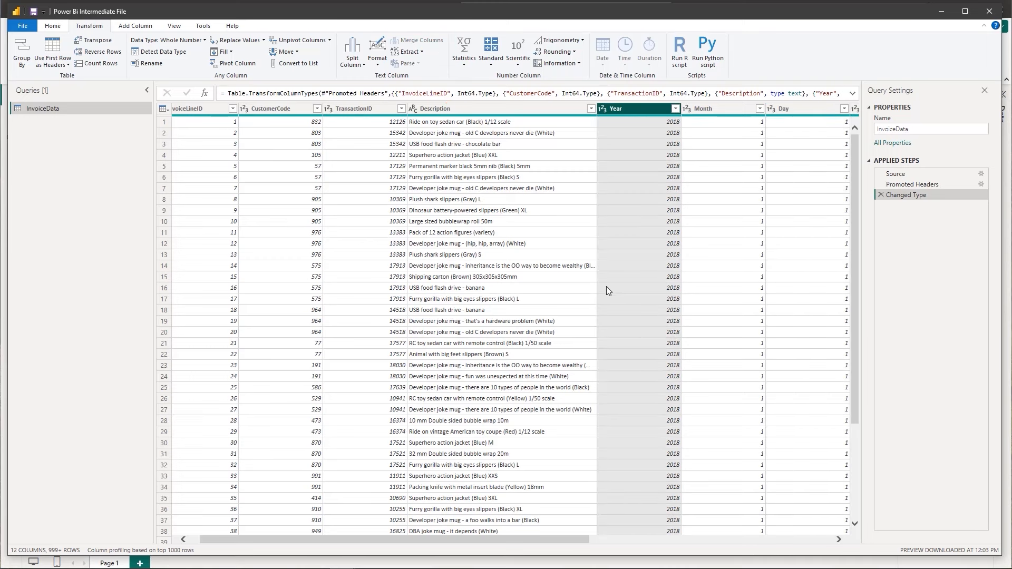
left_click(731, 110, "ctrl")
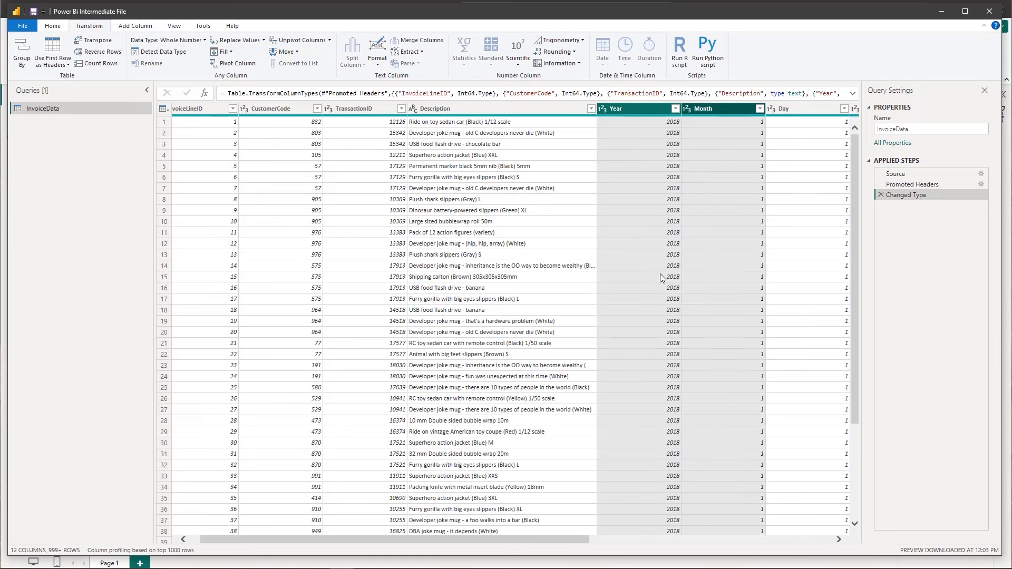
left_click(786, 109, "ctrl")
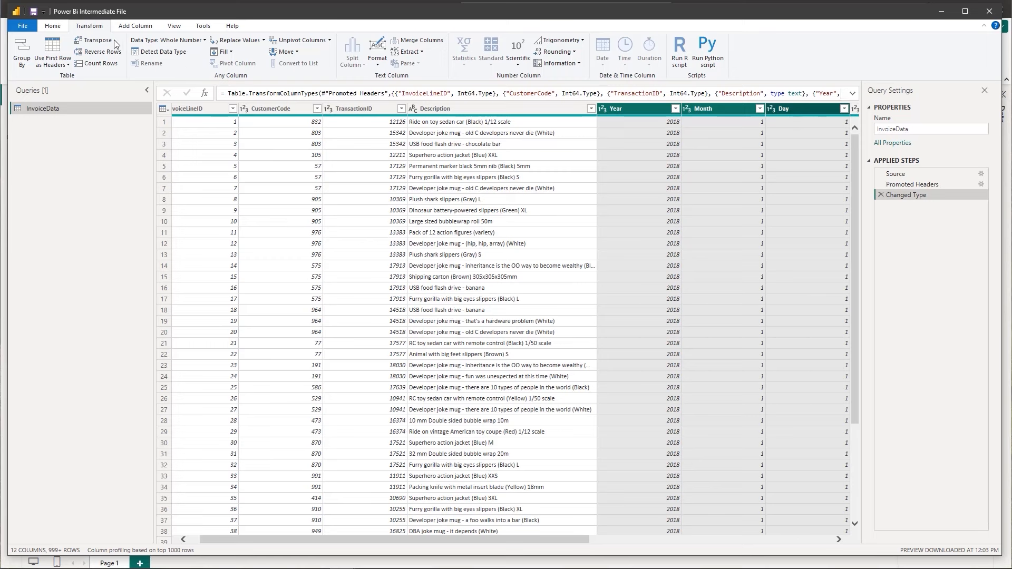
left_click(430, 46)
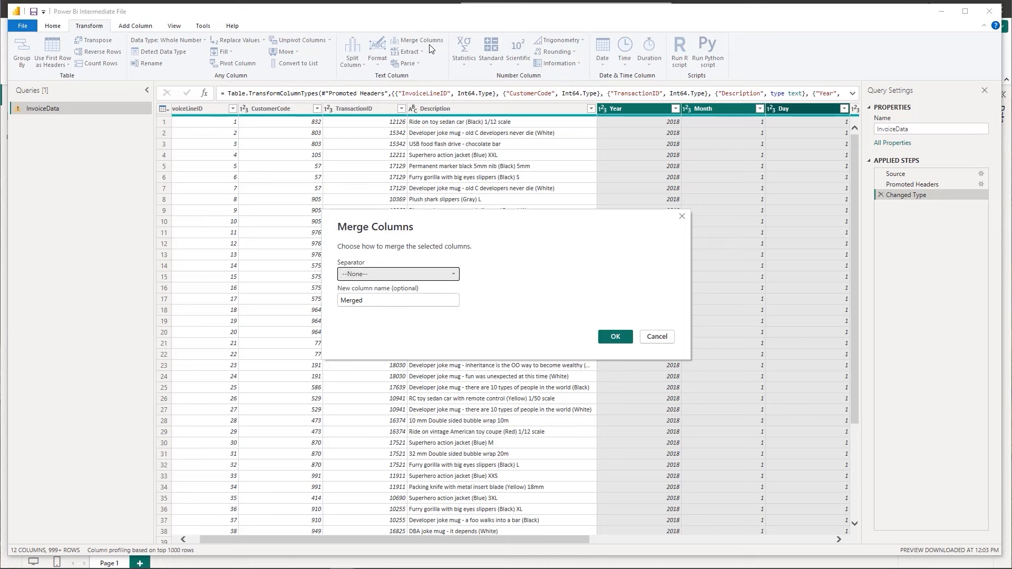
left_click(456, 275)
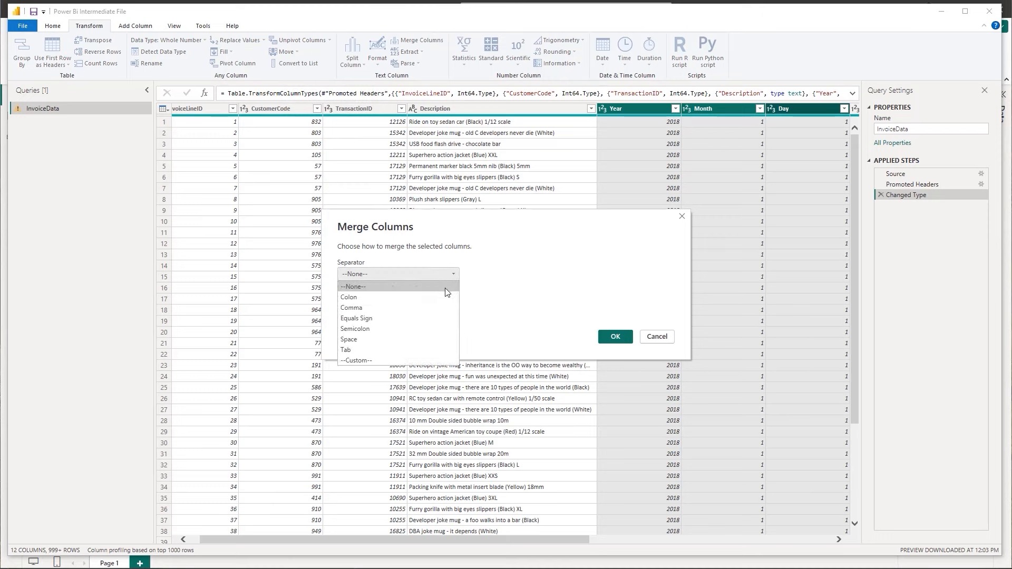
left_click(406, 364)
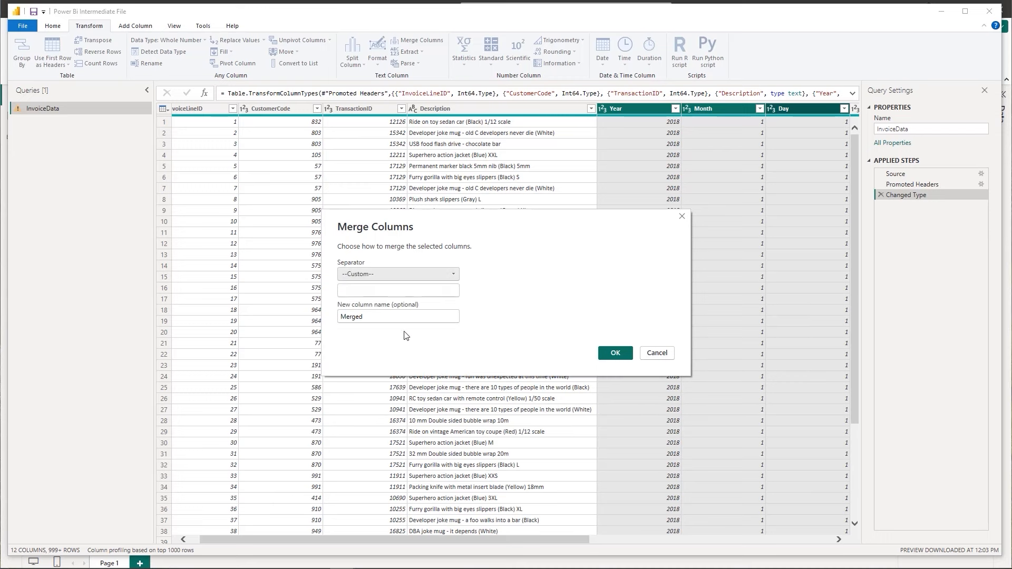
left_click(391, 291)
type("/")
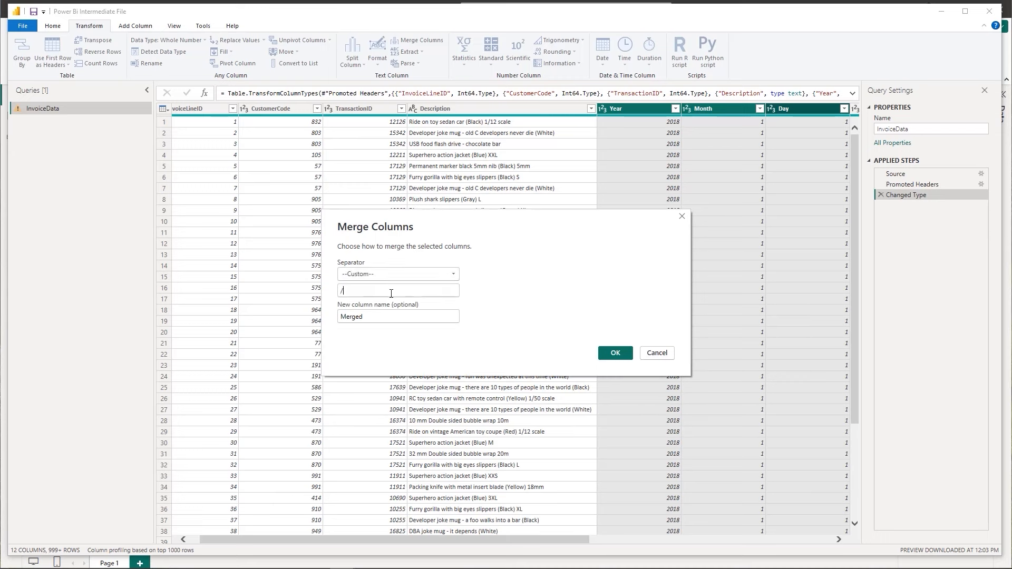
- Name the merged column Date and apply the merge
left_click(394, 318)
double_click(395, 317)
key("BackSpace")
type("Date")
left_click(611, 352)
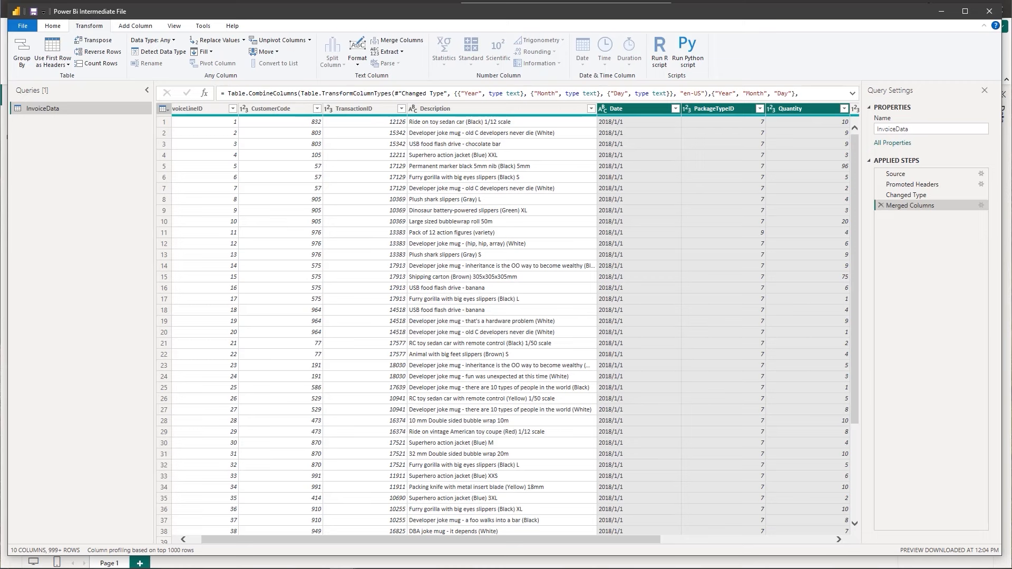
- Change the data type of the merged Date column from text to Date
left_click(605, 110)
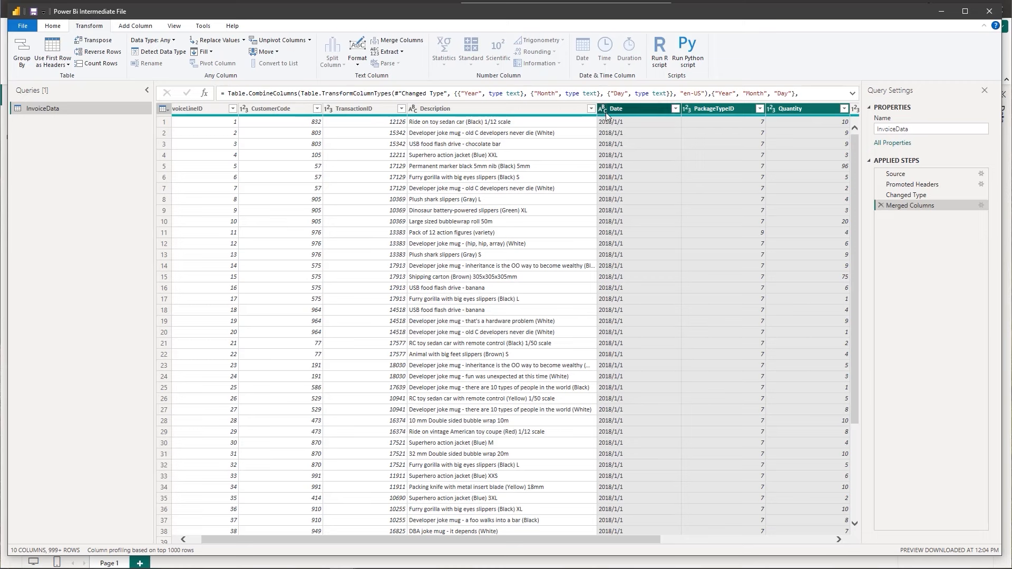
left_click(623, 181)
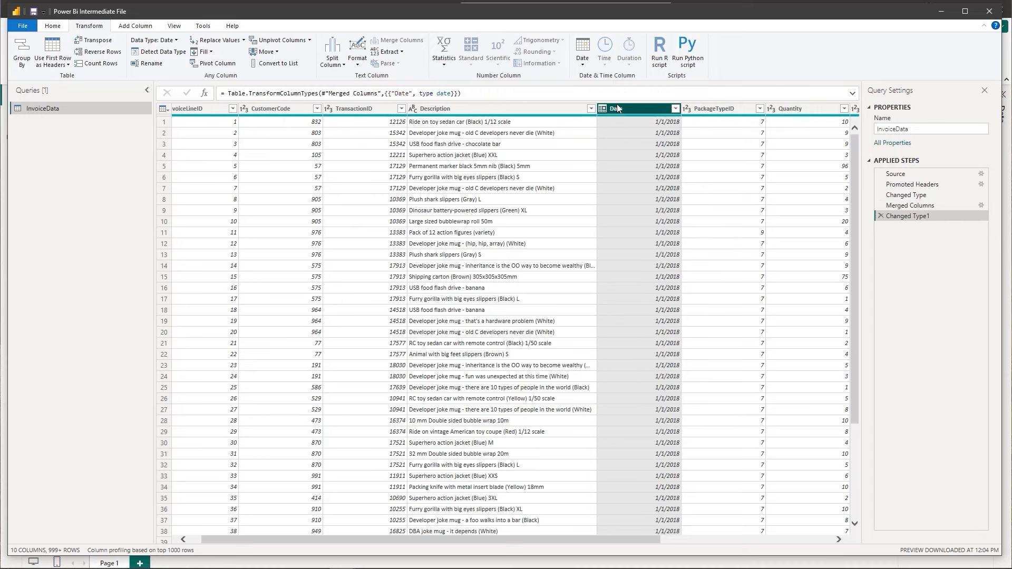
left_click(604, 110)
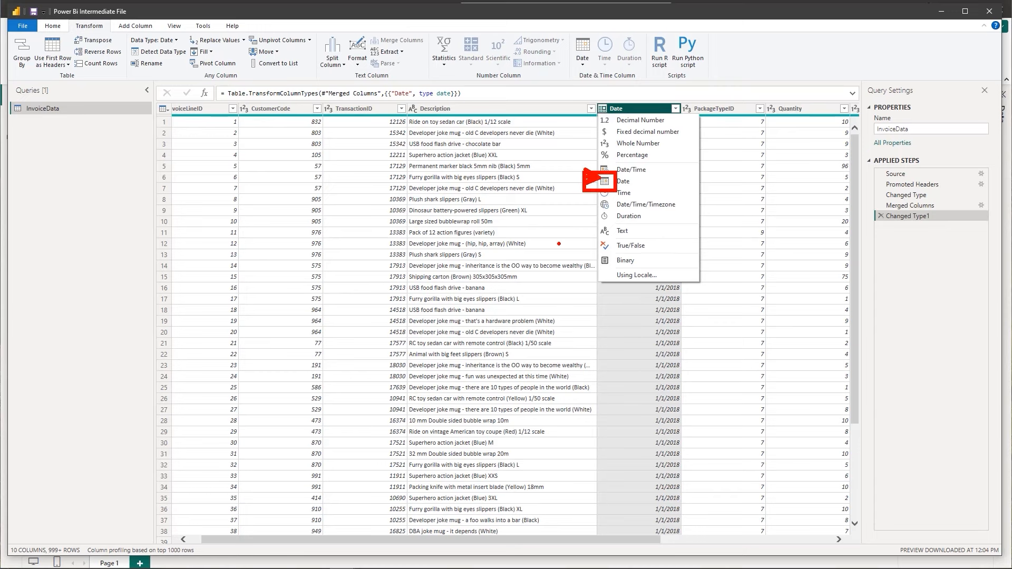
key("Escape")
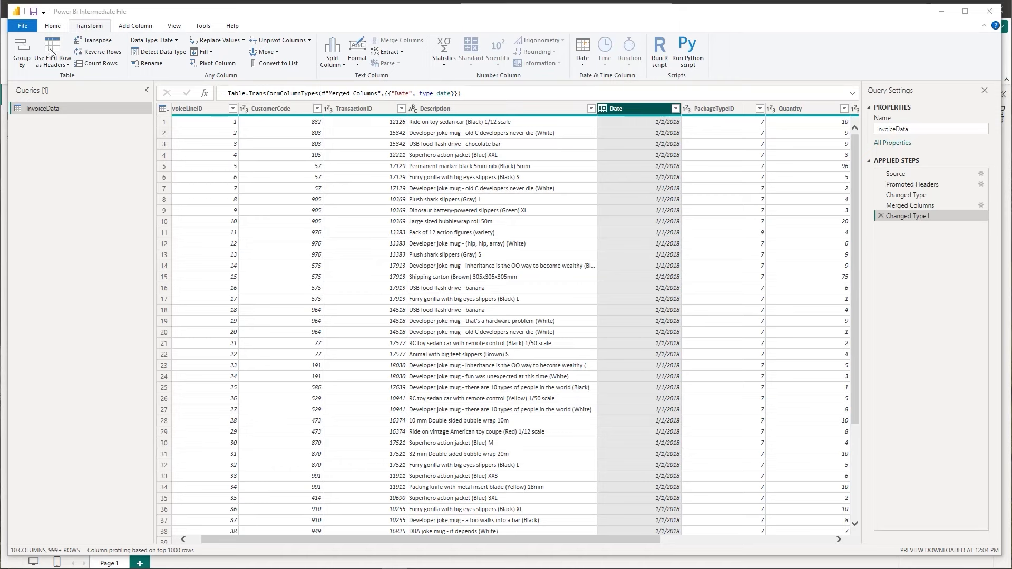
- Add CustomerData.xlsx as a new Excel workbook source and load its MasterCustomer1 table as a query
left_click(52, 26)
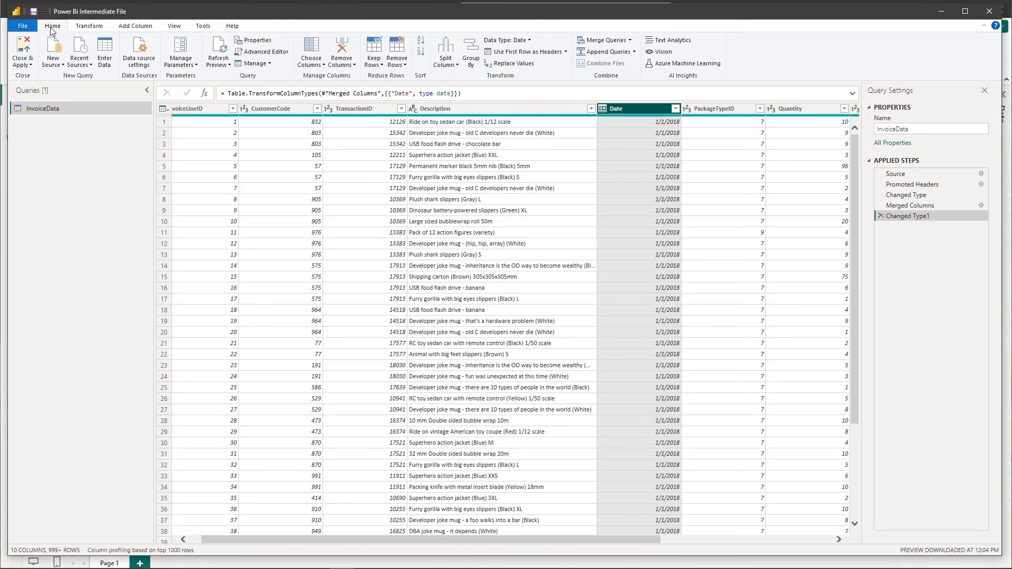
left_click(54, 70)
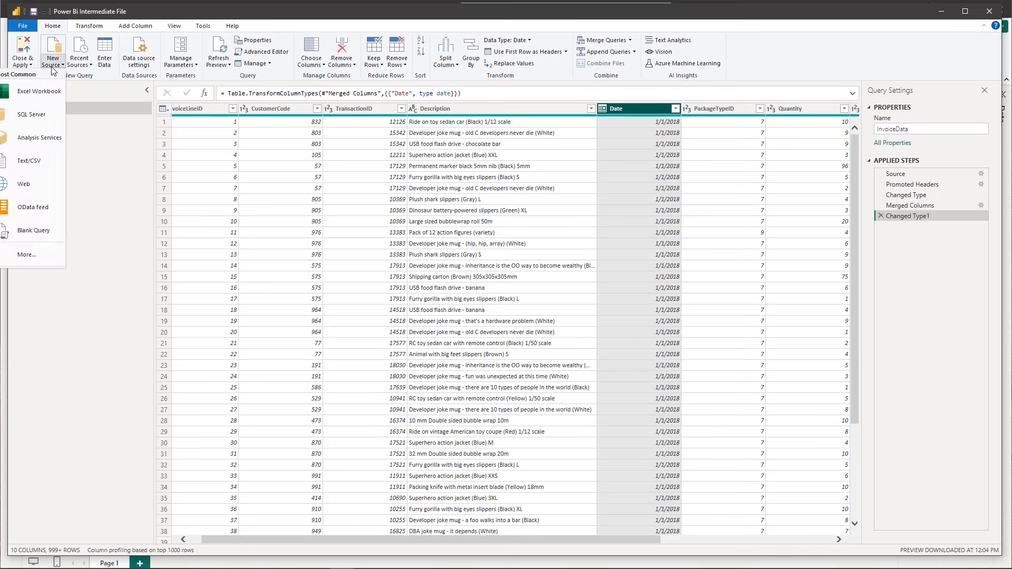
left_click(49, 96)
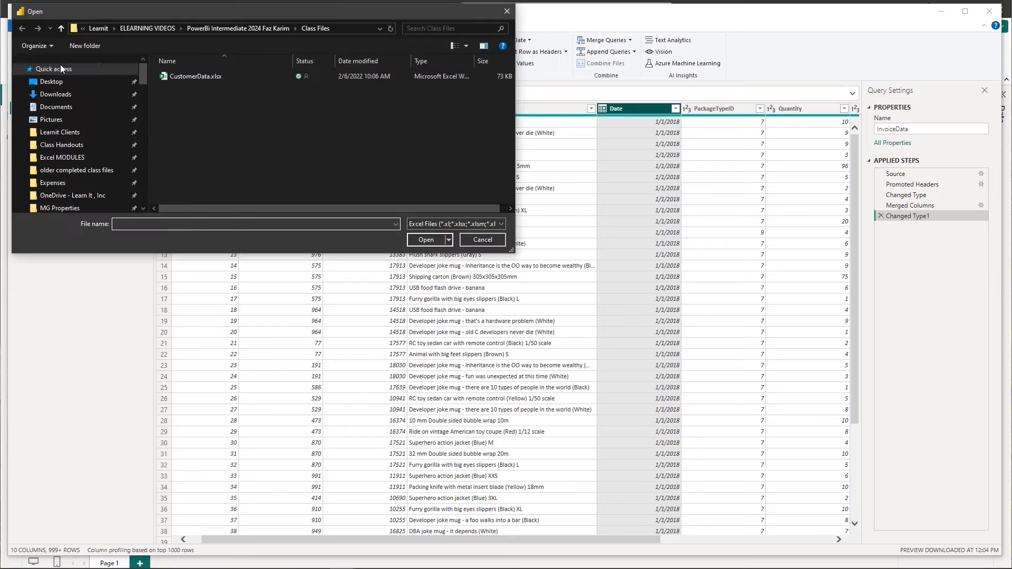
left_click(199, 77)
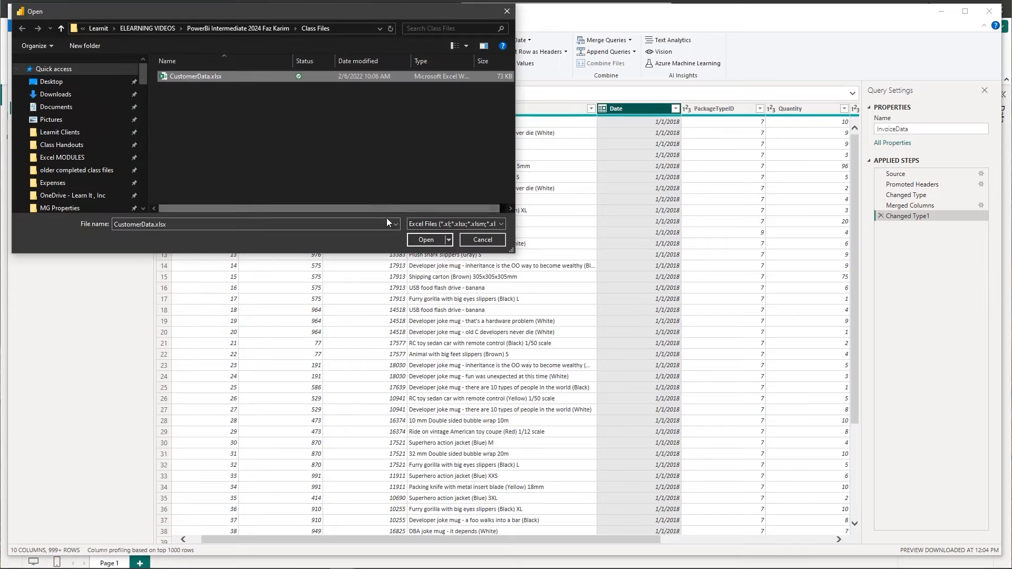
left_click(423, 238)
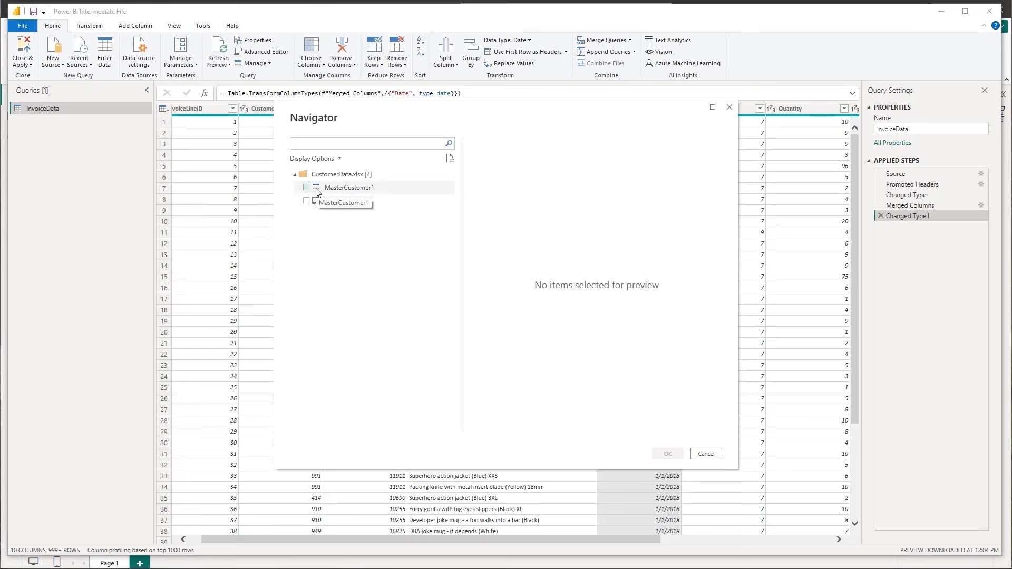
left_click(306, 187)
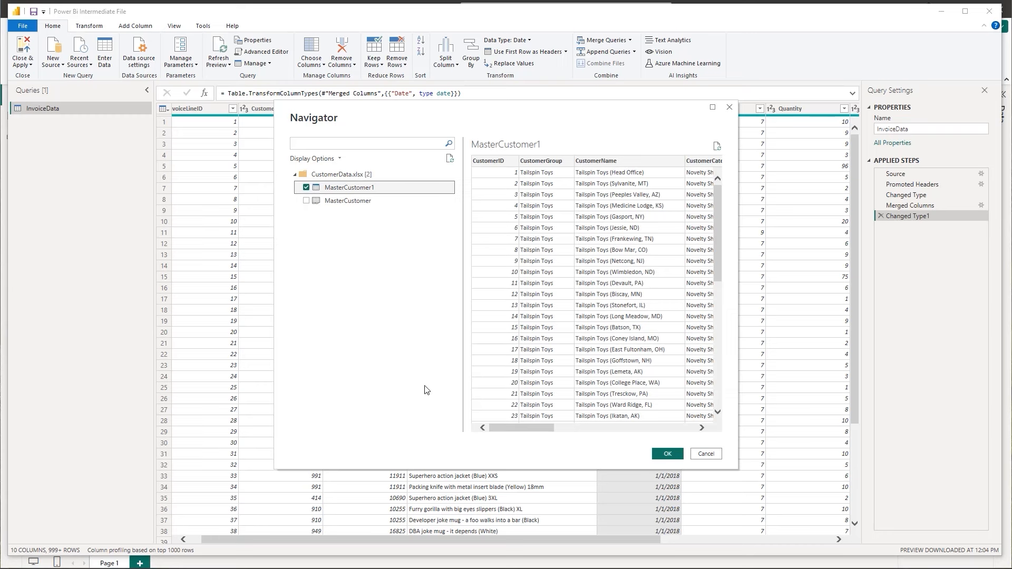
left_click(668, 454)
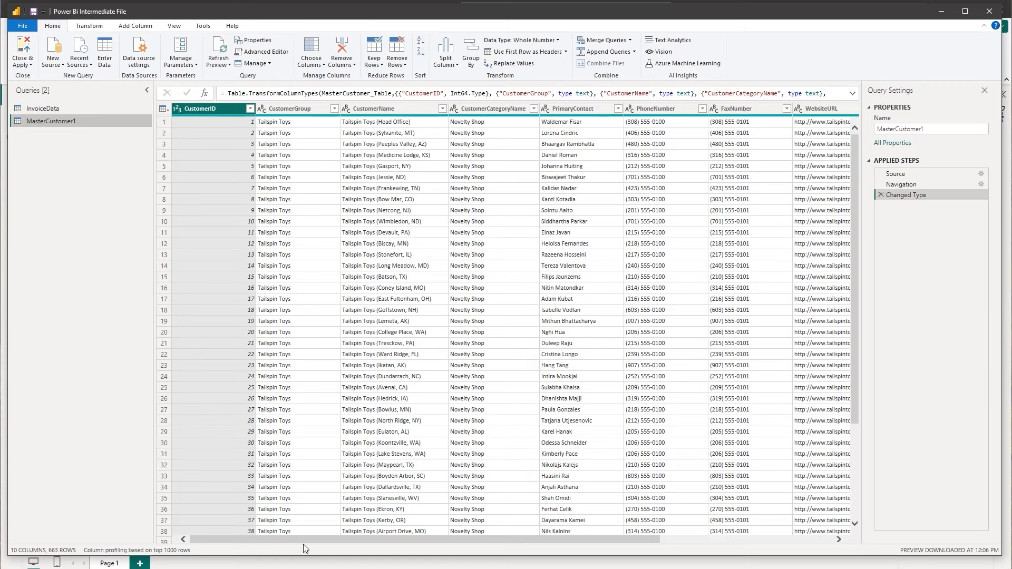
- Split the CityProvince column of MasterCustomer1 by the custom delimiter "(" at each occurrence
left_click_drag(307, 540, 500, 533)
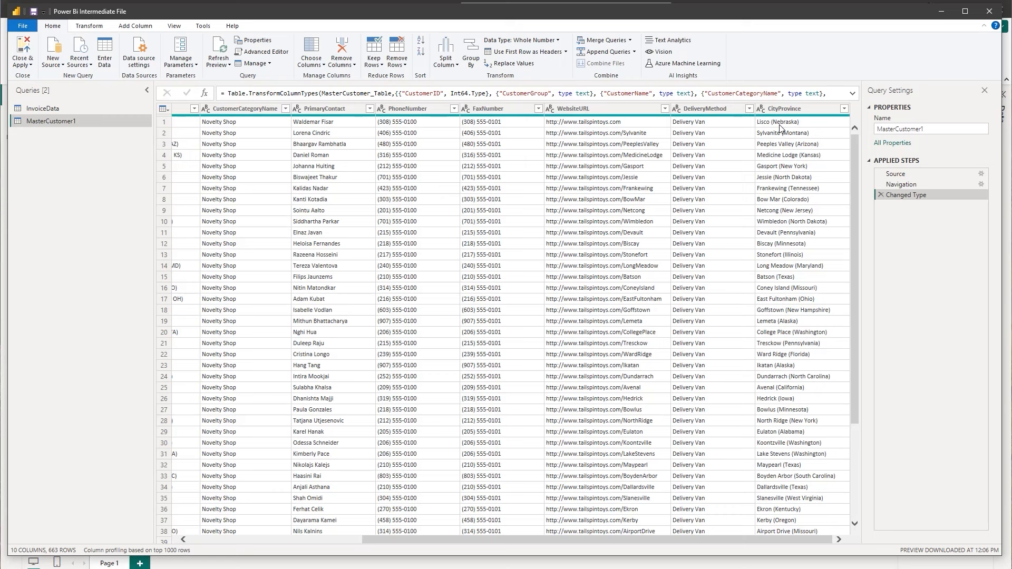
left_click(786, 110)
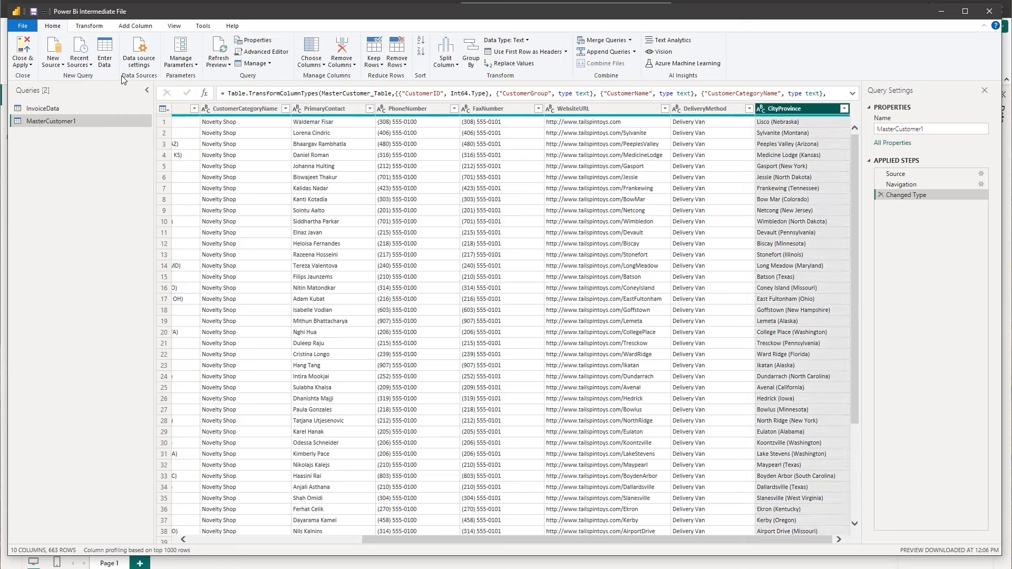
left_click(82, 27)
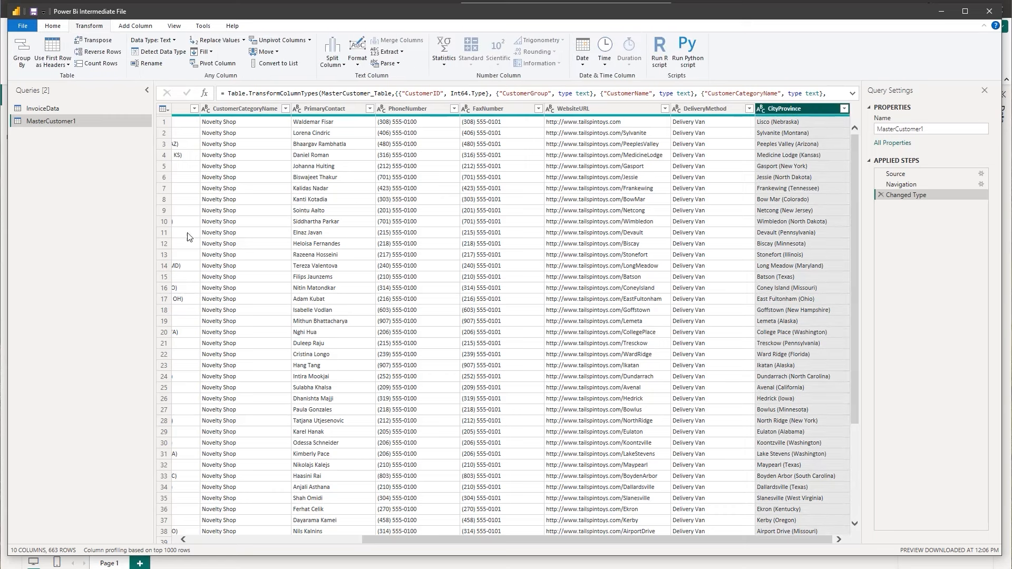
left_click(343, 66)
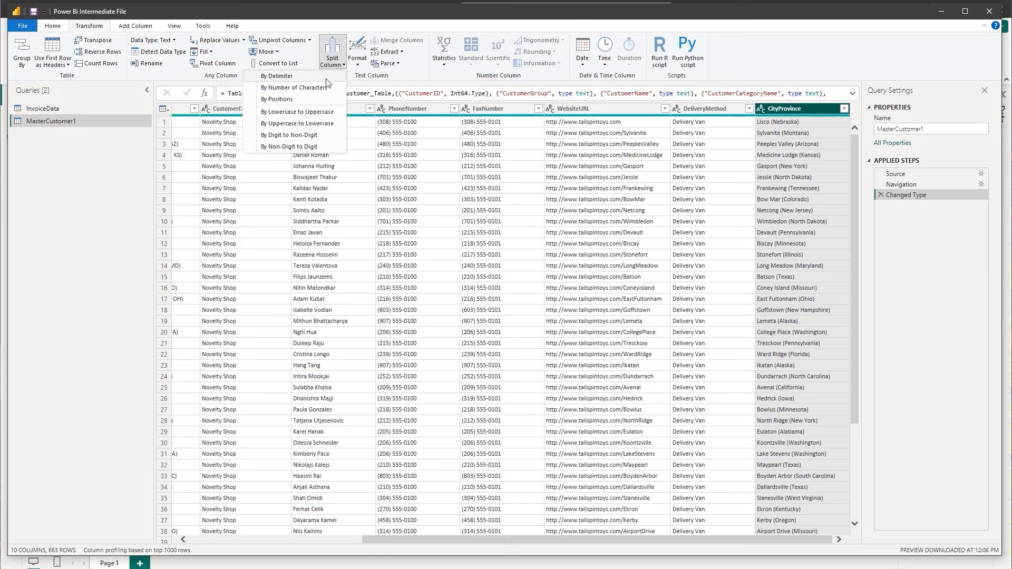
left_click(327, 79)
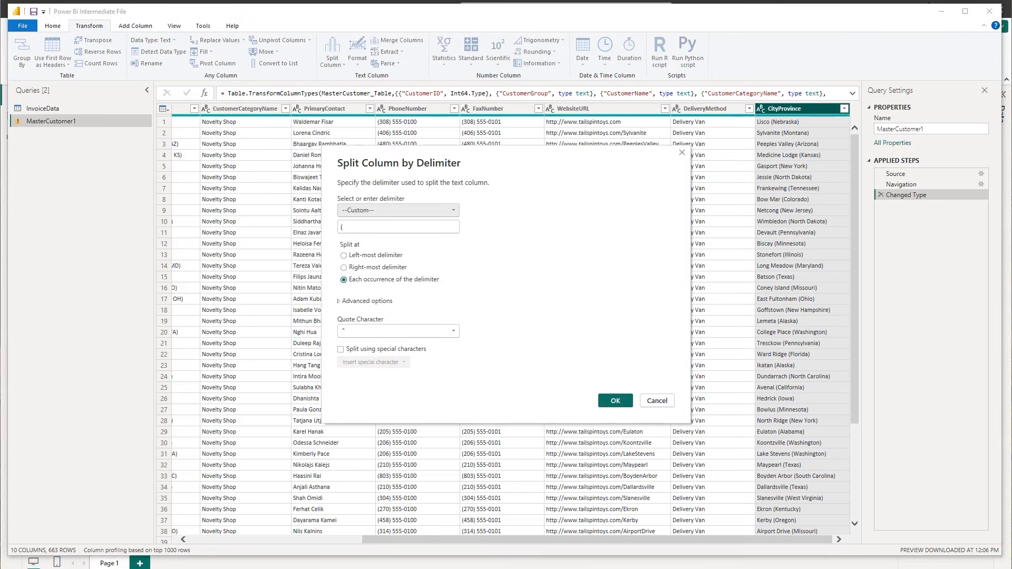
left_click(349, 228)
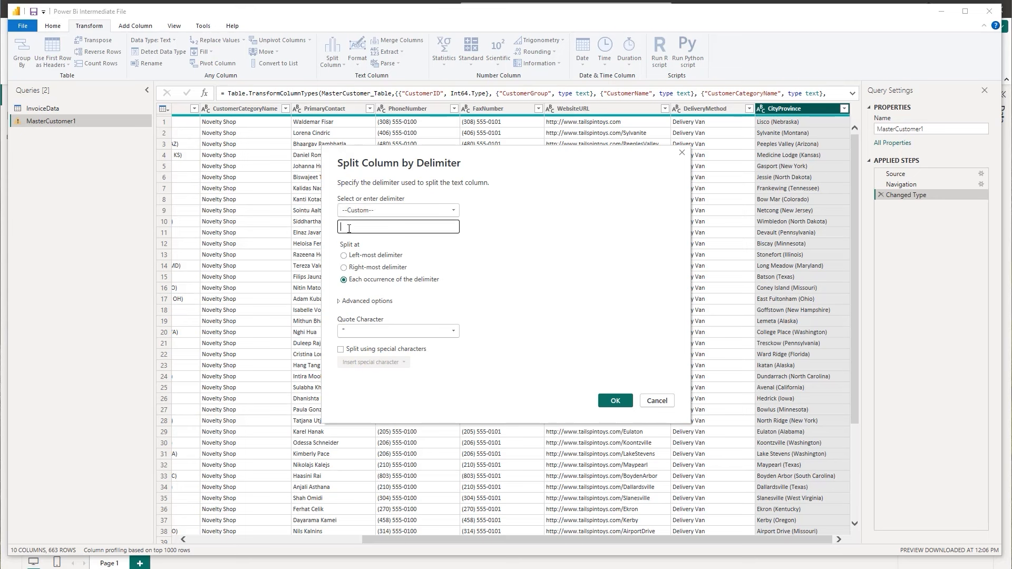
key("BackSpace")
left_click(606, 403)
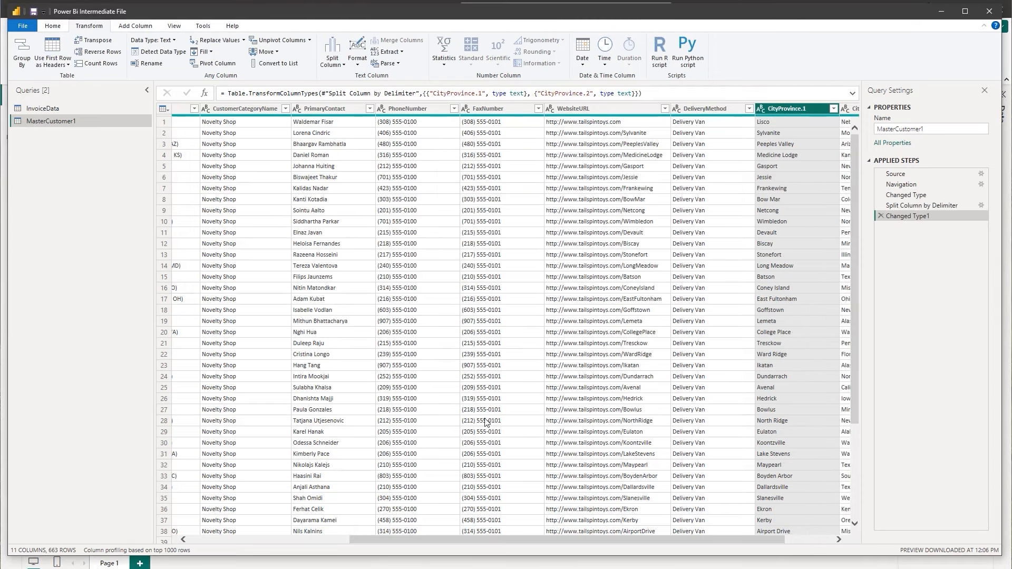
- Remove the closing parentheses from the CityProvince.2 column by replacing ")" with nothing
left_click_drag(467, 538, 536, 543)
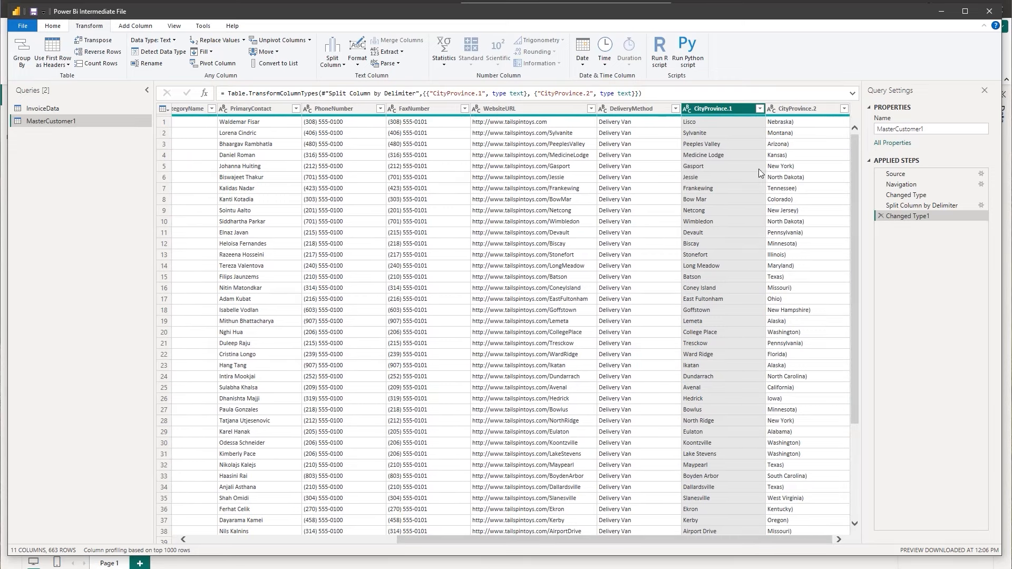
left_click(824, 109)
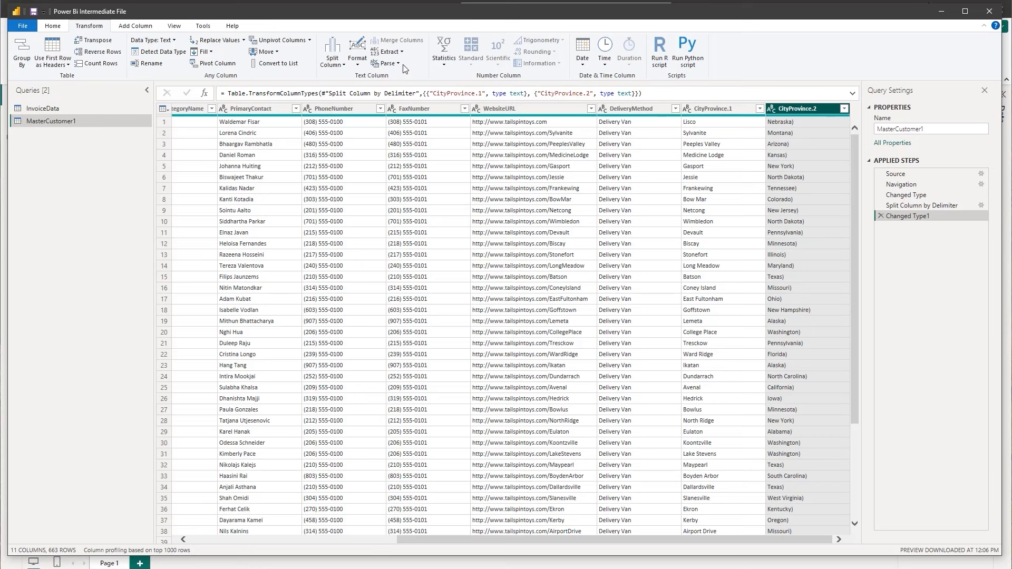
left_click(242, 41)
left_click(234, 54)
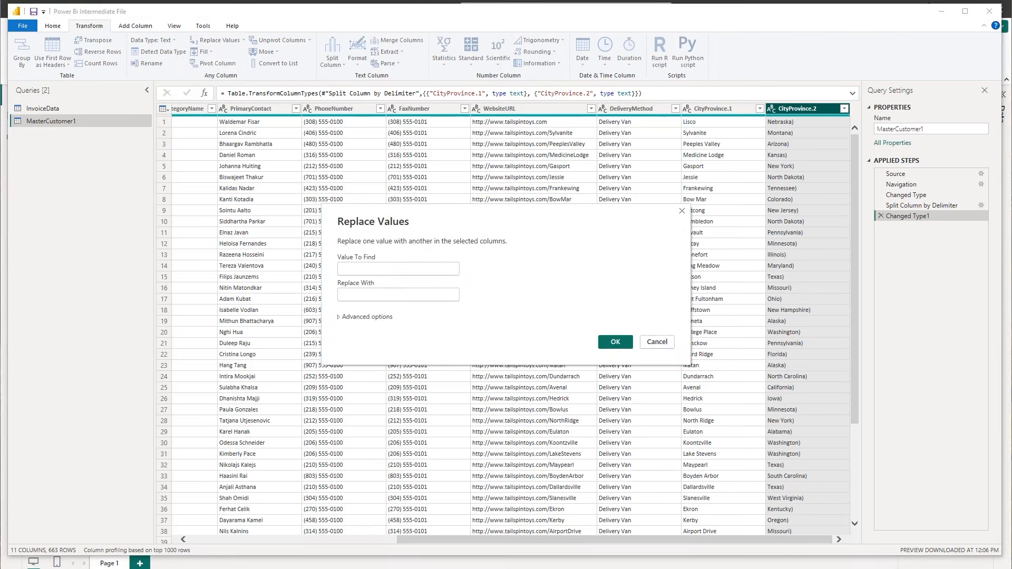
left_click(360, 269)
type(")")
left_click(611, 342)
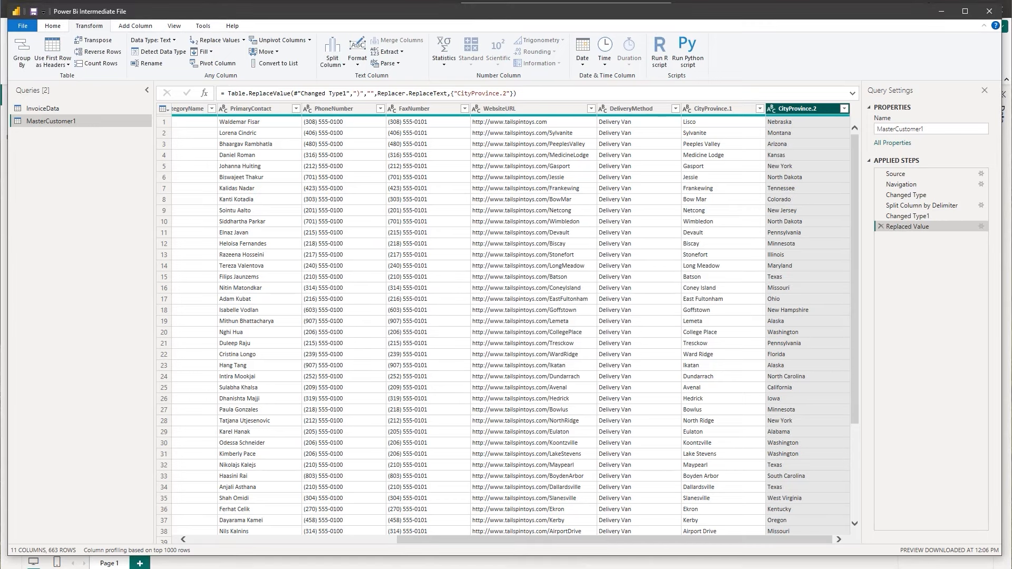
- Rename the CityProvince.1 column to City
double_click(700, 109)
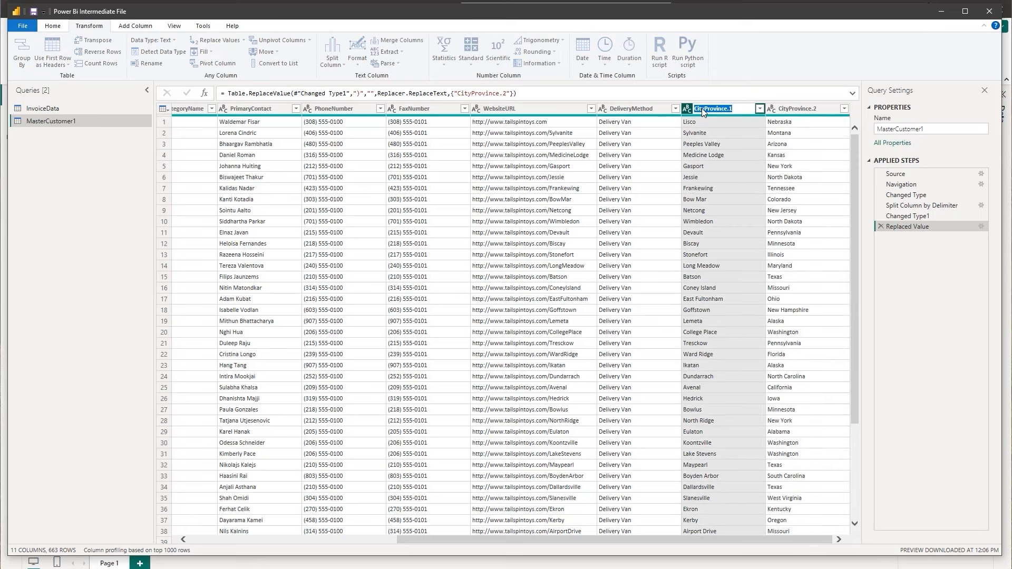
type("City")
key("Return")
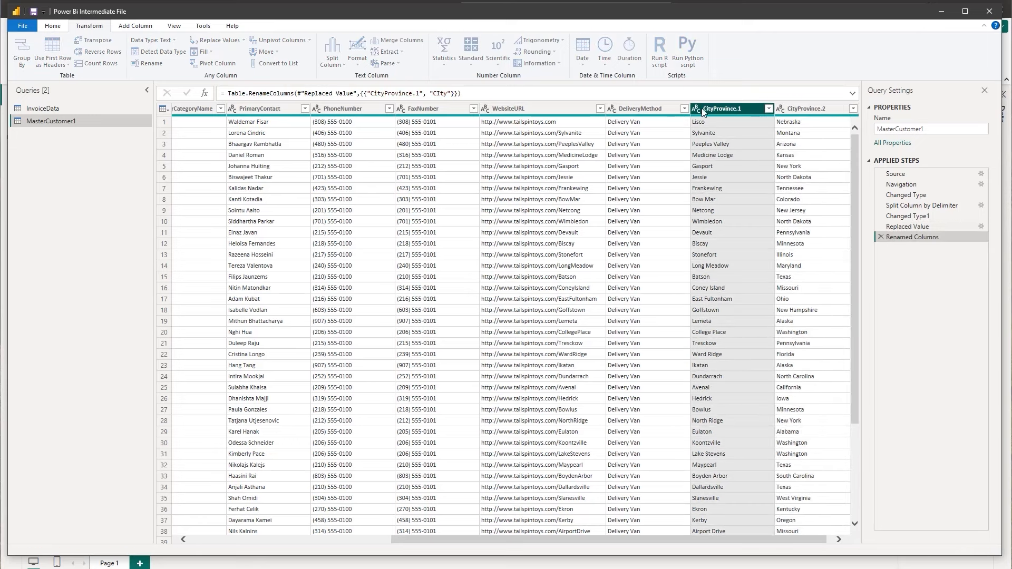
- Rename the CityProvince.2 column to Province
double_click(804, 108)
type("Provice'")
key("Return")
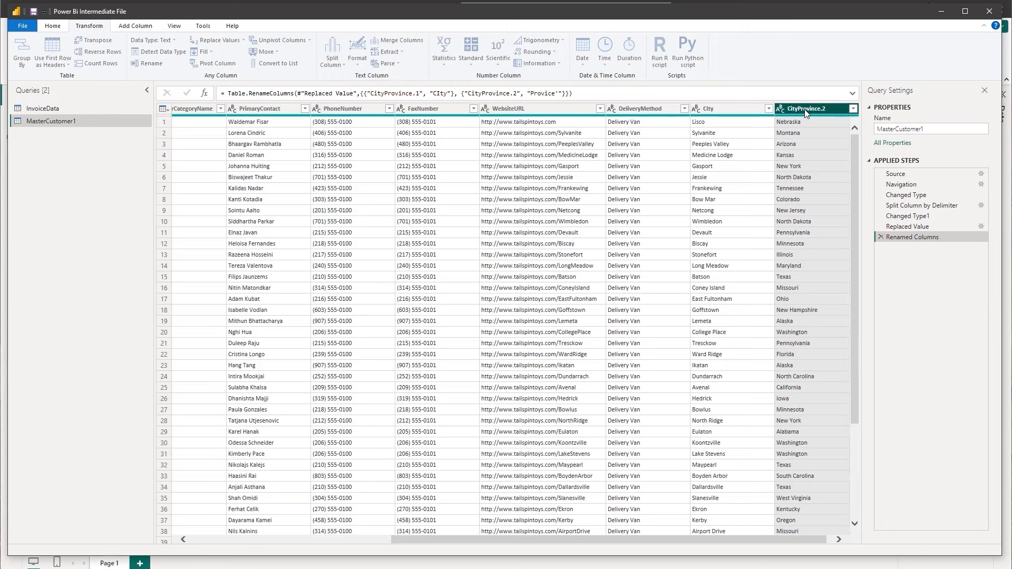
double_click(805, 109)
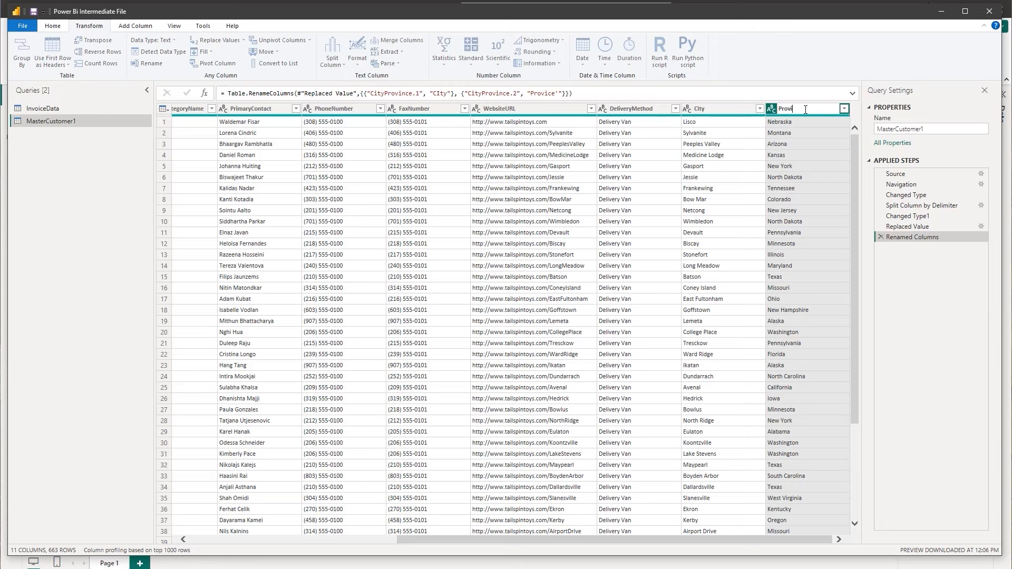
type("nce")
key("Return")
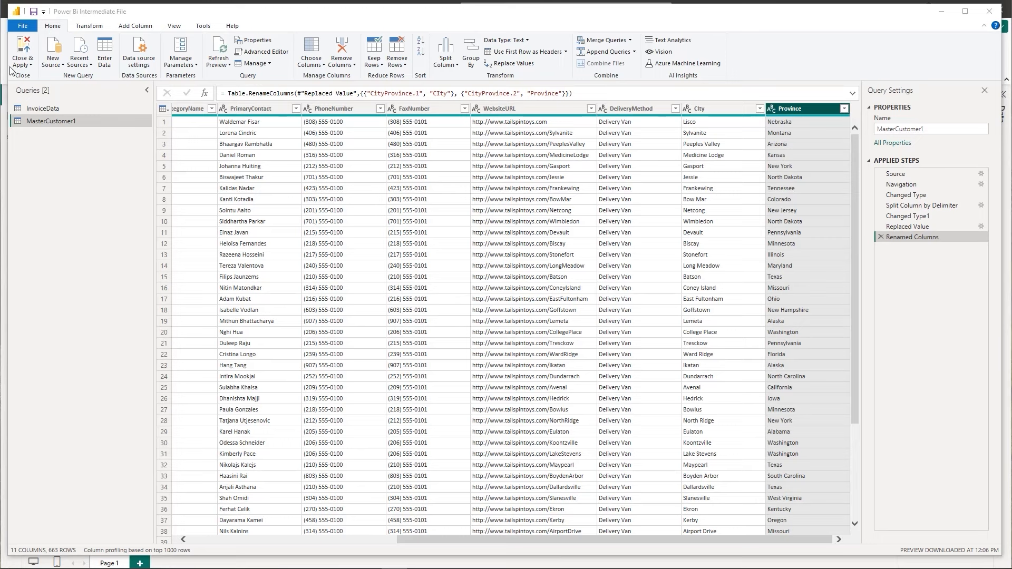
- Remove the PhoneNumber, FaxNumber, WebsiteURL and DeliveryMethod columns from MasterCustomer1, and apply the query changes to the report
left_click(313, 55)
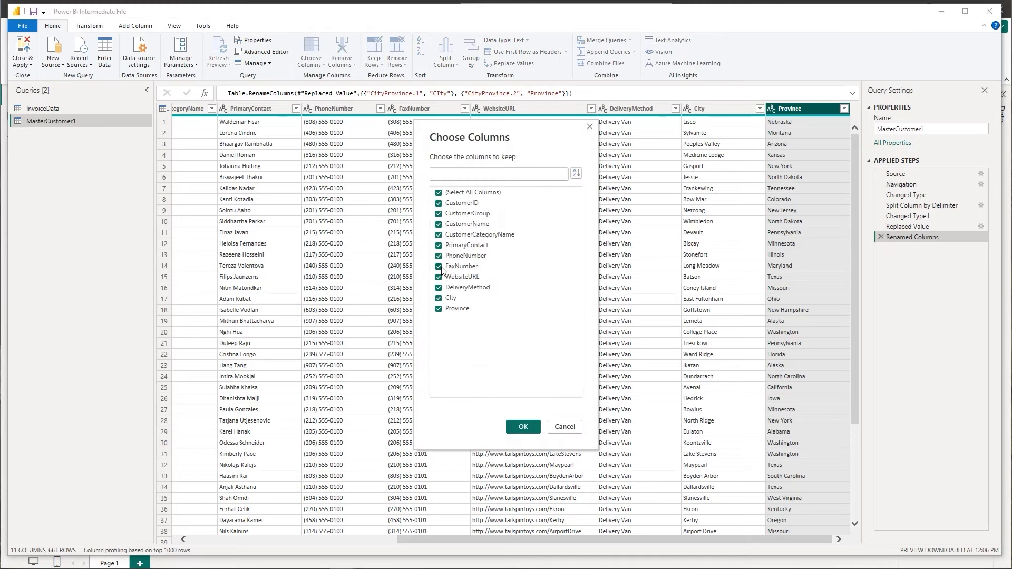
left_click(438, 267)
left_click(438, 257)
left_click(438, 277)
left_click(438, 288)
left_click(513, 426)
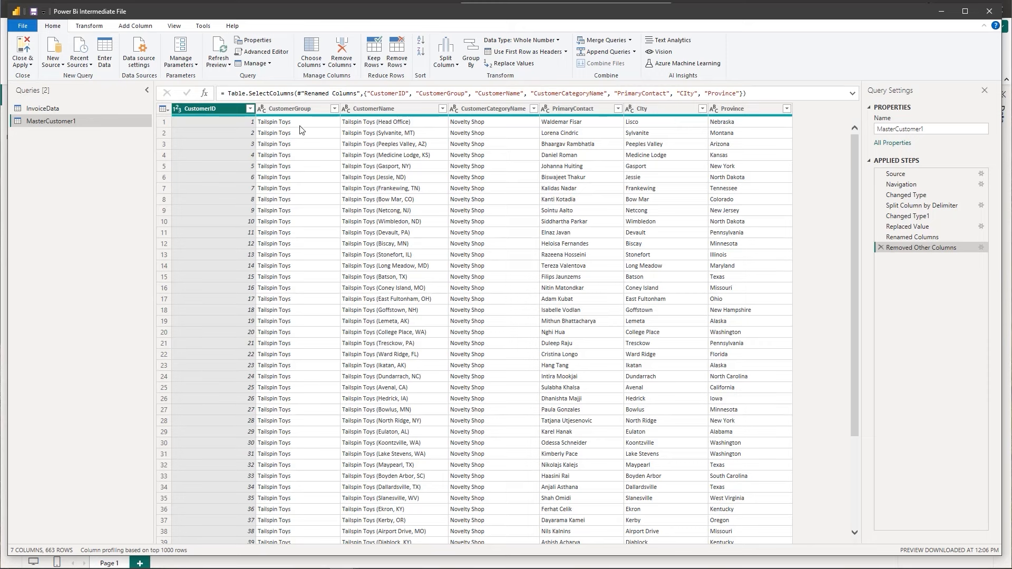
left_click(31, 50)
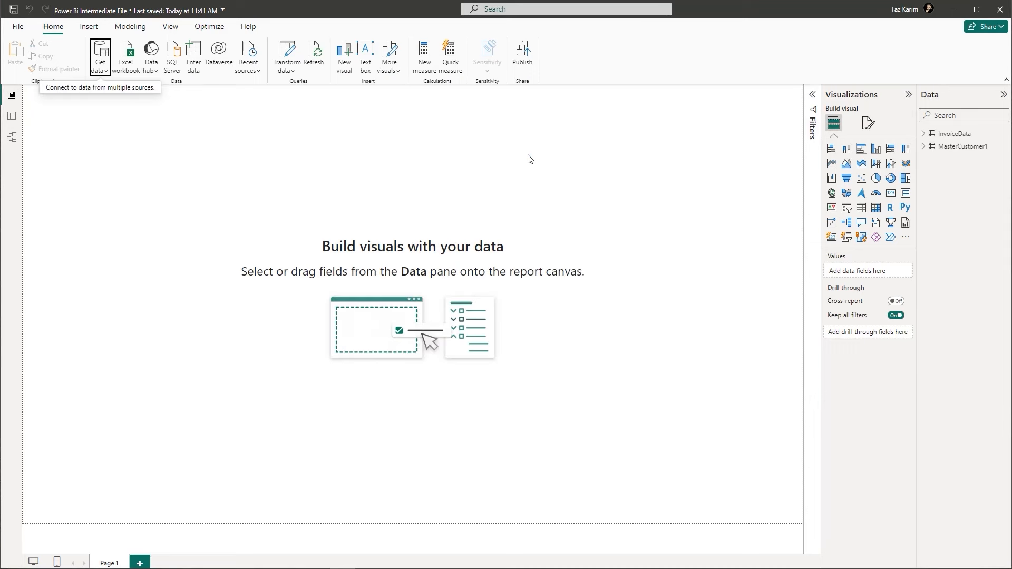
- Review the field lists of InvoiceData and MasterCustomer1 and the loaded InvoiceData rows
left_click(923, 134)
left_click(923, 135)
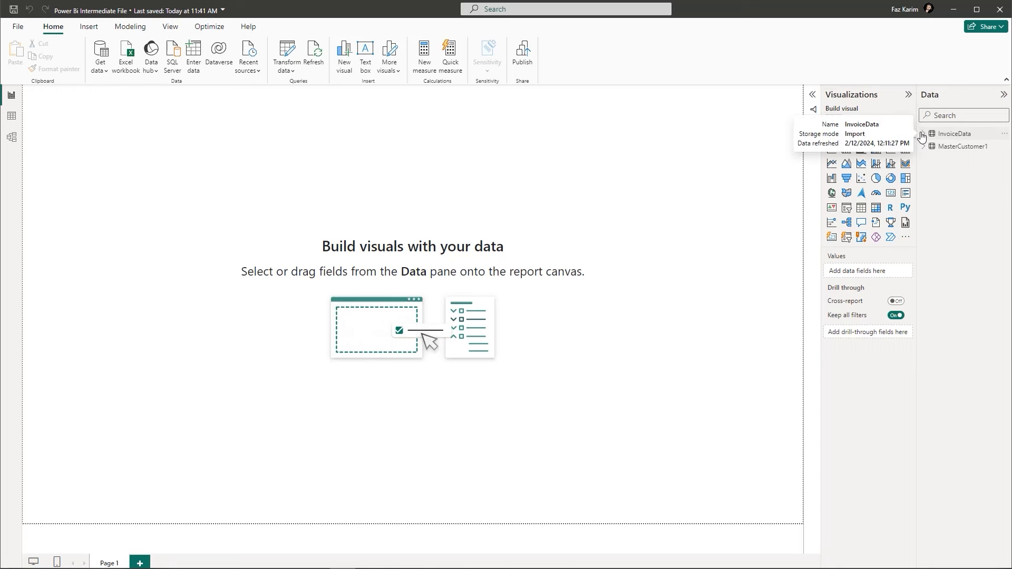
left_click(923, 147)
left_click(923, 148)
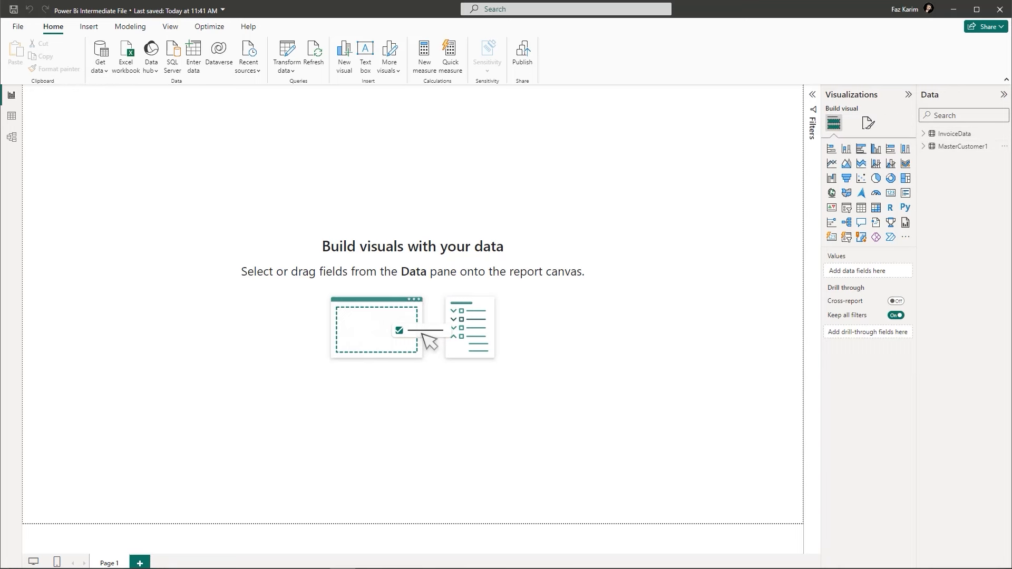
left_click(11, 117)
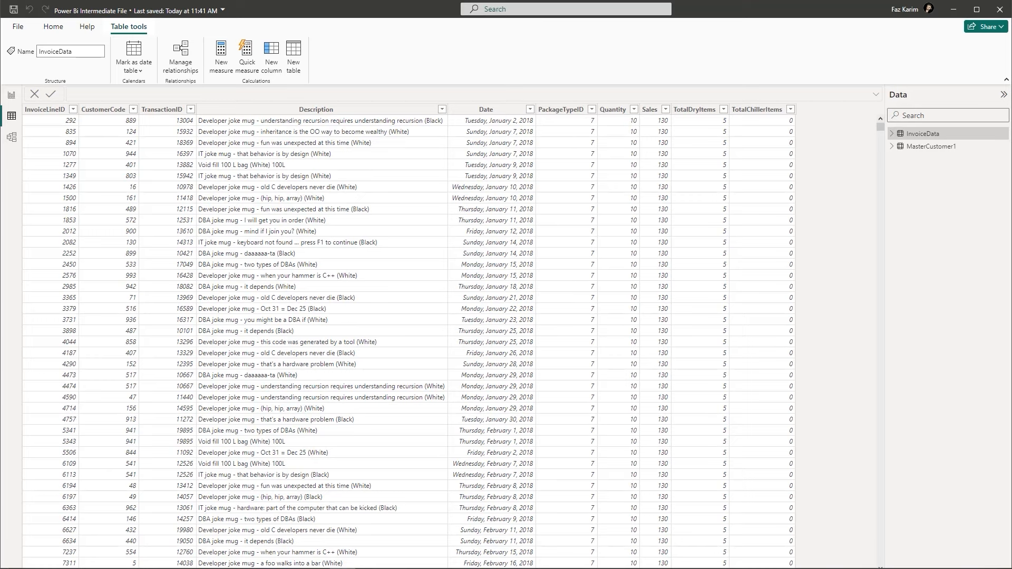
- In the data model diagram, widen the InvoiceData table card and move it farther from MasterCustomer1
left_click(12, 142)
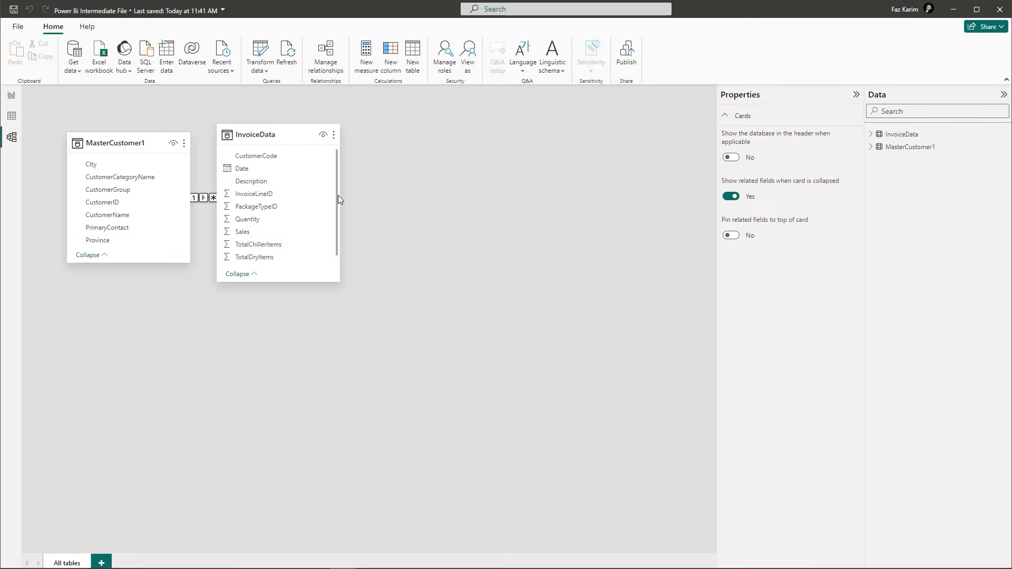
left_click_drag(339, 199, 386, 199)
left_click_drag(301, 135, 451, 138)
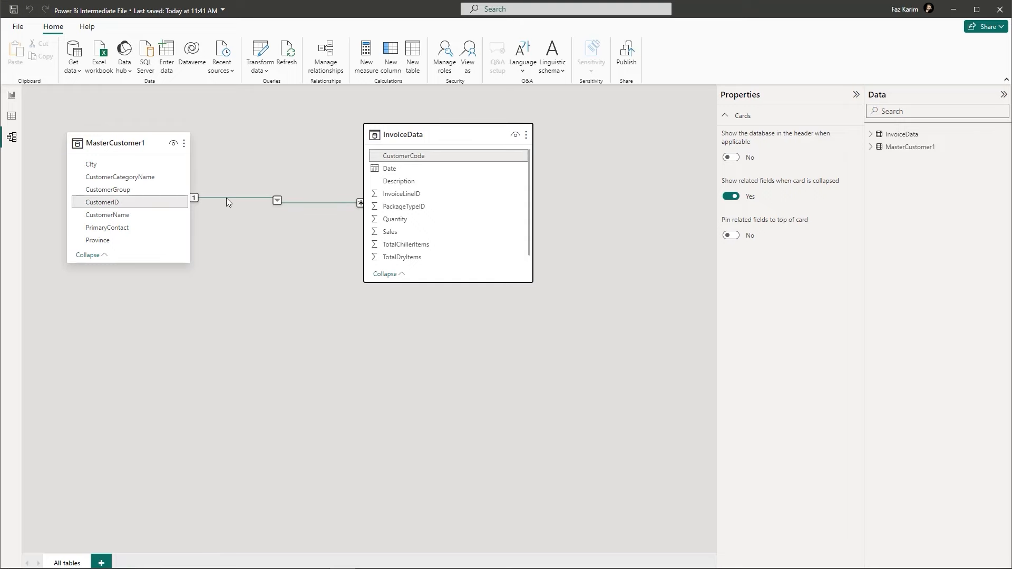
- Compare the CustomerCode column in the InvoiceData rows with the CustomerID column in the MasterCustomer1 rows
left_click(15, 120)
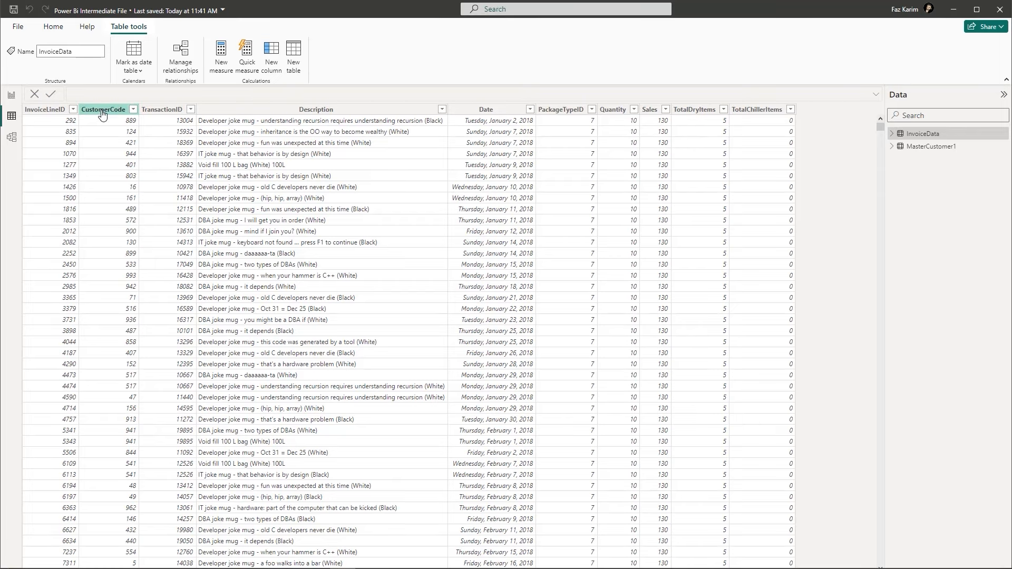
left_click(907, 152)
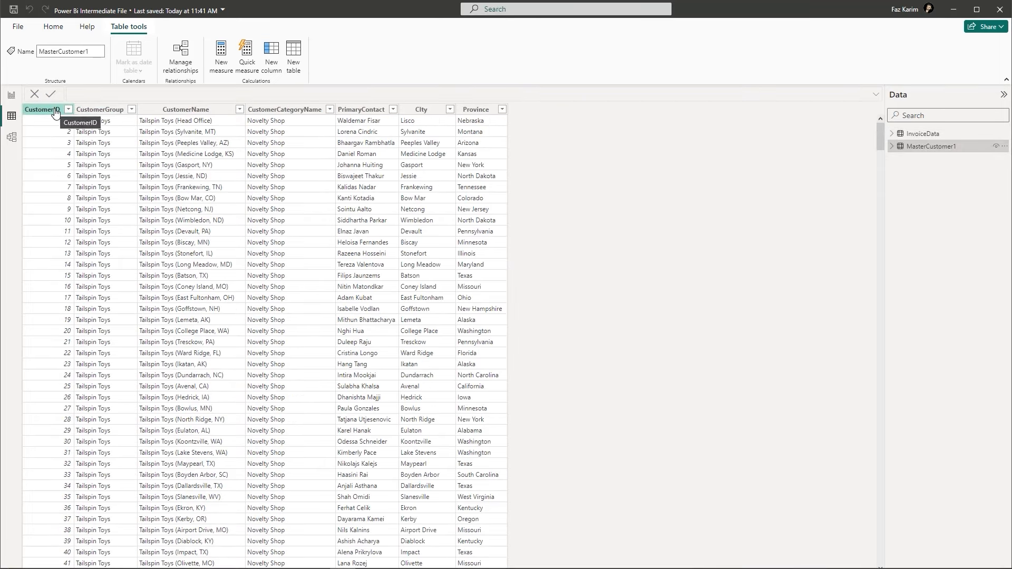
left_click(944, 134)
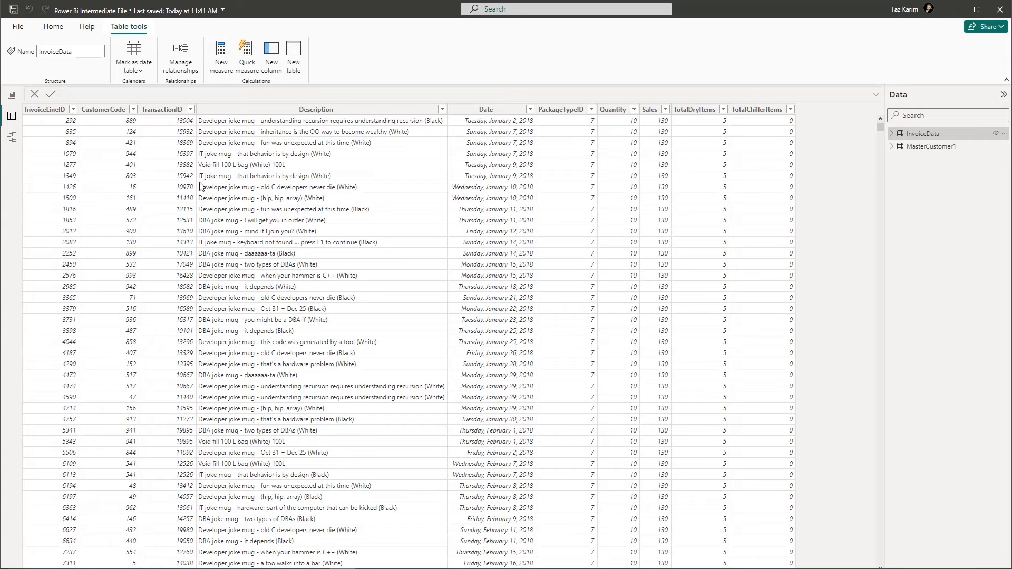
- Check the relationship autodetection settings in the current file's data load options and accept them
left_click(18, 28)
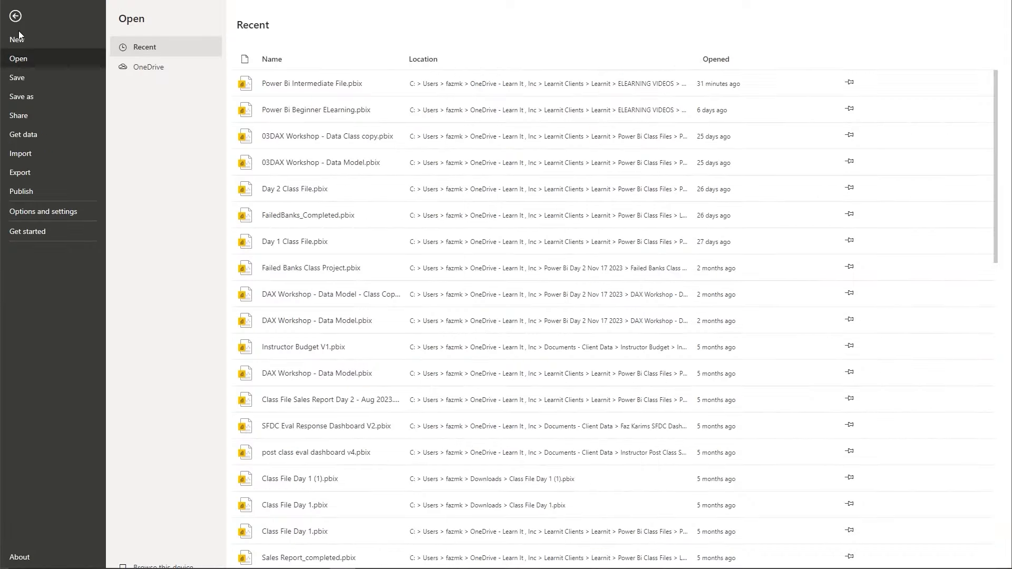
left_click(37, 213)
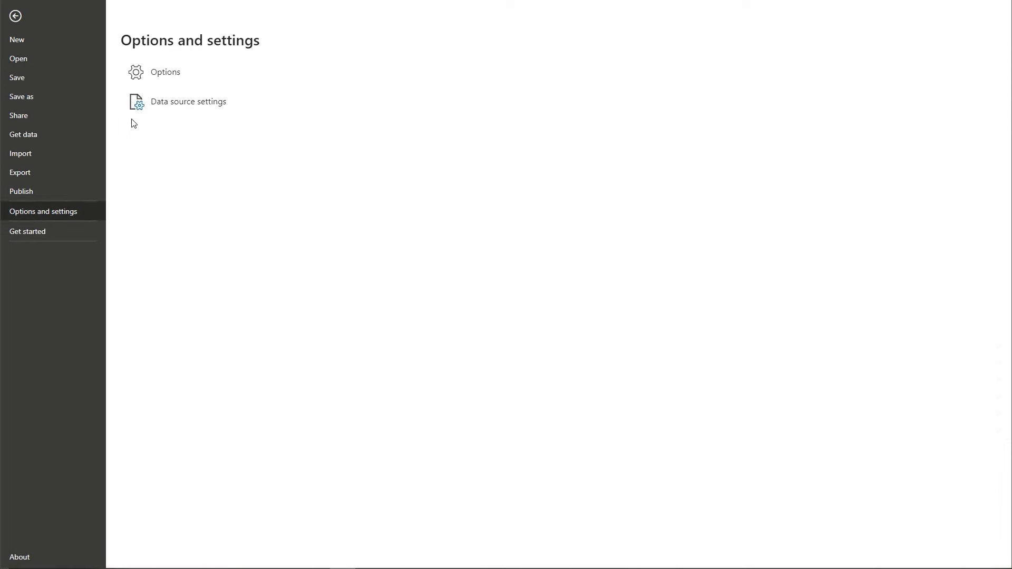
left_click(179, 76)
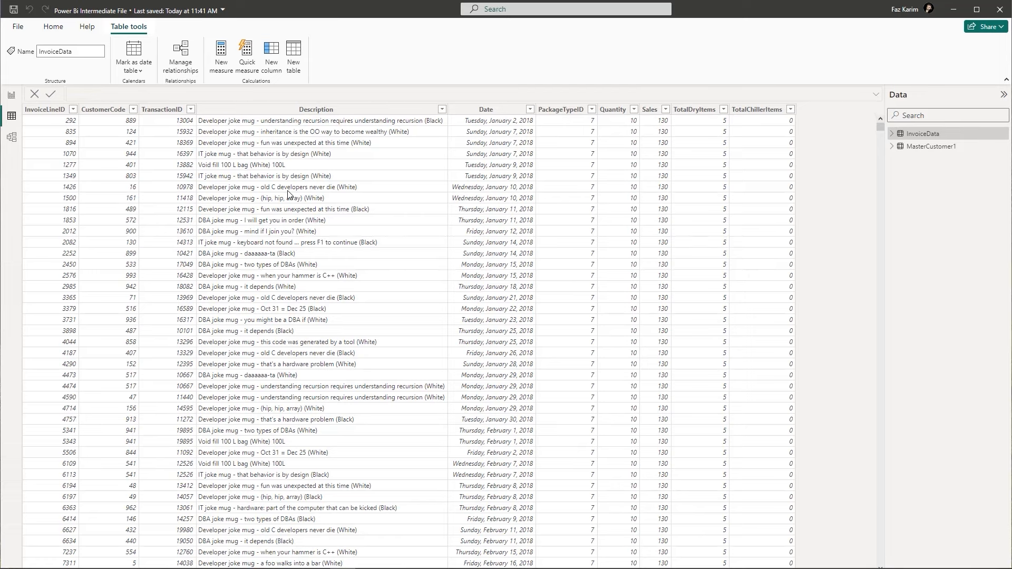
left_click(276, 363)
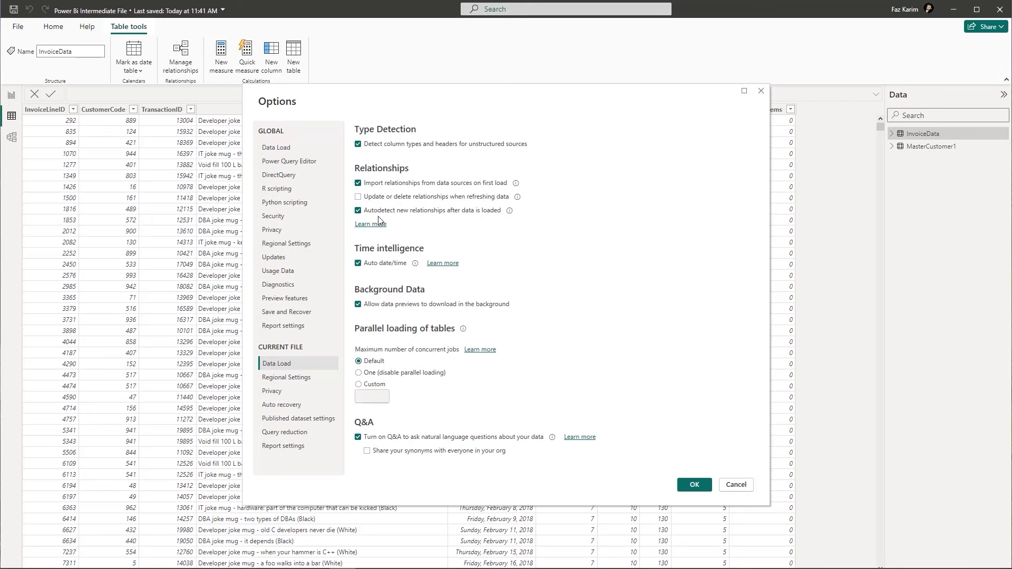
left_click(692, 485)
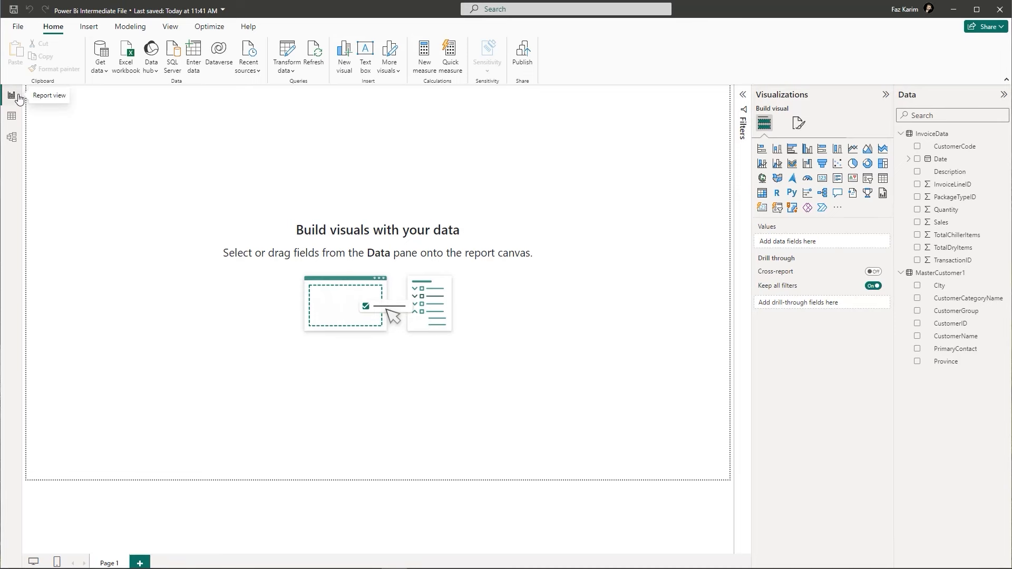
- Rename the report page from its page information settings to Sales Report
left_click(176, 33)
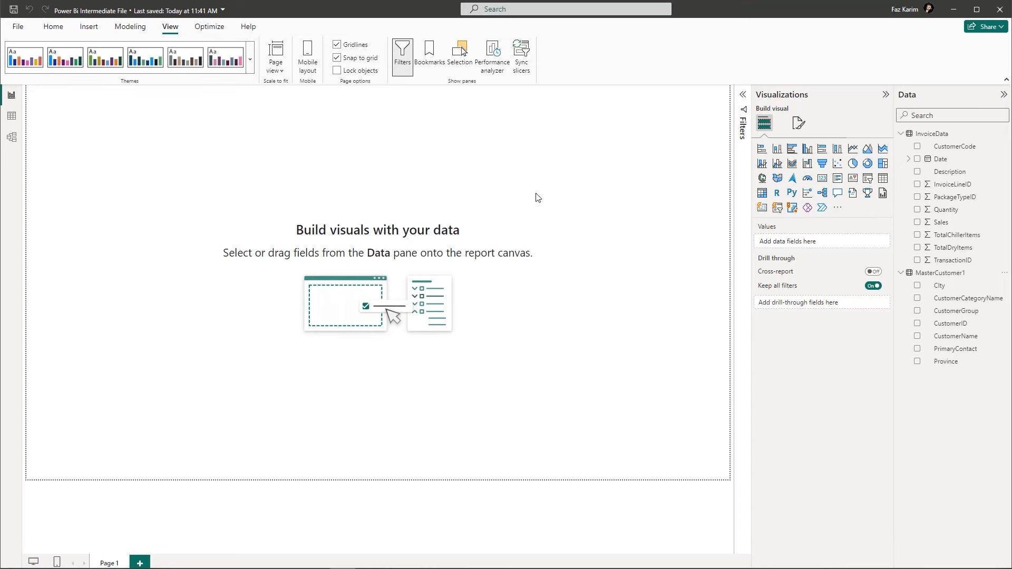
left_click(799, 125)
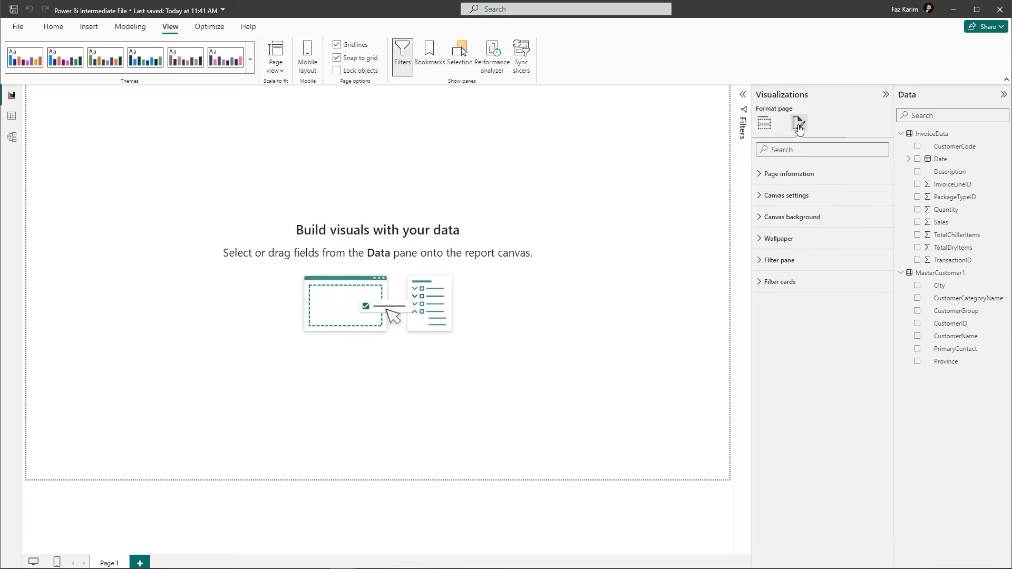
left_click(763, 179)
double_click(791, 208)
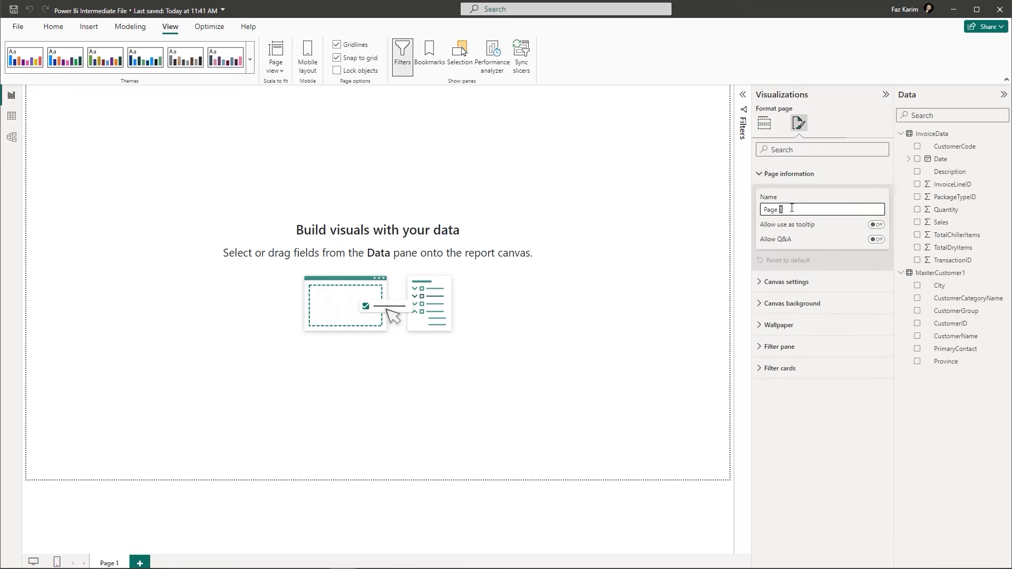
key("BackSpace")
key("BackSpace")
key("BackSpace")
key("BackSpace")
type("Sales Repor")
key("Return")
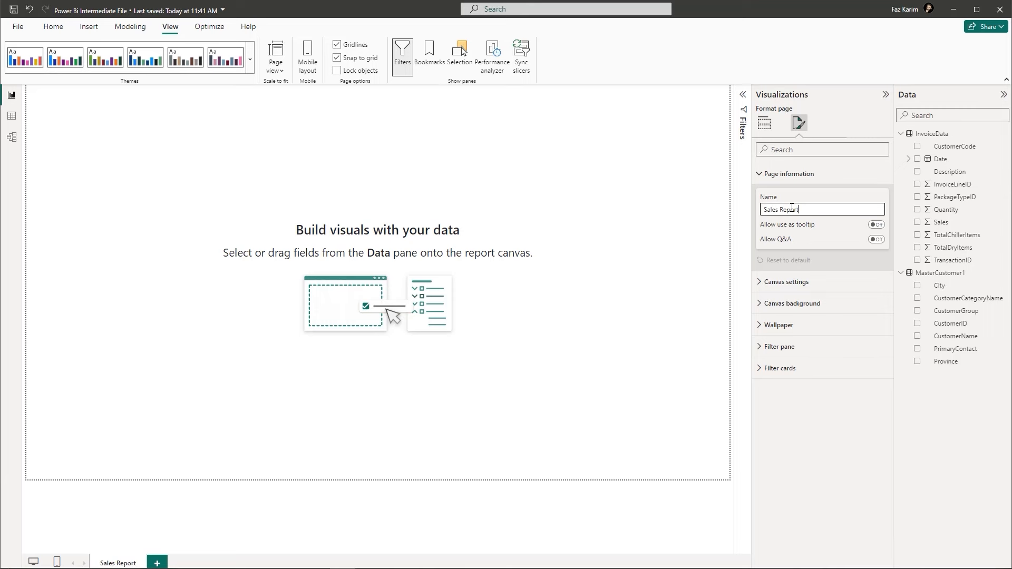
- Set the page's canvas background to a light gray with 50% transparency
left_click(798, 128)
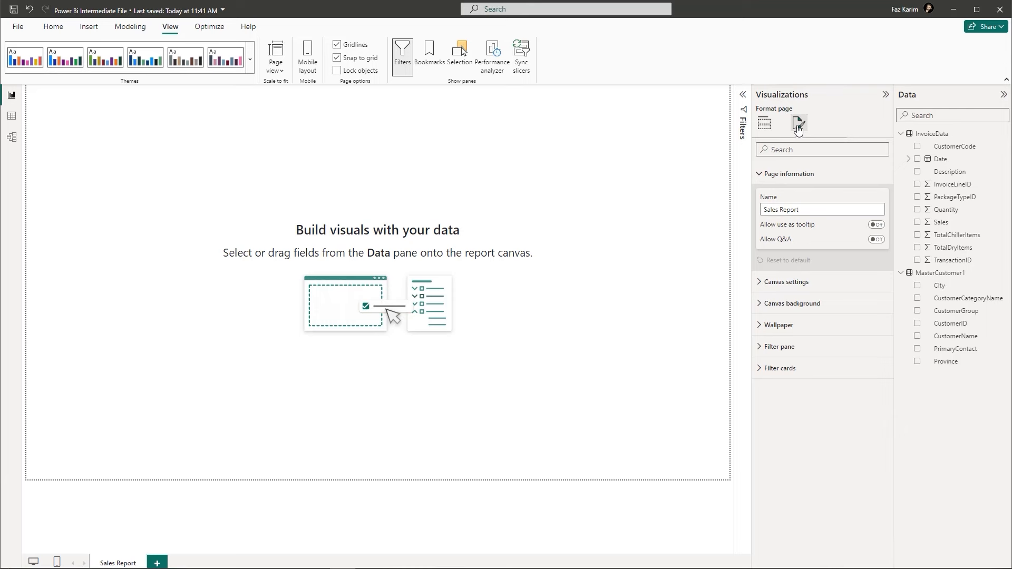
left_click(762, 310)
left_click(773, 338)
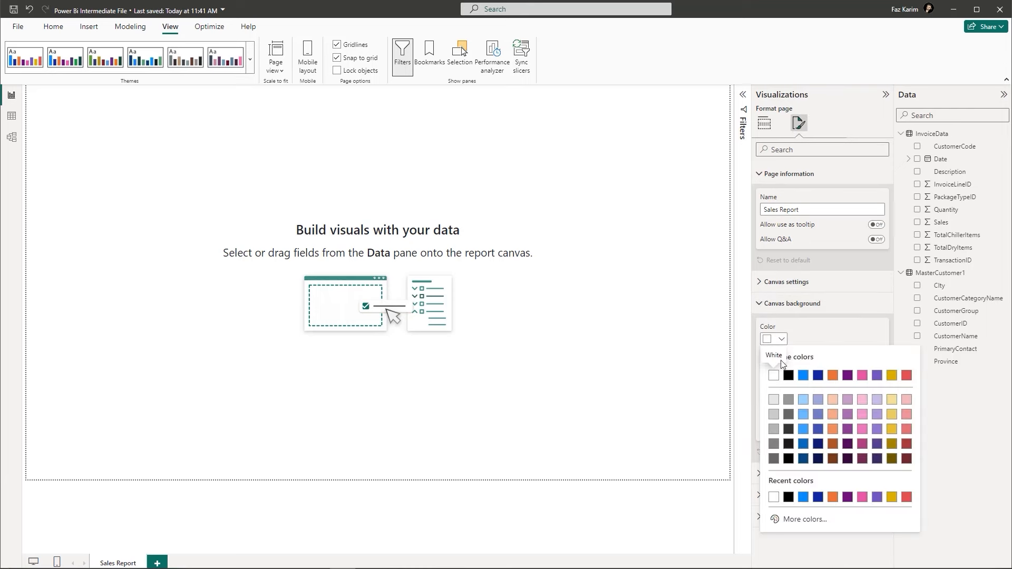
left_click(773, 415)
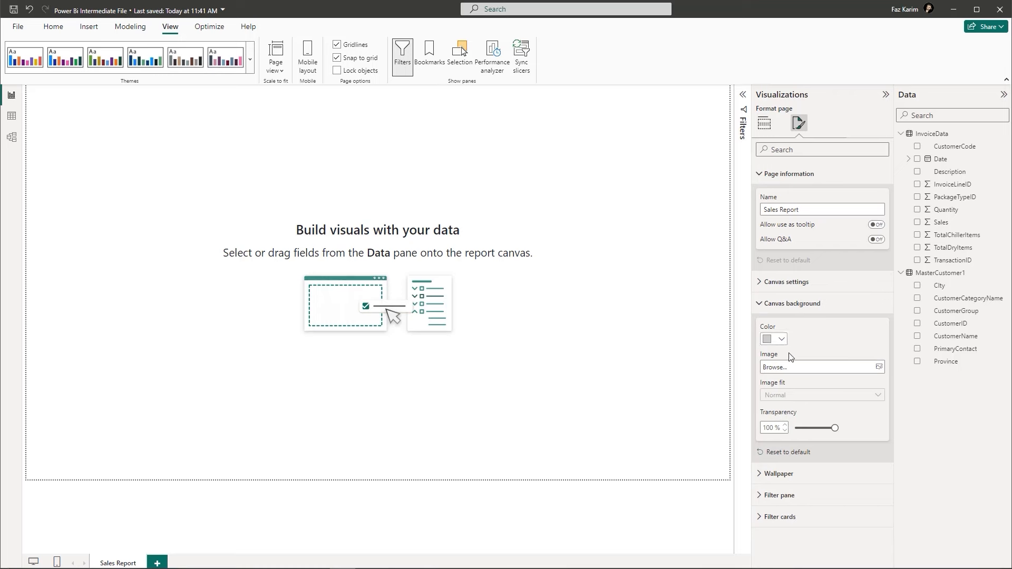
left_click_drag(833, 428, 815, 435)
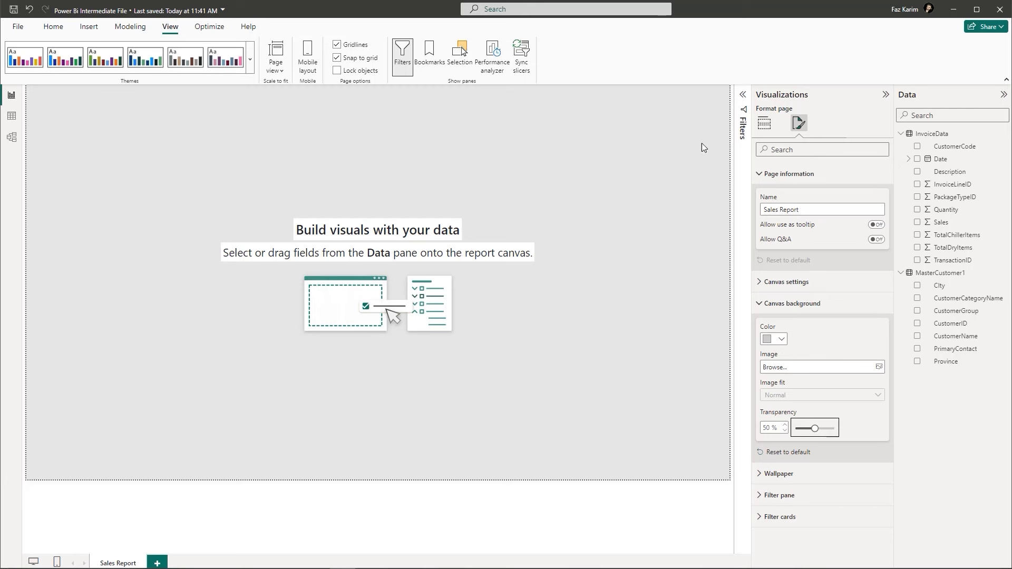
- Create a clustered column chart of Sales by CustomerCategoryName, placed nearer the canvas centre and widened to about half the canvas
left_click(770, 127)
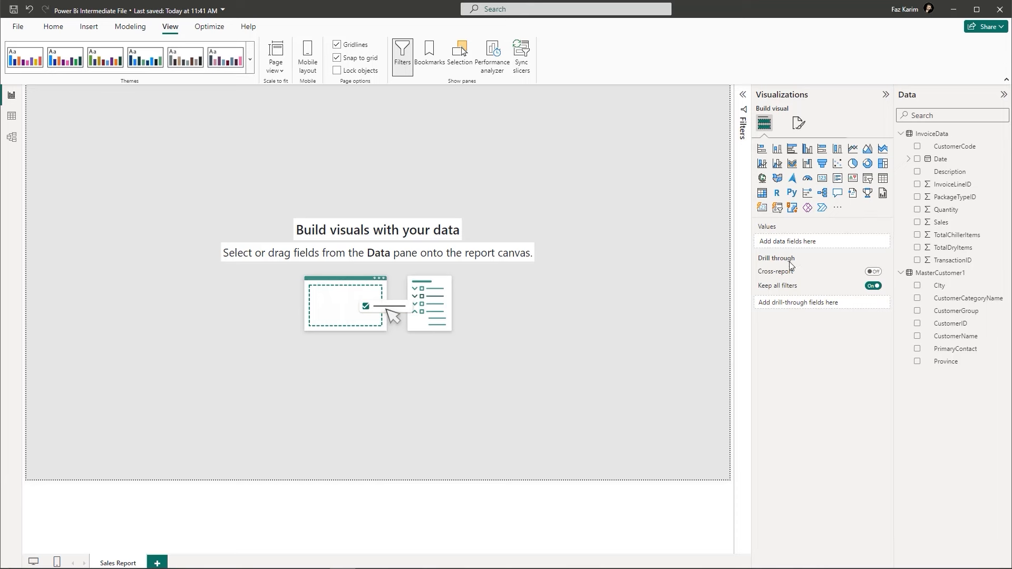
left_click(917, 224)
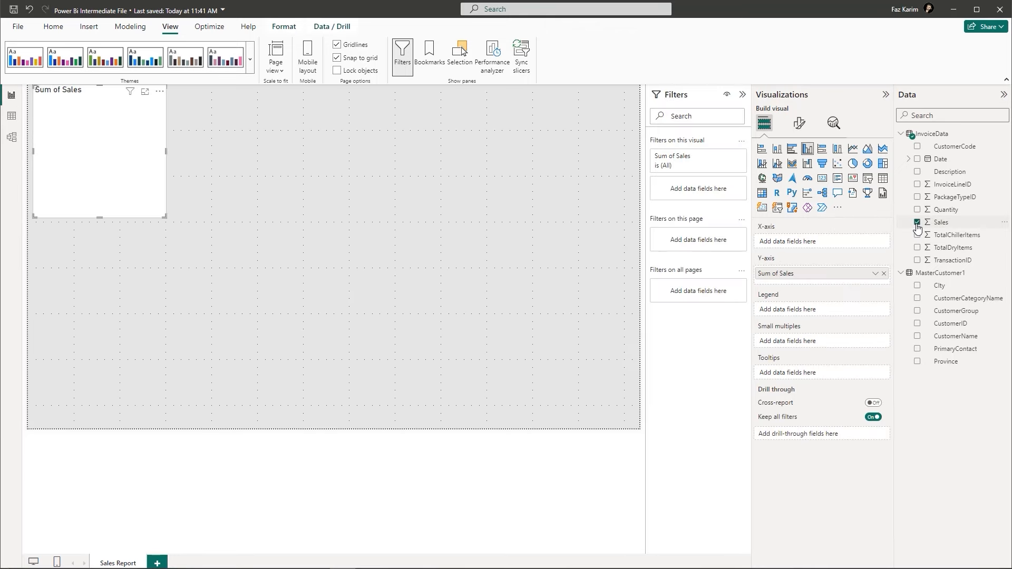
left_click(916, 299)
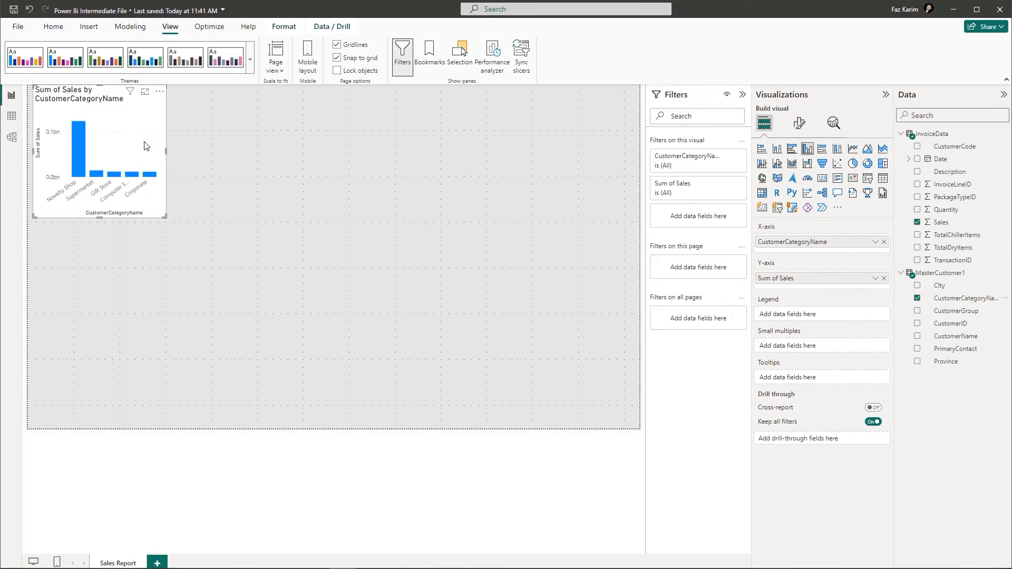
left_click_drag(134, 133, 267, 223)
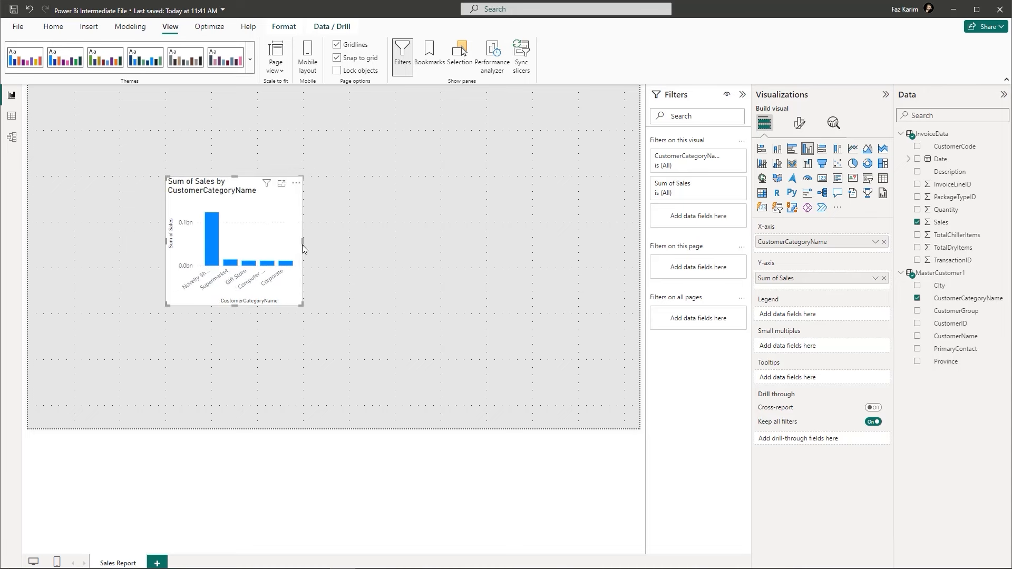
left_click_drag(303, 241, 484, 238)
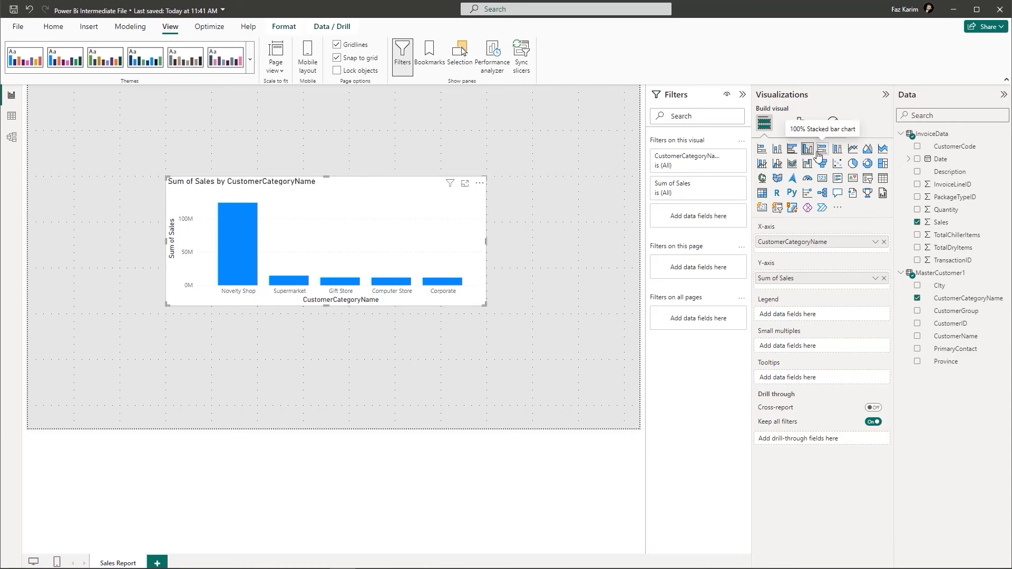
- Change the sales by customer category chart to a stacked bar chart and make it taller
left_click(762, 150)
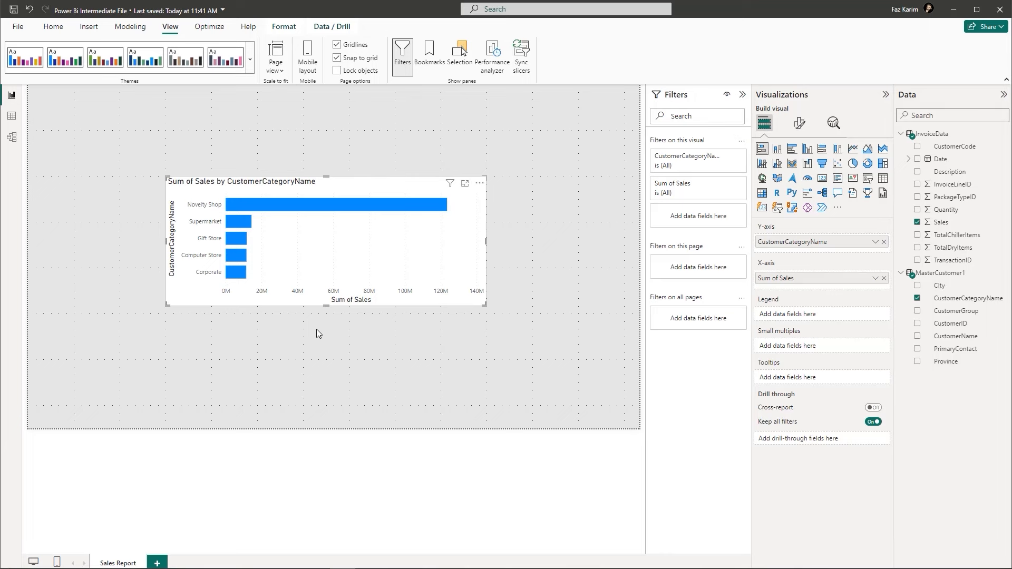
left_click_drag(326, 307, 324, 349)
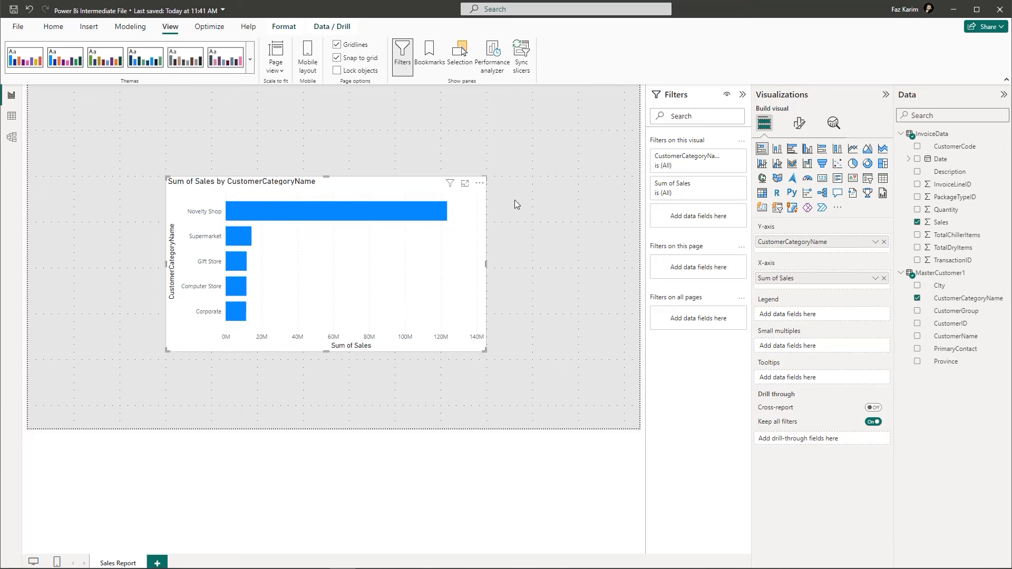
left_click(531, 175)
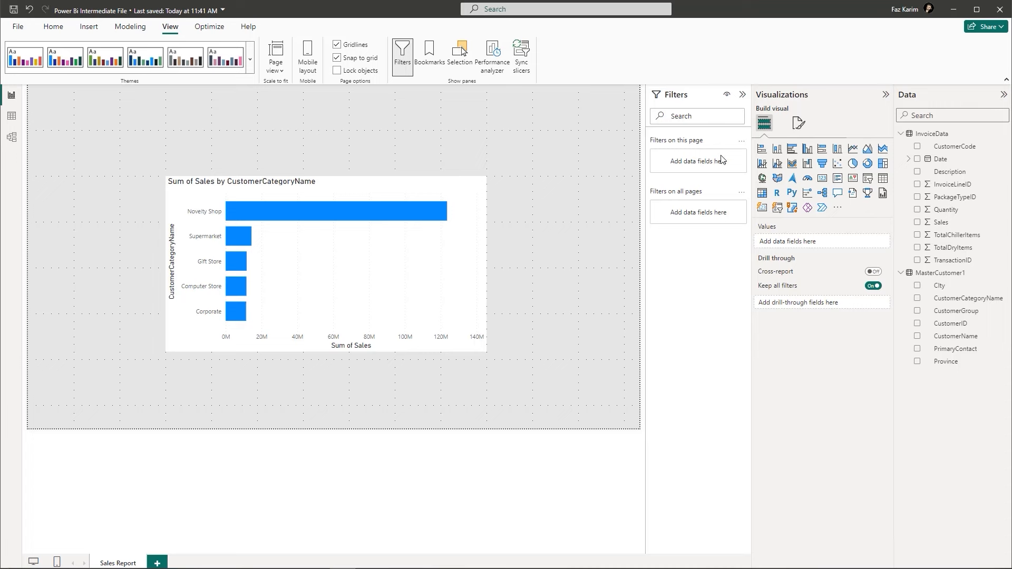
- Add a slicer on the Year level of the Date hierarchy and place it in the canvas's upper-left corner
left_click(867, 180)
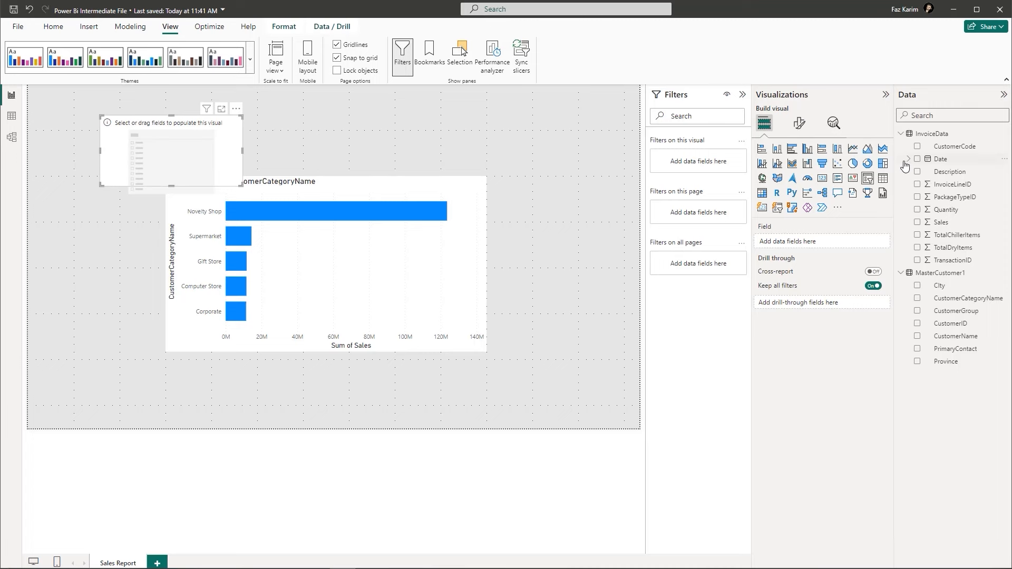
left_click(909, 159)
left_click(916, 172)
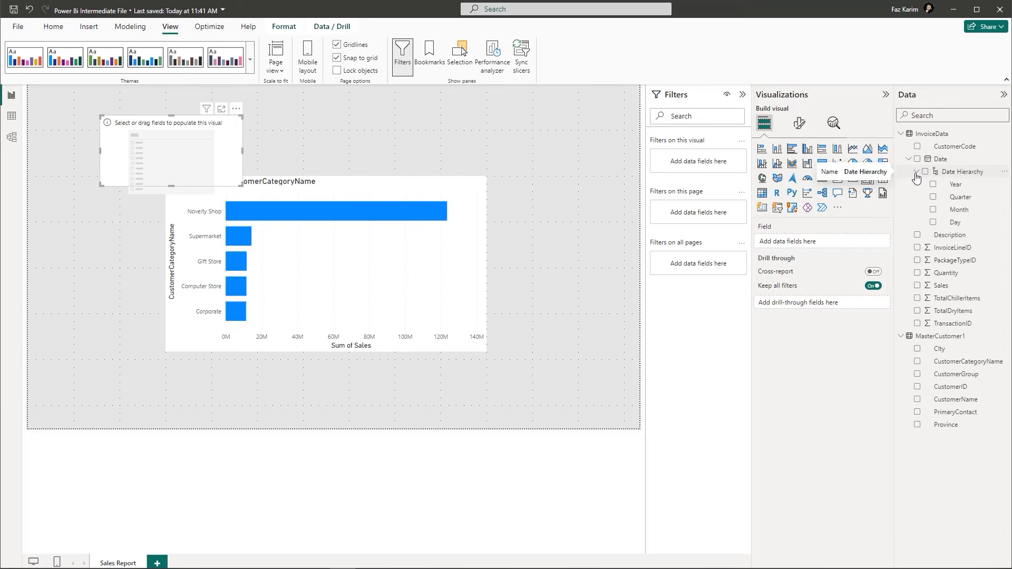
left_click_drag(953, 185, 828, 242)
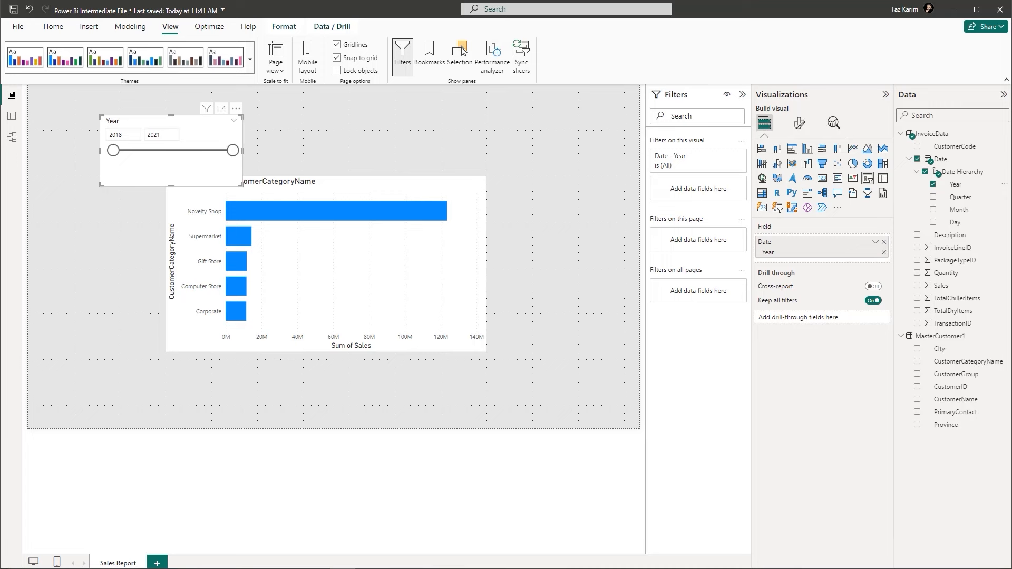
left_click_drag(159, 127, 117, 106)
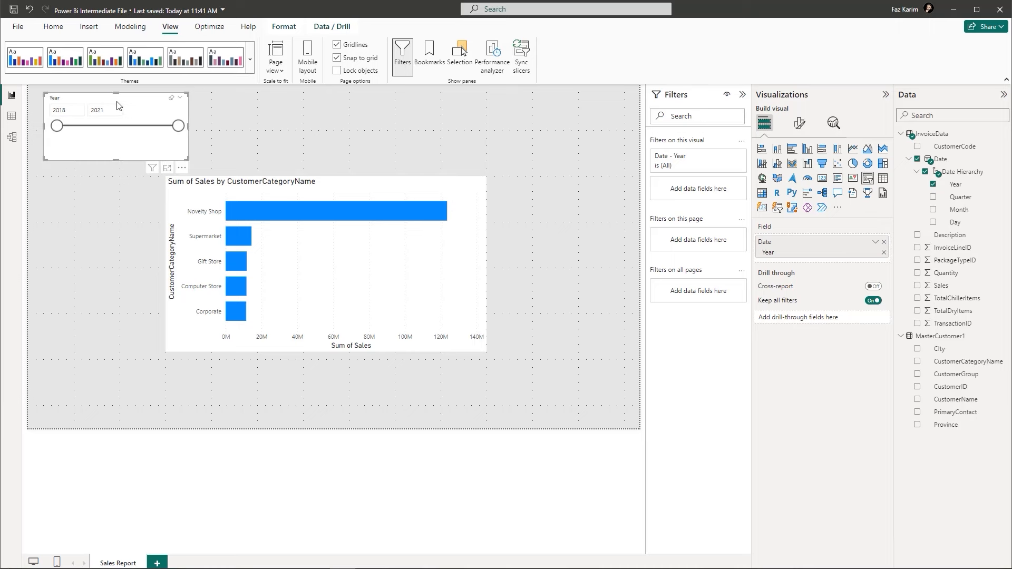
- Set the Year slicer's style to Dropdown and check its list of years
left_click(798, 127)
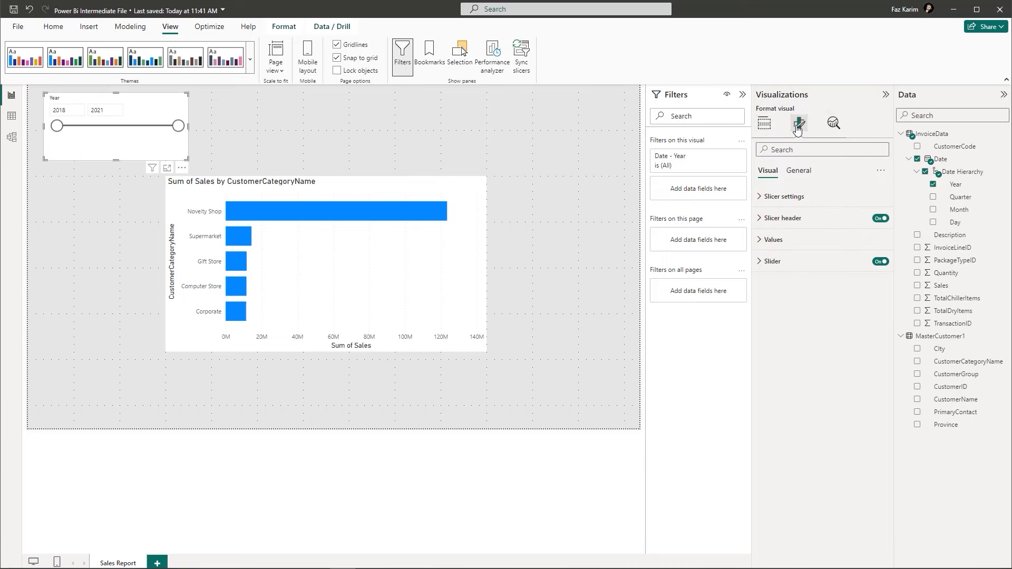
left_click(758, 197)
left_click(793, 248)
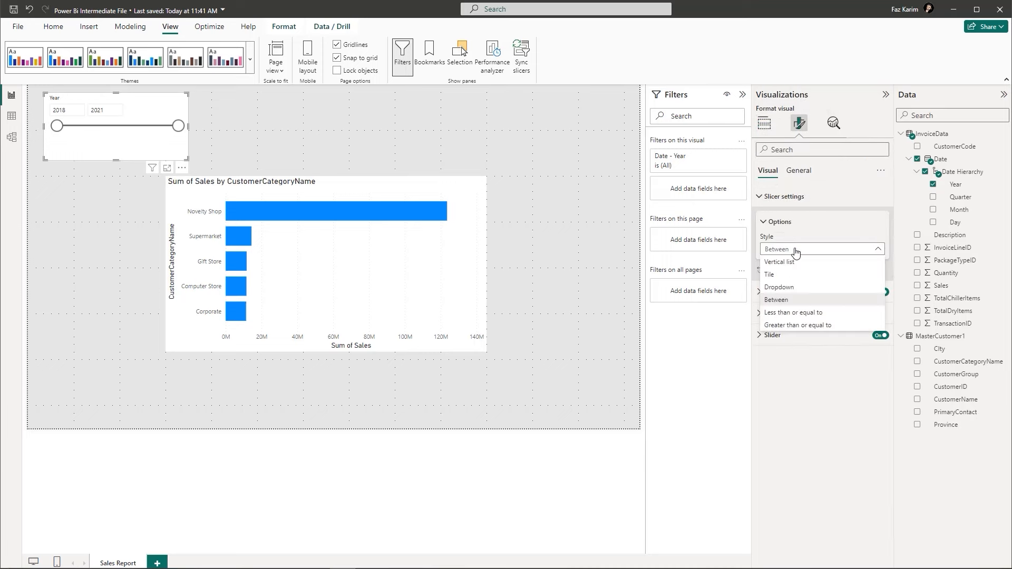
left_click(779, 287)
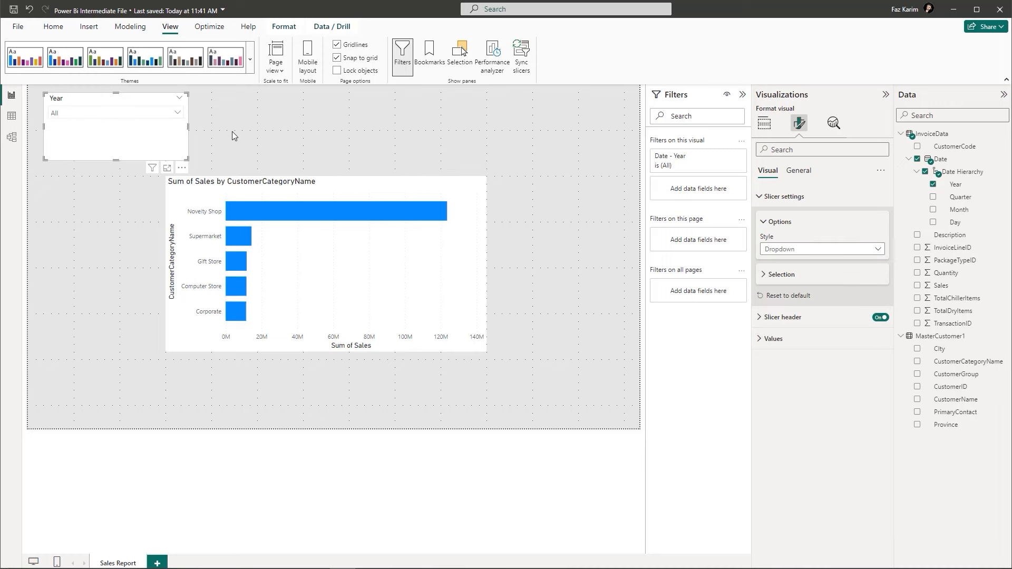
left_click(179, 117)
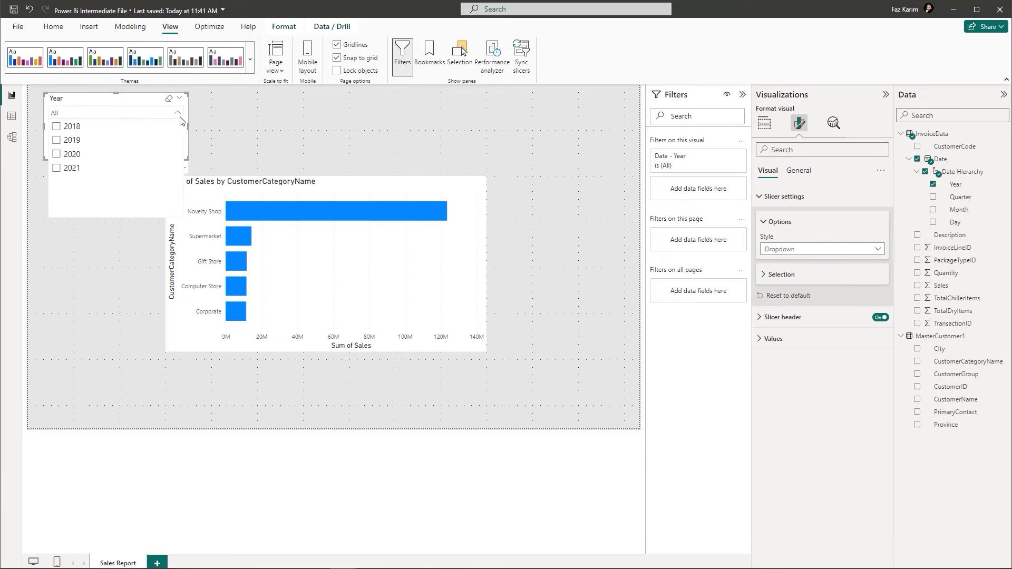
left_click(178, 114)
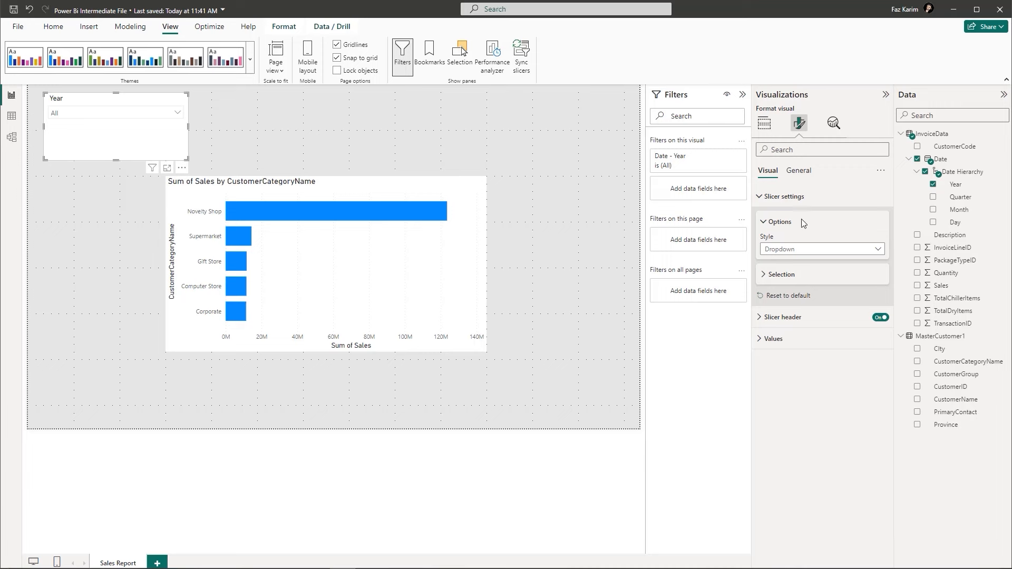
- Change the Year slicer's style to Tile and resize it into a single row of years spanning most of the canvas width
left_click(843, 250)
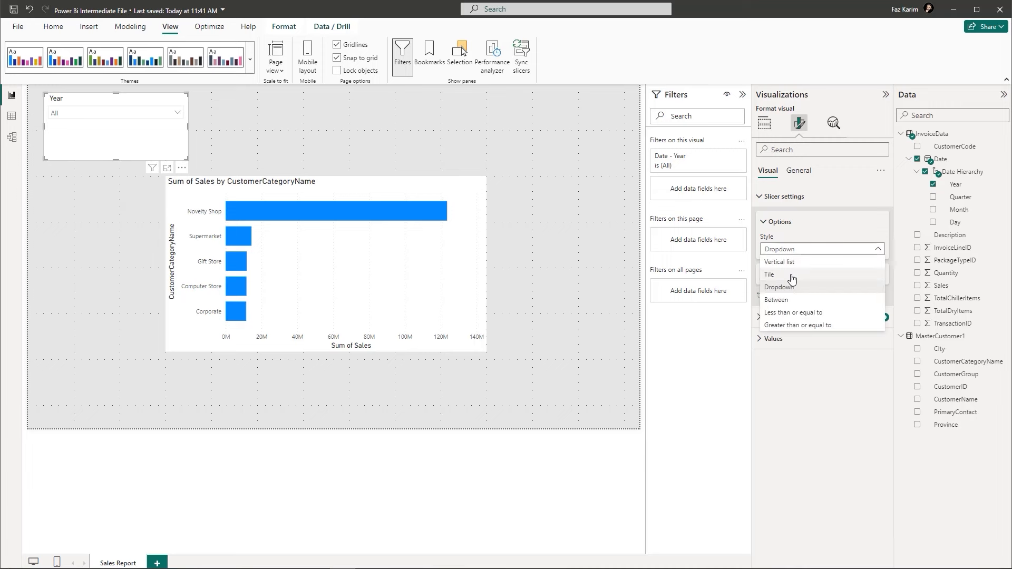
left_click(774, 274)
left_click_drag(188, 127, 586, 143)
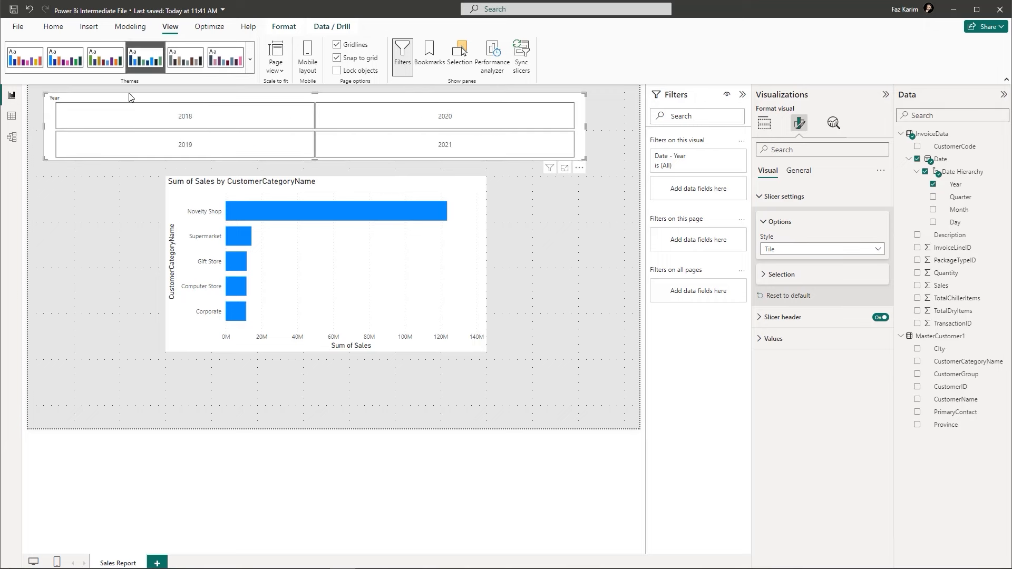
left_click_drag(315, 92, 314, 115)
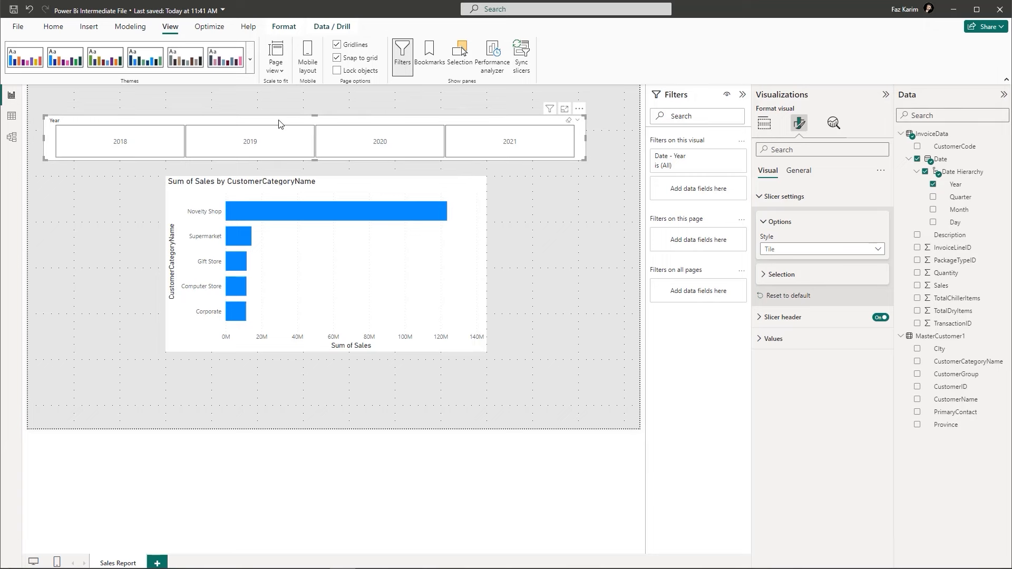
left_click_drag(273, 125, 286, 124)
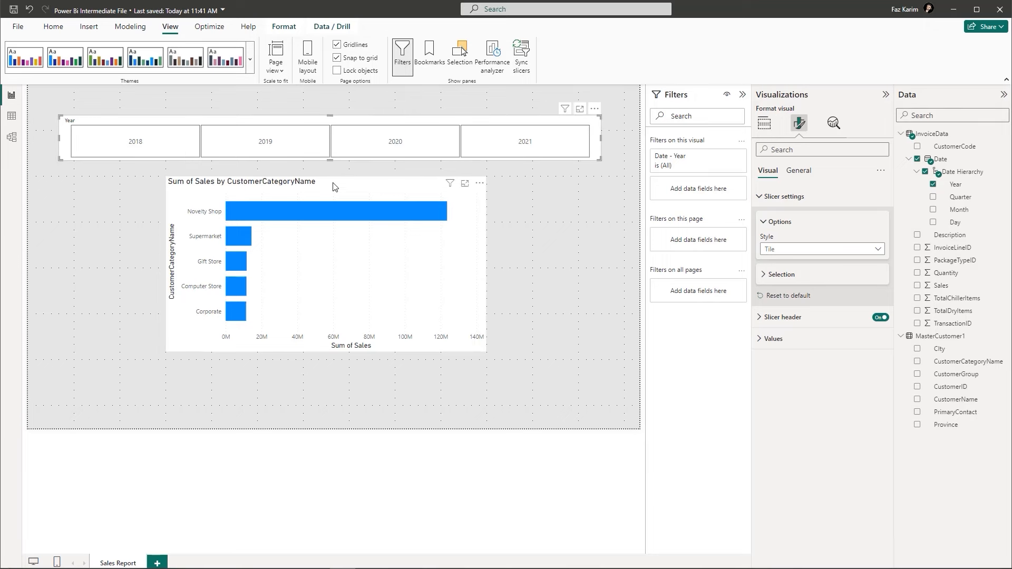
- Shift the sales by customer category chart slightly right beneath the slicer and turn off its x-axis title
left_click_drag(335, 182, 339, 182)
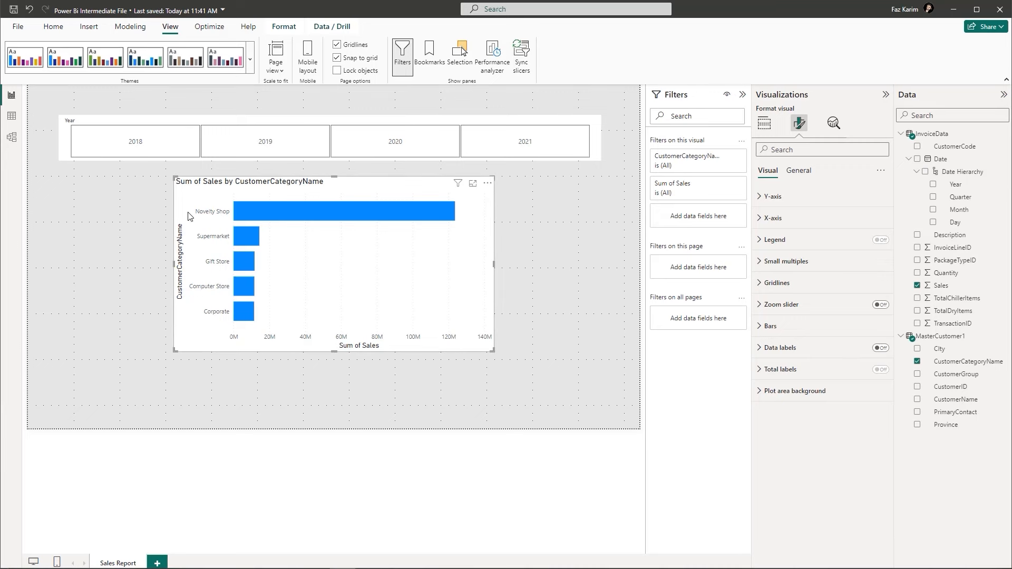
mouse_move(246, 218)
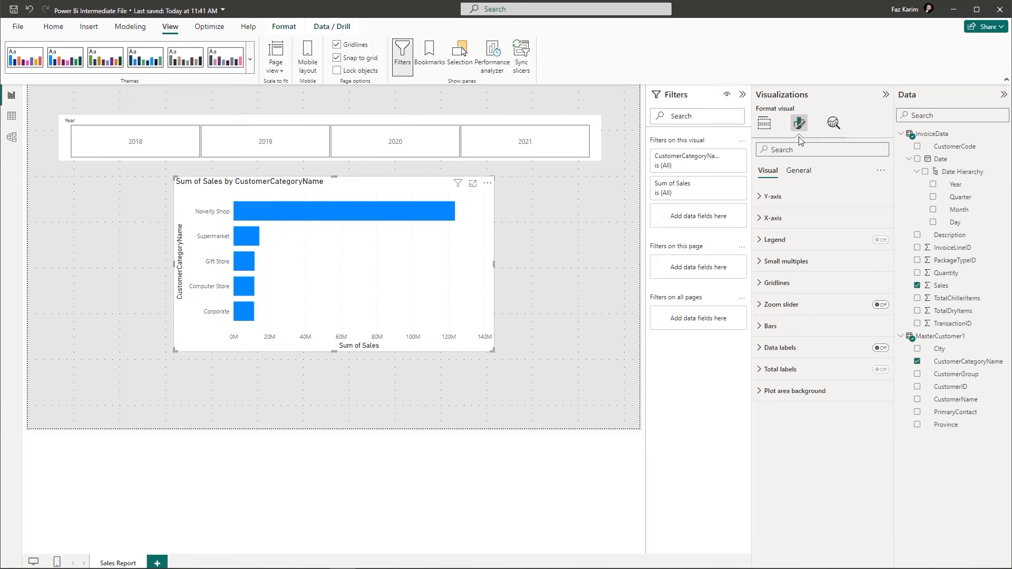
left_click(759, 219)
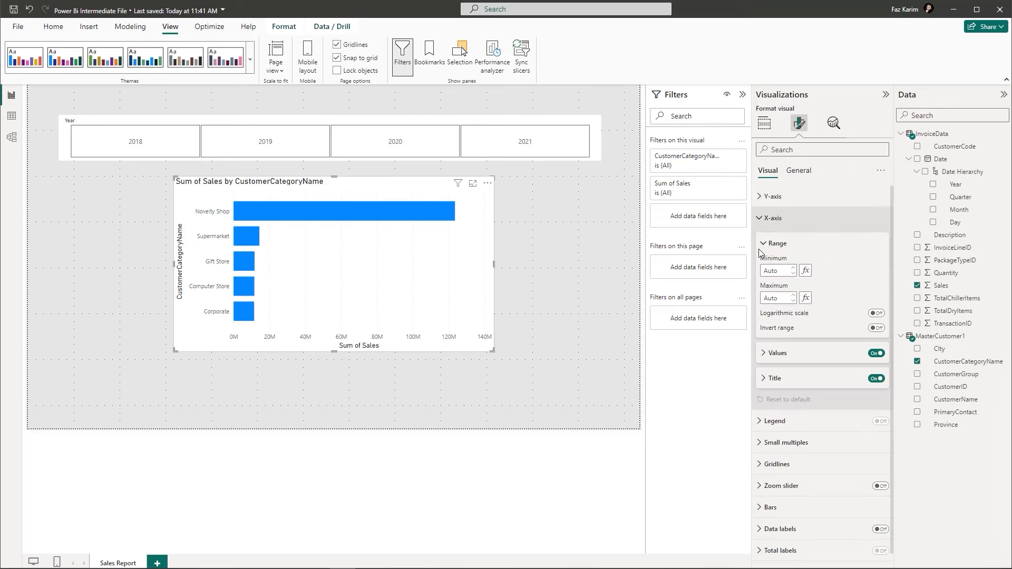
left_click(761, 354)
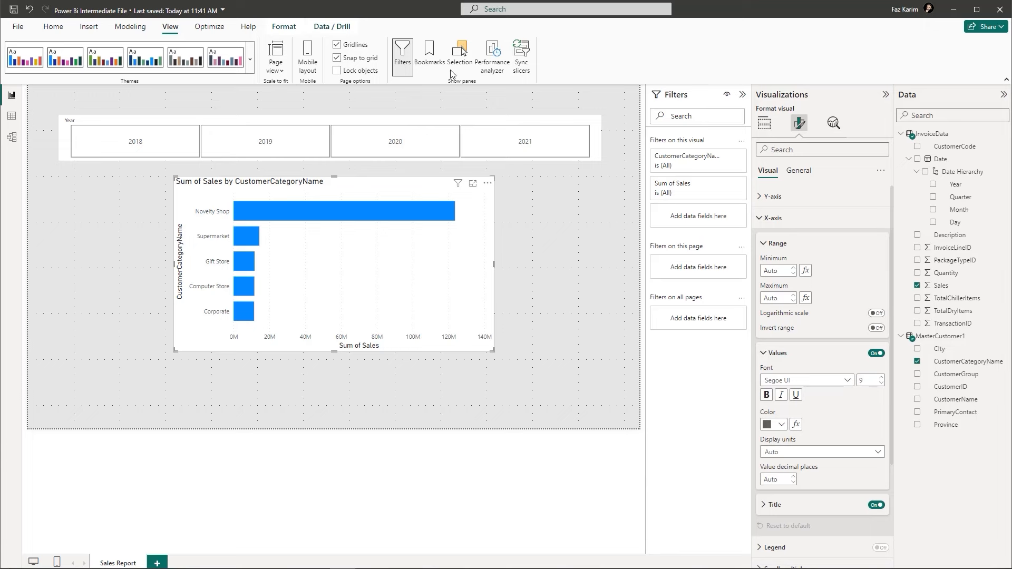
scroll(814, 402, "down", 1)
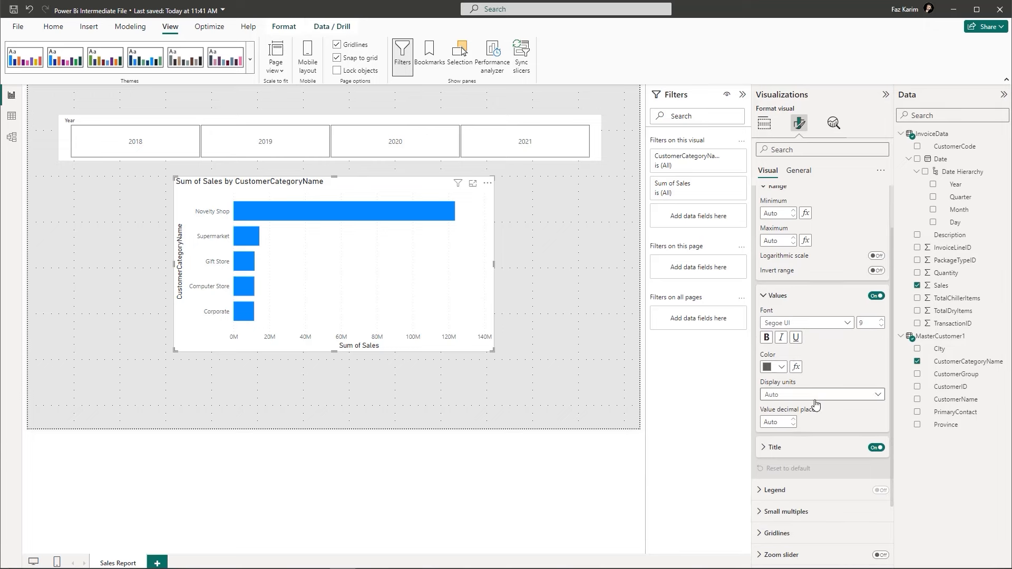
left_click(876, 448)
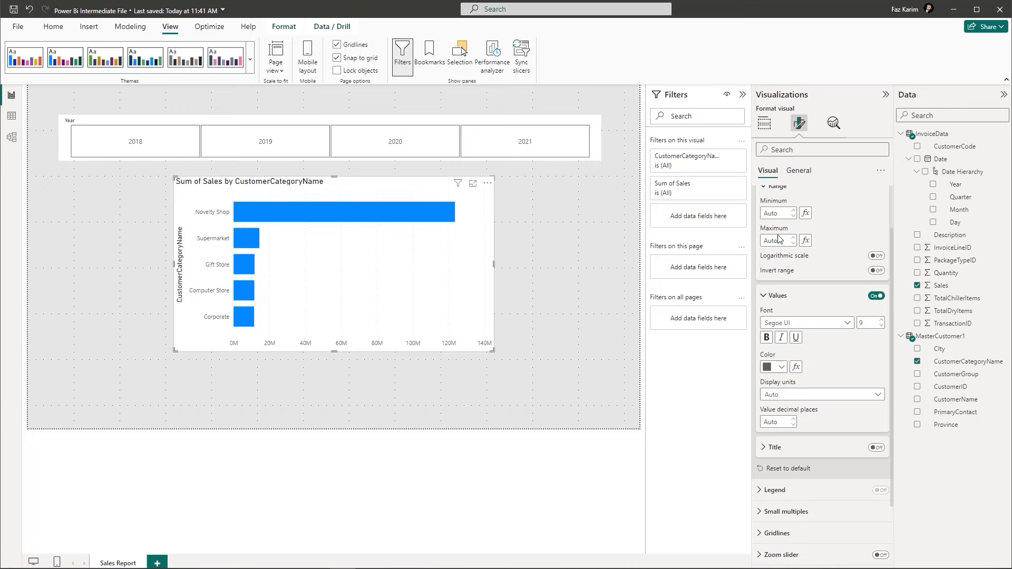
left_click(768, 295)
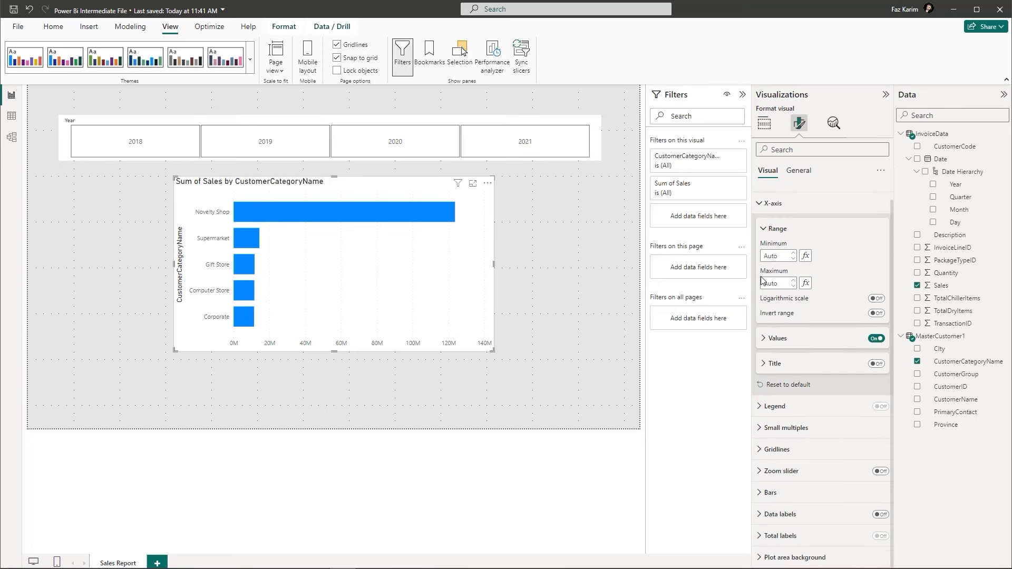
left_click(760, 211)
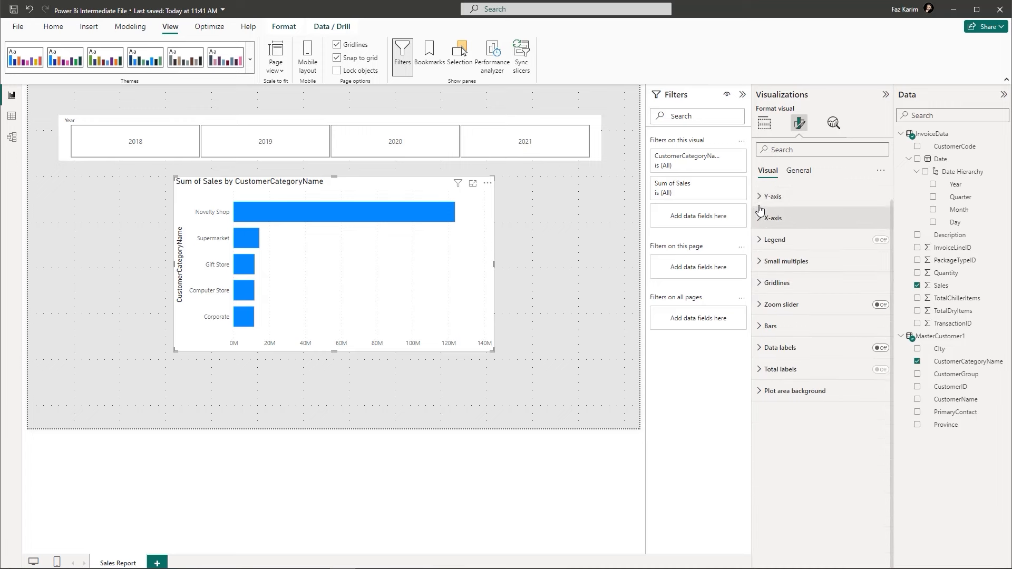
- Change the bar chart's title to Sales By Category and centre it horizontally
left_click(796, 174)
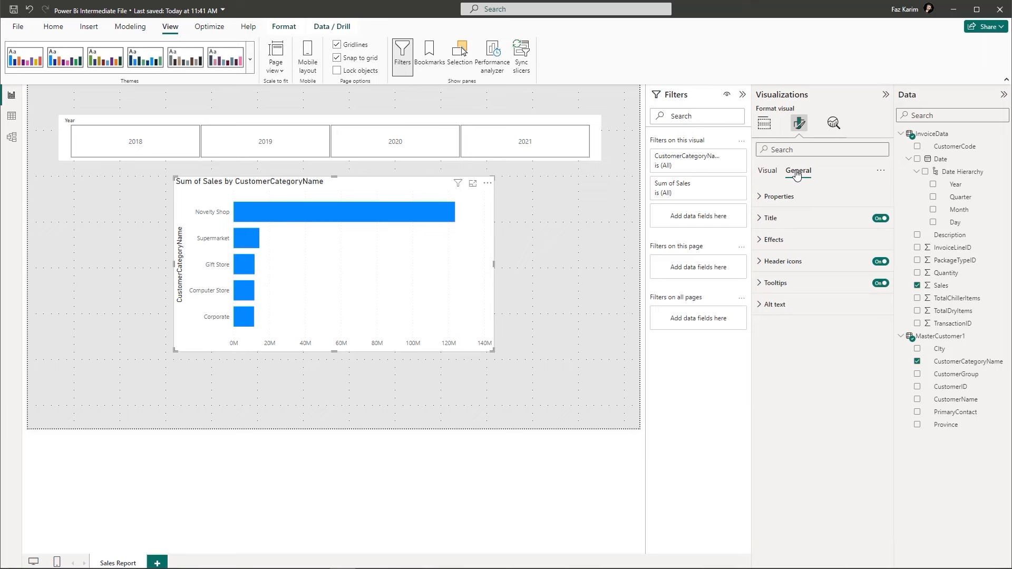
left_click(764, 227)
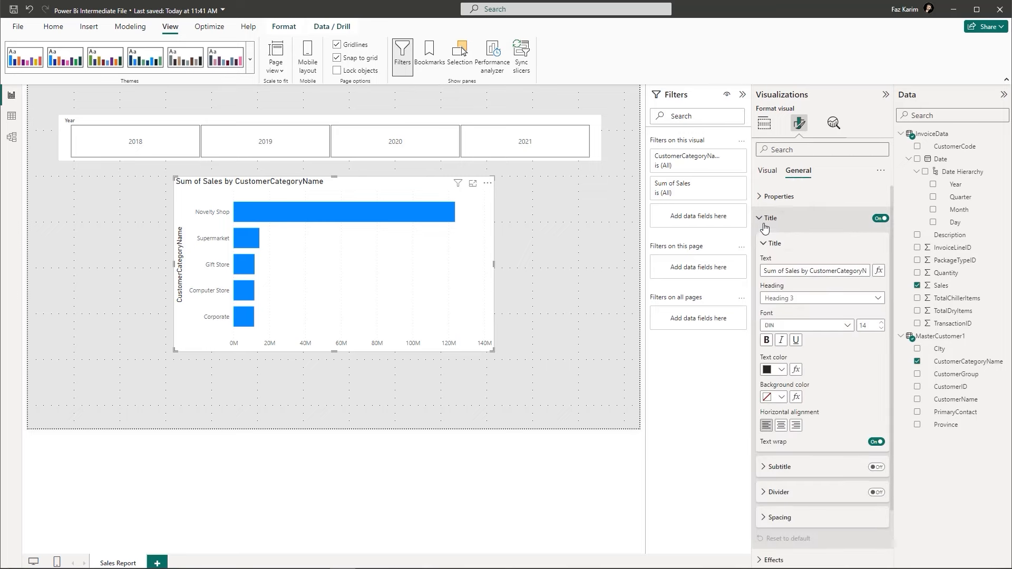
left_click(802, 271)
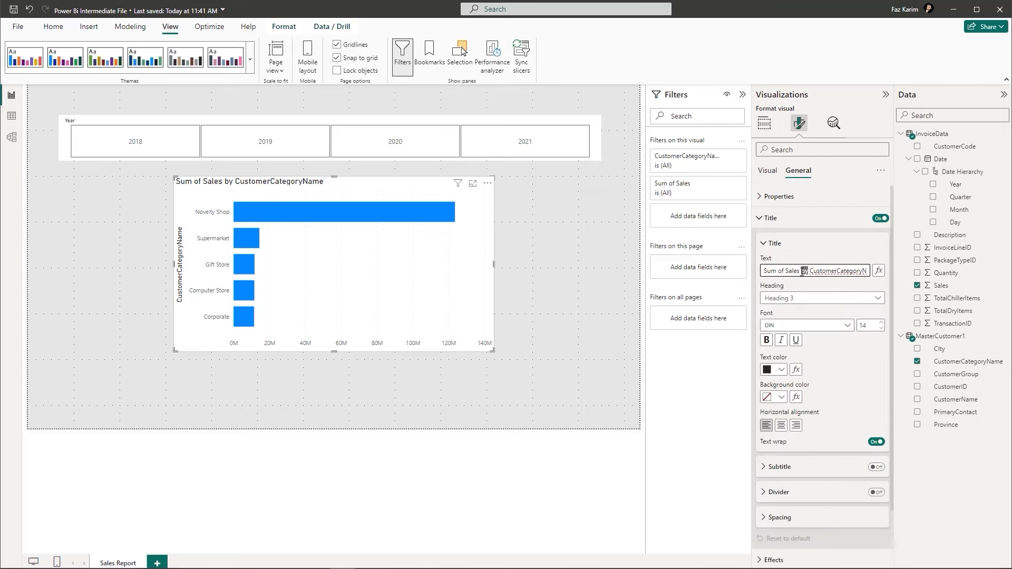
left_click_drag(764, 271, 895, 282)
type("Sal")
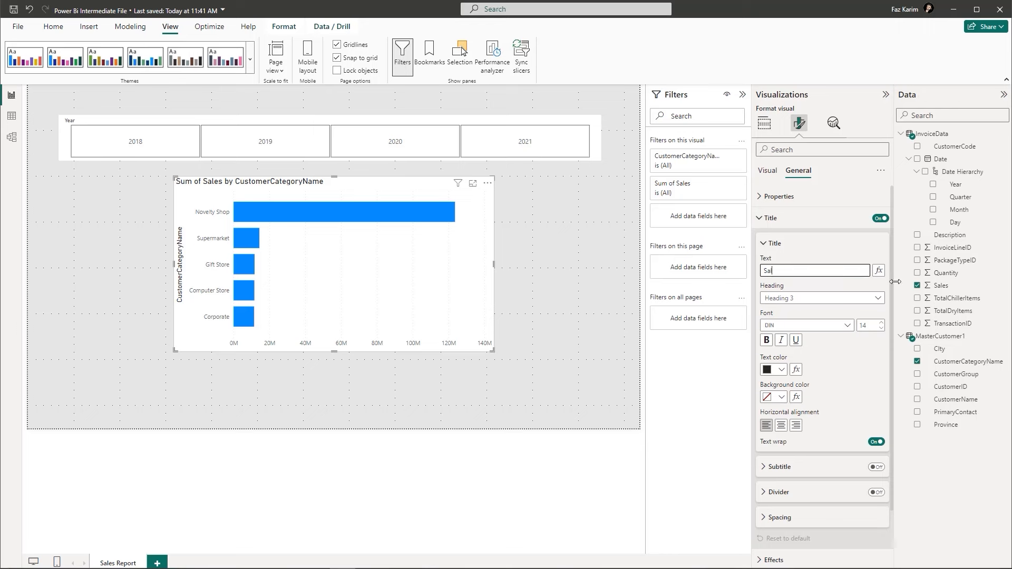
type("es By Cat")
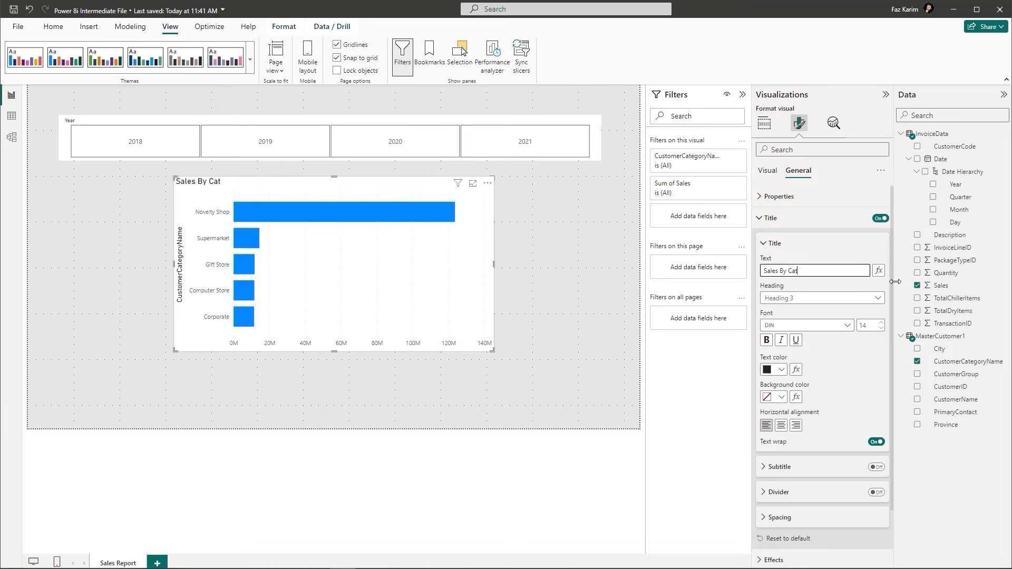
type("egory")
left_click(837, 360)
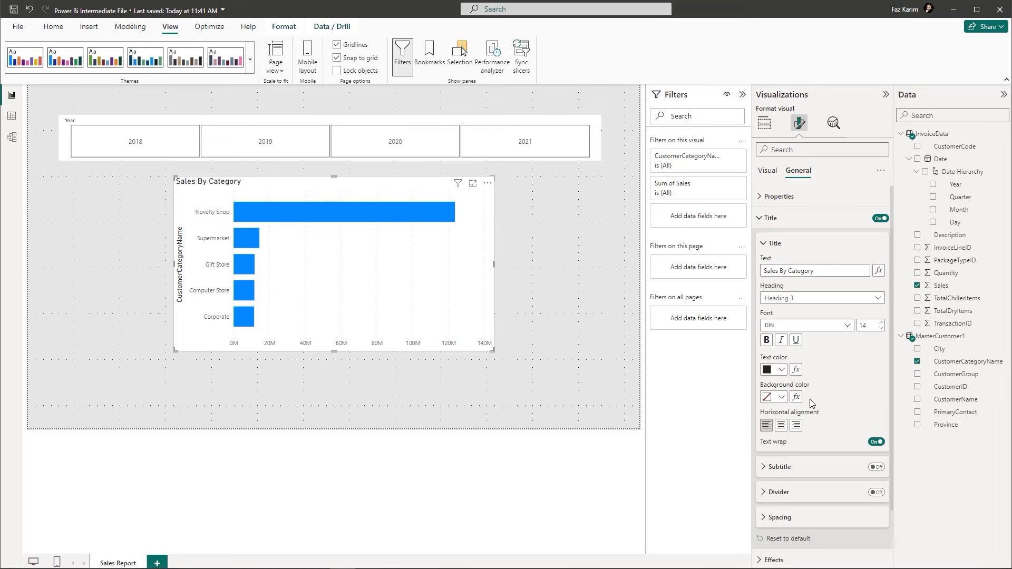
left_click(781, 425)
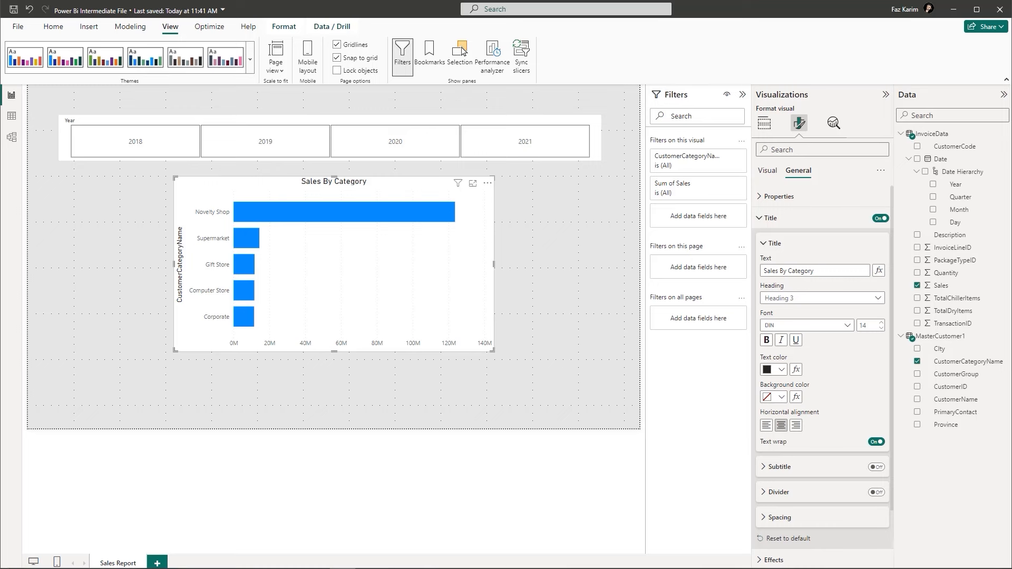
left_click(532, 262)
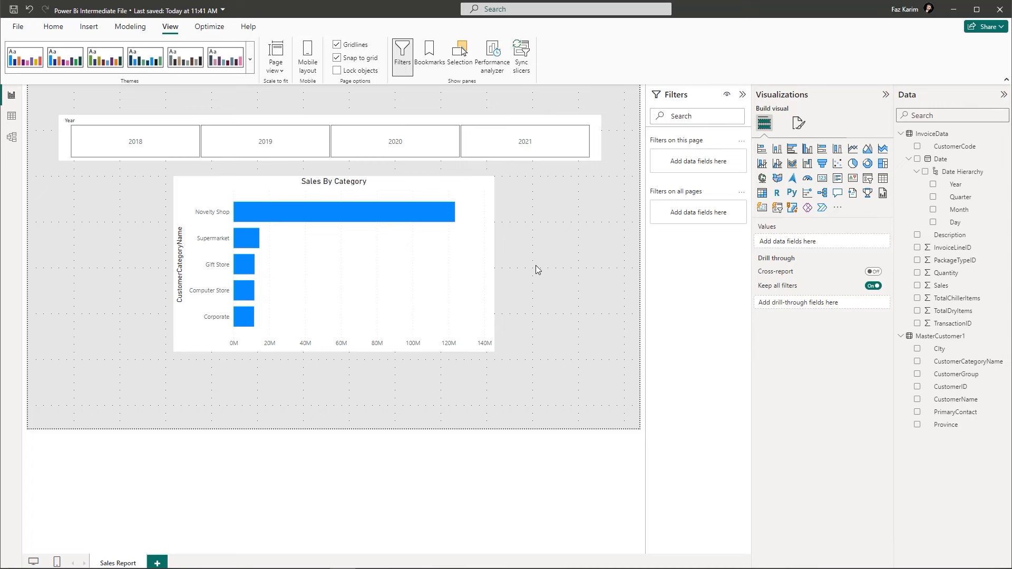
- Move the Sales By Category chart to align with the Year slicer's left edge and make it slightly taller
left_click(442, 287)
left_click_drag(408, 186, 302, 190)
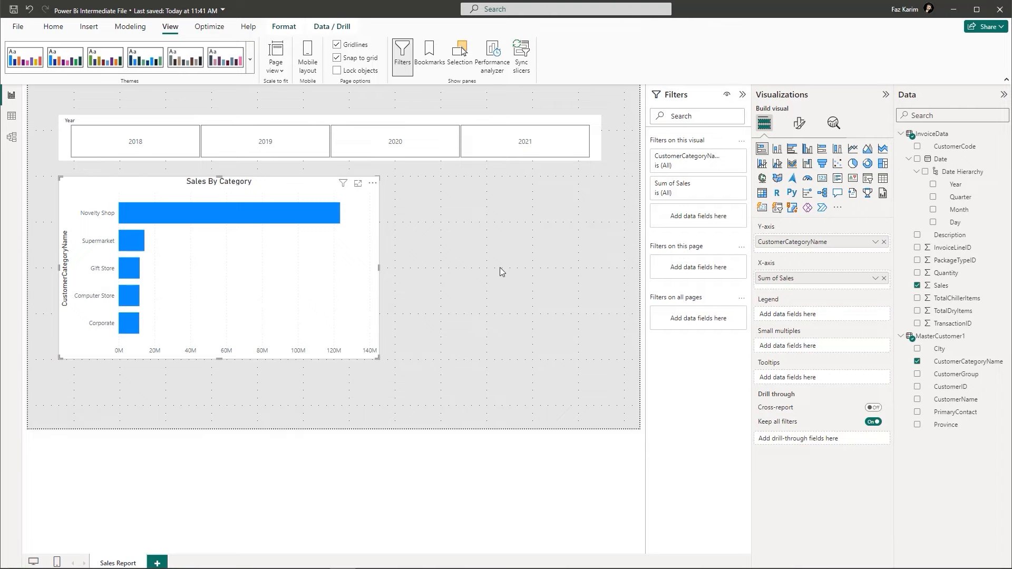
left_click(510, 159)
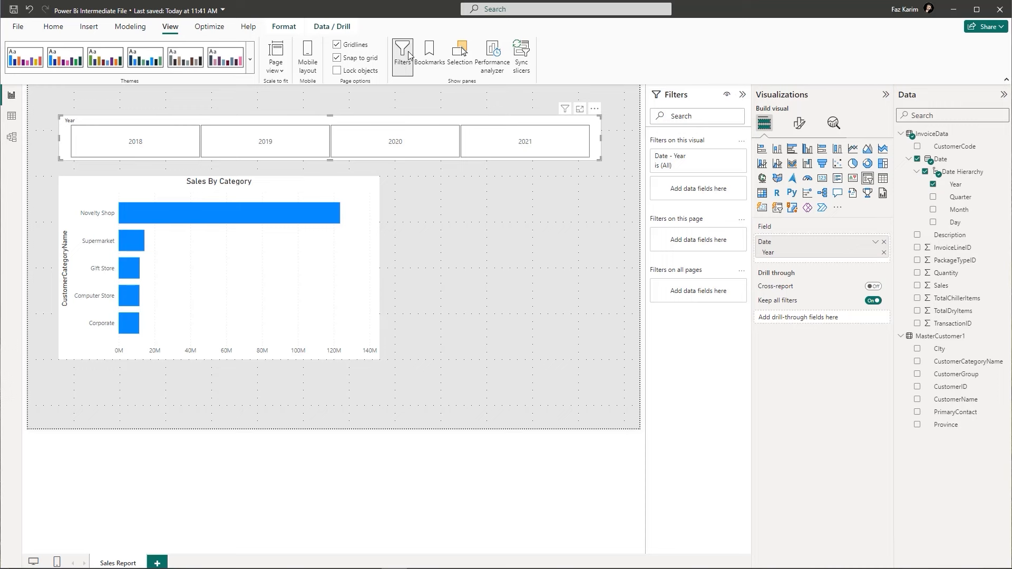
left_click(491, 245)
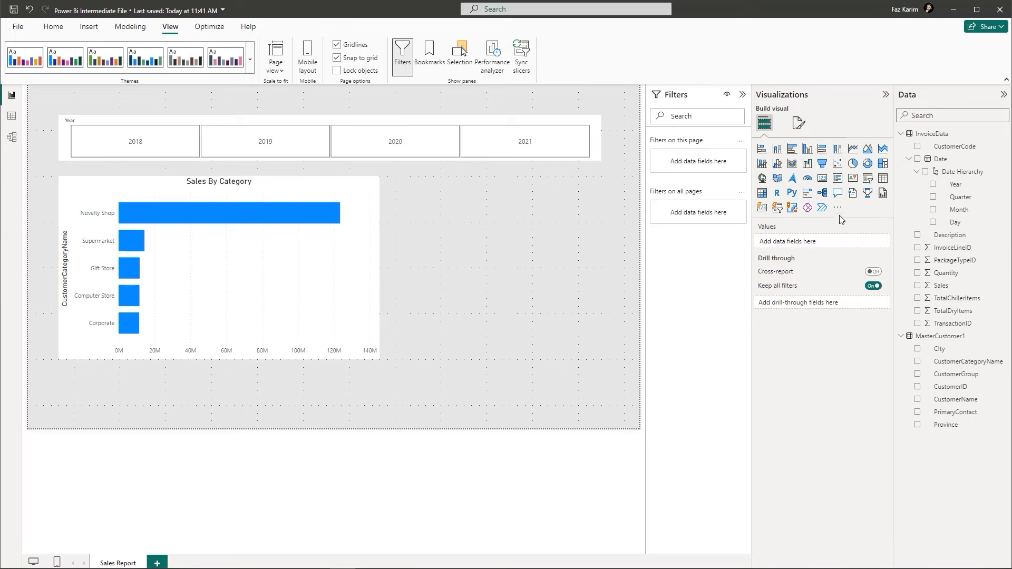
- Add a table of Sales by Month, filling the space beside the Sales By Category chart
left_click(882, 179)
left_click_drag(409, 189, 416, 191)
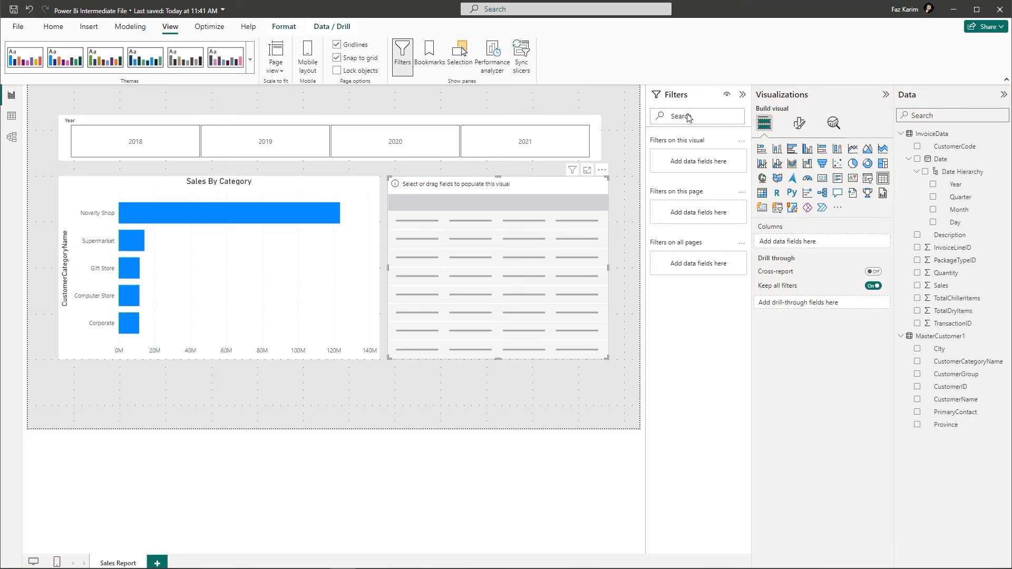
left_click(933, 211)
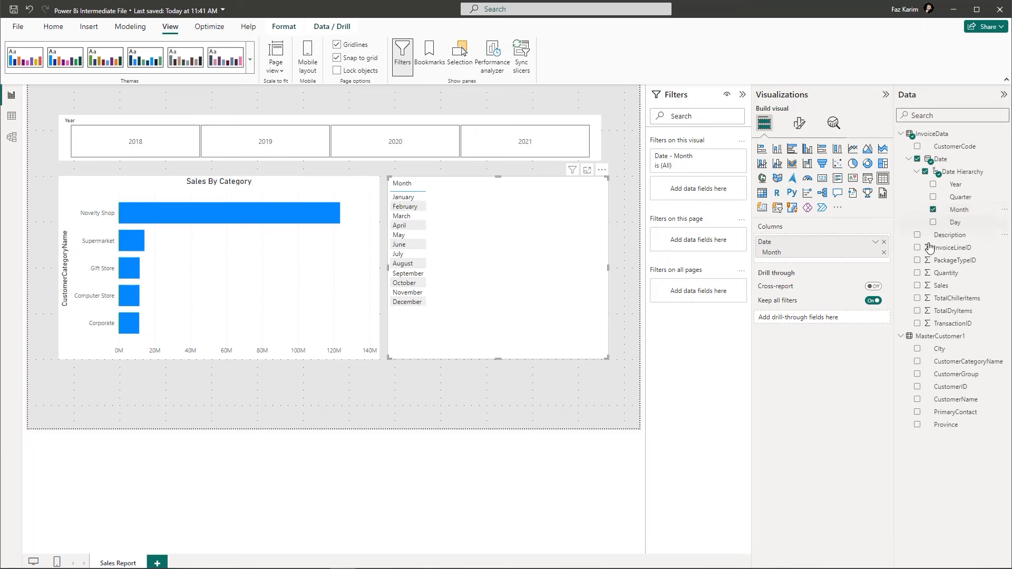
left_click(917, 286)
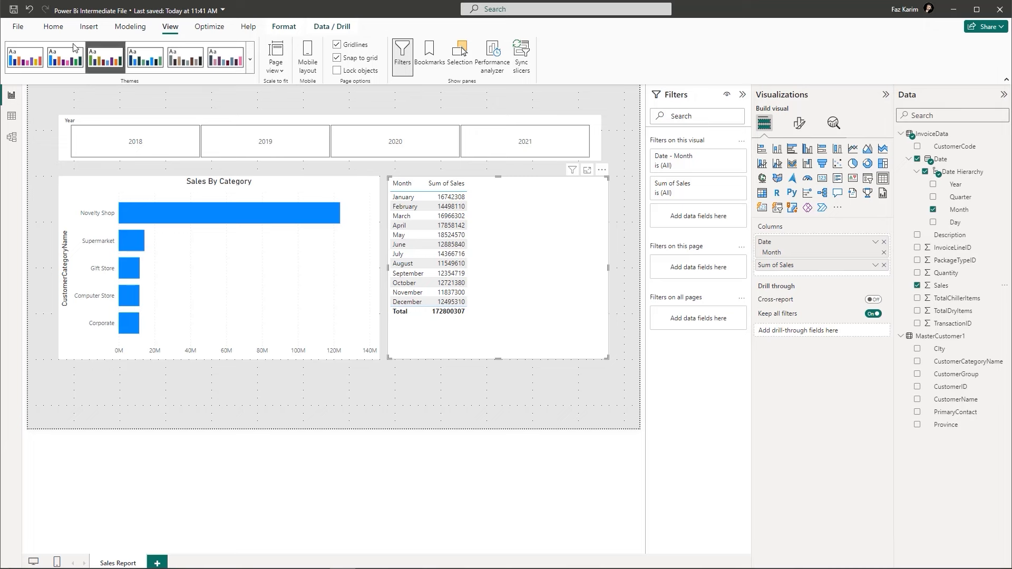
- Create a year-over-year change quick measure with Sum of Sales as base value, Date as date and 1 period
left_click(53, 26)
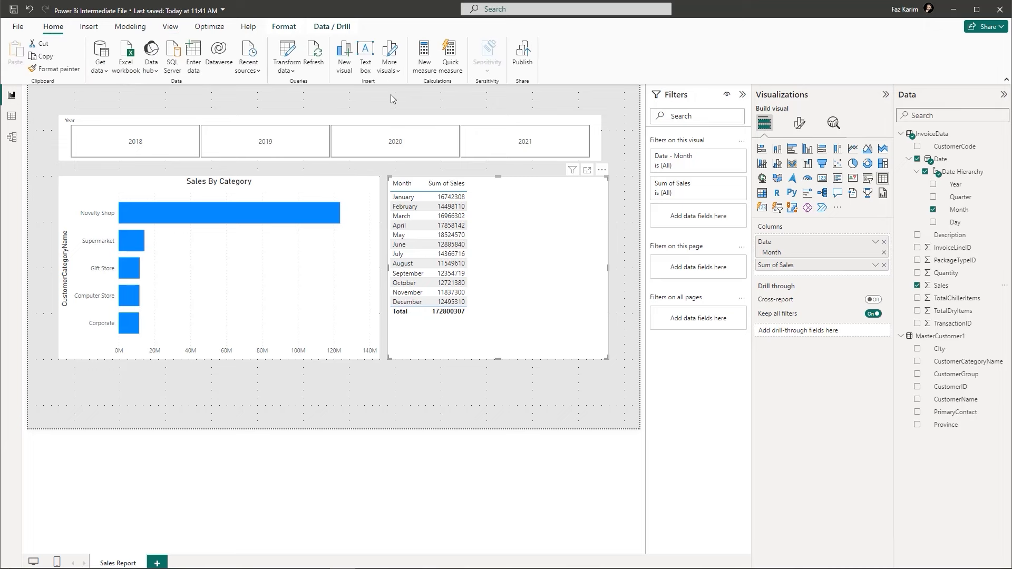
left_click(454, 72)
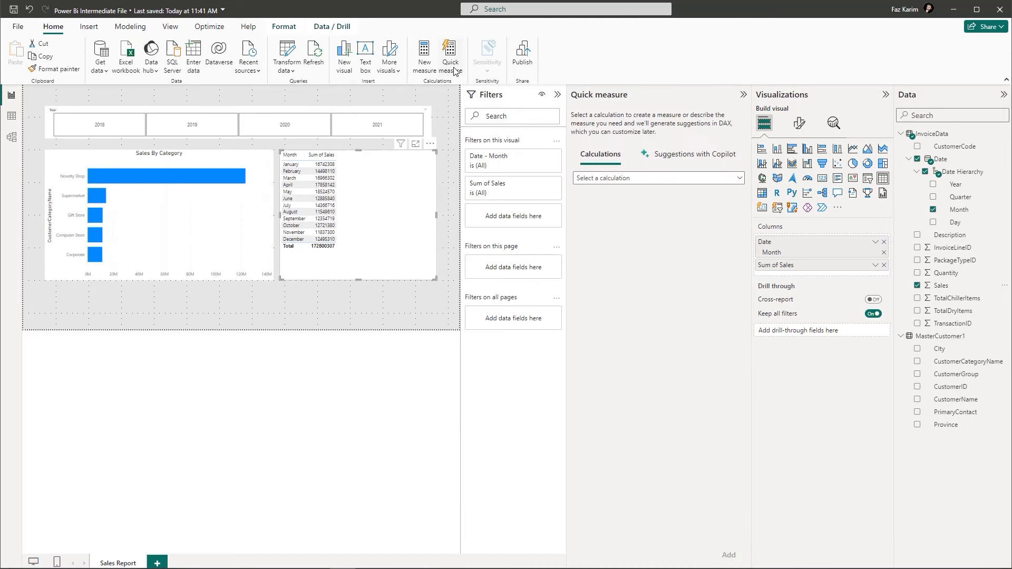
left_click(604, 179)
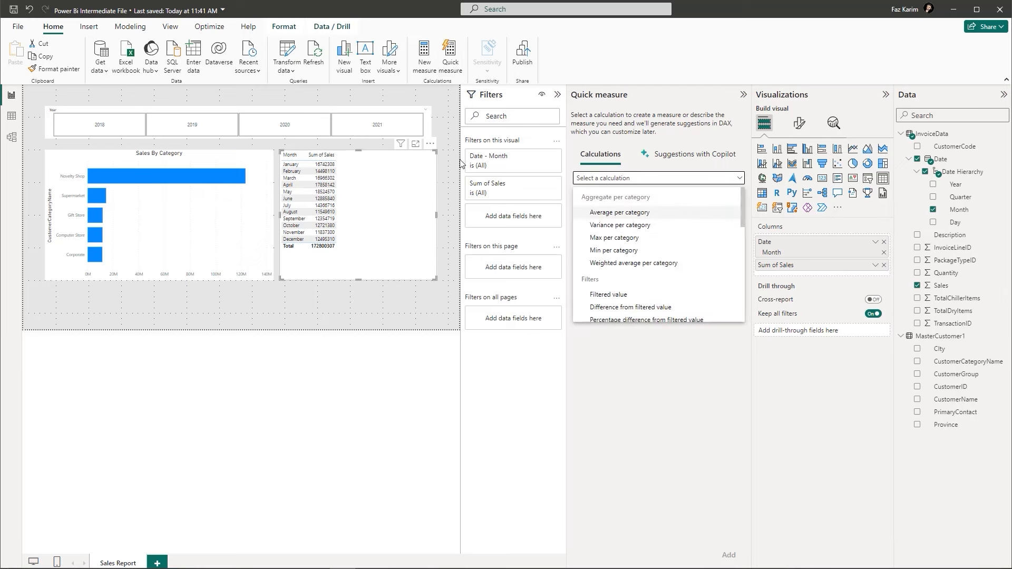
scroll(654, 238, "down", 2)
scroll(654, 237, "down", 4)
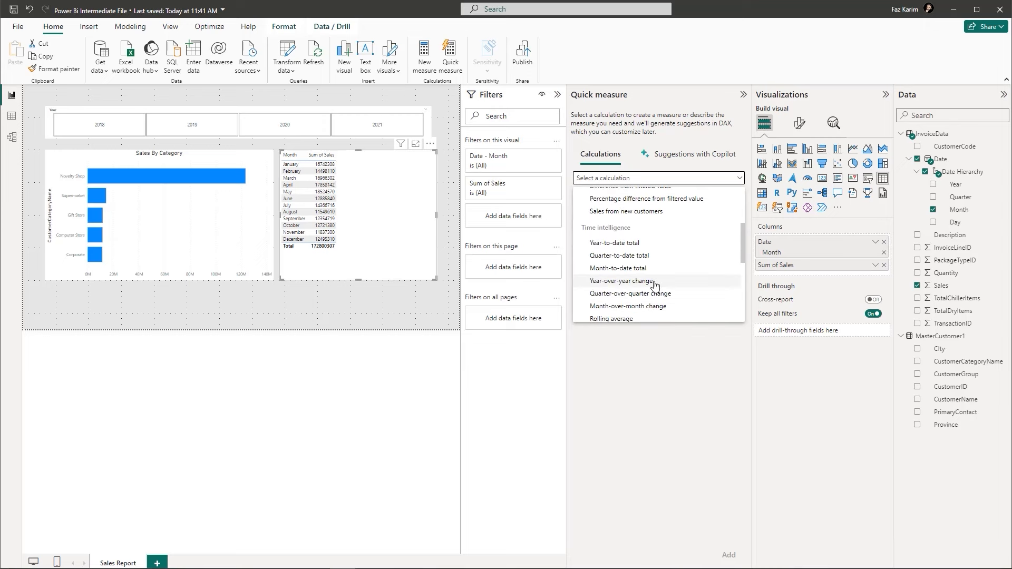
left_click(654, 285)
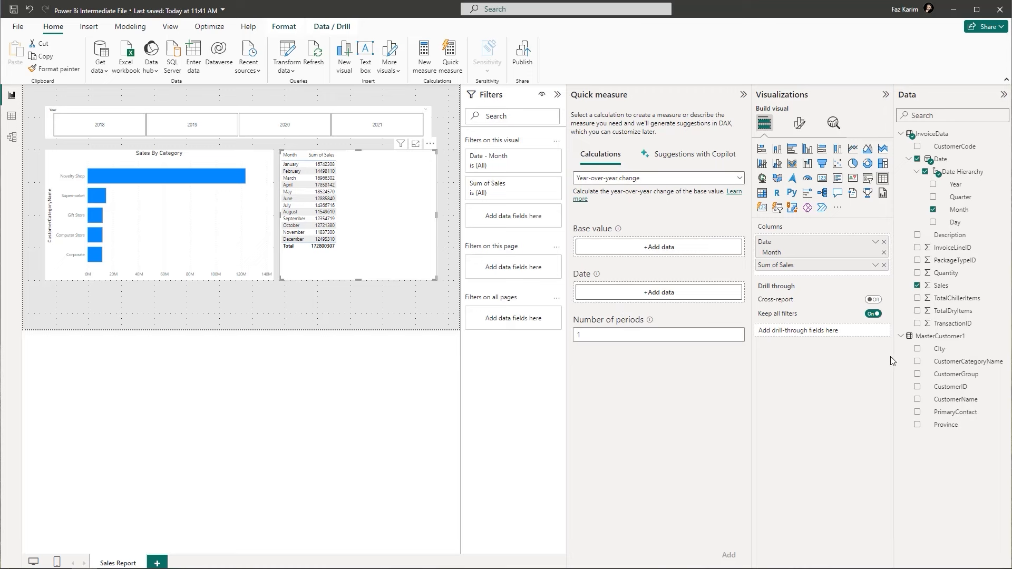
left_click_drag(947, 290, 605, 248)
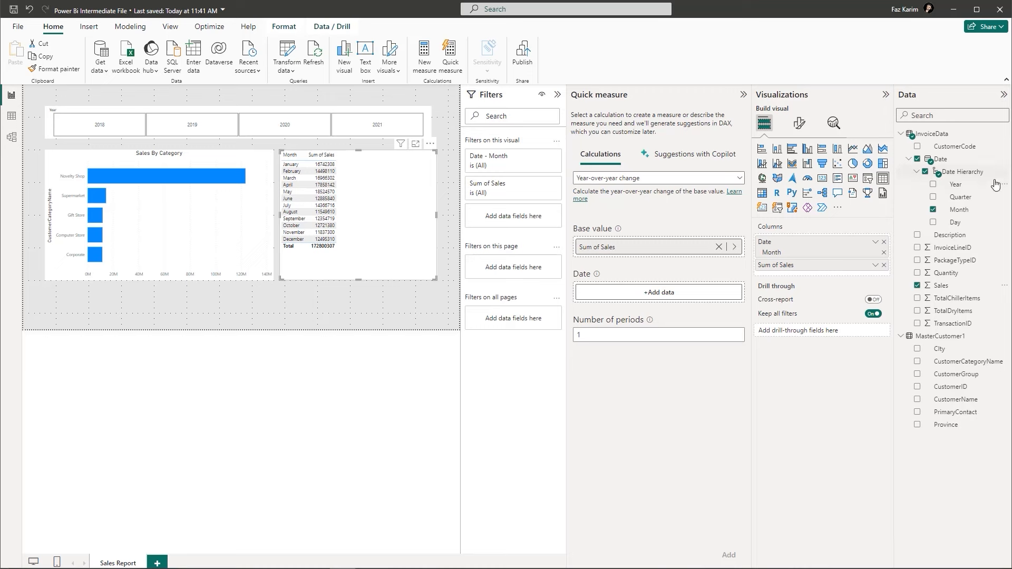
left_click_drag(941, 164, 661, 292)
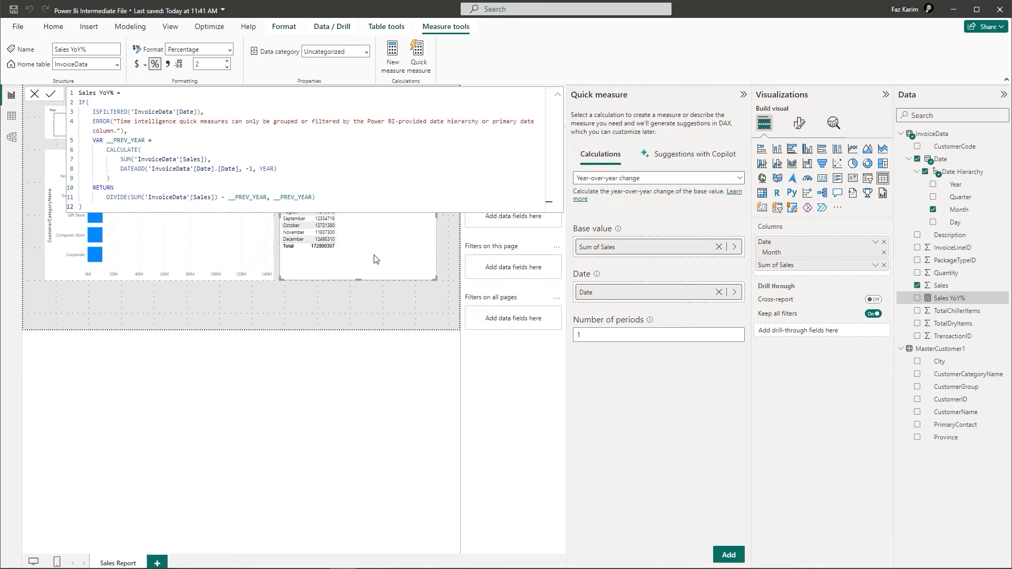
- Add the Sales YoY% measure as a column to the monthly sales table and close its formula editor
left_click(361, 193)
left_click(314, 314)
left_click(437, 343)
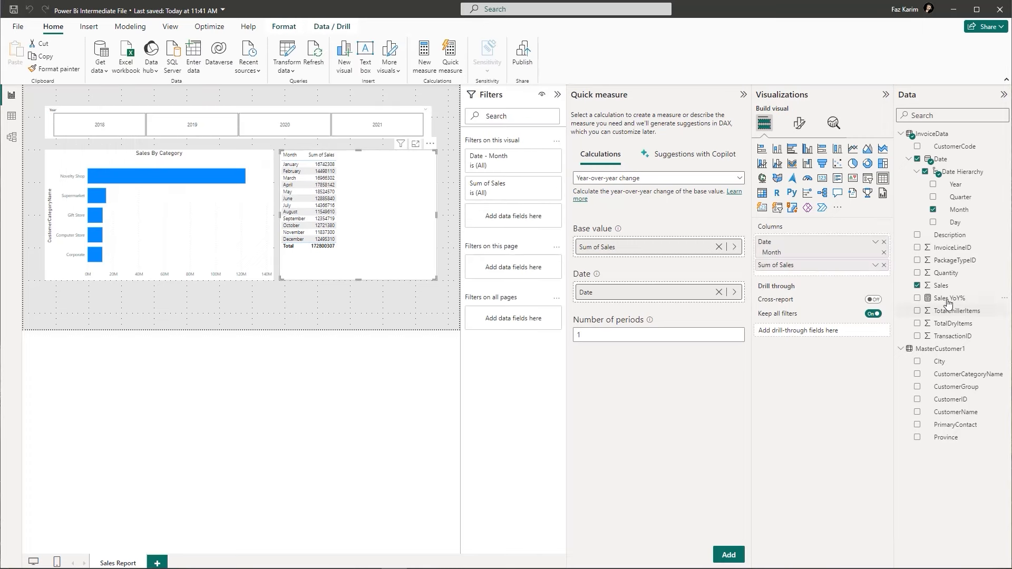
left_click(947, 299)
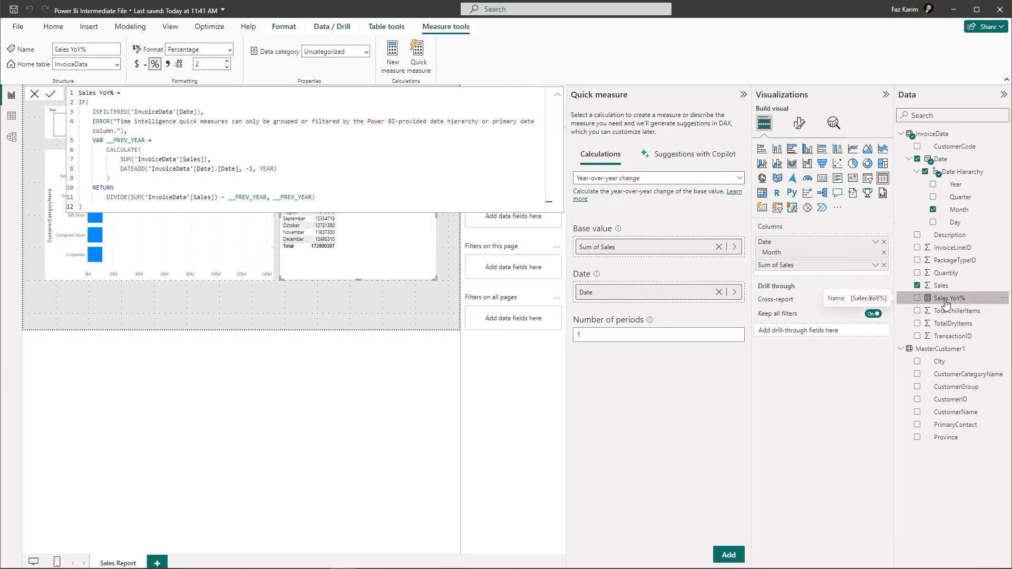
left_click_drag(946, 305, 852, 276)
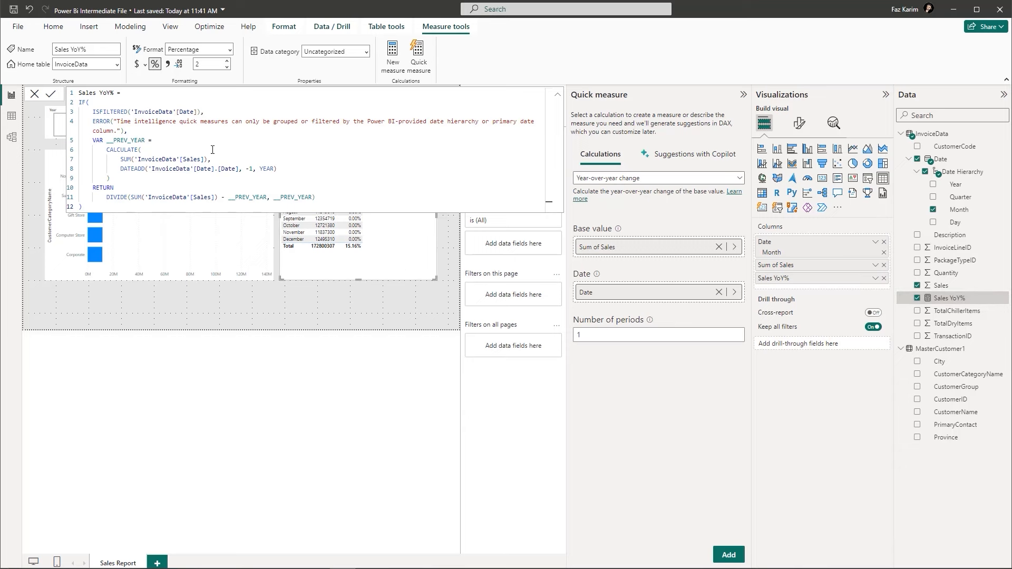
left_click(32, 95)
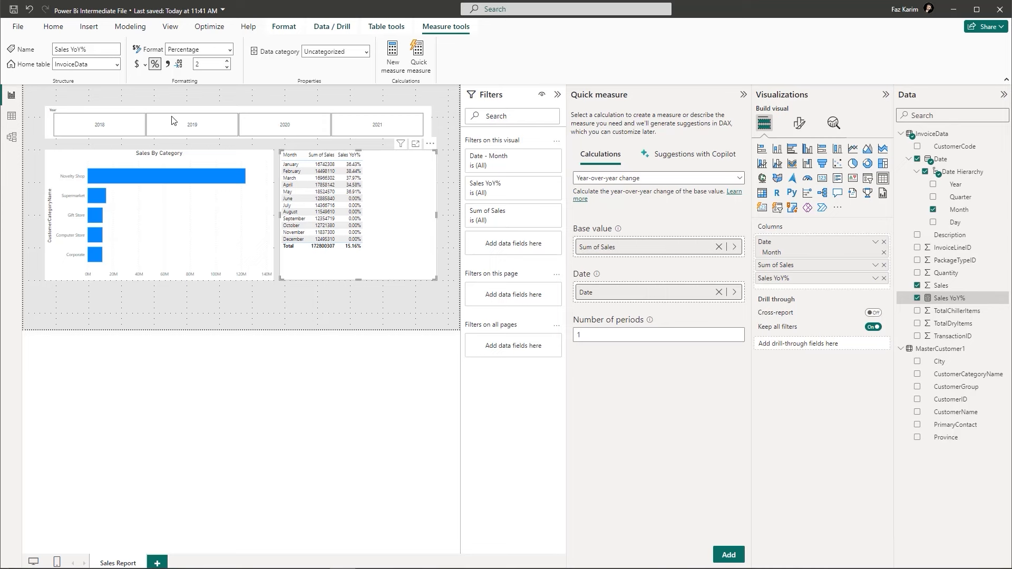
- Check the table's year-over-year figures for 2021, 2020, 2019 and 2018 with the Year slicer, and clear the selection
left_click(361, 126)
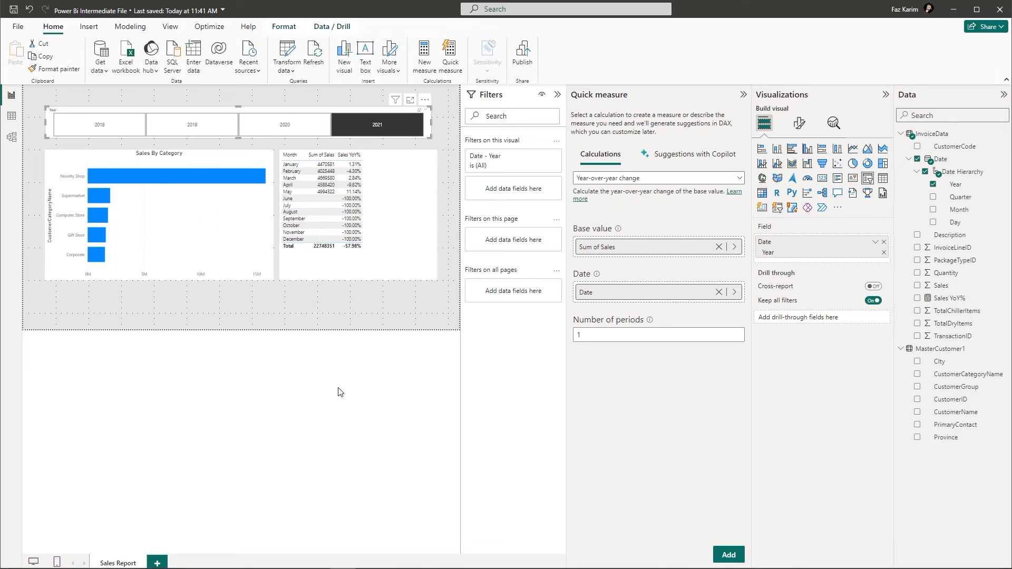
left_click(261, 124)
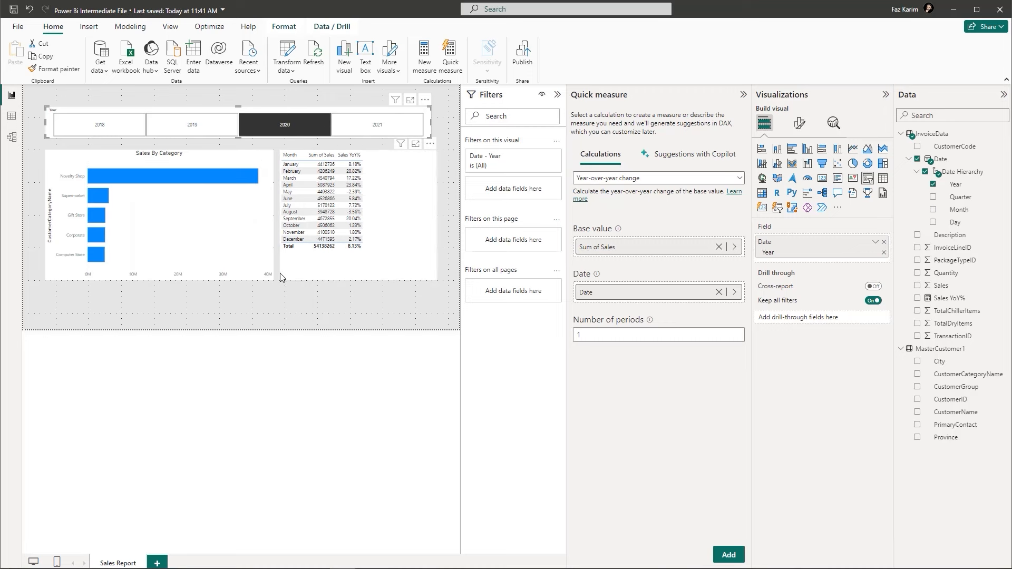
left_click(191, 121)
left_click(96, 124)
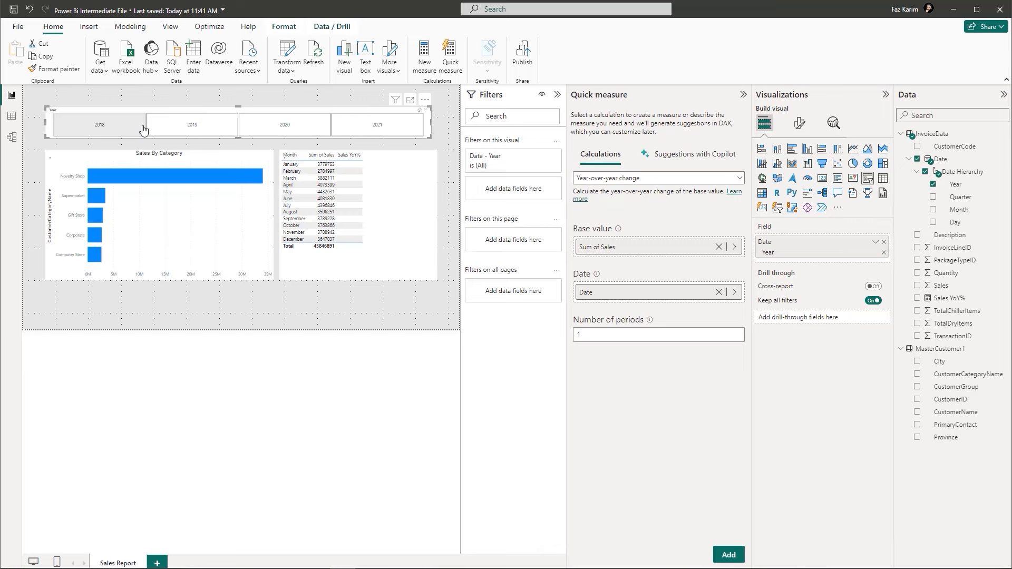
left_click(99, 124)
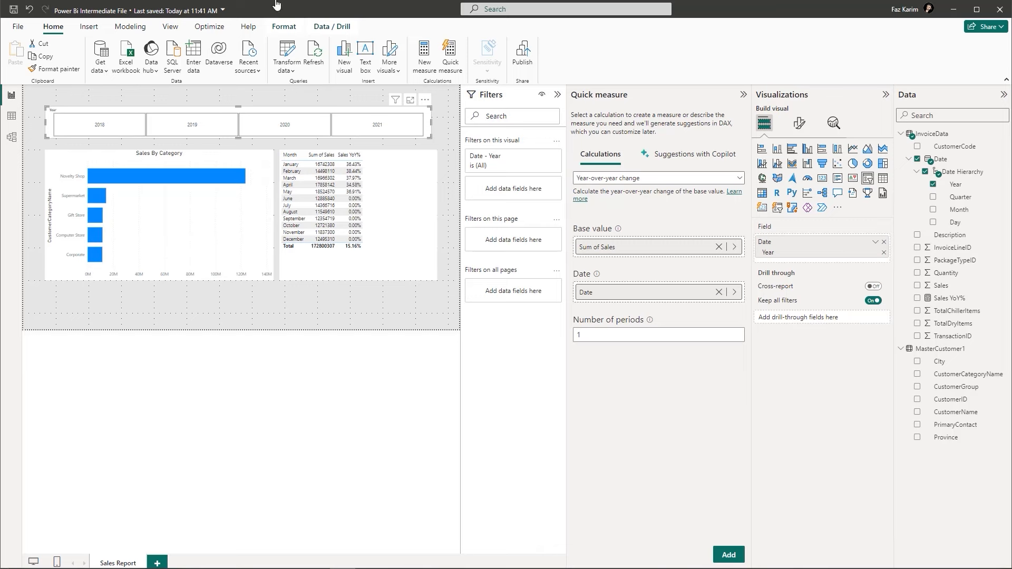
- Create a year-to-date total quick measure with Sum of Sales as base value and Date as date
left_click(451, 66)
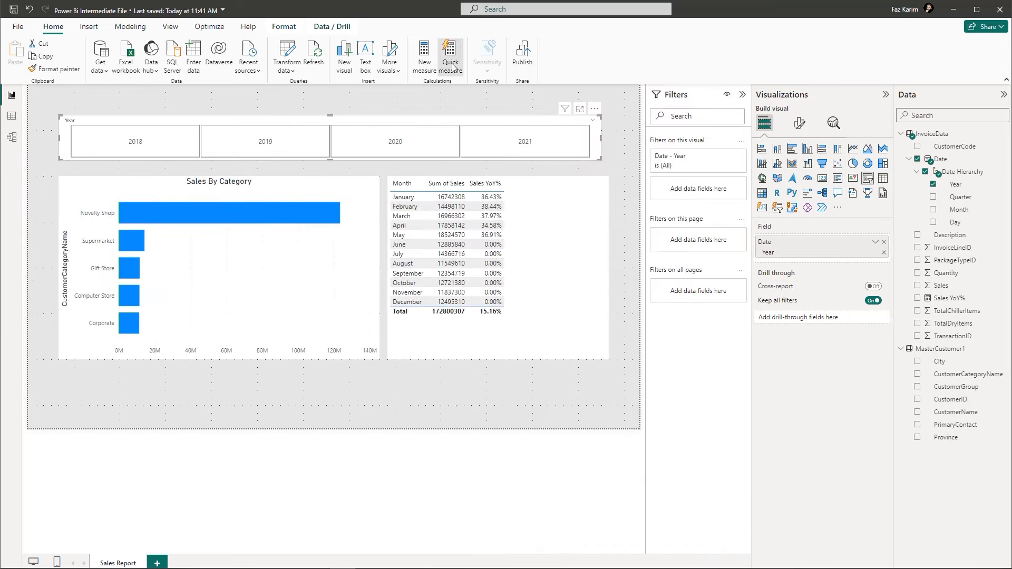
left_click(451, 66)
left_click(679, 179)
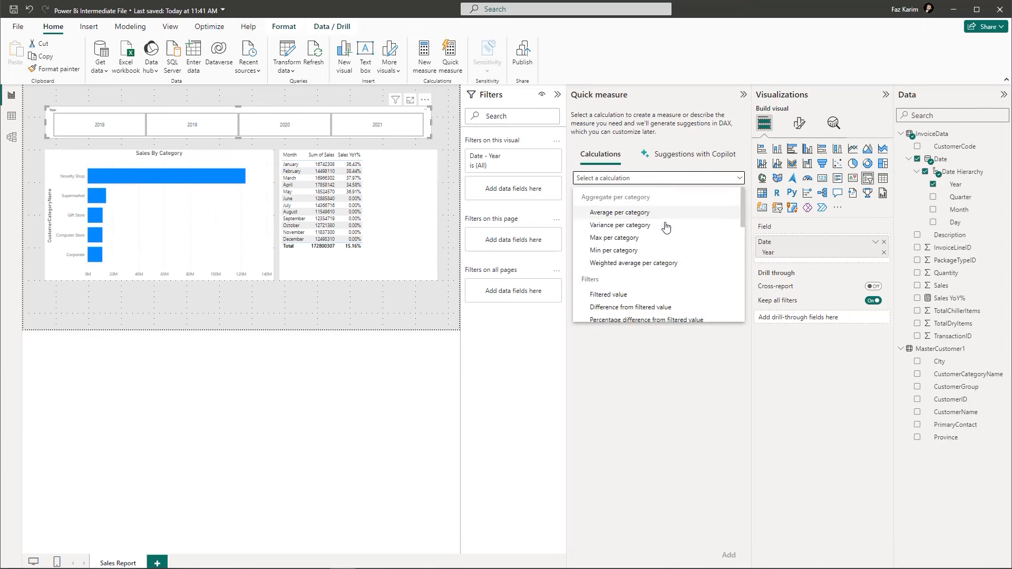
scroll(651, 263, "down", 4)
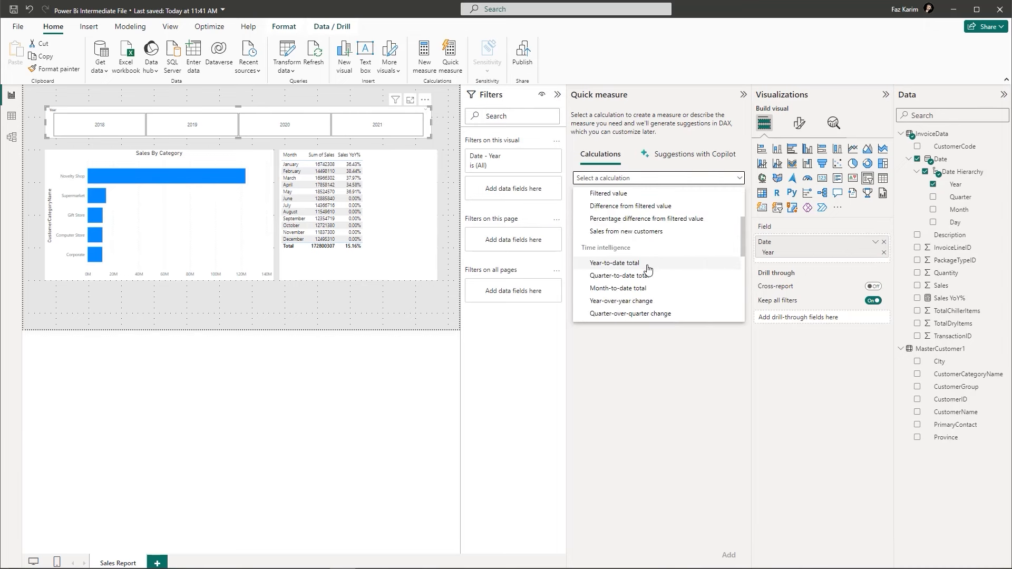
left_click(651, 263)
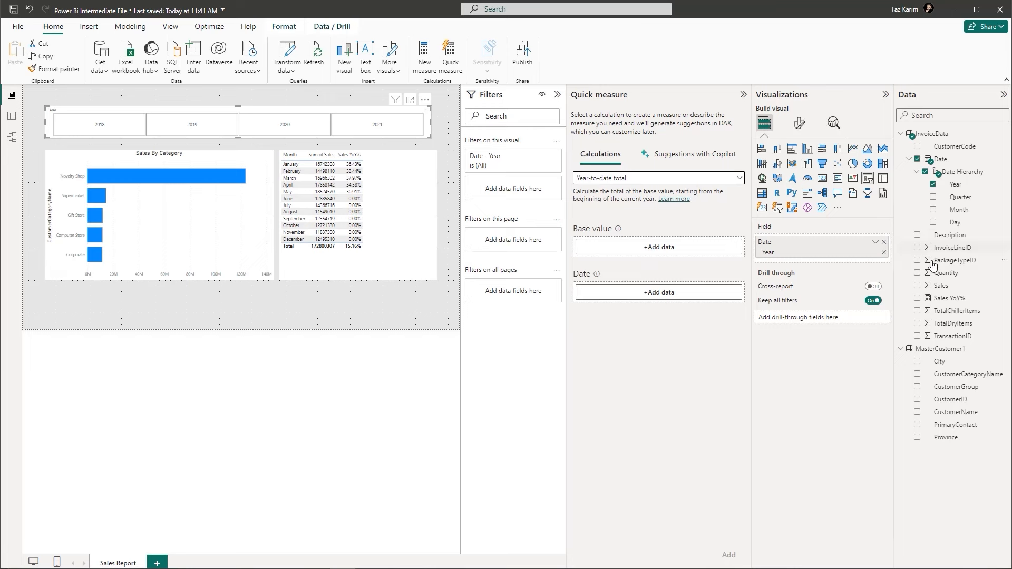
left_click_drag(941, 285, 685, 247)
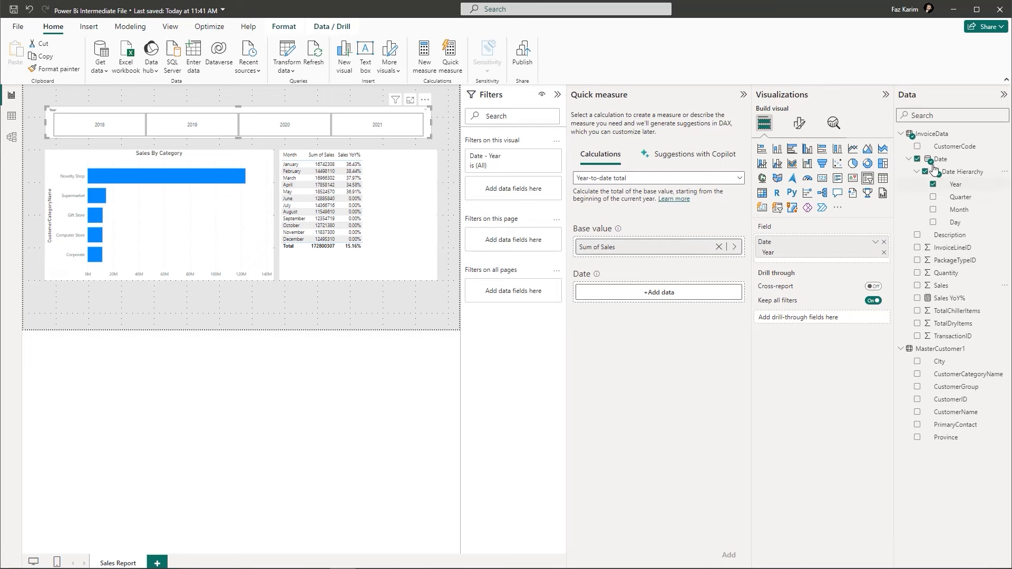
left_click_drag(938, 159, 659, 291)
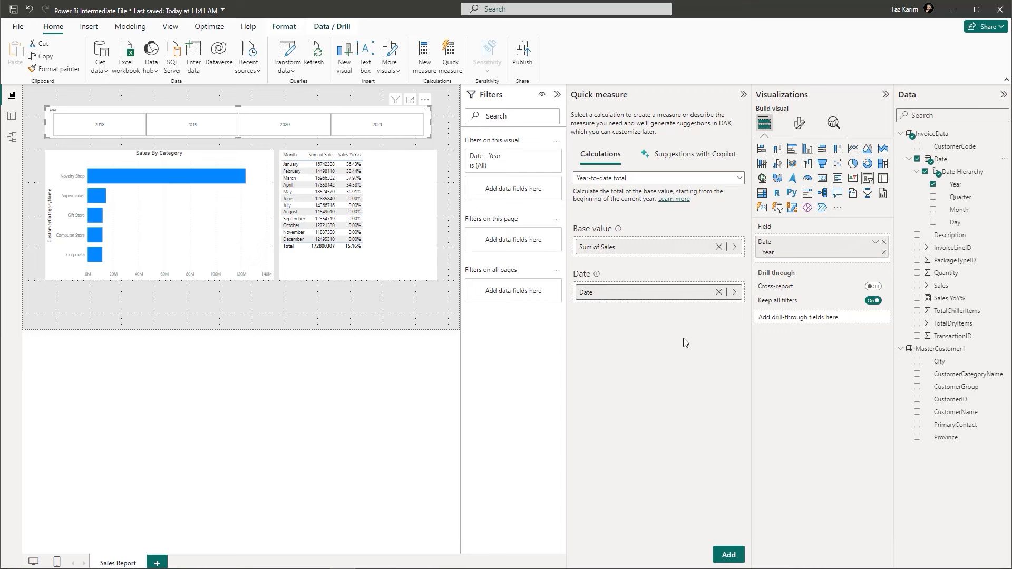
left_click(728, 554)
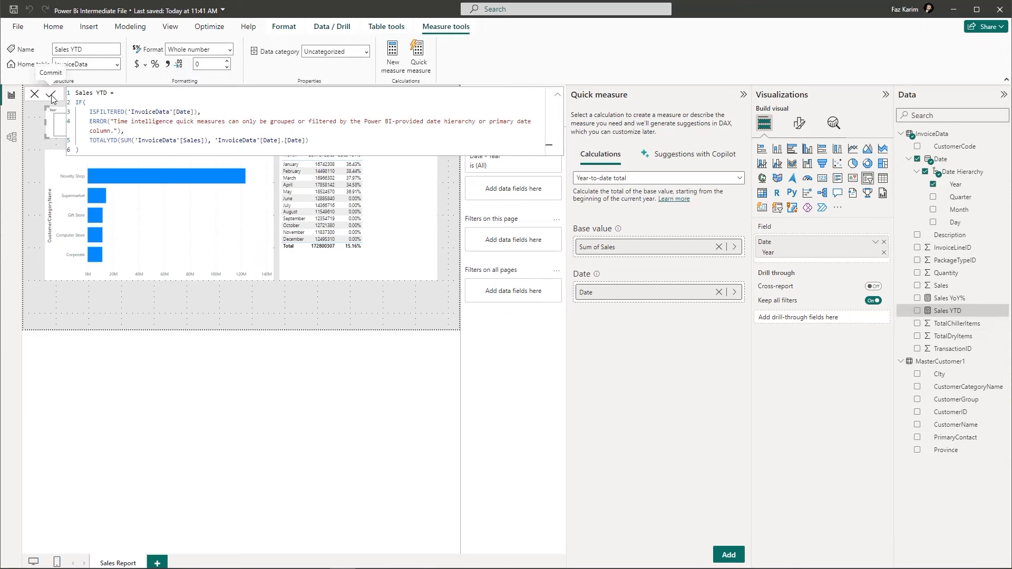
- Add the Sales YTD measure as a column to the monthly sales table and collapse the Quick measure pane
left_click(371, 315)
left_click_drag(947, 311, 349, 232)
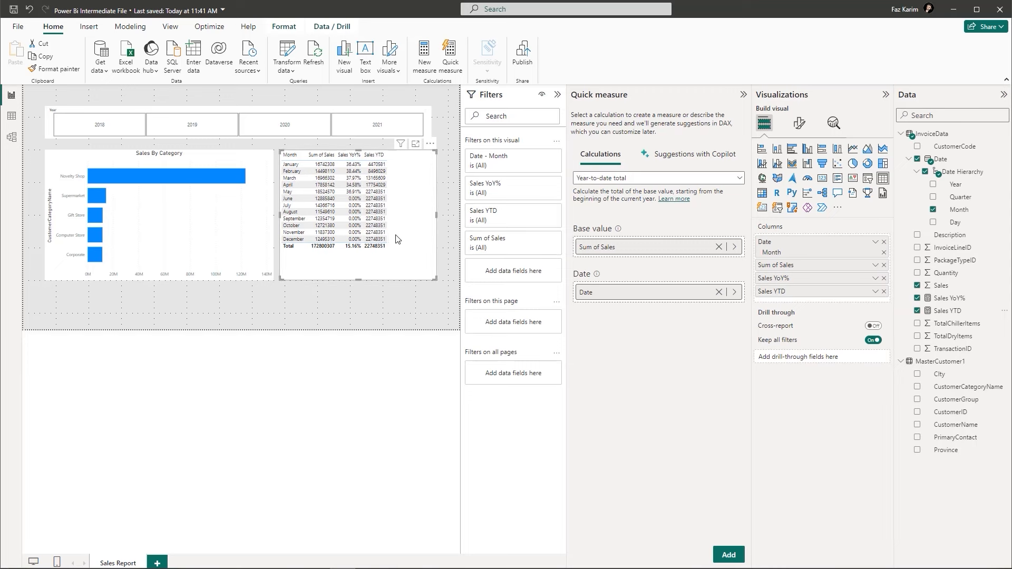
left_click(743, 95)
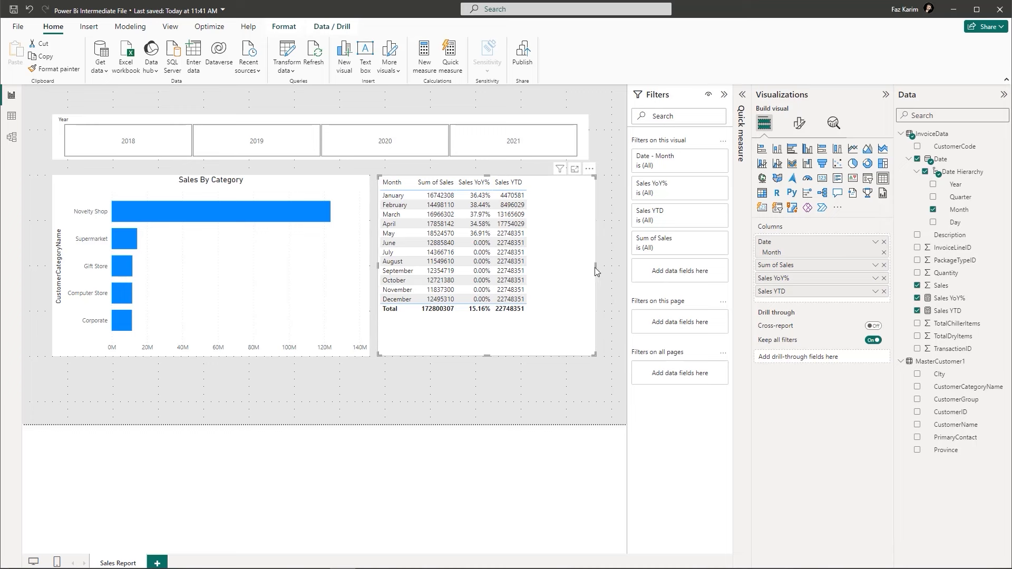
- Shrink the monthly sales table to fit its four columns and align its right edge with the Year slicer's
left_click_drag(596, 266, 527, 266)
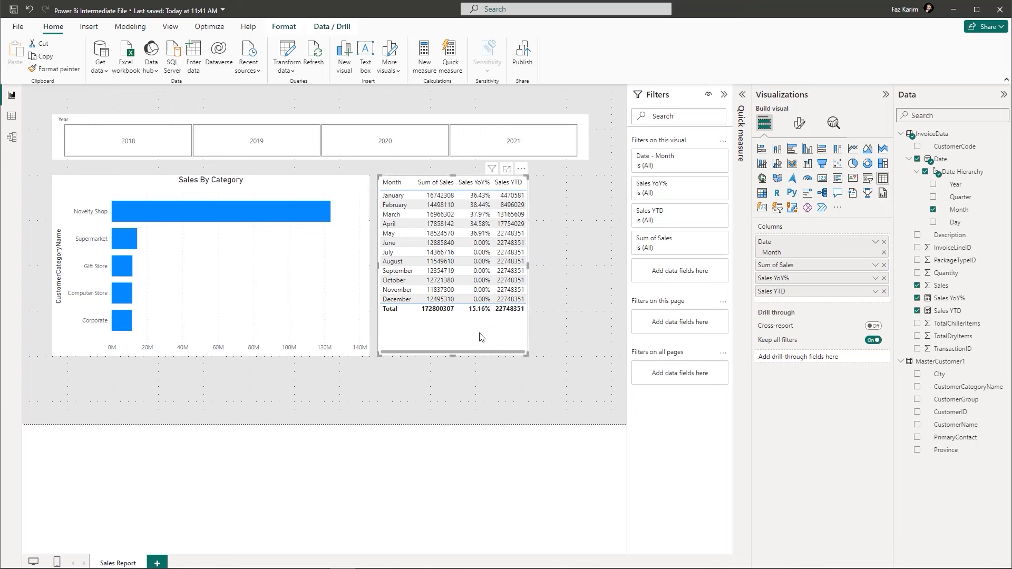
left_click_drag(451, 356, 451, 318)
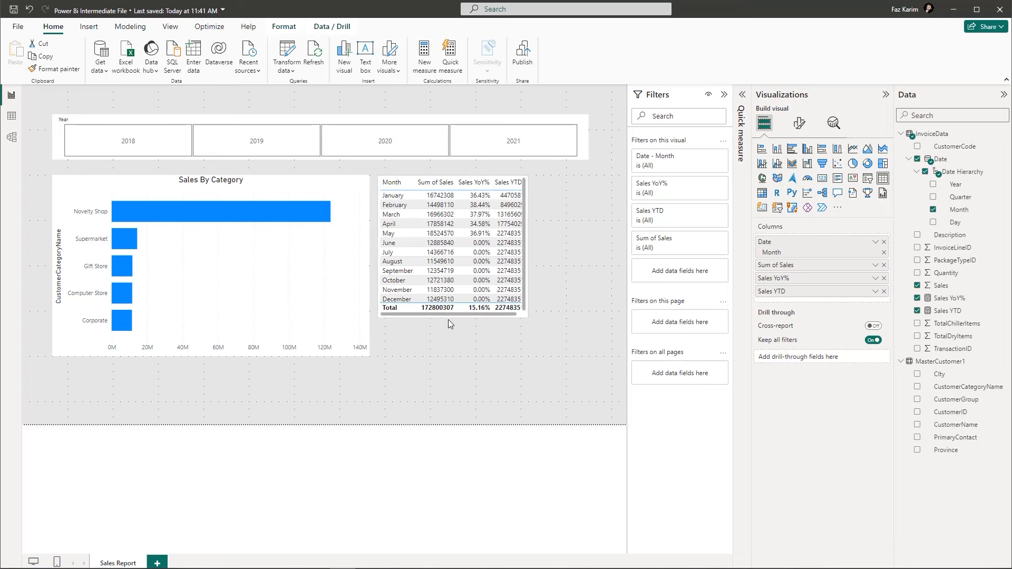
left_click(428, 367)
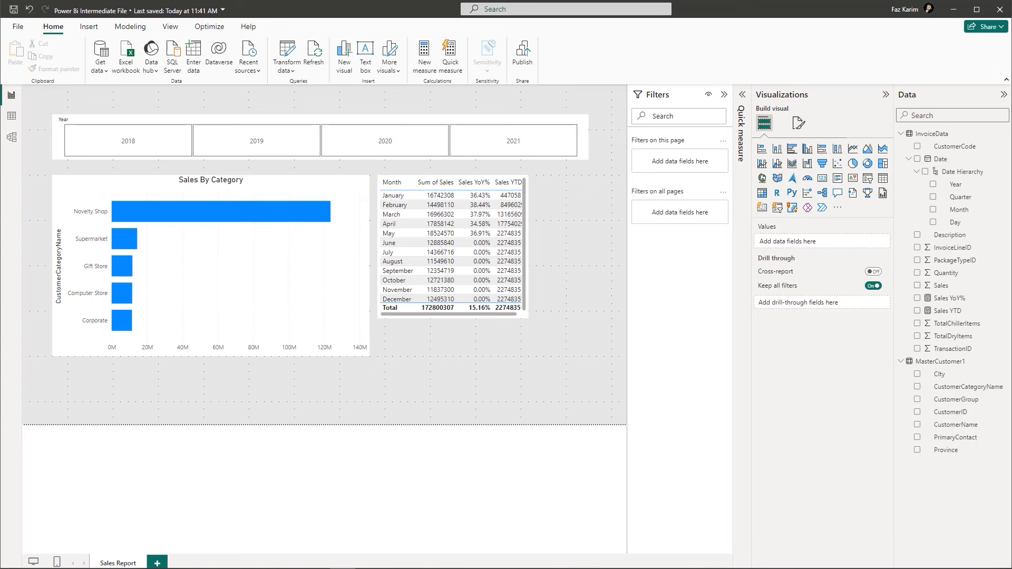
left_click(526, 317)
left_click_drag(525, 316, 543, 333)
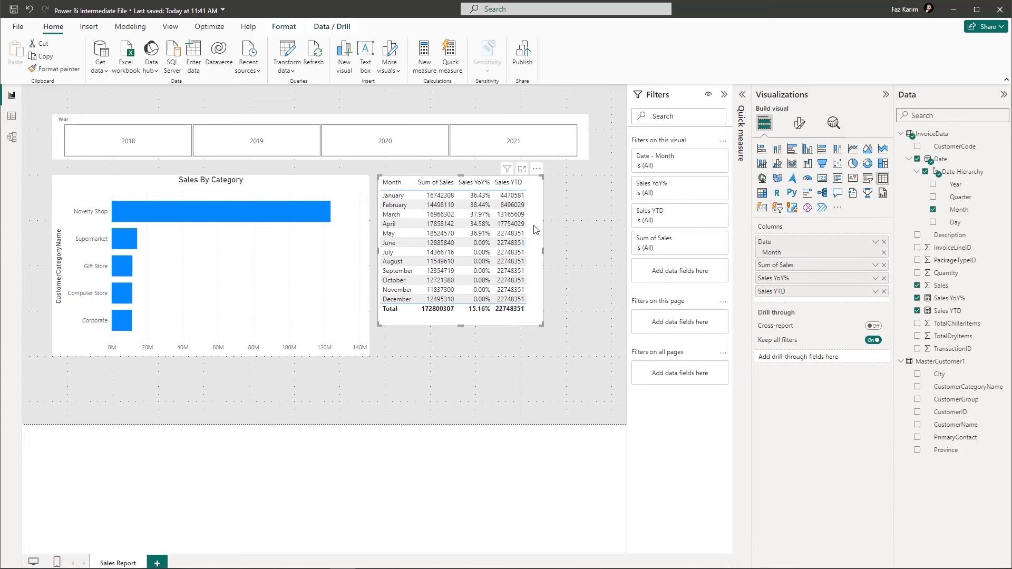
left_click_drag(541, 204, 587, 204)
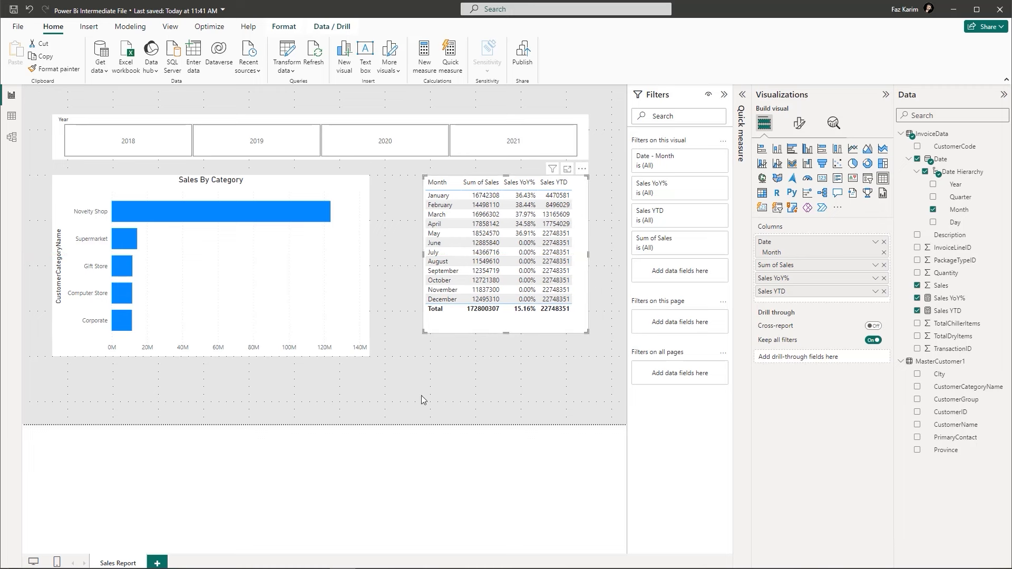
left_click(466, 387)
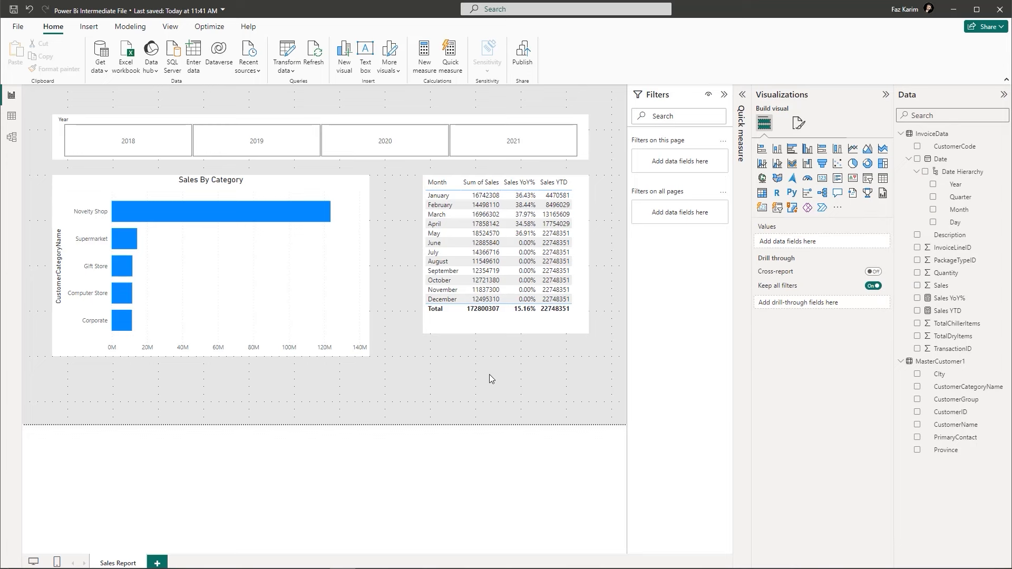
- Add a filled map of Sales by Province below the monthly sales table
left_click(917, 285)
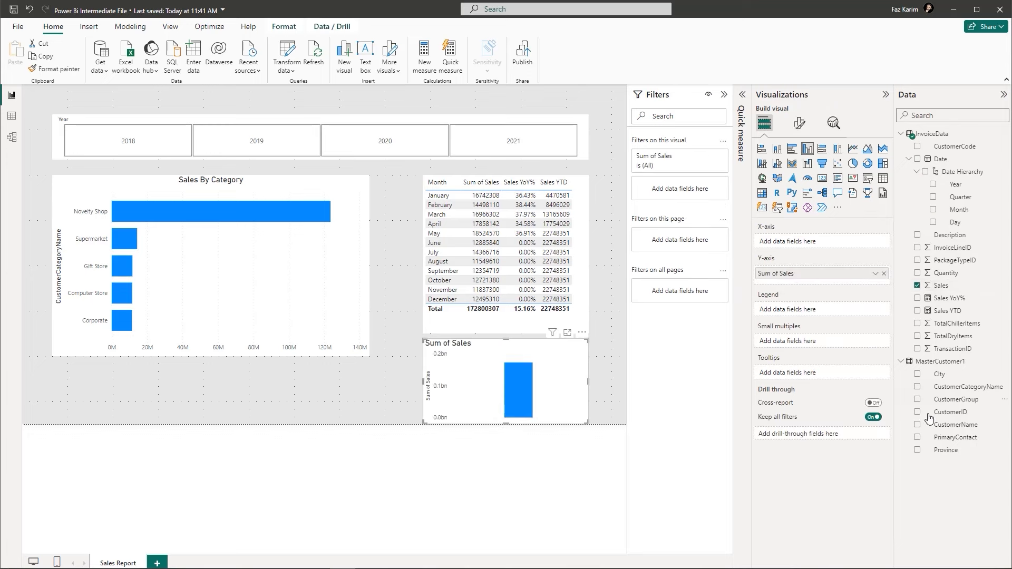
left_click(916, 450)
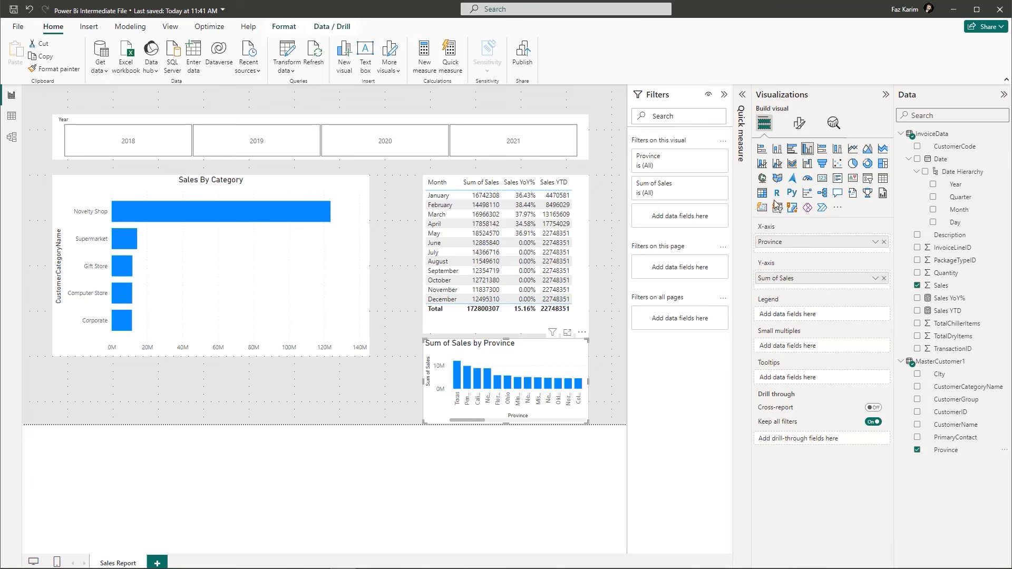
left_click(779, 181)
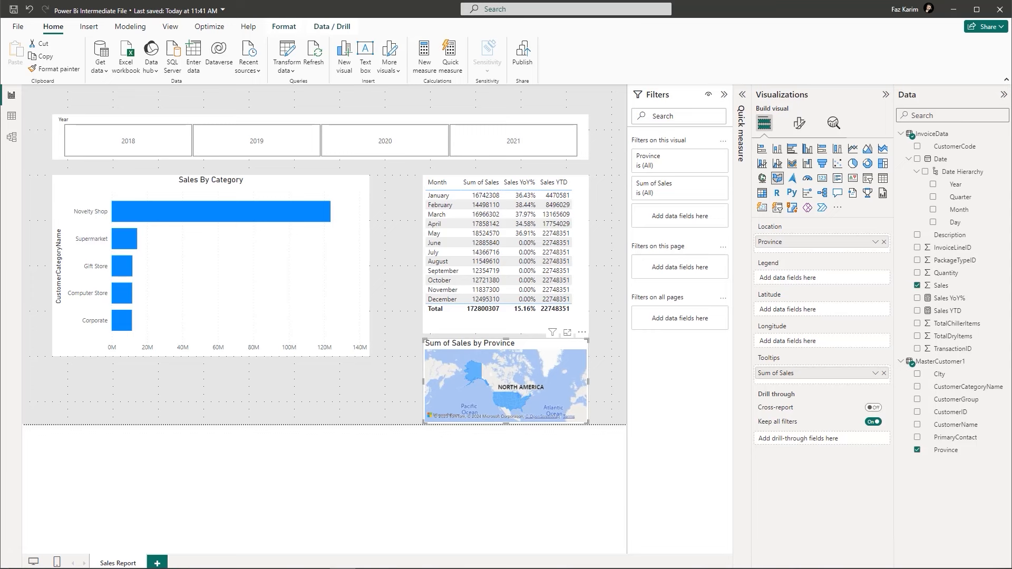
- Shrink the Sales By Category chart and the monthly sales table to matching heights, and place the table directly beside the chart
left_click(446, 191)
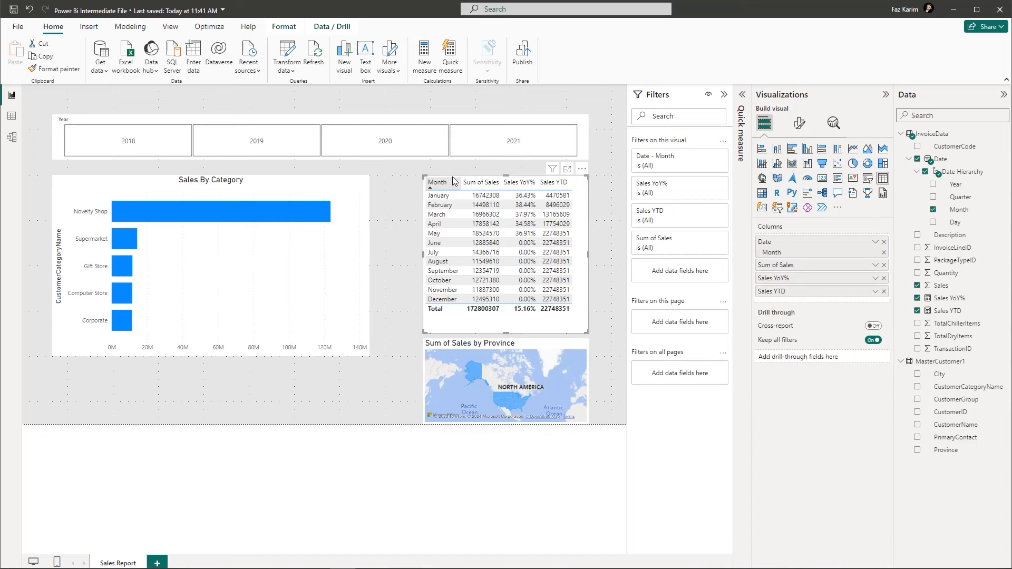
left_click_drag(452, 181, 414, 182)
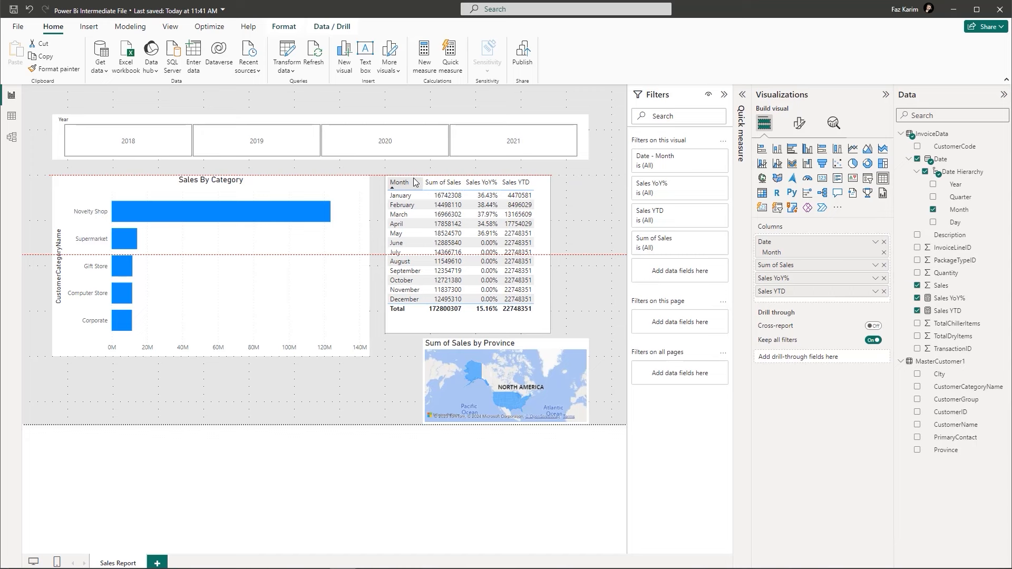
left_click_drag(473, 333, 470, 319)
left_click(359, 353)
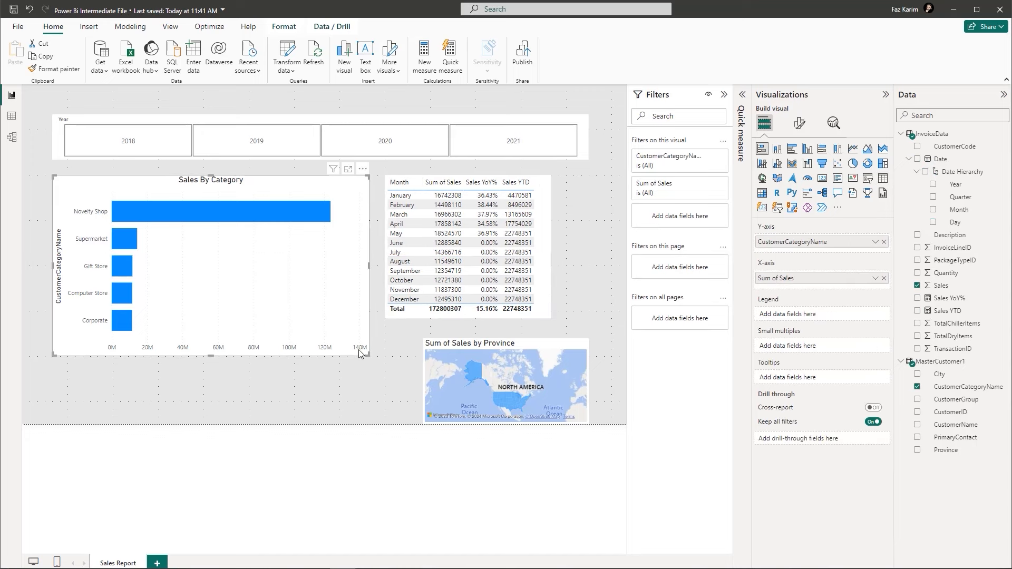
left_click_drag(359, 350, 180, 317)
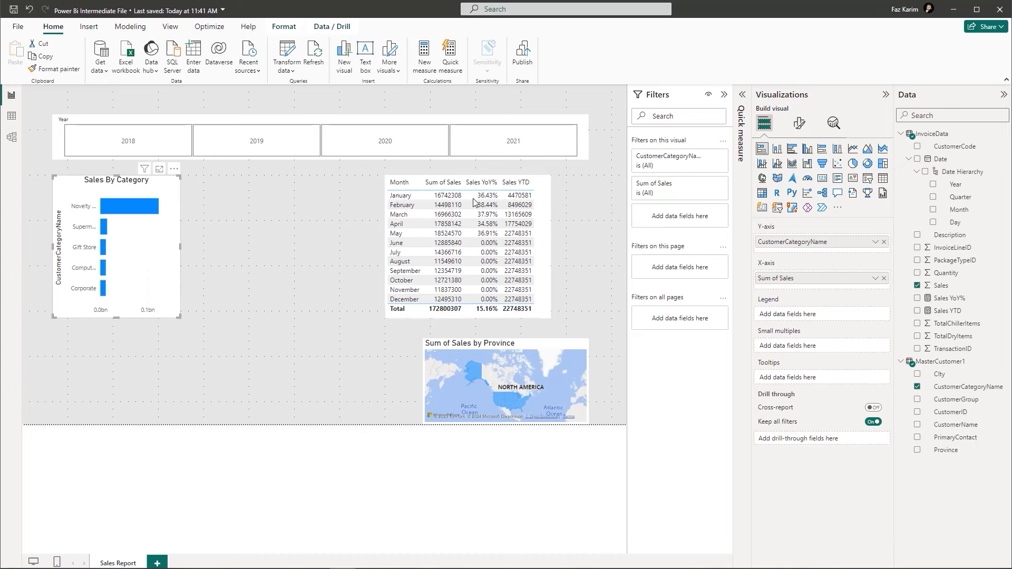
left_click_drag(494, 178, 298, 178)
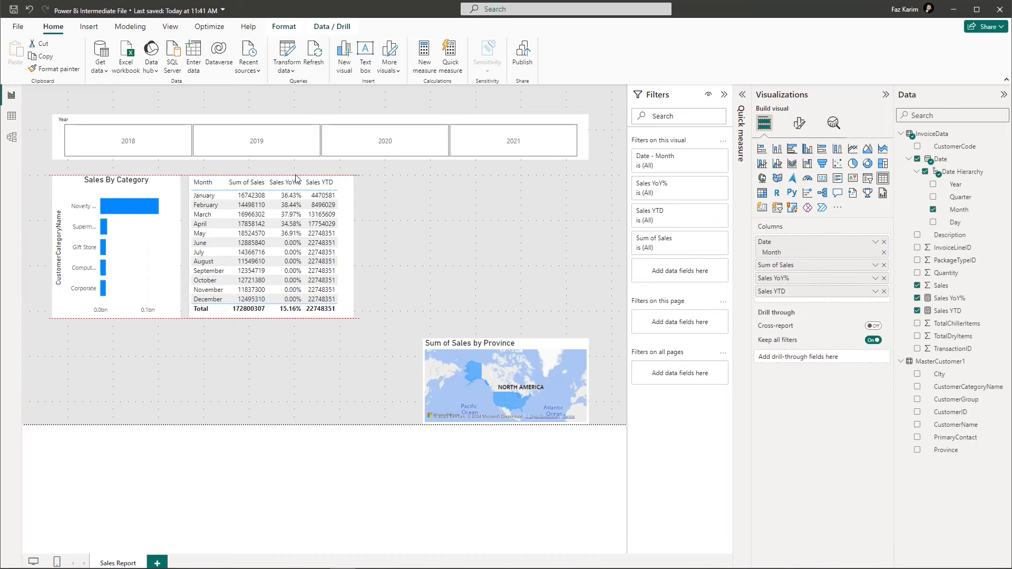
- Move the province map beside the monthly sales table, top-aligned with it, then widen it and extend it to the table's height
left_click_drag(501, 346, 440, 242)
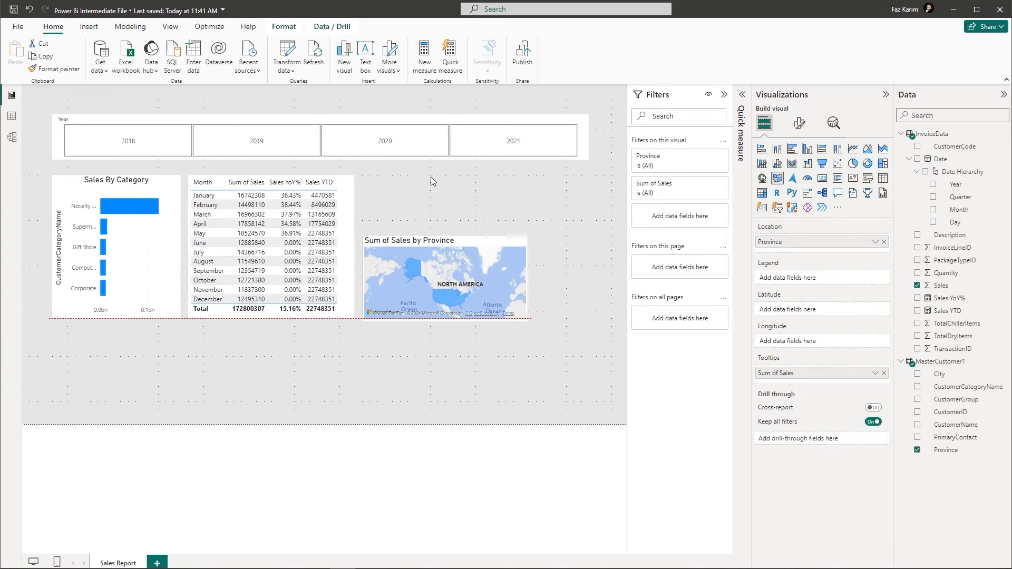
left_click_drag(431, 182, 431, 179)
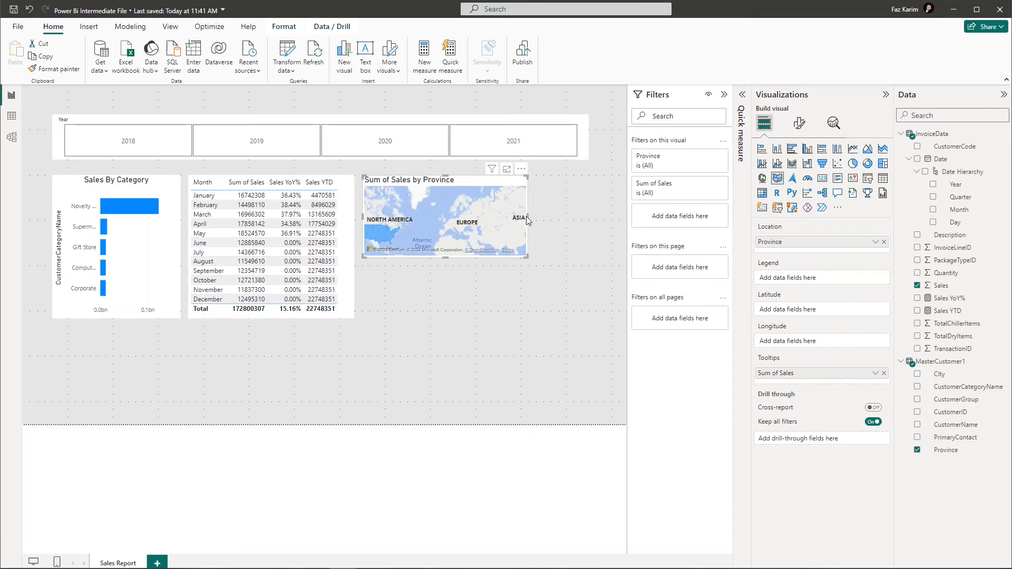
left_click_drag(526, 220, 596, 220)
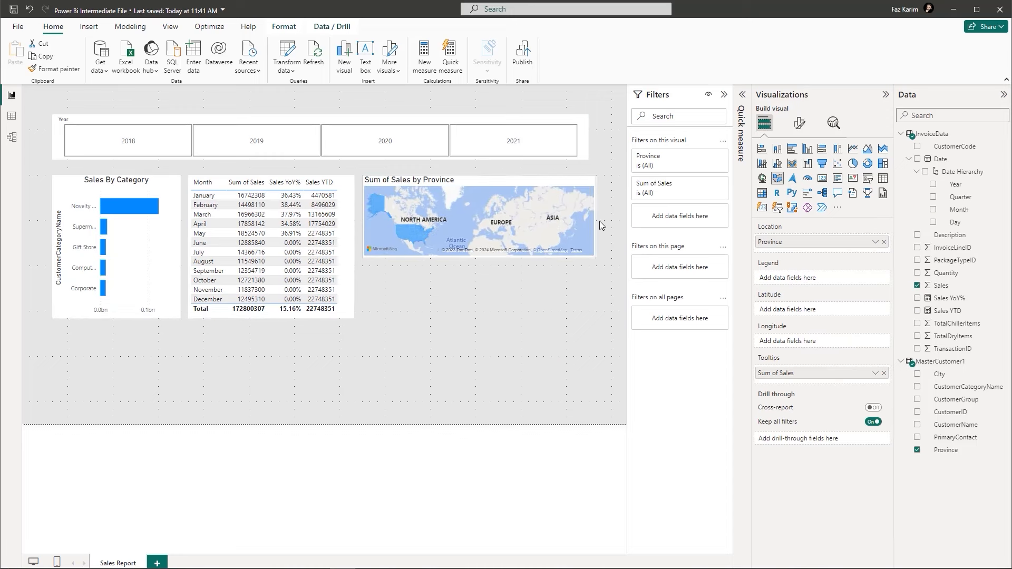
left_click_drag(480, 257, 477, 310)
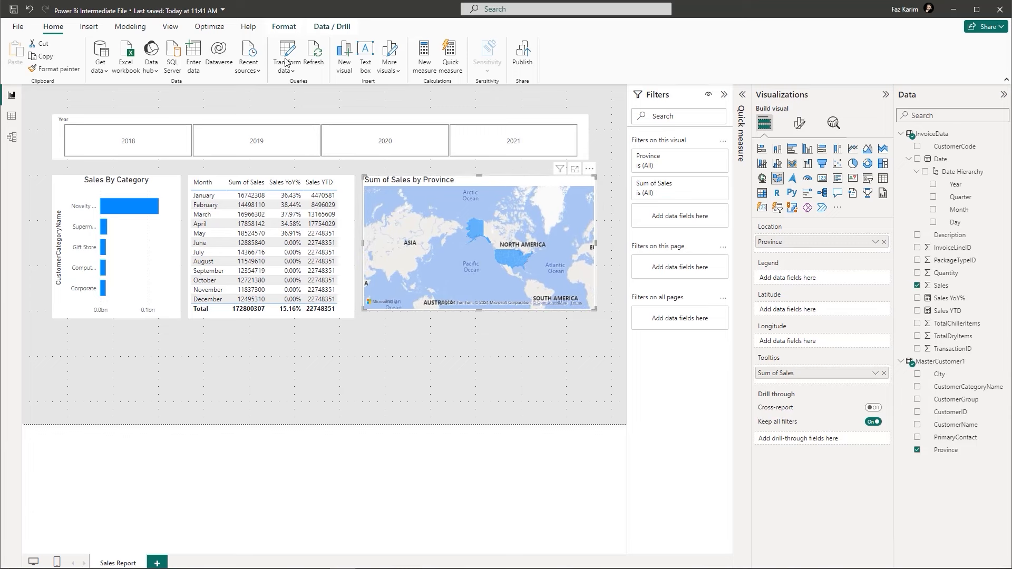
left_click_drag(481, 311, 481, 318)
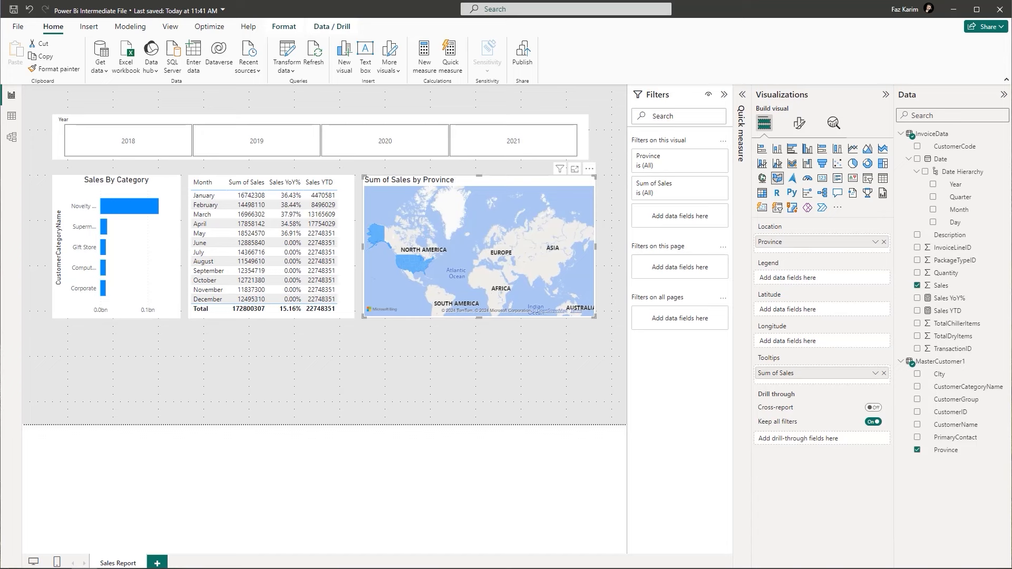
- Add a line chart of Quantity by Month below the other visuals, spanning from the category chart to the map's outer edge
left_click(223, 350)
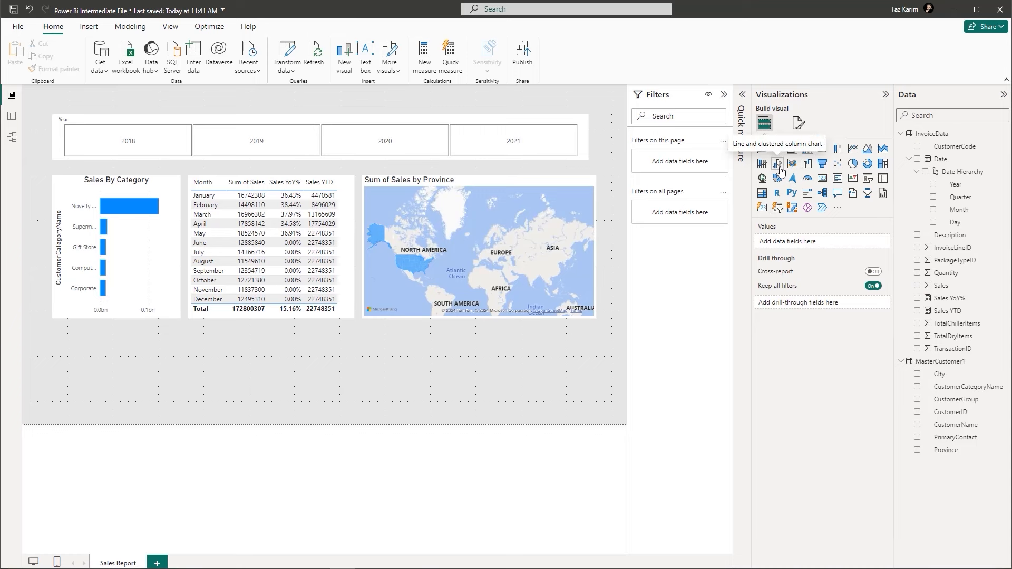
left_click(853, 150)
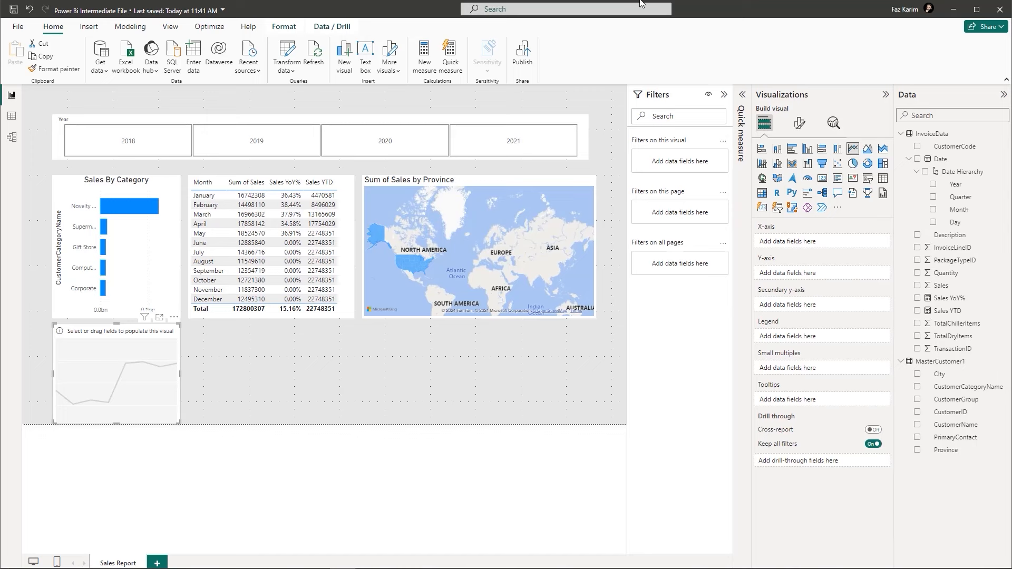
left_click(933, 210)
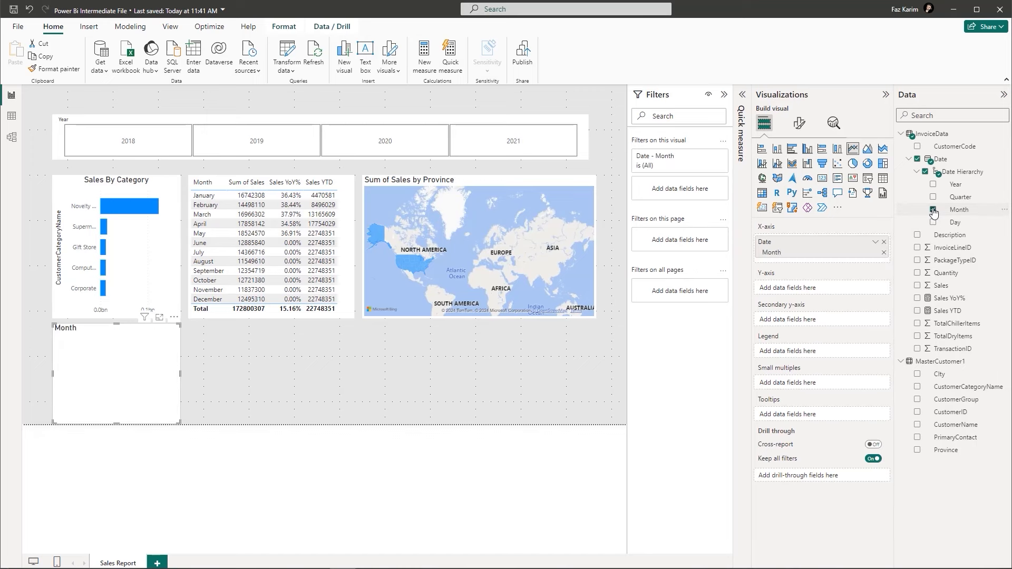
left_click(923, 274)
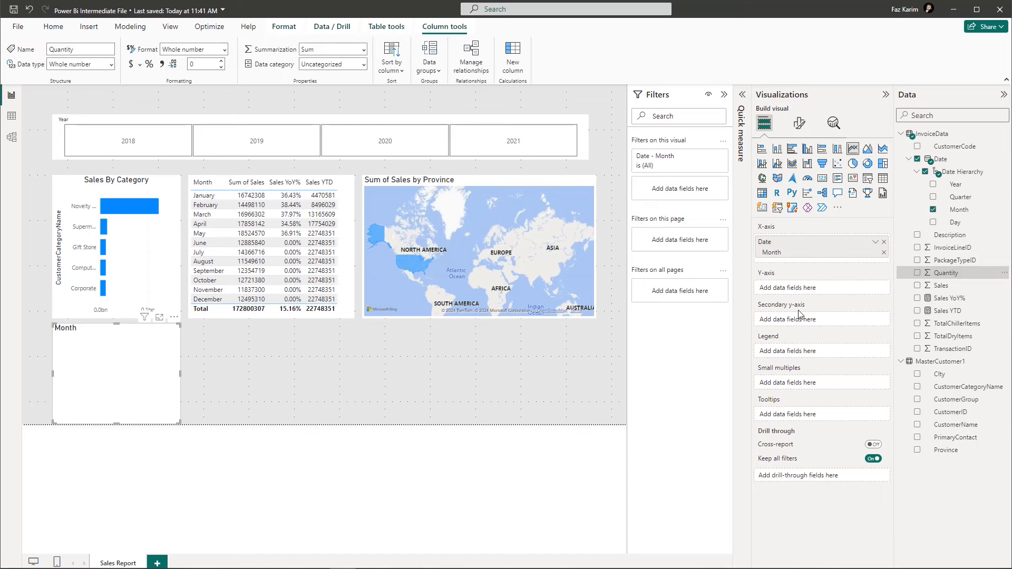
left_click(917, 274)
left_click_drag(182, 374, 596, 371)
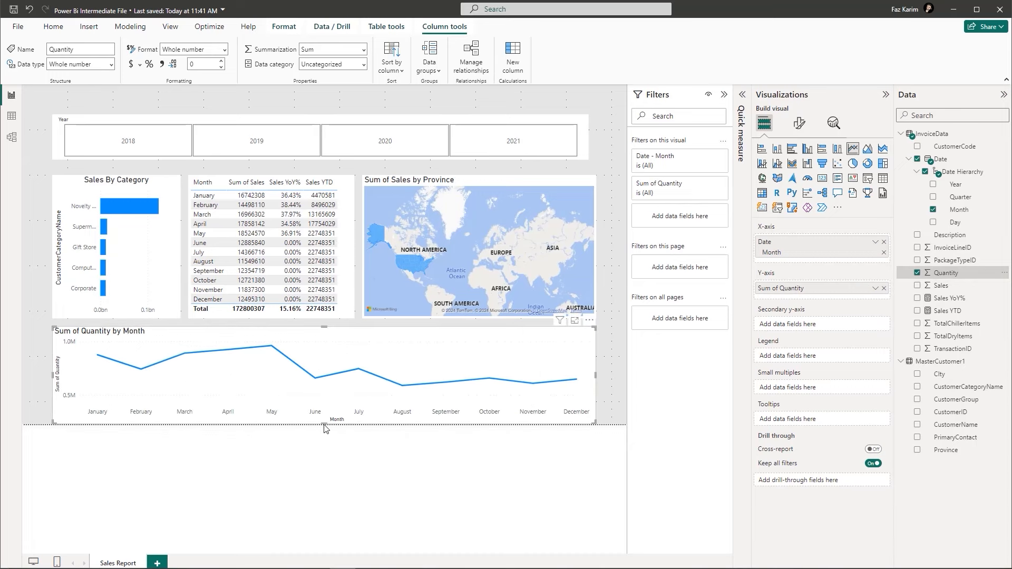
left_click_drag(324, 424, 324, 403)
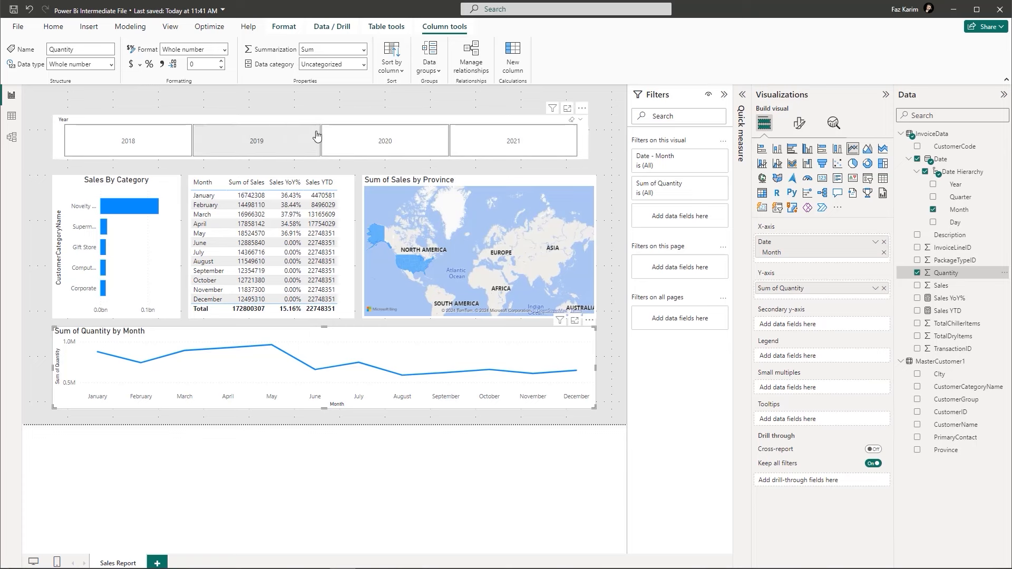
- Lower the Year slicer slightly and insert a shallow, wide text box above it
left_click_drag(328, 126, 332, 132)
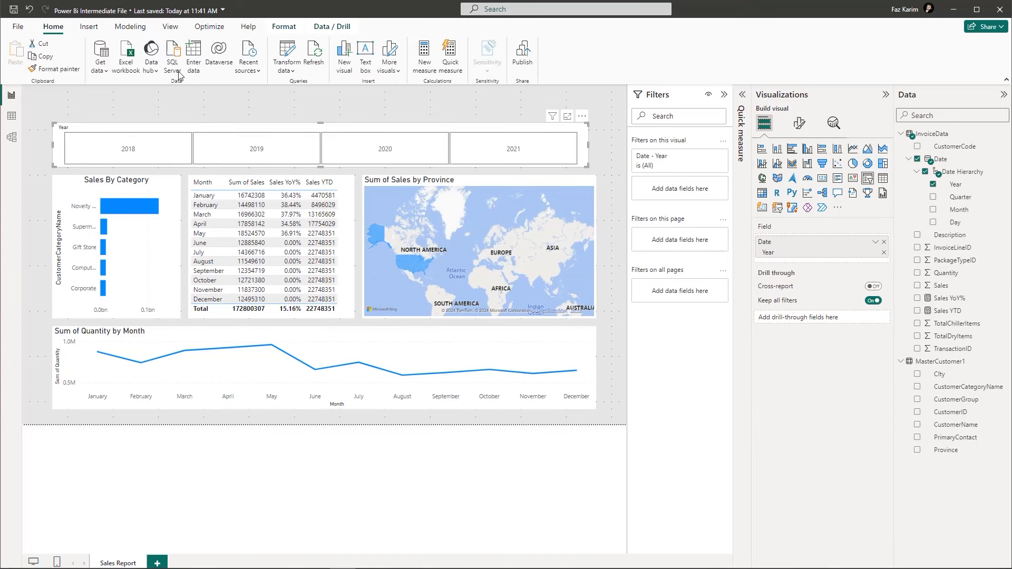
left_click(89, 26)
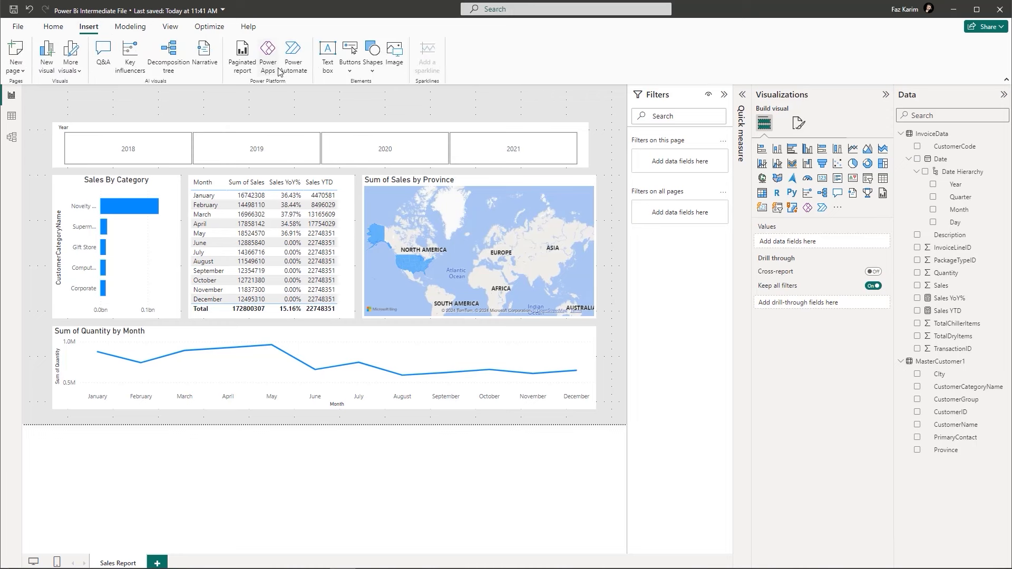
left_click(327, 55)
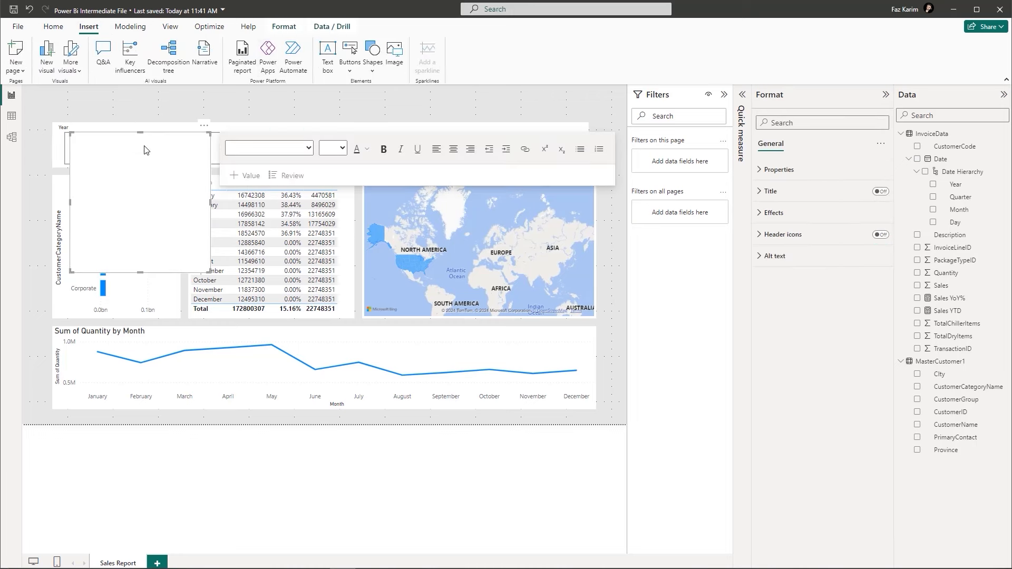
left_click_drag(139, 273, 322, 95)
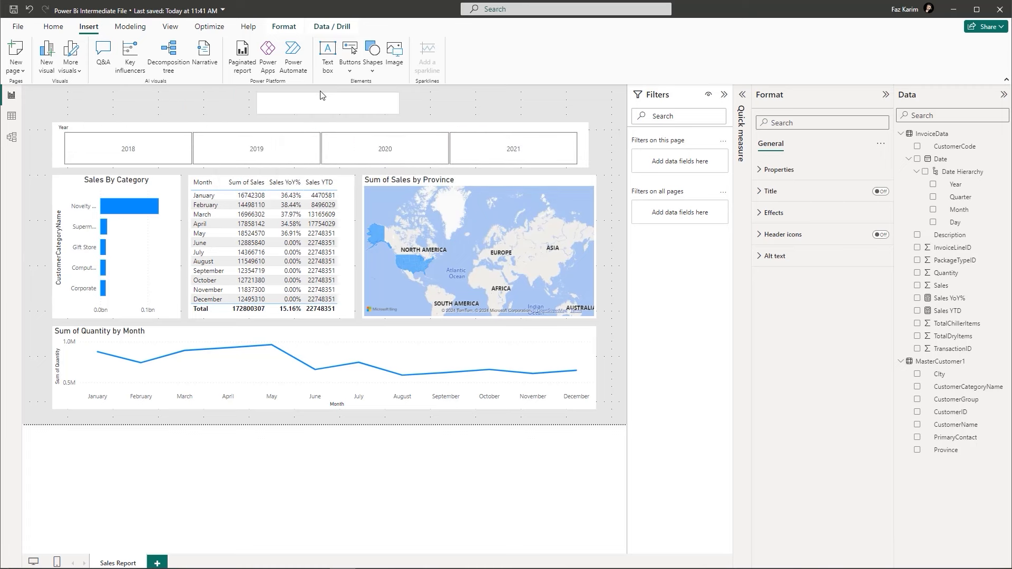
left_click_drag(404, 106, 490, 115)
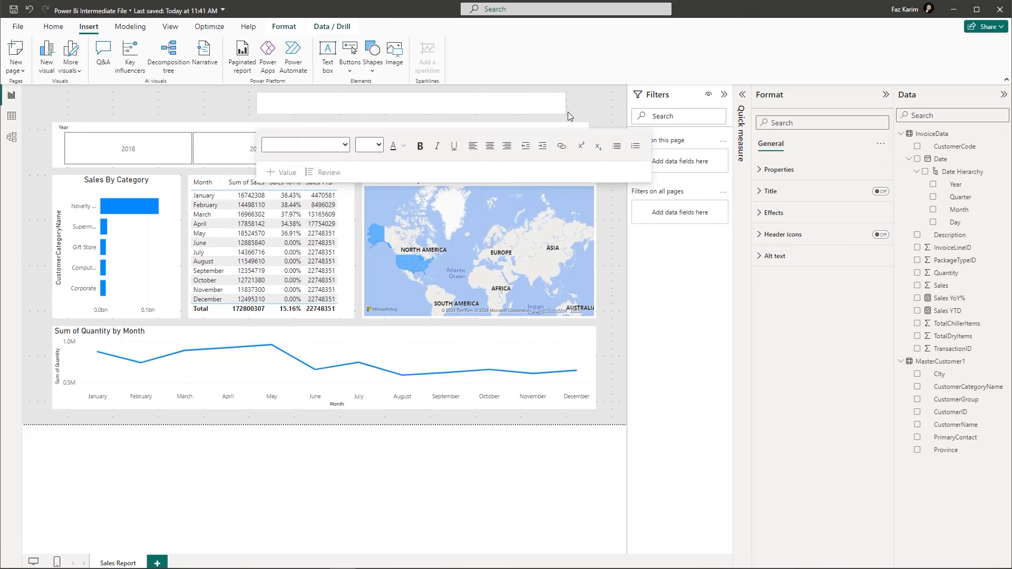
left_click_drag(583, 109, 583, 109)
left_click_drag(257, 103, 72, 100)
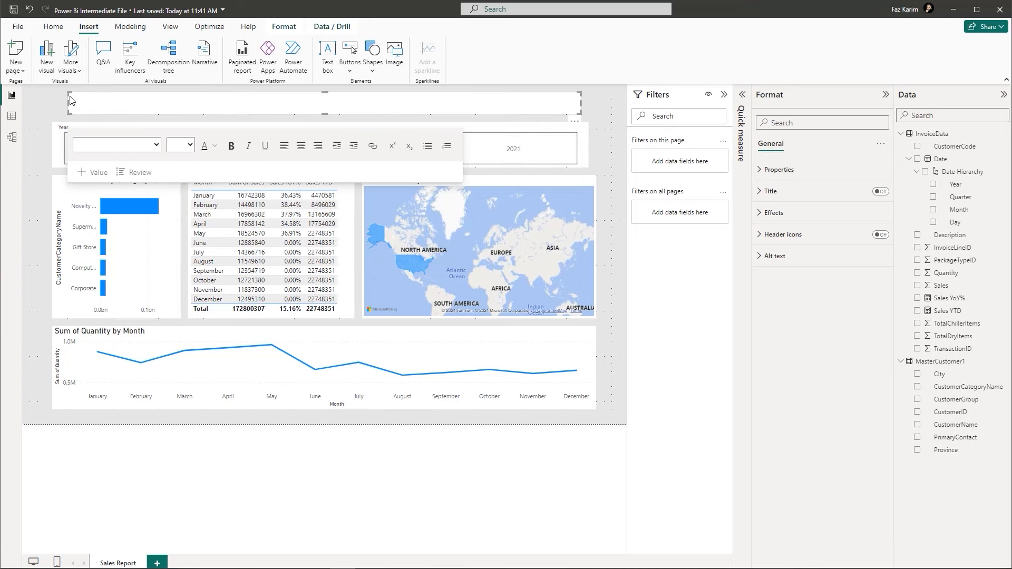
- Enter the title Sales Report in the text box, centred in bold 28 pt, and make the box tall enough for it
left_click(72, 100)
type("Sales Report")
left_click(301, 146)
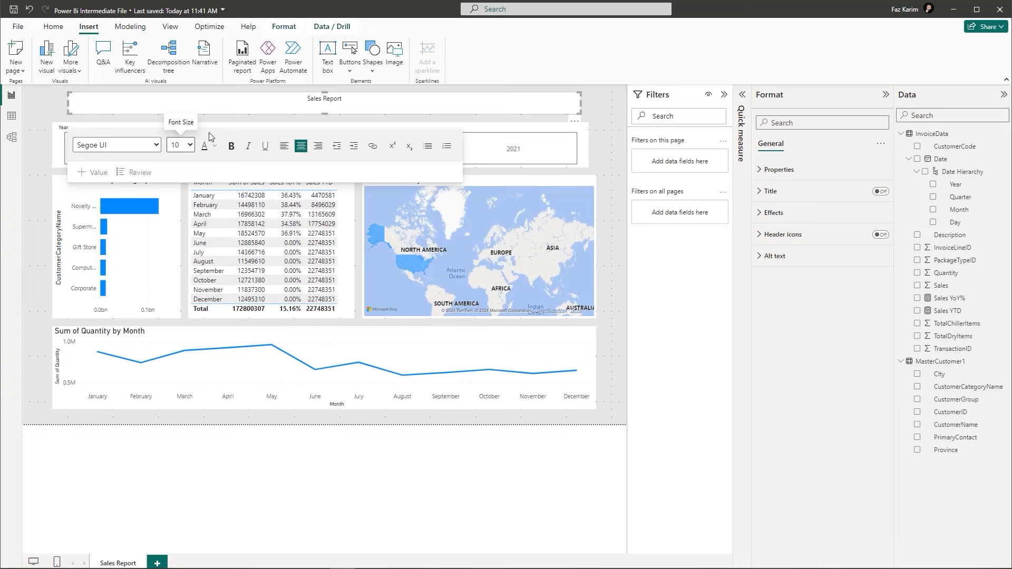
key("ctrl+a")
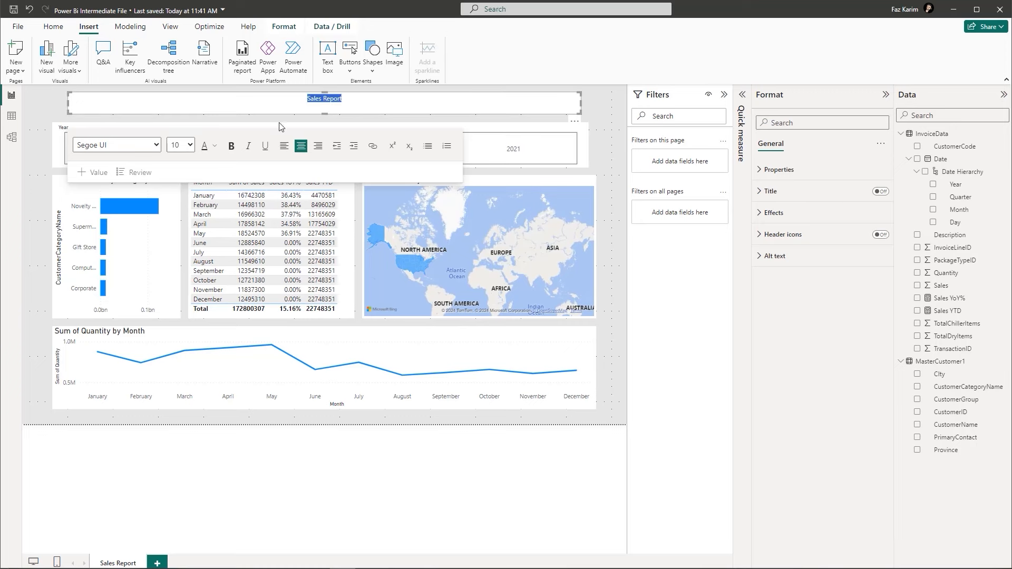
left_click(188, 145)
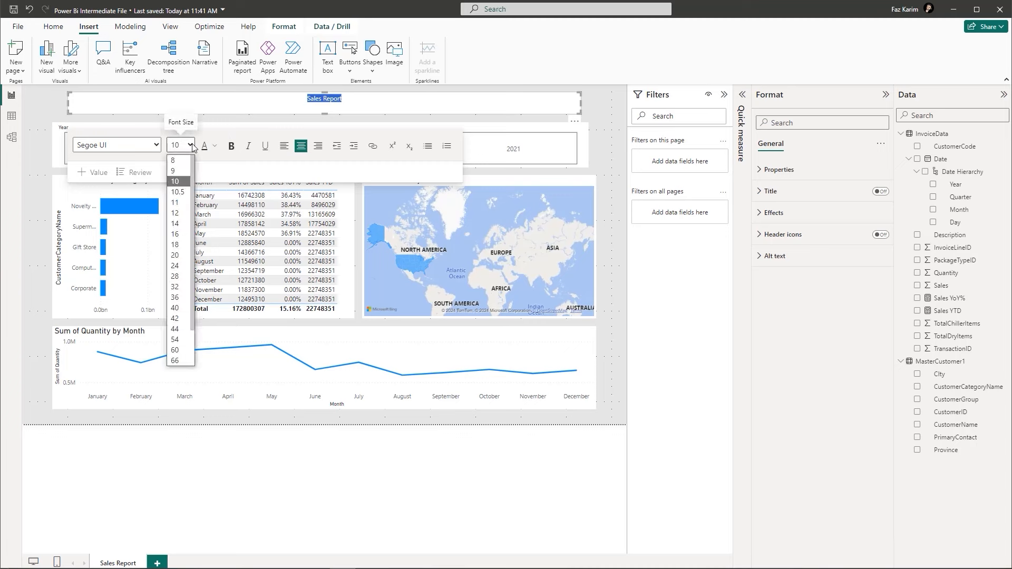
left_click(175, 276)
left_click(230, 145)
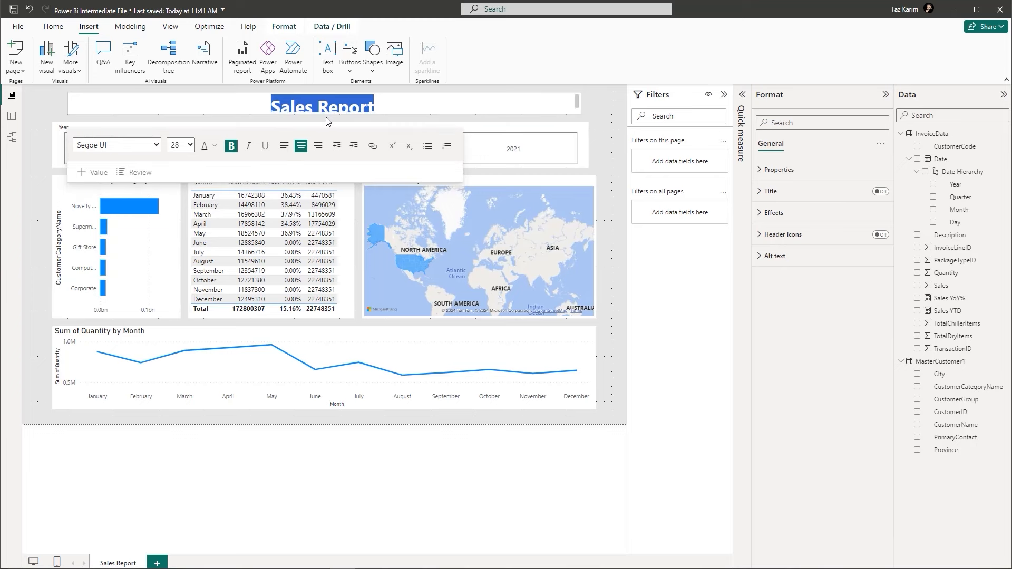
left_click_drag(326, 93, 327, 85)
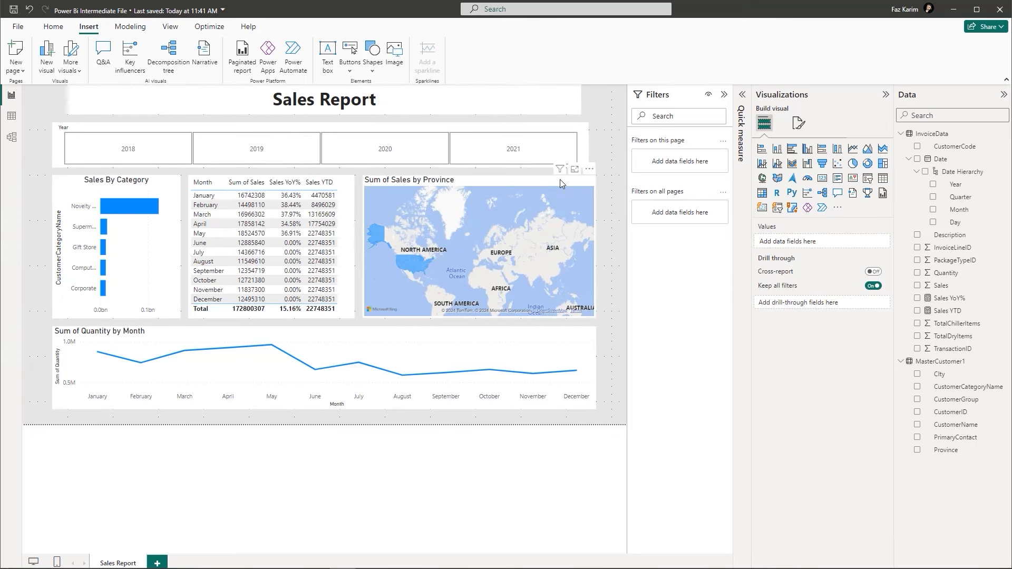
- Narrow the monthly sales table and the province map, closing the gap between them and centring the map on North America
left_click(349, 238)
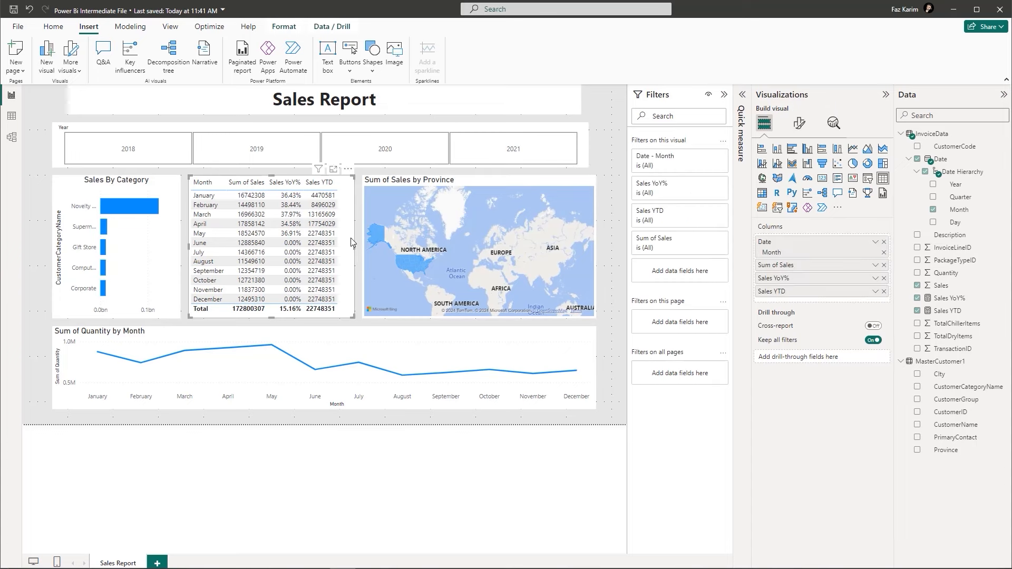
mouse_move(353, 242)
left_mouse_down()
mouse_move(308, 251)
mouse_move(334, 244)
left_mouse_up()
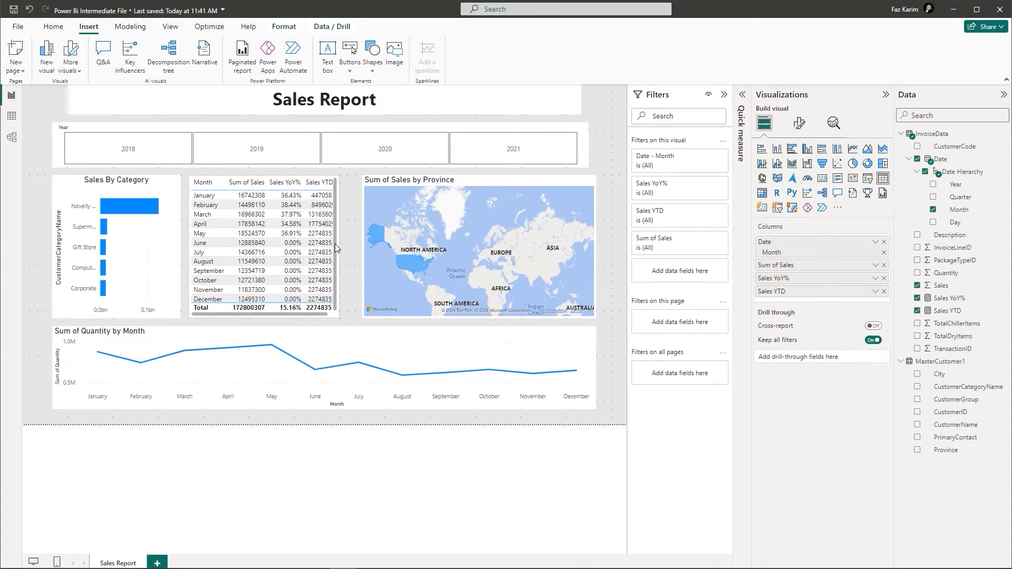
left_click_drag(479, 180, 472, 184)
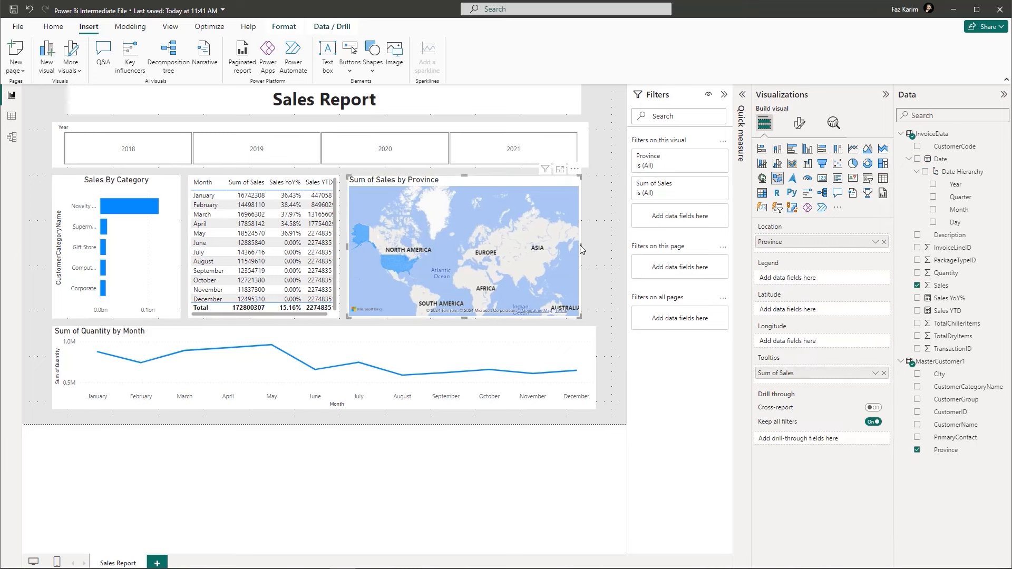
left_click_drag(581, 249, 467, 248)
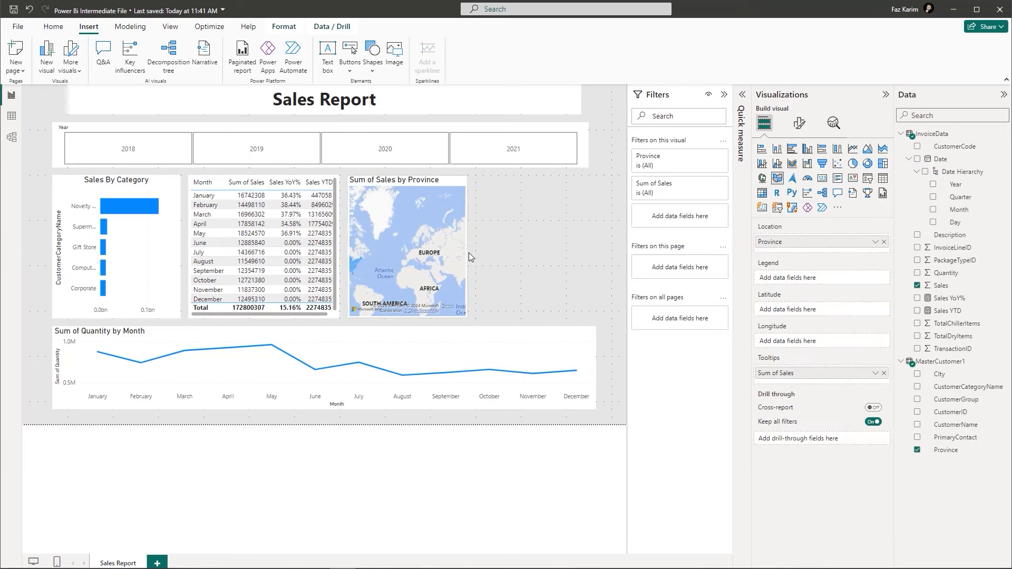
left_click_drag(370, 247, 448, 254)
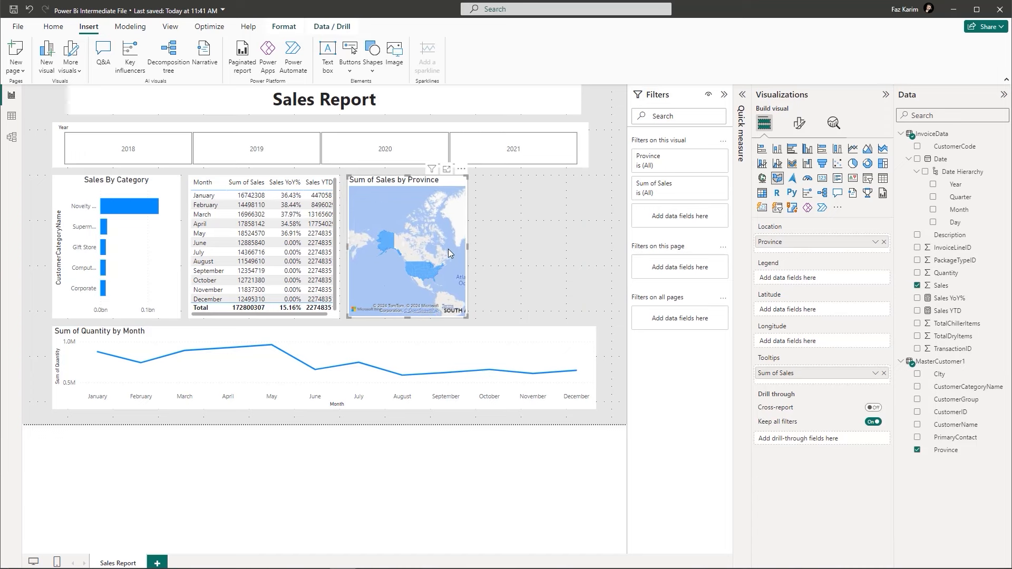
- Add a card showing the sum of Quantity in the gap beside the province map, aligned with the line chart's outer edge
left_click(574, 237)
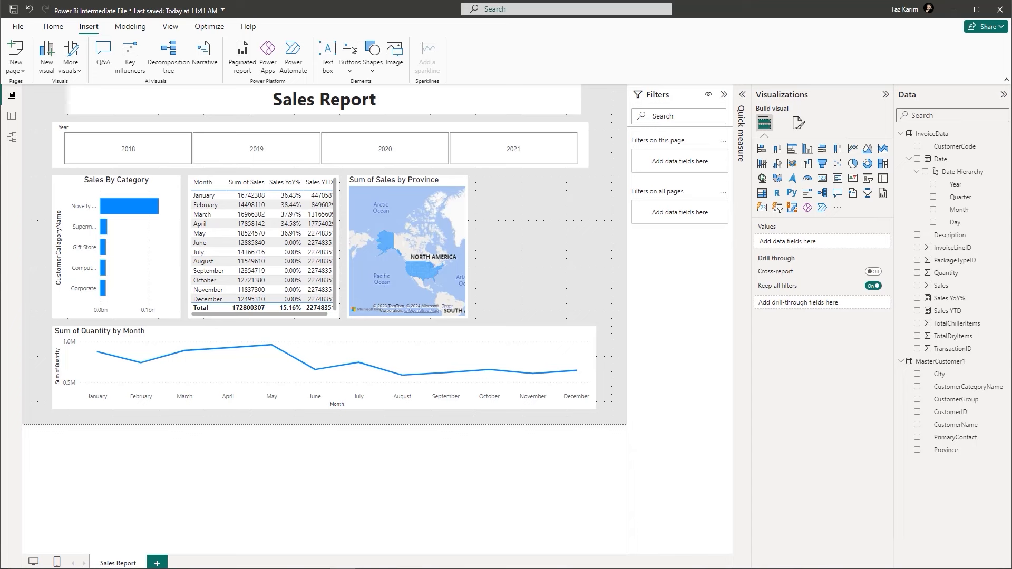
left_click(823, 180)
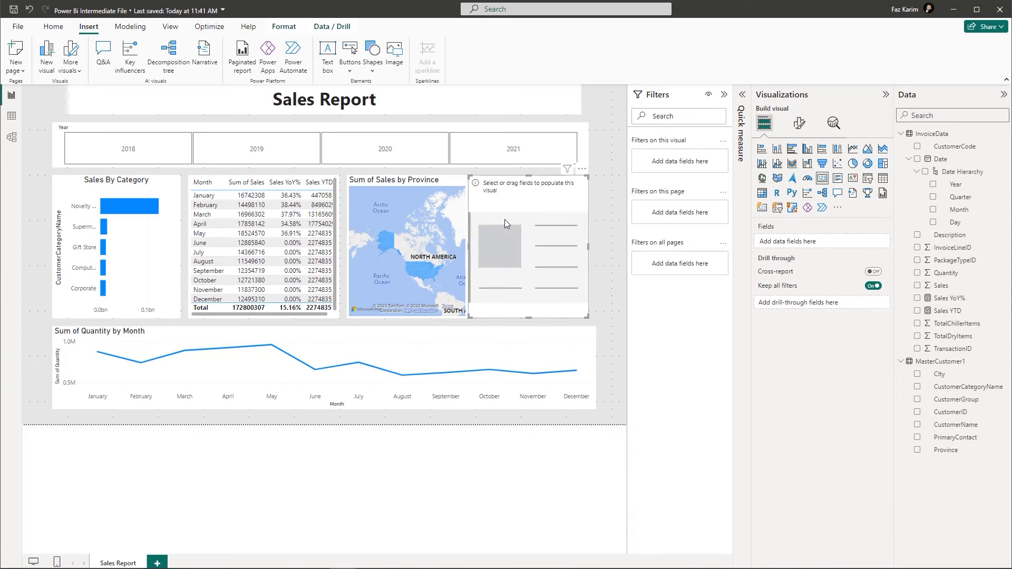
left_click_drag(517, 204, 518, 204)
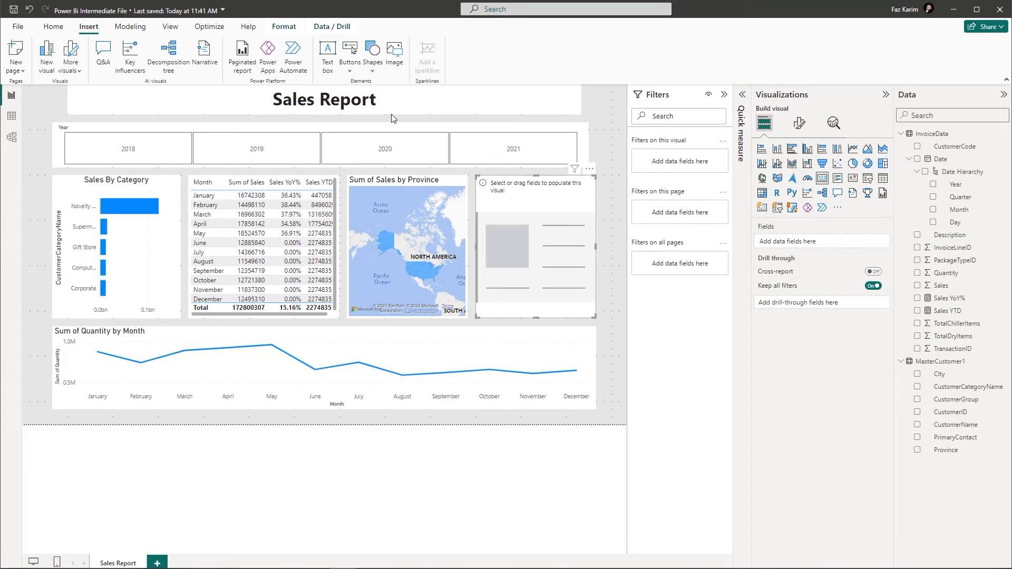
left_click(918, 273)
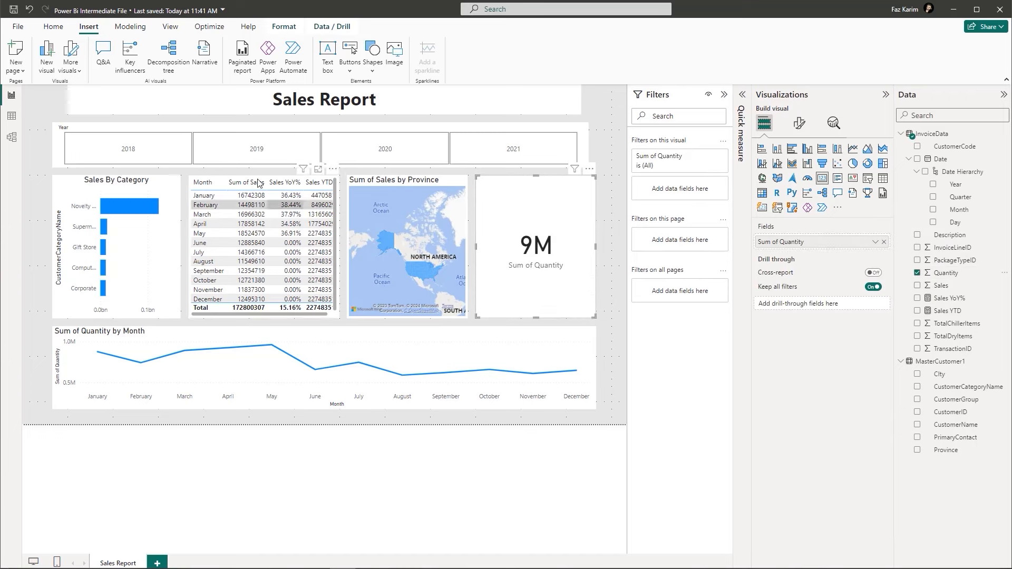
- Test the Year slicer by filtering the report to 2020, and clear the year filter
left_click(247, 166)
left_click(247, 158)
left_click(361, 154)
left_click(210, 196)
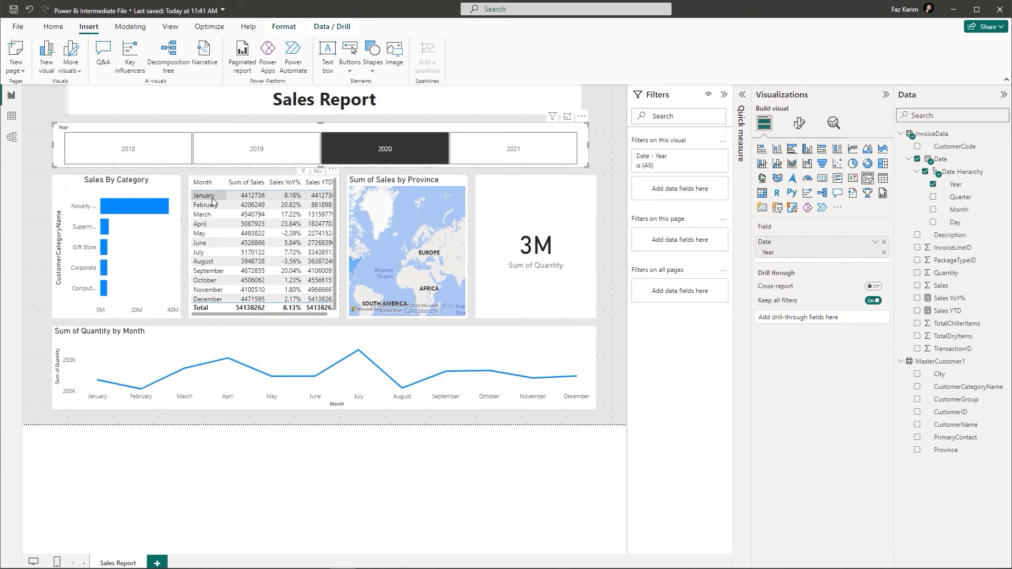
left_click(385, 150)
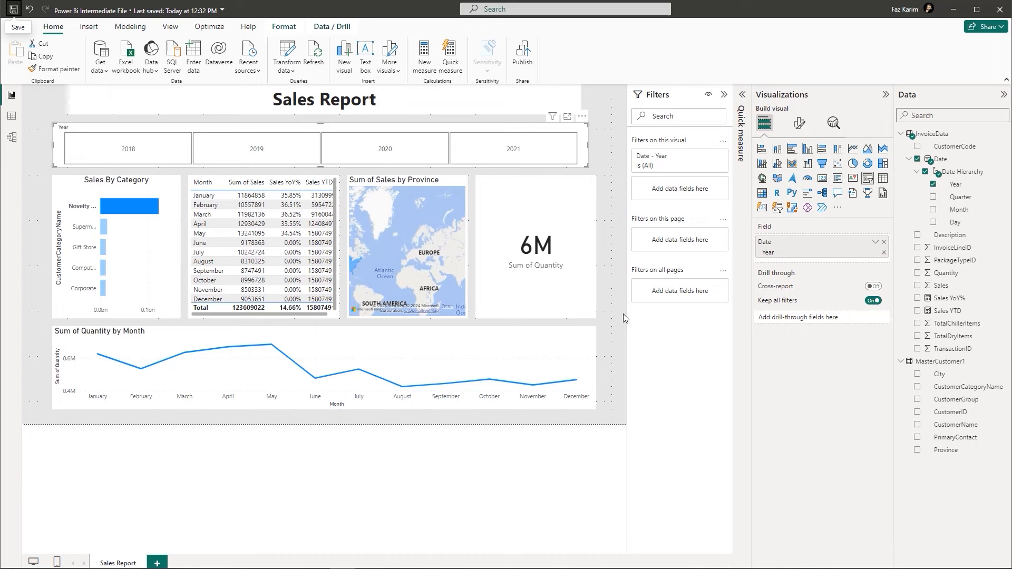
left_click(472, 109)
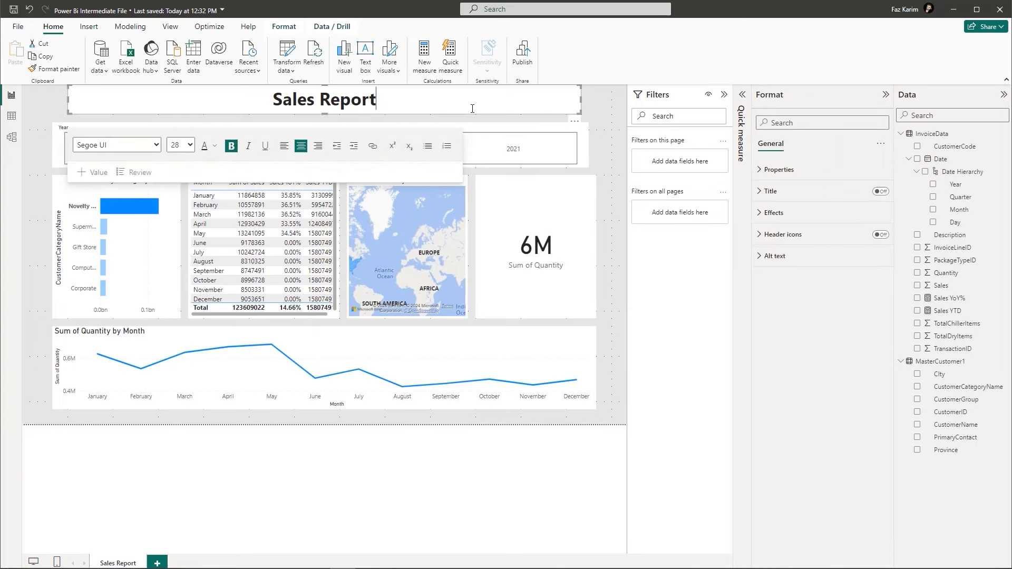
left_click(507, 134)
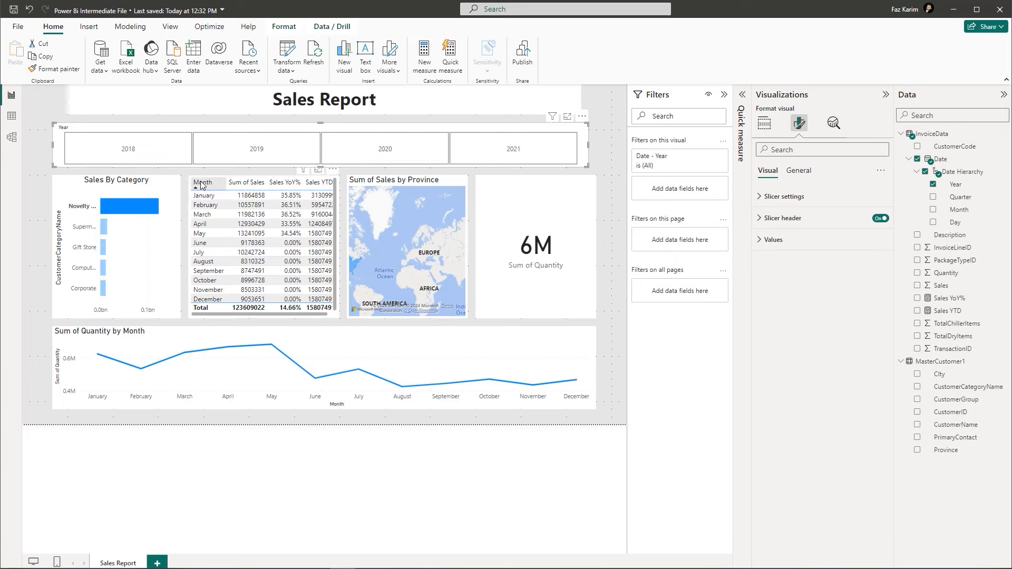
left_click(164, 188)
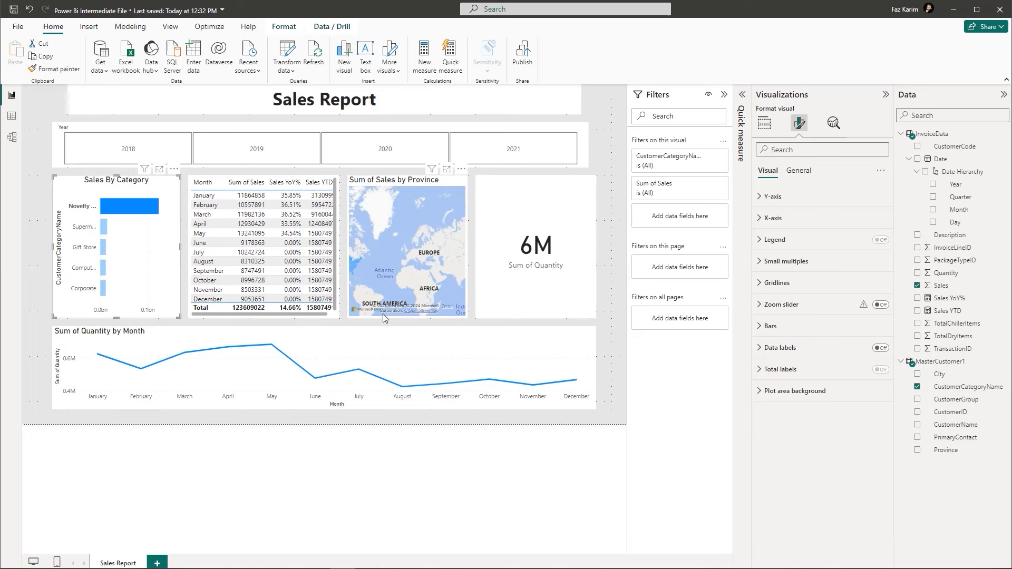
left_click(609, 228)
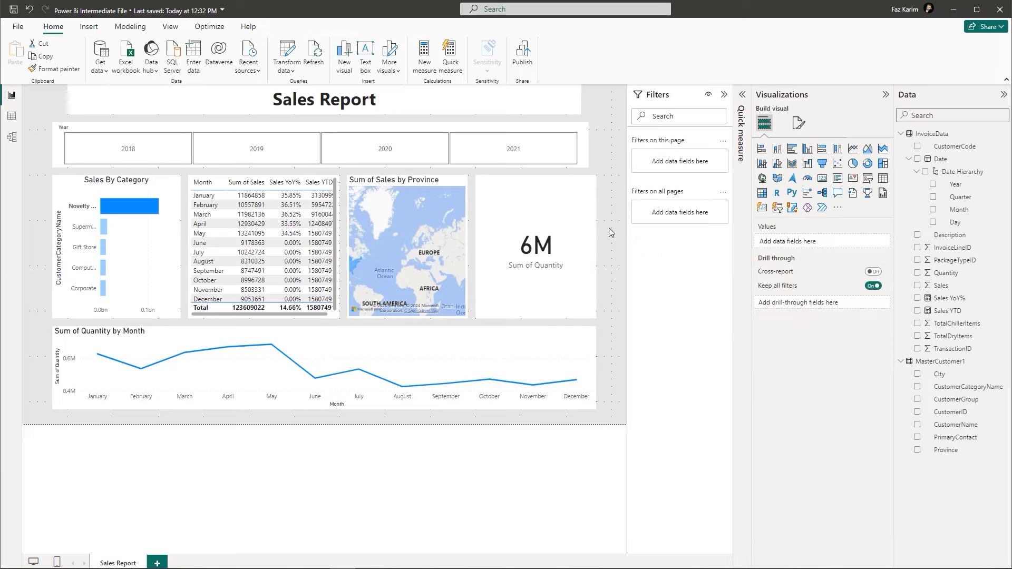
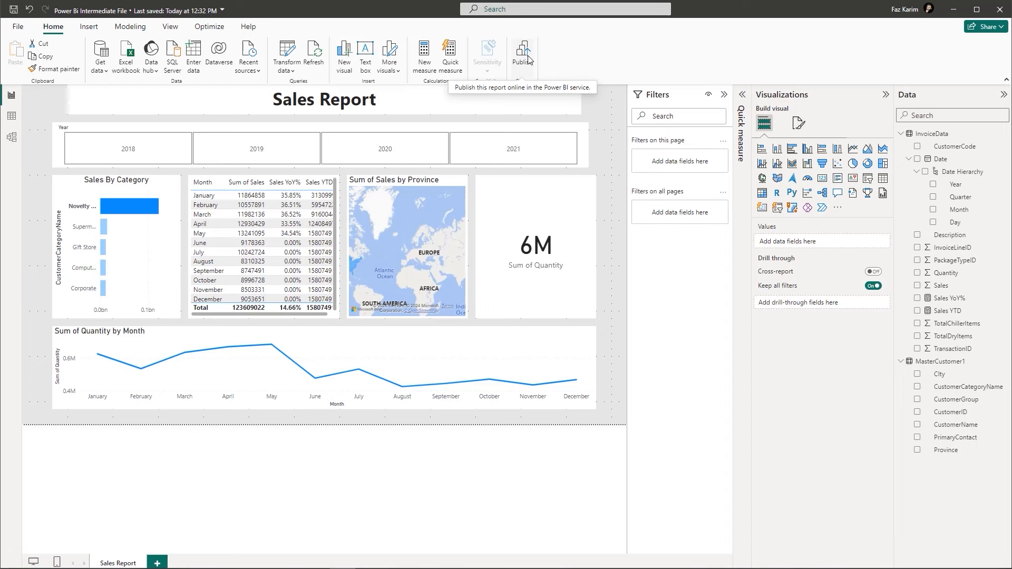
left_click(153, 69)
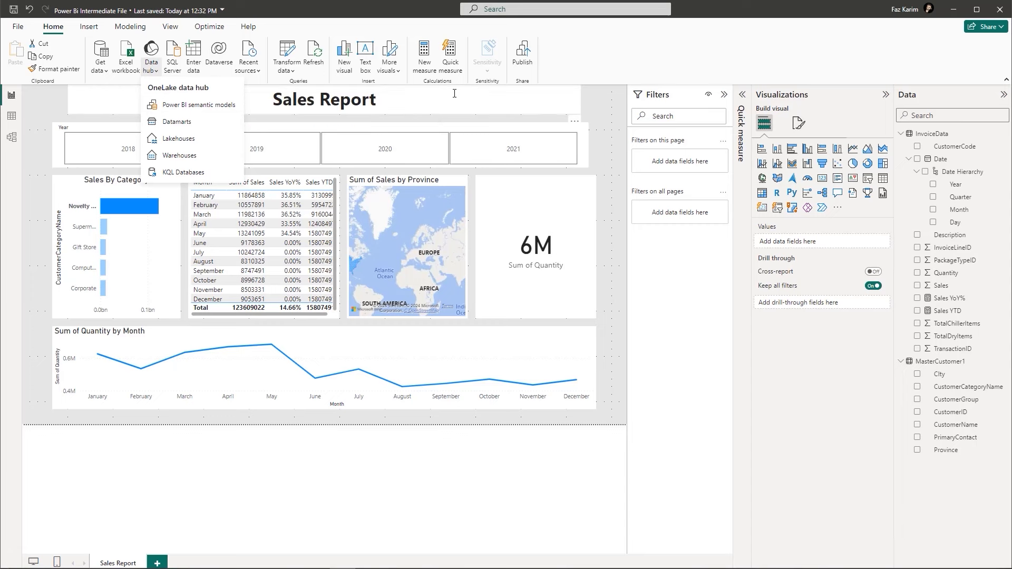
- Publish the report to My workspace and open the published report in the Power BI service
left_click(527, 63)
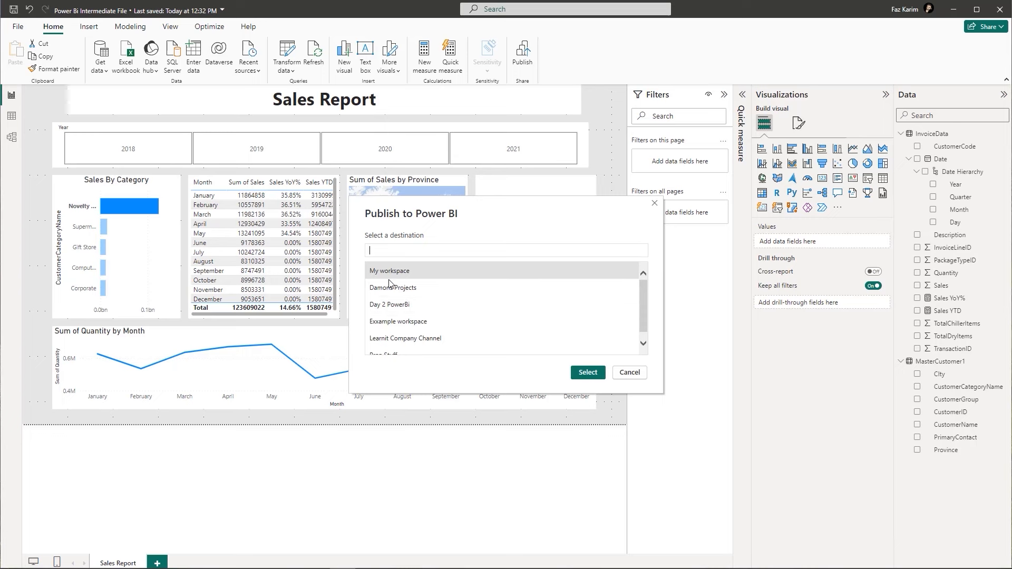
left_click(592, 371)
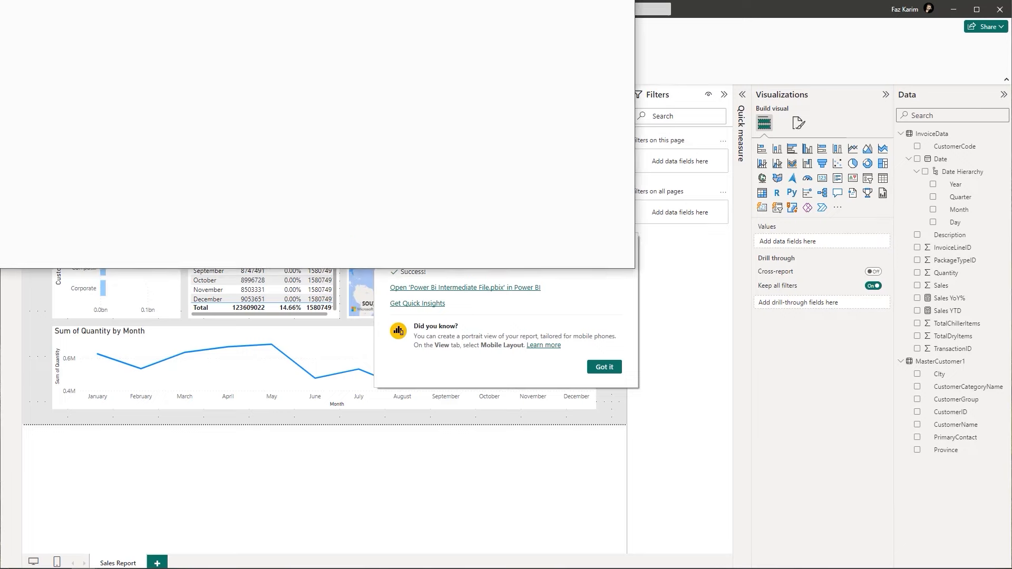
- Move and enlarge the browser window so the published Sales Report fills most of the screen
left_click_drag(527, 83, 649, 71)
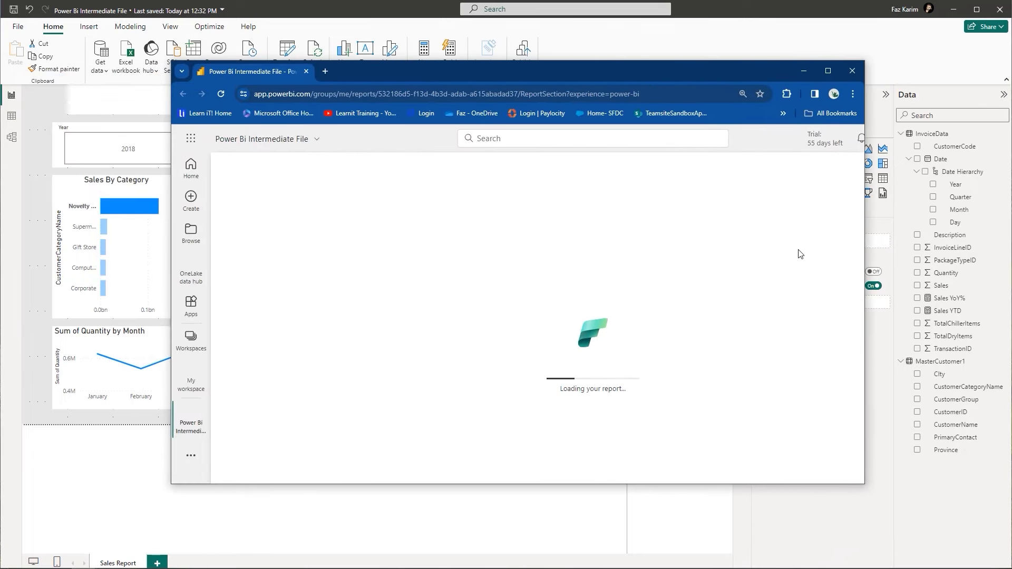
left_click_drag(864, 274, 1005, 285)
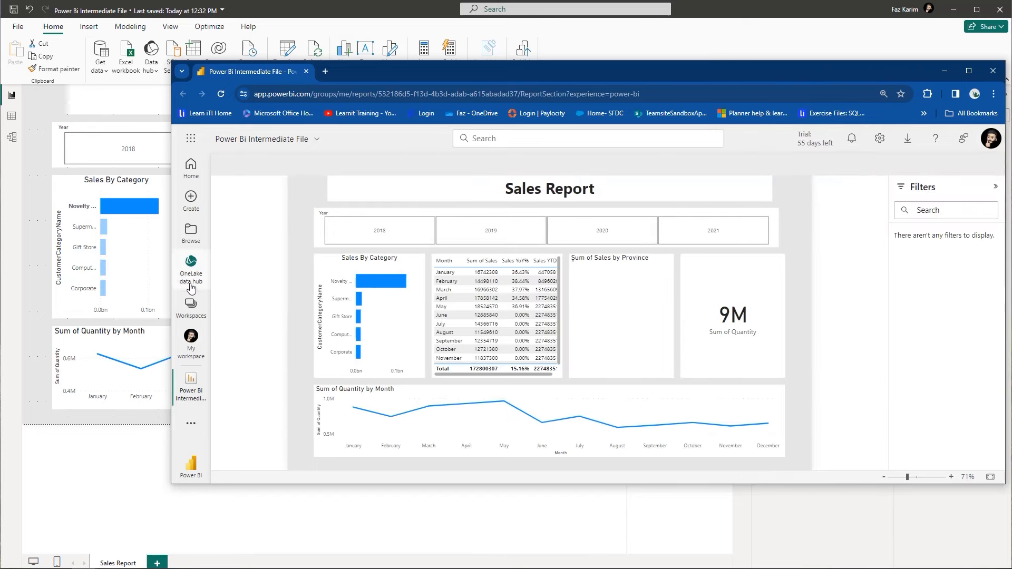
left_click_drag(172, 284, 3, 278)
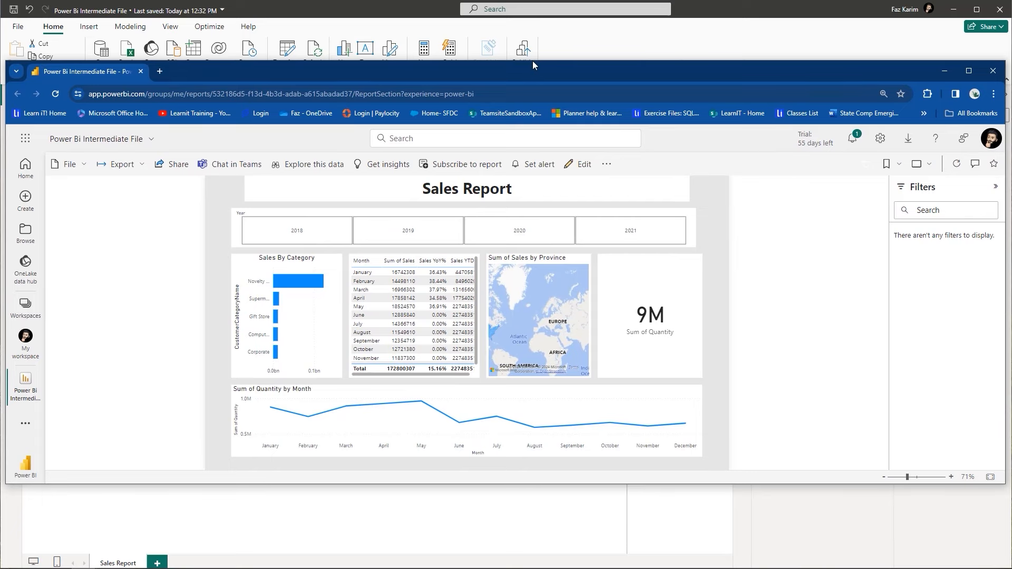
left_click_drag(532, 61, 533, 46)
left_click_drag(530, 20, 529, 17)
left_click_drag(474, 484, 472, 568)
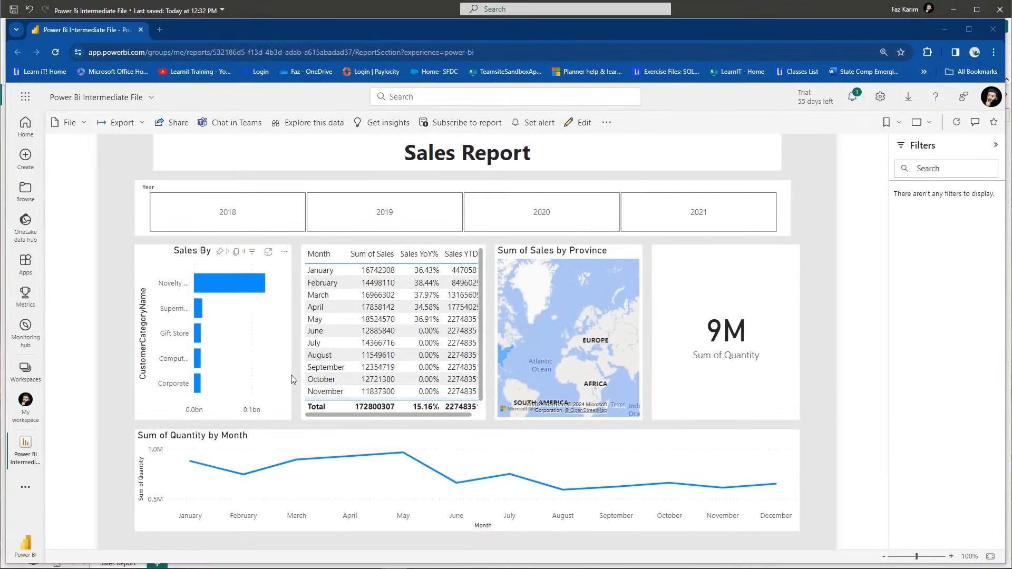
- Create a new workspace named Demo Workspace from the Power BI service home page
left_click(25, 126)
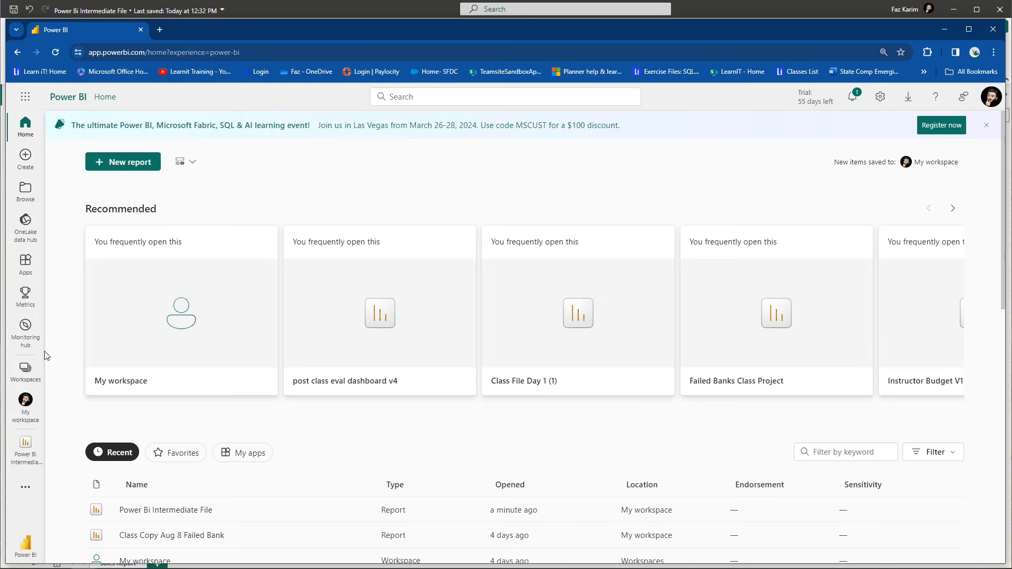
left_click(32, 384)
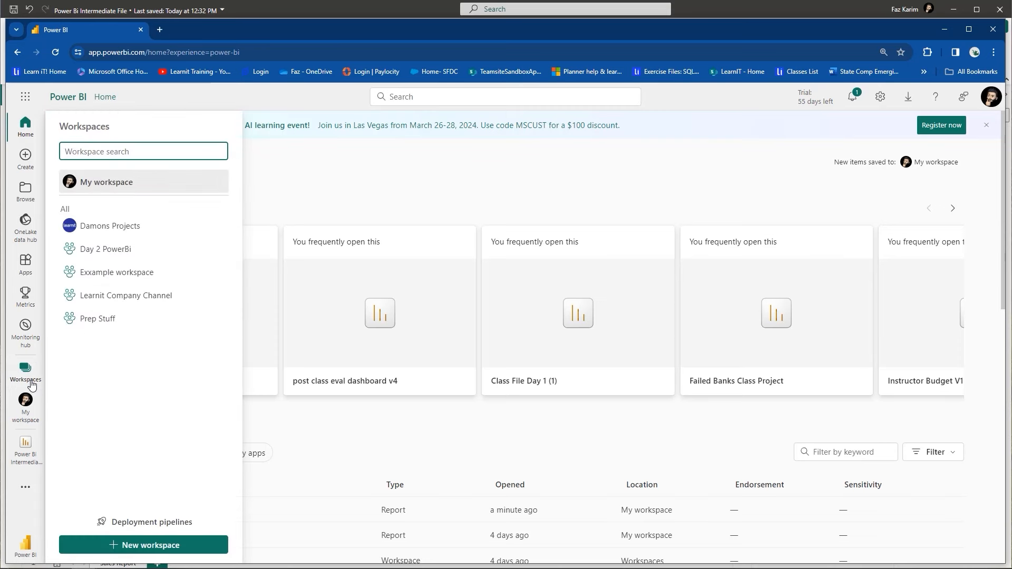
left_click(141, 546)
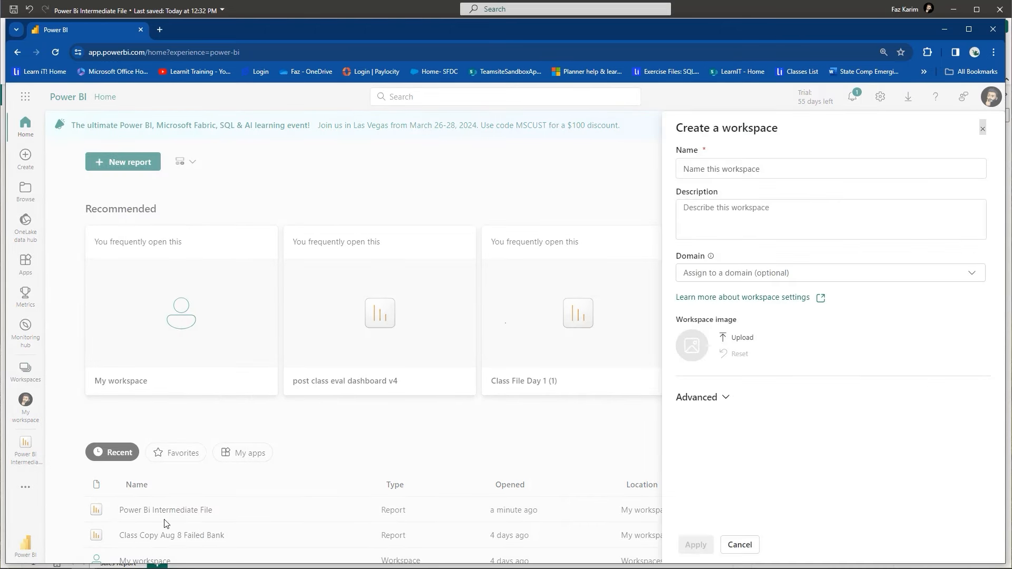
left_click(721, 174)
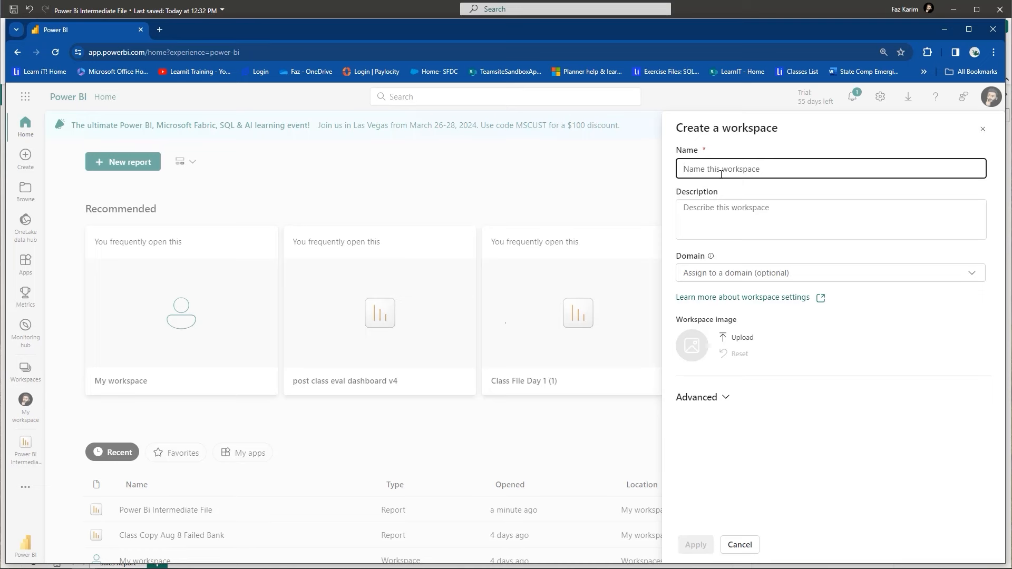
type("Demo Workspace")
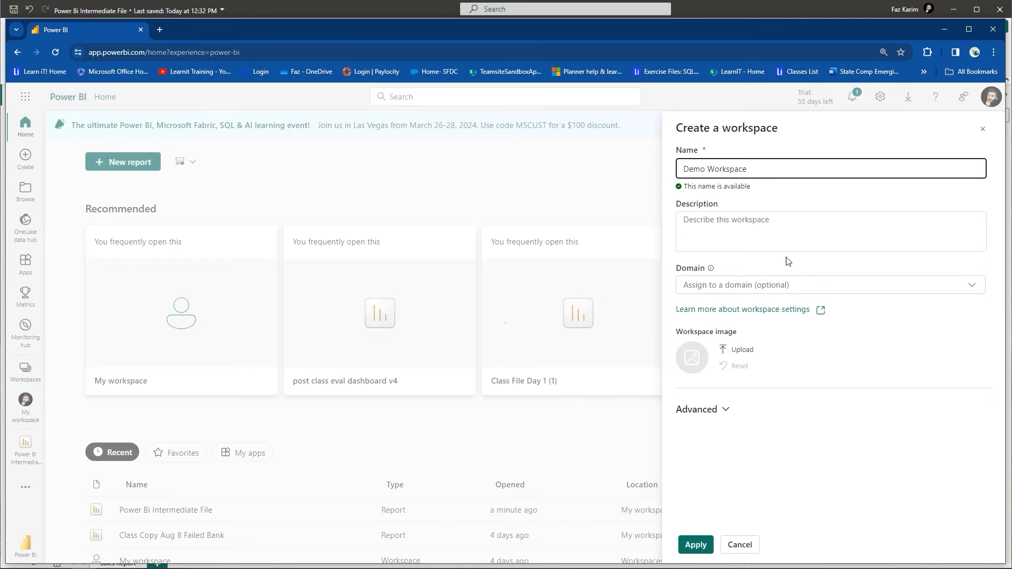
left_click(690, 547)
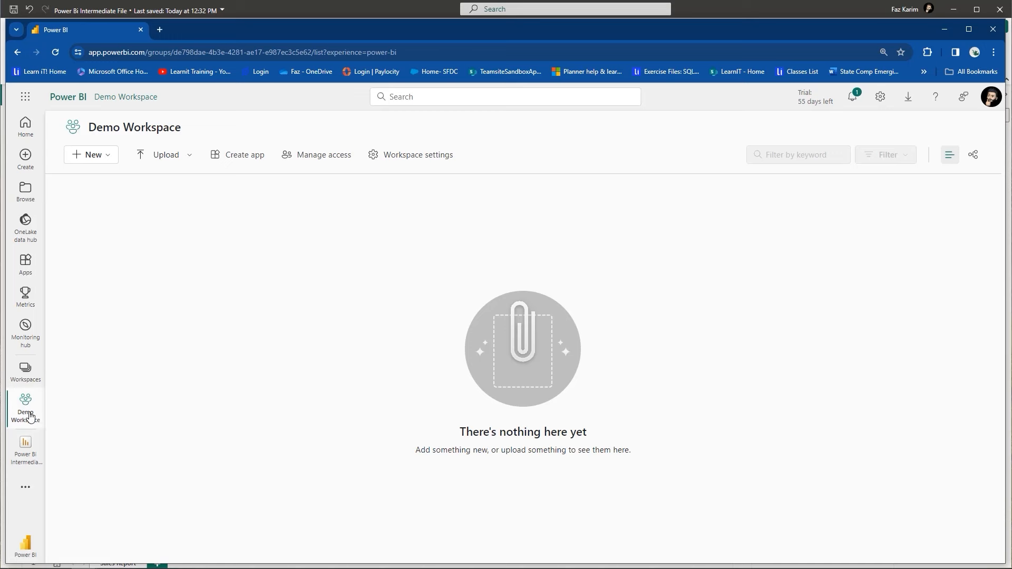
- Open My workspace and look through its contents for the published Power Bi Intermediate File report and semantic model
left_click(31, 379)
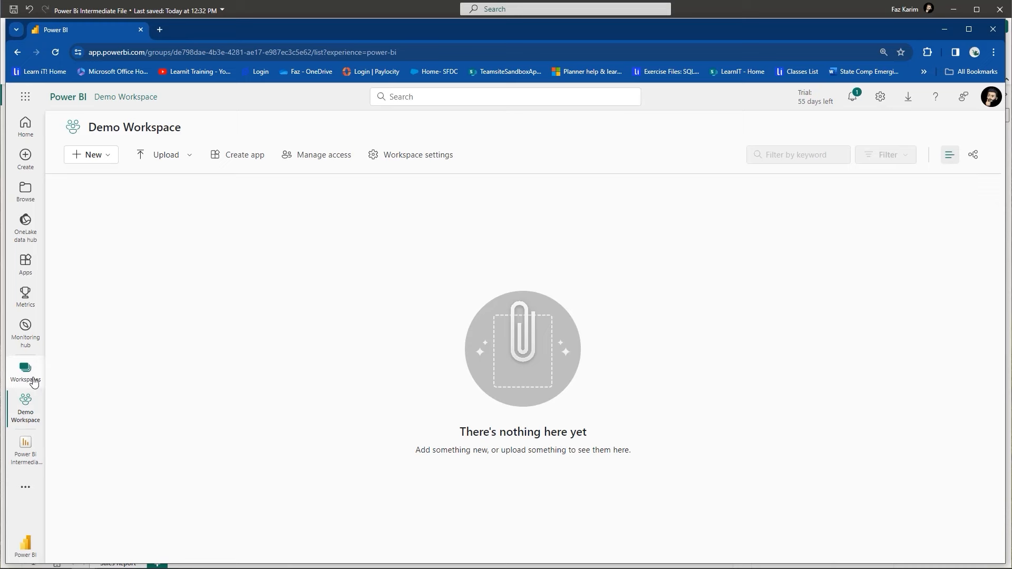
left_click(104, 182)
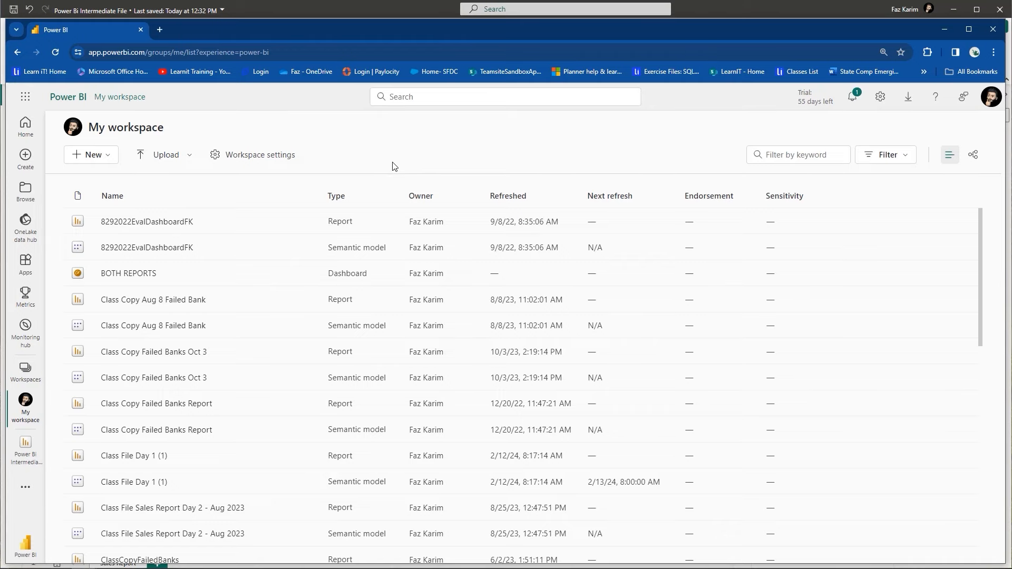
scroll(261, 267, "down", 4)
scroll(262, 268, "down", 5)
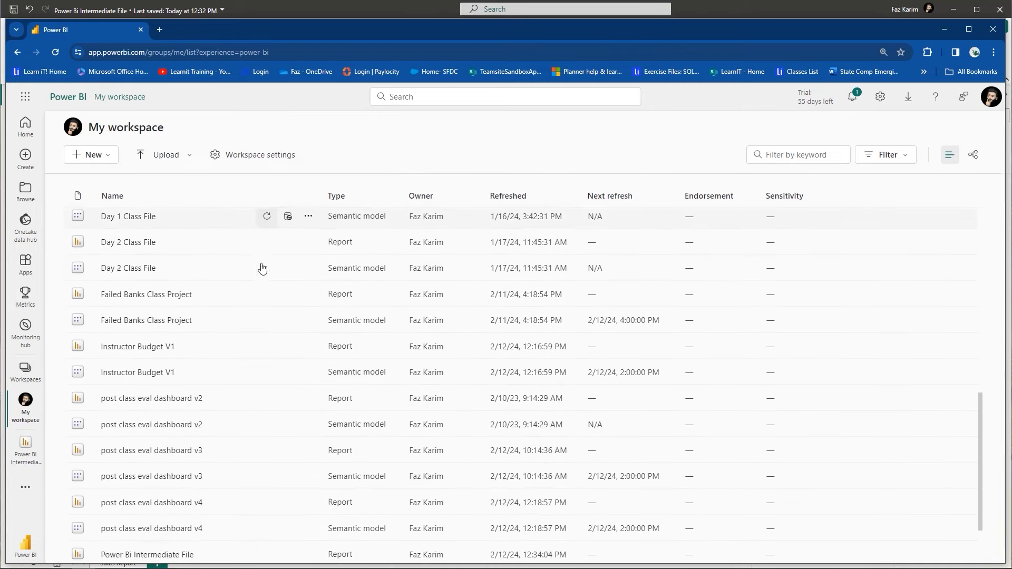
scroll(261, 267, "down", 2)
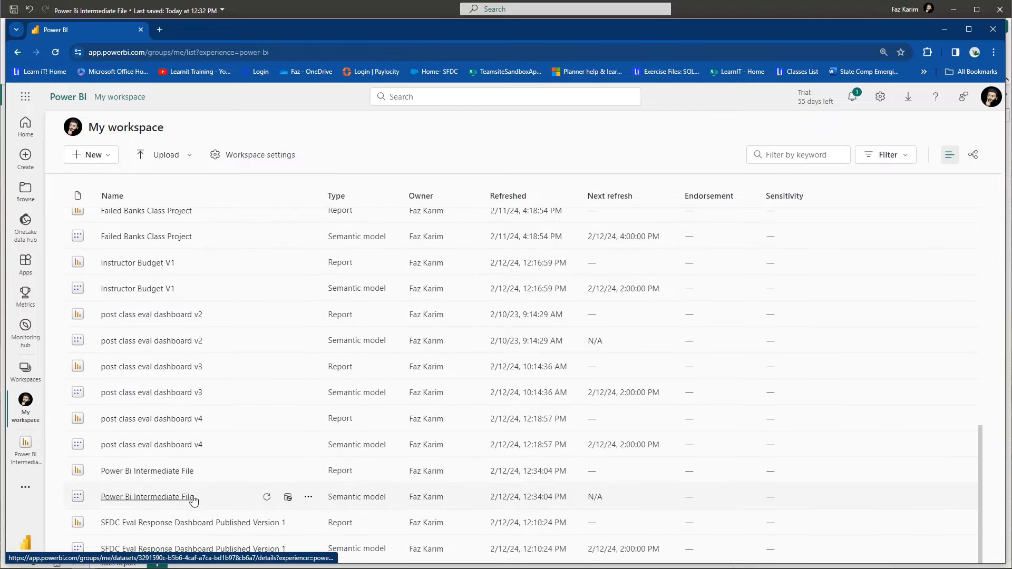
left_click(224, 197)
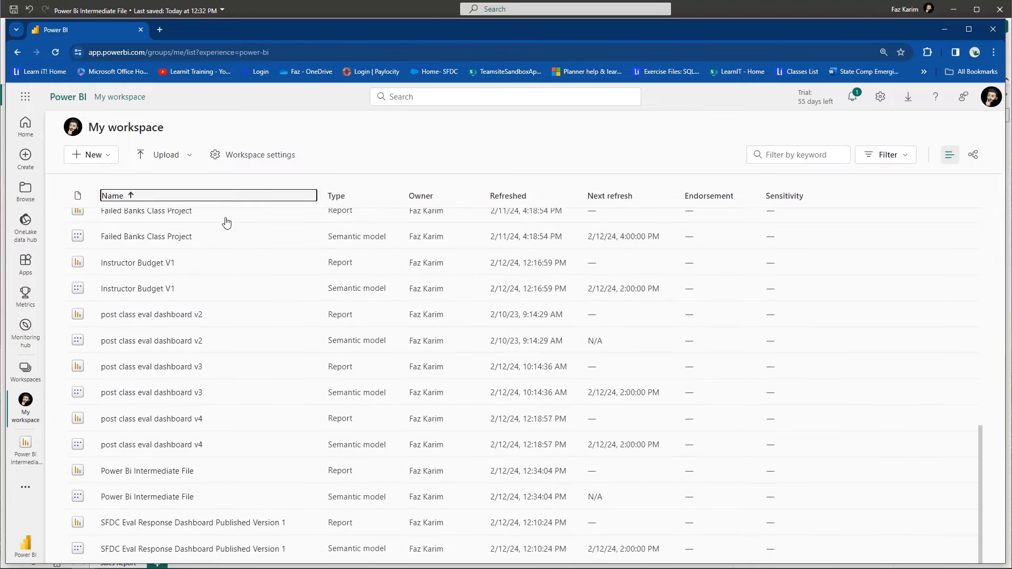
scroll(225, 298, "up", 10)
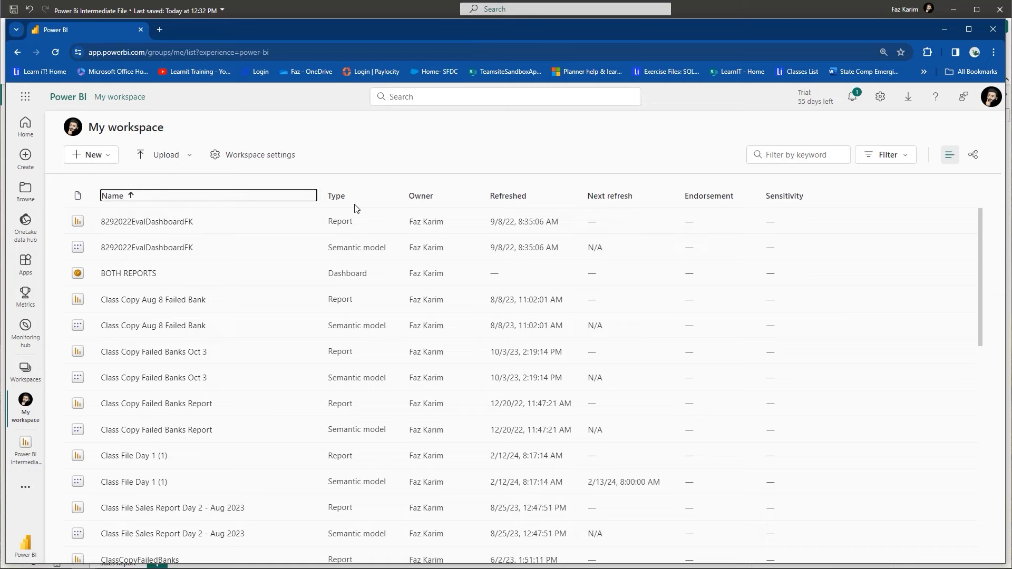
scroll(195, 415, "down", 3)
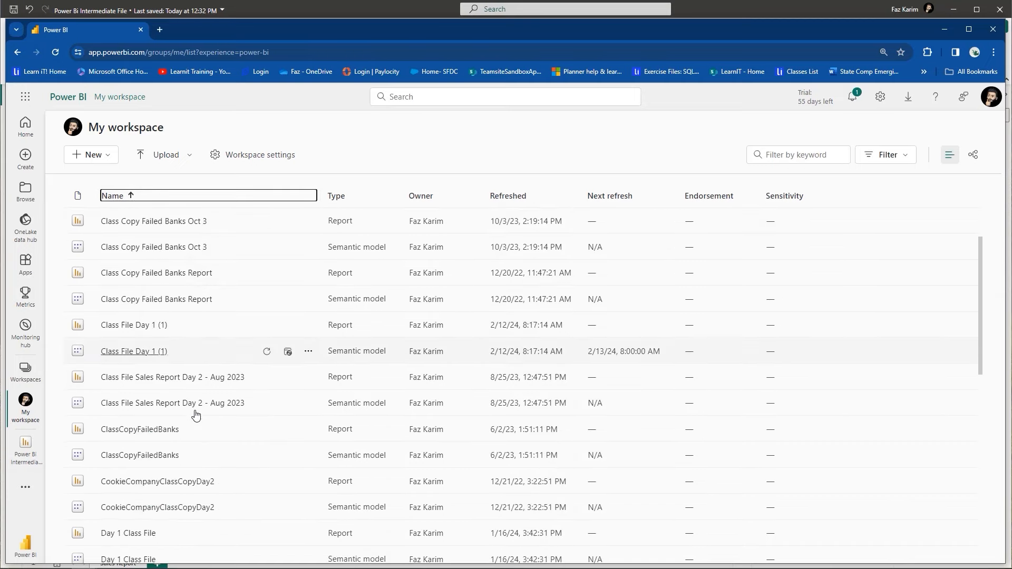
scroll(196, 415, "down", 10)
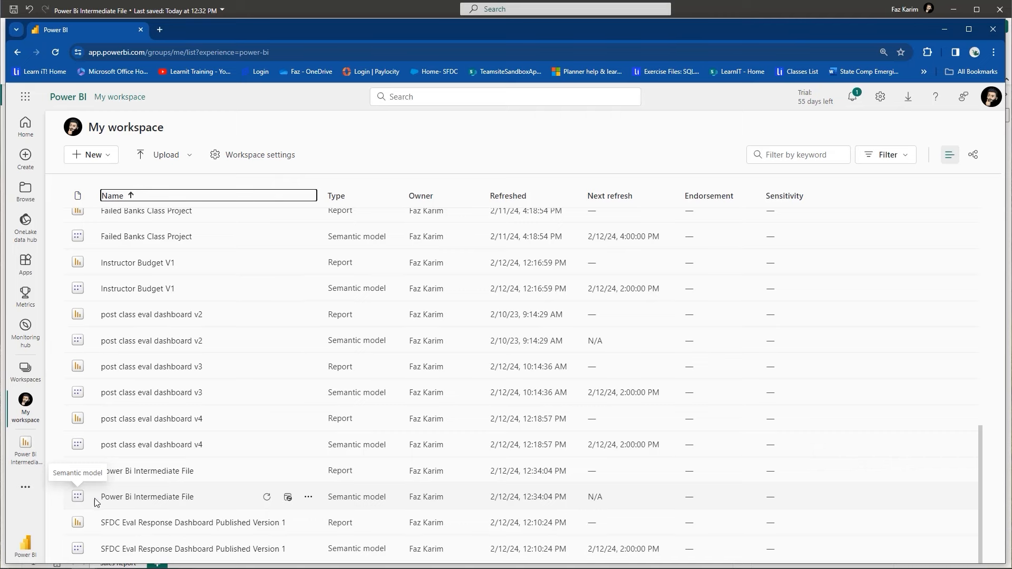
- Open the Power Bi Intermediate File semantic model, review its refresh options, and return to My workspace
left_click(135, 501)
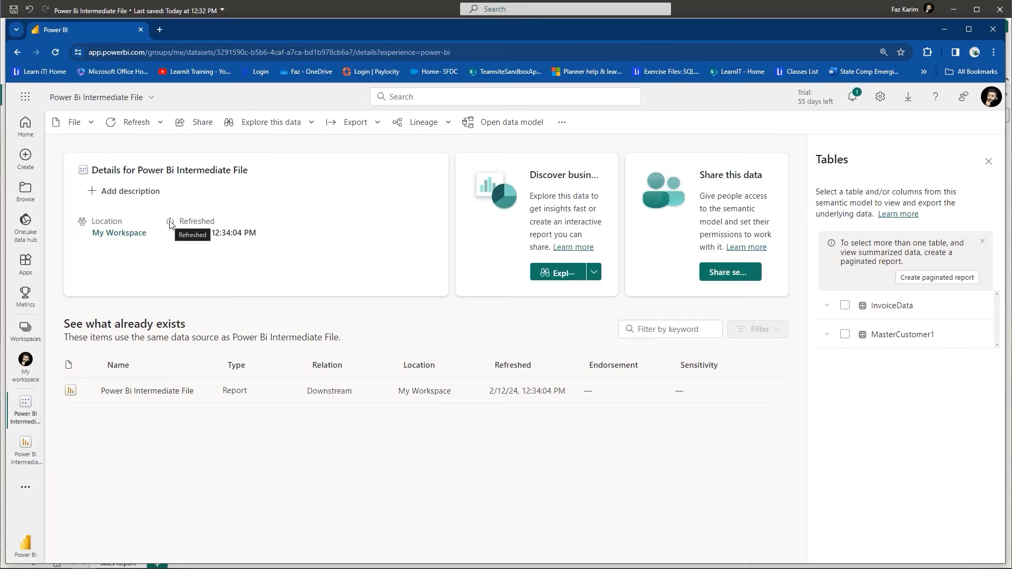
left_click(156, 124)
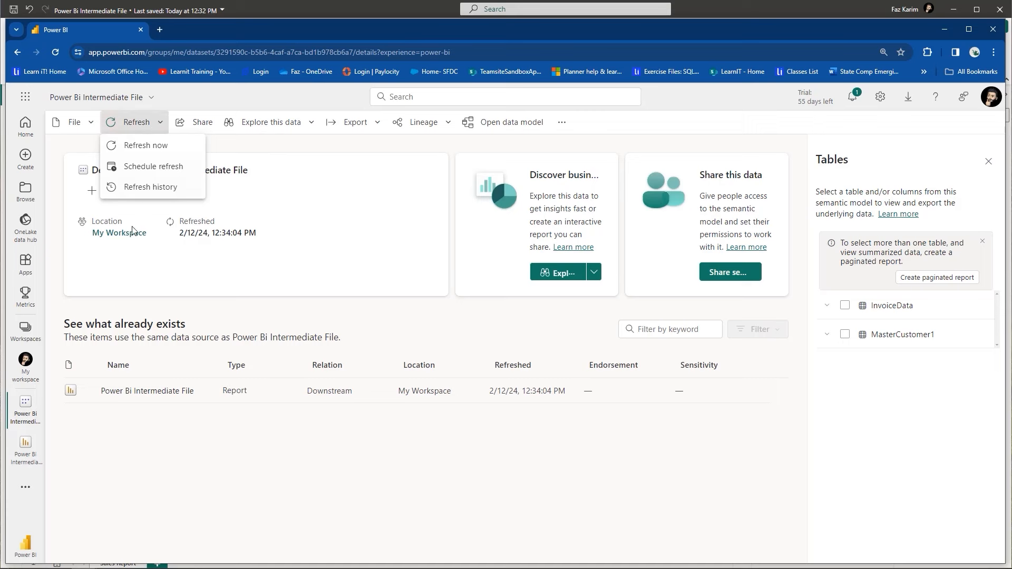
left_click(16, 52)
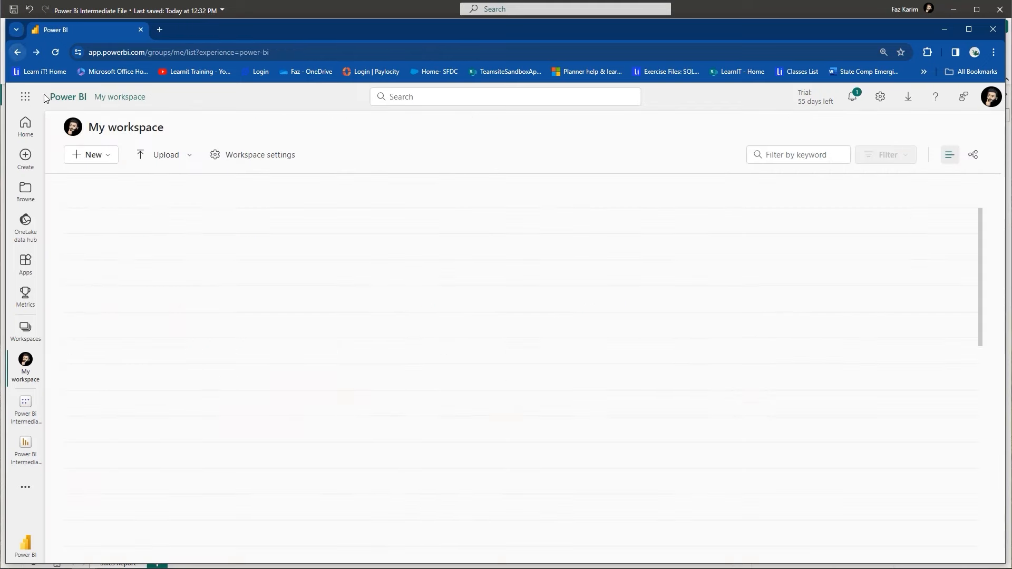
- Open the Power Bi Intermediate File report from the My workspace list
scroll(197, 403, "down", 2)
scroll(197, 403, "down", 8)
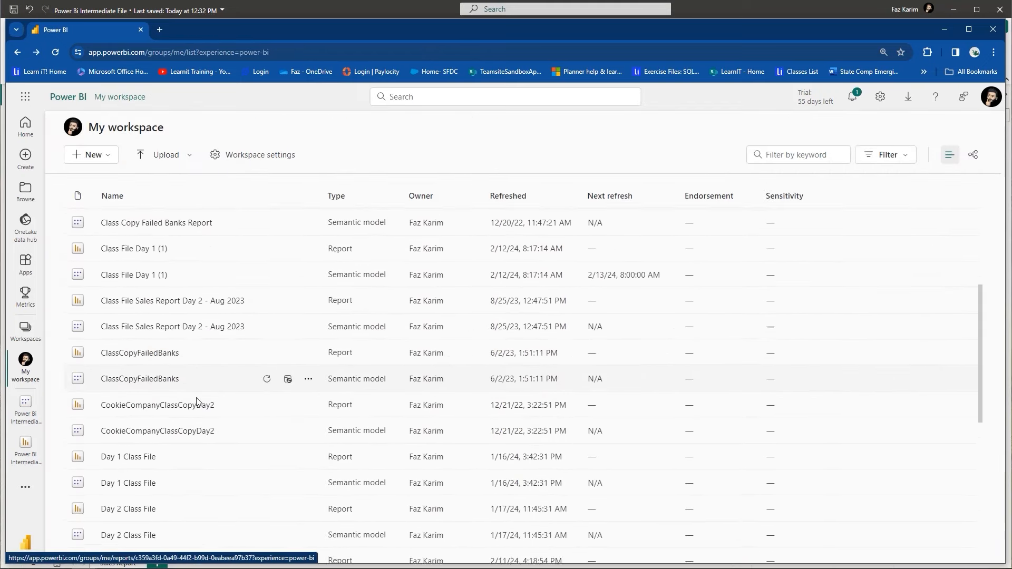
scroll(198, 403, "down", 2)
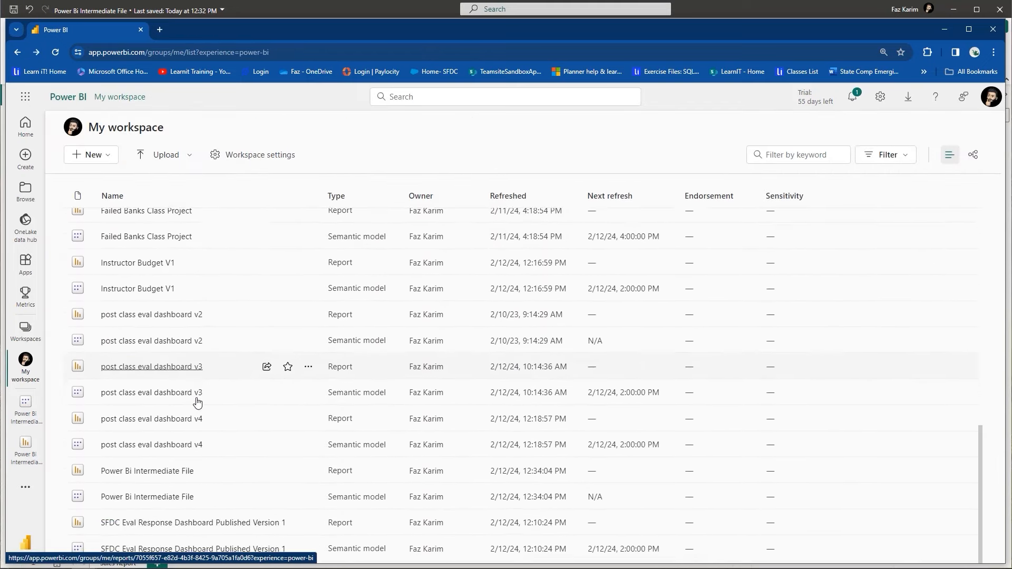
left_click(168, 471)
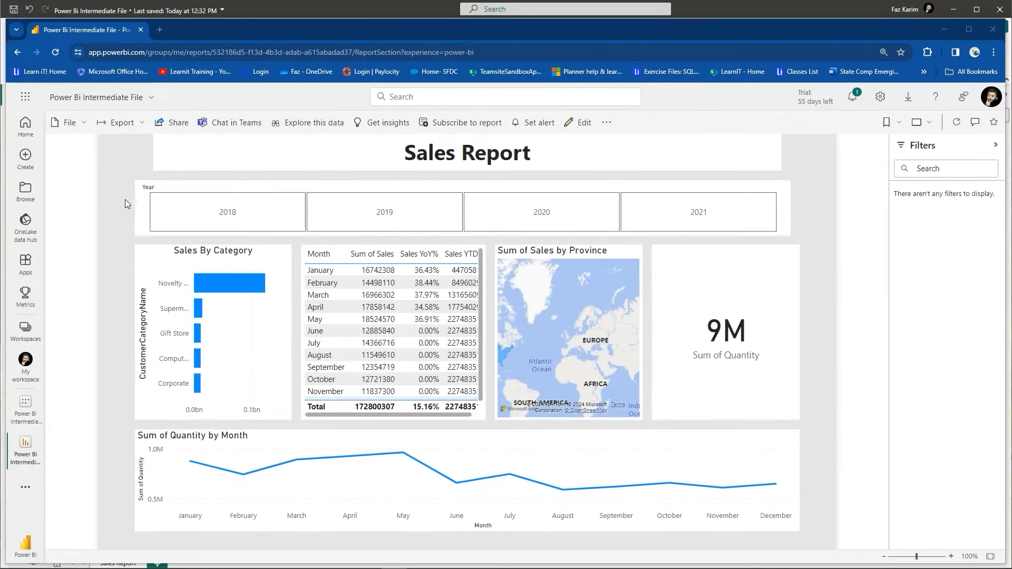
- Export the report as a PDF with current values and open the downloaded file to check the page
left_click(139, 124)
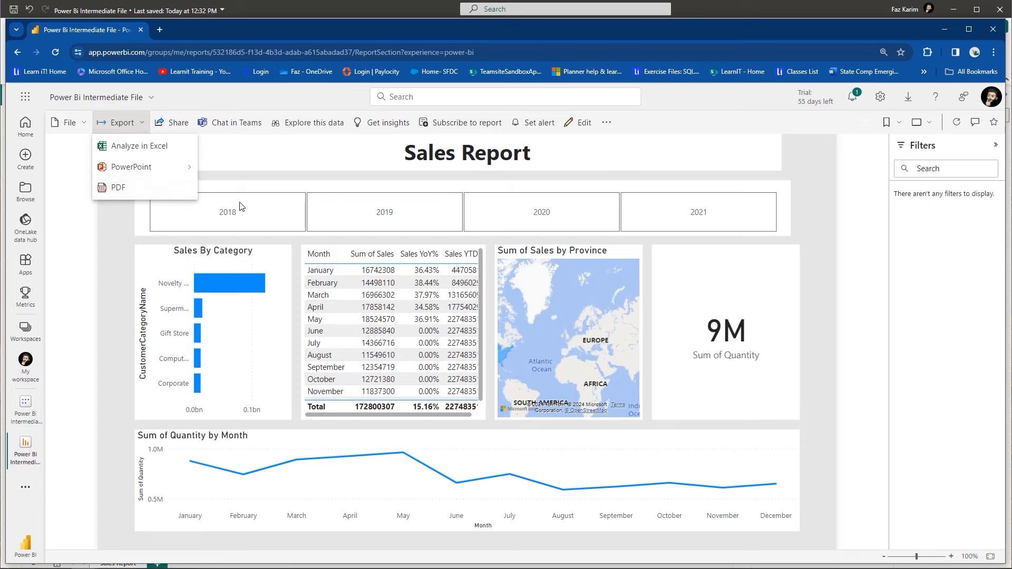
left_click(177, 194)
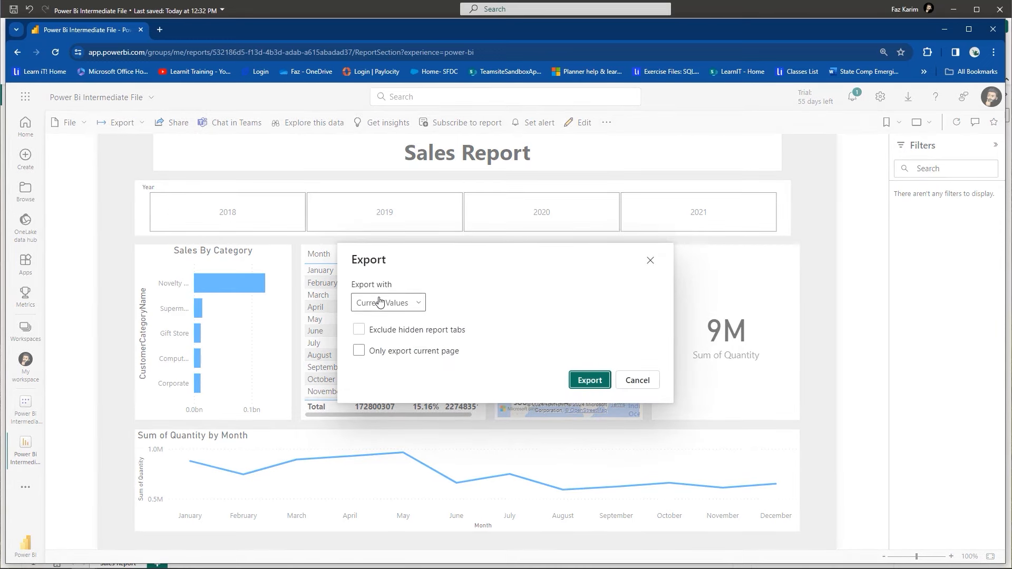
left_click(584, 380)
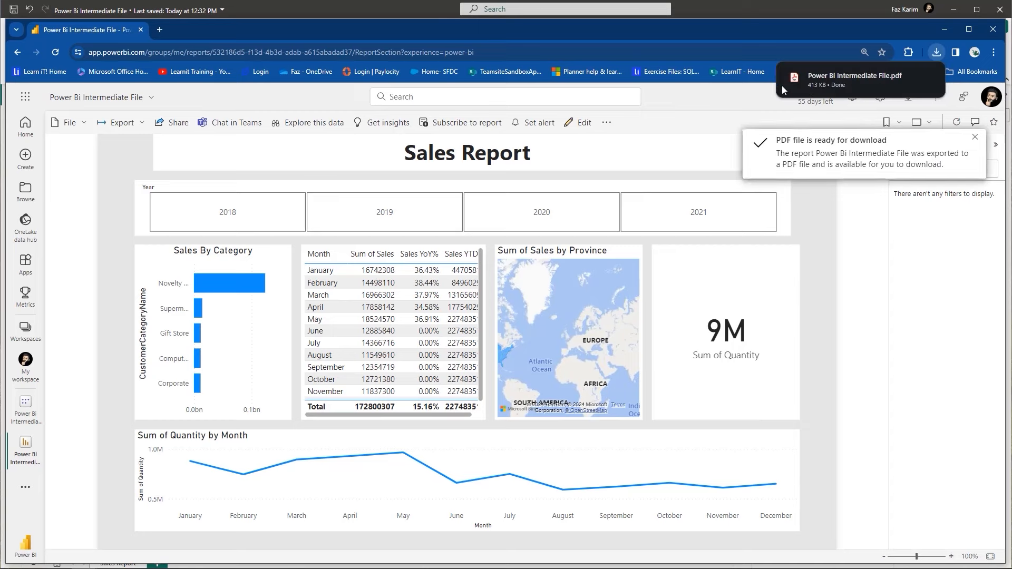
left_click(847, 87)
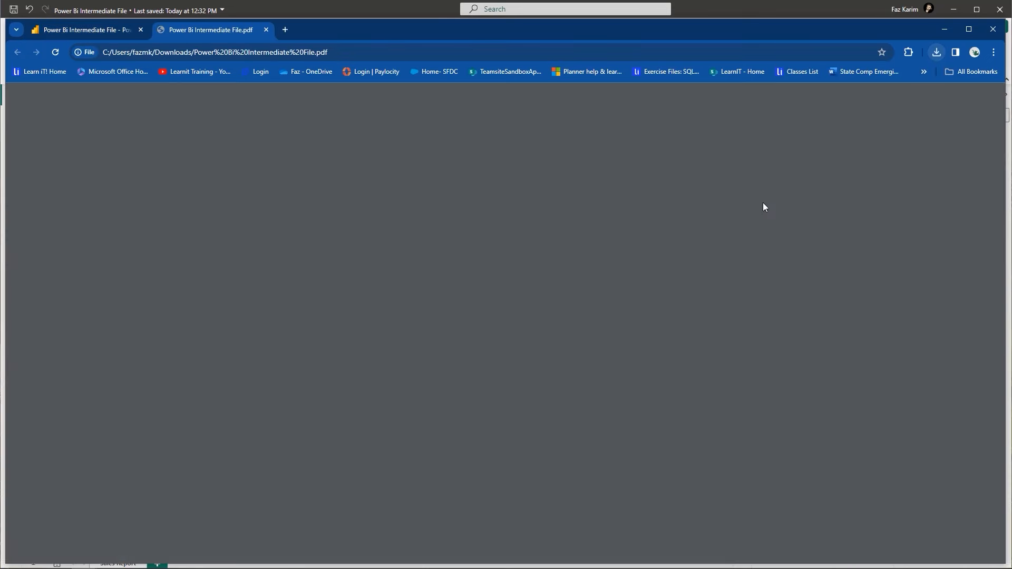
scroll(686, 260, "down", 1)
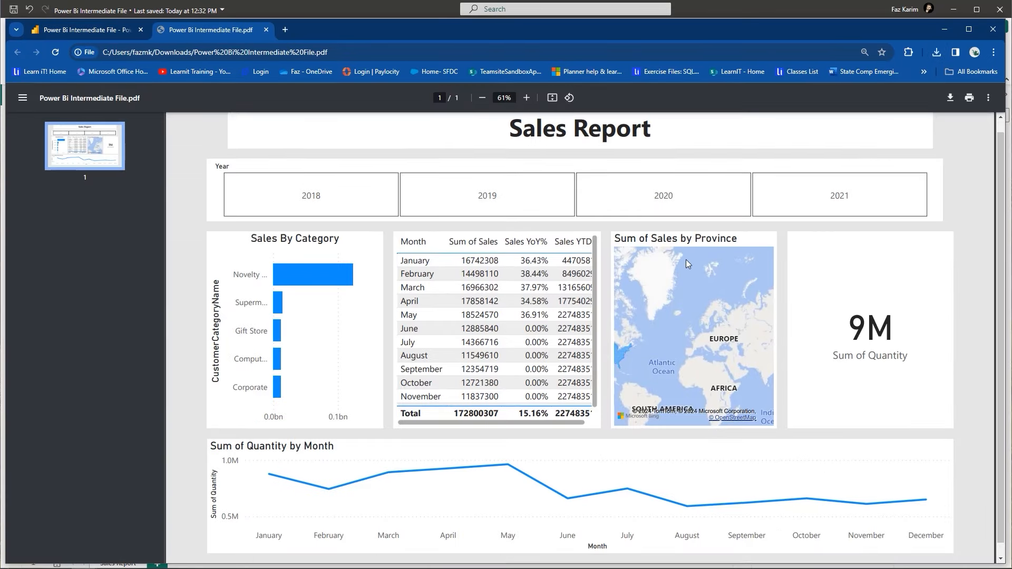
scroll(685, 267, "up", 1)
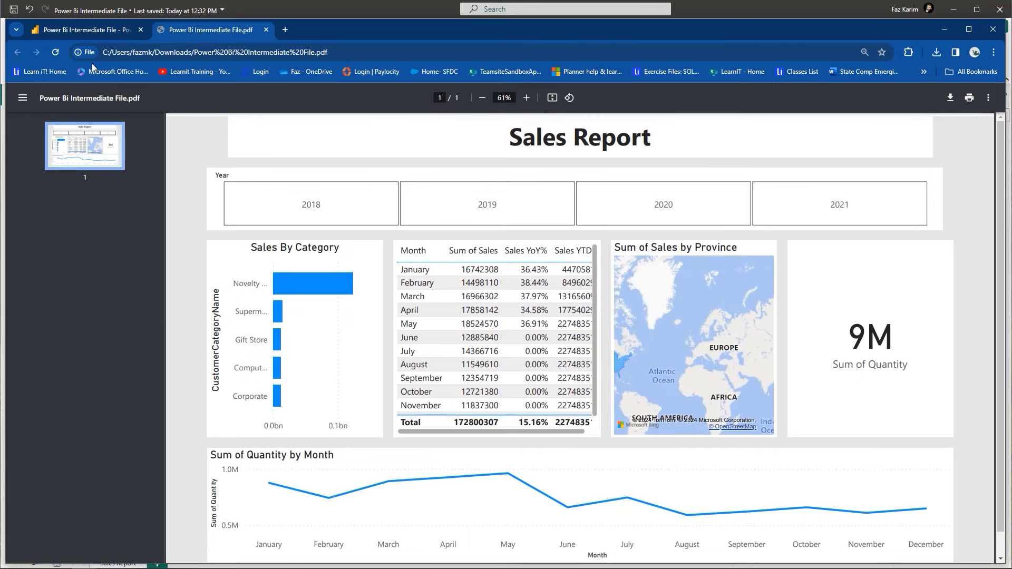
- Return to the report, export it to PowerPoint as an embedded image with current values, and view the presentation's second slide
left_click(79, 33)
left_click(117, 122)
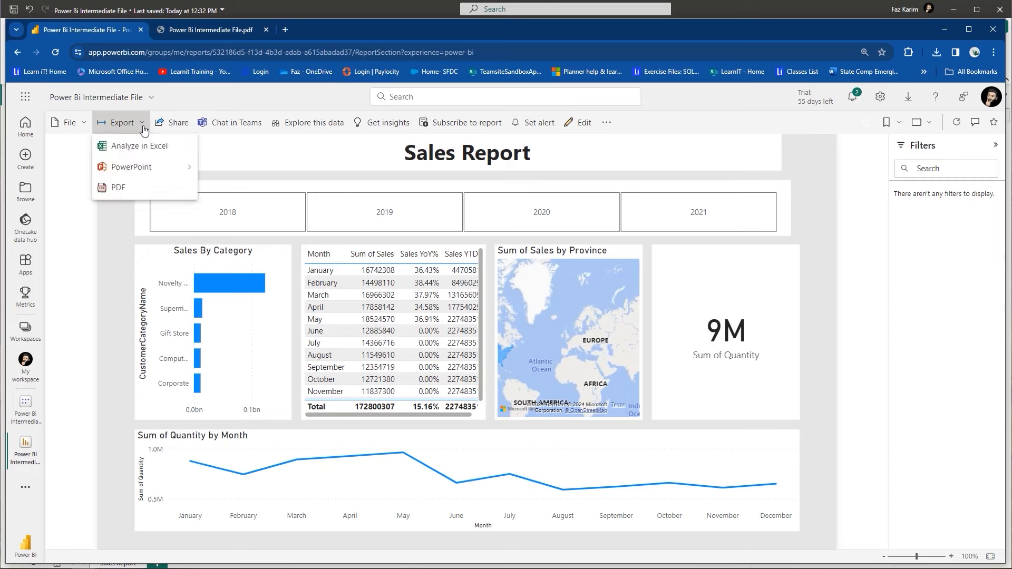
mouse_move(139, 168)
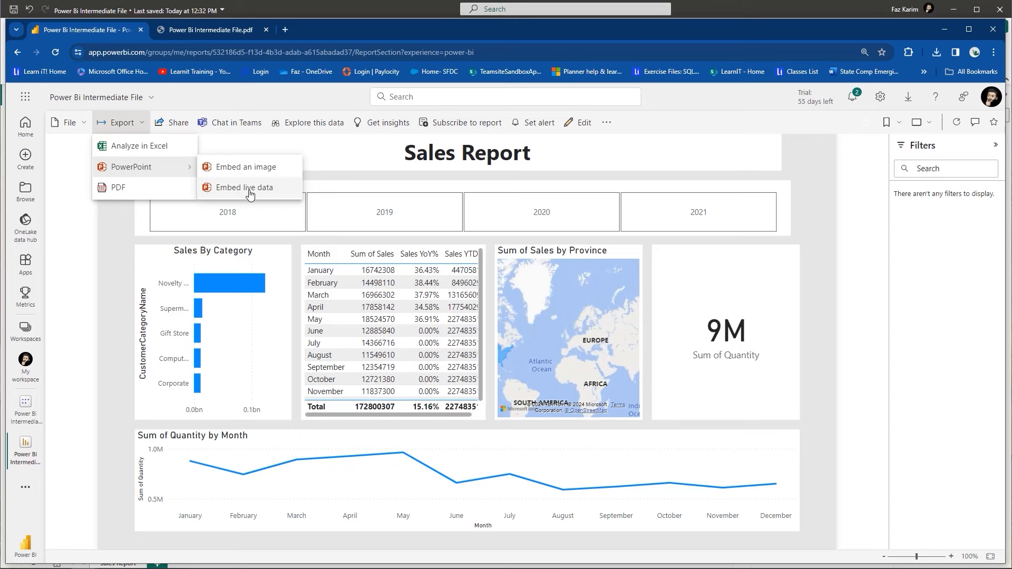
left_click(257, 167)
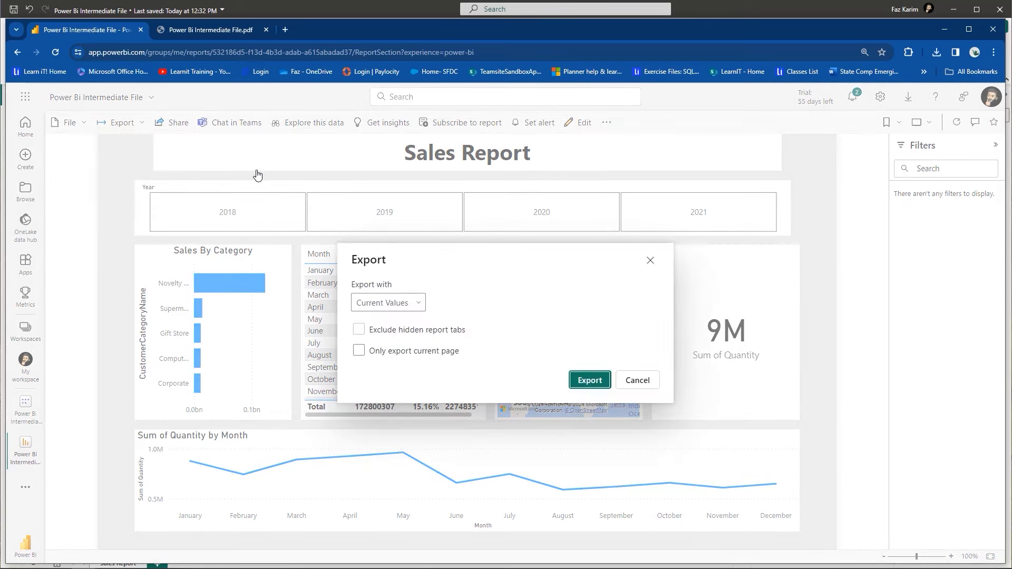
left_click(588, 380)
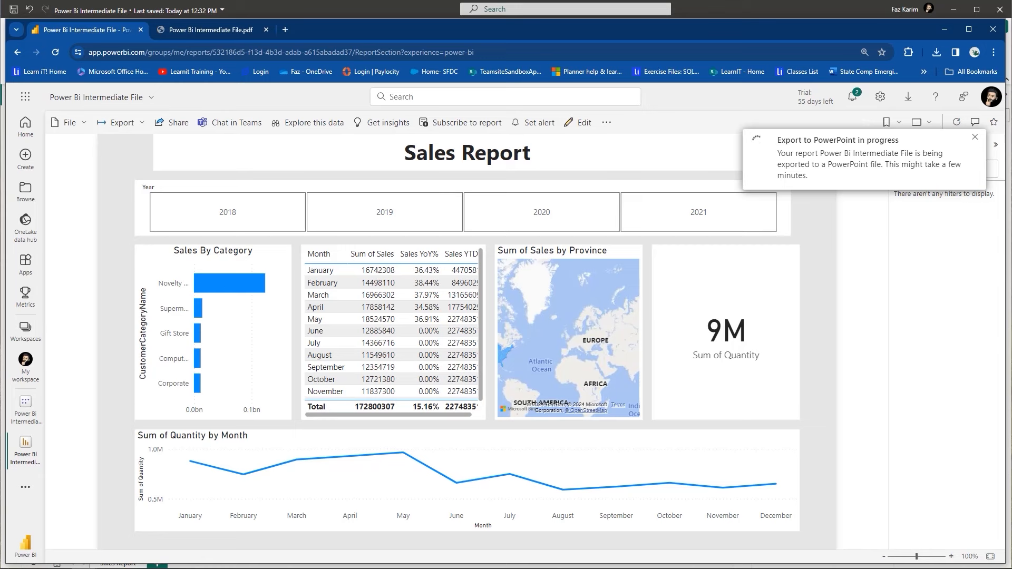
mouse_move(858, 78)
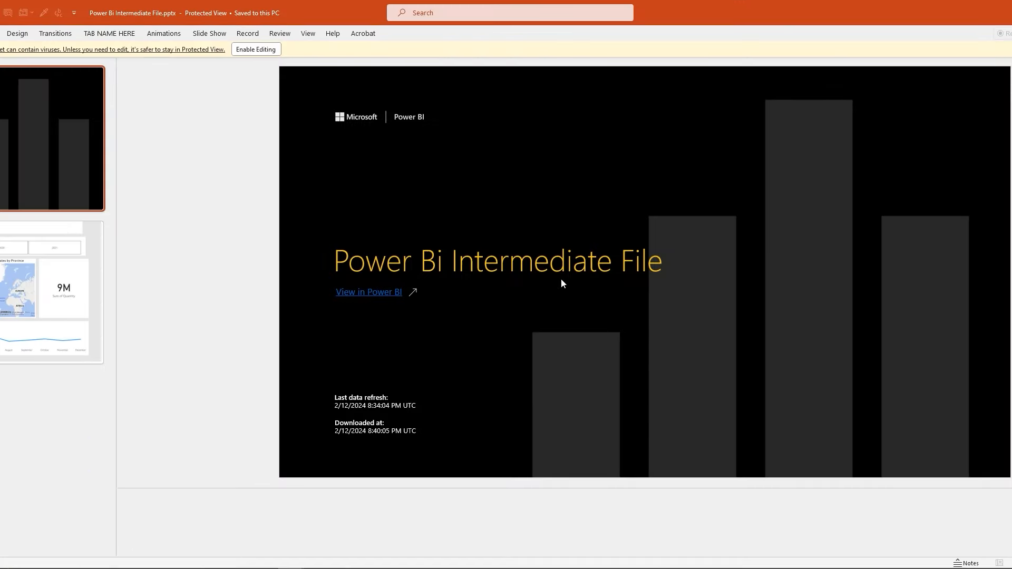
left_click(64, 302)
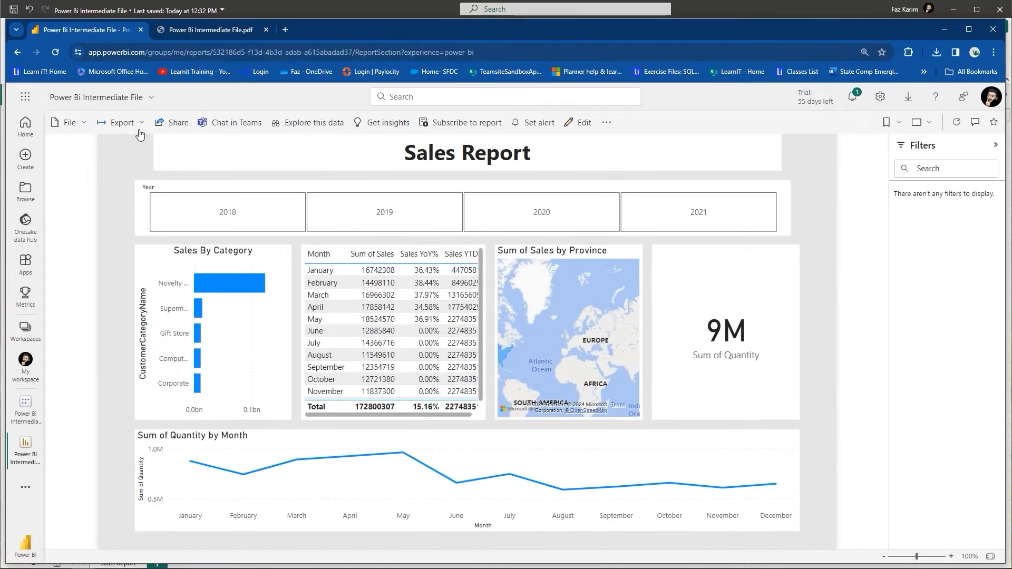
- Export the report to a new PowerPoint presentation with embedded live data, keeping the selected data filters
left_click(140, 130)
mouse_move(136, 165)
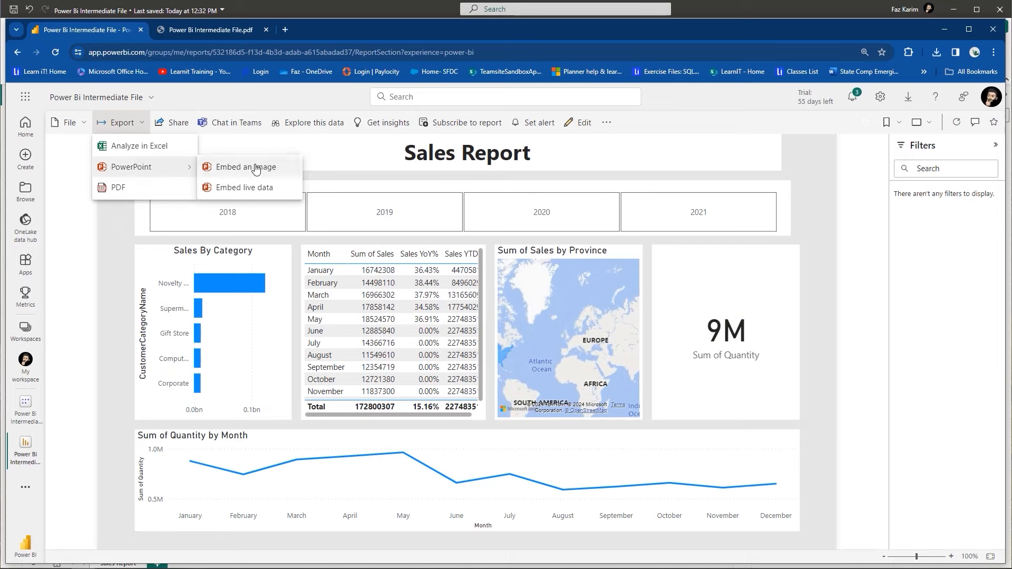
left_click(258, 192)
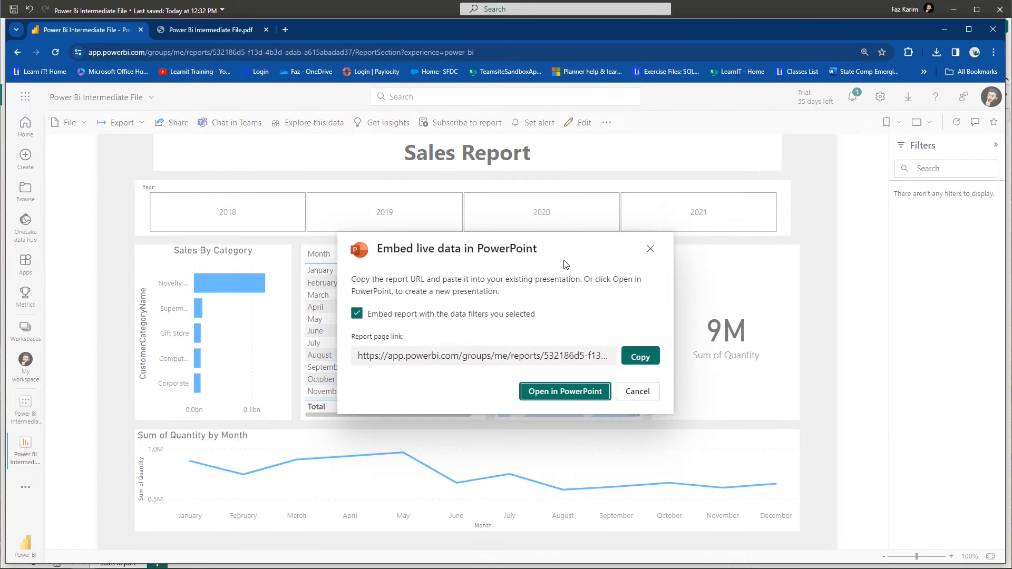
left_click(583, 392)
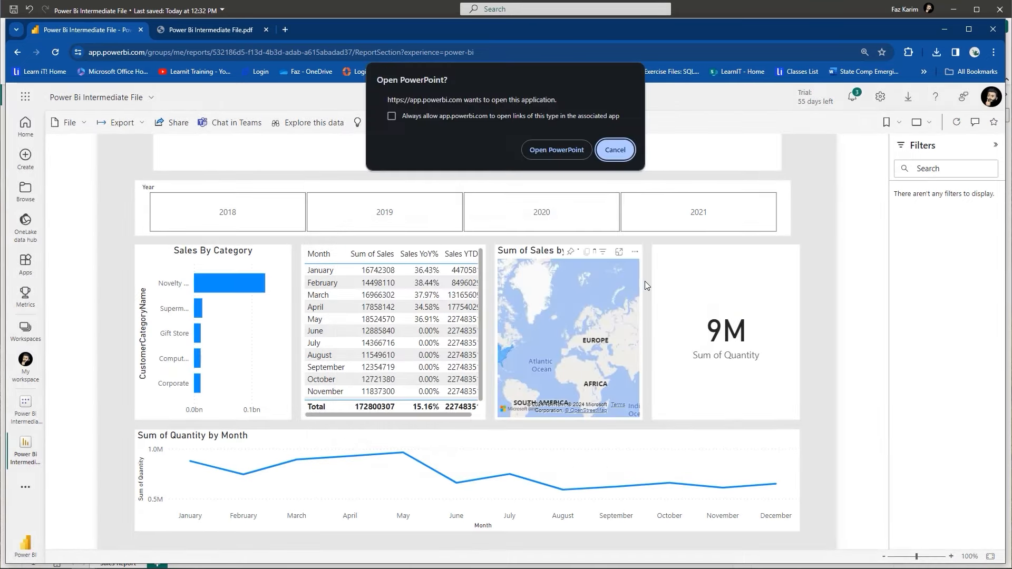
left_click(561, 150)
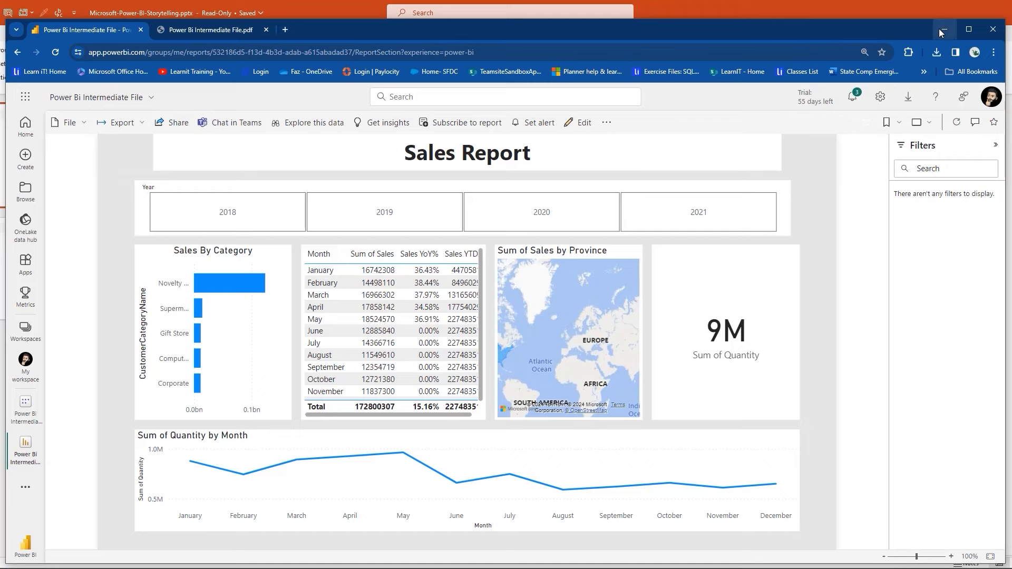
- Shrink and widen the PowerPoint window over the browser, review both slides of the live-data presentation, and minimize it
left_click_drag(965, 11, 556, 112)
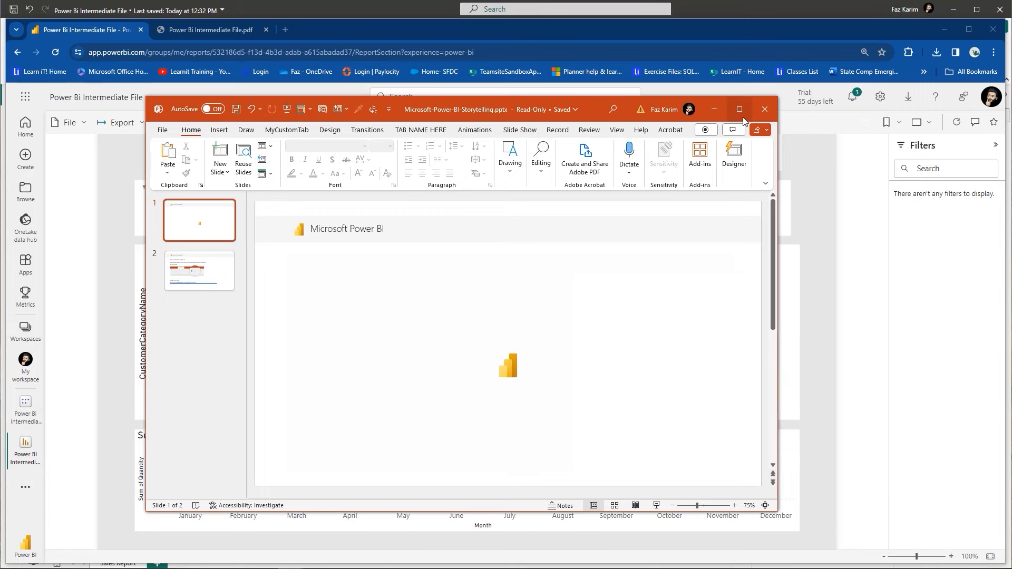
left_click_drag(778, 259, 985, 259)
left_click_drag(147, 358, 49, 358)
left_click(175, 308)
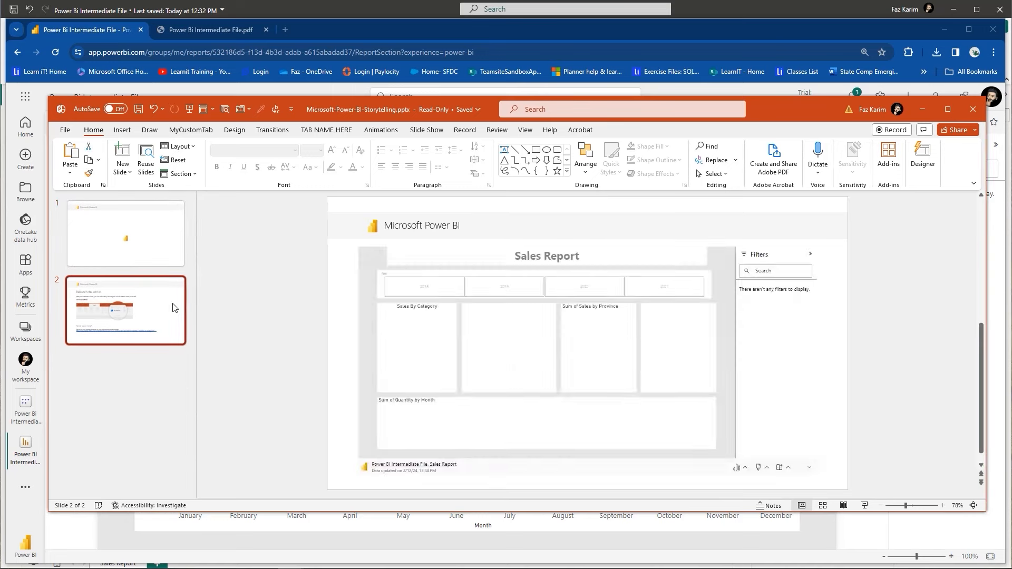
left_click(176, 254)
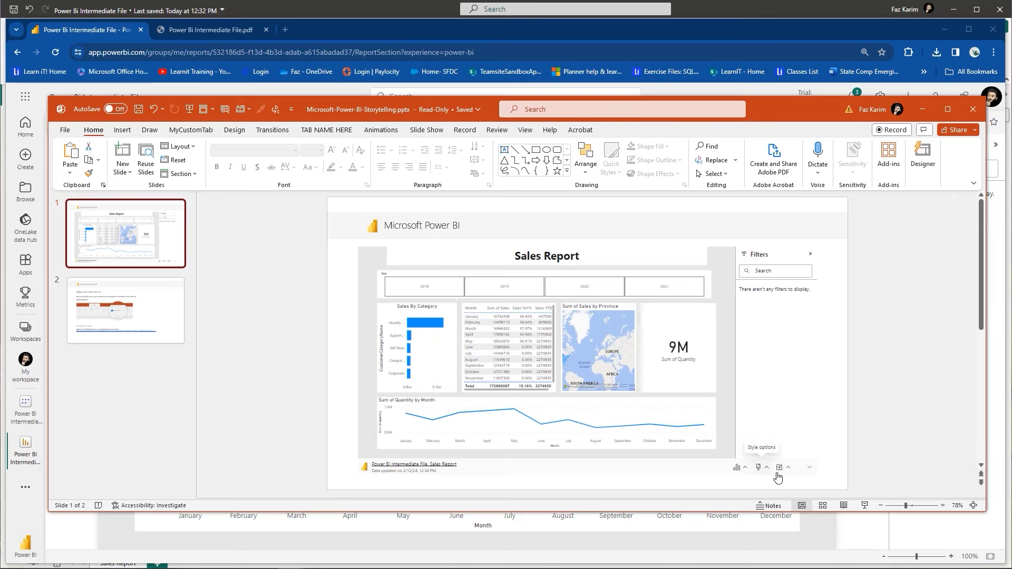
left_click(178, 317)
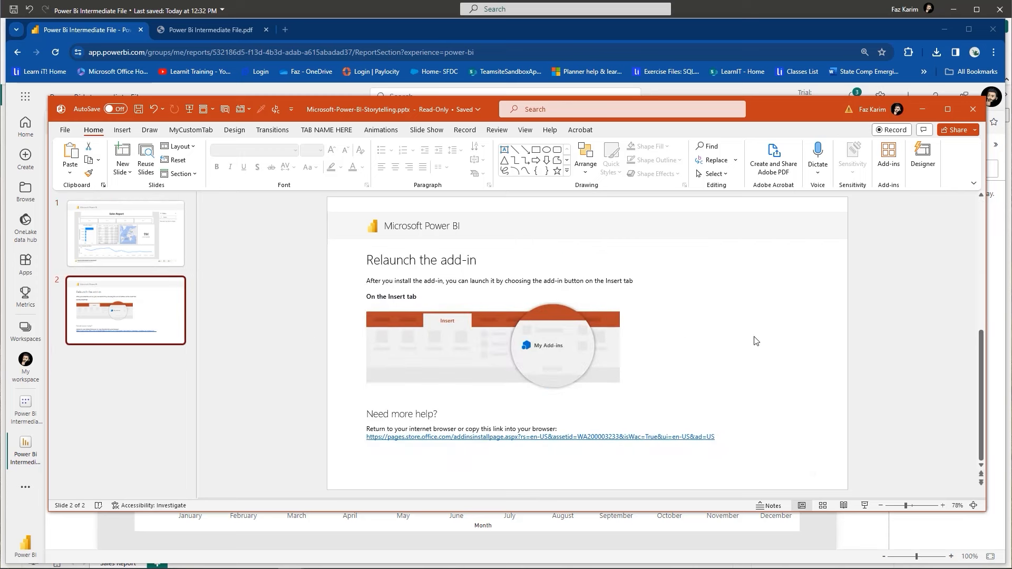
left_click(922, 109)
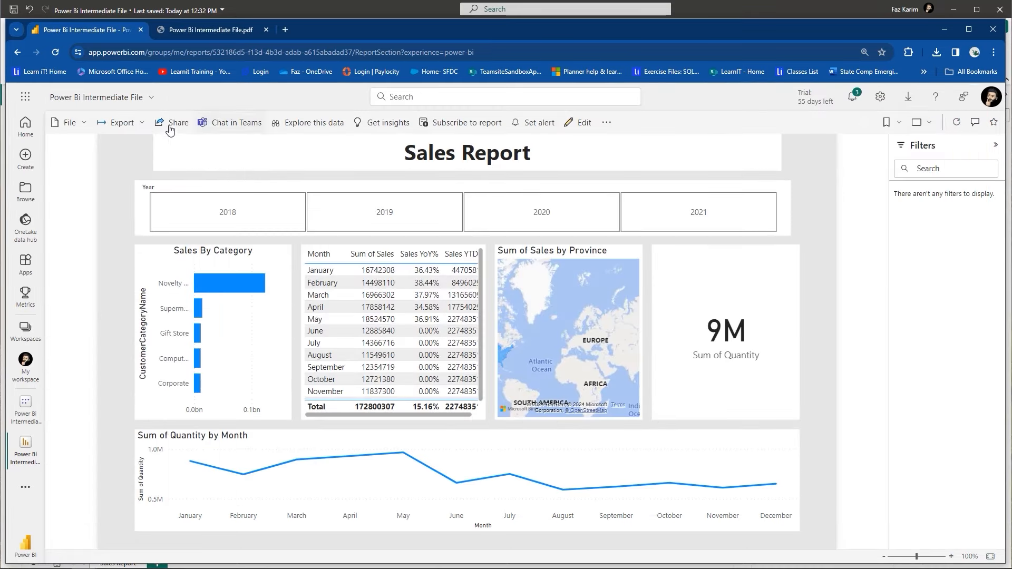
- Export the report for analysis in Excel and open the created workbook in Excel for the web
left_click(142, 125)
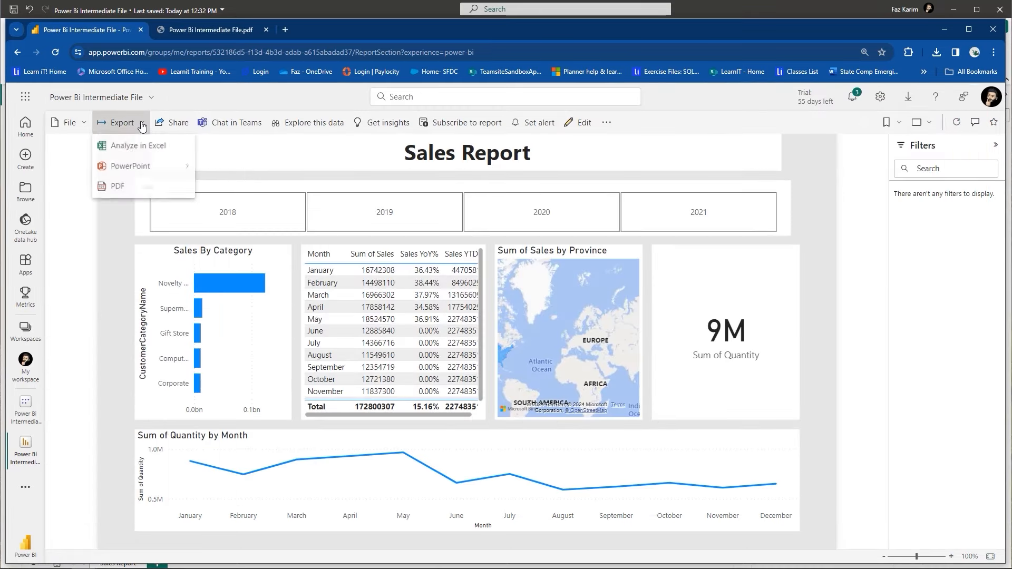
left_click(124, 153)
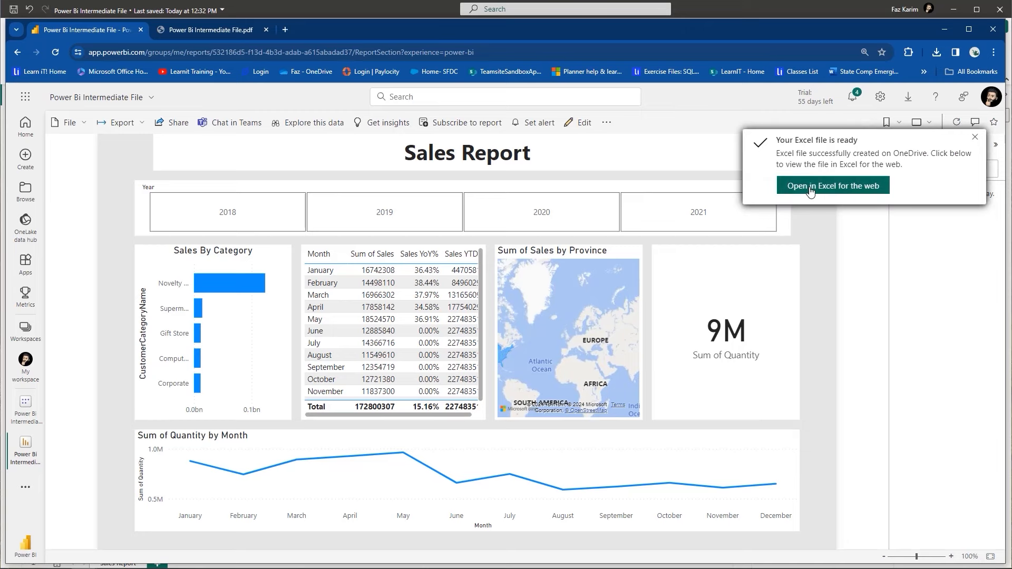
left_click(810, 191)
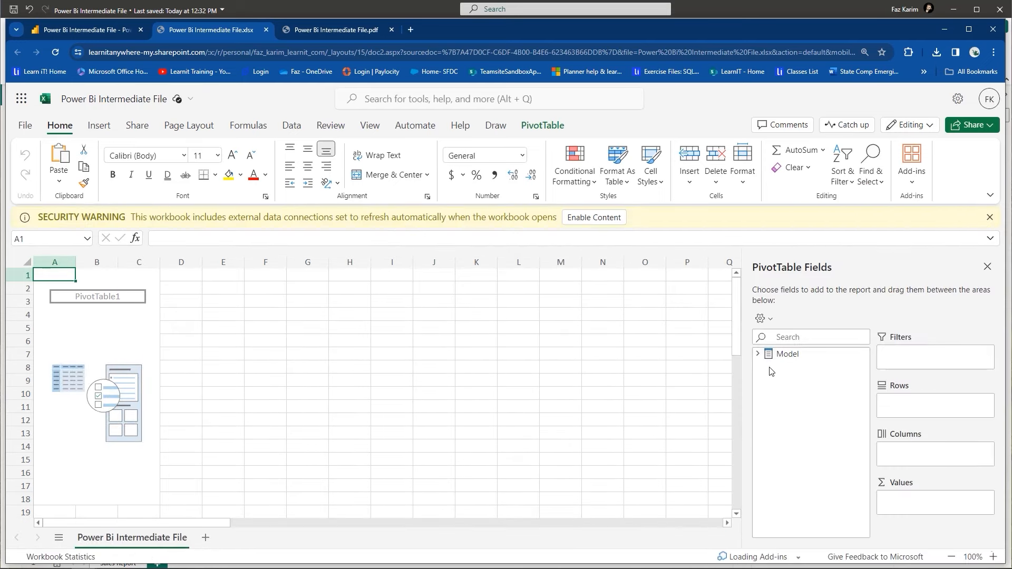
- Enable the workbook's external data connections, look through the InvoiceData and MasterCustomer1 PivotTable fields, and close the workbook
left_click(759, 355)
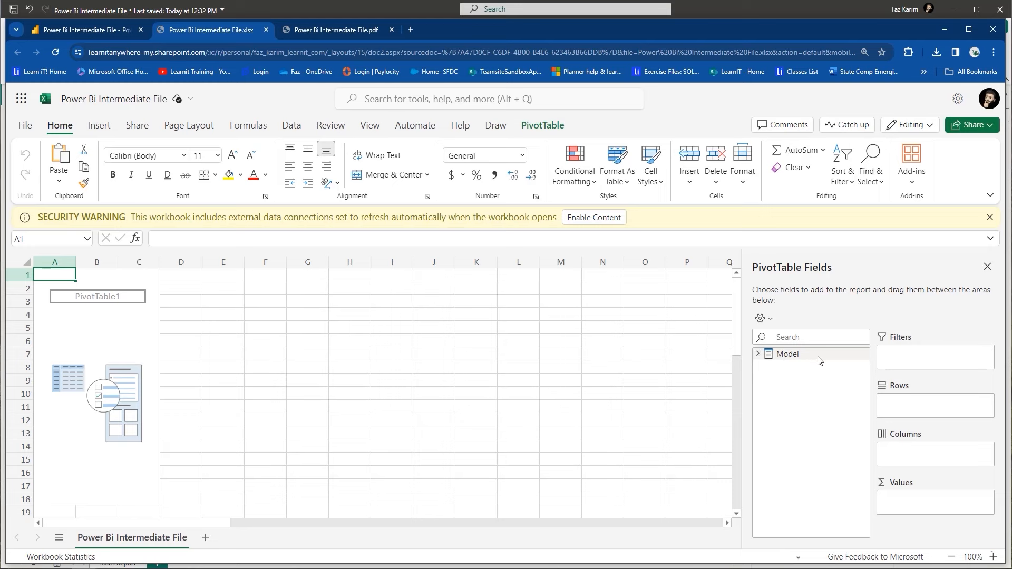
left_click(610, 221)
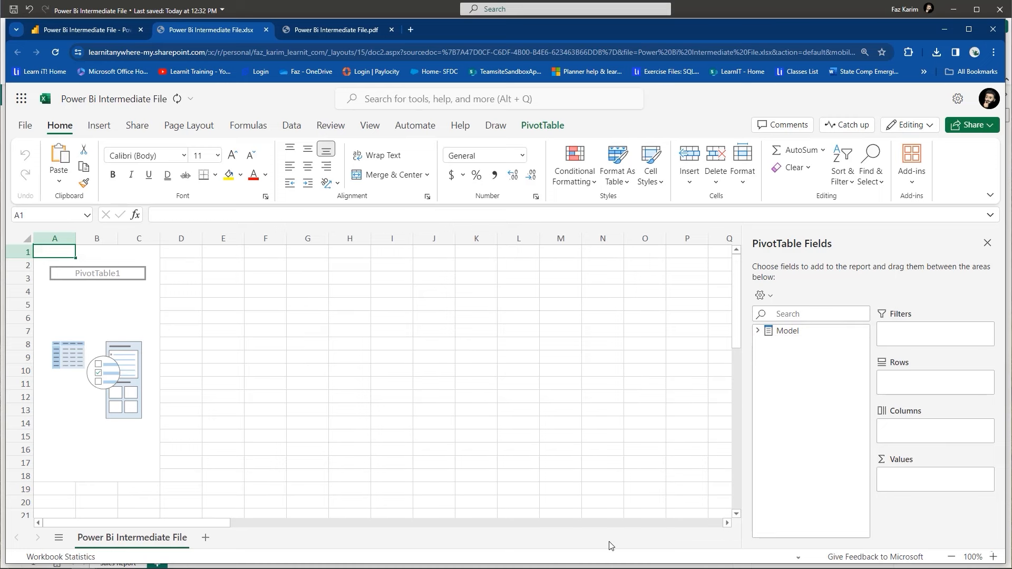
scroll(863, 389, "down", 2)
left_click_drag(866, 421, 862, 343)
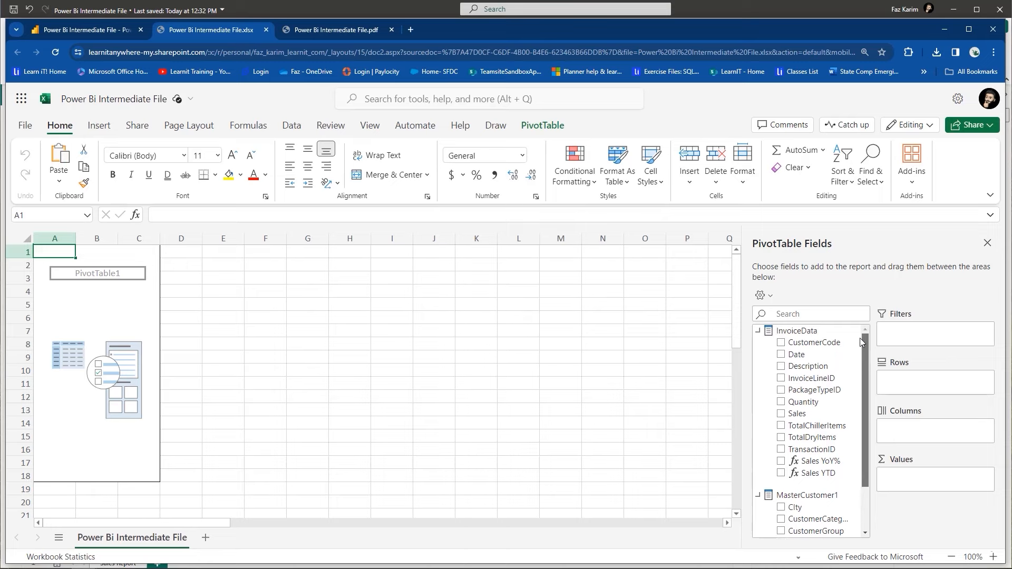
left_click(266, 30)
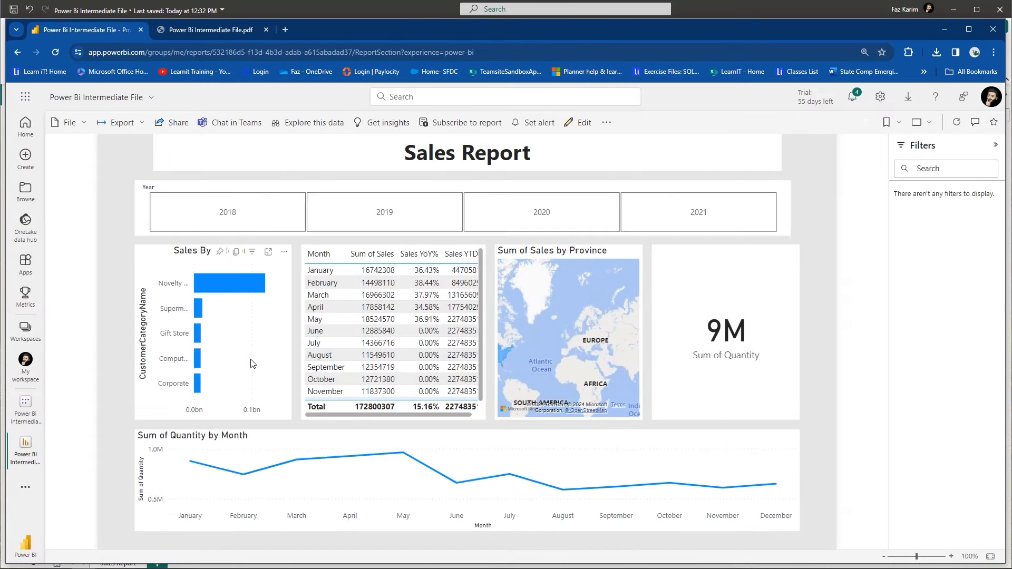
- Open the report's file options and examine the choices for copying, downloading, permissions, printing and embedding
left_click(104, 126)
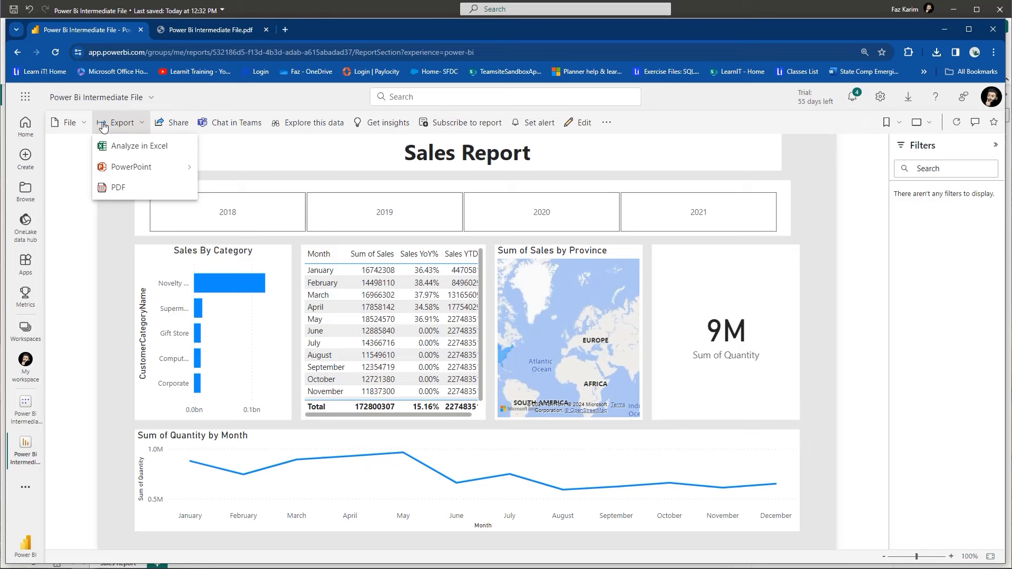
left_click(77, 126)
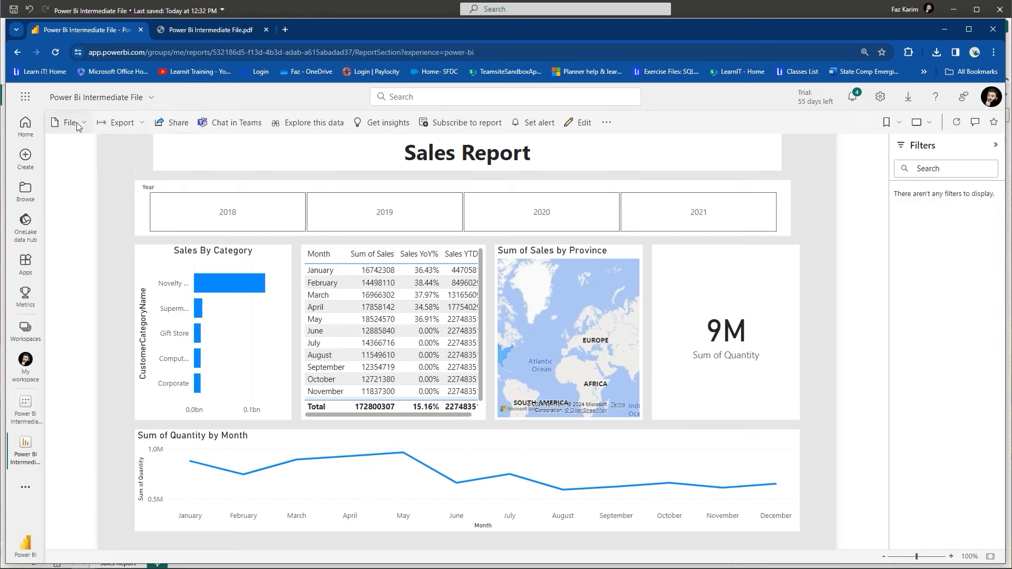
left_click(78, 126)
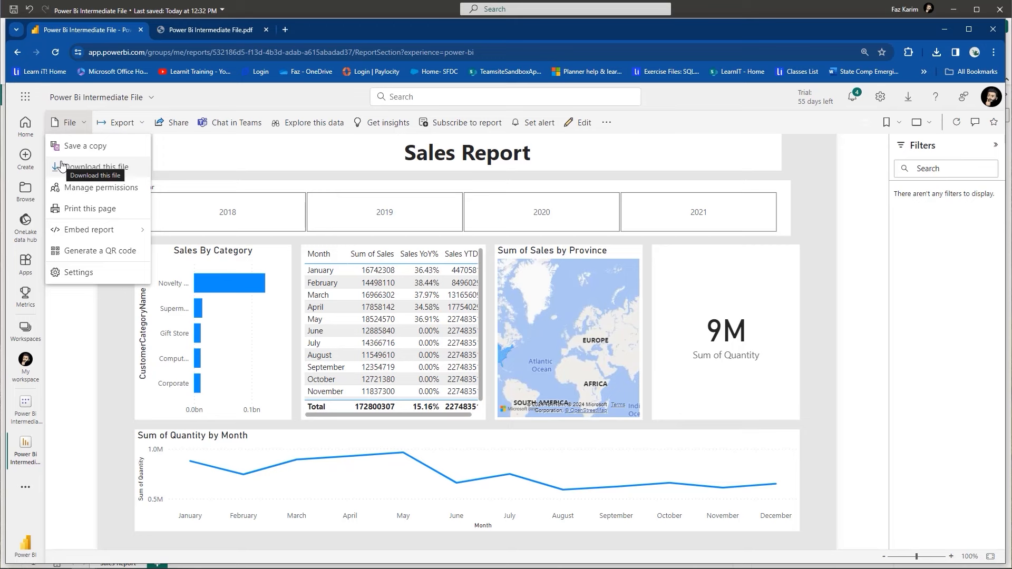
mouse_move(58, 232)
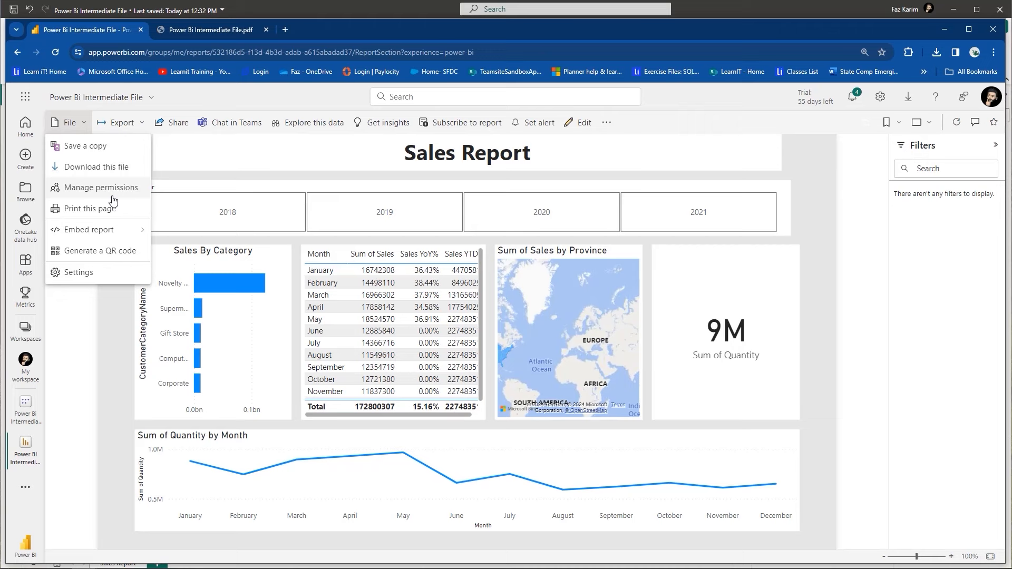
- Open the report's sharing options, review who the link can work for, apply the People in your organization setting, and close without sending
left_click(174, 129)
left_click(174, 126)
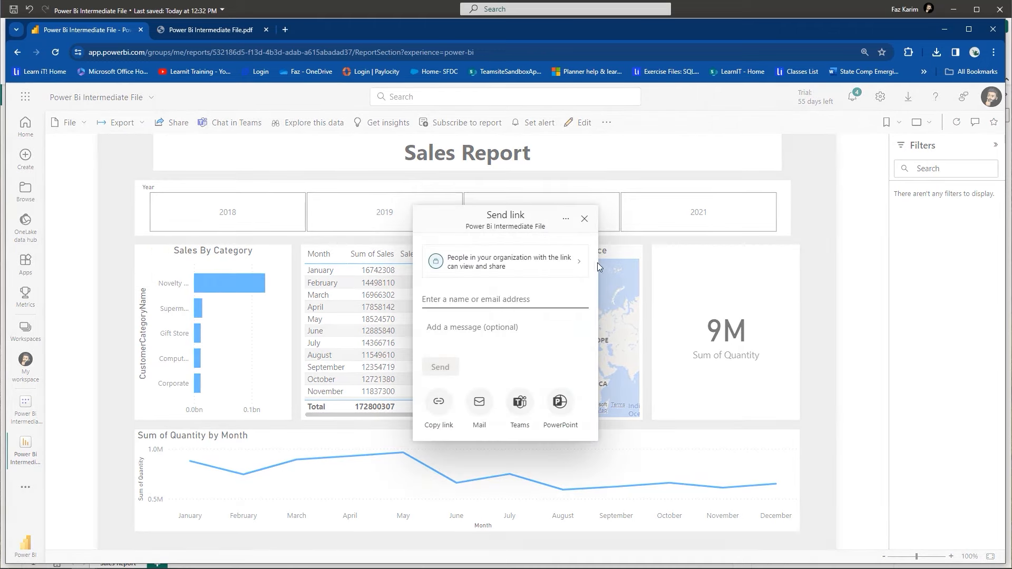
left_click(581, 263)
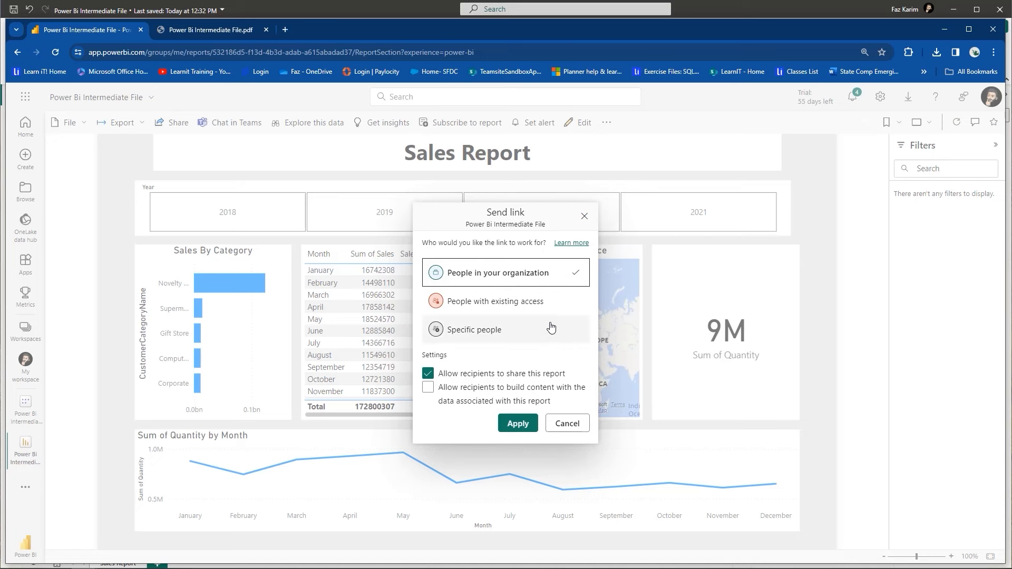
left_click(518, 423)
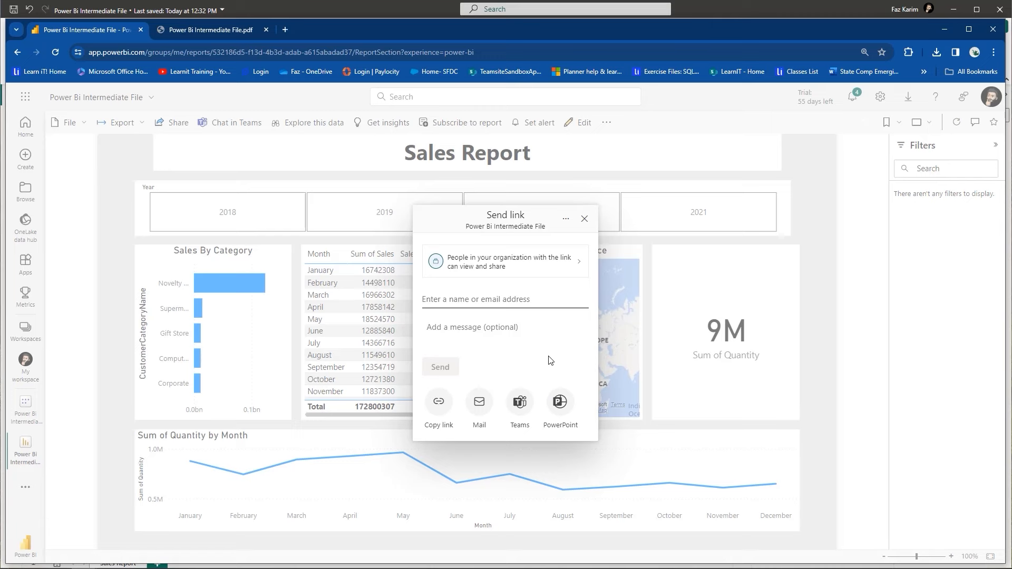
left_click(584, 218)
- Open the report's permission management page to examine its links, and return to the Sales Report
left_click(67, 123)
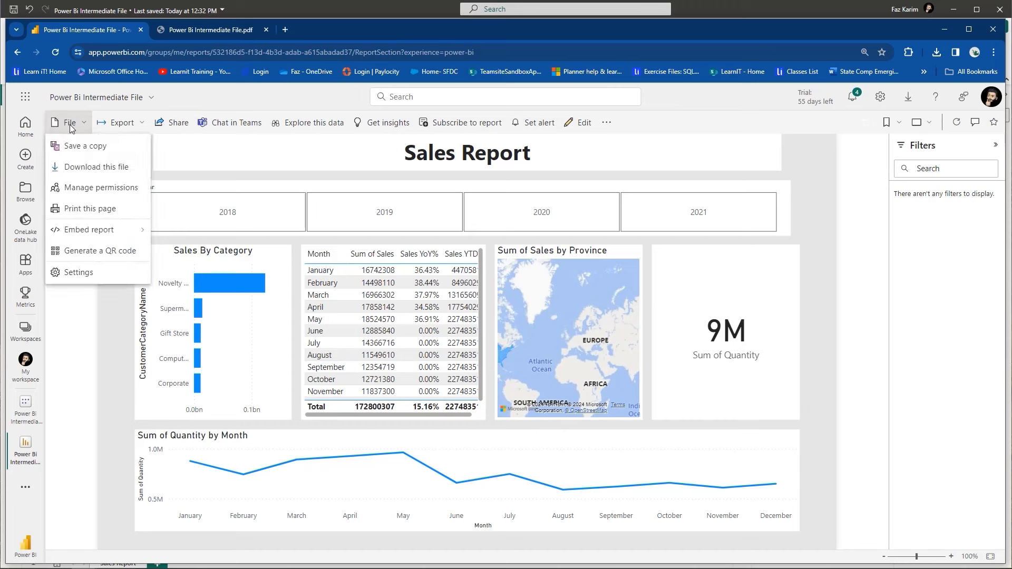
left_click(73, 197)
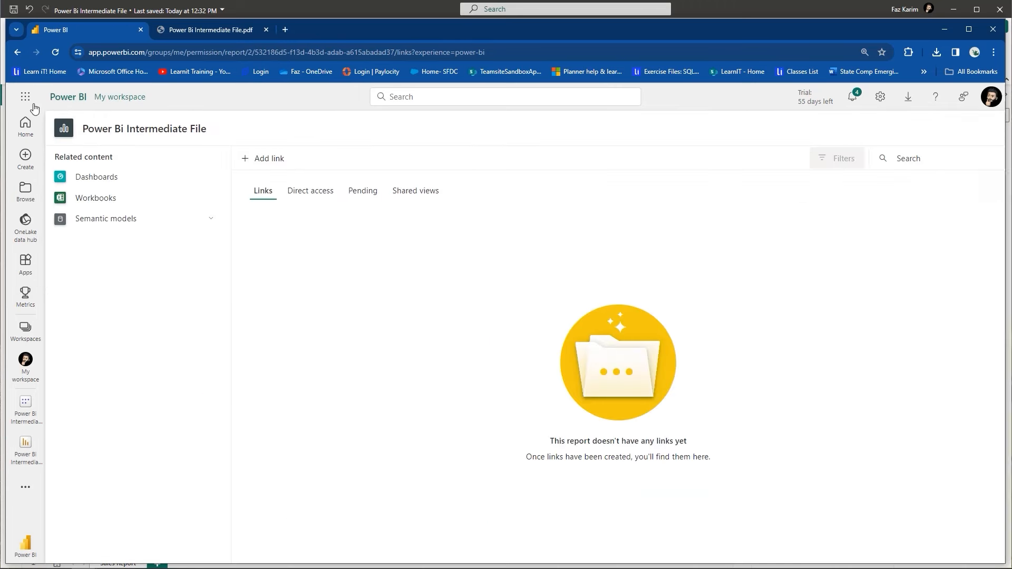
left_click(18, 53)
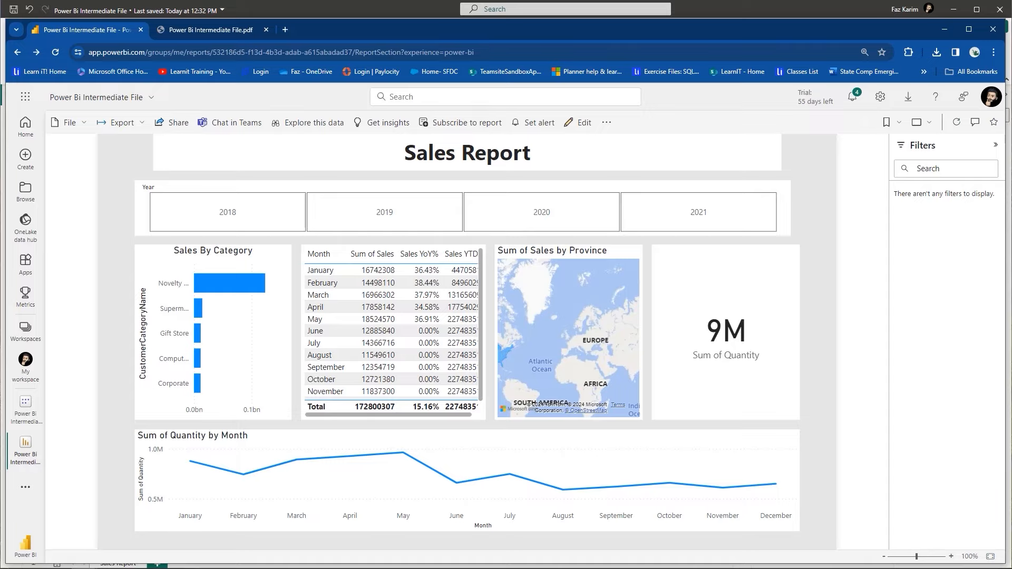
- Switch to the Microsoft-Power-BI-Storytelling presentation in PowerPoint and close it
key("alt+Tab")
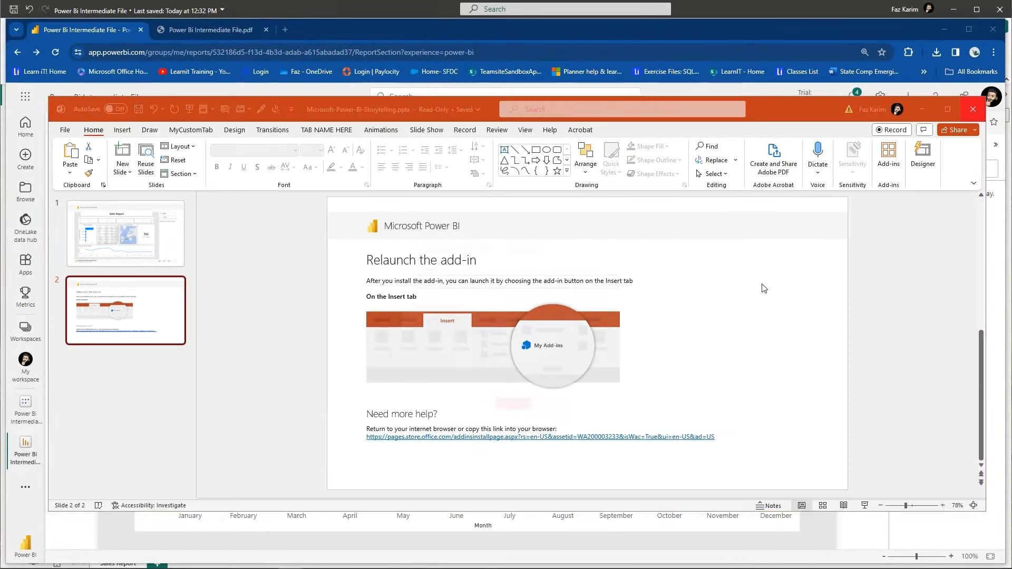
left_click(973, 109)
left_click(570, 412)
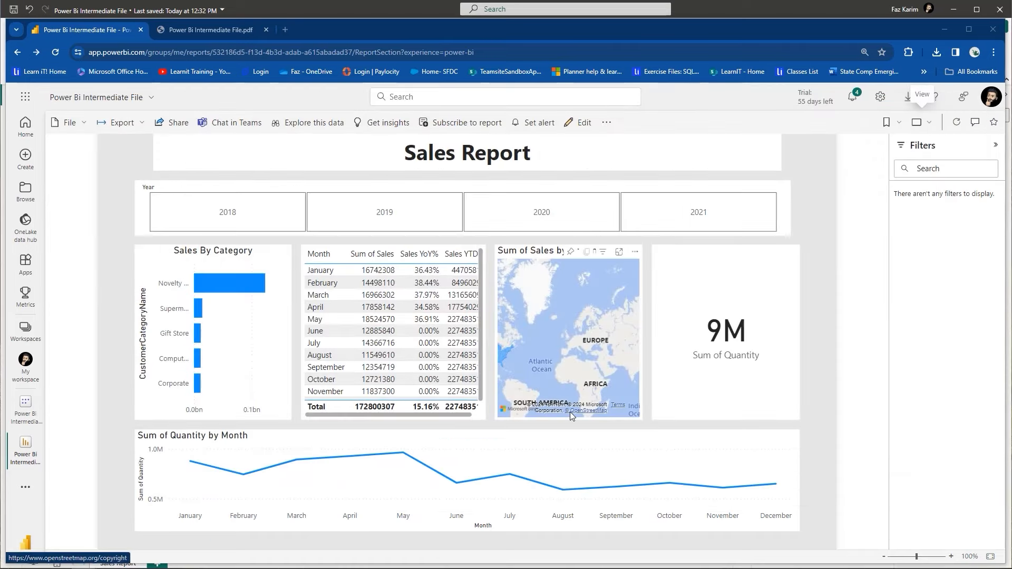
- Switch to PowerBi Intermediate.pptx, present the Topics slide full screen, and mark the first three topics with the red laser pointer
key("alt+Tab")
key("alt+Tab")
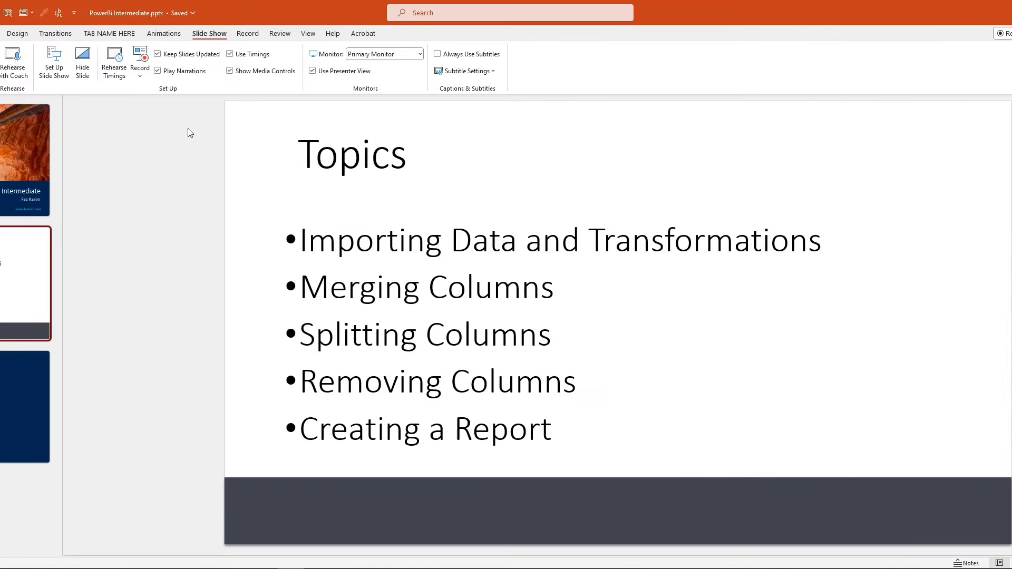
key("shift+F5")
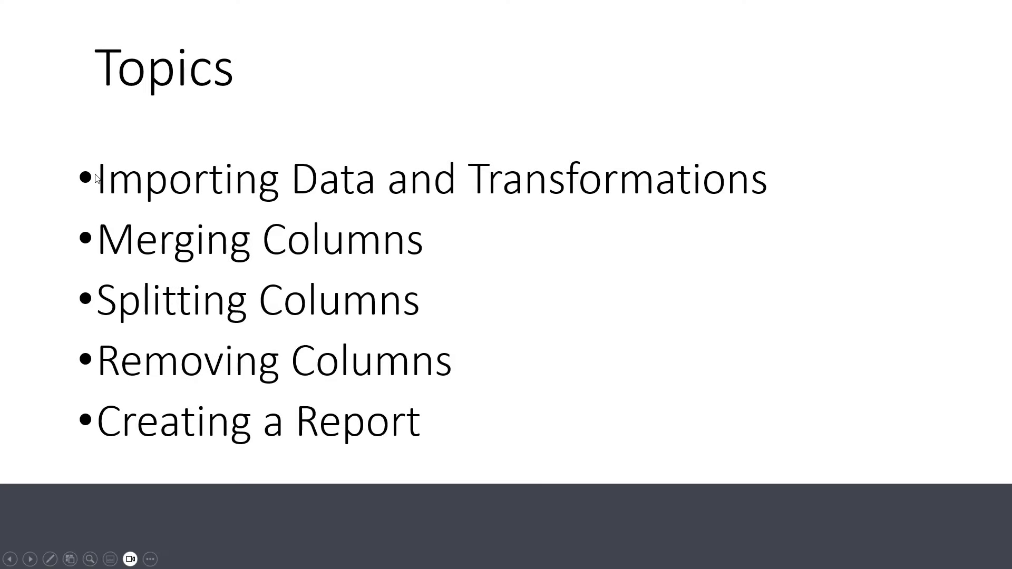
key("ctrl+l")
mouse_move(76, 288)
left_mouse_down()
mouse_move(71, 274)
mouse_move(61, 283)
left_mouse_up()
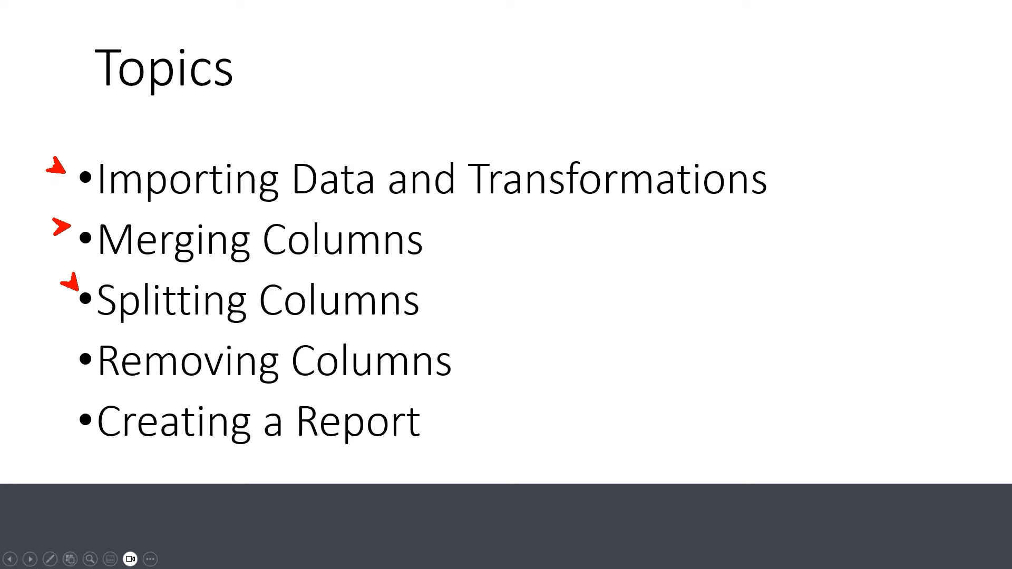
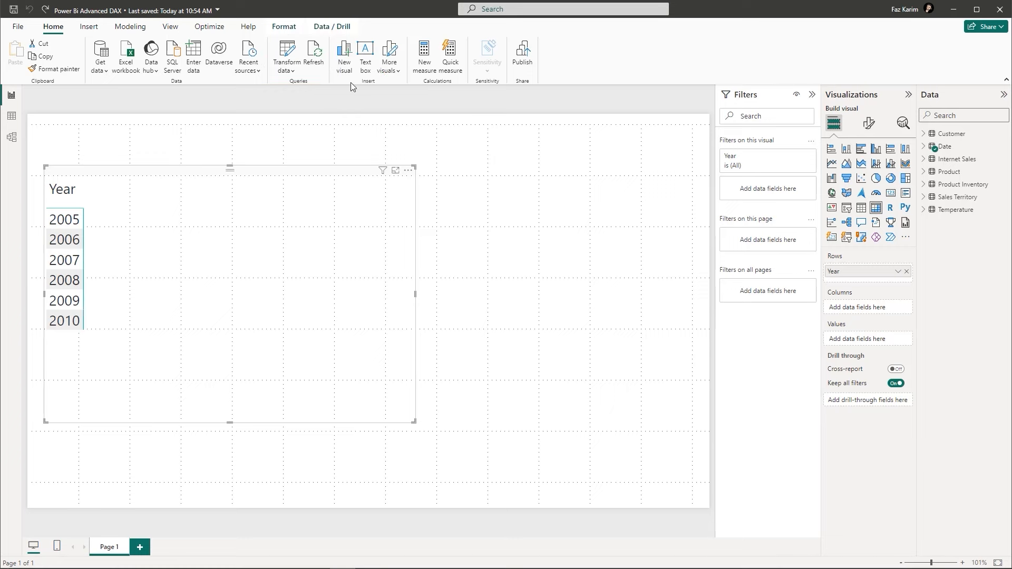
- In the Power Bi Advanced DAX file, select the Date table and the Customer table to look over the model's tables
left_click(947, 147)
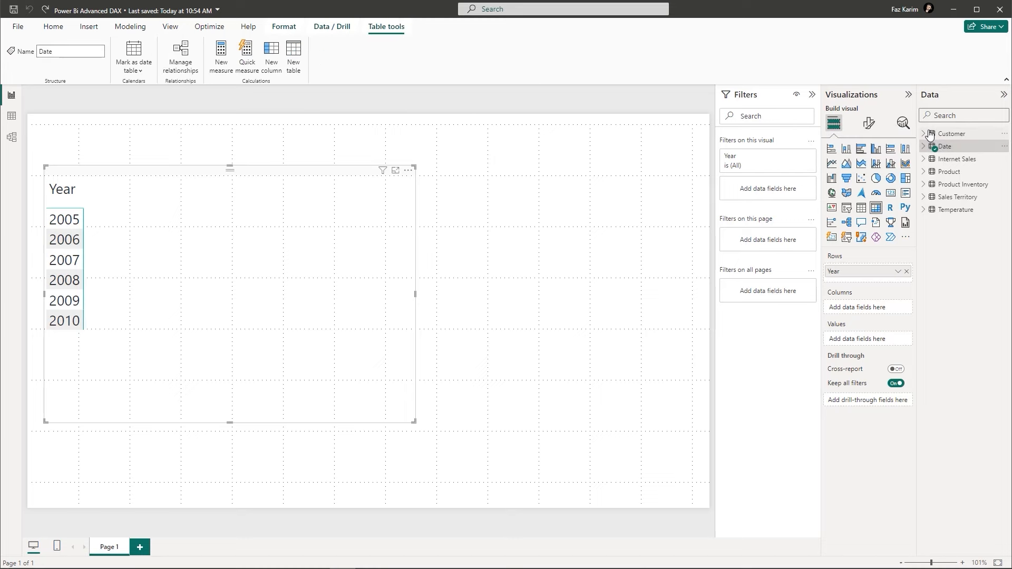
left_click(930, 134)
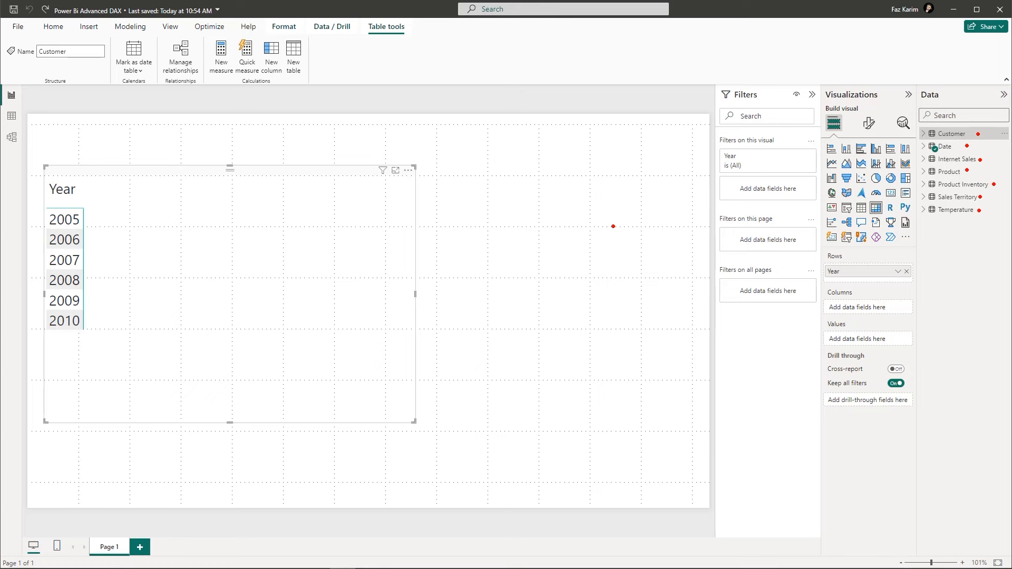
- Review the data in the Customer, Date, Internet Sales, Product, Product Inventory, Sales Territory and Temperature tables
left_click(12, 117)
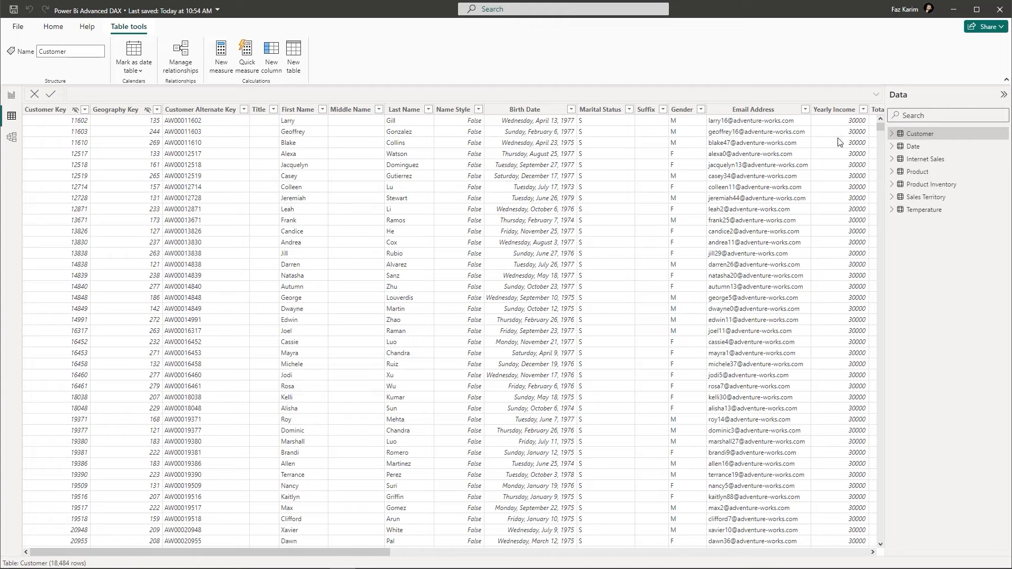
left_click(912, 146)
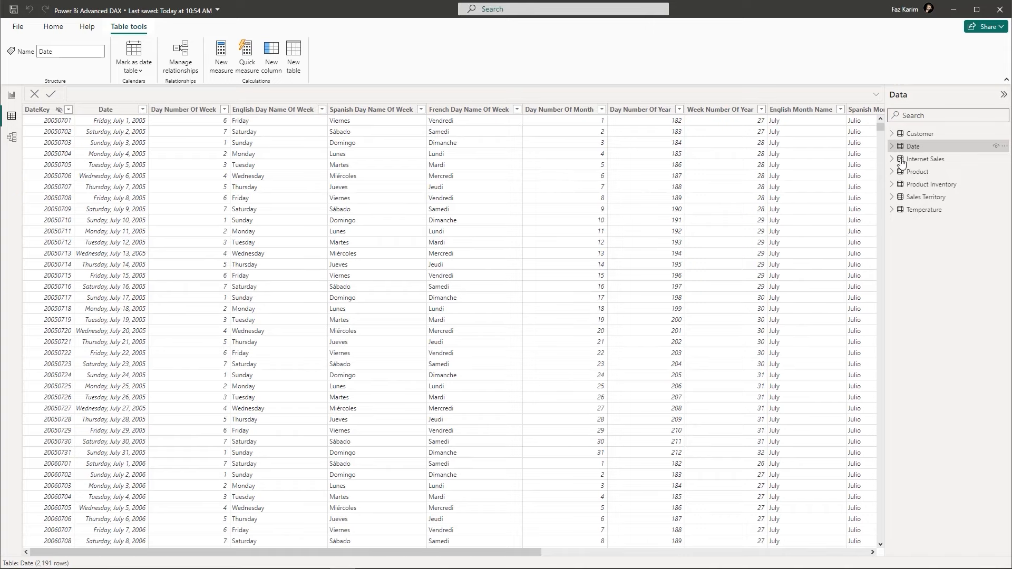
left_click(923, 160)
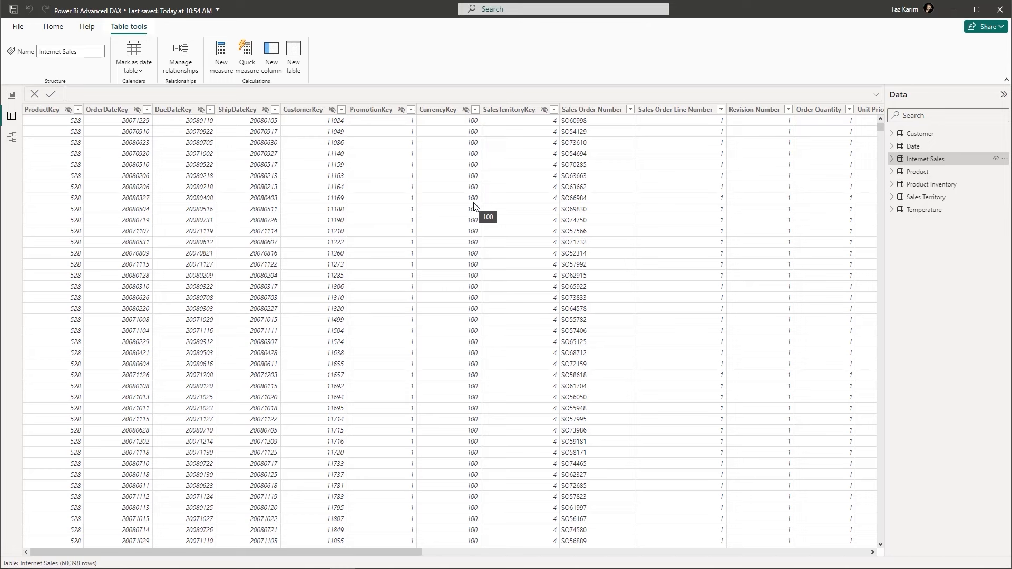
left_click(504, 115)
left_click(915, 172)
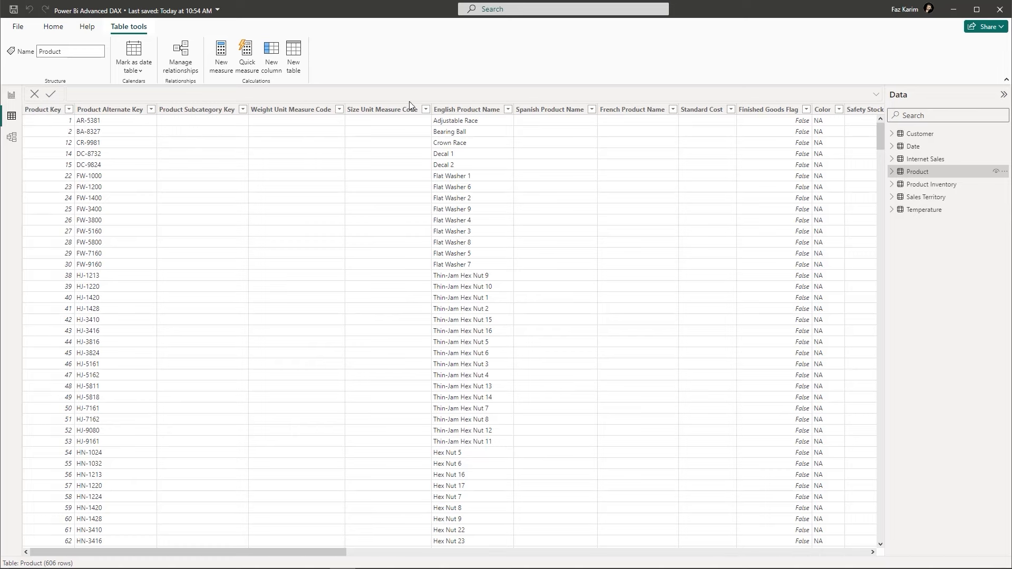
left_click(914, 185)
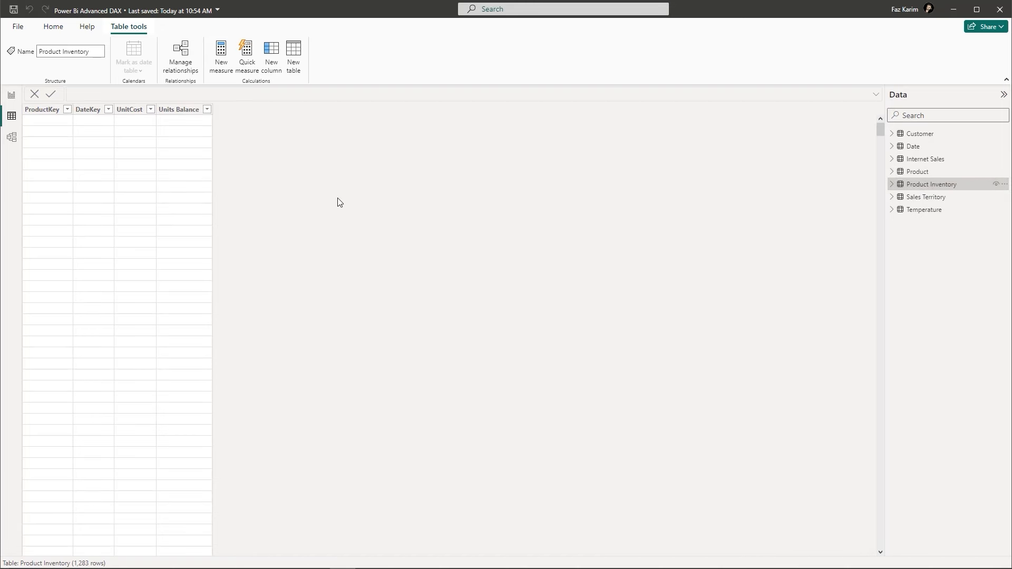
left_click(920, 197)
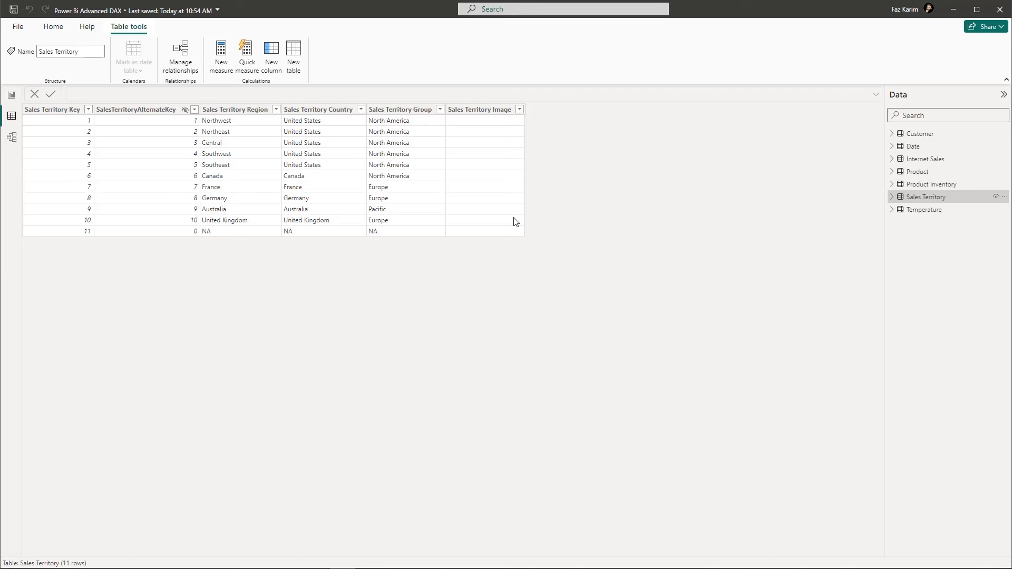
left_click(337, 112)
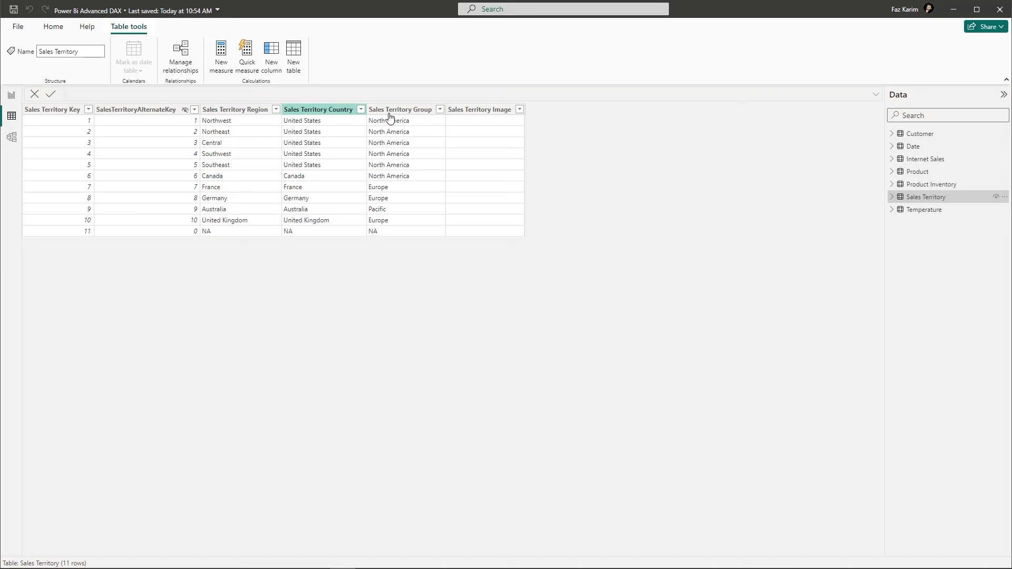
left_click(927, 211)
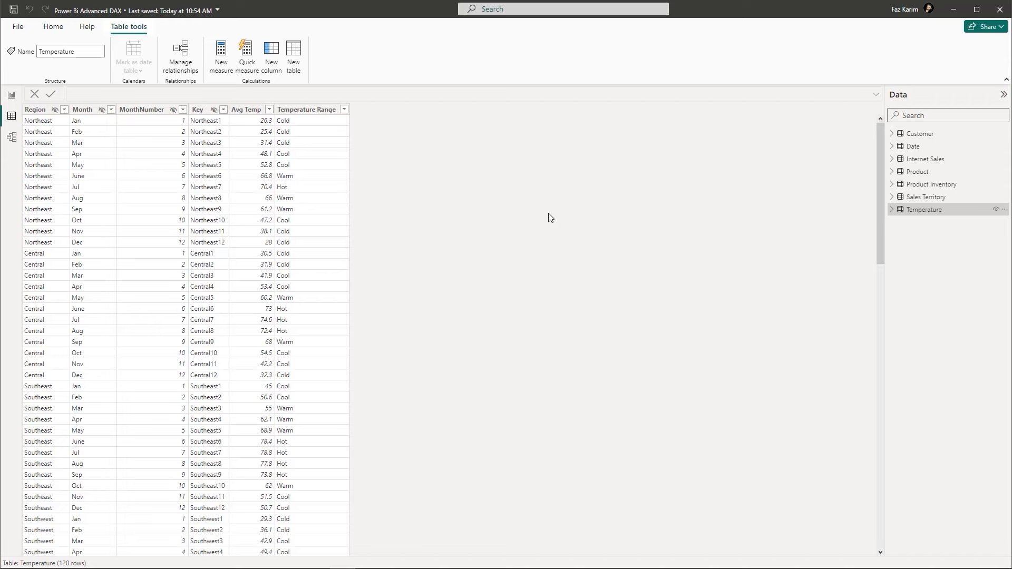
- Open the model diagram and collapse the Properties and Data panes to widen the canvas
left_click(12, 138)
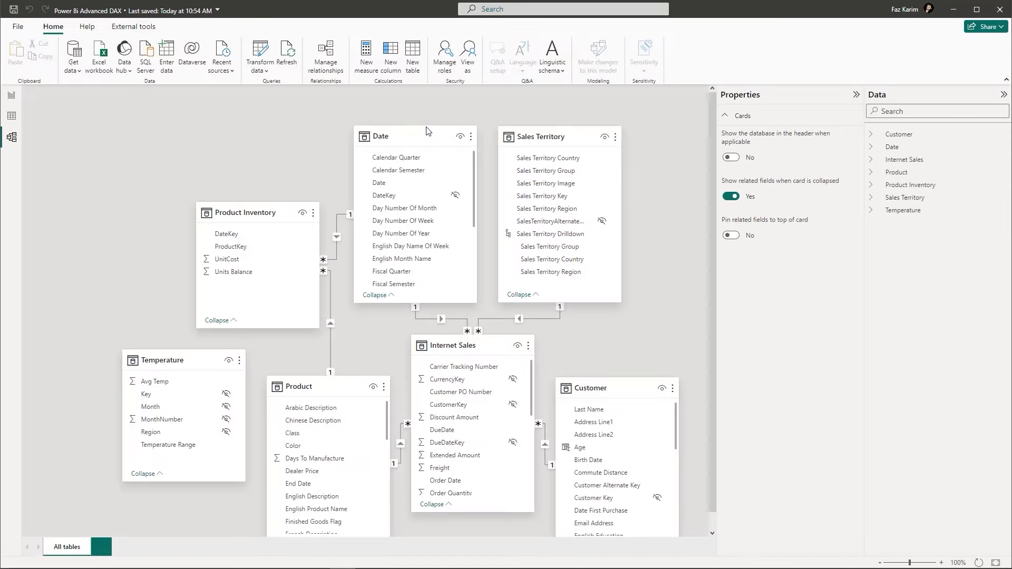
mouse_move(420, 129)
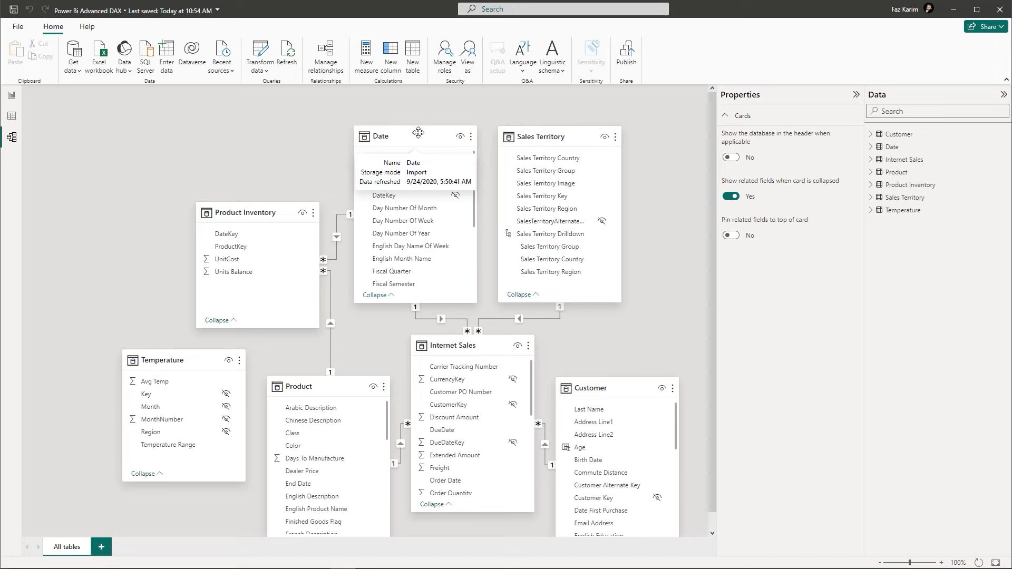
scroll(481, 131, "down", 1)
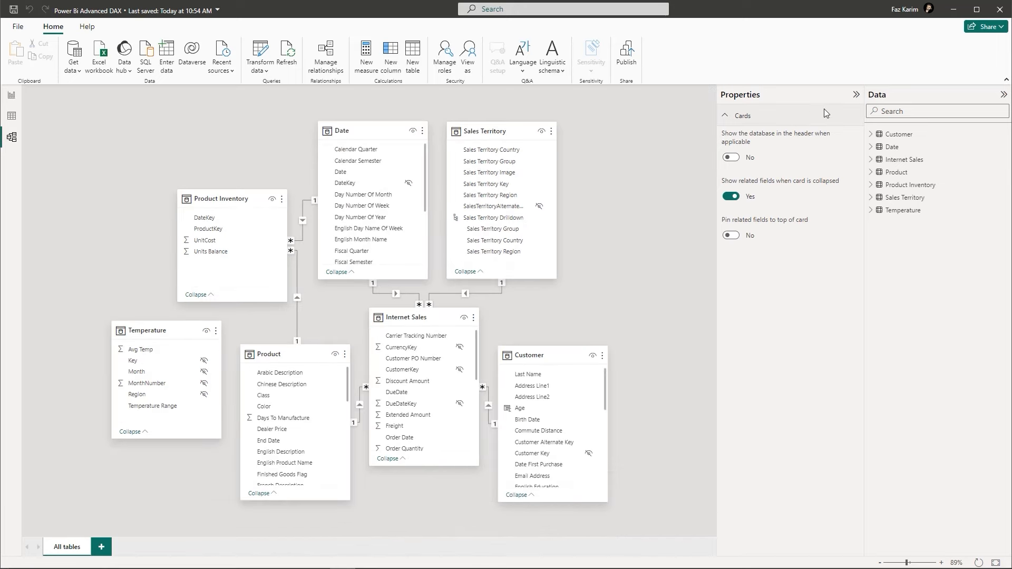
left_click(857, 96)
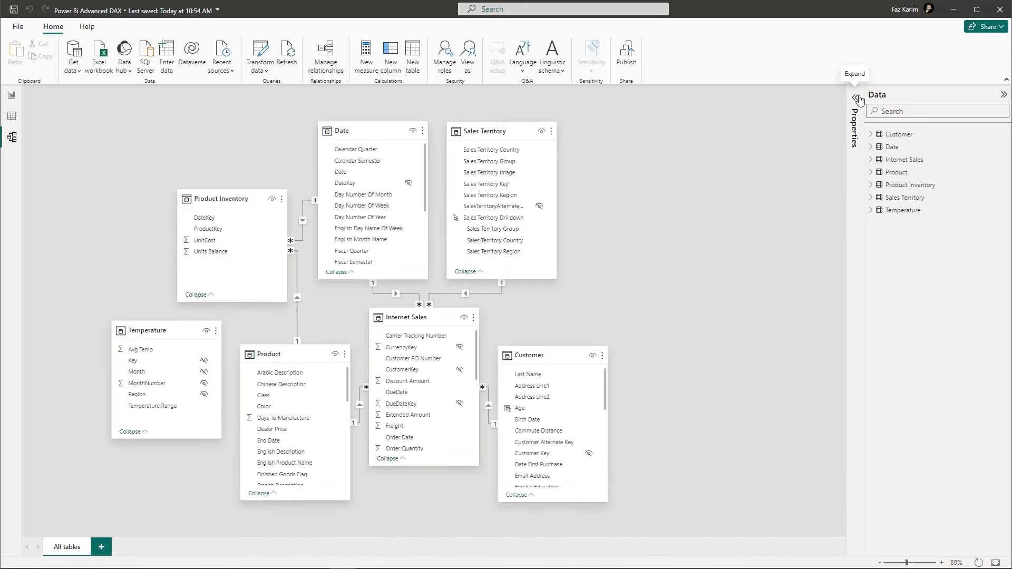
left_click(1002, 97)
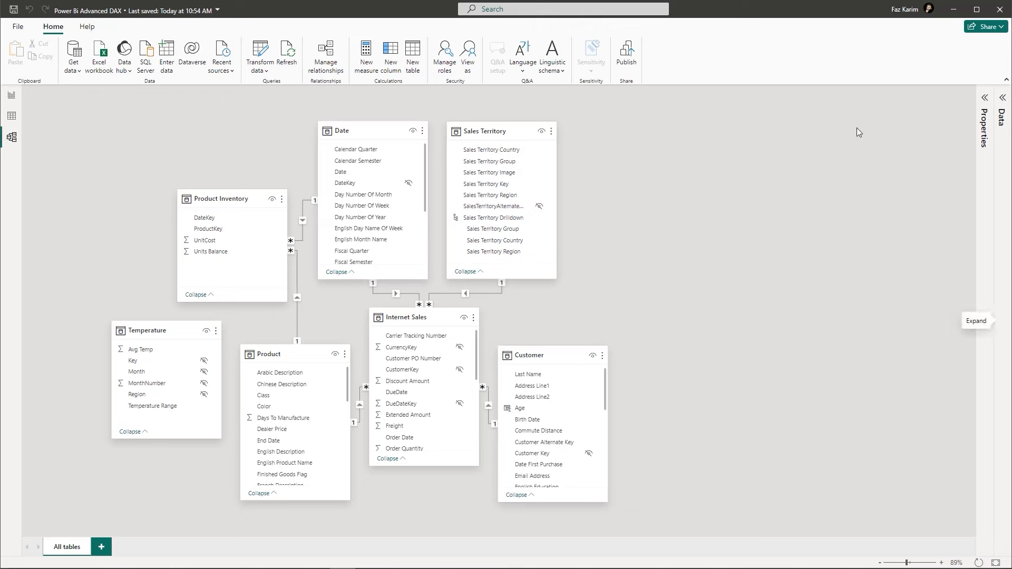
- Move the Sales Territory and Customer cards to the diagram's far right, centre Internet Sales, and stretch it upward to show all fields
left_click_drag(537, 131, 893, 133)
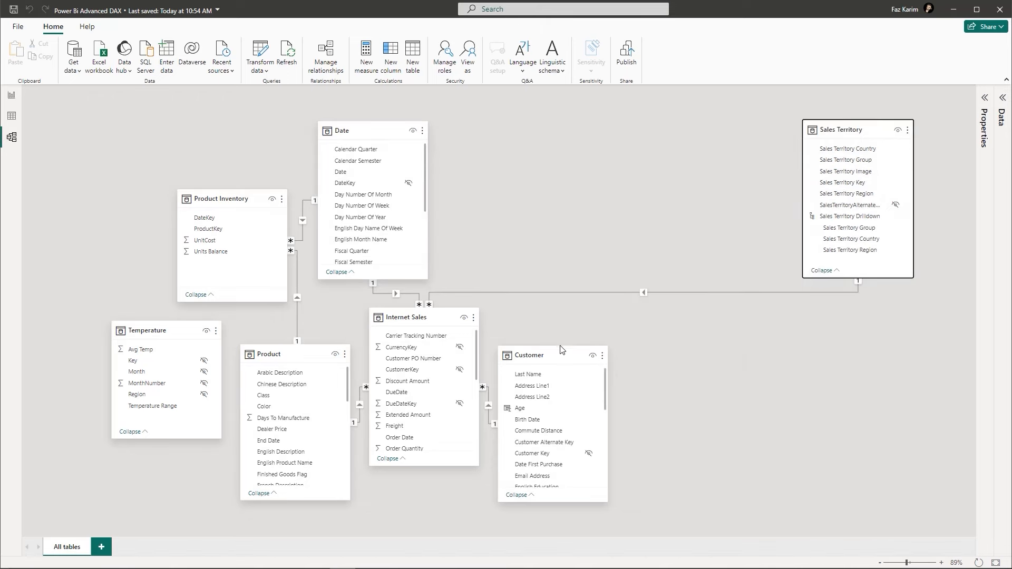
left_click_drag(558, 365, 884, 343)
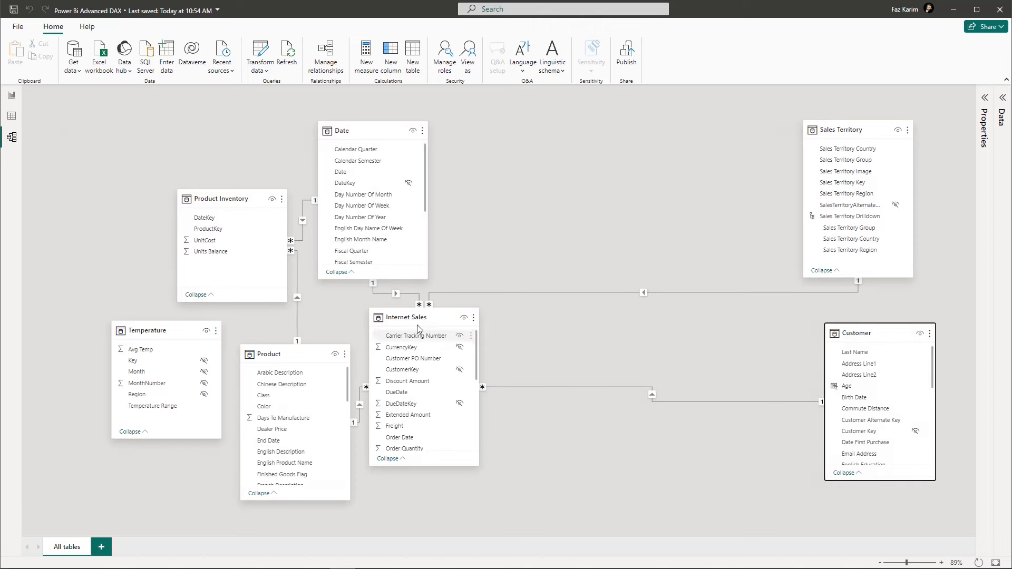
left_click_drag(418, 328, 529, 322)
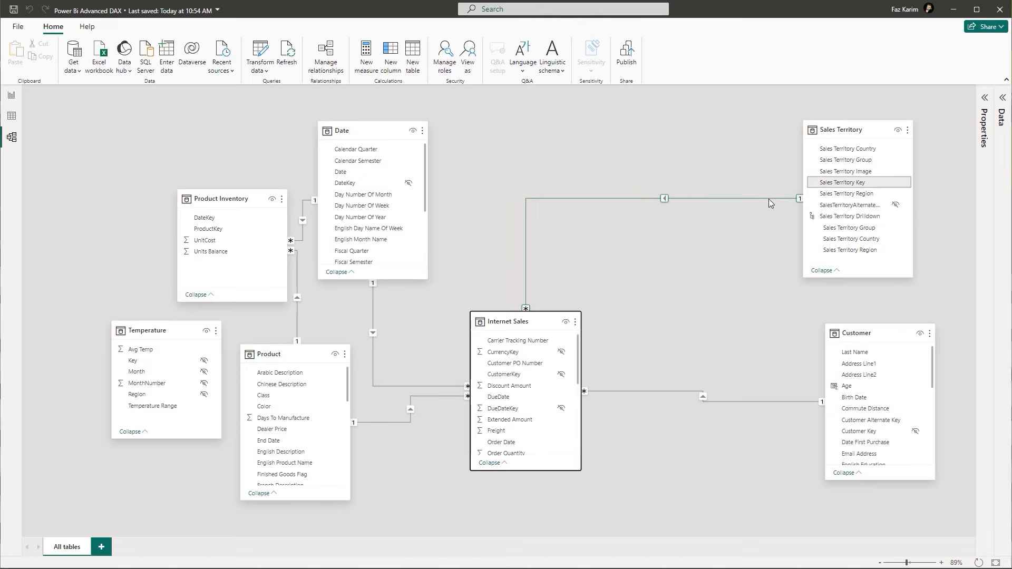
left_click_drag(542, 311, 535, 119)
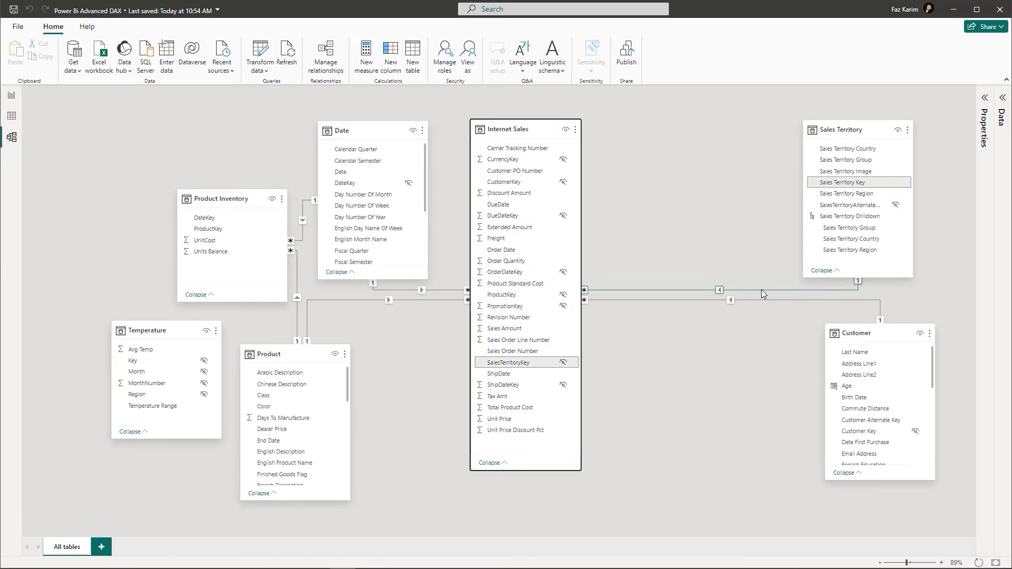
- Examine the key fields that relate Internet Sales to the Sales Territory and Customer tables
mouse_move(804, 173)
left_mouse_down()
mouse_move(846, 189)
mouse_move(913, 188)
left_mouse_up()
left_click_drag(456, 351, 590, 370)
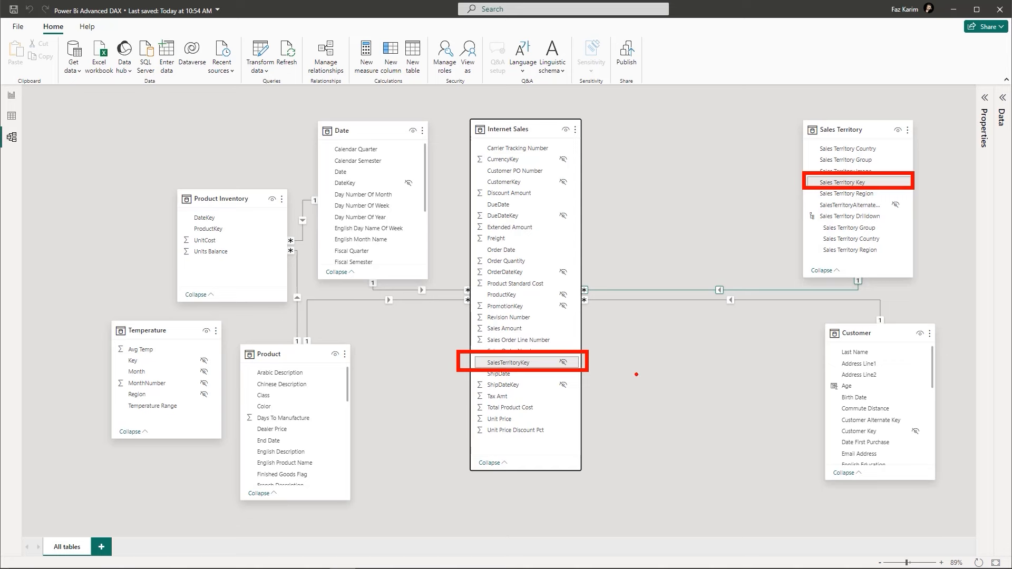
key("Escape")
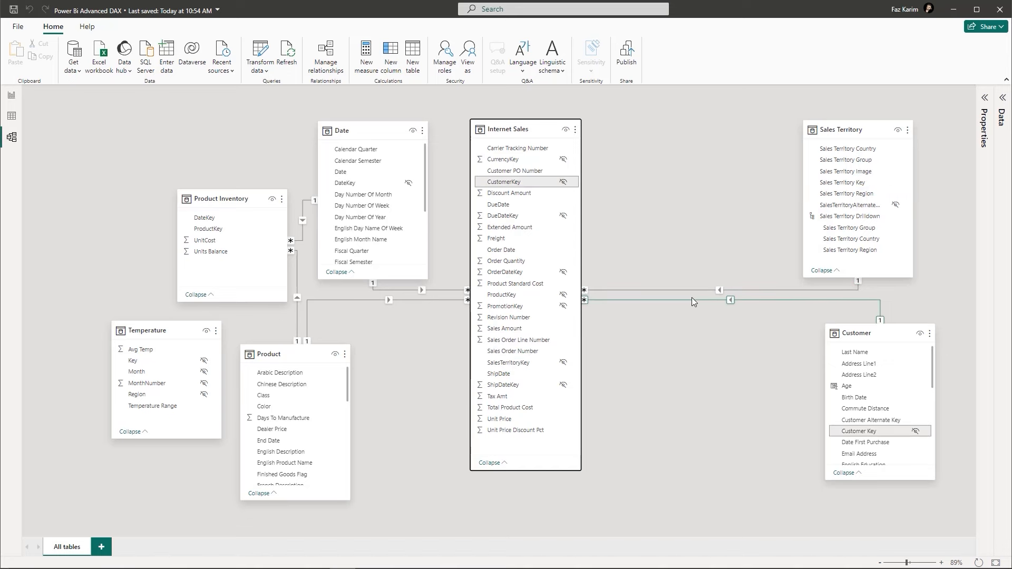
left_click_drag(826, 423, 889, 441)
left_click_drag(475, 172, 528, 192)
key("Escape")
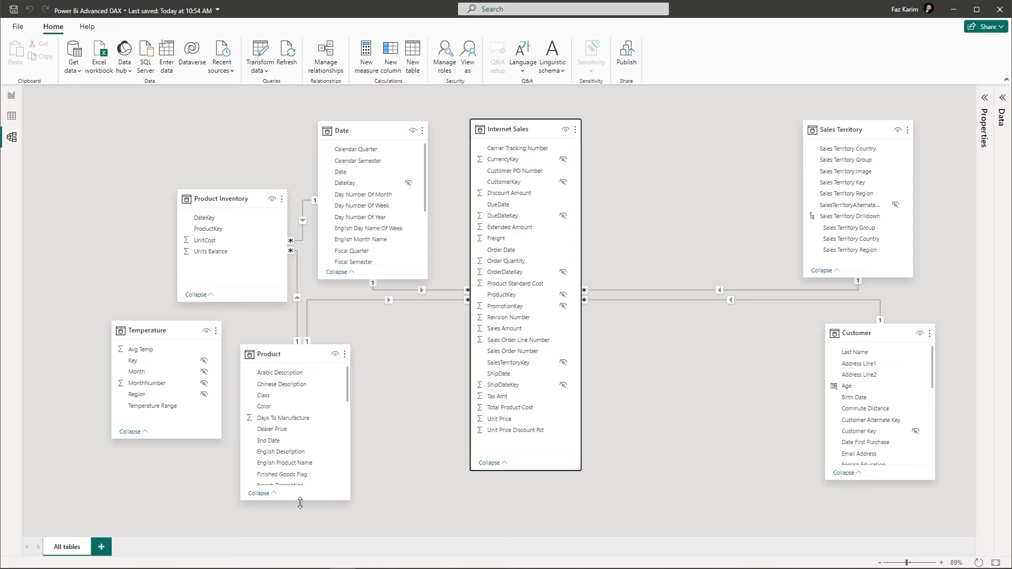
- Lengthen the Product card, shift it upward, and move Product Inventory to the diagram's upper-left corner
left_click_drag(302, 506, 298, 548)
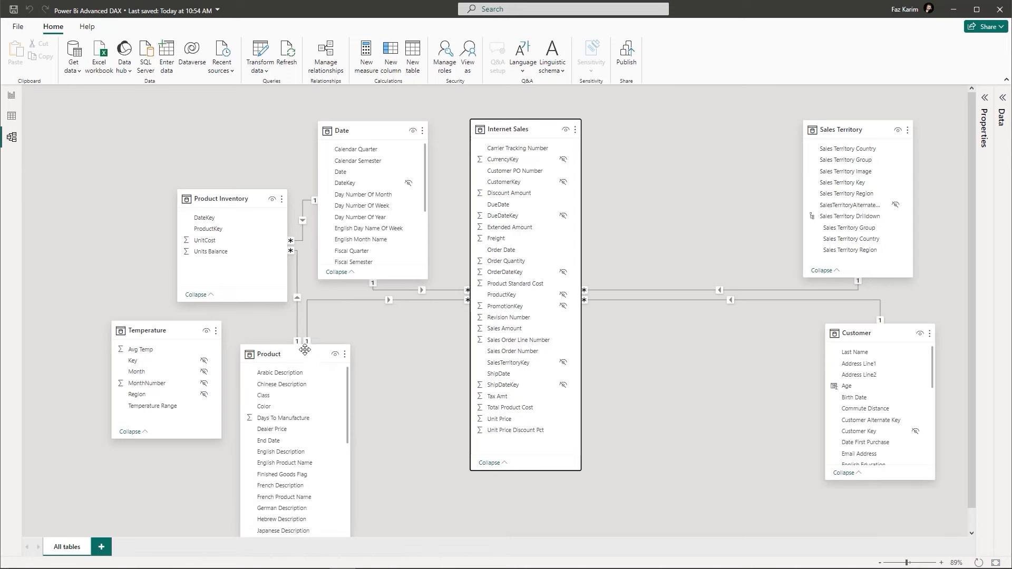
left_click_drag(297, 344, 297, 316)
left_click_drag(226, 196, 136, 146)
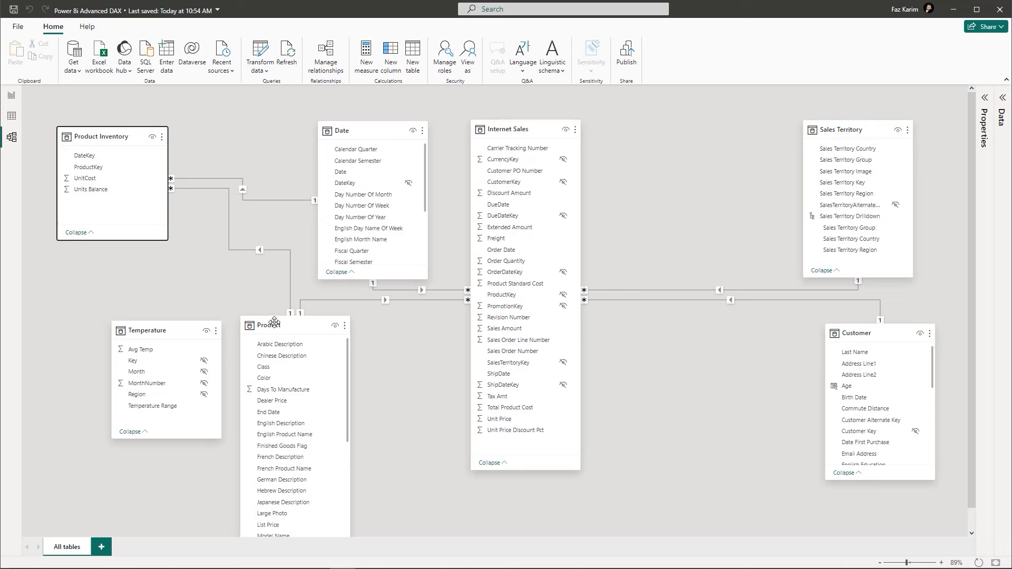
left_click_drag(272, 316, 273, 284)
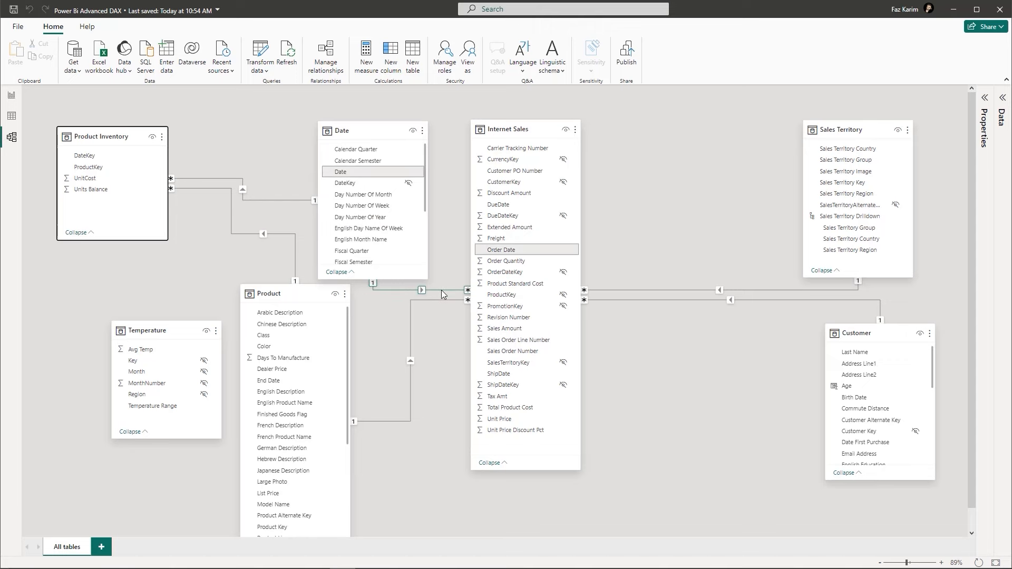
- Rearrange the diagram with Temperature below Product Inventory, Internet Sales further right, Date between Product Inventory and Internet Sales, and Product slightly lower
left_click(157, 328)
left_click_drag(157, 327, 111, 303)
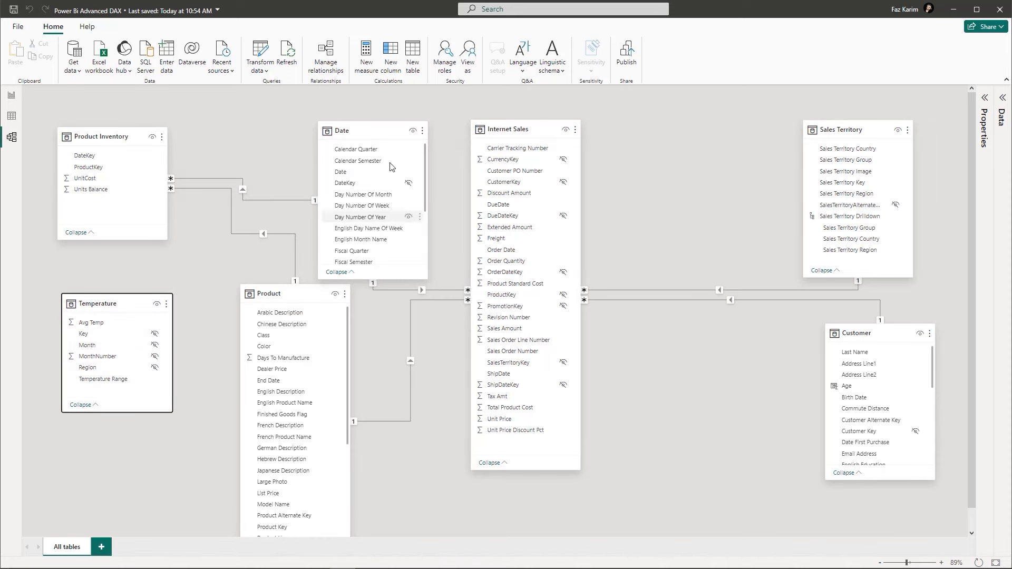
left_click_drag(400, 131, 367, 130)
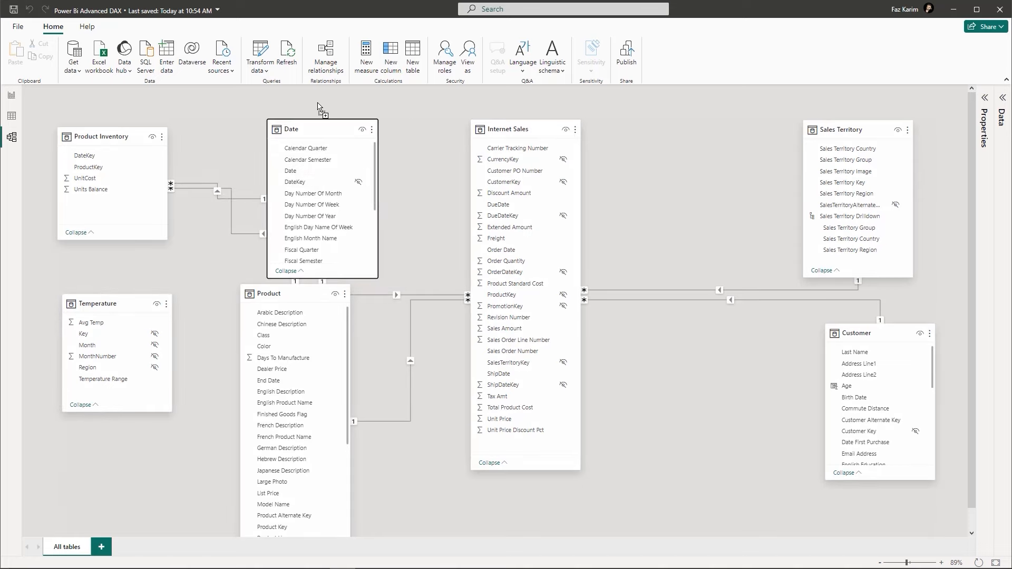
left_click_drag(528, 135, 642, 179)
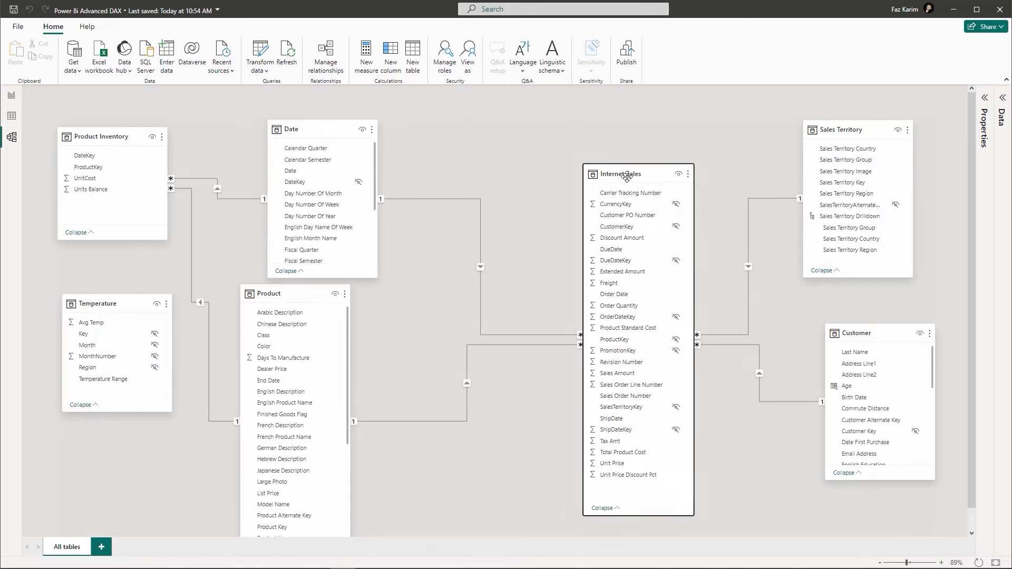
left_click(344, 126)
left_click_drag(344, 127, 478, 127)
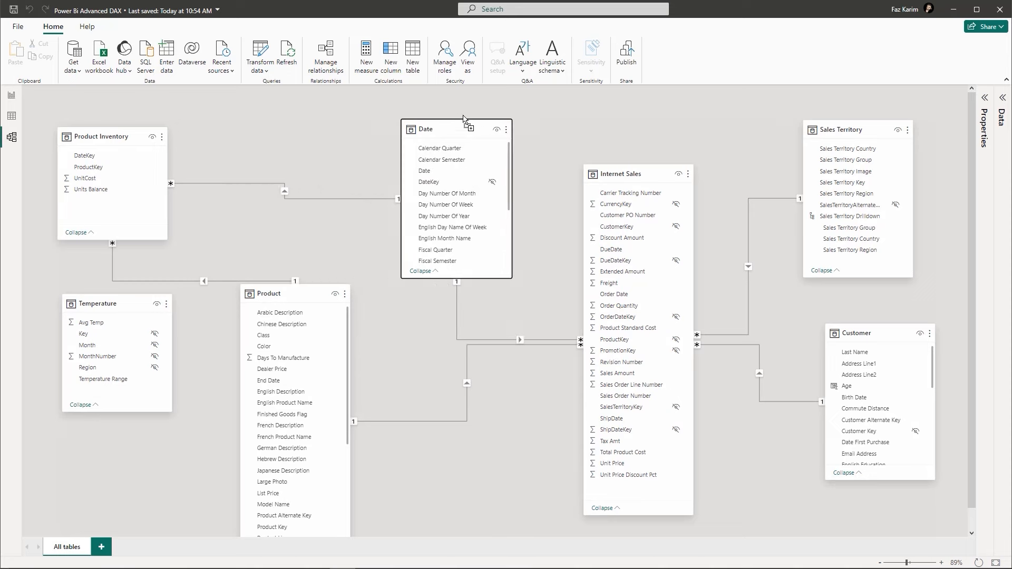
left_click_drag(284, 293, 292, 331)
left_click_drag(125, 310, 120, 328)
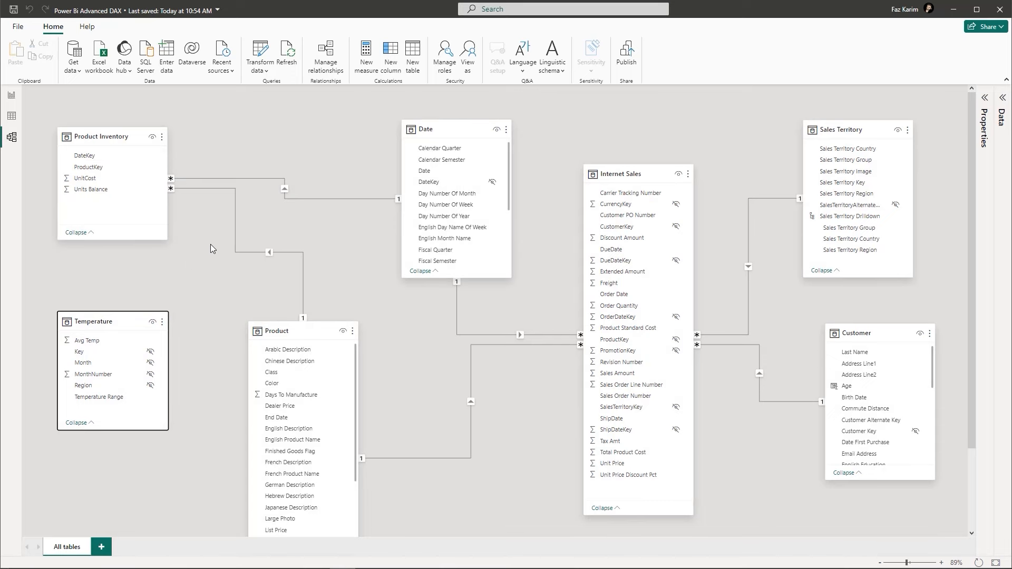
left_click(12, 96)
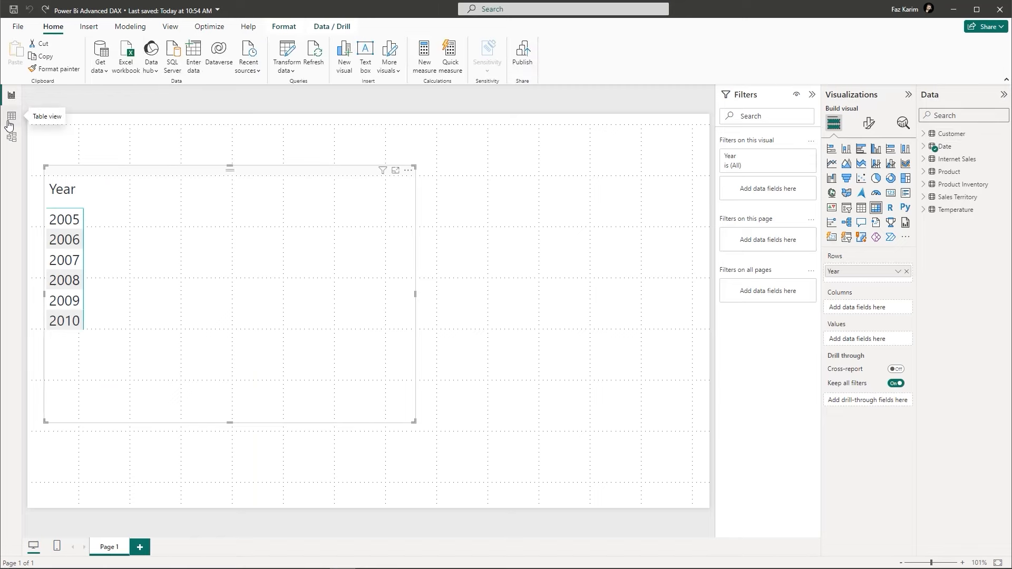
left_click(9, 123)
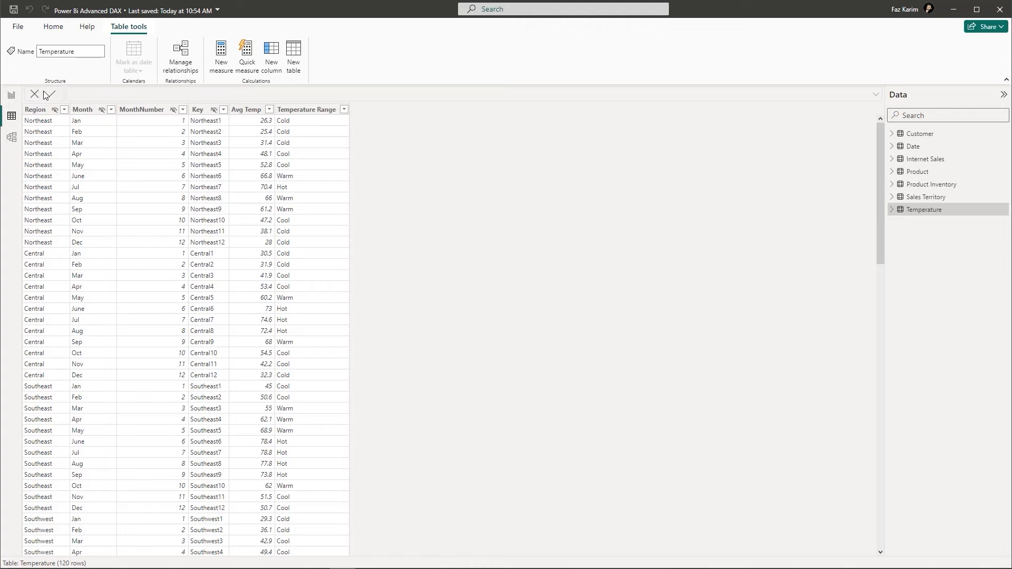
left_click(11, 96)
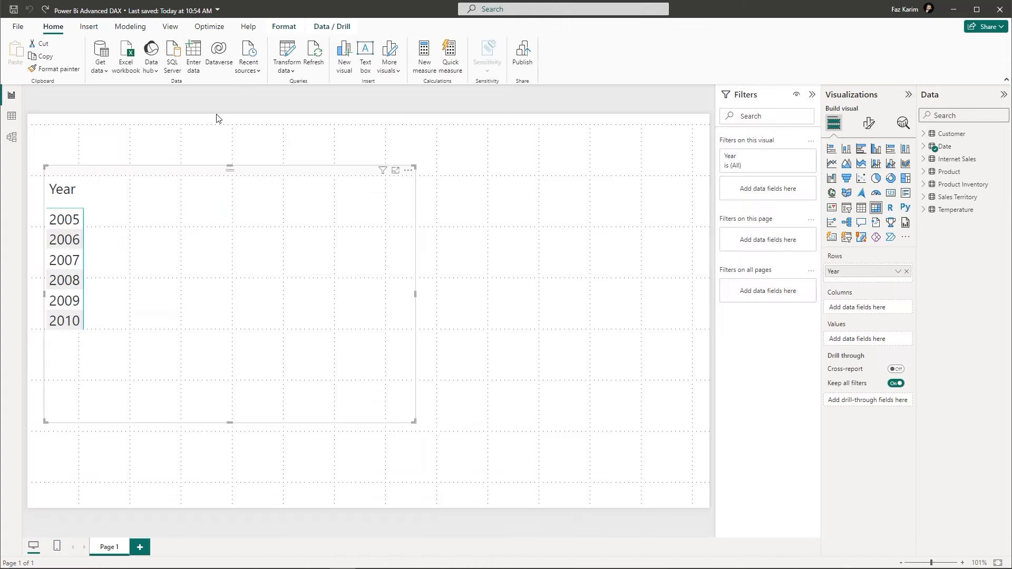
- Add a calculated column to the Customer table and begin its formula with "Full Name ="
left_click(13, 117)
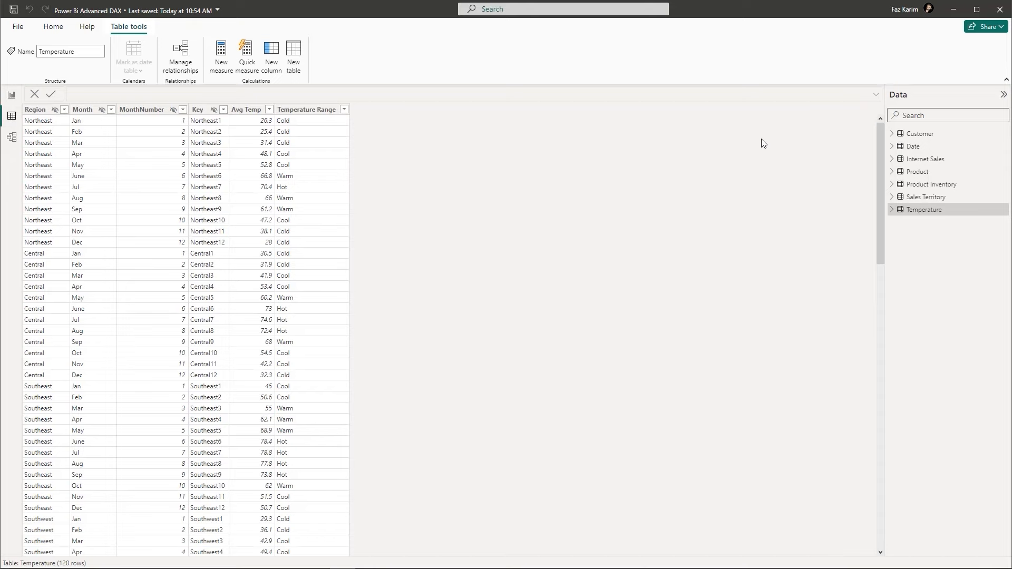
left_click(917, 134)
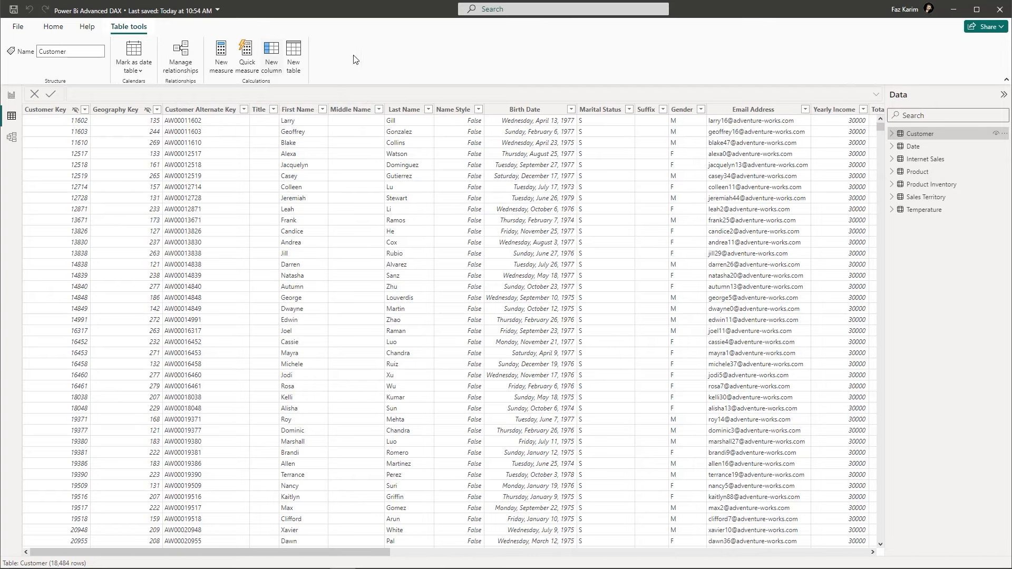
left_click(271, 55)
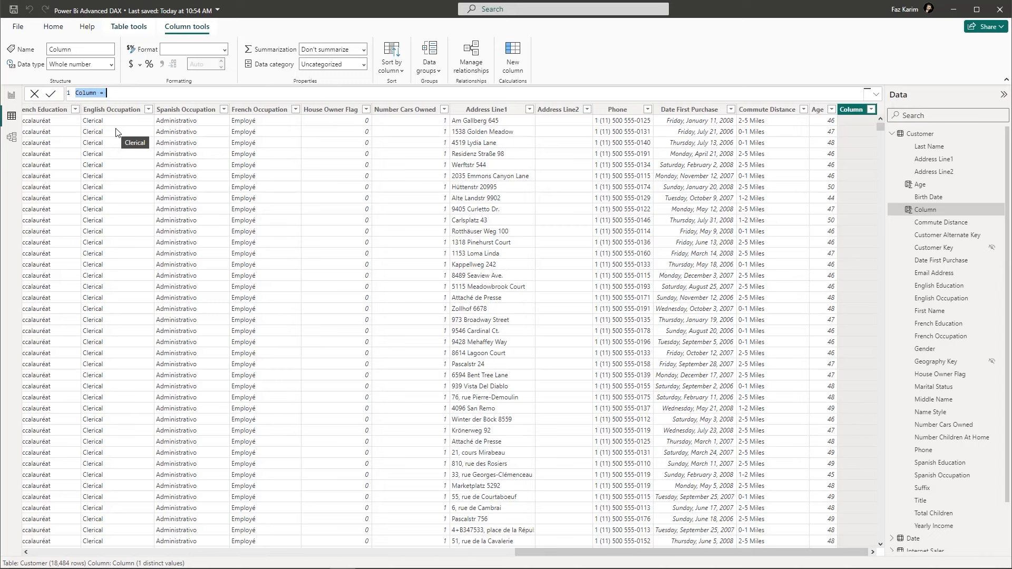
type("Full Name =")
- Switch to the browser's CONCATENATE DAX reference page and examine its description and syntax, highlighting the sentence that says what the function does
left_click_drag(497, 0, 681, 111)
scroll(541, 271, "up", 8)
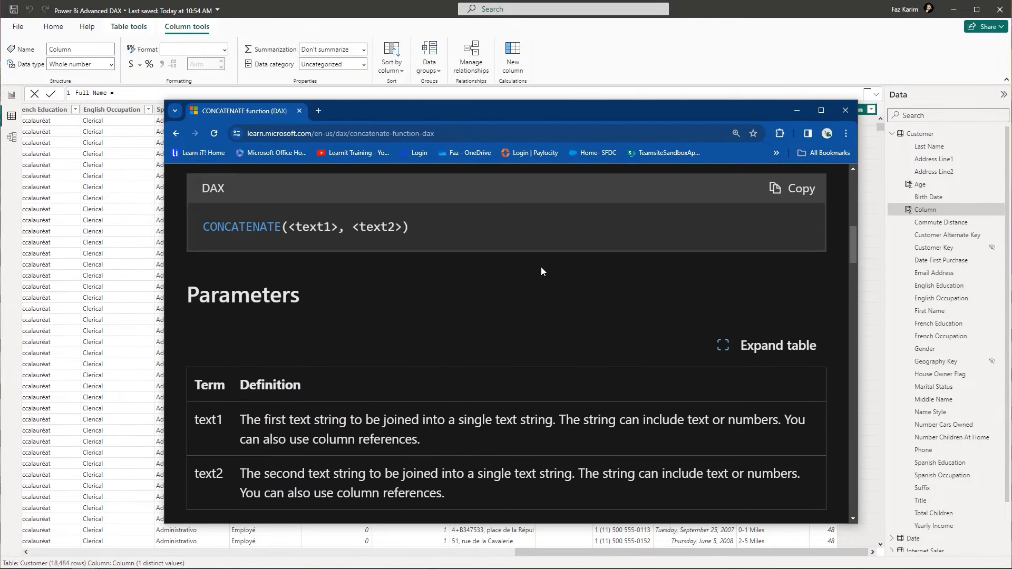
scroll(541, 270, "up", 7)
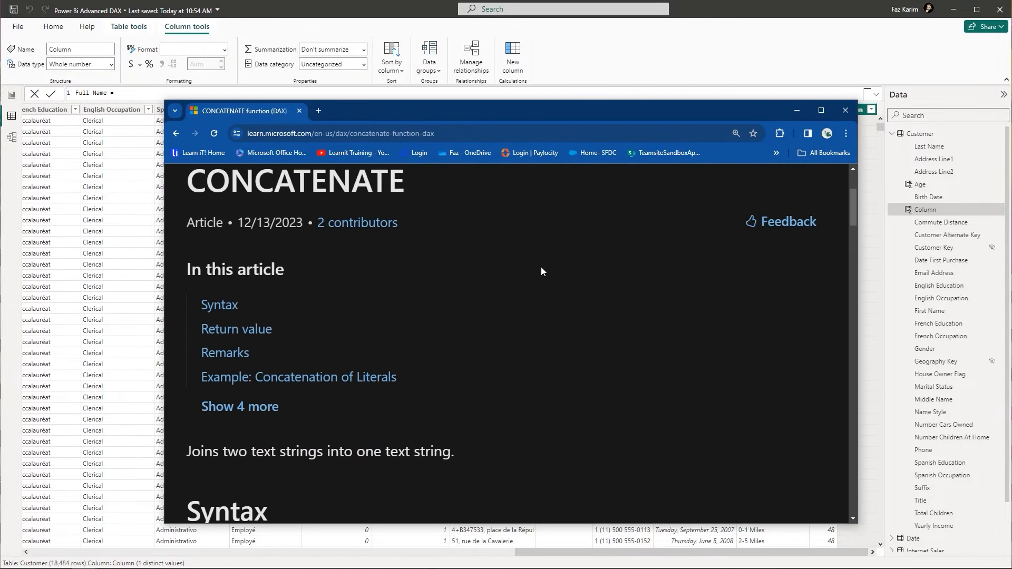
scroll(540, 271, "down", 2)
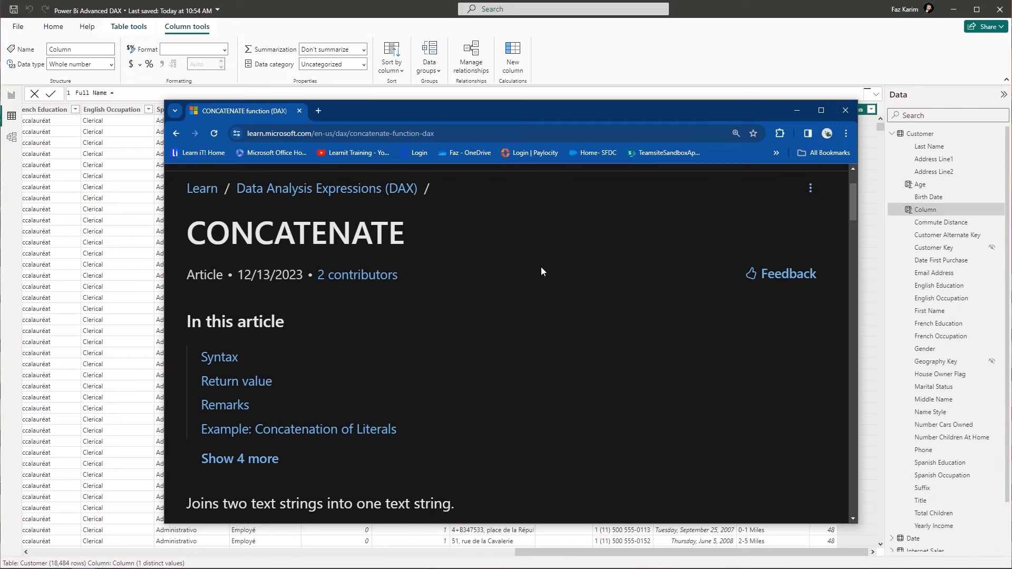
scroll(541, 268, "down", 4)
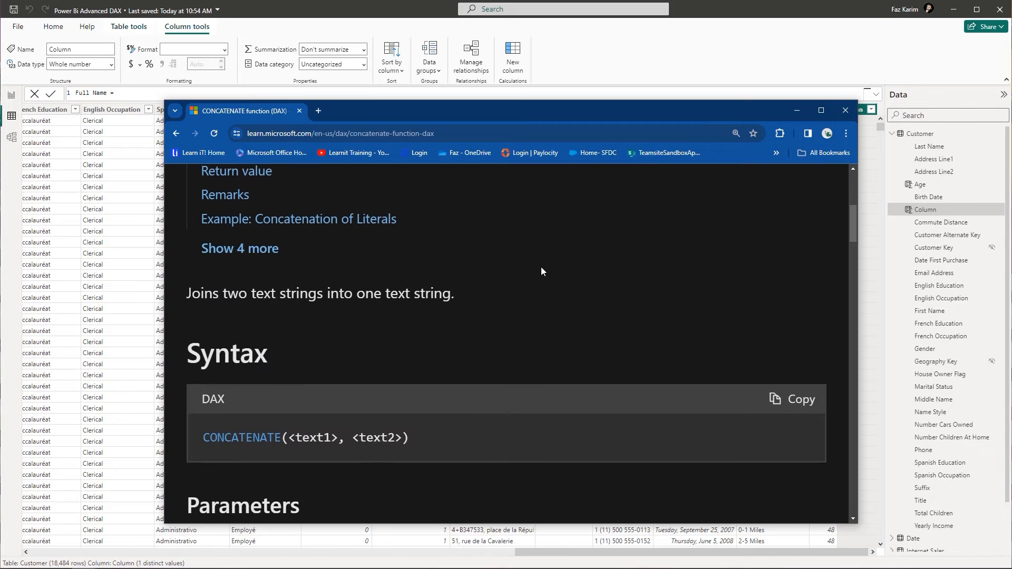
scroll(541, 271, "up", 1)
left_click_drag(454, 346, 186, 345)
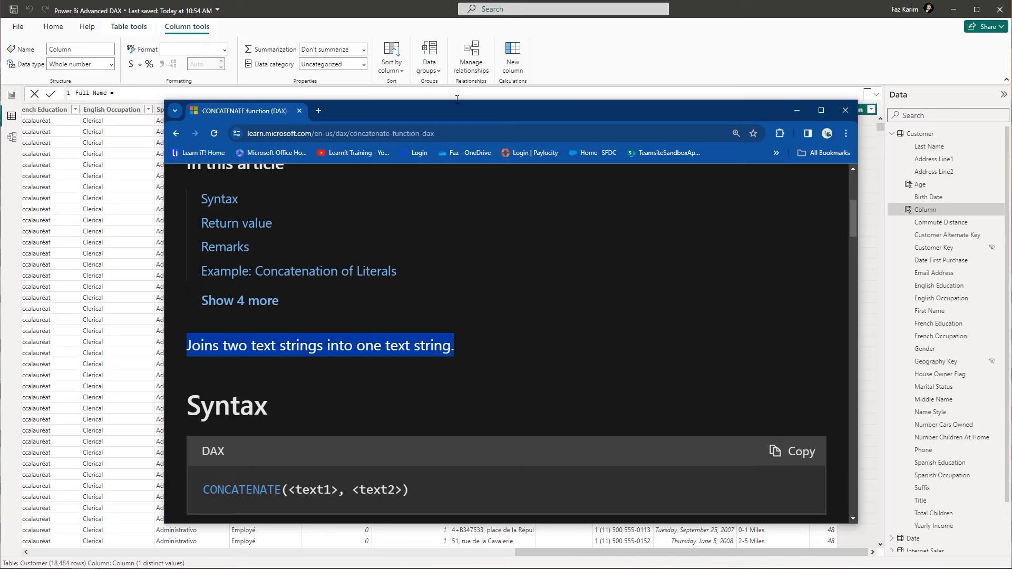
- Move the browser window up and widen it on both sides to span almost the whole screen
left_click_drag(456, 101, 456, 11)
left_click_drag(858, 256, 985, 258)
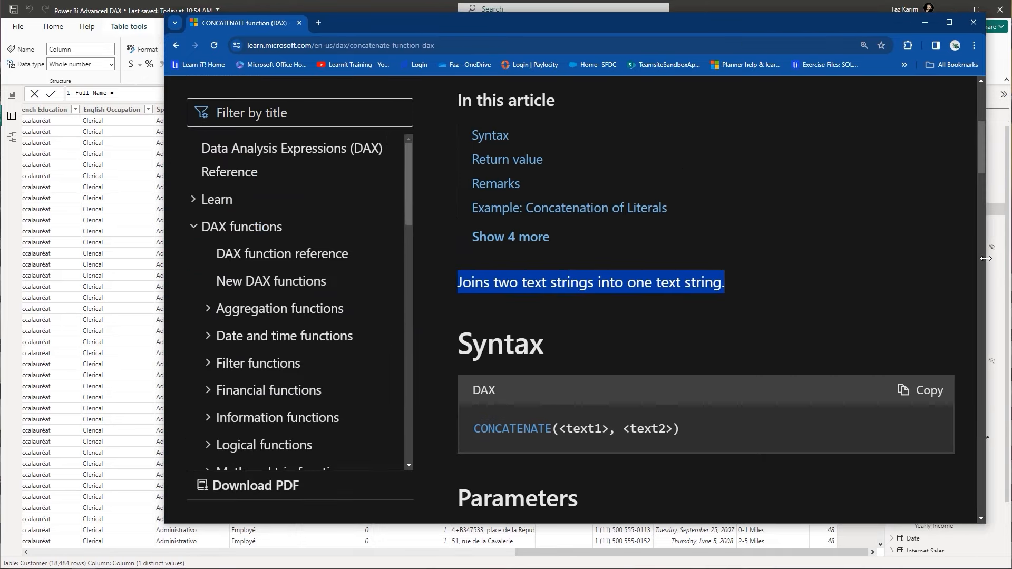
left_click_drag(164, 285, 0, 281)
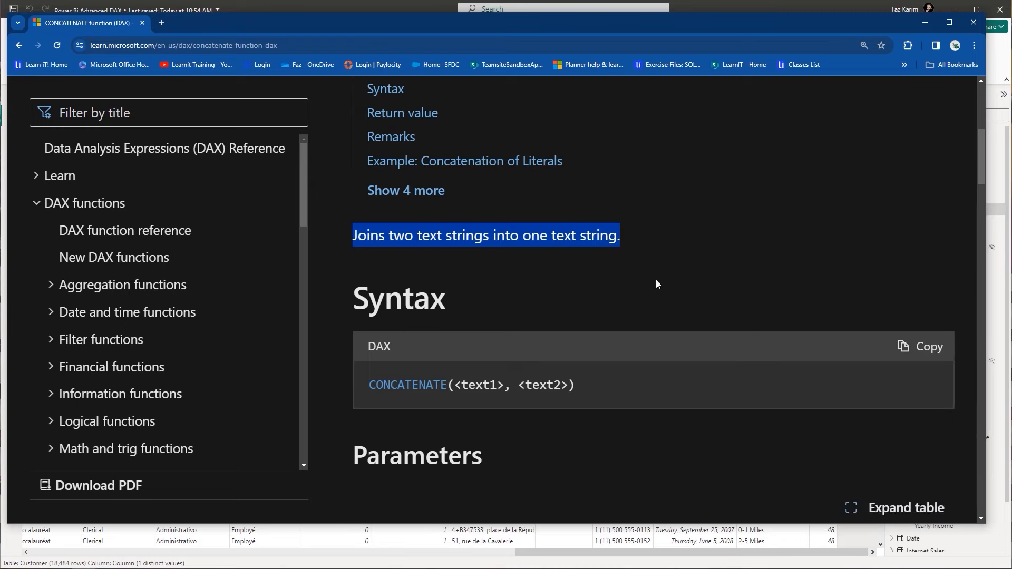
- Read the parameters, return value and remarks of the CONCATENATE function
scroll(656, 284, "down", 2)
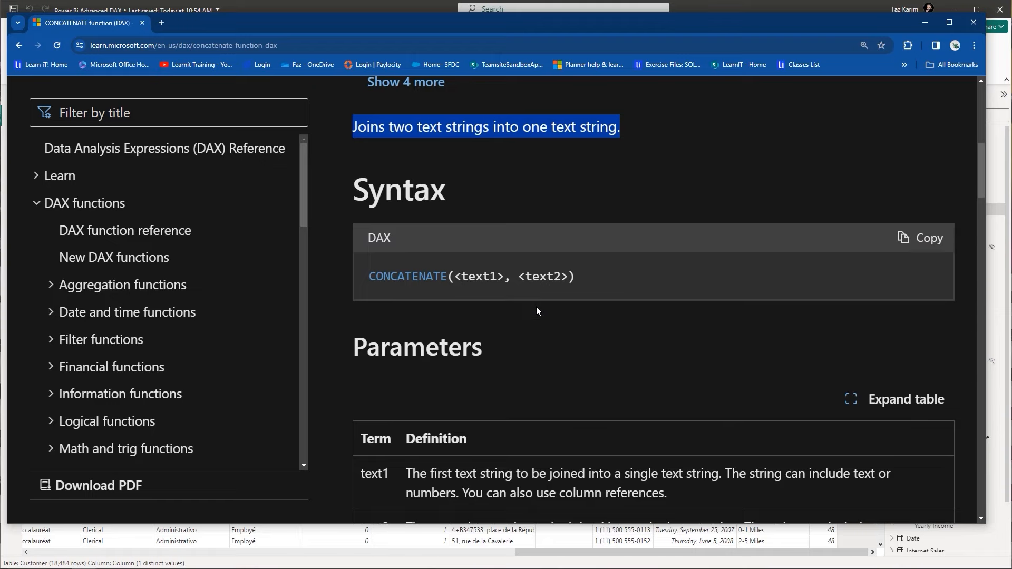
scroll(536, 306, "down", 3)
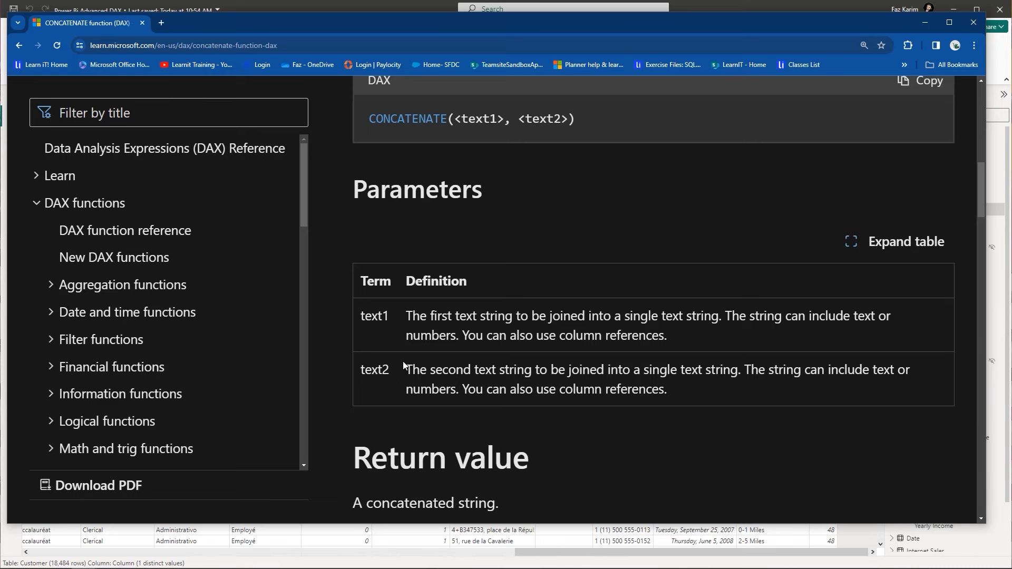
scroll(403, 363, "down", 4)
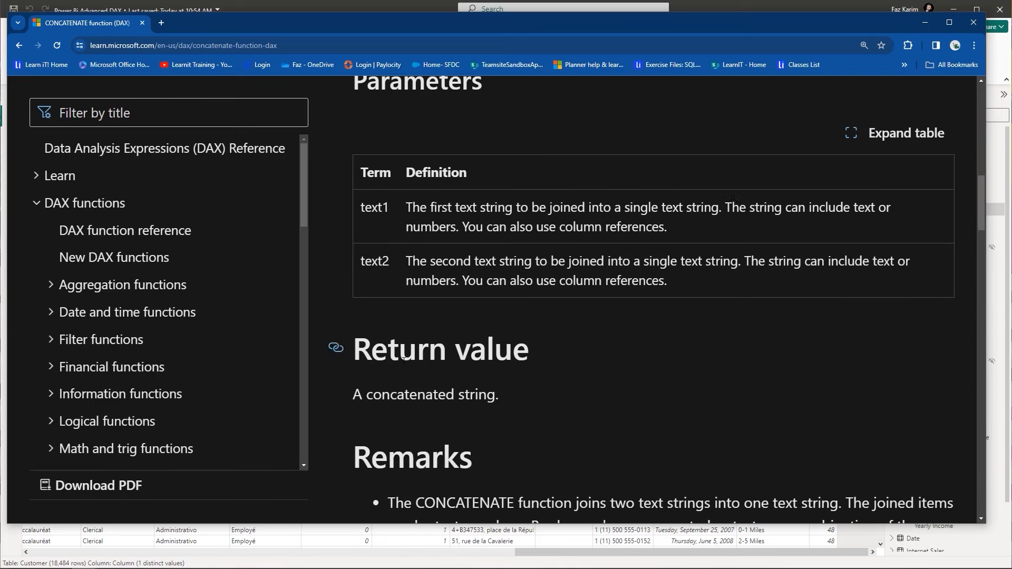
scroll(402, 363, "down", 1)
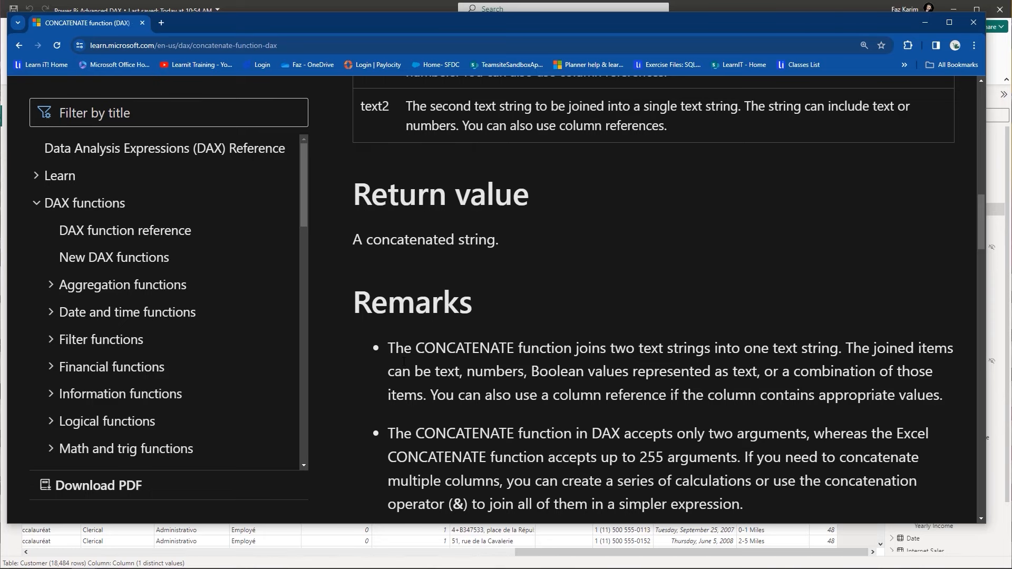
scroll(404, 361, "down", 2)
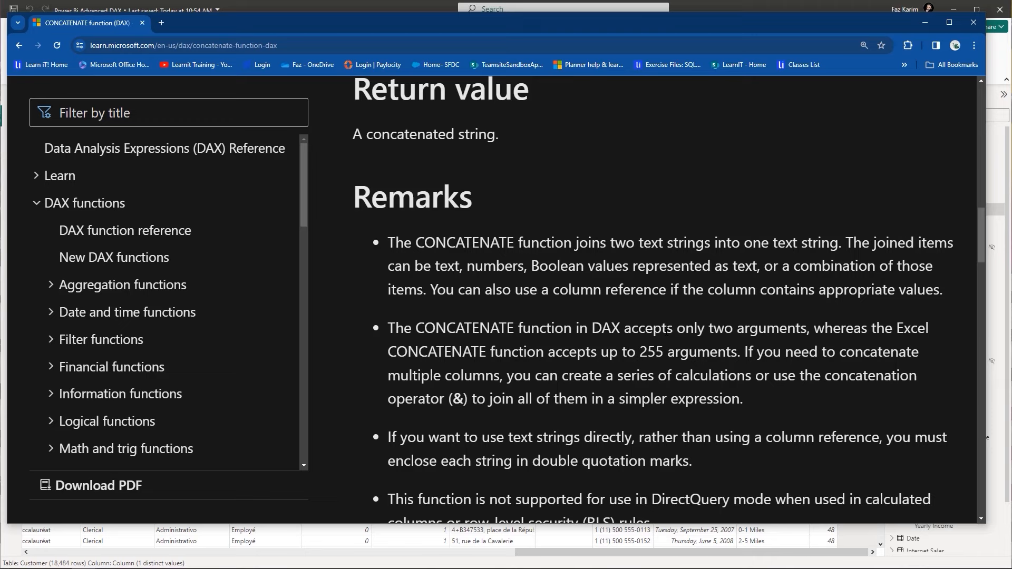
scroll(646, 408, "down", 2)
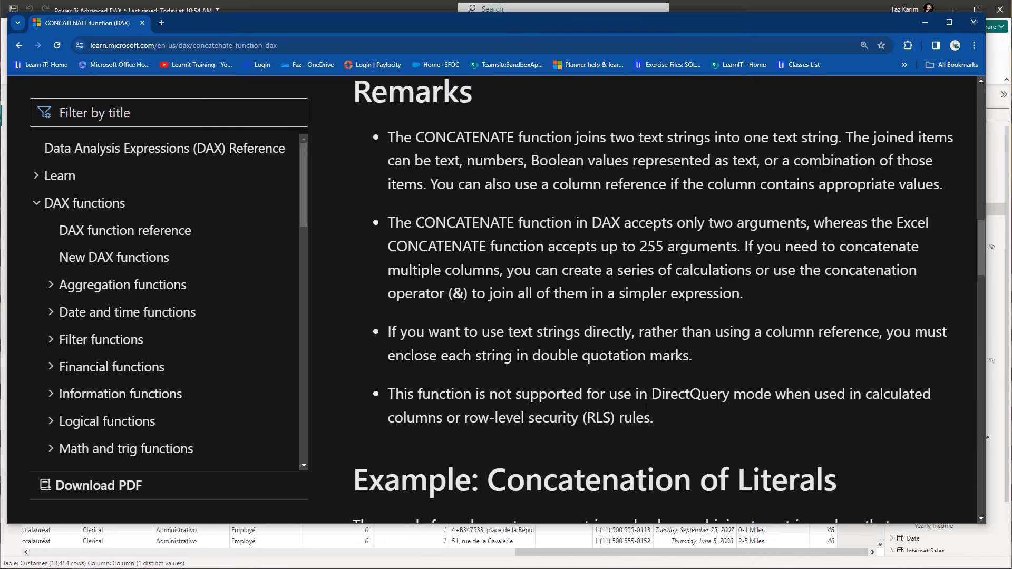
- Examine the examples for concatenating literals and column strings, highlighting the ", " separator argument in the nested CONCATENATE
scroll(646, 408, "down", 4)
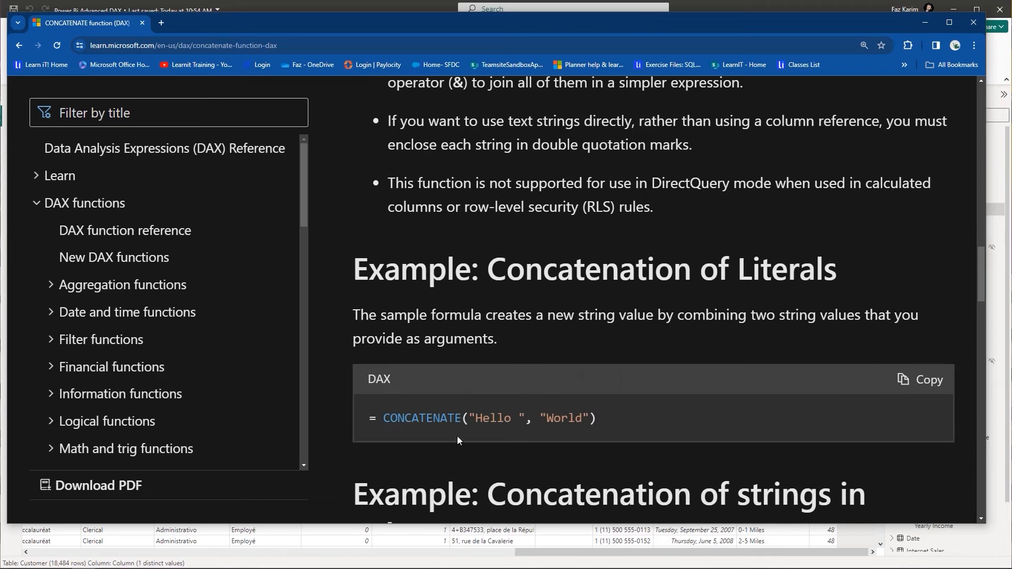
scroll(608, 428, "down", 6)
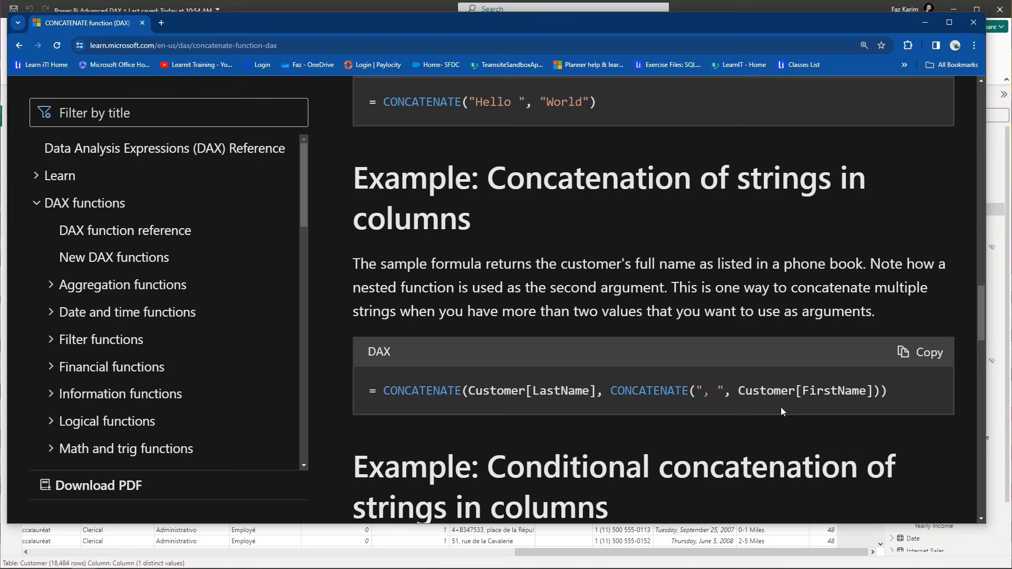
left_click_drag(697, 390, 731, 391)
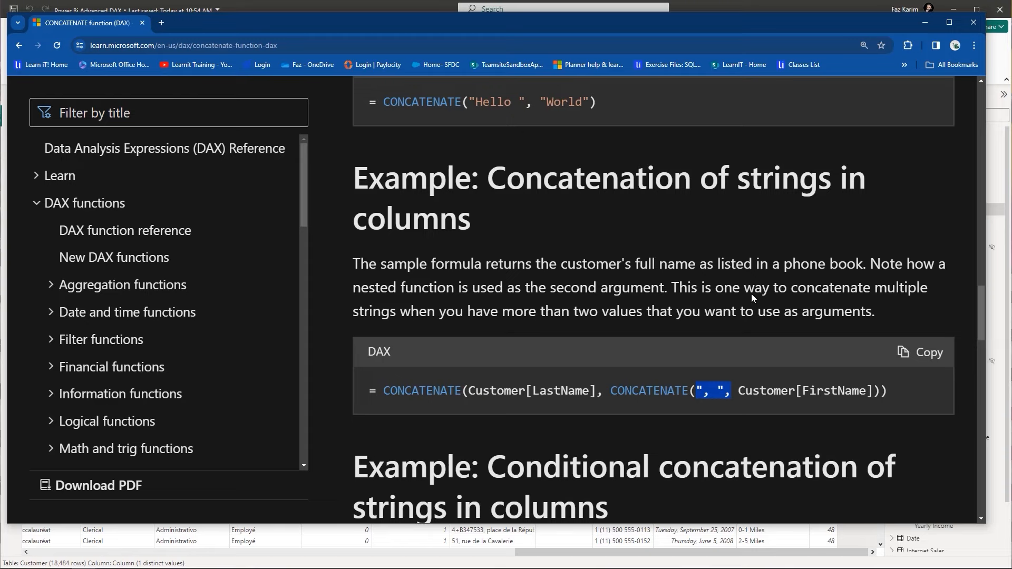
- Return to Power BI, insert the CONCATENATE function after "Full Name =", and check its arguments against the reference example
left_click(925, 24)
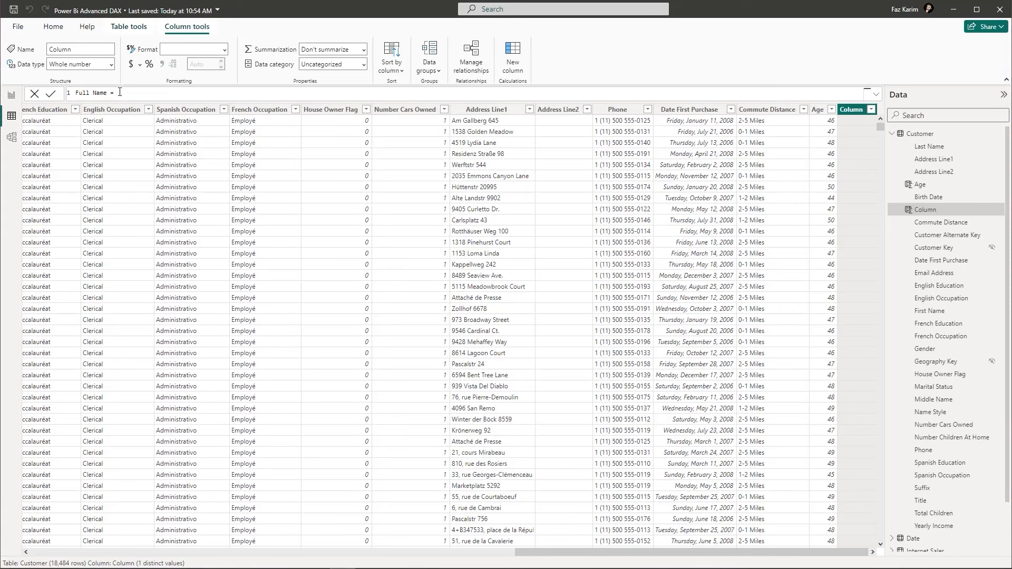
type("con")
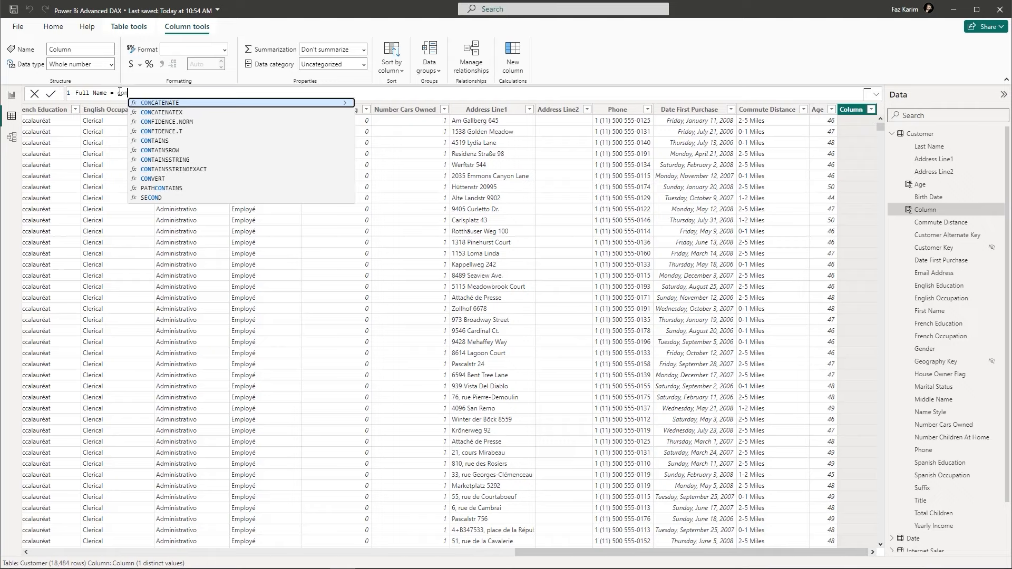
key("Tab")
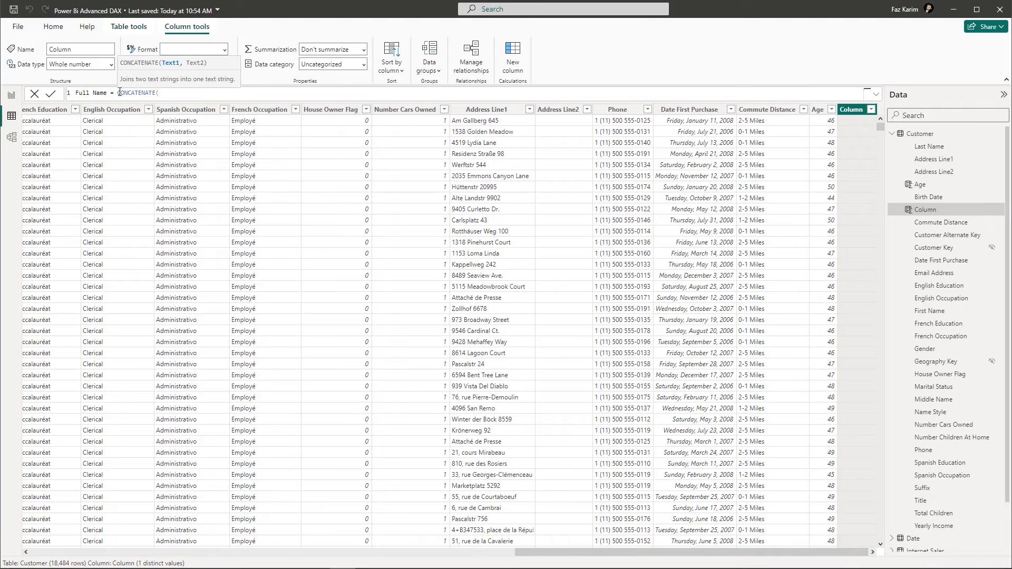
key("alt+Tab")
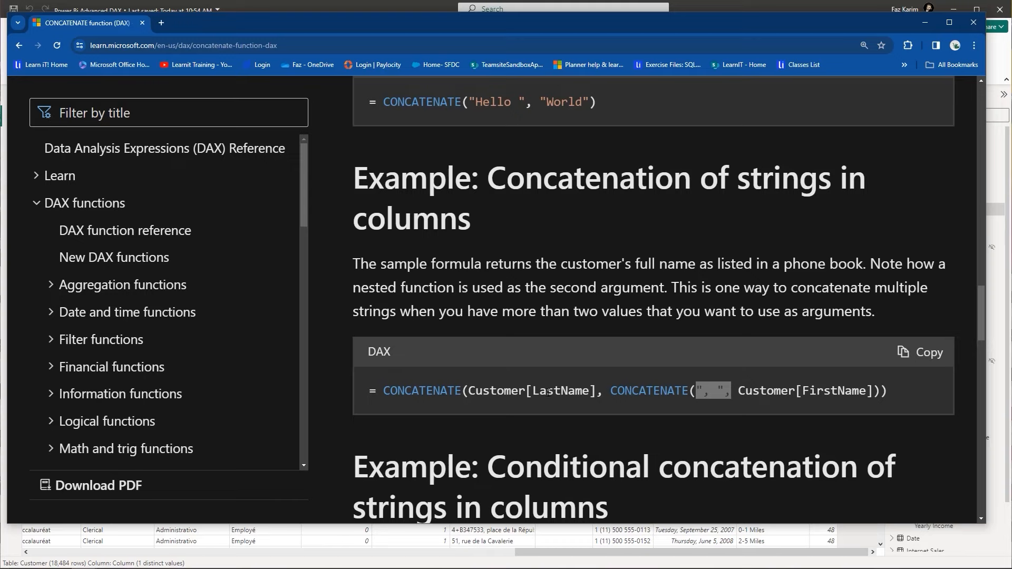
key("alt+Tab")
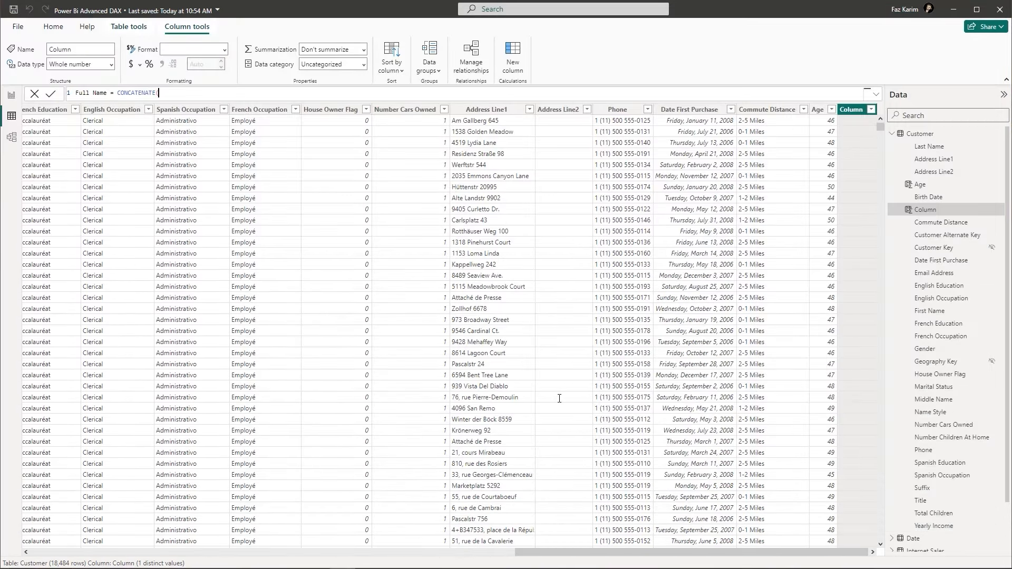
- Enter Customer[First Name] as the first argument of CONCATENATE in the Full Name formula
type("cust")
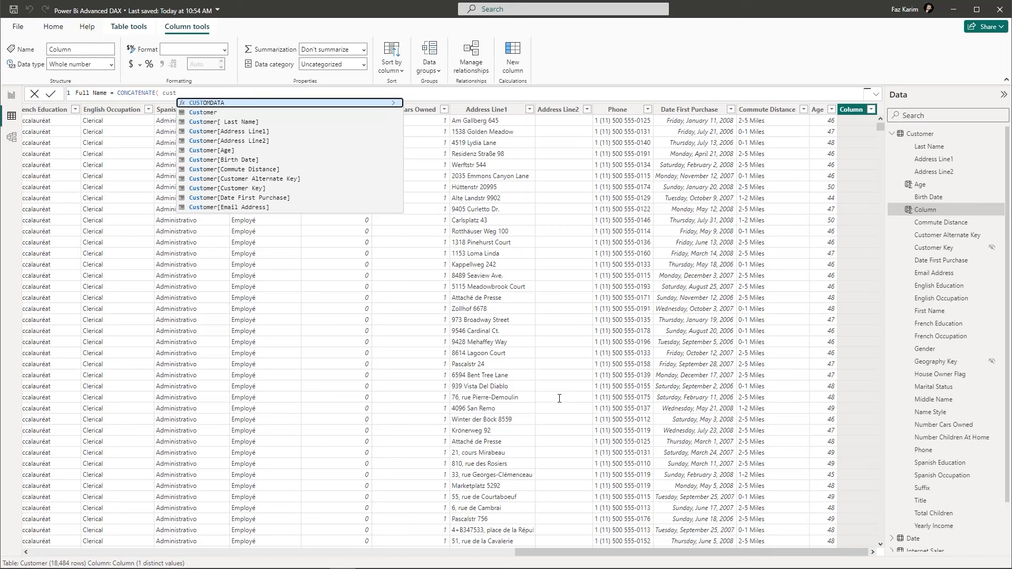
key("Down")
key("Down")
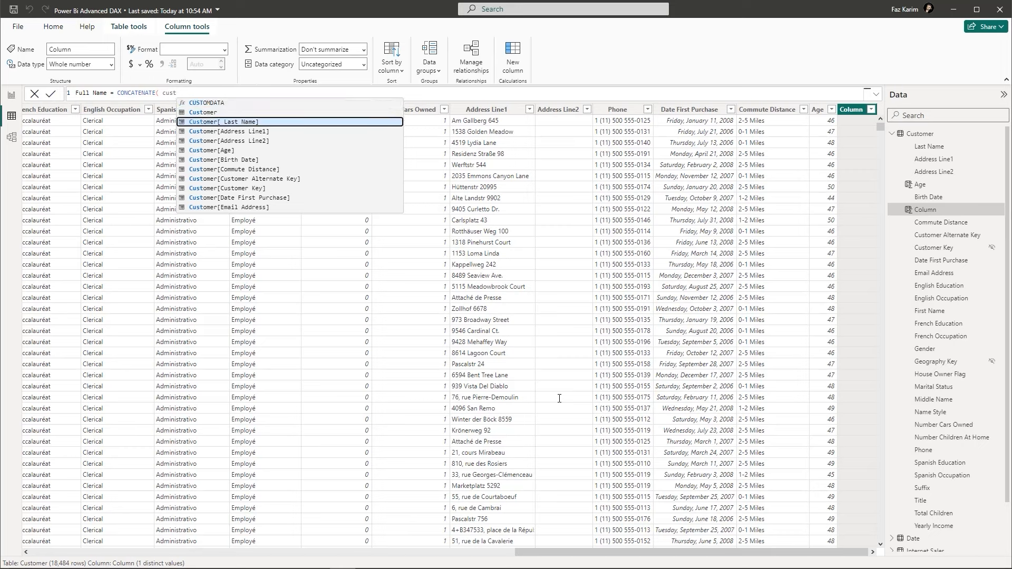
key("Down")
key("Down")
key("Down")
key("Down")
key("Down")
key("Down")
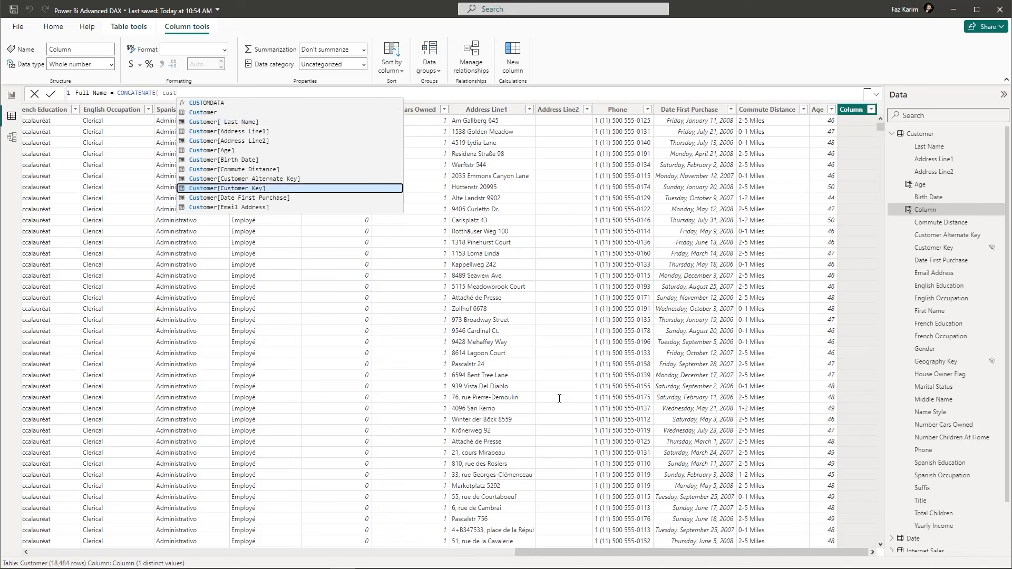
key("Down")
key("Down")
key("Down")
key("Down")
key("Down")
key("Down")
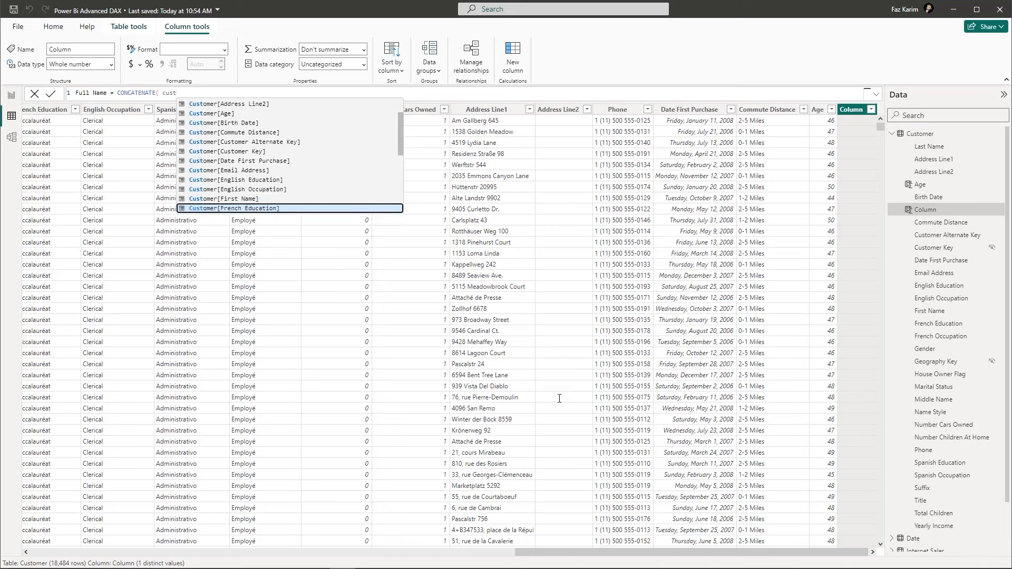
key("Up")
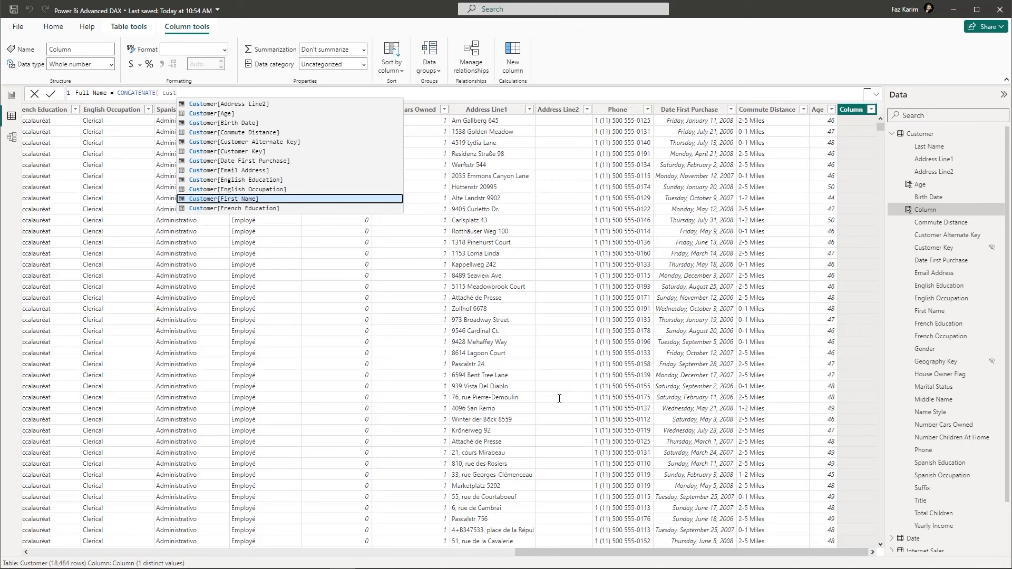
key("Tab")
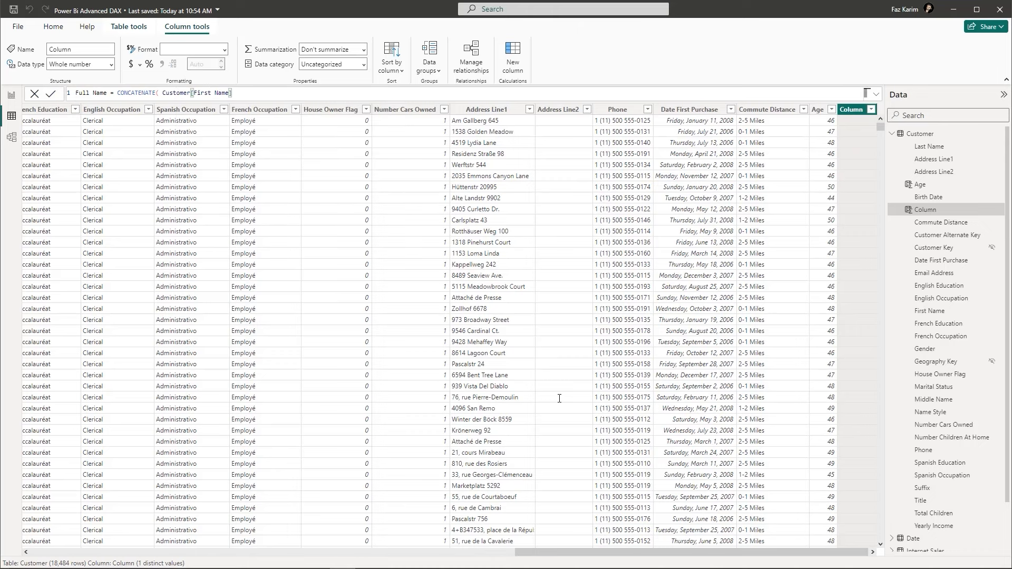
- After consulting the reference example, add Customer[ Last Name] as the second CONCATENATE argument, close the parenthesis and commit the Full Name formula
key("alt+Tab")
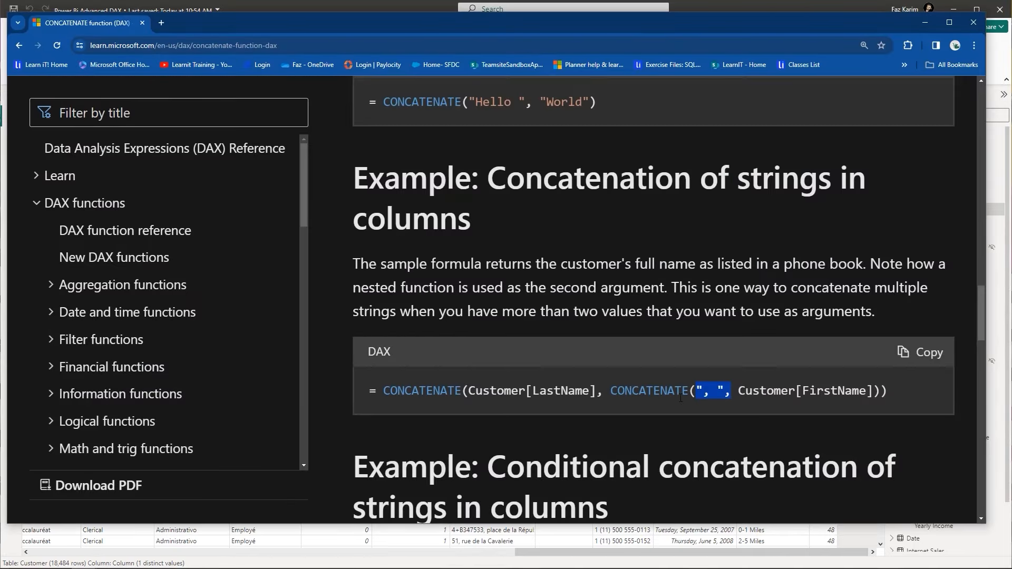
key("alt+Tab")
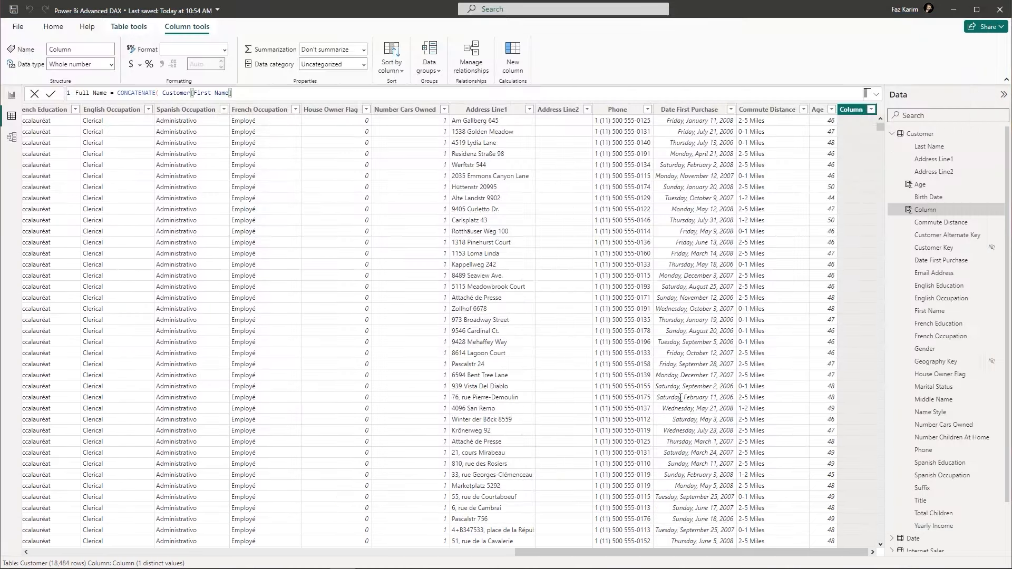
type(", cust")
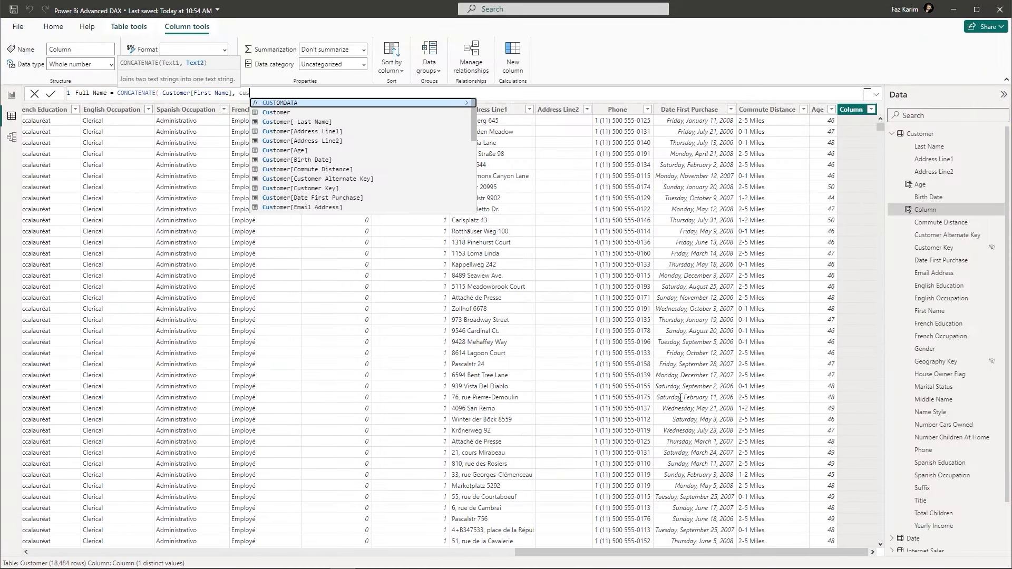
key("Down")
key("Down")
key("Tab")
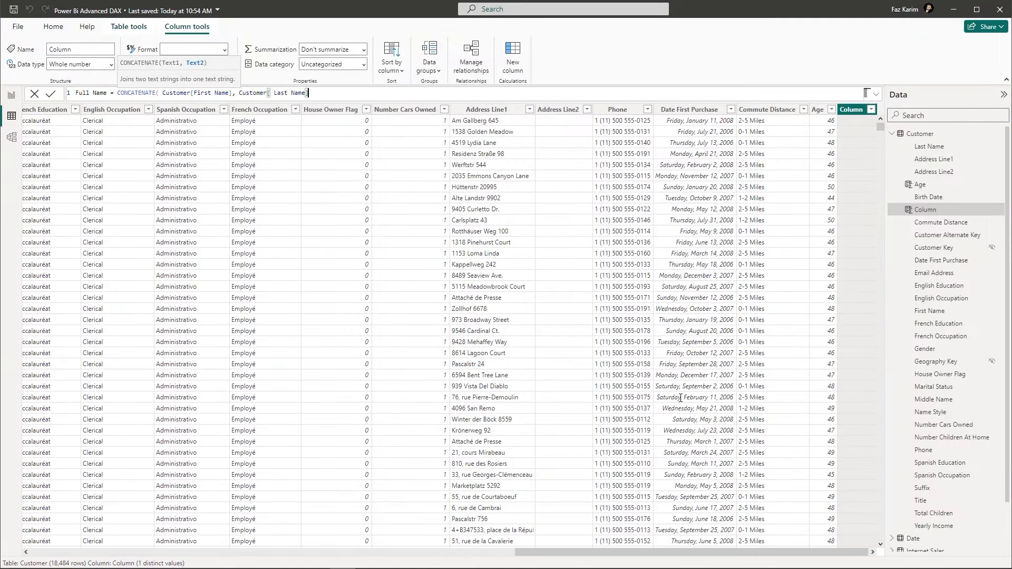
type(")")
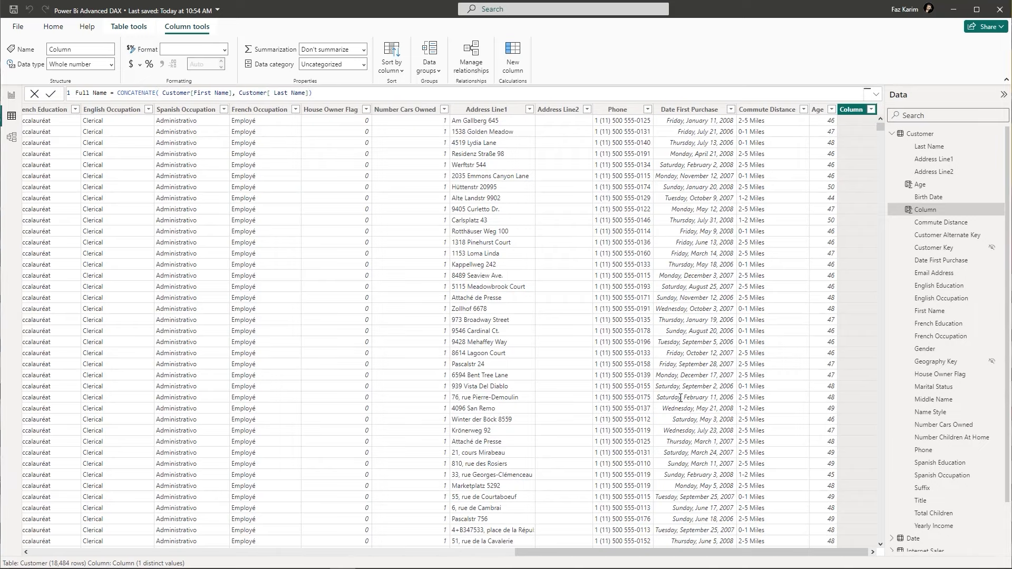
key("Return")
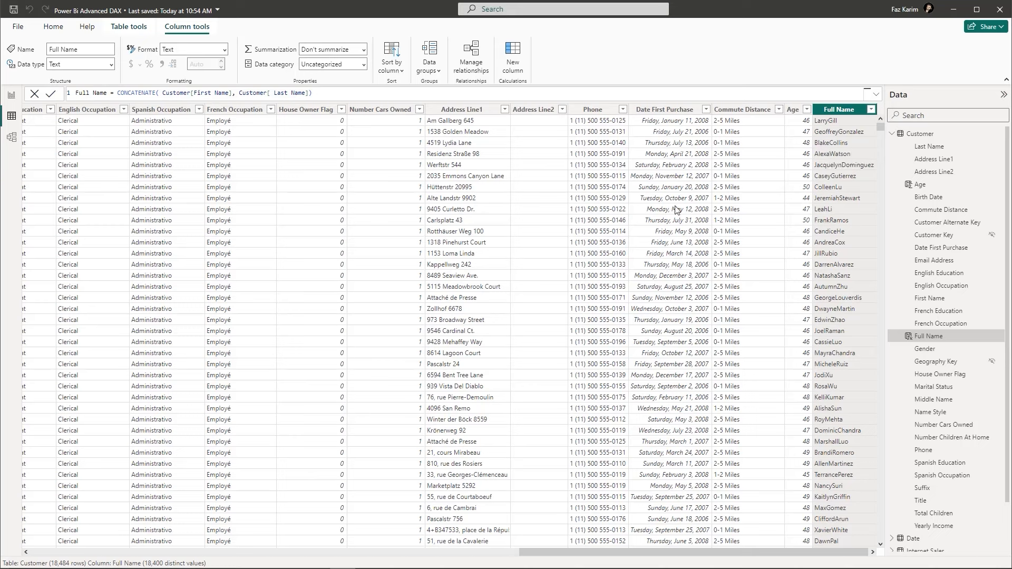
- Replace the Customer[ Last Name] argument in the Full Name formula with a nested CONCATENATE function
left_click(316, 94)
left_click_drag(312, 94, 239, 97)
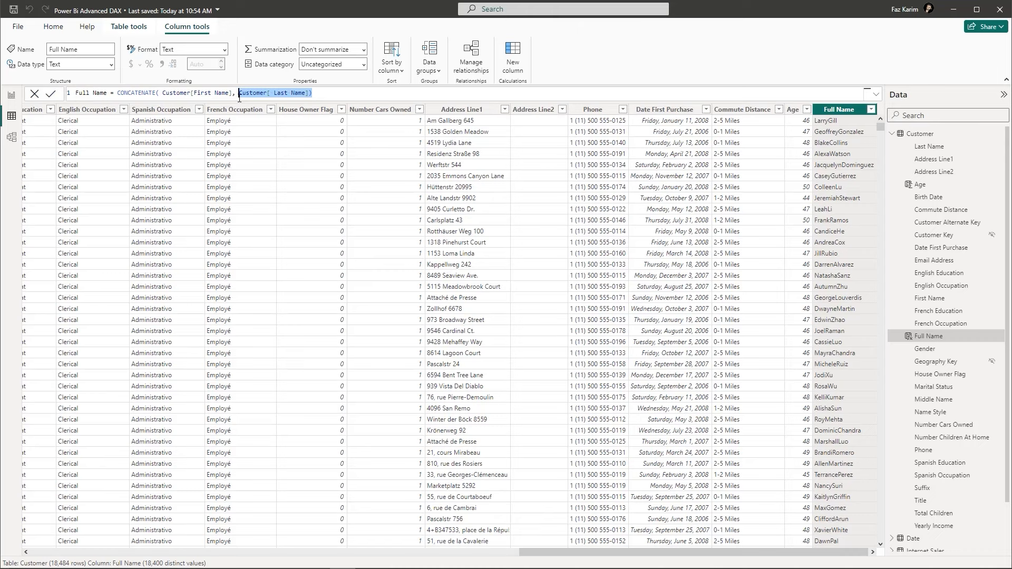
key("BackSpace")
type("con")
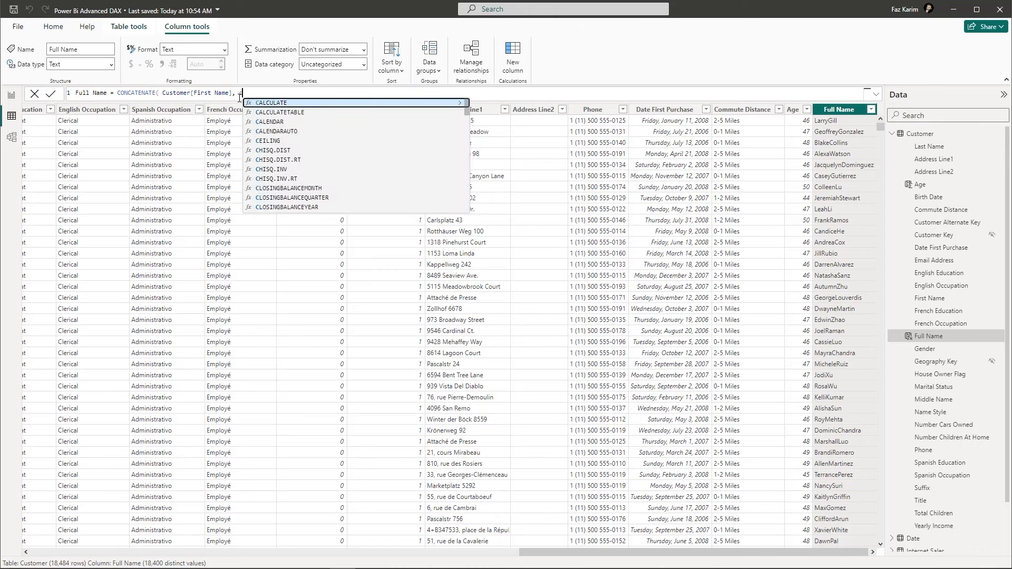
key("Tab")
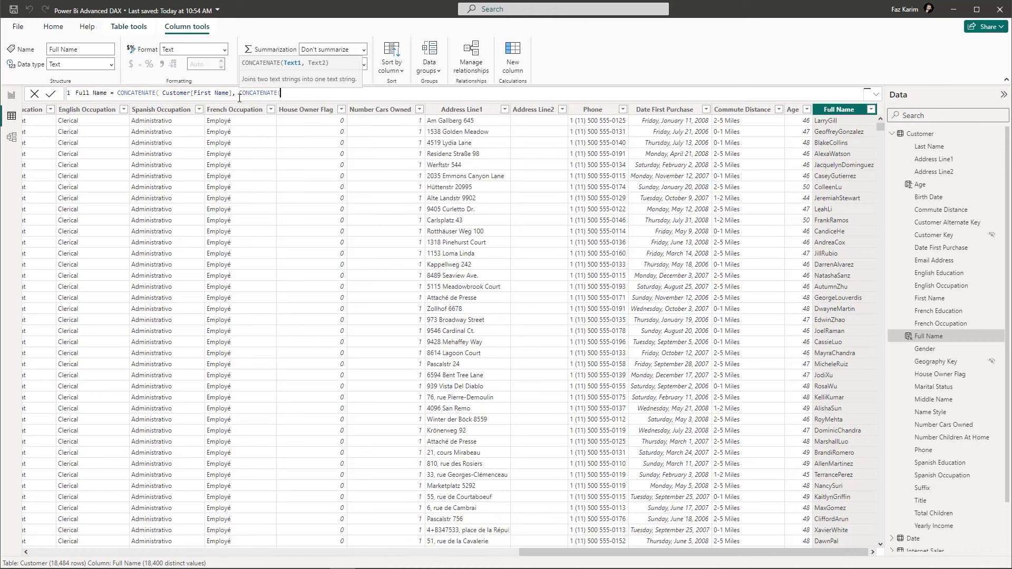
- Give the nested CONCATENATE the arguments " " and Customer[ Last Name], close both parentheses and commit the Full Name formula
type("\" \", cu")
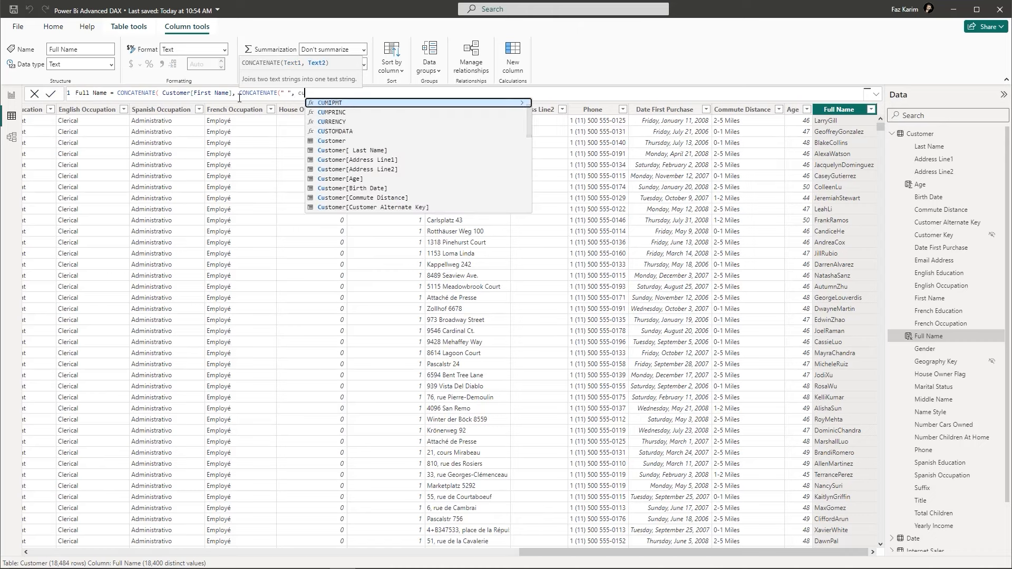
key("Down")
key("Down")
key("Down")
key("Down")
key("Down")
key("Tab")
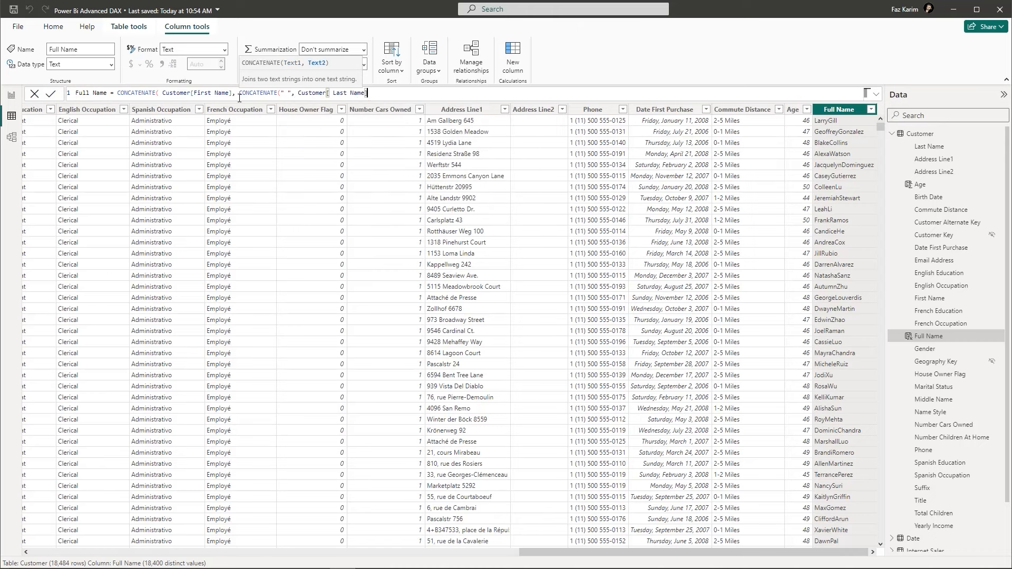
type(")")
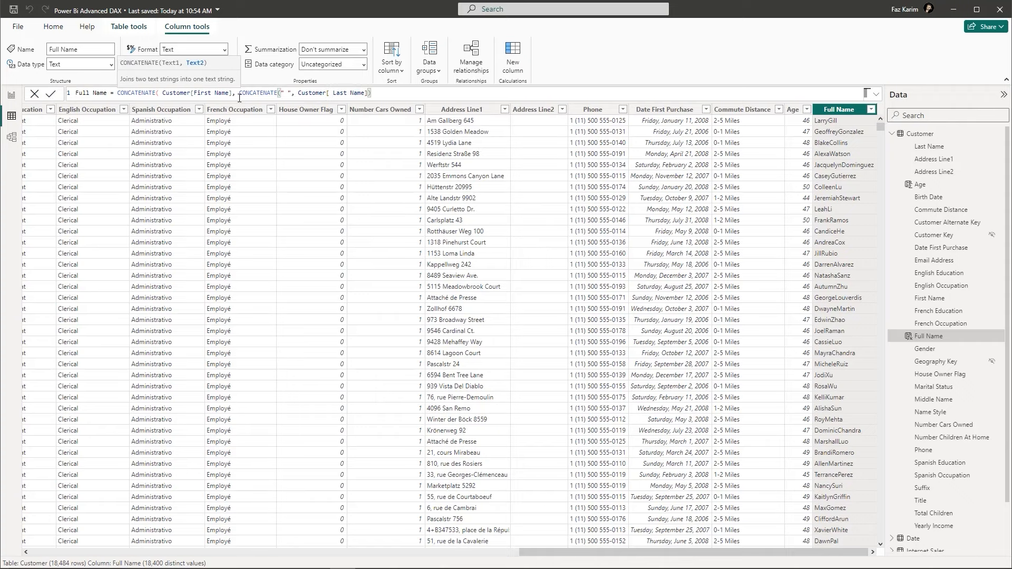
key("Return")
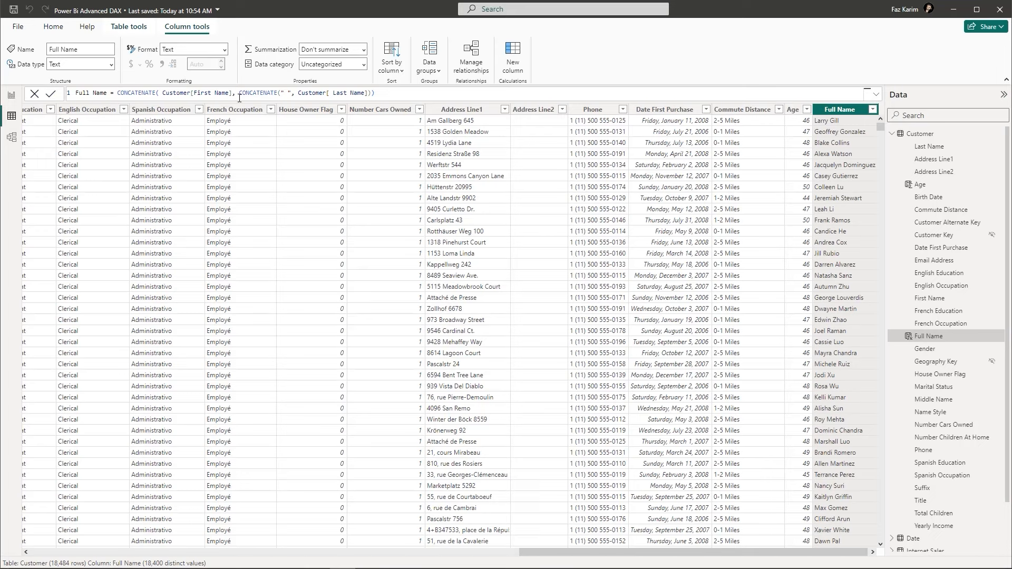
- Switch to the CONCATENATE reference in the browser and examine the conditional concatenation example and the remark on using the & operator for multiple columns
key("alt+Tab")
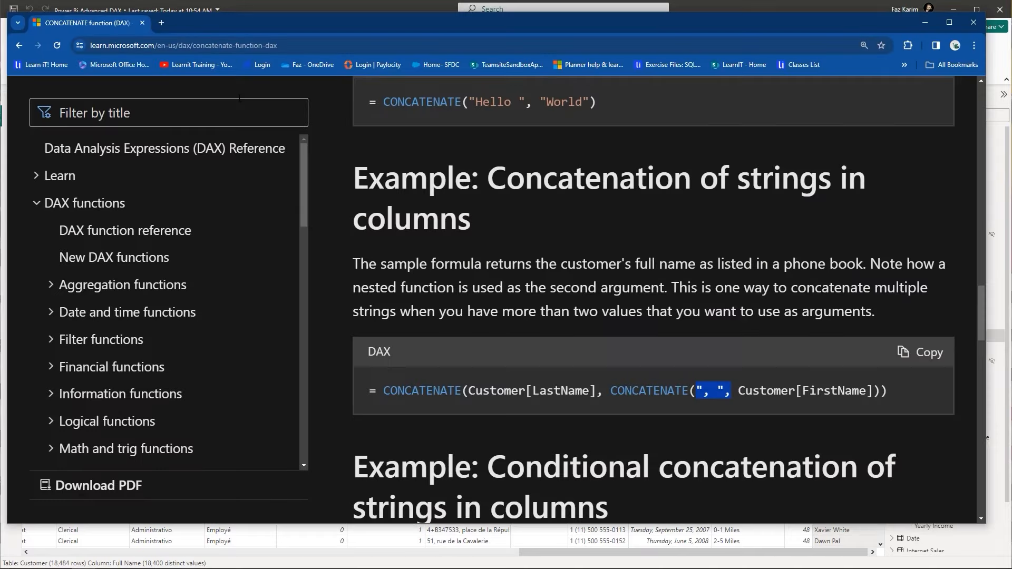
scroll(656, 248, "down", 4)
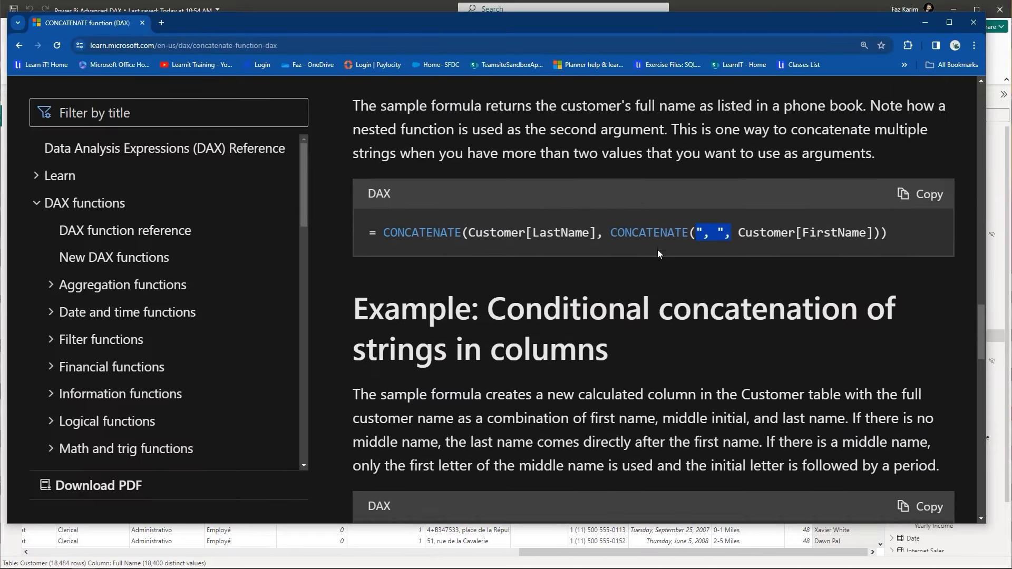
scroll(657, 249, "down", 3)
scroll(658, 251, "down", 1)
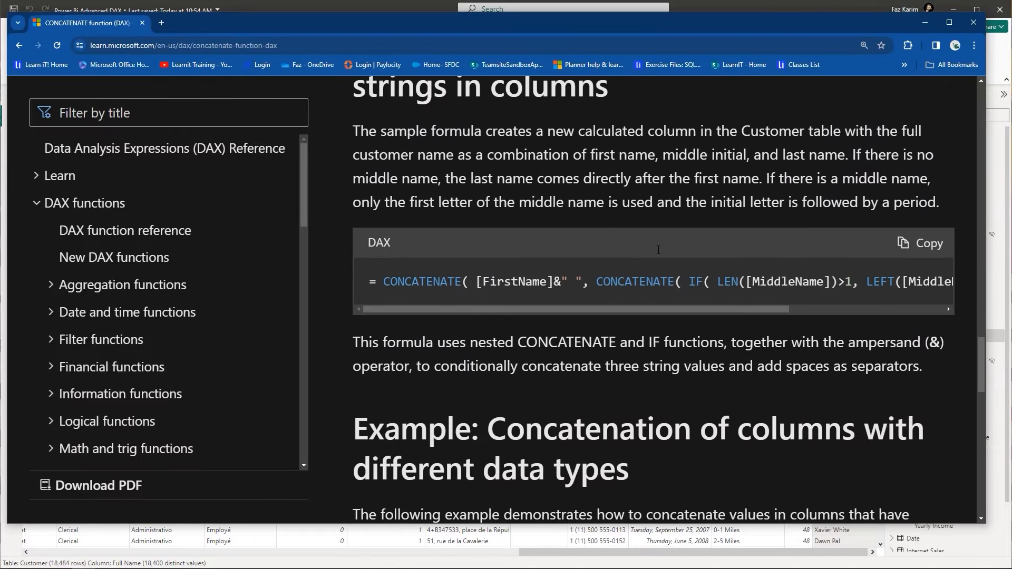
double_click(557, 282)
scroll(550, 344, "down", 2)
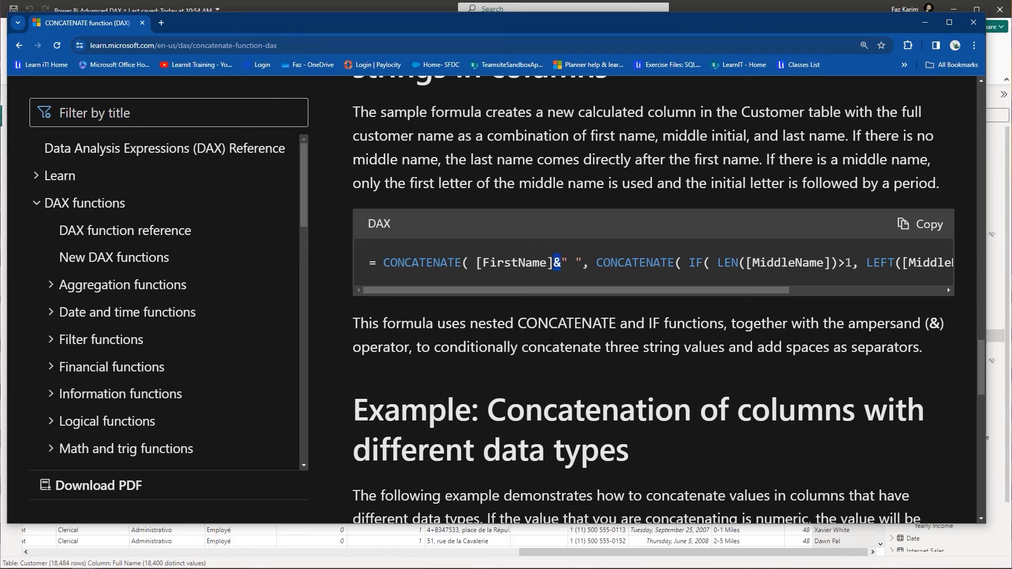
scroll(550, 344, "up", 2)
scroll(551, 344, "up", 12)
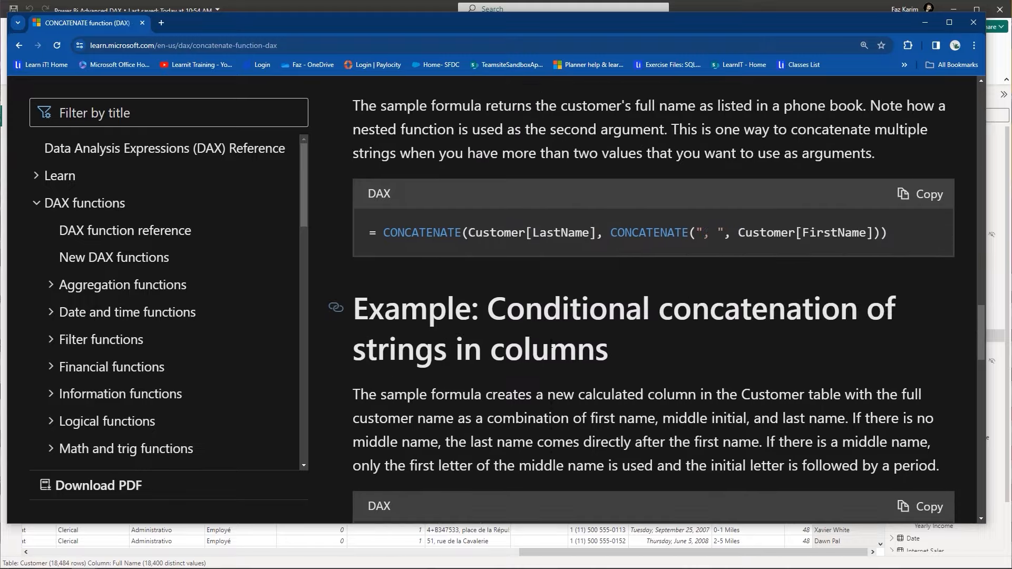
scroll(549, 343, "up", 3)
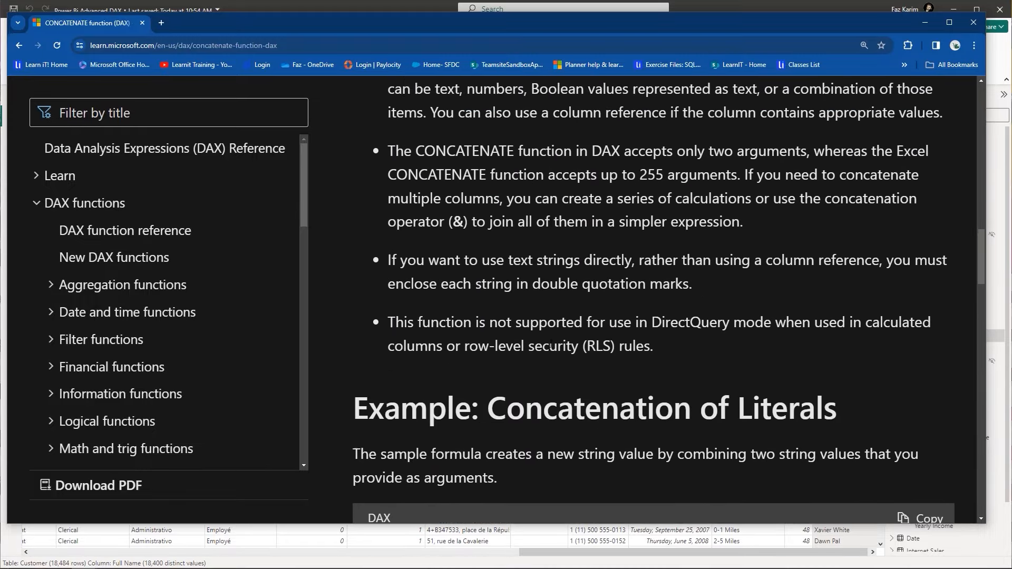
left_click_drag(756, 194, 835, 245)
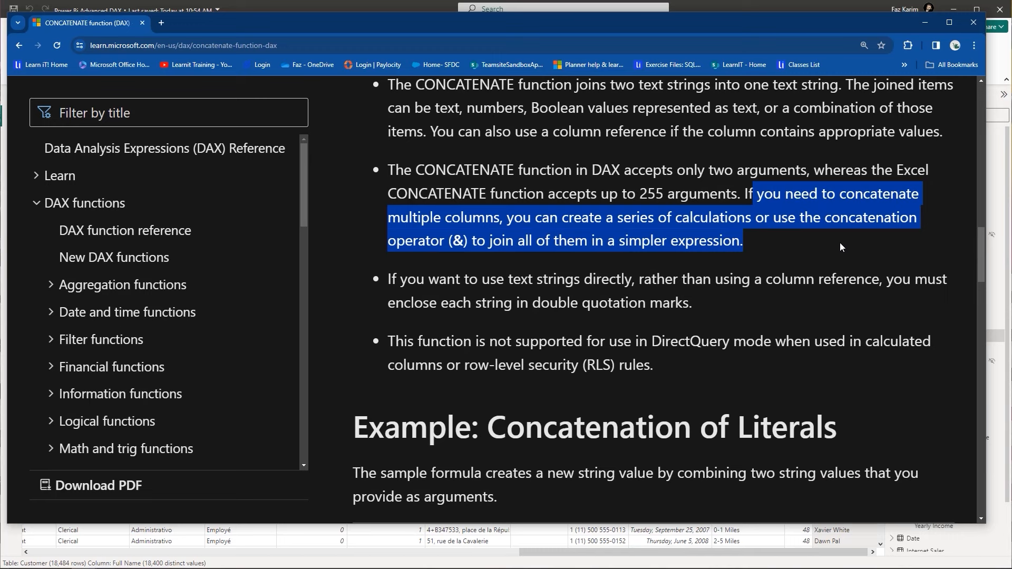
- Return to Power BI and replace the whole CONCATENATE expression in the Full Name formula with Customer[First Name]
key("alt+Tab")
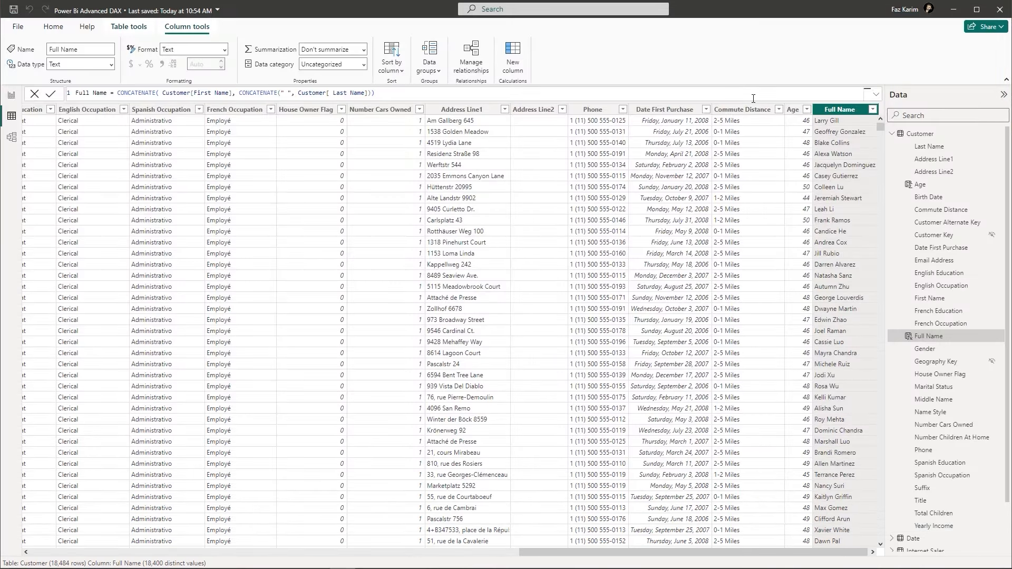
left_click_drag(375, 93, 118, 94)
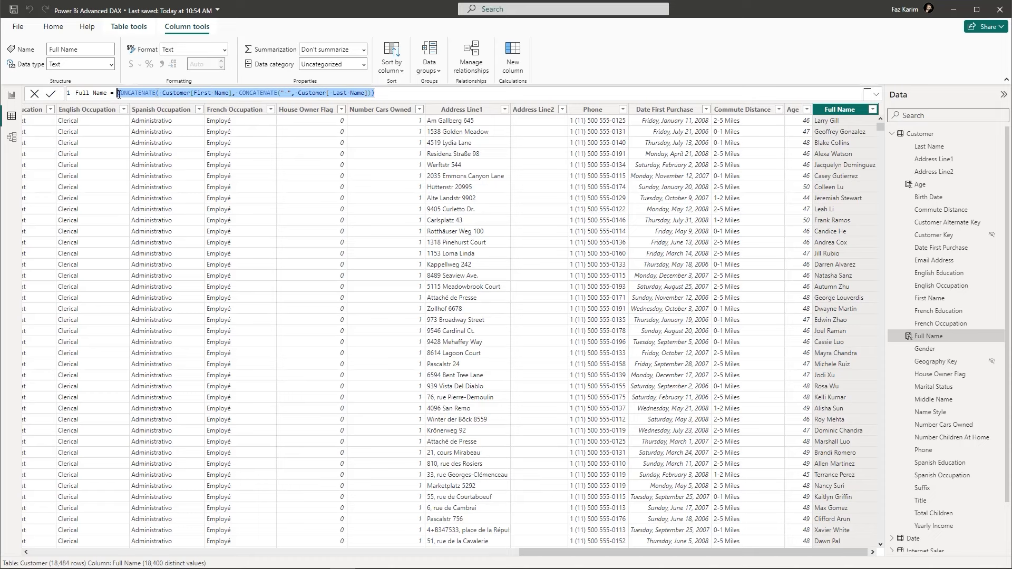
type("Cust")
key("Down")
key("Down")
key("Down")
key("Down")
key("Down")
key("Down")
key("Down")
key("Down")
key("Down")
key("Down")
key("Down")
key("Down")
key("Down")
key("Down")
key("Down")
key("Up")
key("Tab")
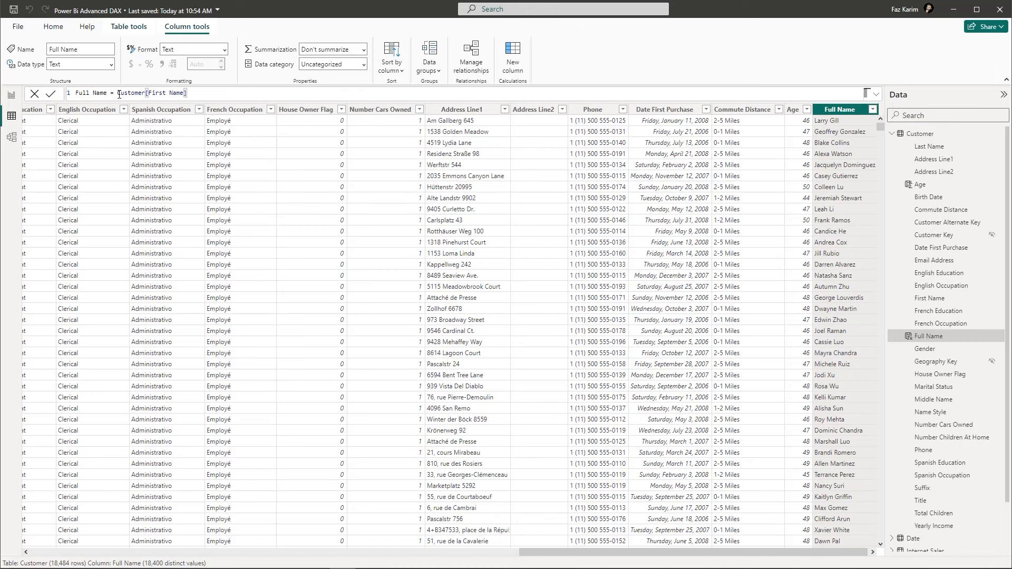
- Append & " " & after Customer[First Name] in the Full Name formula as the space separator
type("&")
key("Left")
key("BackSpace")
key("Right")
type("\" \"")
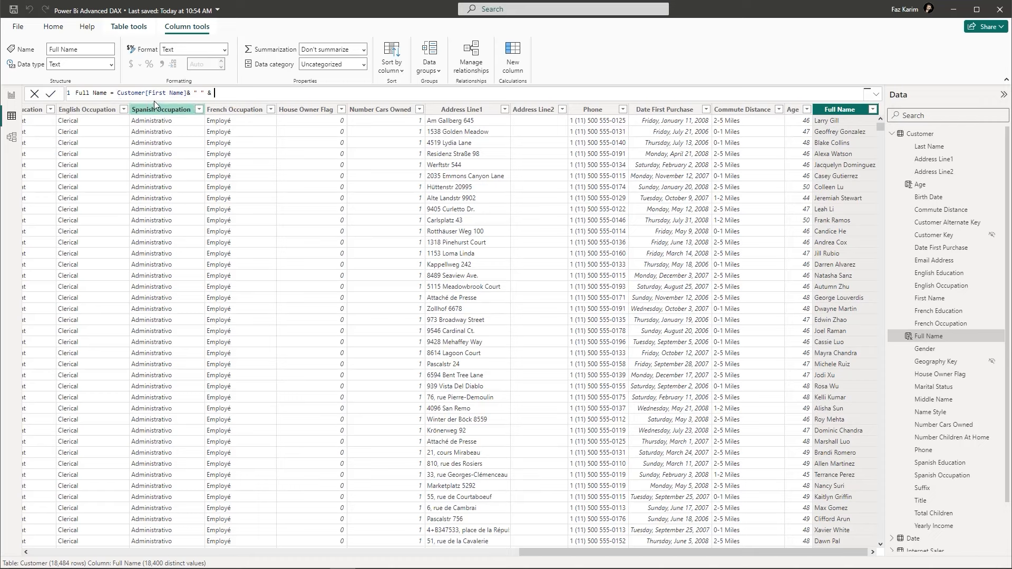
left_click_drag(194, 94, 203, 93)
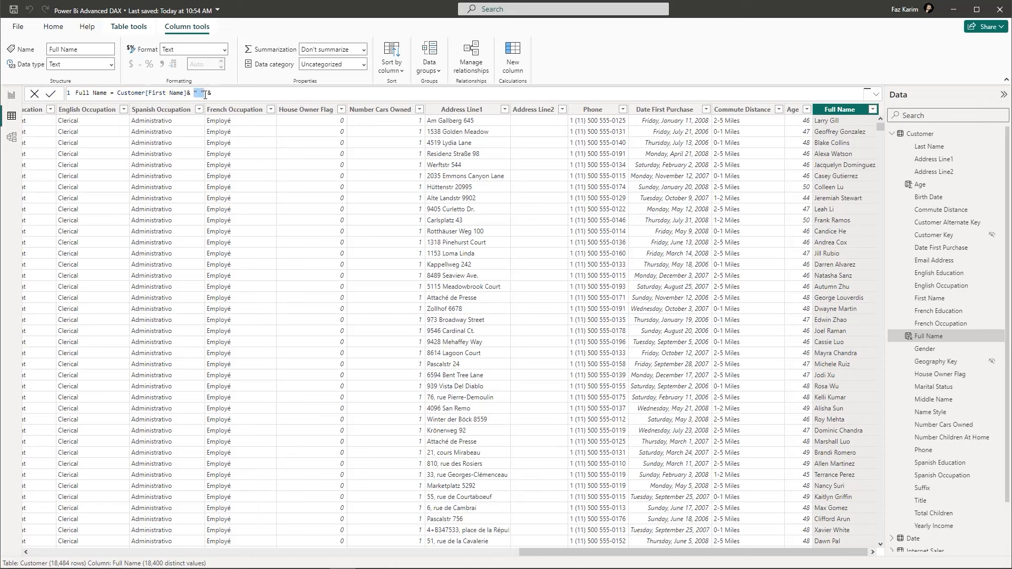
- Add Customer[ Last Name] at the end of the Full Name formula and commit it
left_click(214, 94)
type("cust")
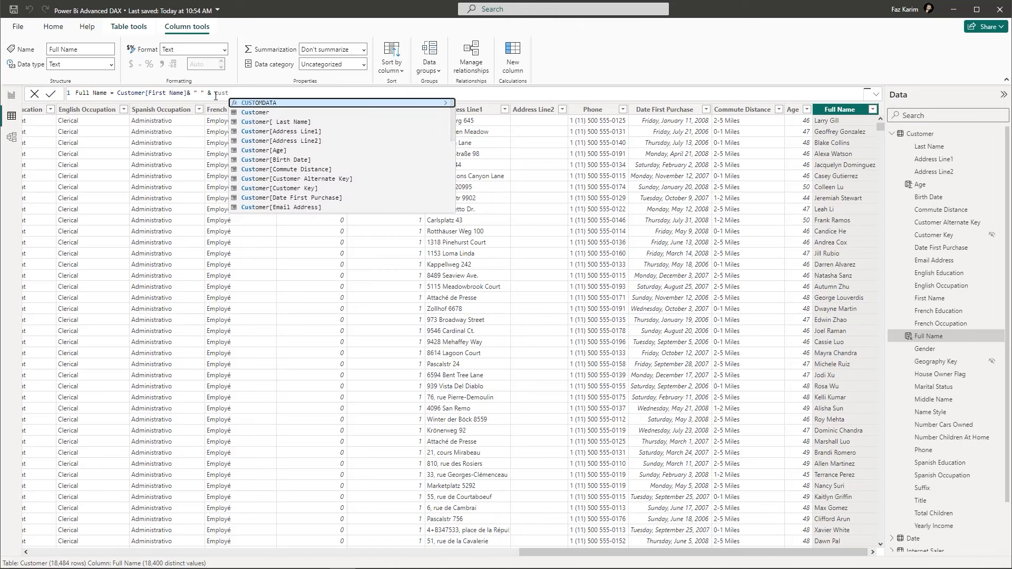
key("Down")
key("Down")
key("Tab")
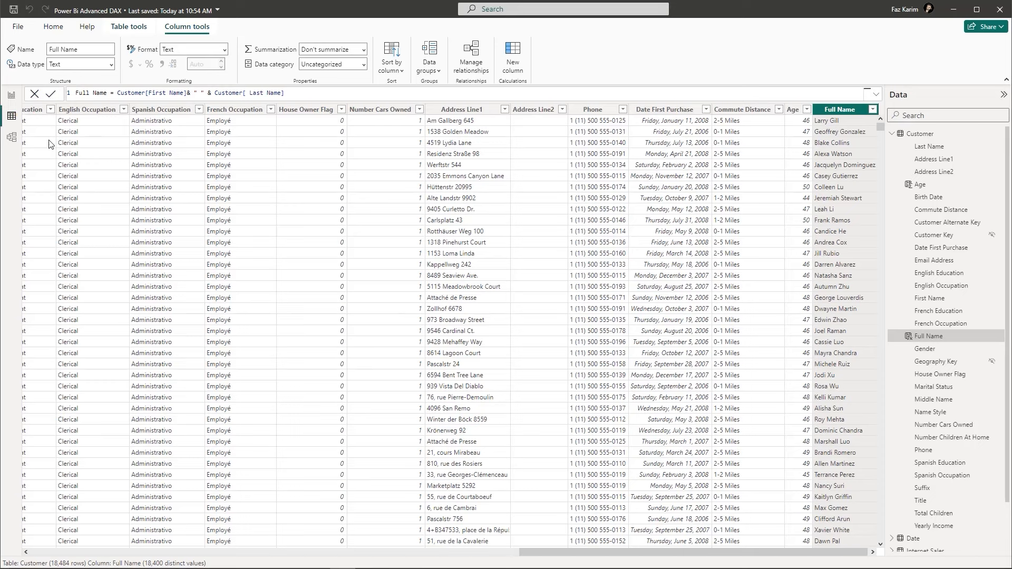
- Collapse the Customer table's field list, then bring up the IF function (DAX) reference in the browser and enlarge its window across the screen
left_click(892, 134)
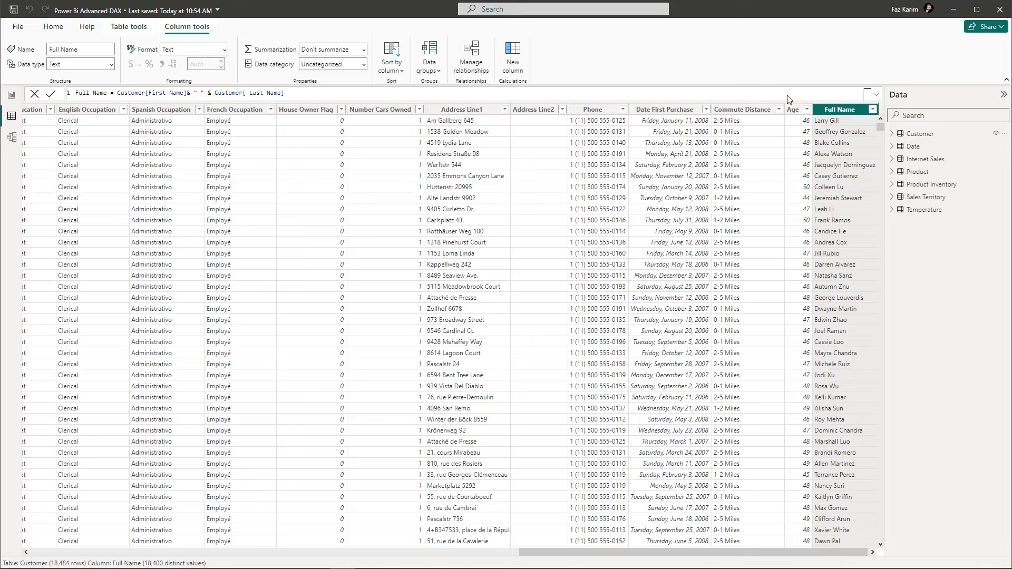
mouse_move(788, 99)
left_mouse_down()
mouse_move(787, 70)
mouse_move(821, 368)
mouse_move(823, 554)
left_mouse_up()
left_click_drag(11, 0, 287, 107)
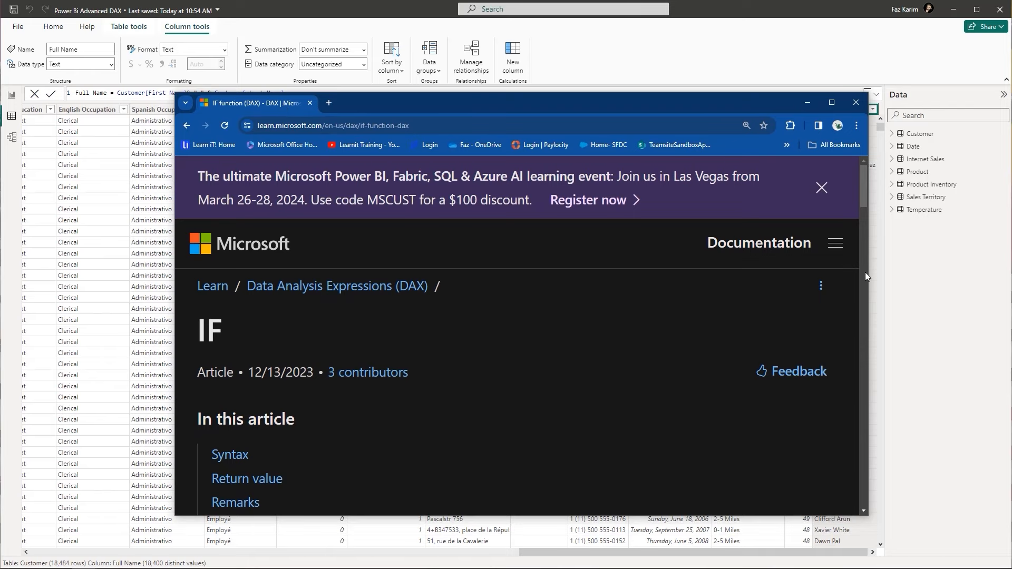
left_click_drag(867, 276, 1011, 263)
left_click_drag(174, 246, 3, 244)
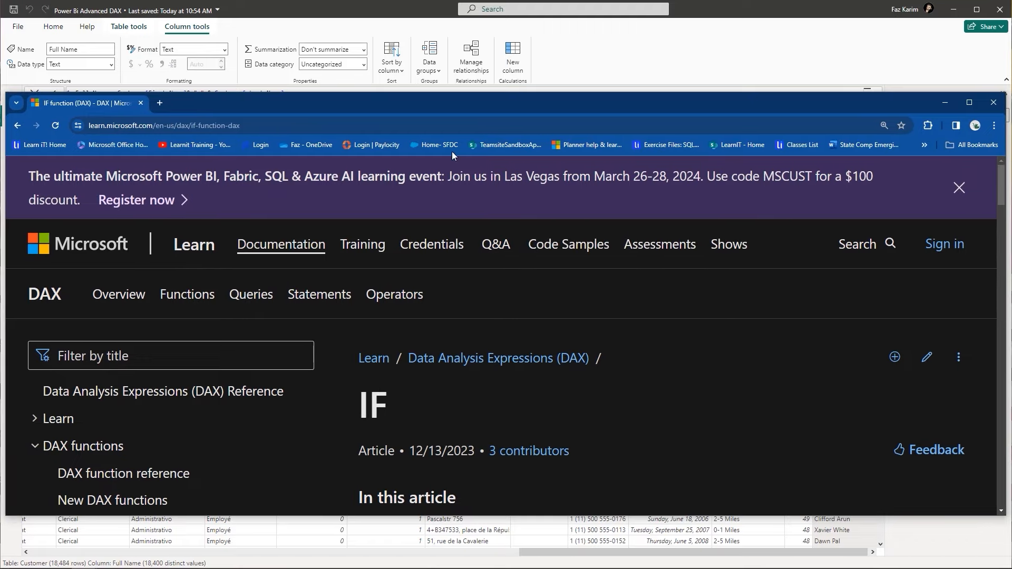
left_click(518, 90)
key("alt+Tab")
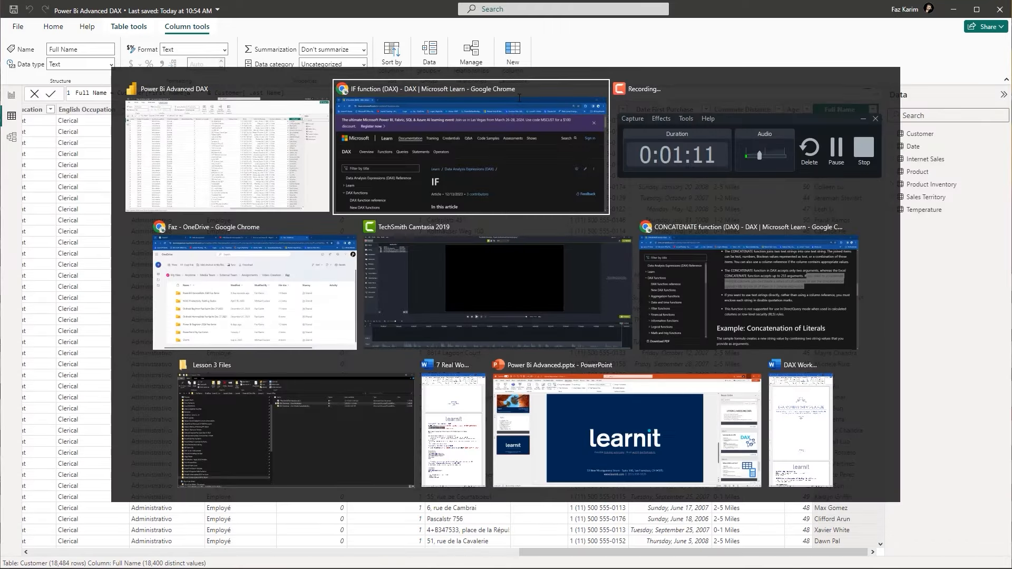
left_click_drag(520, 91, 520, 0)
- Examine the IF function's syntax, highlighting the logical_test, value_if_true and value_if_false arguments in turn
scroll(523, 283, "down", 5)
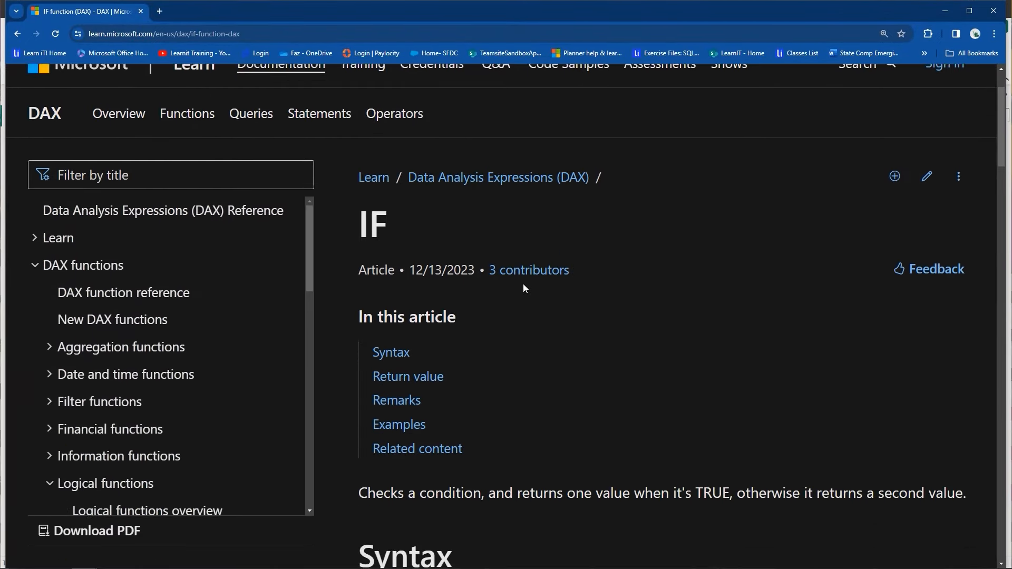
scroll(523, 286, "down", 1)
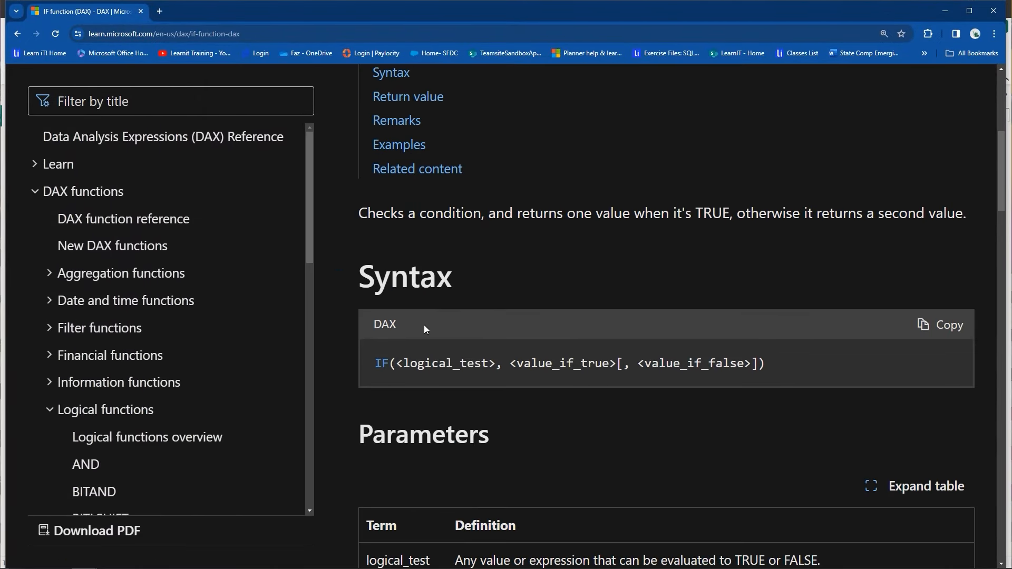
left_click_drag(398, 364, 495, 364)
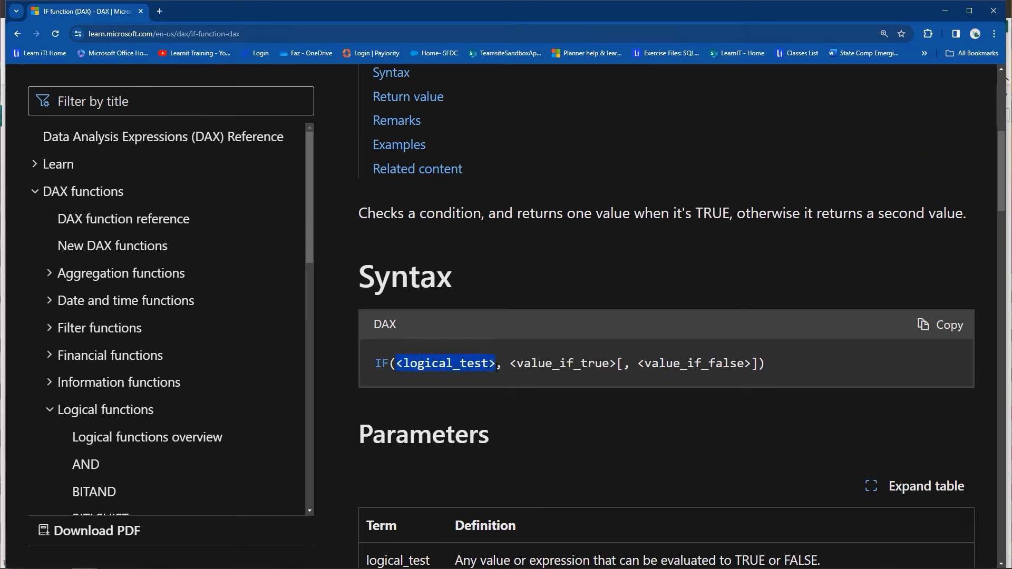
left_click(511, 364)
left_click_drag(511, 363, 613, 356)
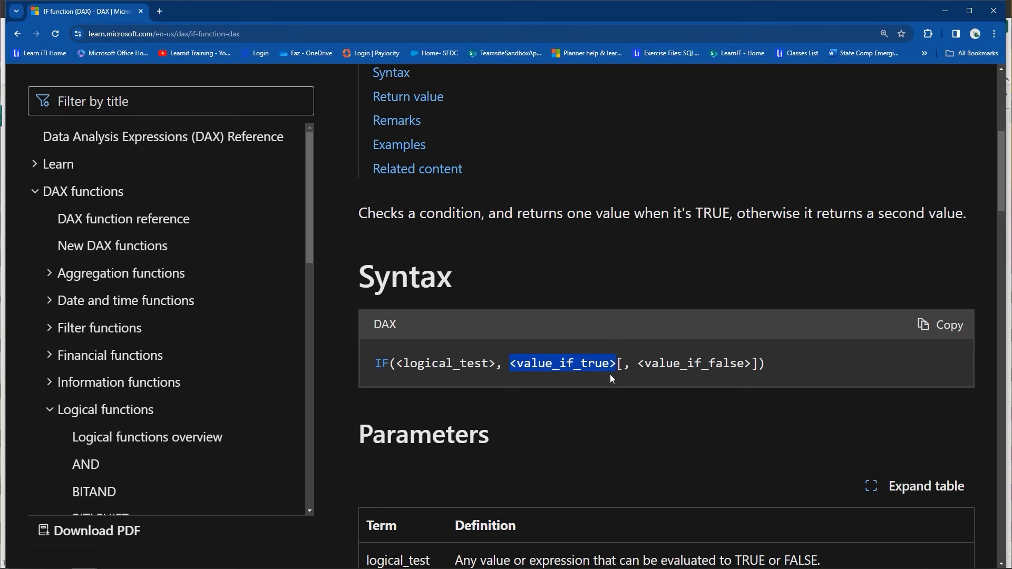
left_click_drag(634, 366, 635, 399)
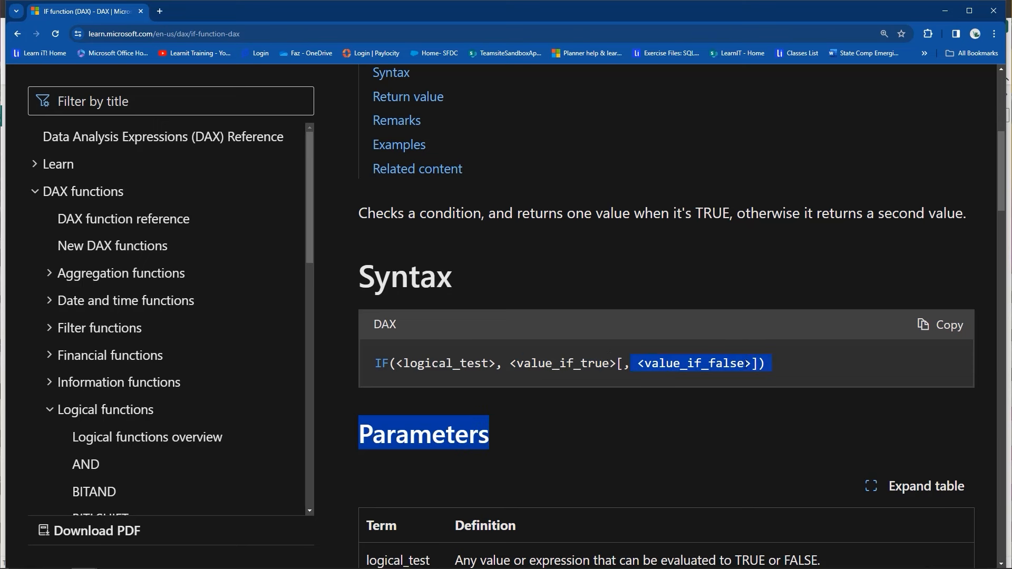
- Read the IF function's parameter definitions, return value and remarks in the DAX reference
scroll(495, 479, "down", 4)
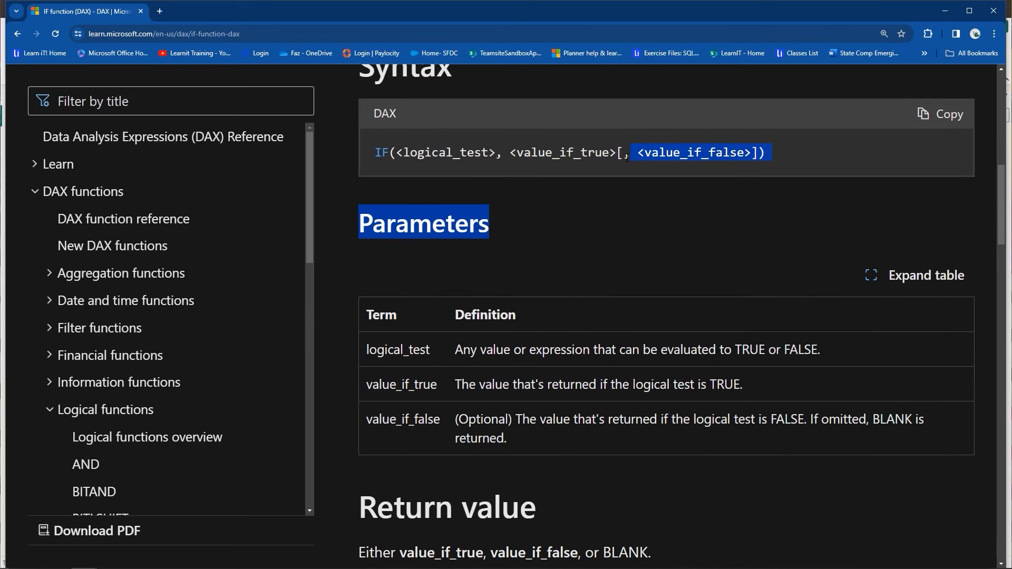
left_click(625, 157)
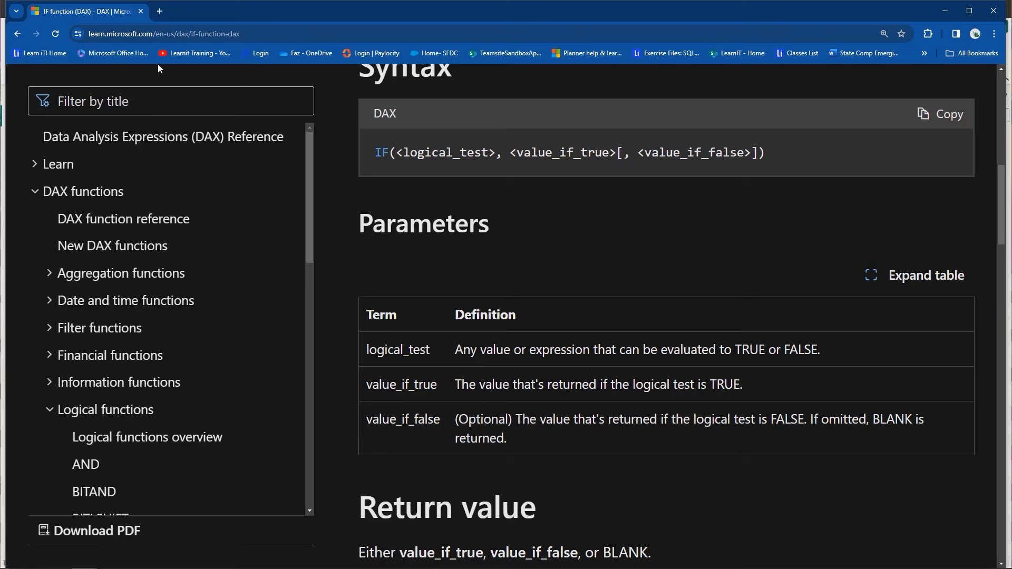
left_click_drag(624, 157, 629, 156)
scroll(590, 264, "down", 4)
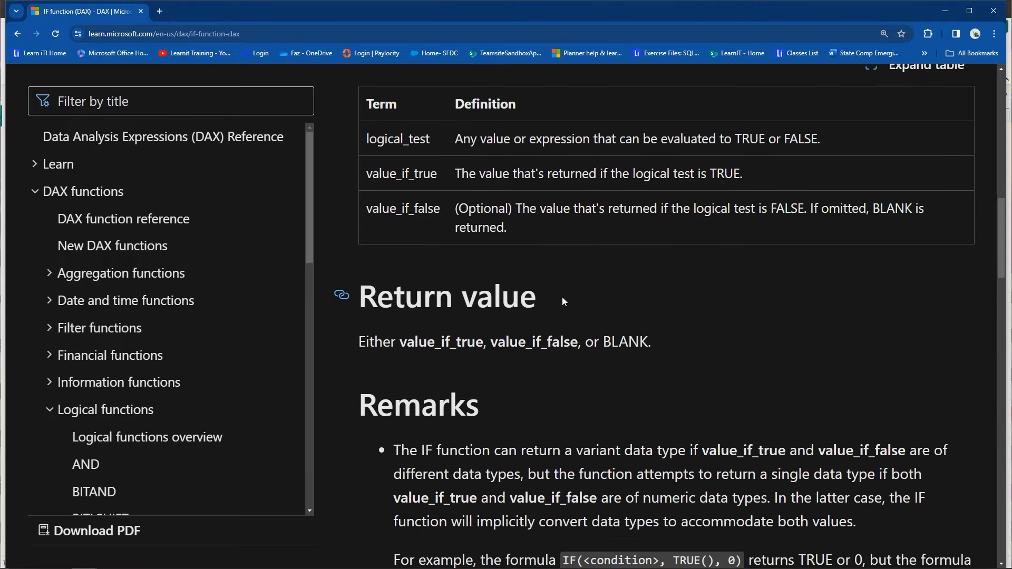
scroll(561, 296, "down", 2)
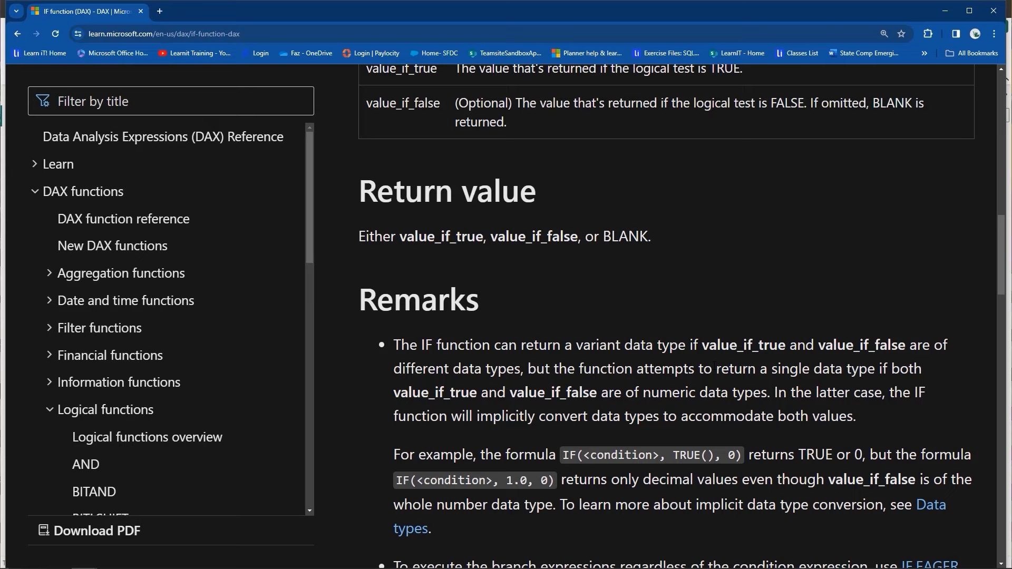
scroll(681, 316, "down", 2)
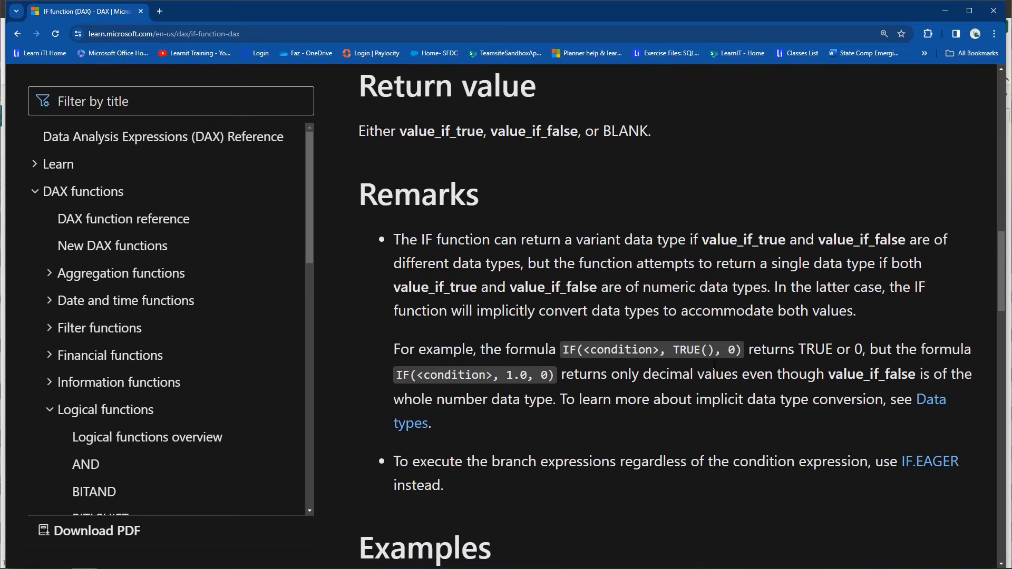
- Read the IF function's three Price Group examples and highlight the tip's advice about using SWITCH for multiple nested IFs
scroll(712, 366, "down", 4)
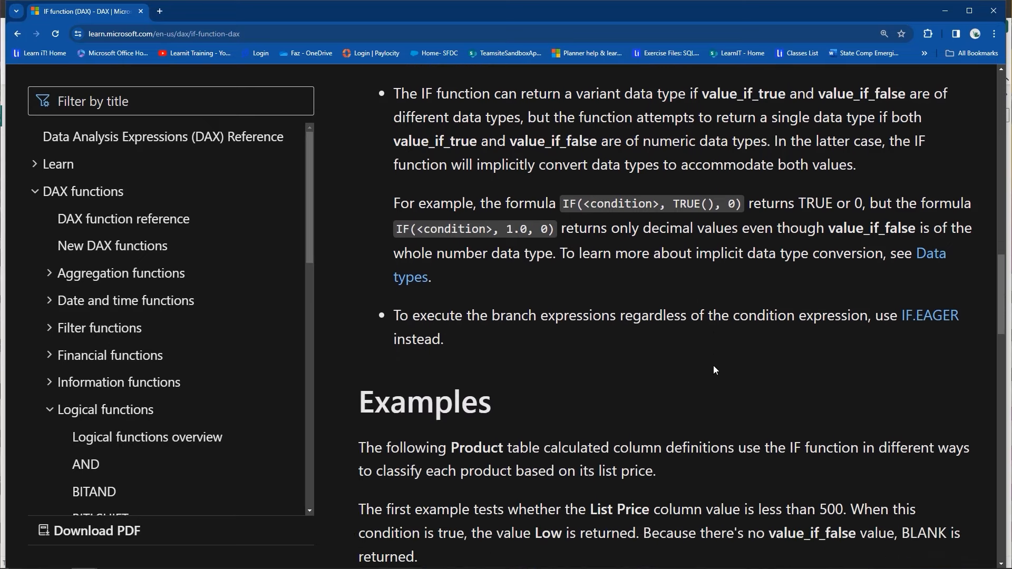
scroll(713, 366, "down", 5)
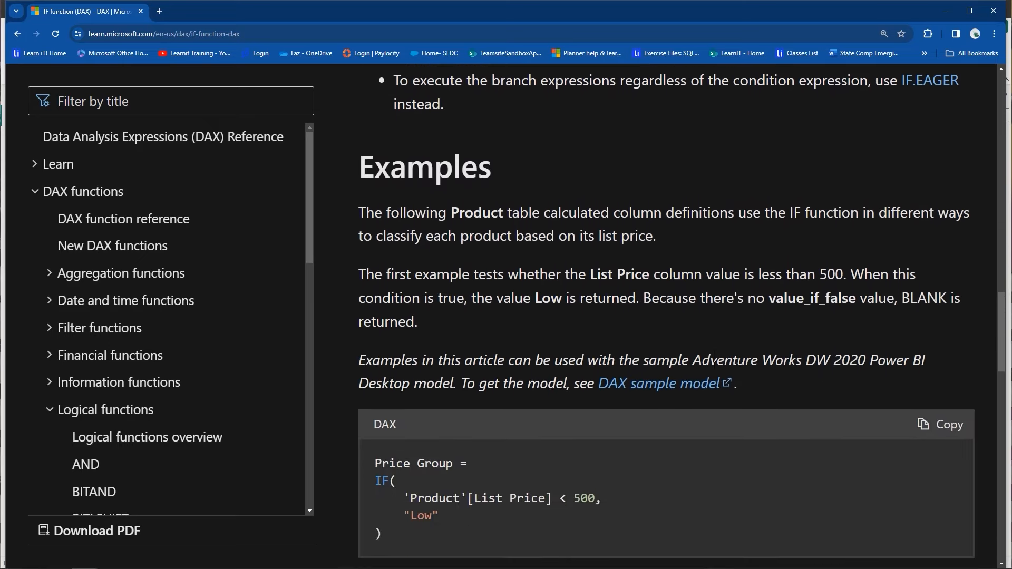
scroll(714, 369, "down", 1)
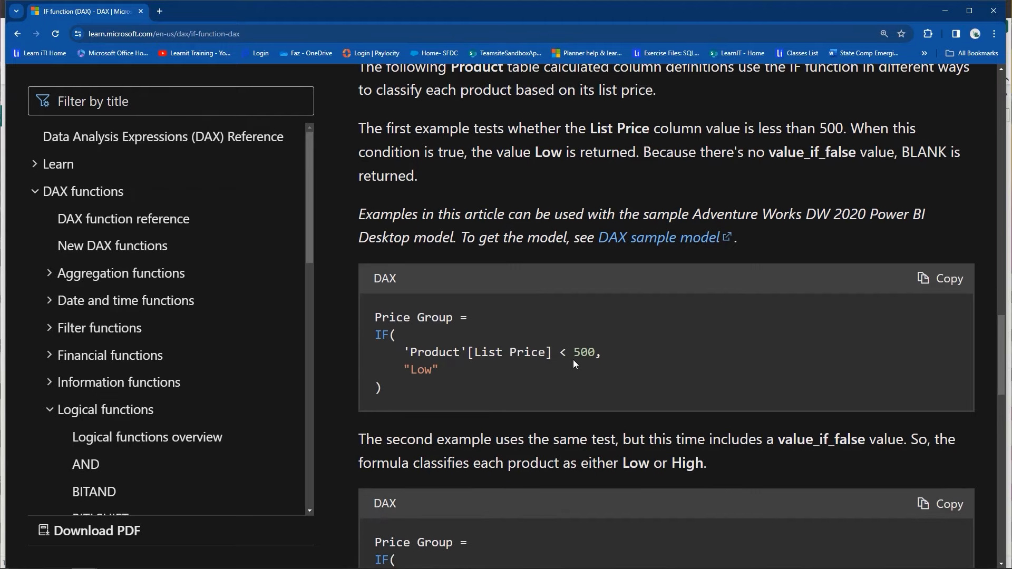
scroll(469, 360, "down", 3)
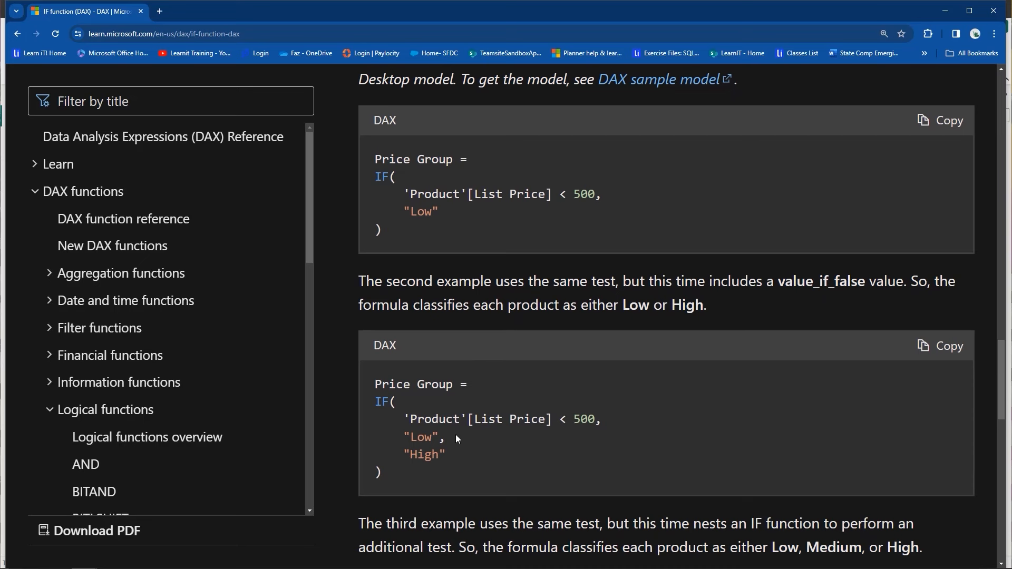
scroll(454, 438, "down", 4)
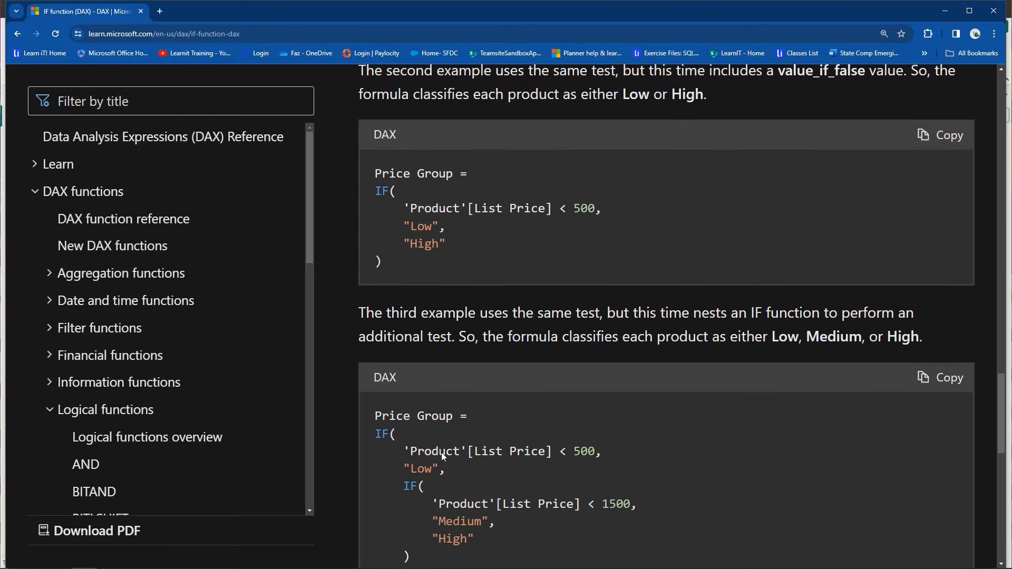
scroll(443, 456, "down", 1)
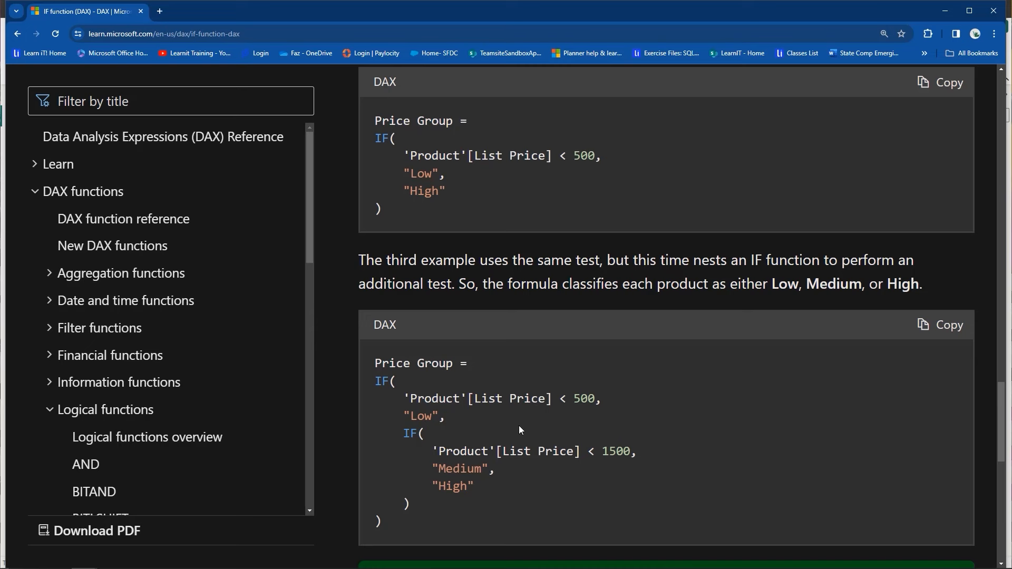
scroll(520, 430, "down", 3)
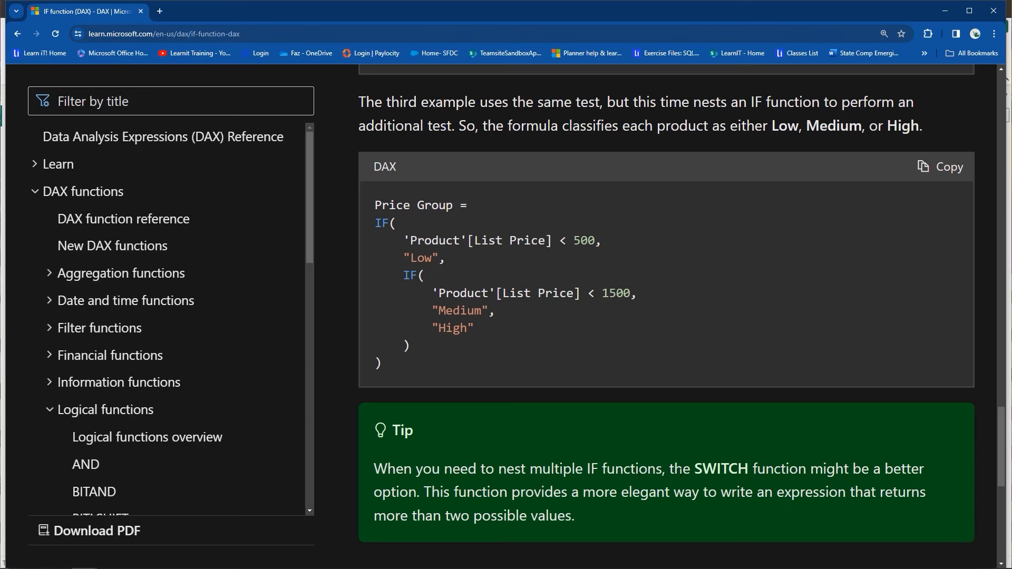
left_click_drag(669, 468, 930, 512)
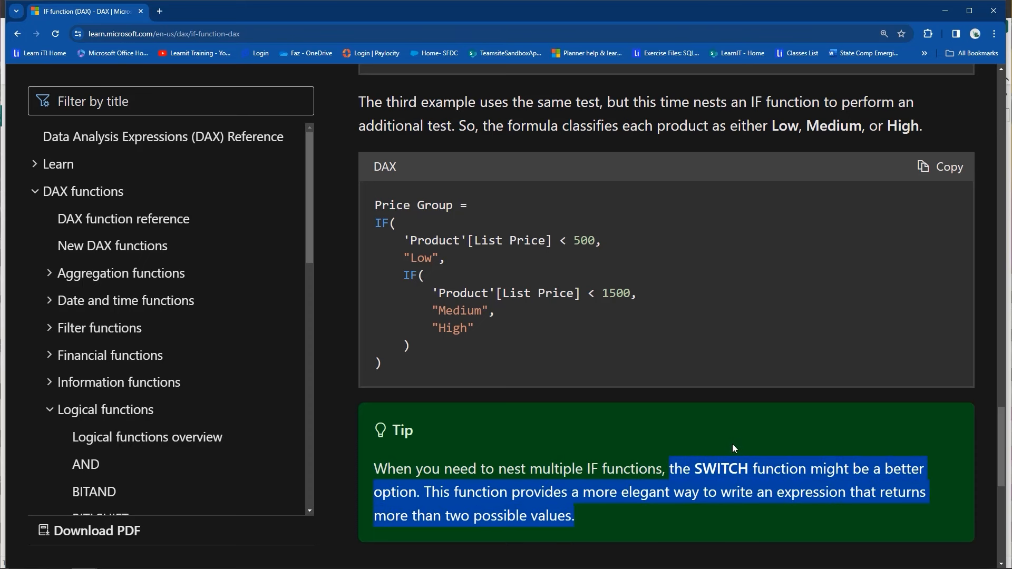
scroll(732, 447, "down", 1)
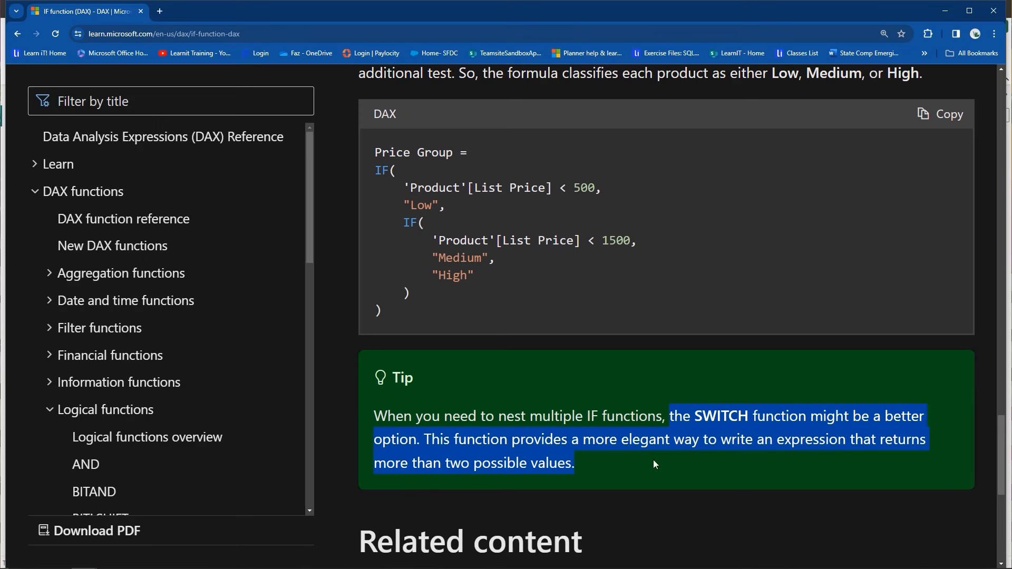
- Switch back to Power BI Desktop, add a calculated column named Age Breakdown to the Customer table, and enlarge the formula editor
left_click(950, 14)
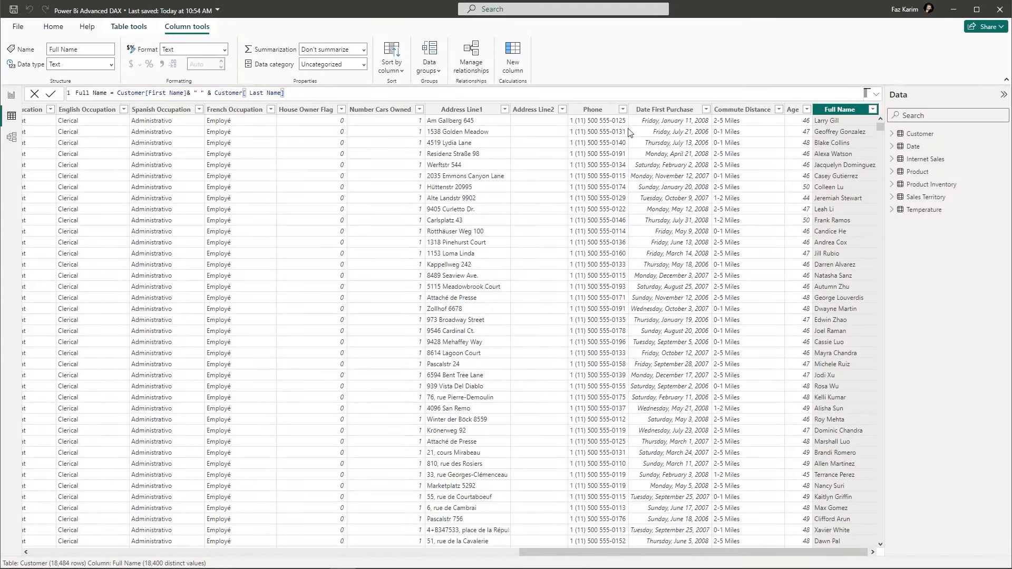
left_click(923, 136)
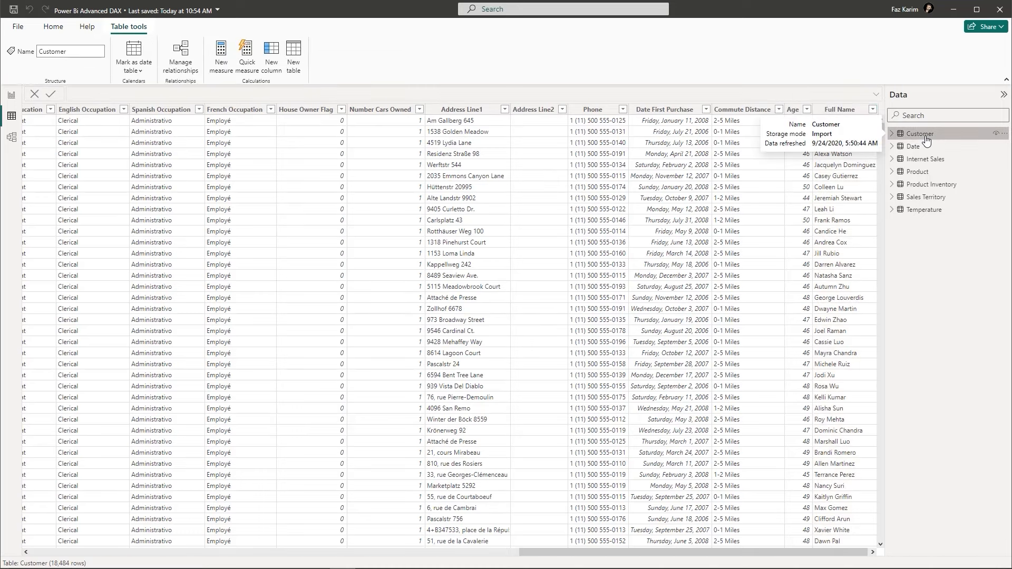
left_click(275, 59)
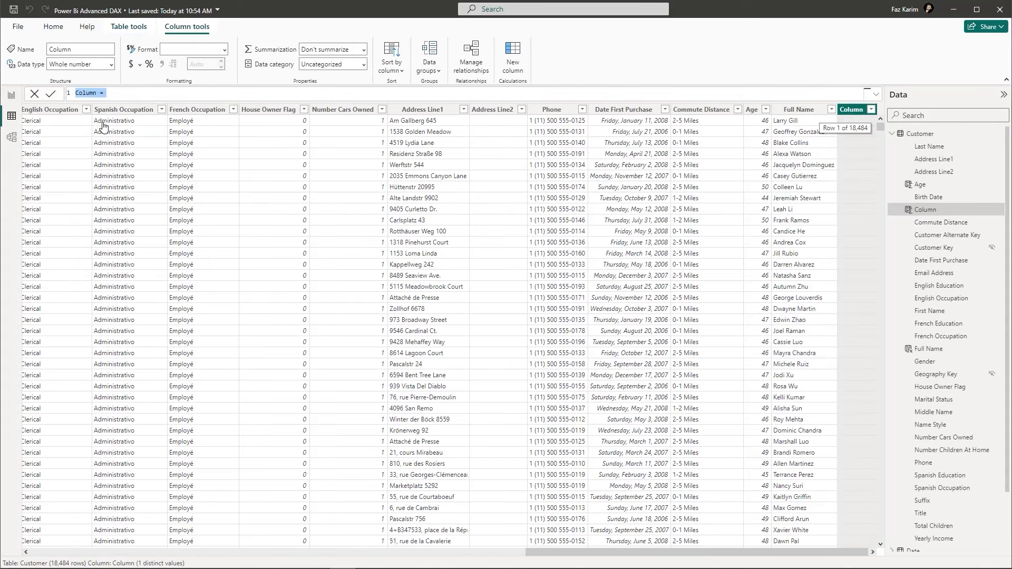
type("Age ")
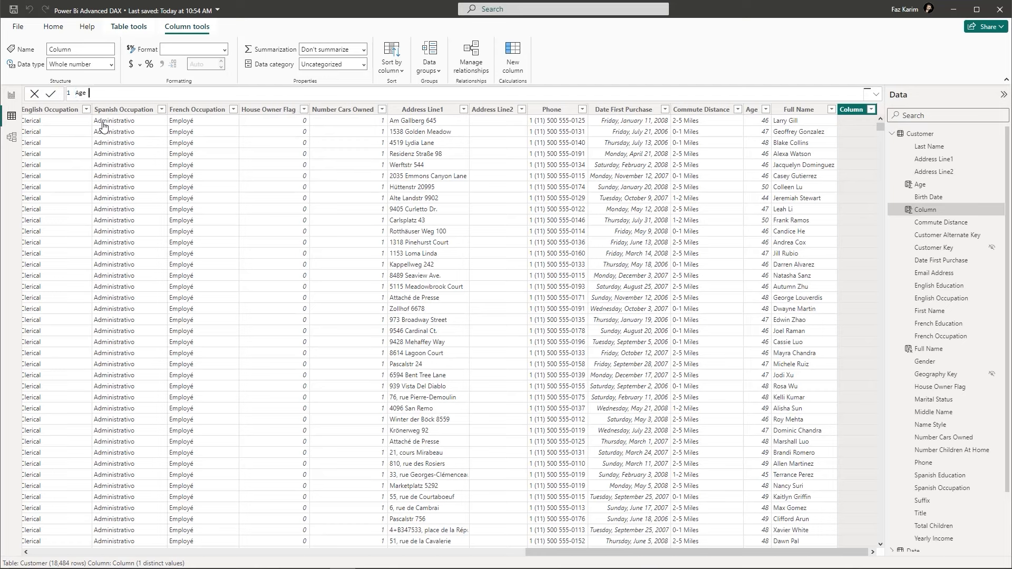
type("Breakdown =")
left_click(876, 94)
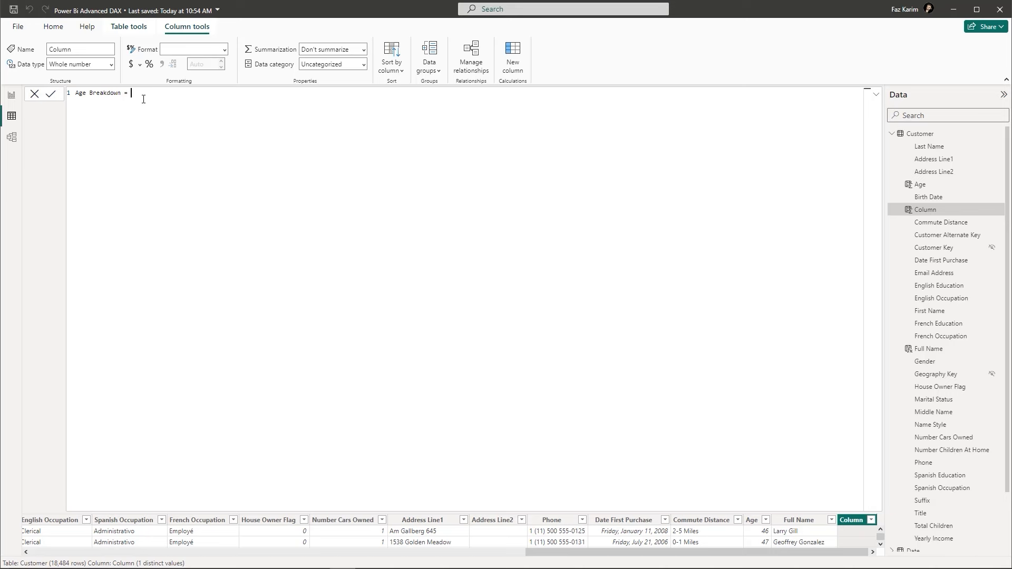
- Add the comment line "// Shift + enter - this is a commented line." beneath the Age Breakdown column name
key("Return")
type("// SHift")
key("BackSpace")
key("BackSpace")
key("BackSpace")
key("BackSpace")
key("BackSpace")
type("hift + enter - this is a commented line.")
key("shift+Return")
- Begin the Age Breakdown expression with an IF that returns "55+" when Customer[Age] >= 55, continuing on a new line
type("IF(")
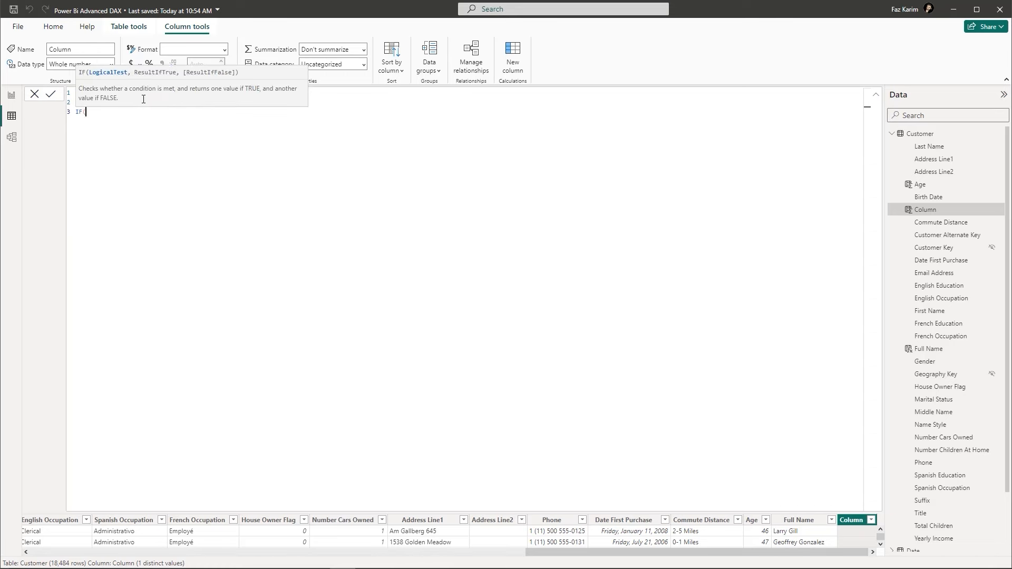
type("cu")
key("Down")
key("Down")
key("Down")
key("Down")
key("Down")
key("Down")
key("Down")
key("Down")
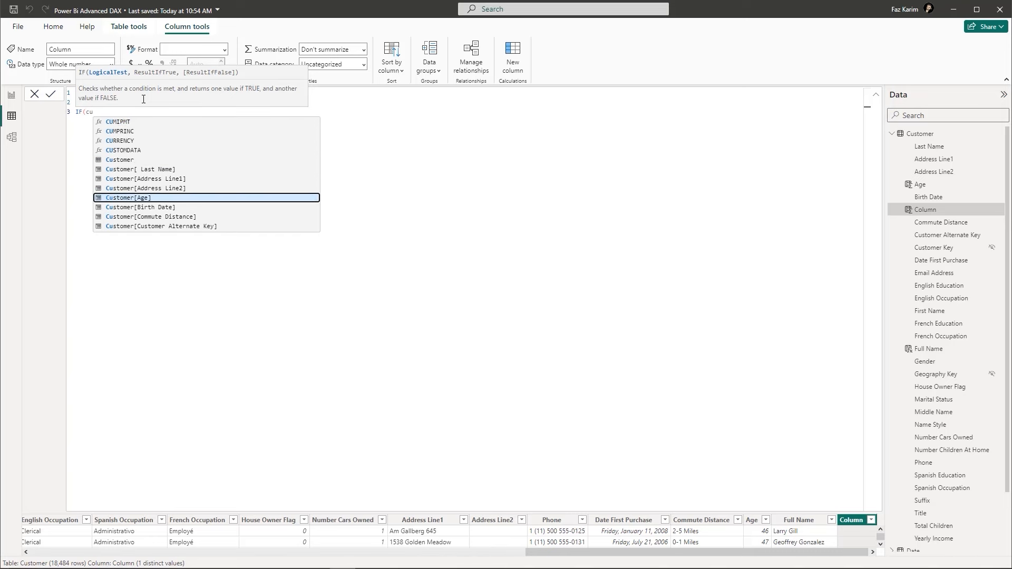
key("Tab")
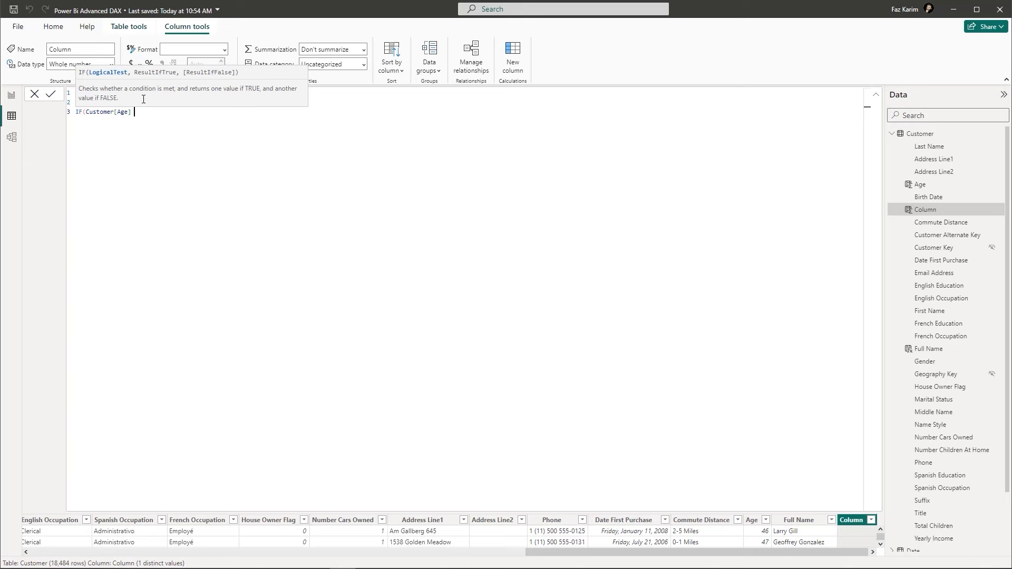
type(">= 55, \"55+\",")
key("shift+Return")
- Nest a second IF on its own line that returns "45-54" when Customer[Age] >= 45
type("if")
key("Tab")
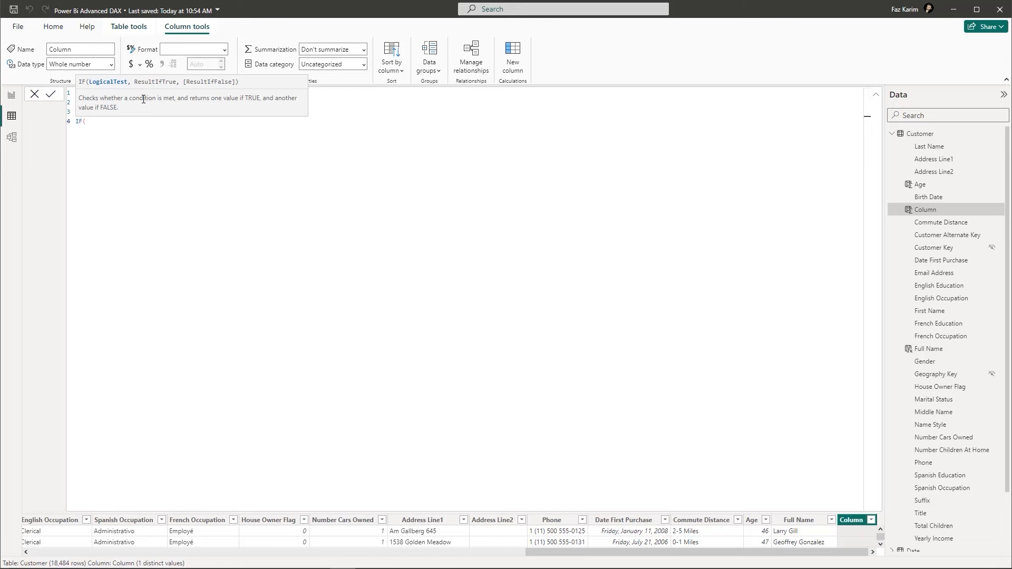
type("custom")
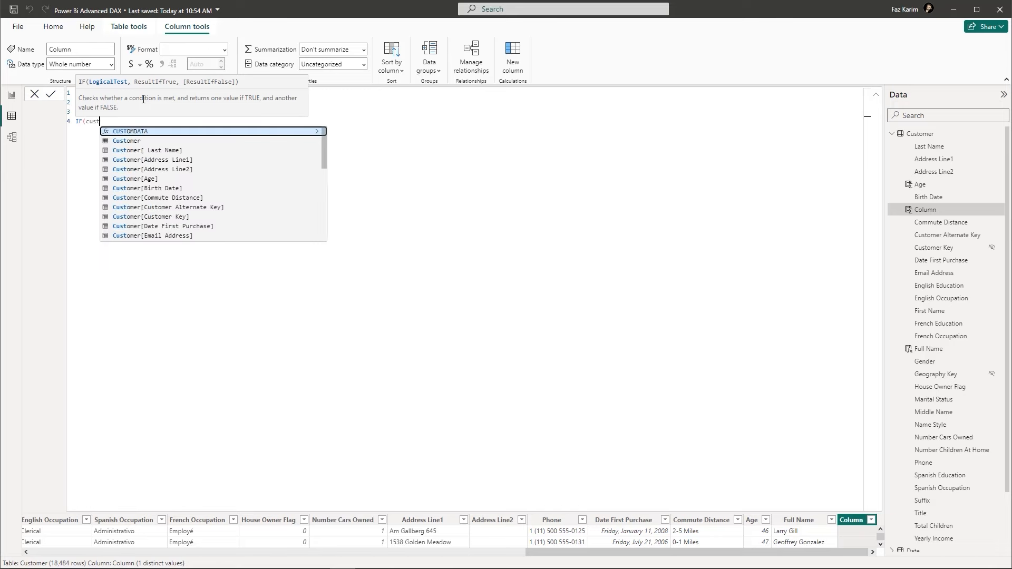
key("Down")
key("Down")
key("Down")
key("Down")
key("Down")
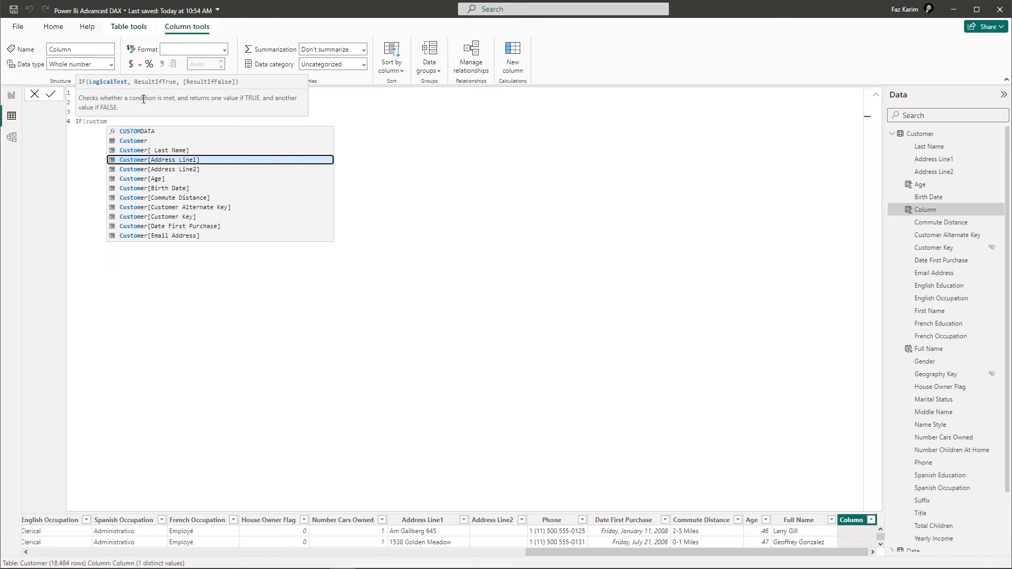
key("Tab")
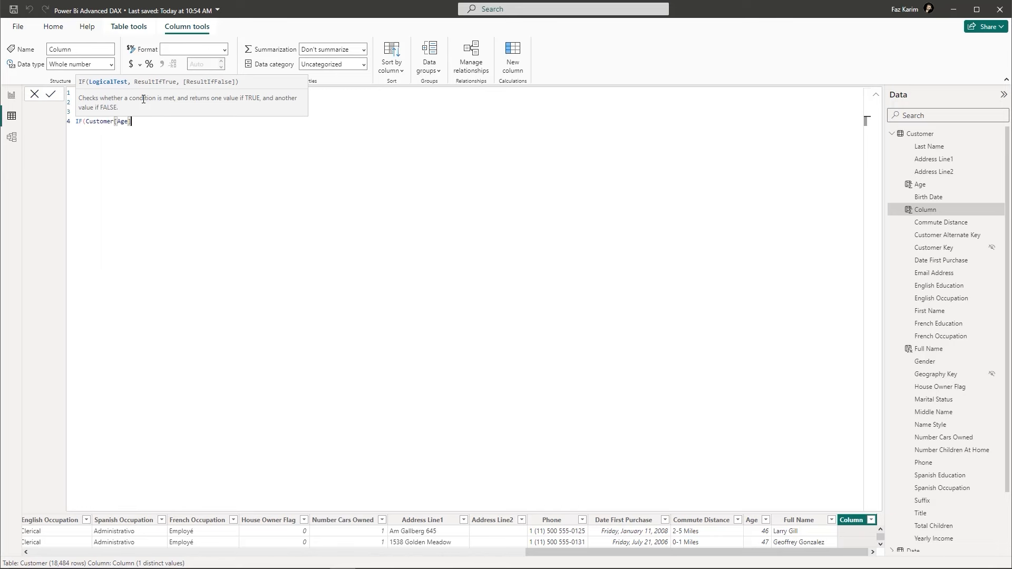
type(".")
key("BackSpace")
type(">= 45, \"45-54\"")
key("BackSpace")
type("+")
key("BackSpace")
type("\",")
key("shift+Return")
- Nest a third IF on its own line that returns "35-44" when Customer[Age] >= 35
type("IF(")
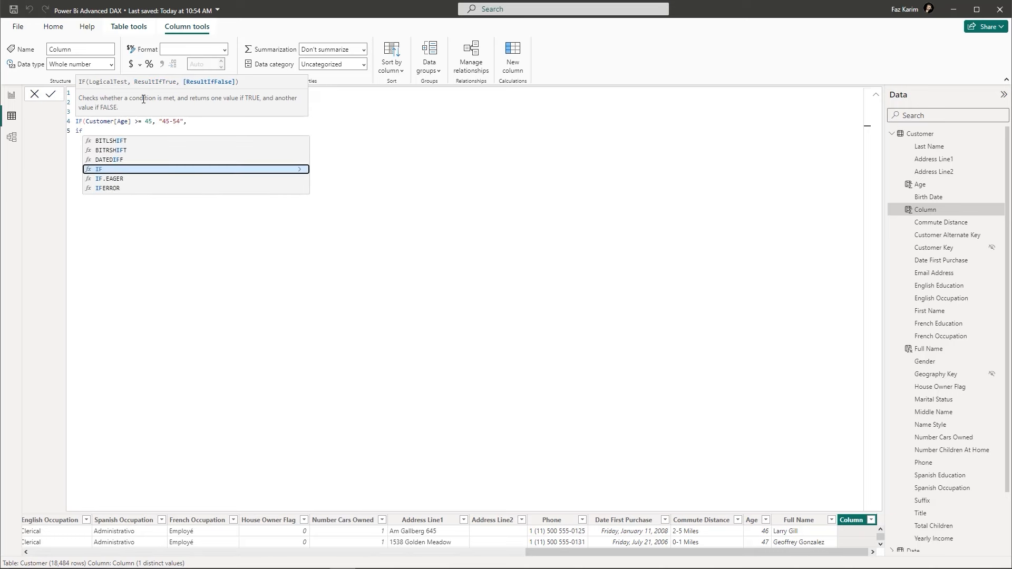
type("cu")
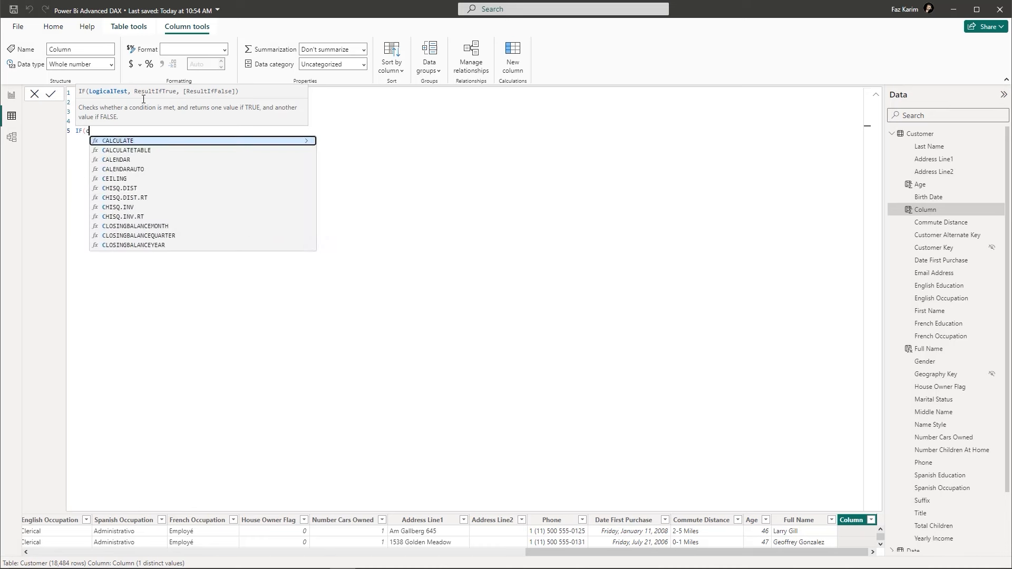
key("Down")
key("Down")
key("Down")
key("Down")
key("Down")
key("Down")
key("Down")
key("Down")
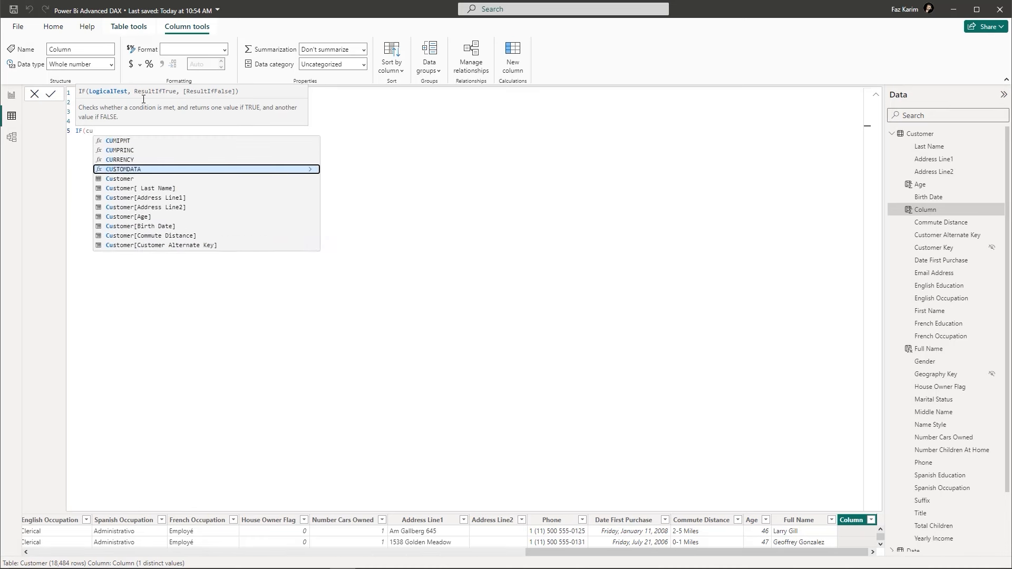
key("Tab")
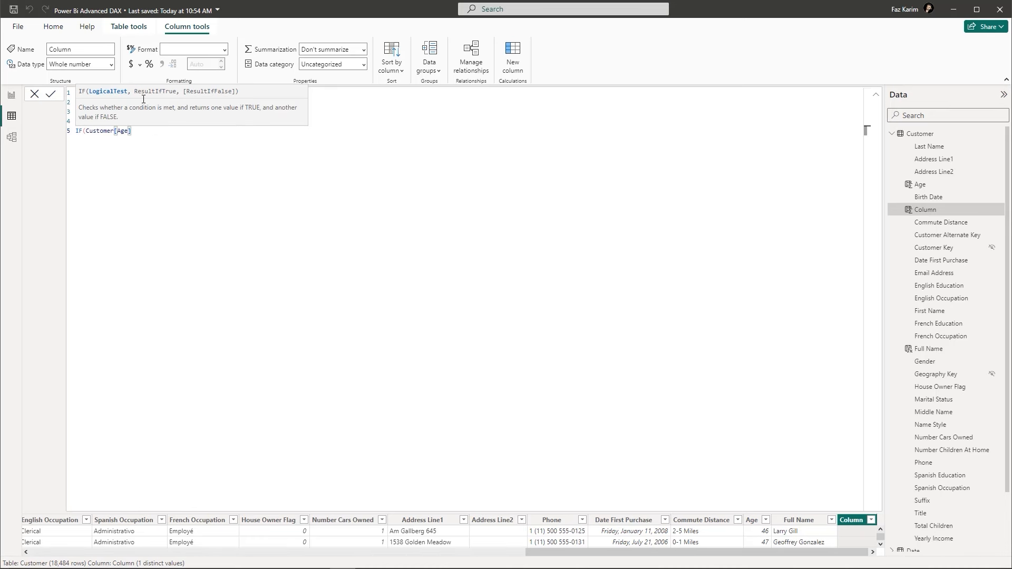
type(">= 35, \"35-44\",")
key("shift+Return")
- Finish the nested IFs with "18-34" as the fallback result, close all three parentheses, and commit the Age Breakdown formula
type("\"18-34\" )")
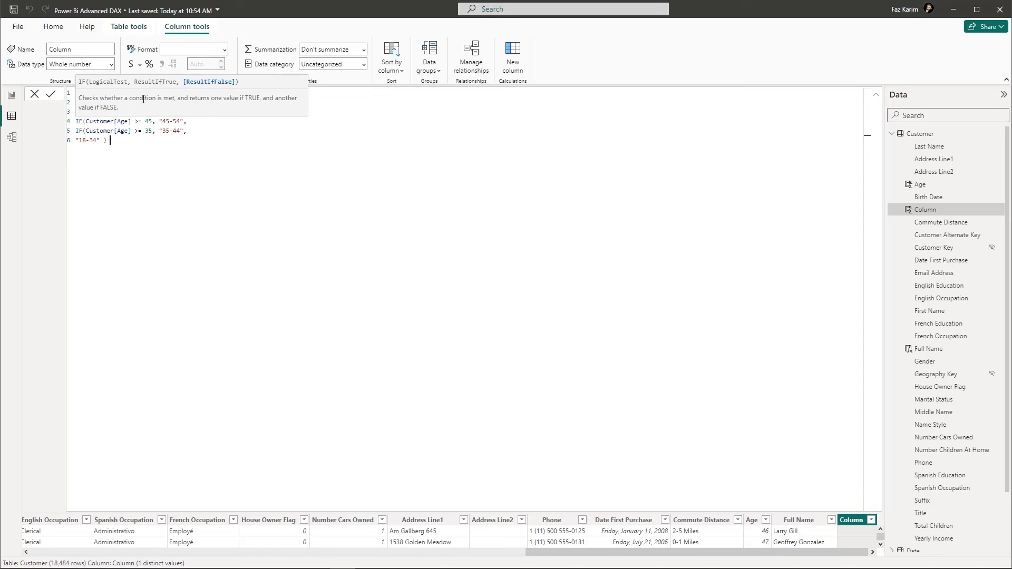
type(" )")
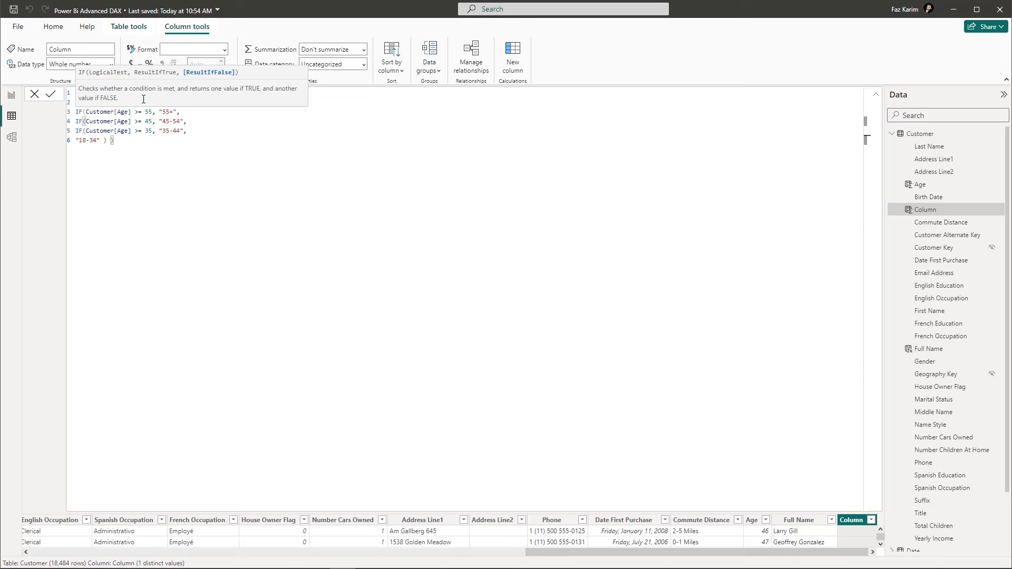
type(" )")
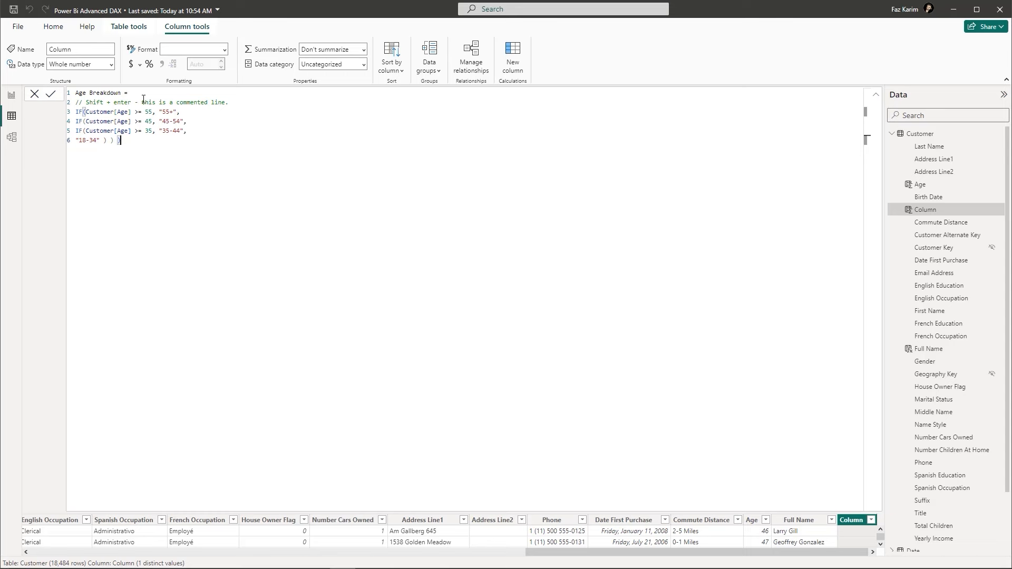
left_click(56, 98)
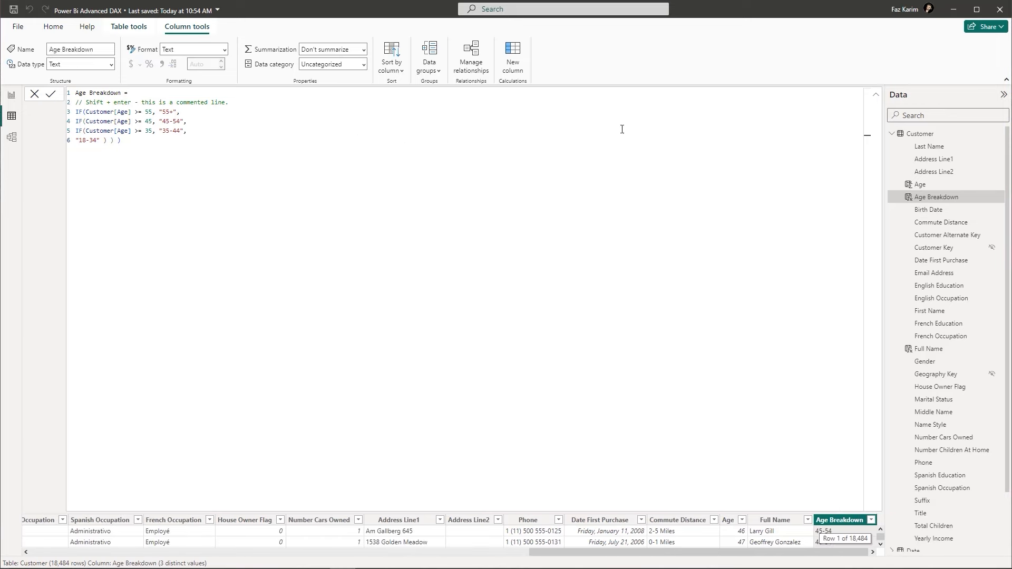
- Review the Age Breakdown values beside the Full Name column, collapse the Customer field list, and show the full Age Breakdown formula
left_click(875, 98)
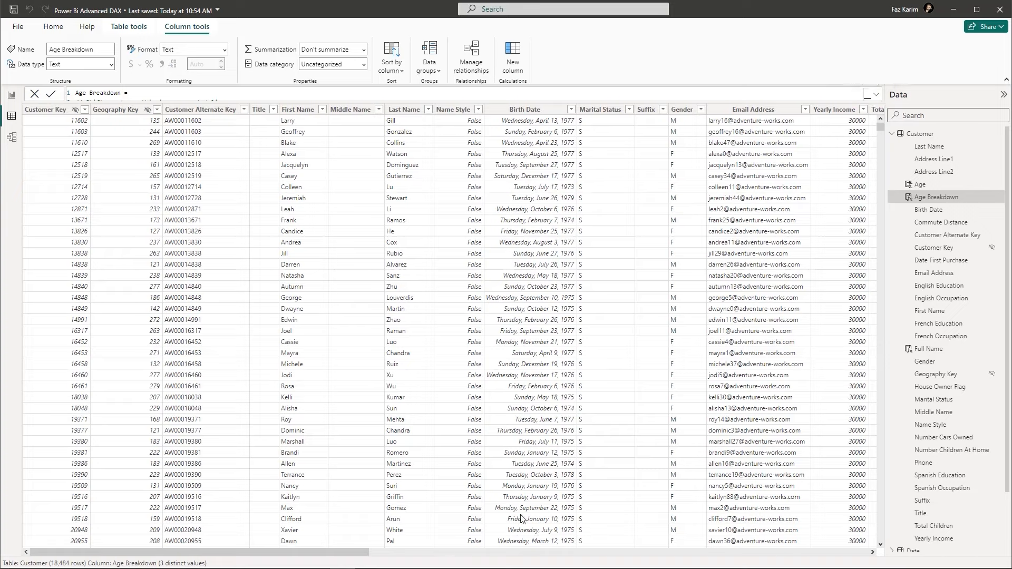
left_click_drag(309, 548, 841, 526)
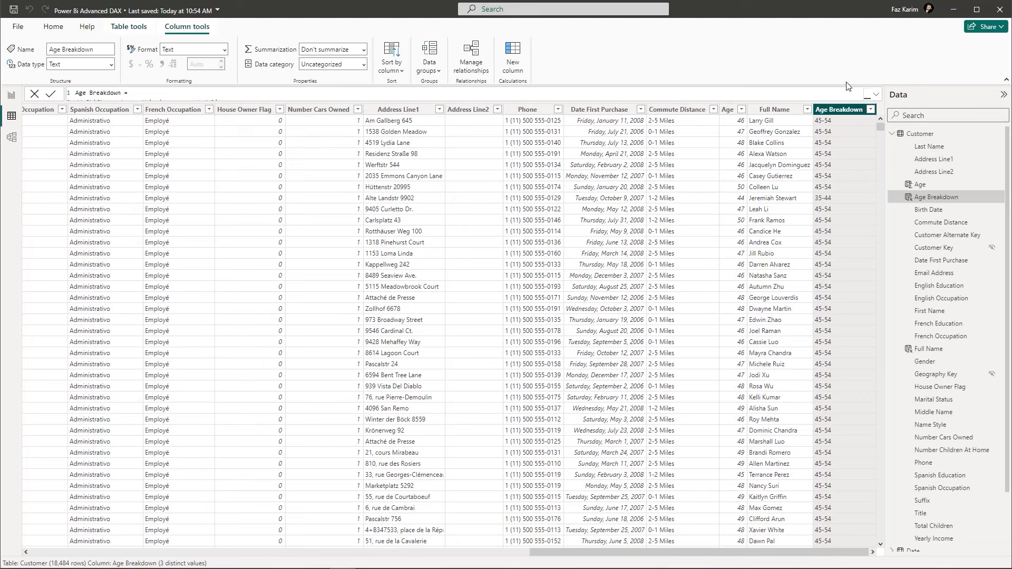
left_click(761, 110)
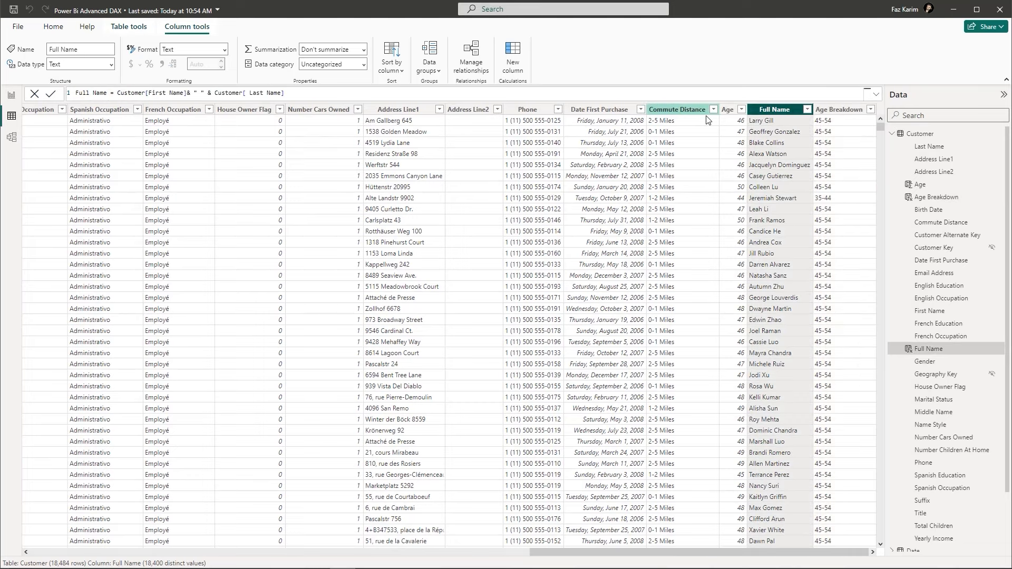
left_click(843, 110)
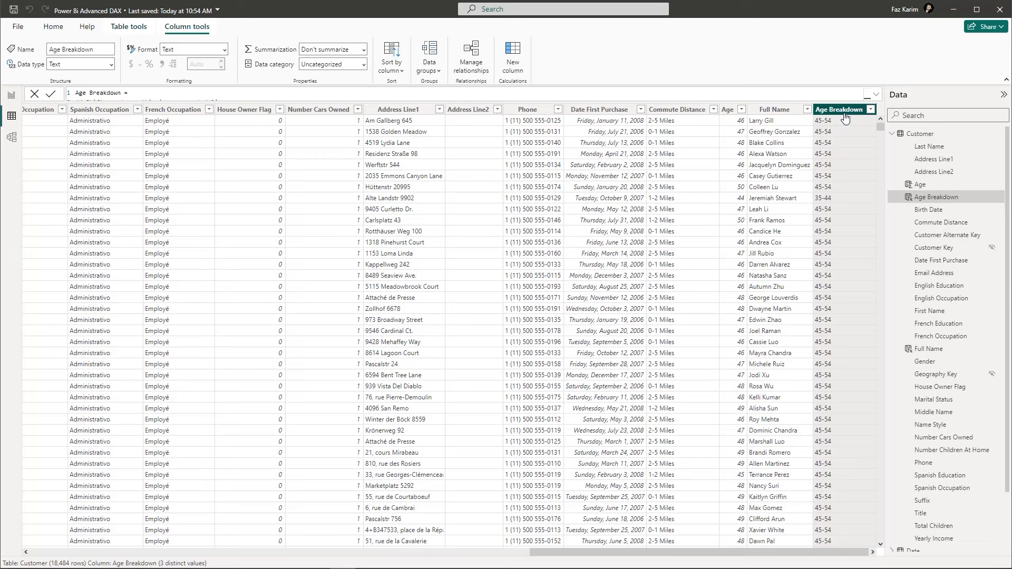
left_click(893, 133)
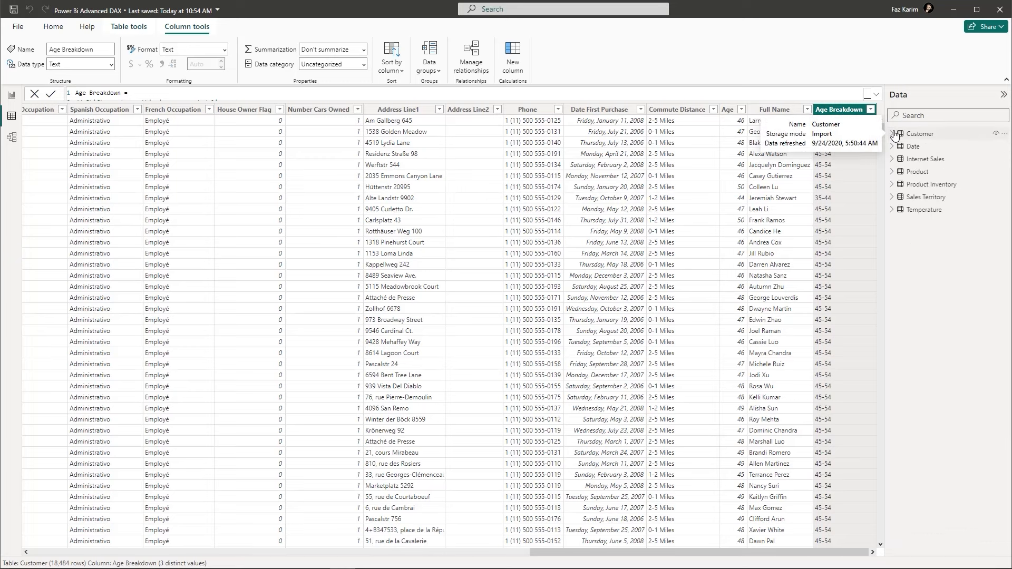
left_click(875, 94)
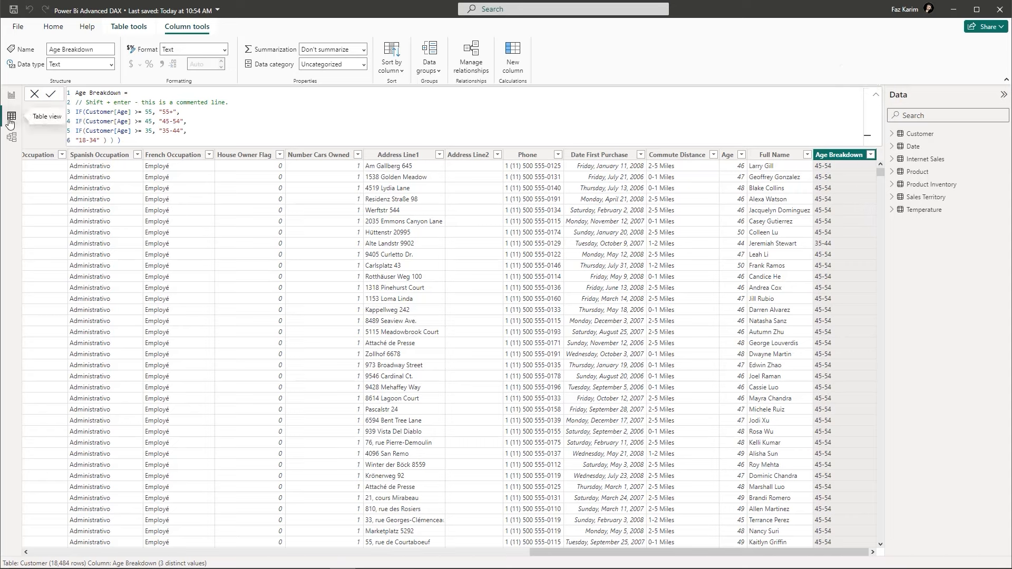
- Open the Date table's data
left_click(912, 149)
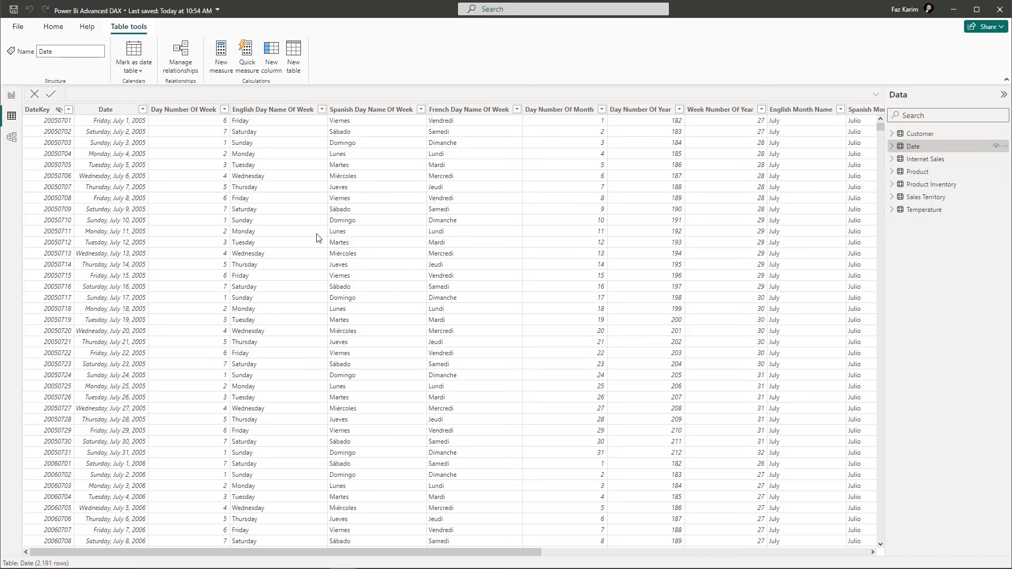
left_click(198, 167)
type("t02-2")
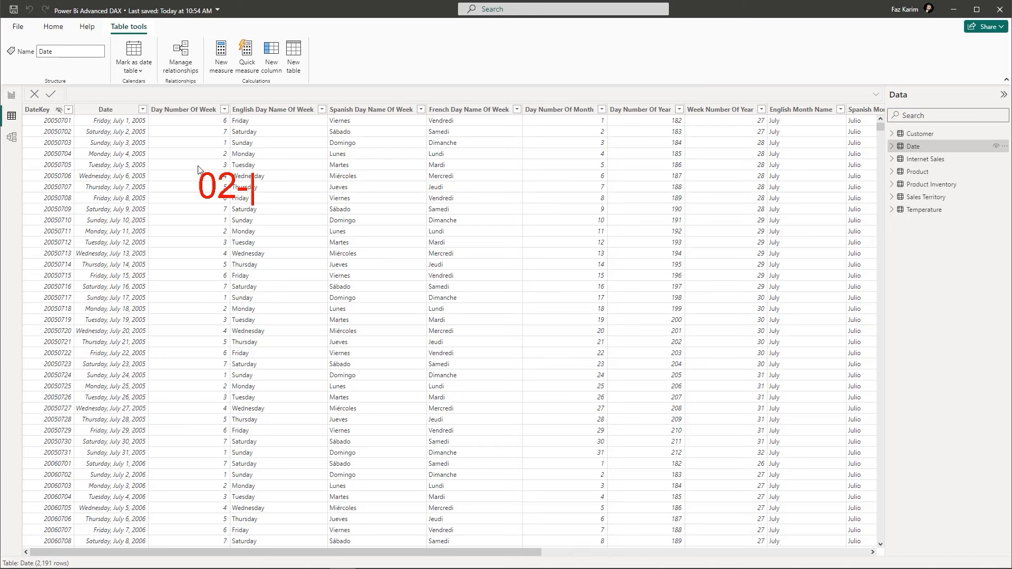
type("024")
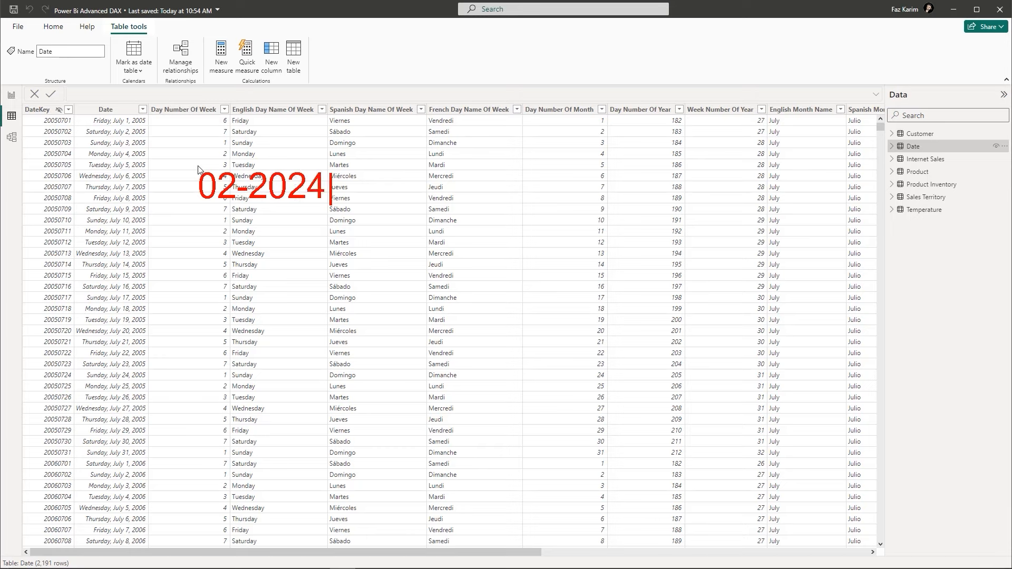
key("Escape")
key("Escape")
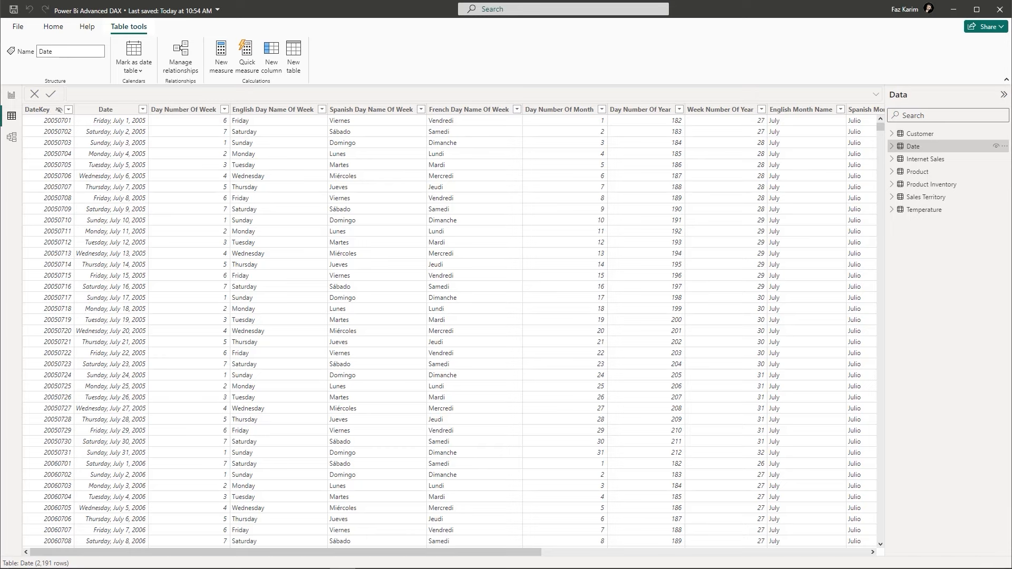
- Switch to the Microsoft Learn page for the DAX FORMAT function in the browser and examine its syntax, parameters and return value
left_click_drag(369, 0, 656, 55)
scroll(616, 296, "down", 3)
scroll(617, 298, "down", 3)
left_click_drag(310, 386, 255, 384)
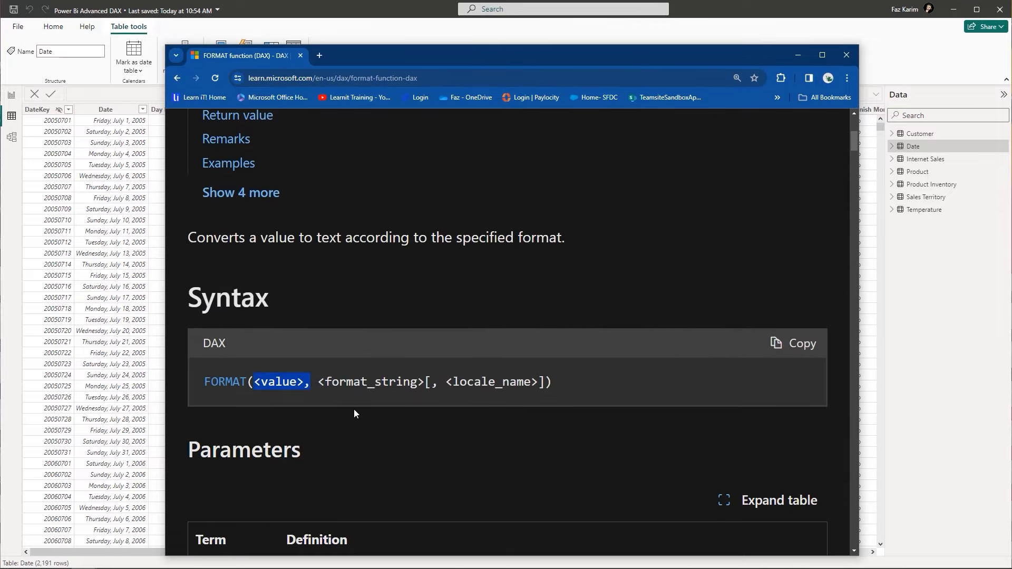
left_click_drag(325, 383, 424, 384)
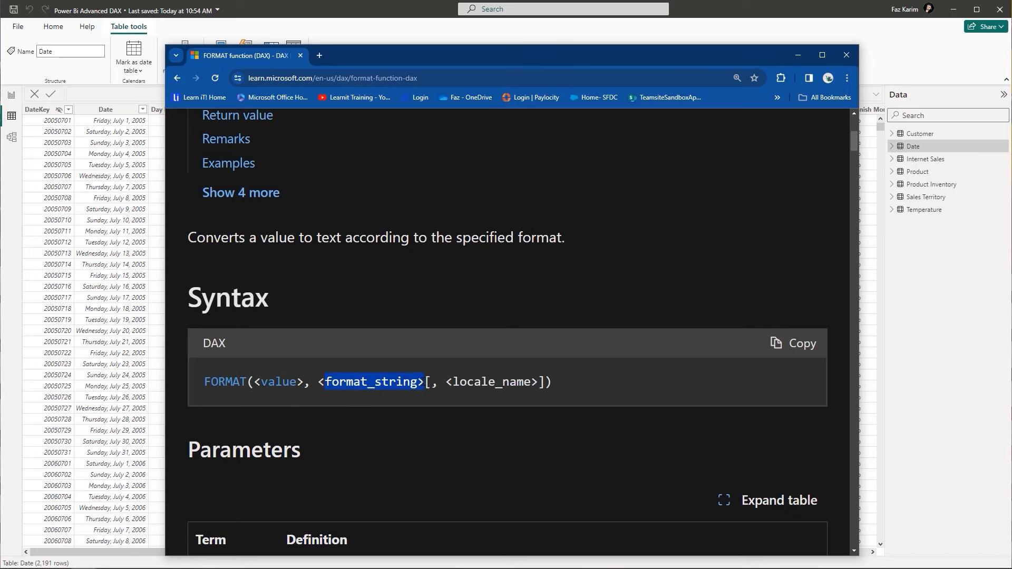
scroll(422, 380, "down", 3)
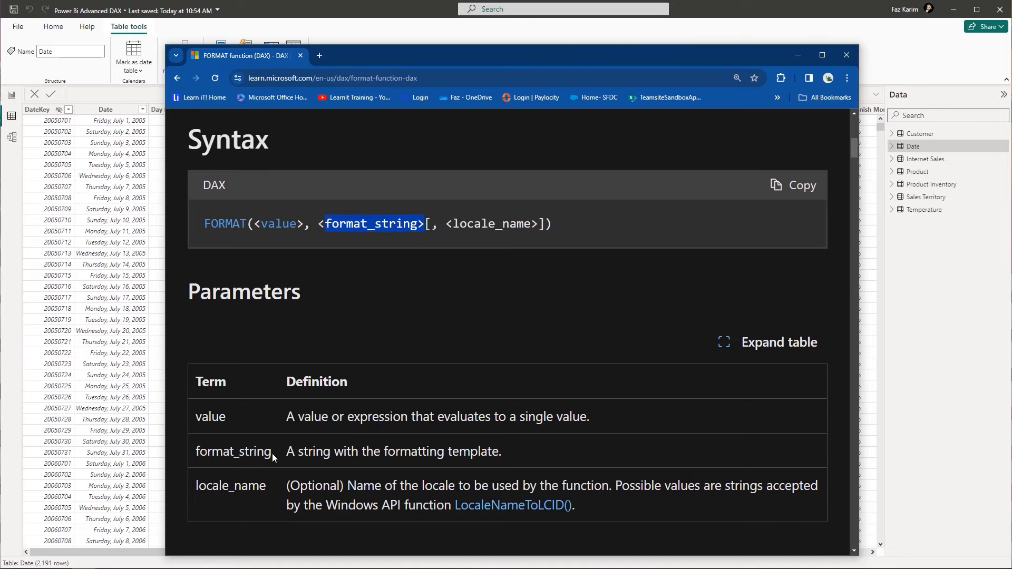
scroll(272, 453, "down", 4)
scroll(271, 453, "down", 4)
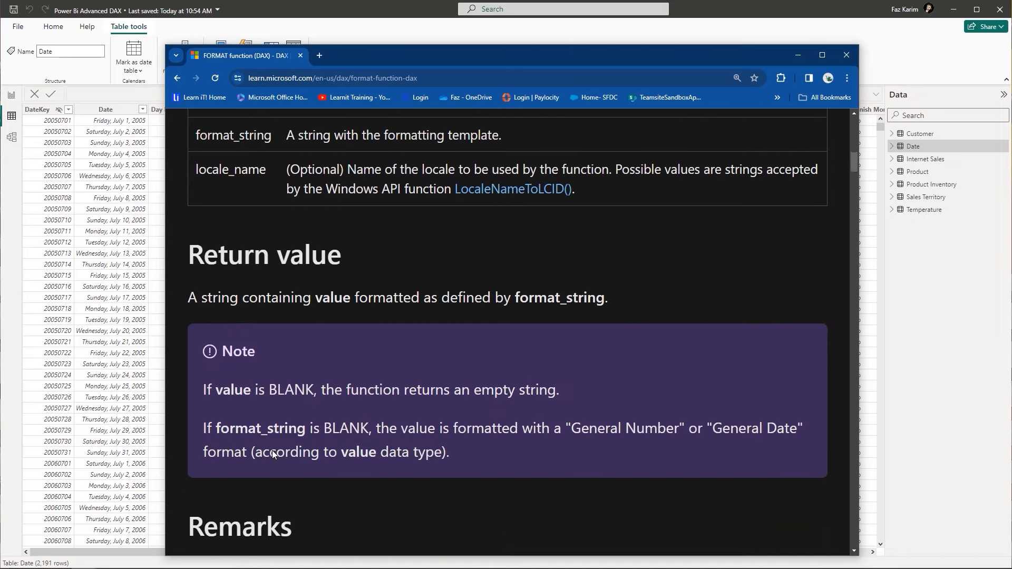
- Read through the FORMAT function's remarks, example format strings, and predefined and custom numeric formats
scroll(272, 450, "down", 6)
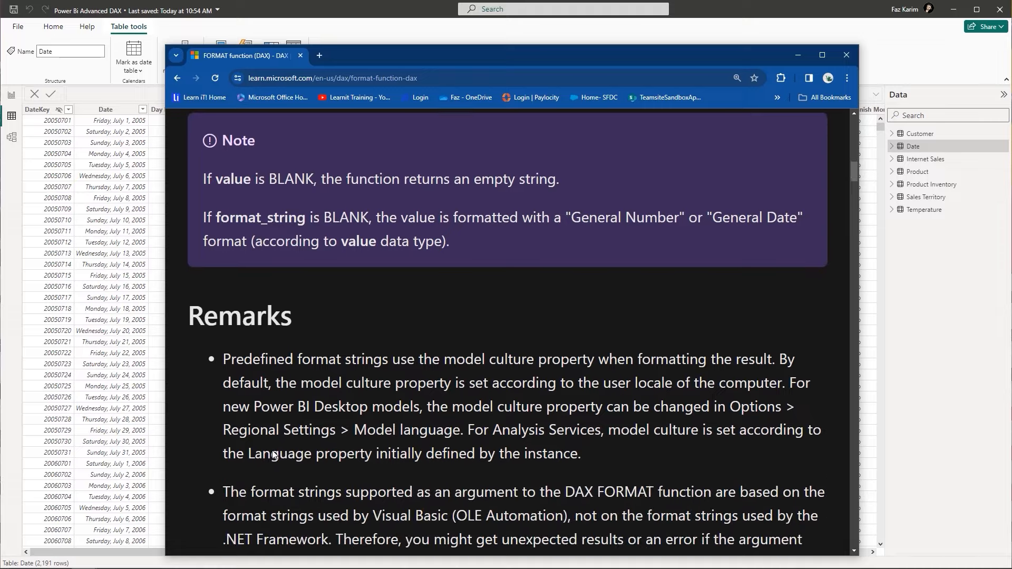
scroll(272, 450, "down", 6)
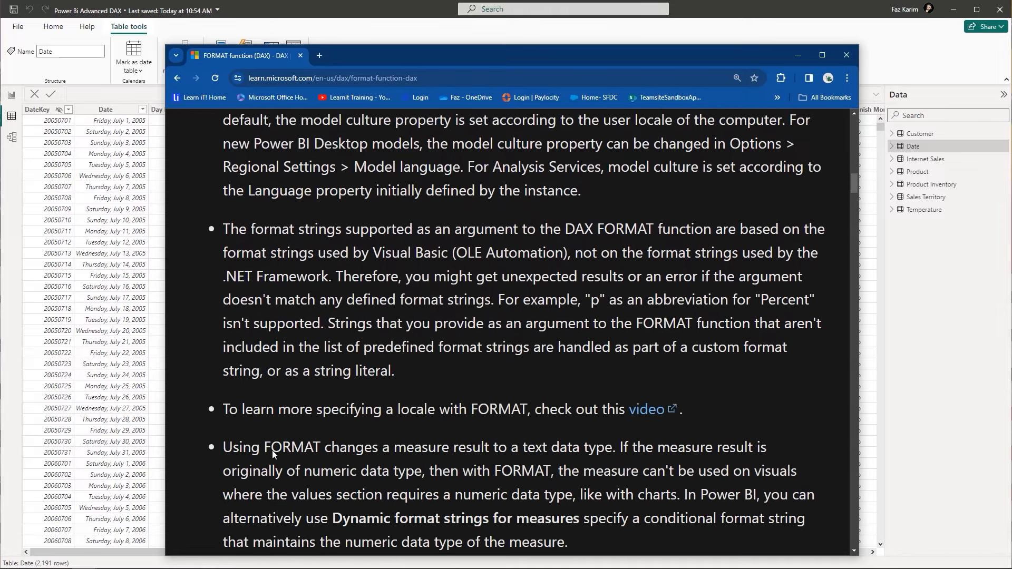
scroll(272, 450, "down", 3)
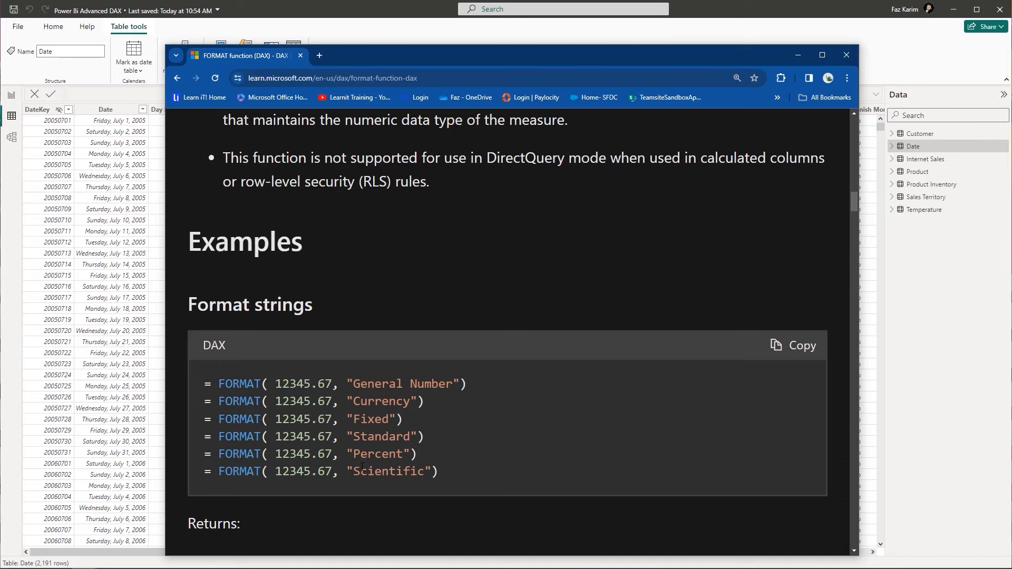
scroll(362, 466, "down", 5)
scroll(360, 463, "down", 1)
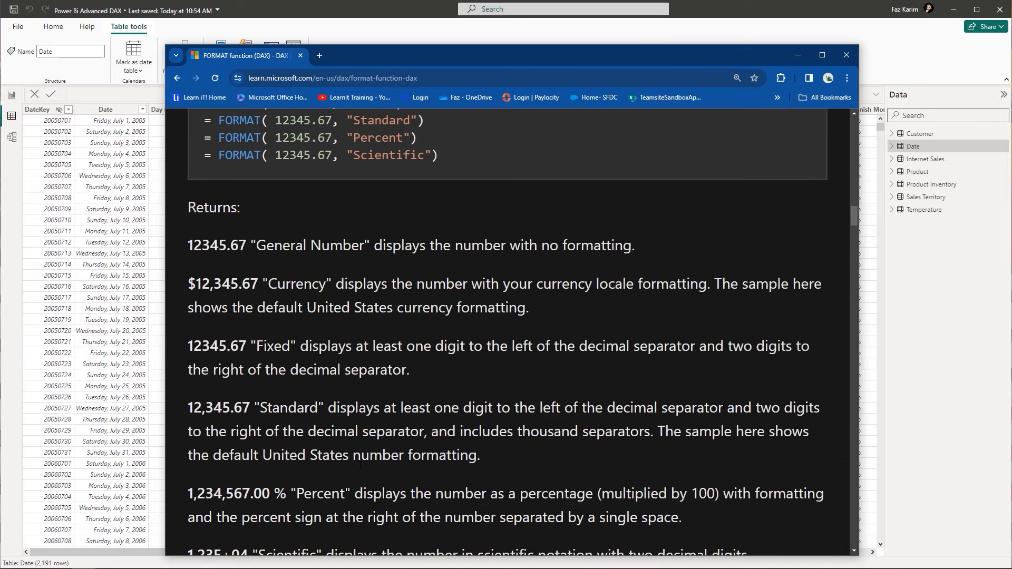
scroll(275, 500, "down", 6)
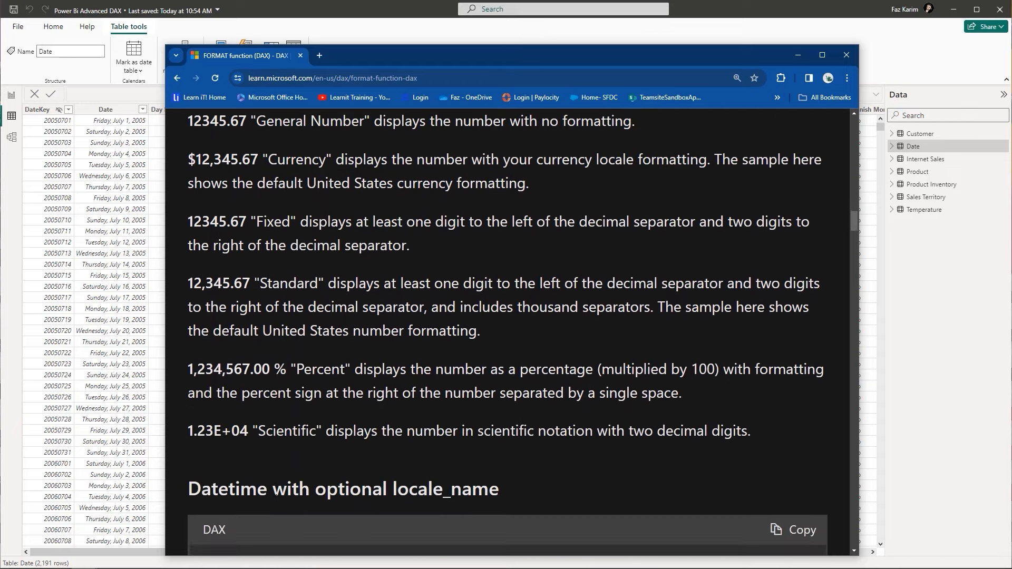
scroll(275, 500, "down", 8)
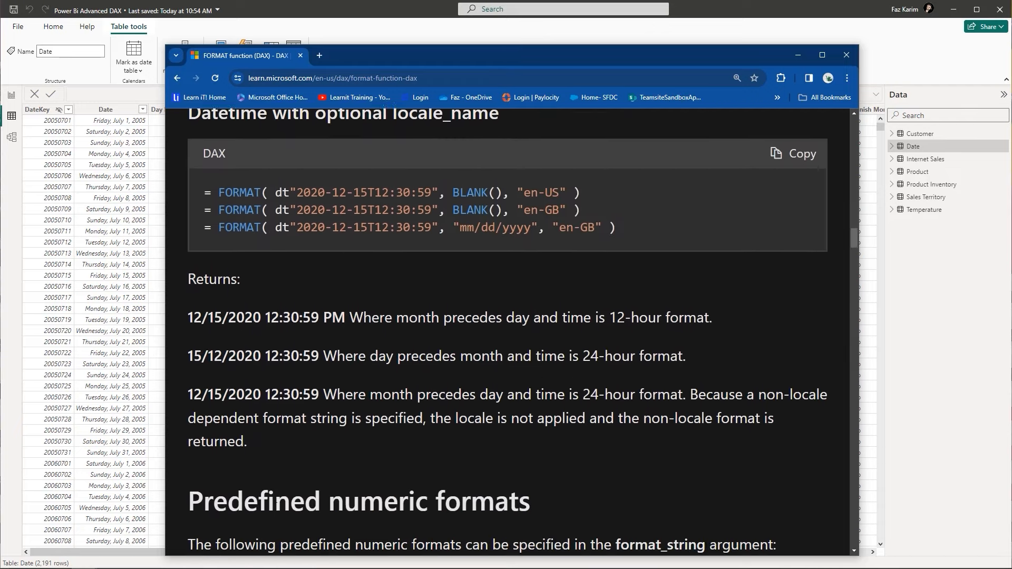
scroll(275, 498, "down", 7)
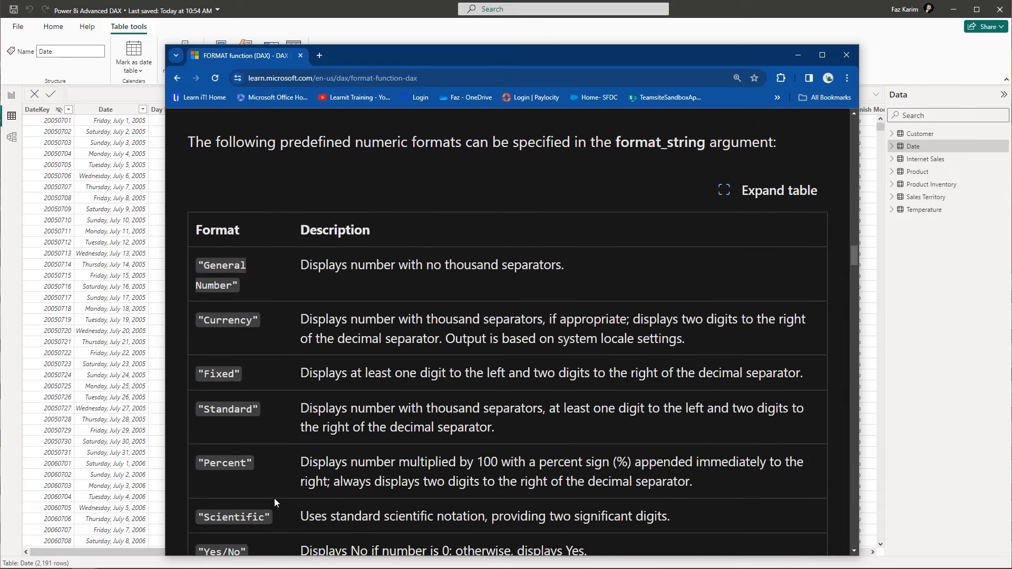
scroll(274, 498, "down", 6)
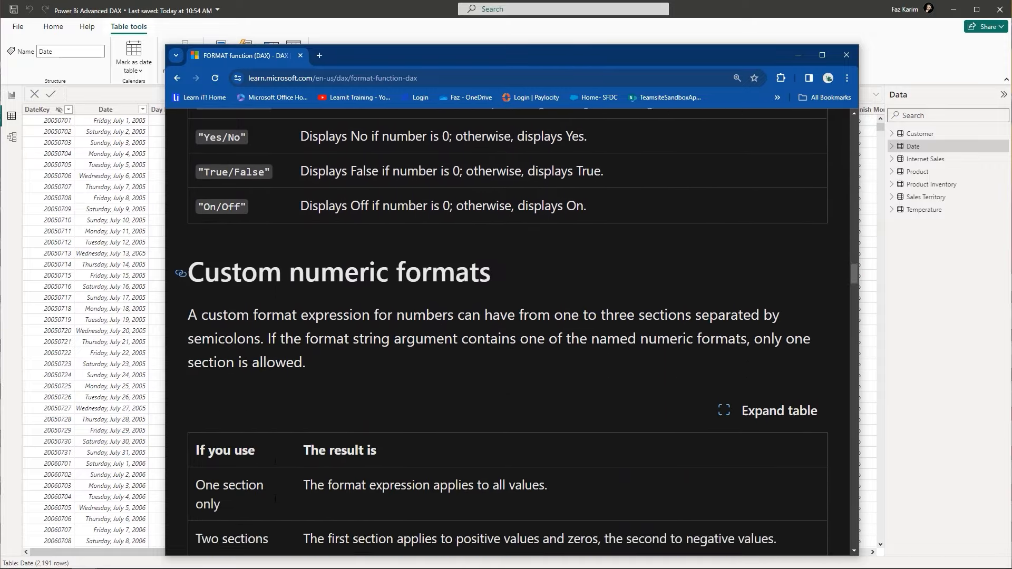
scroll(274, 498, "down", 8)
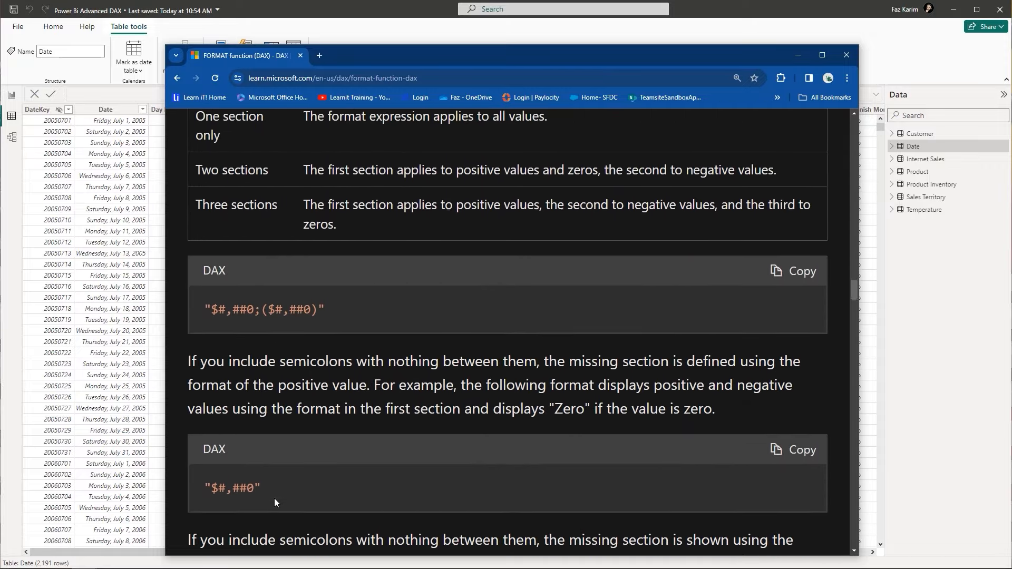
scroll(274, 498, "down", 12)
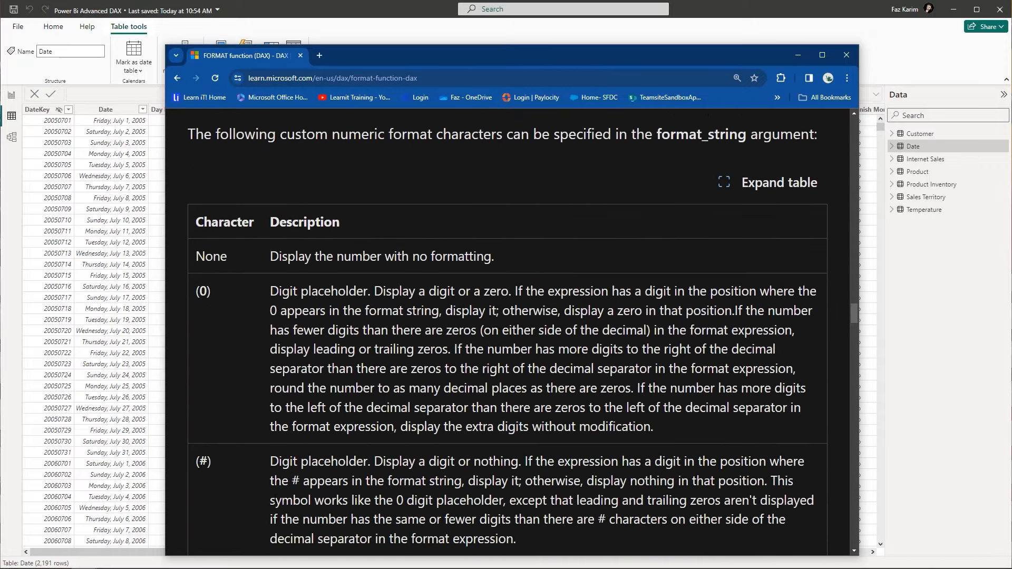
scroll(274, 498, "down", 10)
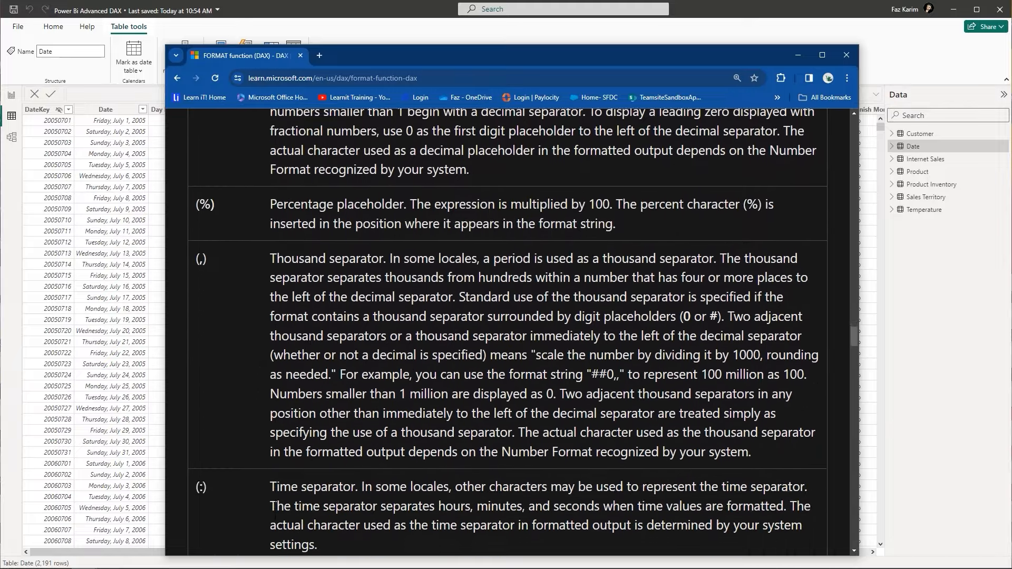
- Examine the predefined and custom date/time formats, looking up the characters for a two-digit month and a four-digit year
scroll(274, 498, "down", 14)
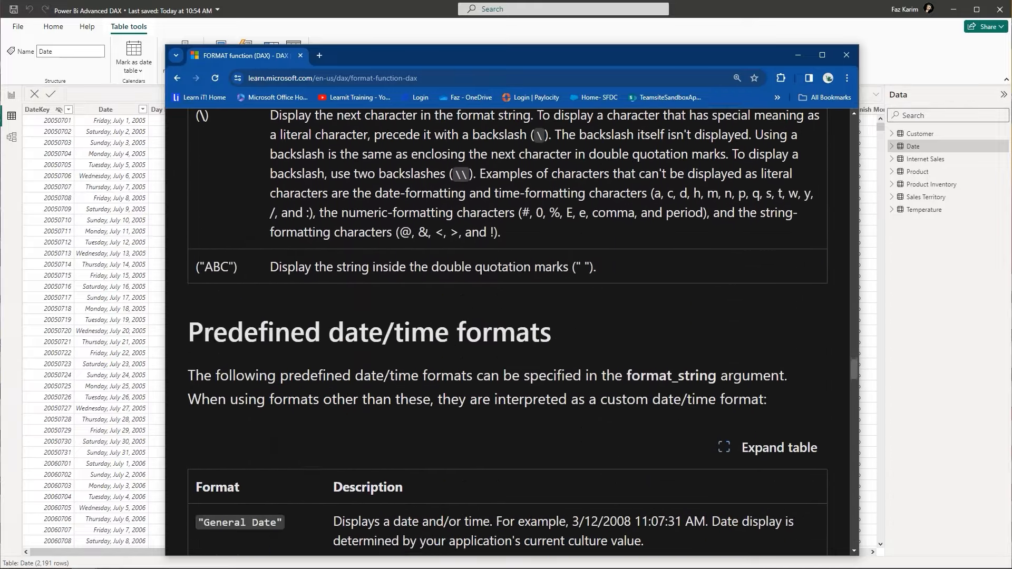
scroll(274, 498, "down", 11)
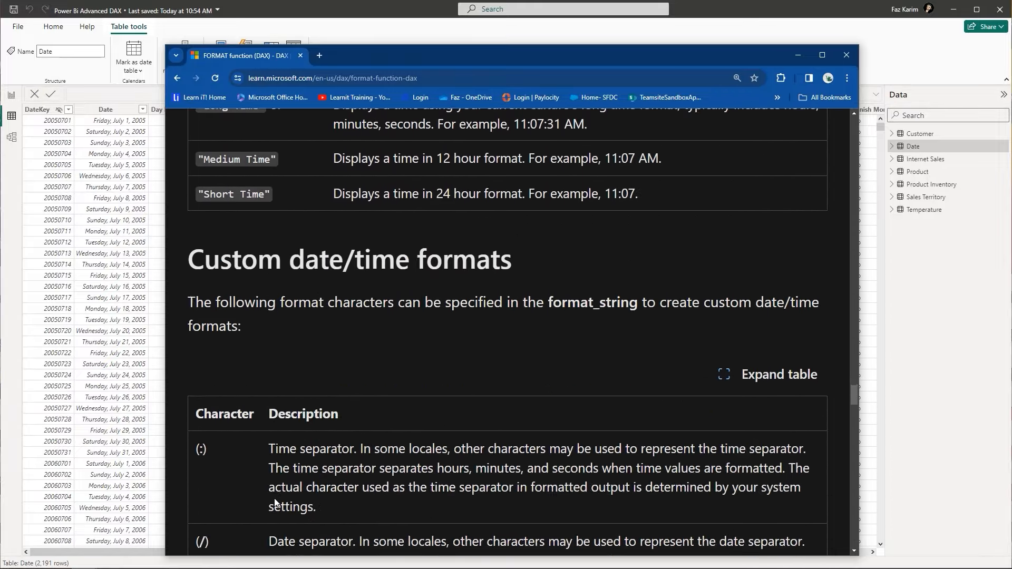
scroll(274, 498, "down", 4)
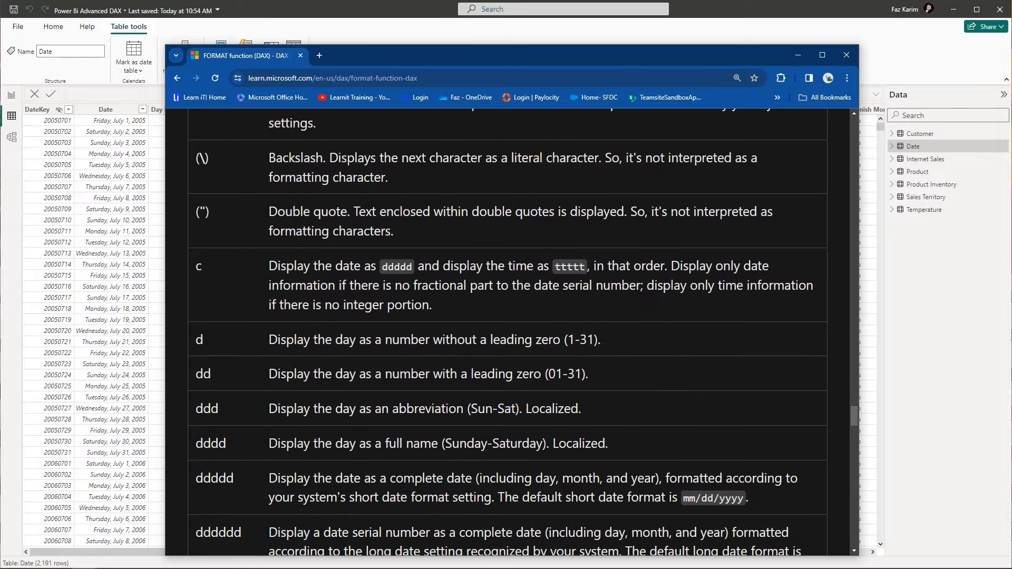
scroll(275, 354, "down", 6)
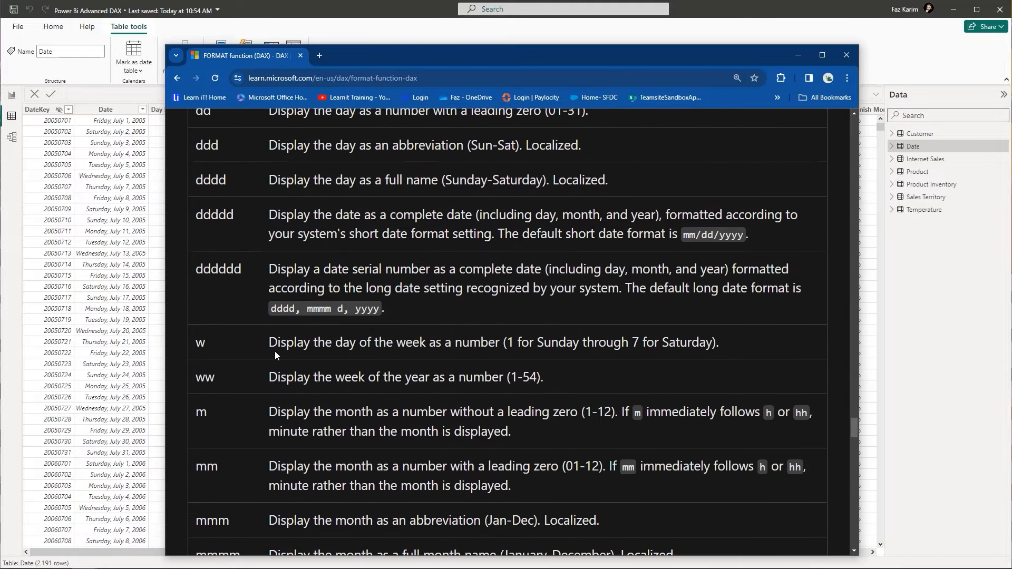
scroll(275, 352, "down", 3)
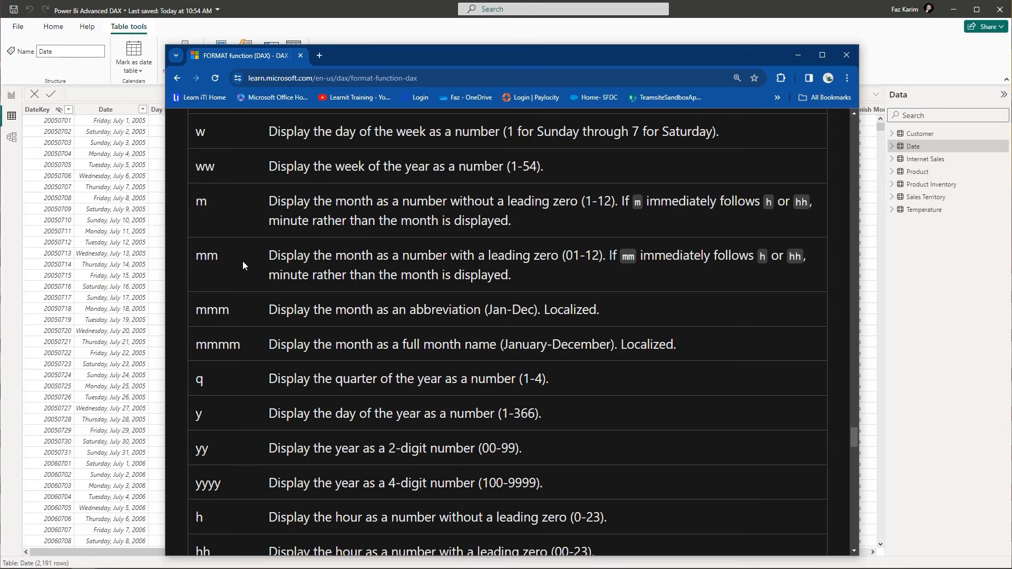
scroll(242, 261, "down", 2)
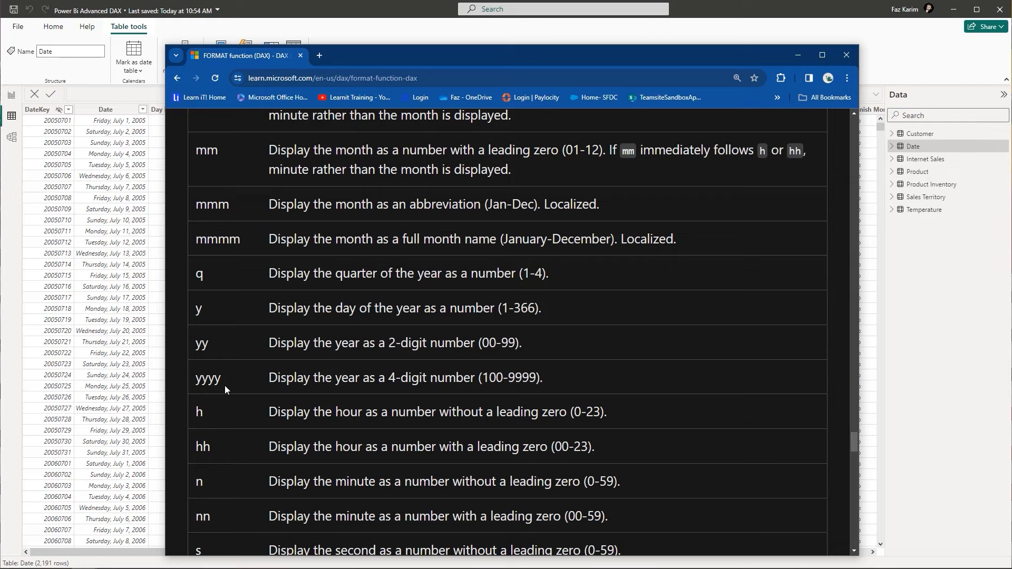
- Switch back to Power BI Desktop, add a calculated column to the Date table, and begin its formula with the name Month-year
key("alt+Tab")
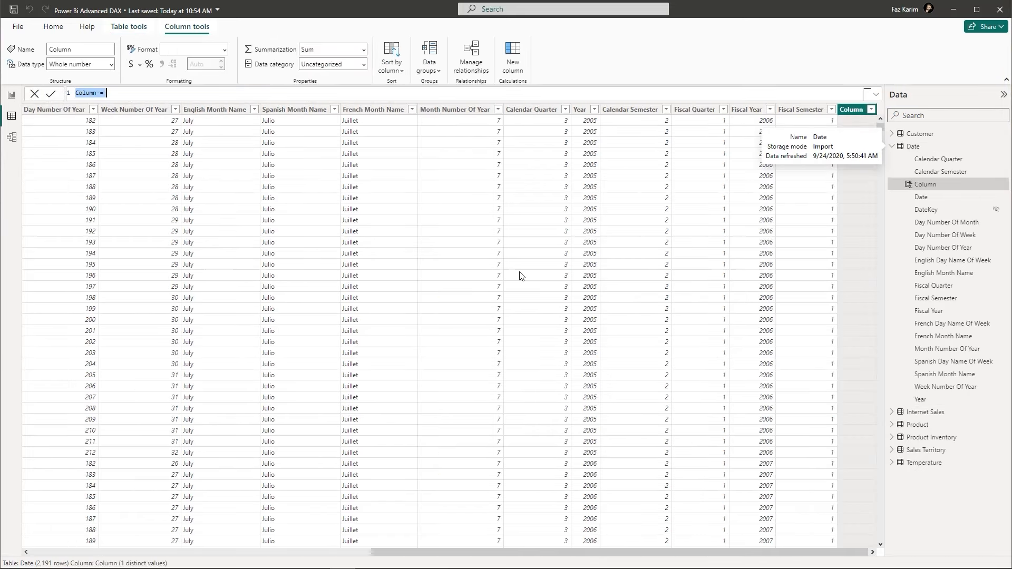
type("Month")
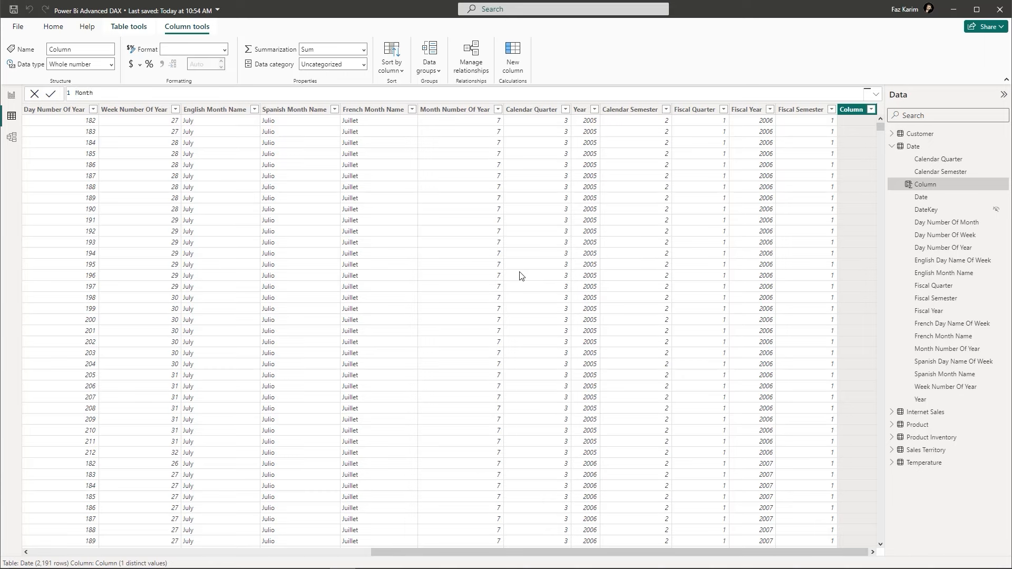
type("-YEar")
key("BackSpace")
key("BackSpace")
key("BackSpace")
key("BackSpace")
type("year =")
- Expand the formula editor and add the comment line "// MM - yyyy" under the Month-year name
left_click(877, 96)
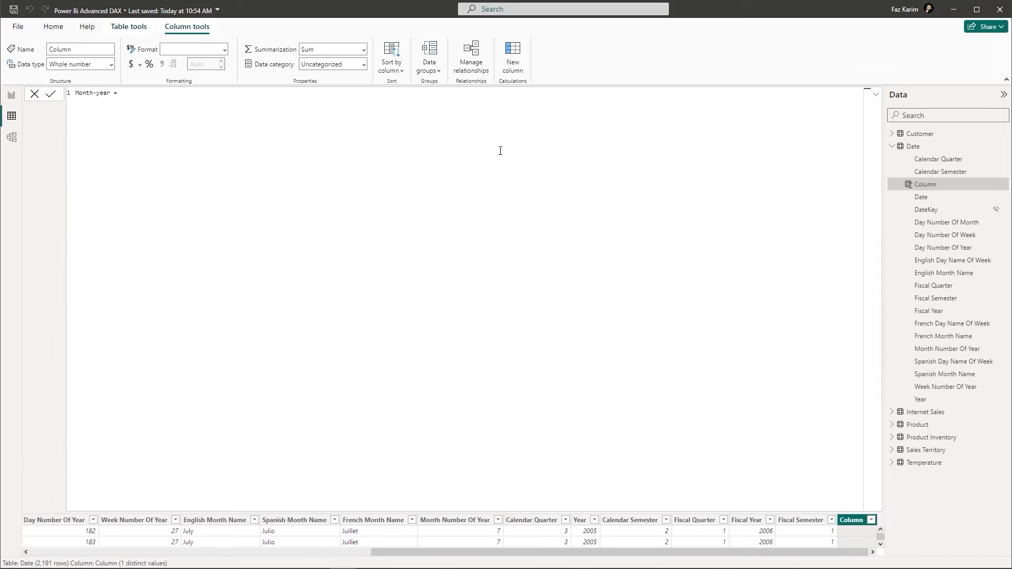
key("shift+Return")
type("// MM - yyyy")
key("BackSpace")
key("BackSpace")
key("BackSpace")
key("BackSpace")
type("yyyy")
- Write FORMAT('Date'[Date], "mm-yyyy") on a new line, commit the Month-year formula, and collapse the formula editor
key("Return")
type("form")
key("Tab")
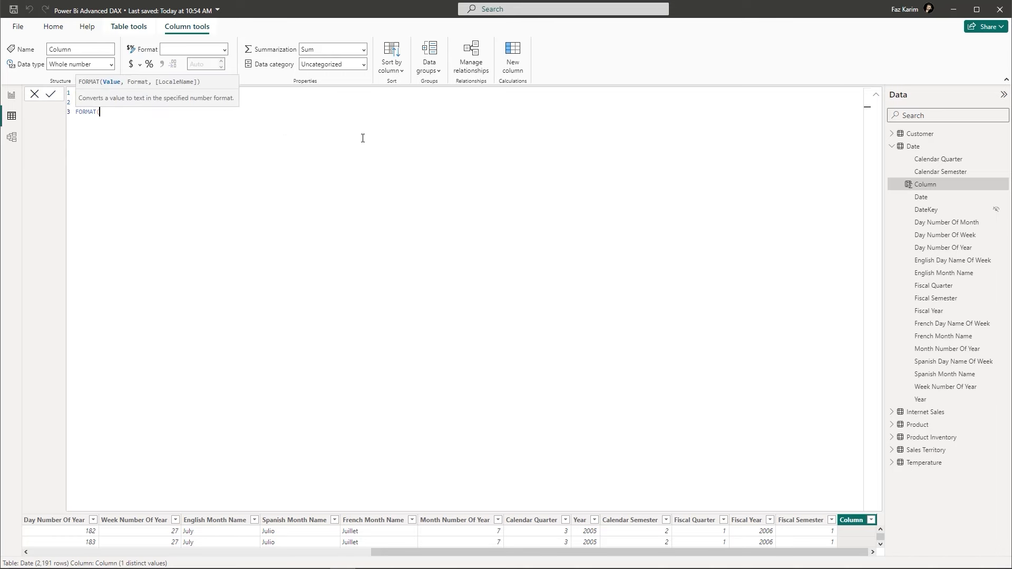
type("date")
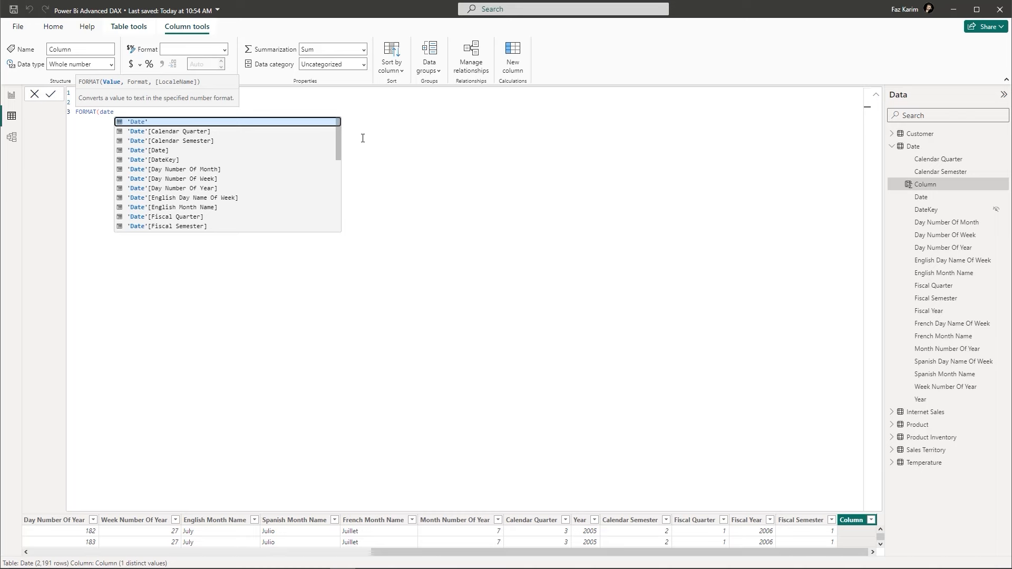
key("Down")
key("Down")
key("Down")
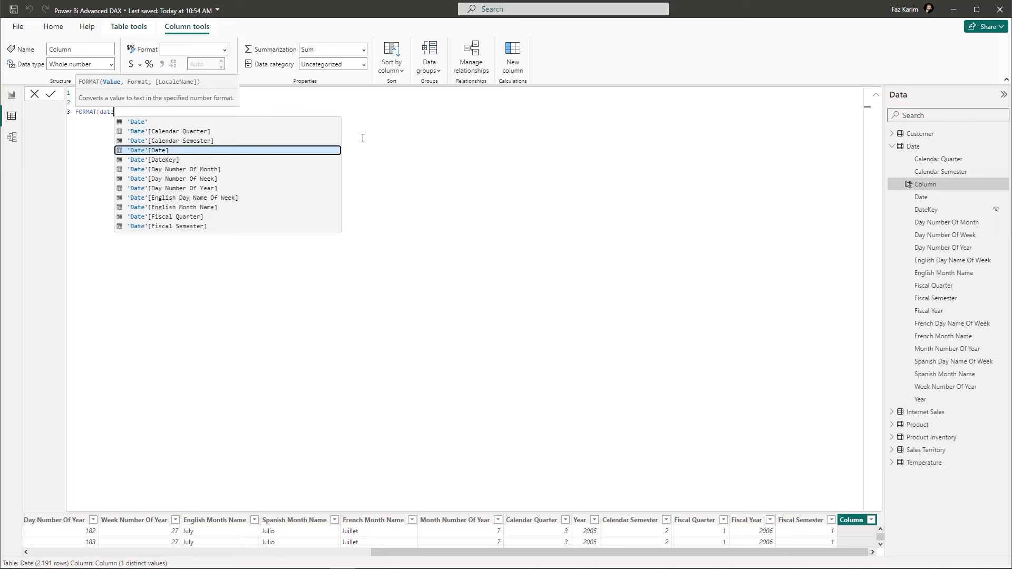
key("Tab")
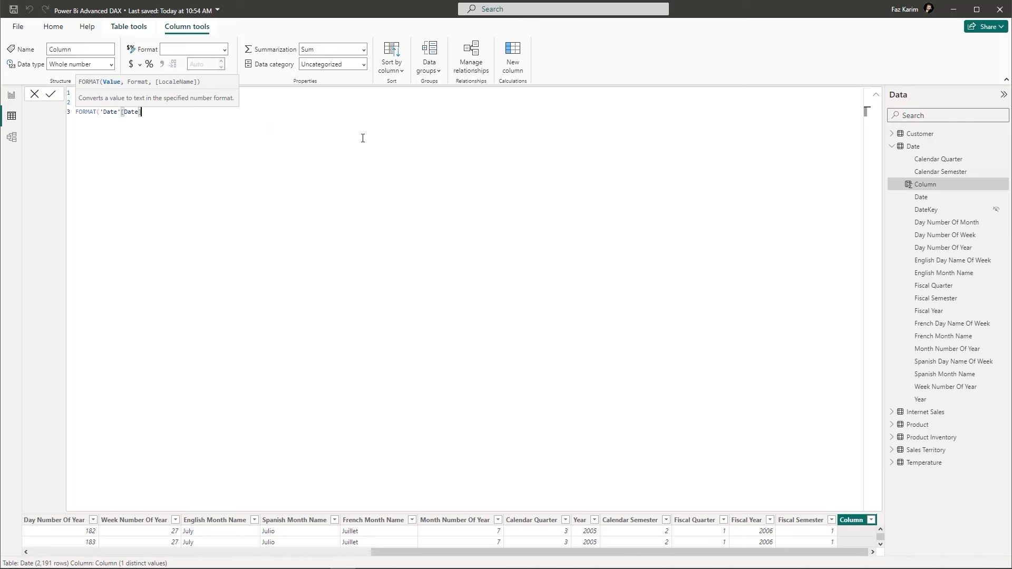
type(", \"mm-yyyy\")")
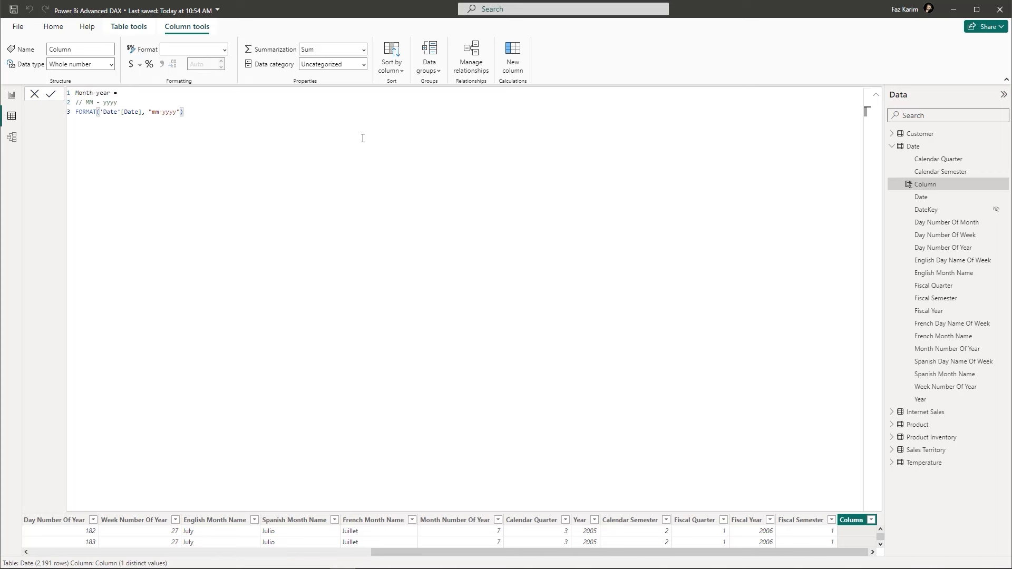
key("Return")
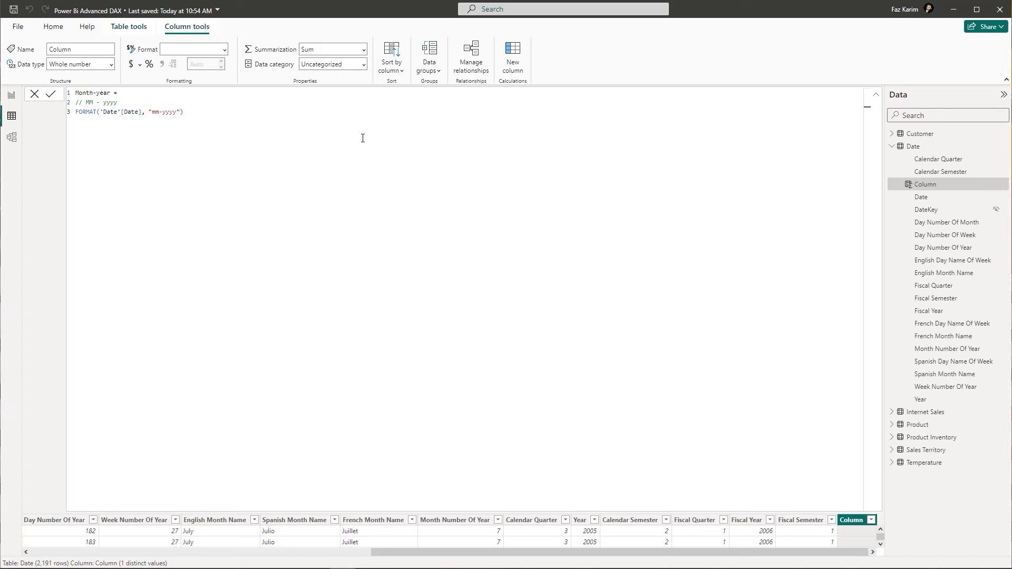
left_click(876, 97)
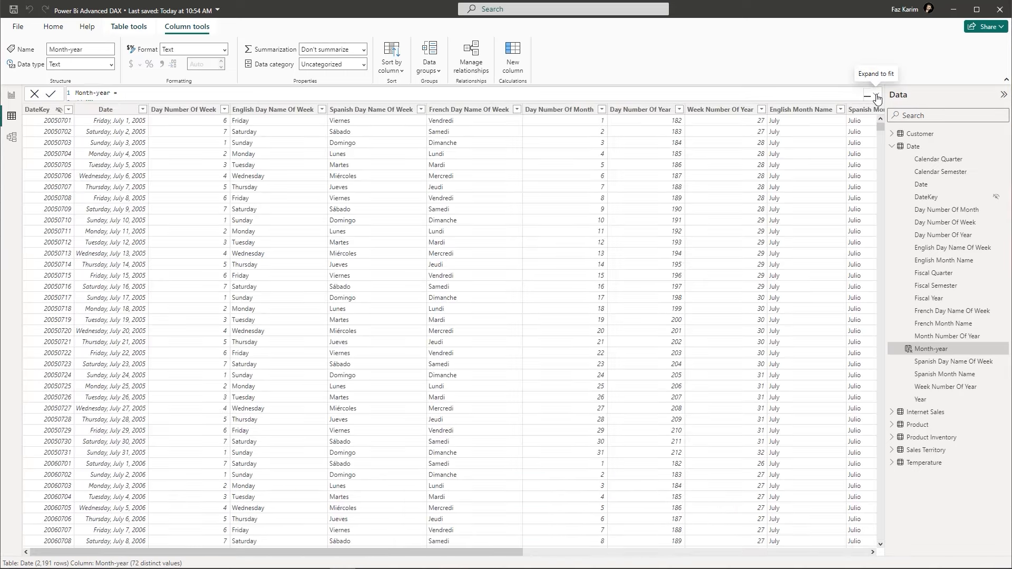
- Bring the Month-year column of the Date table into view and expand its formula to compare it with the column's values
left_click_drag(474, 552, 819, 552)
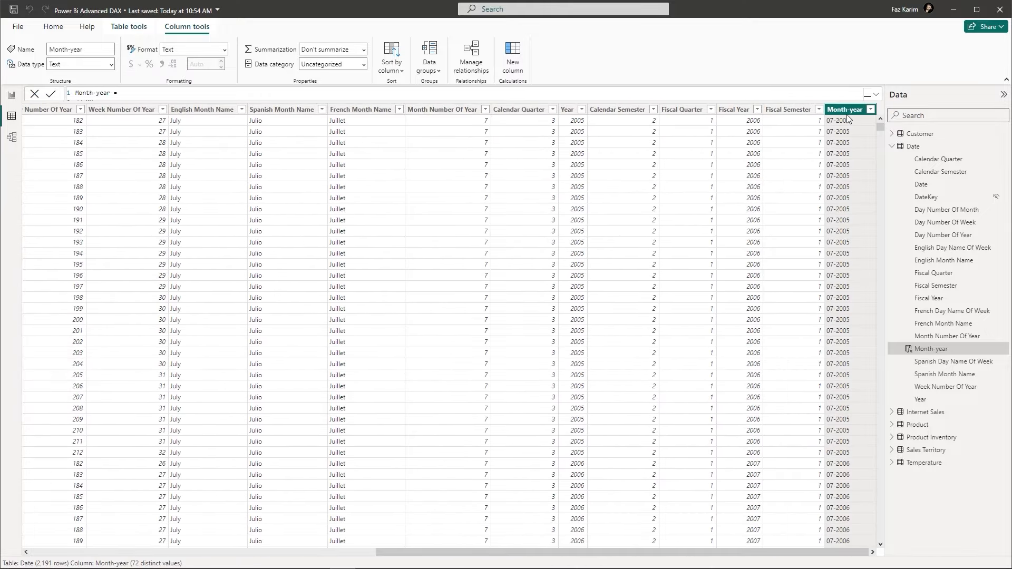
left_click(876, 94)
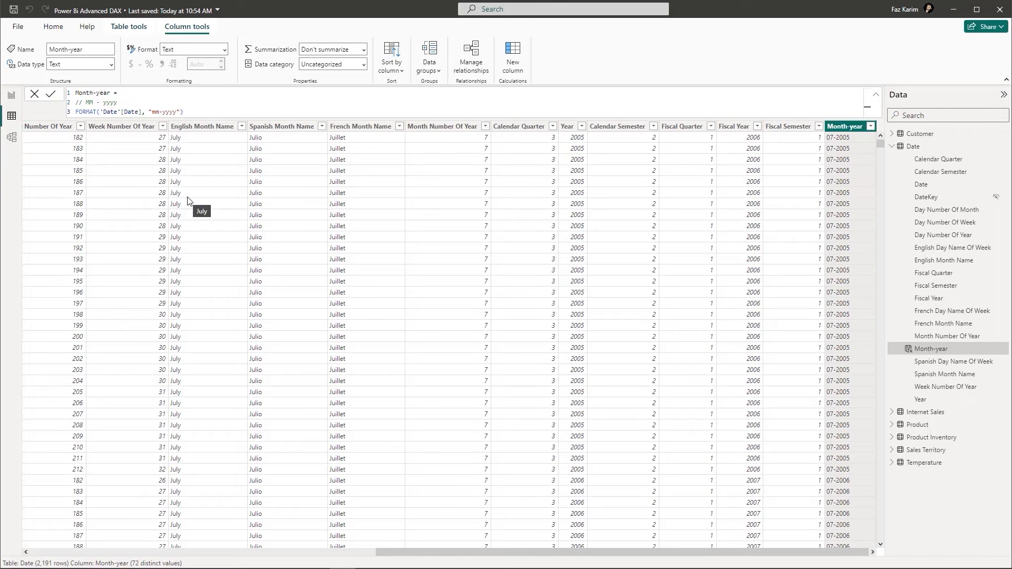
- Switch to the FORMAT documentation in the browser and examine the remaining custom date/time format characters and the examples
key("alt+Tab")
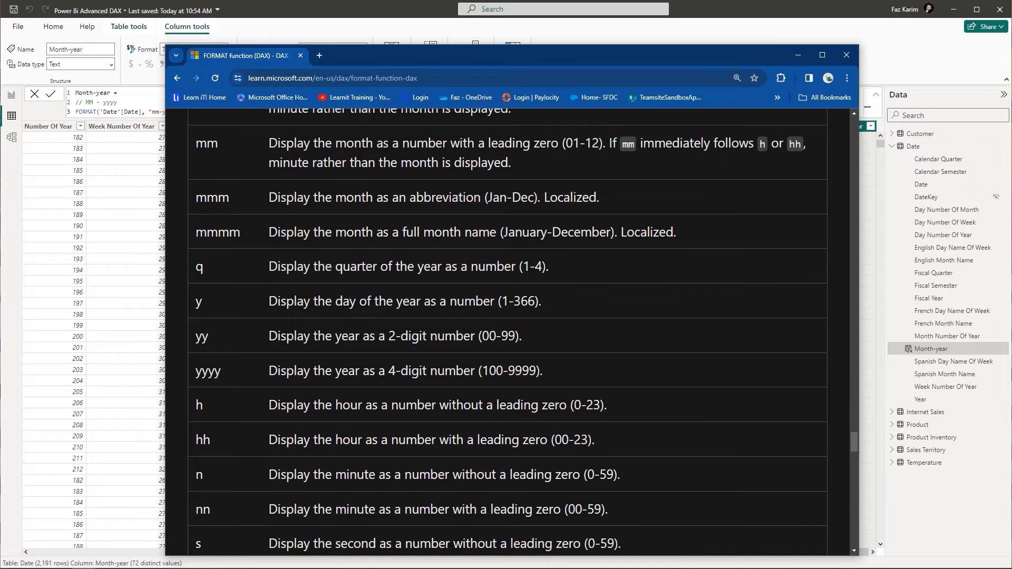
scroll(360, 340, "down", 1)
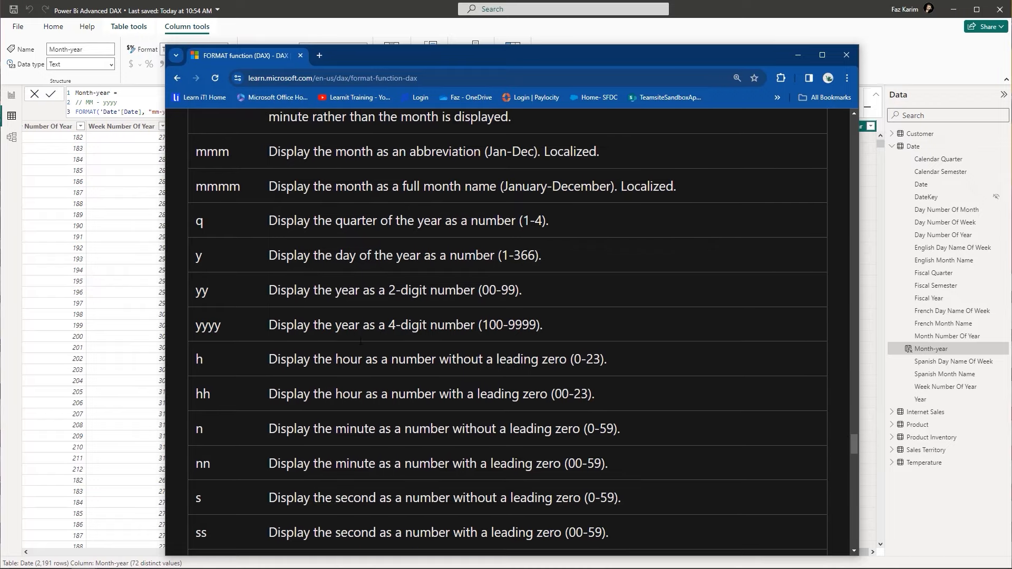
scroll(361, 340, "down", 5)
scroll(361, 344, "down", 6)
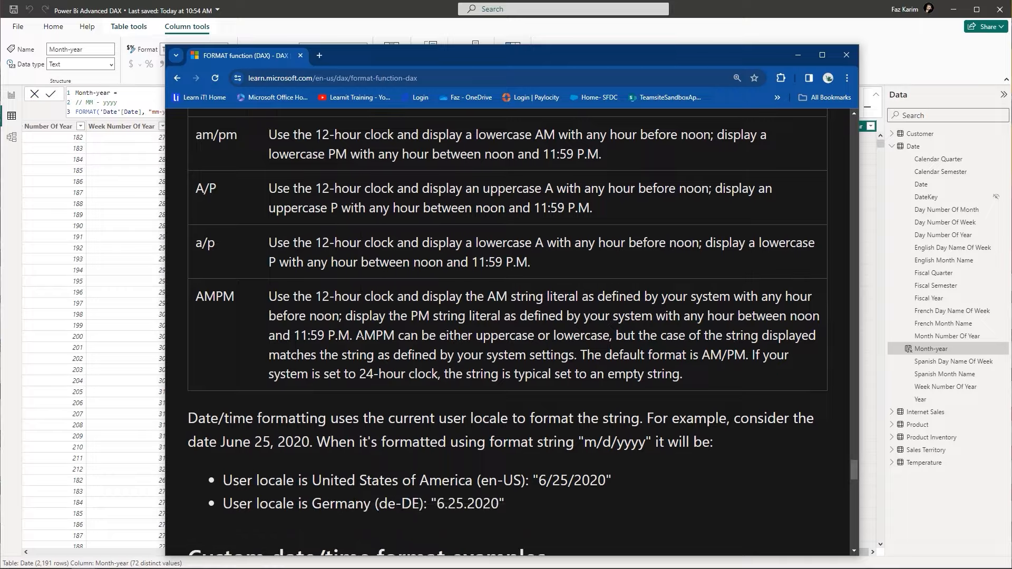
scroll(360, 340, "down", 4)
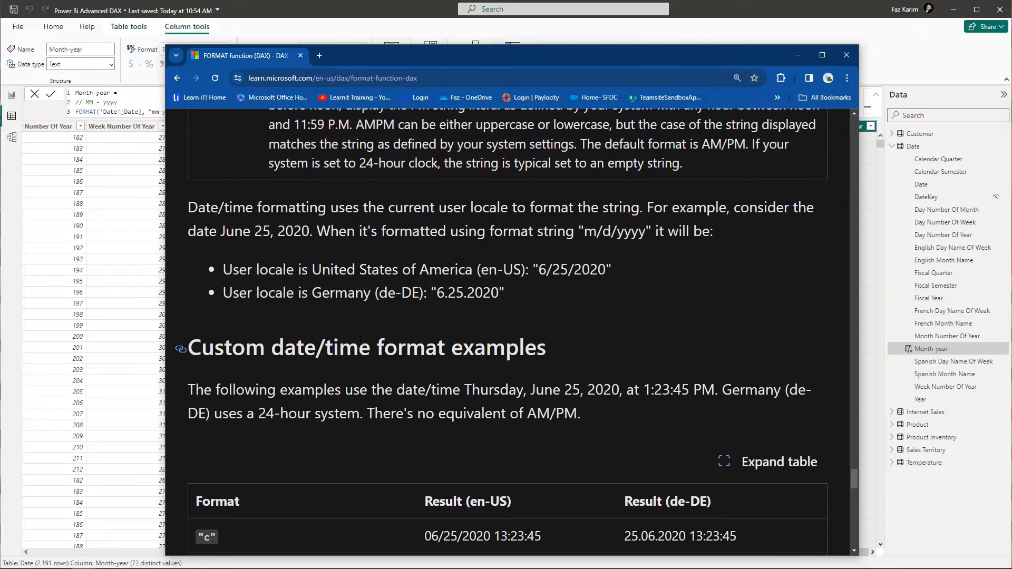
scroll(360, 339, "down", 5)
scroll(721, 383, "up", 7)
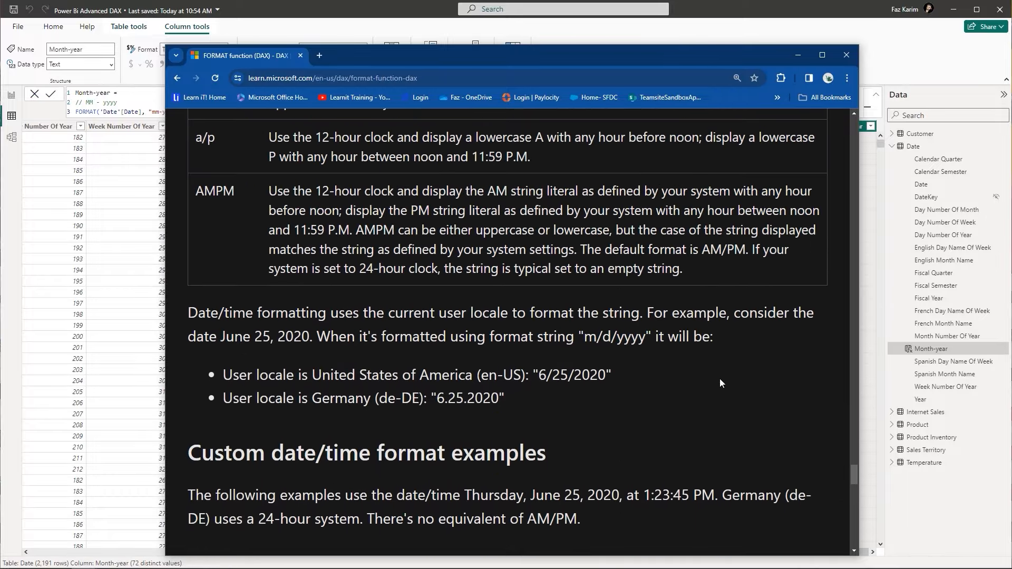
- Return to the start of the FORMAT article, check the Learn site's navigation menu, and minimize the browser
left_click_drag(855, 478, 839, 123)
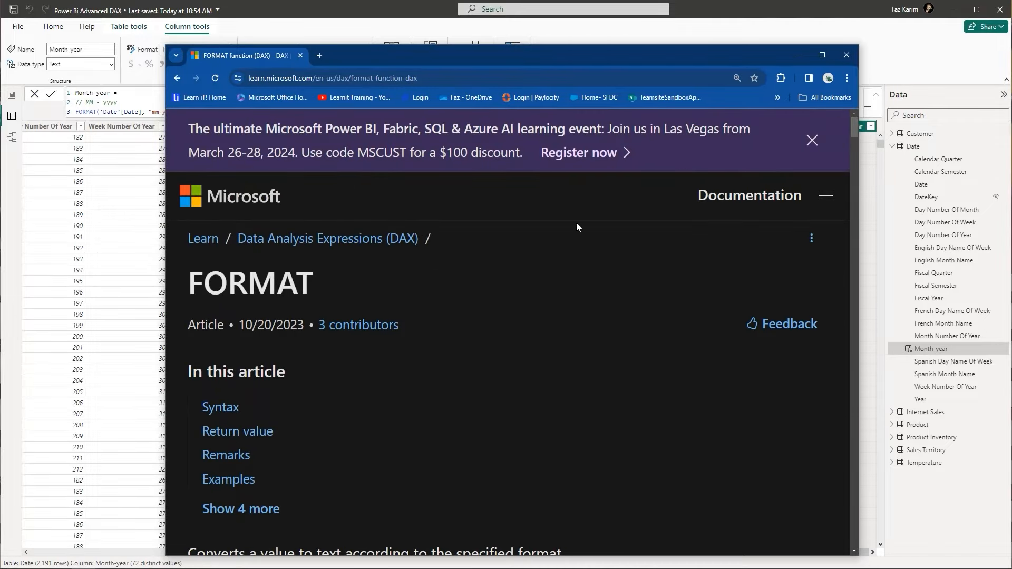
left_click(825, 195)
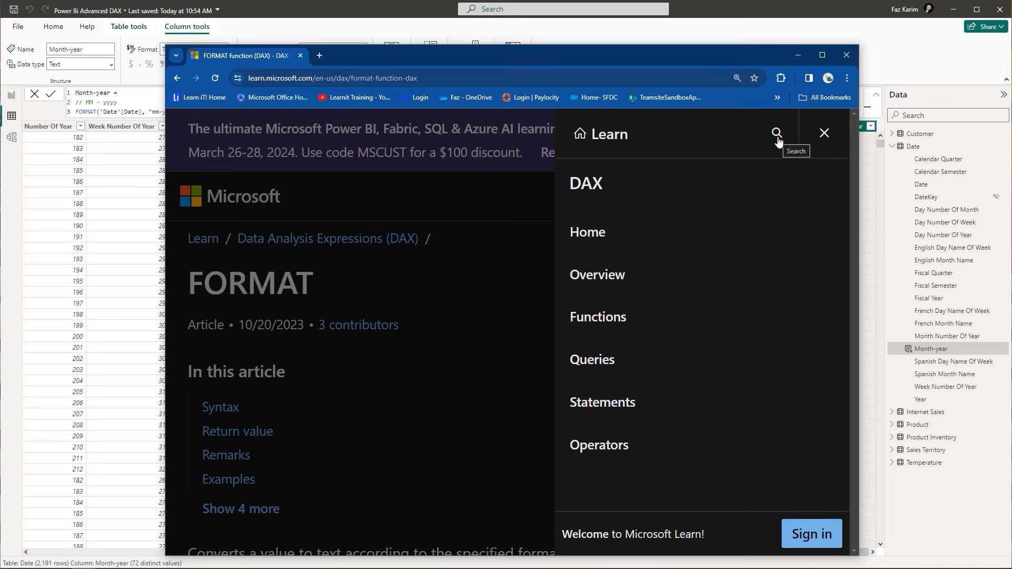
left_click(823, 134)
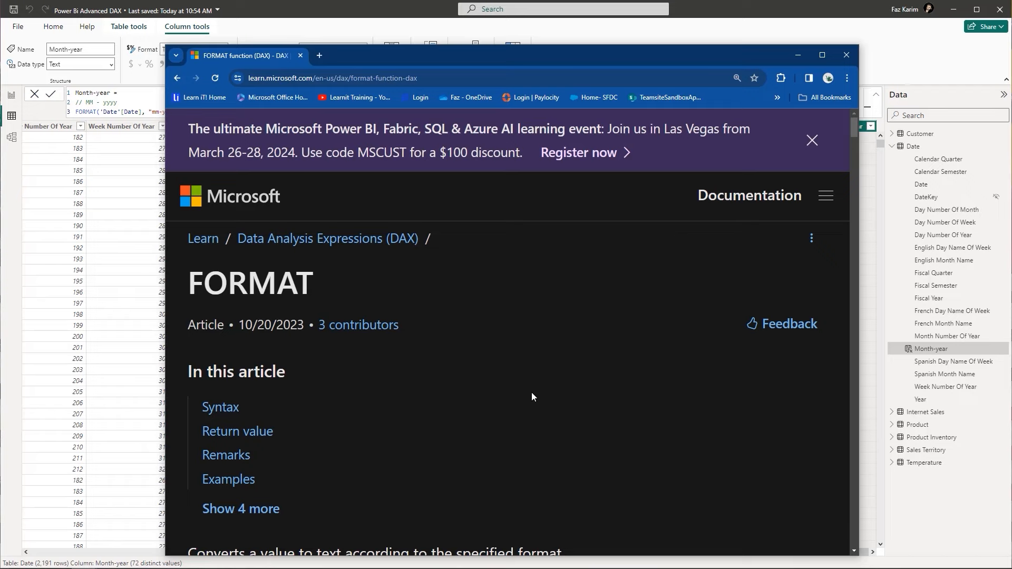
left_click(797, 56)
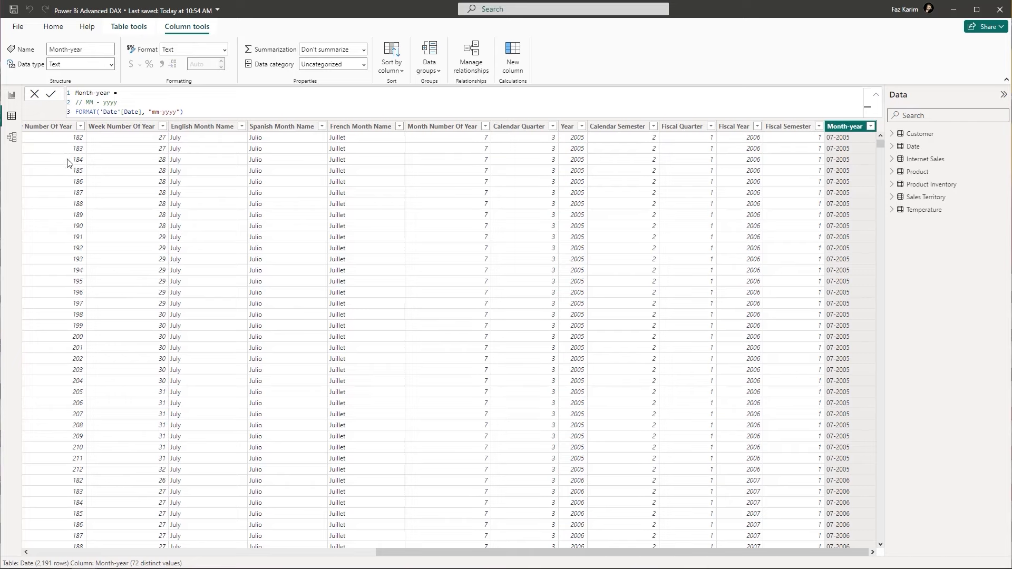
- In the model view, move the Product table up between Product Inventory and Date, and lengthen the Temperature table's card
left_click(12, 138)
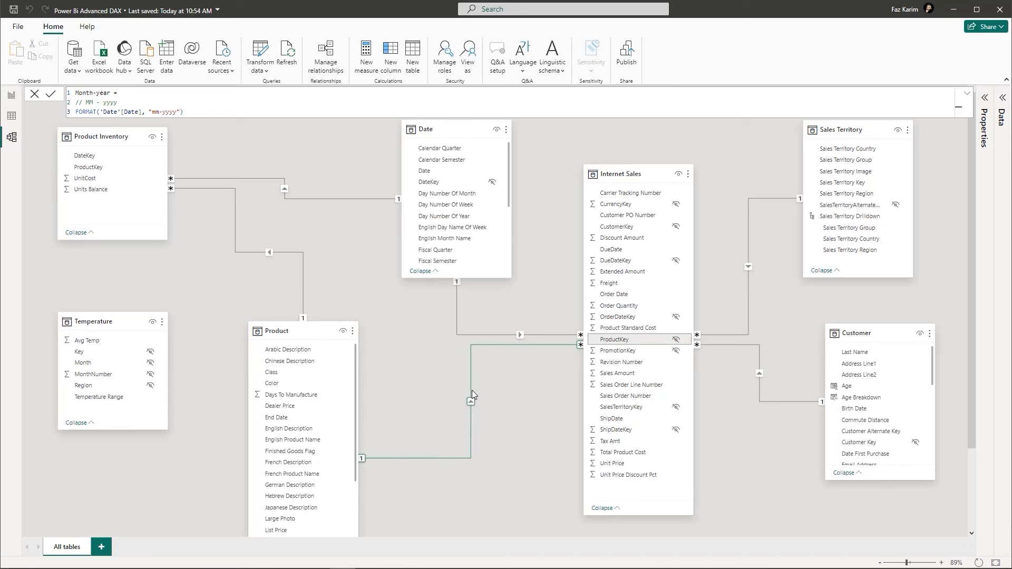
mouse_move(580, 327)
left_mouse_down()
mouse_move(622, 346)
mouse_move(700, 350)
left_mouse_up()
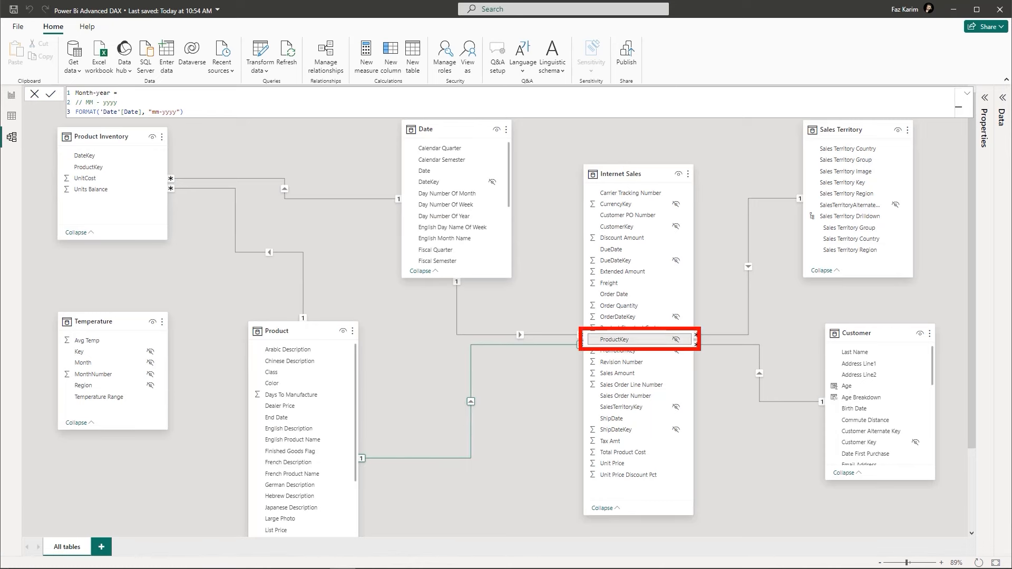
left_click_drag(251, 319, 355, 542)
key("Escape")
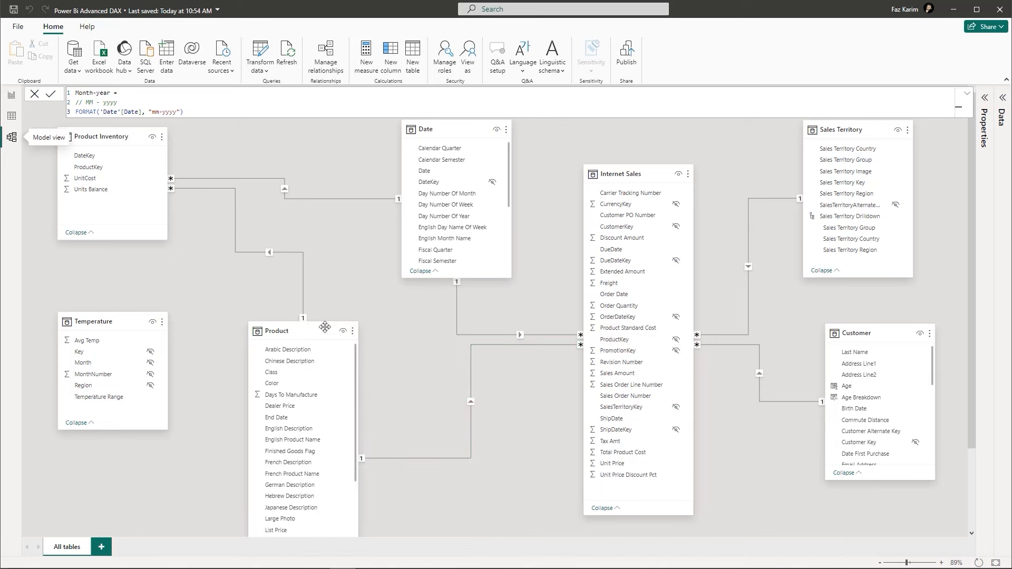
left_click_drag(305, 332, 304, 246)
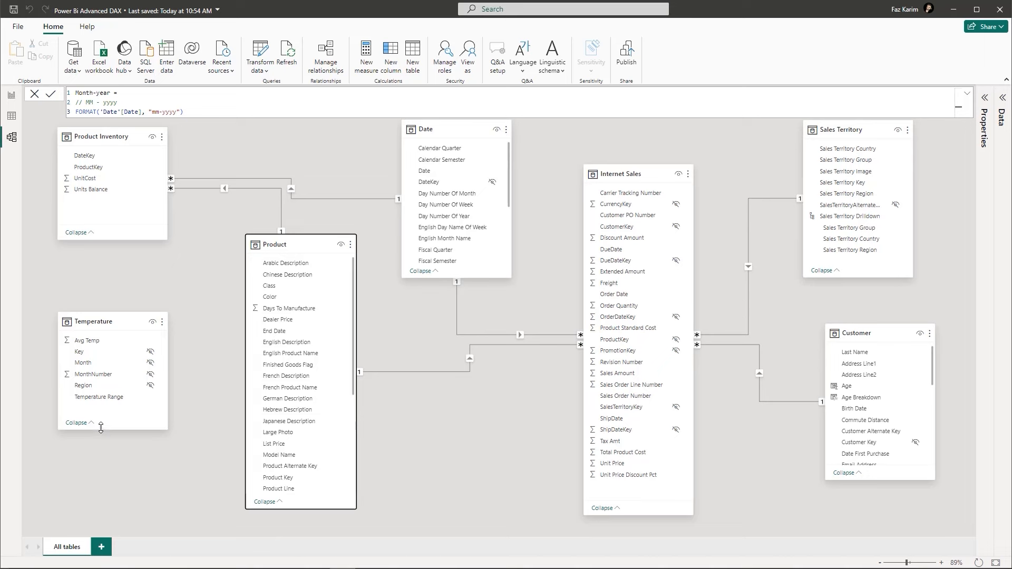
left_click_drag(99, 429, 98, 467)
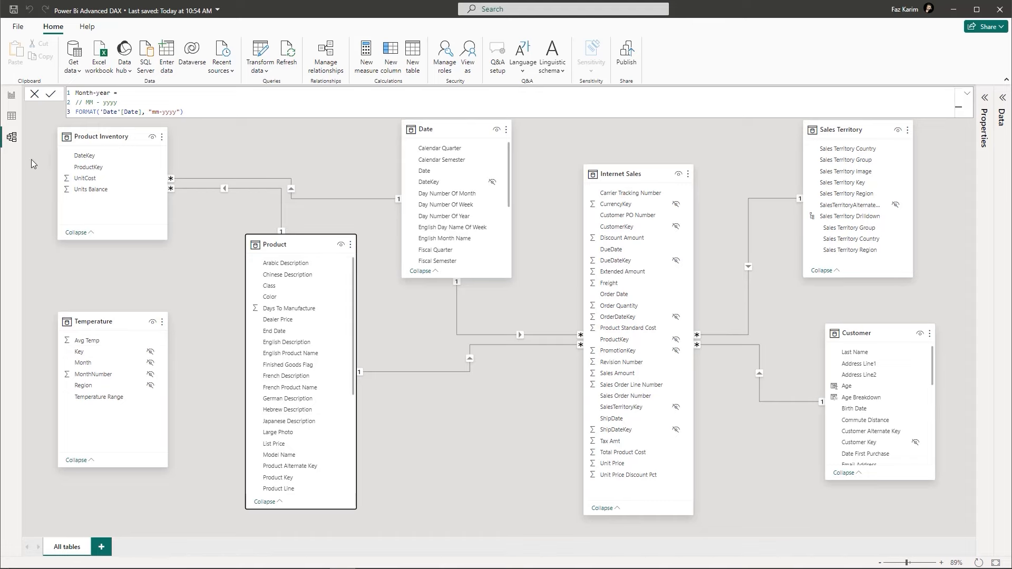
- Show the Temperature table's data to examine its Region, MonthNumber, Key and Temperature Range columns
left_click(11, 117)
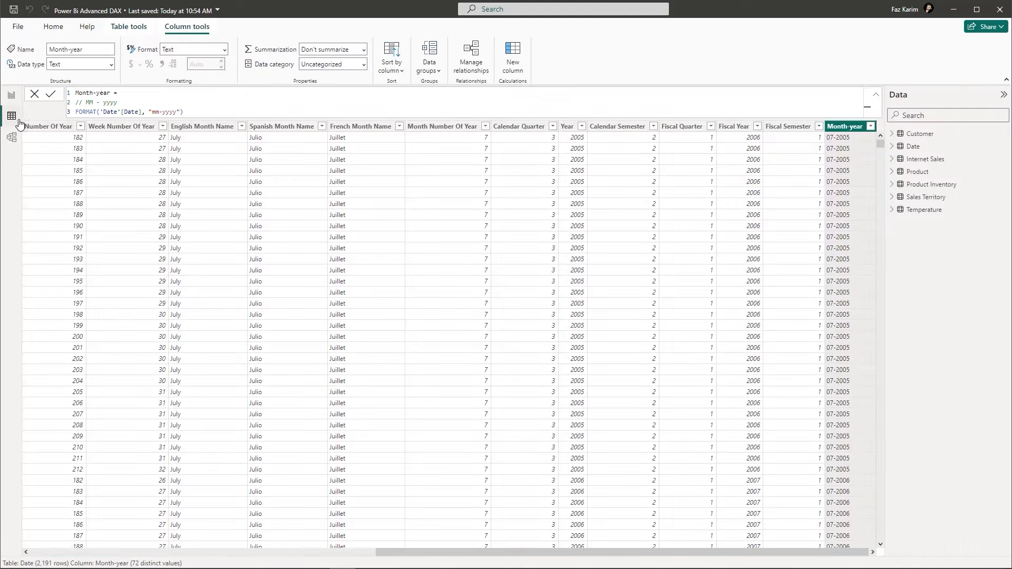
left_click(926, 210)
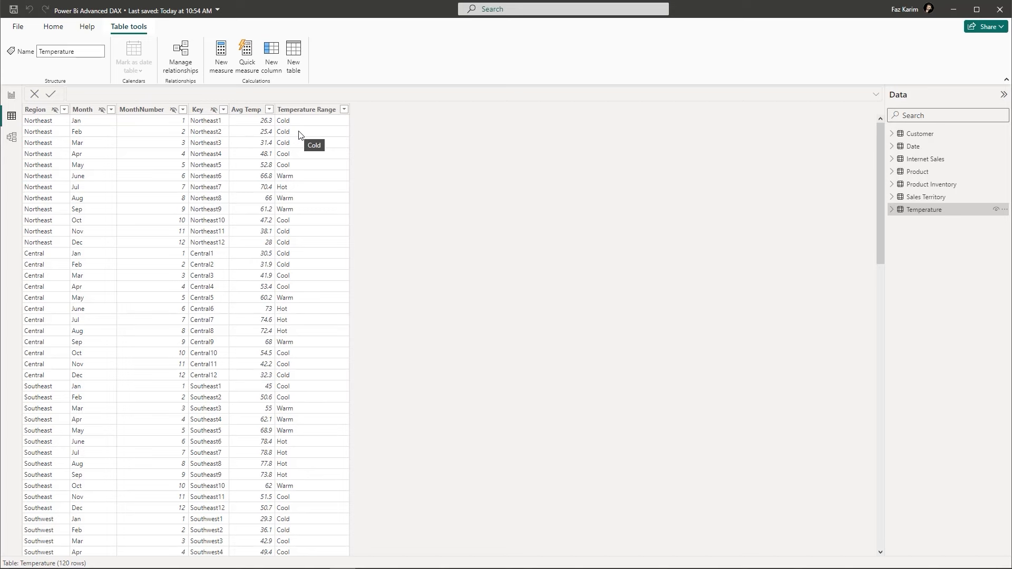
- Return to the model view, lengthen the Sales Territory and Date cards, and bring the Date table's Month Number Of Year field into view
left_click(13, 138)
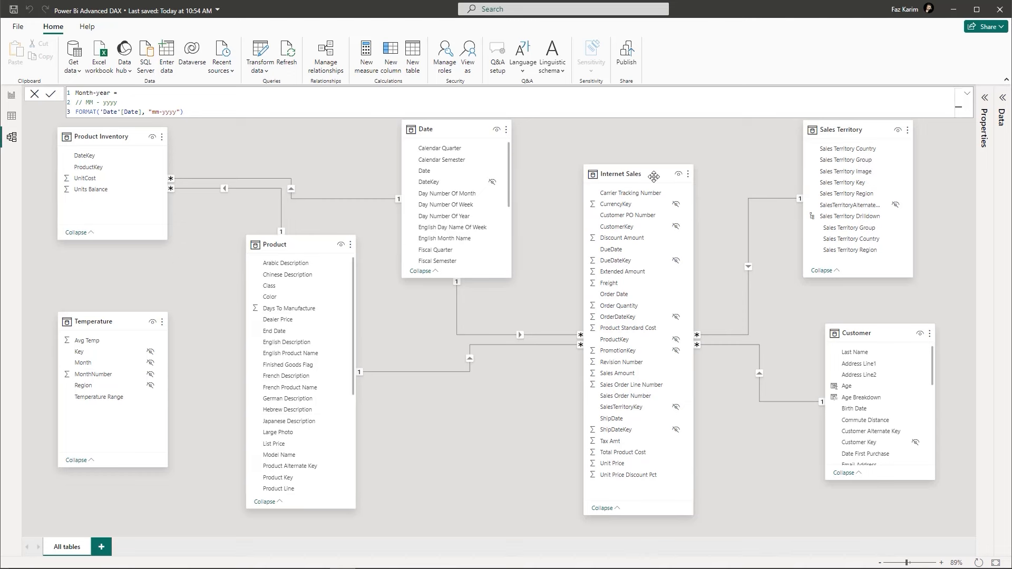
key("ctrl+2")
left_click_drag(653, 178, 654, 119)
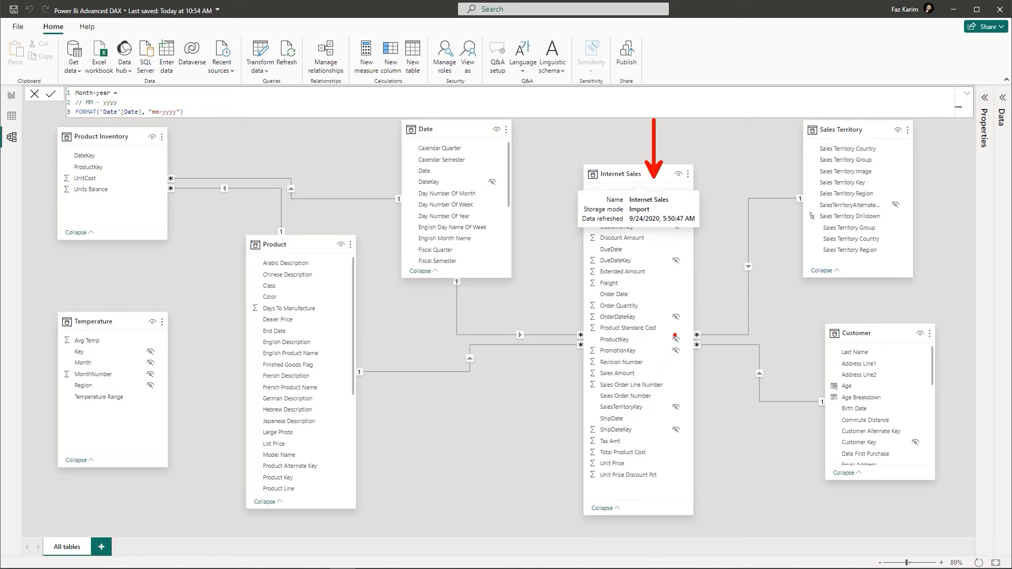
mouse_move(145, 344)
left_mouse_down()
mouse_move(619, 323)
mouse_move(631, 344)
left_mouse_up()
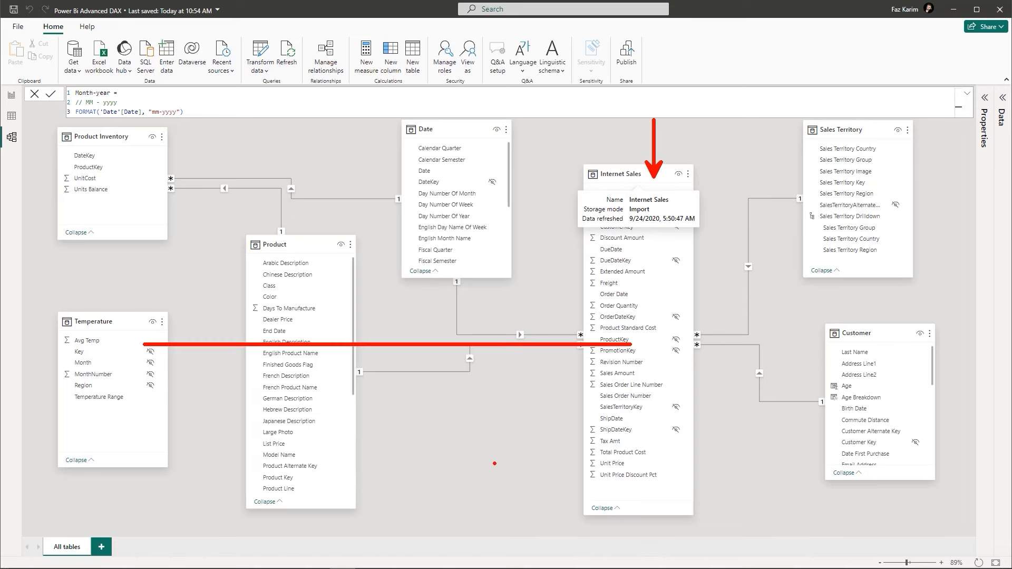
key("Escape")
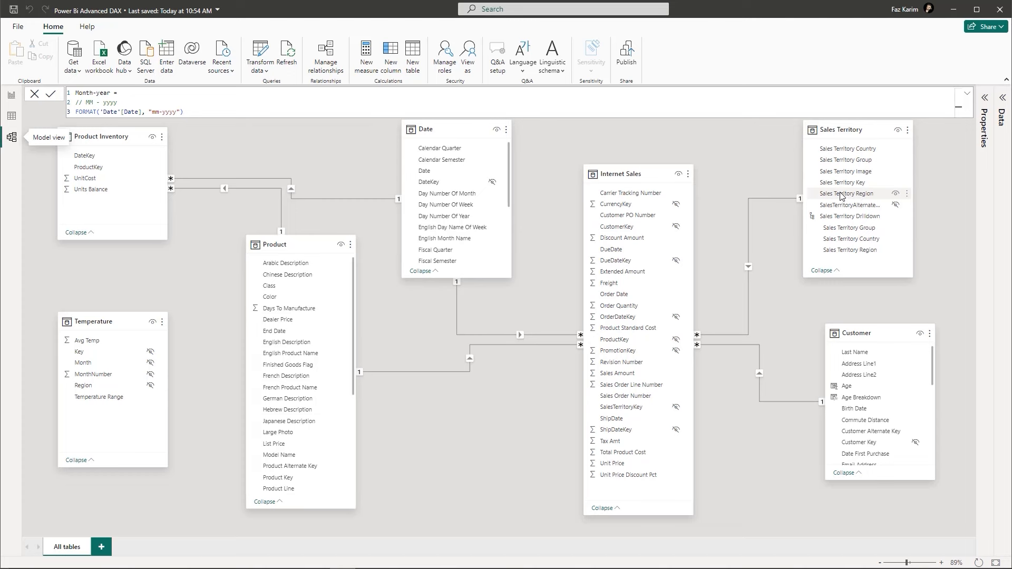
left_click_drag(871, 277, 871, 308)
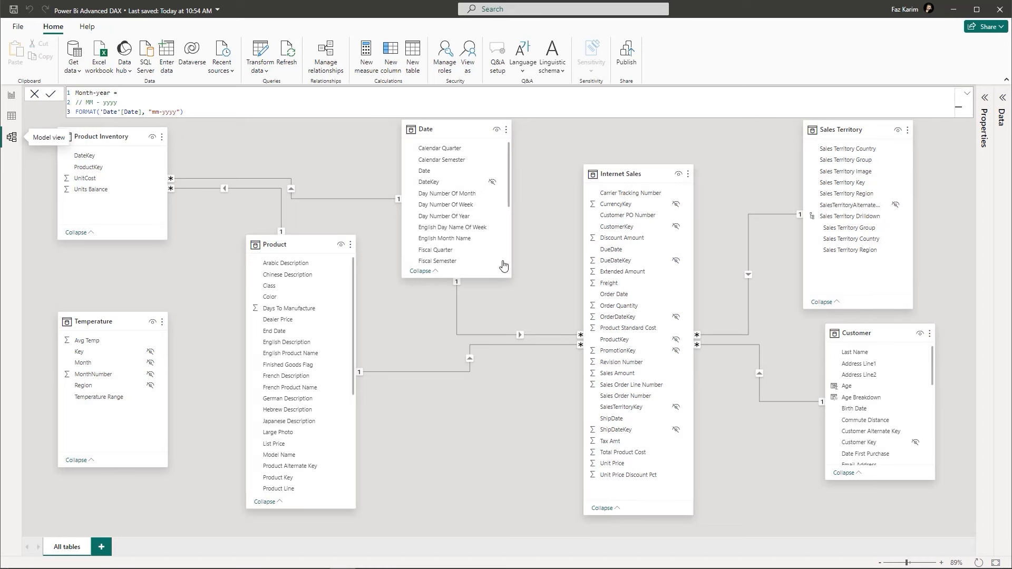
left_click_drag(494, 277, 494, 328)
scroll(473, 279, "down", 1)
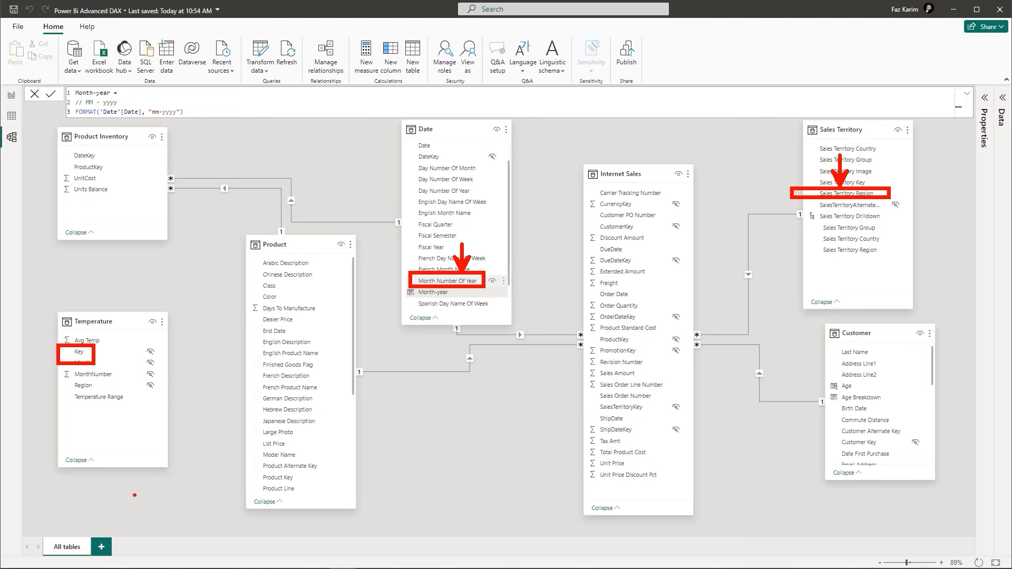
left_click_drag(781, 196, 483, 277)
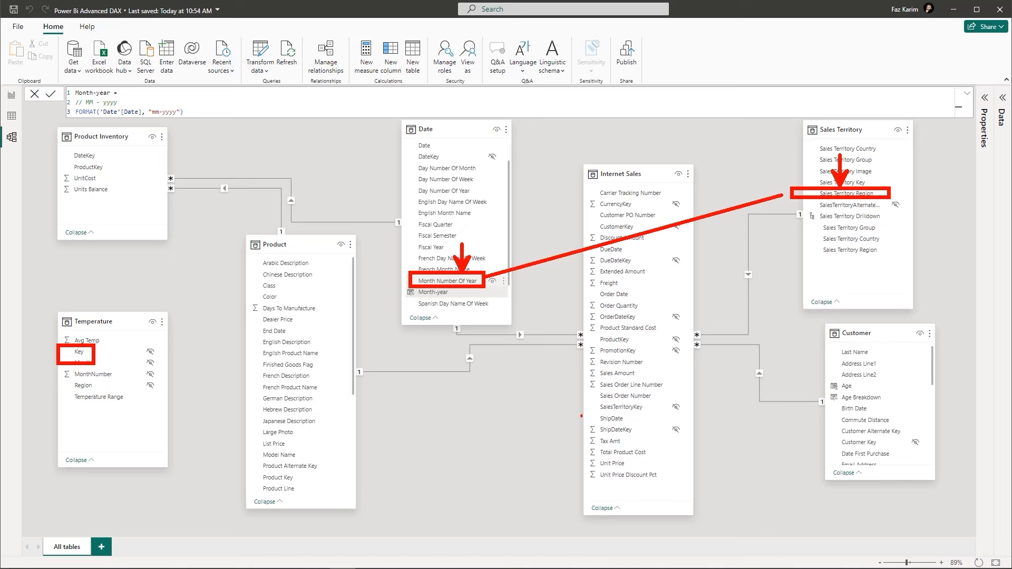
type("Tempkey")
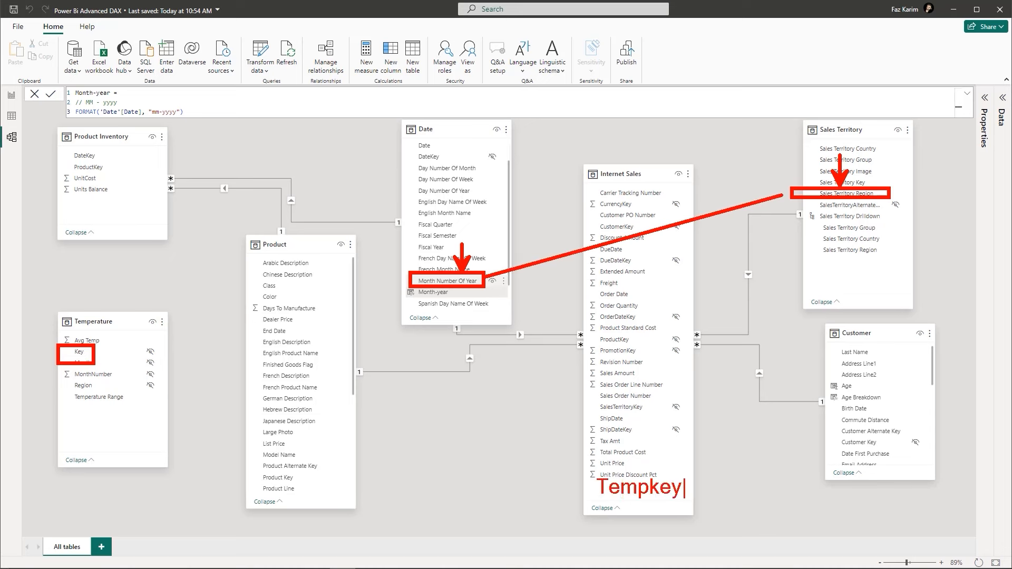
mouse_move(592, 487)
left_mouse_down()
mouse_move(390, 456)
mouse_move(156, 386)
mouse_move(97, 352)
mouse_move(66, 404)
left_mouse_up()
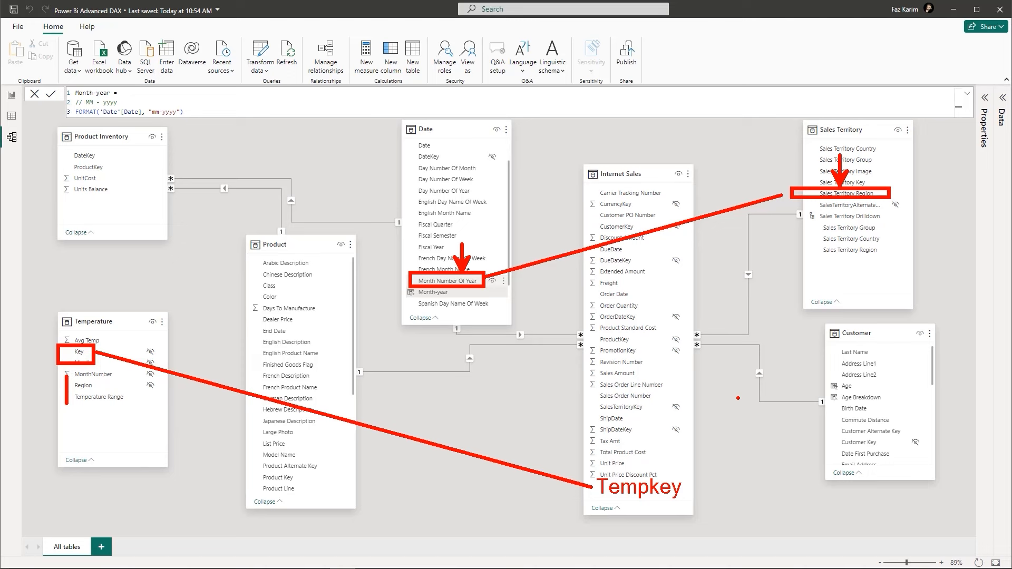
key("Escape")
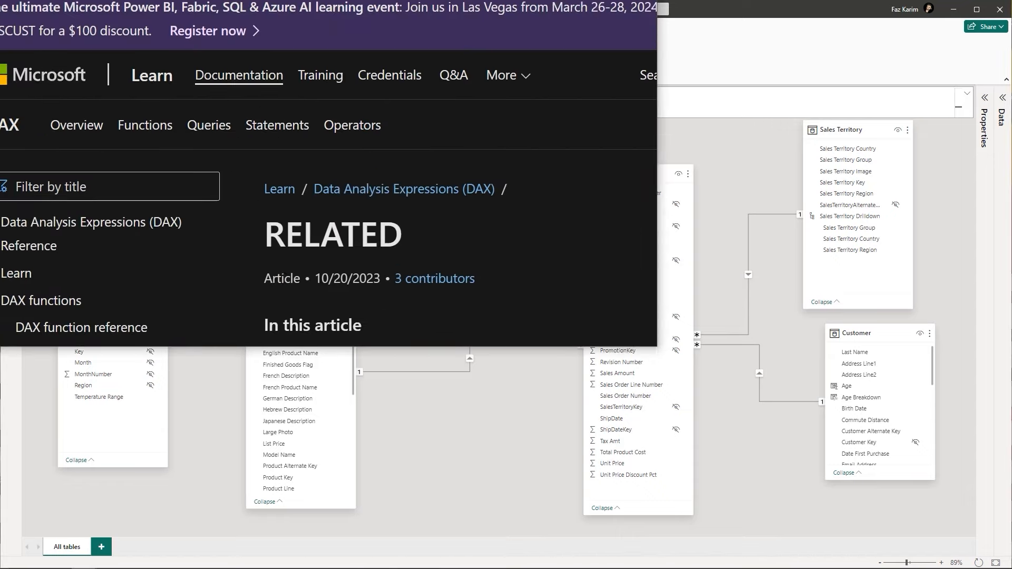
- Move and enlarge the browser window showing the RELATED documentation, and read the function's description and syntax
left_click_drag(482, 0, 607, 102)
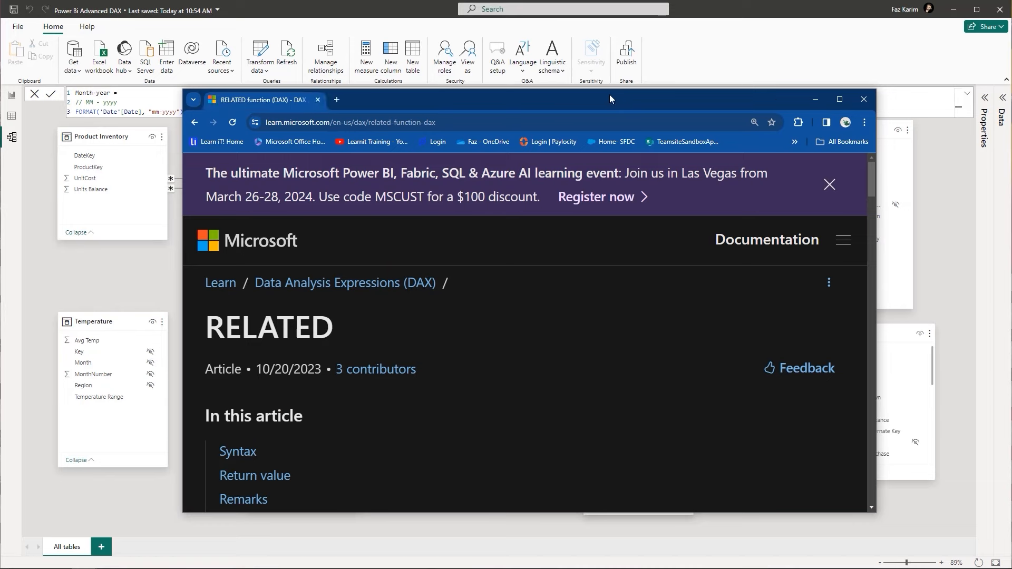
left_click_drag(613, 89, 608, 12)
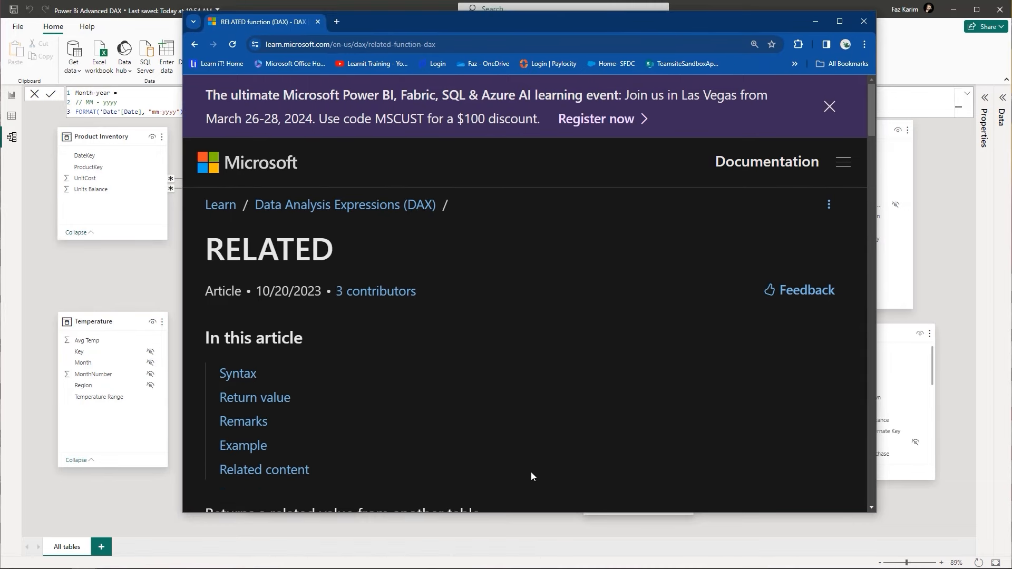
left_click_drag(523, 513, 522, 560)
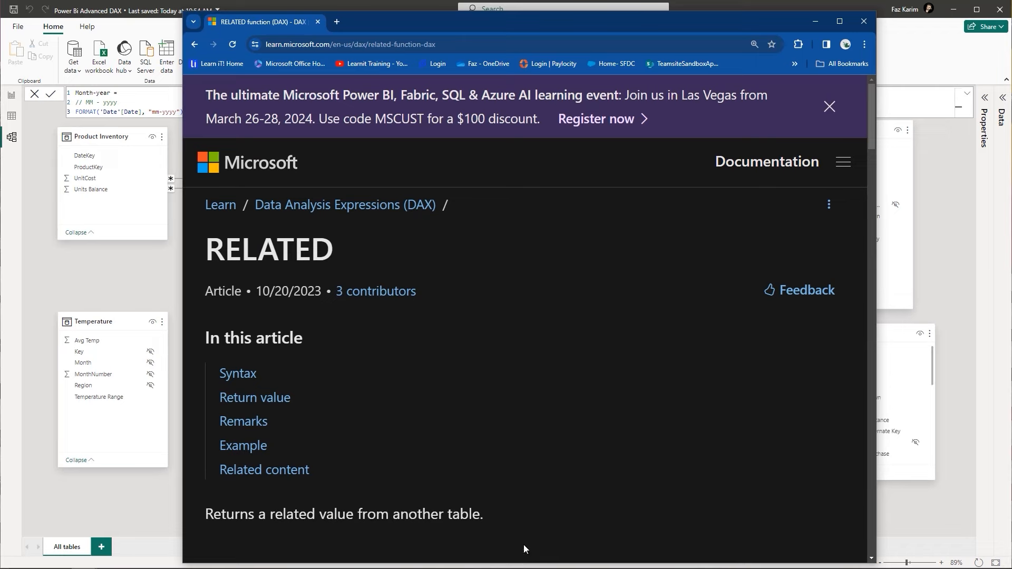
scroll(552, 410, "down", 1)
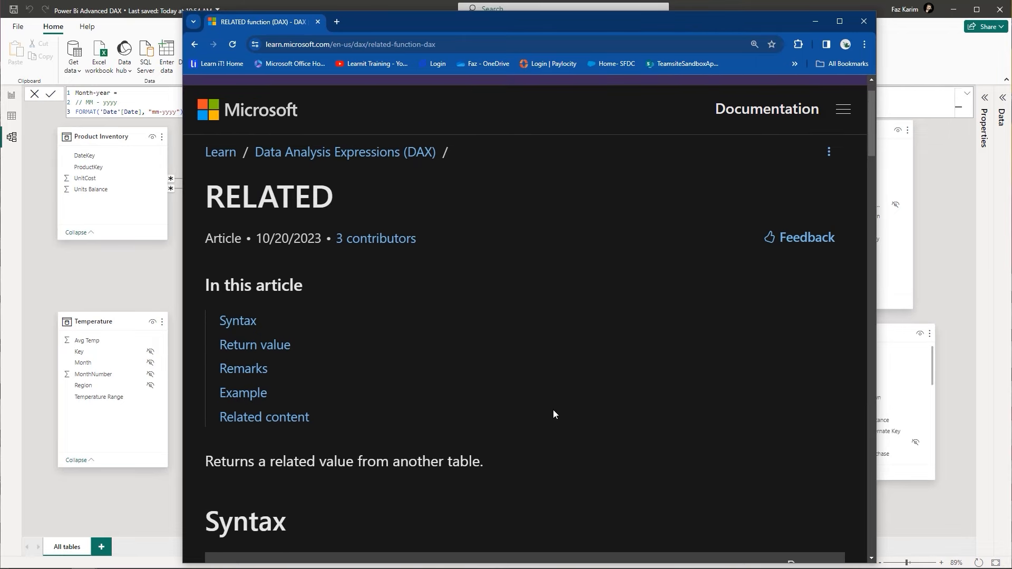
scroll(553, 410, "down", 1)
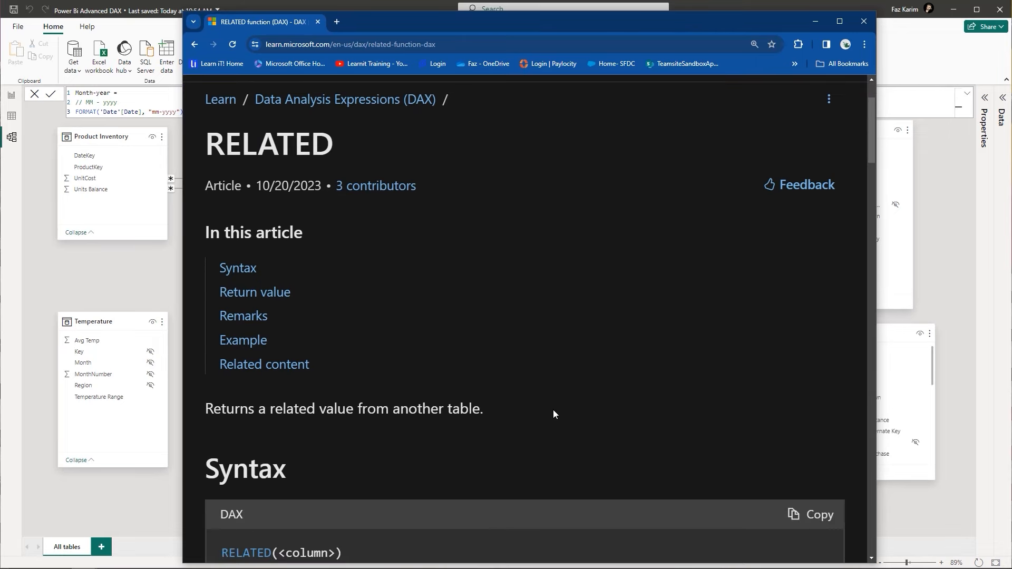
left_click_drag(205, 411, 495, 409)
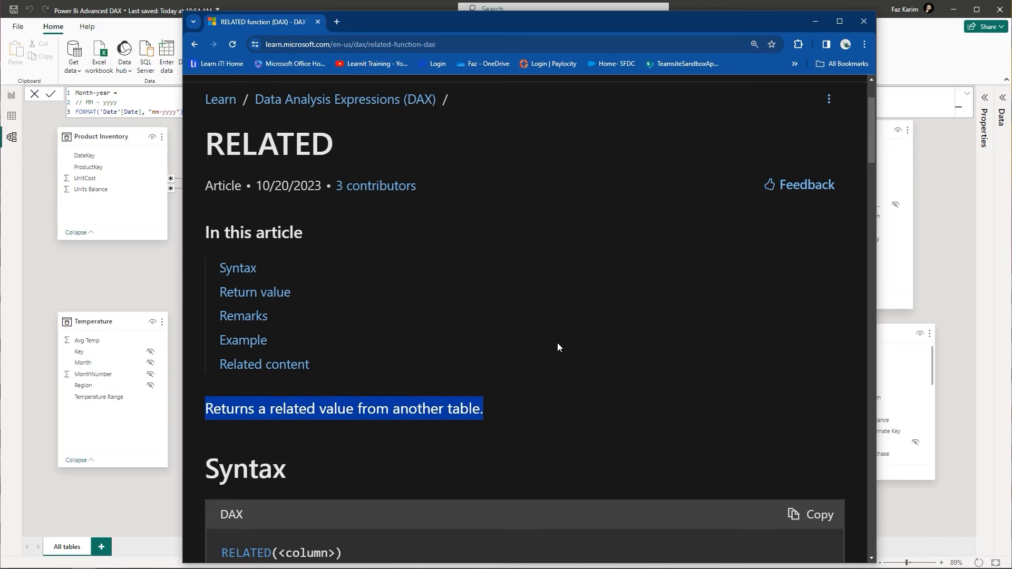
scroll(558, 347, "down", 2)
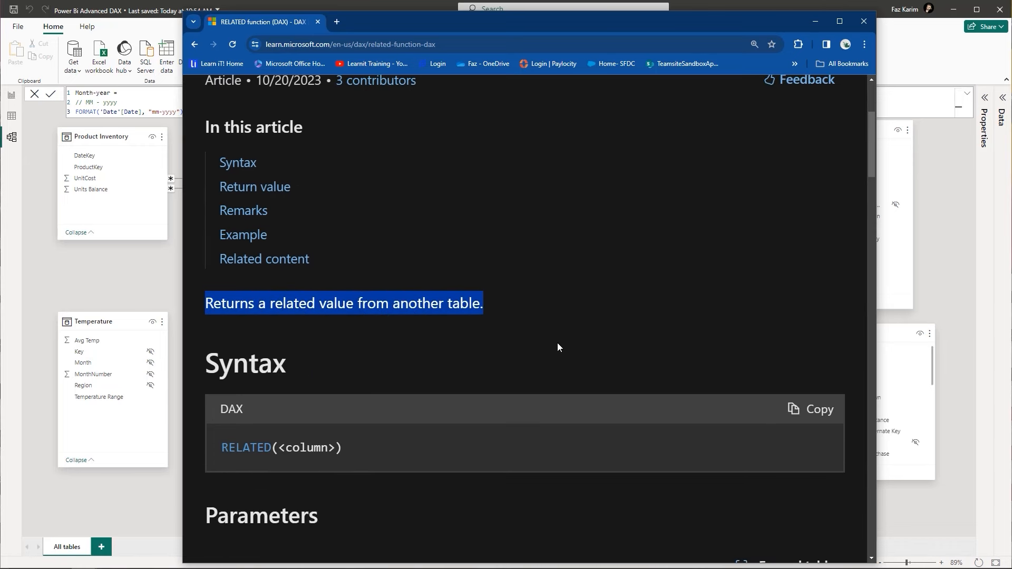
- Read the RELATED documentation's column argument, return value and relationship remarks, and minimize the browser window
left_click_drag(276, 448, 336, 448)
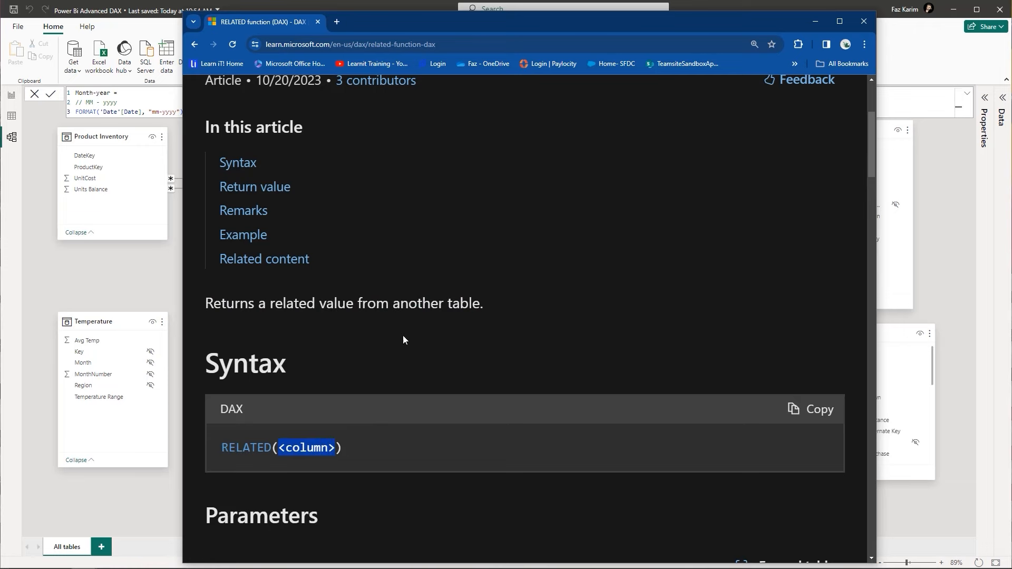
scroll(409, 327, "down", 6)
scroll(409, 324, "down", 2)
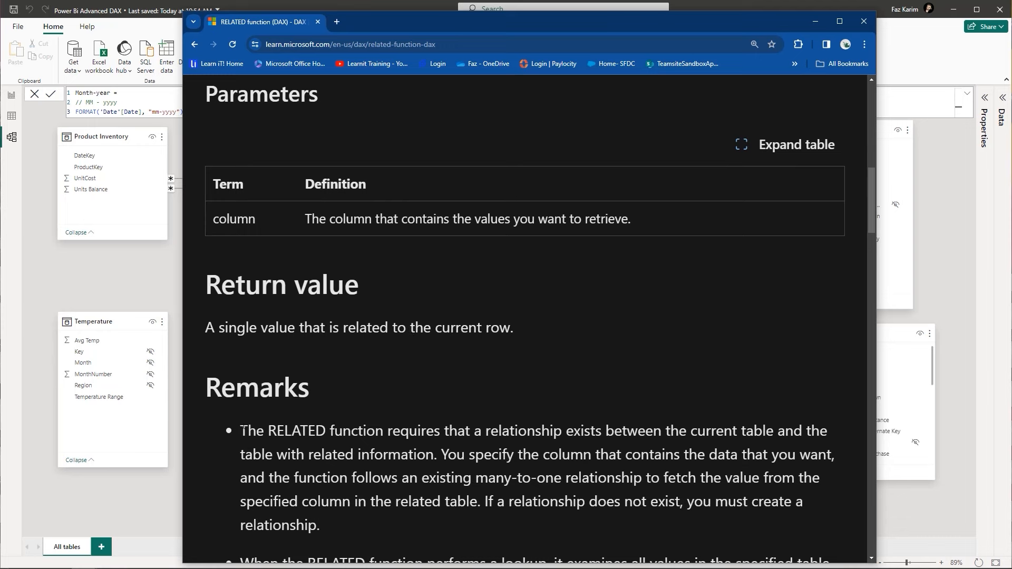
left_click_drag(243, 431, 438, 454)
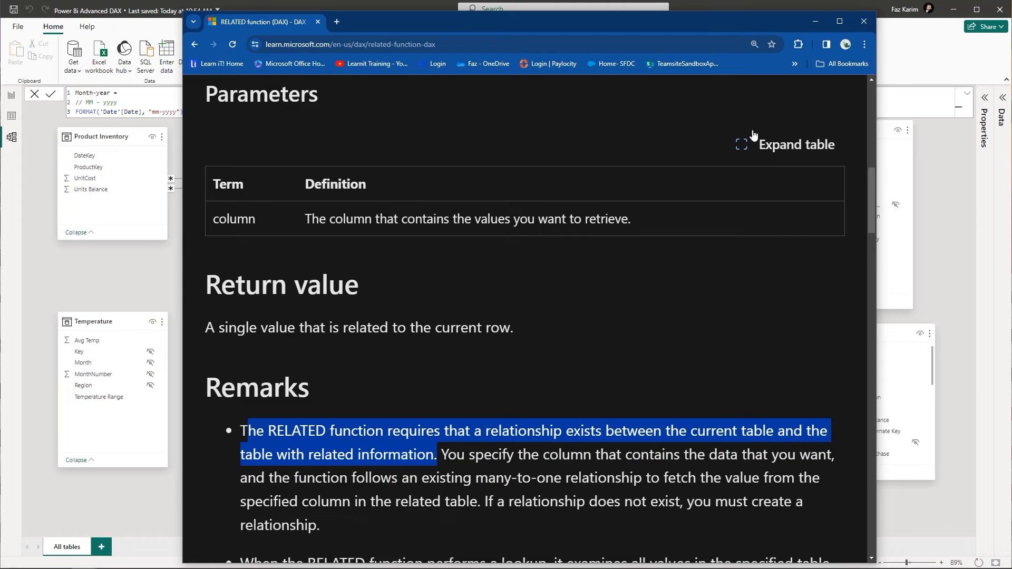
left_click(813, 21)
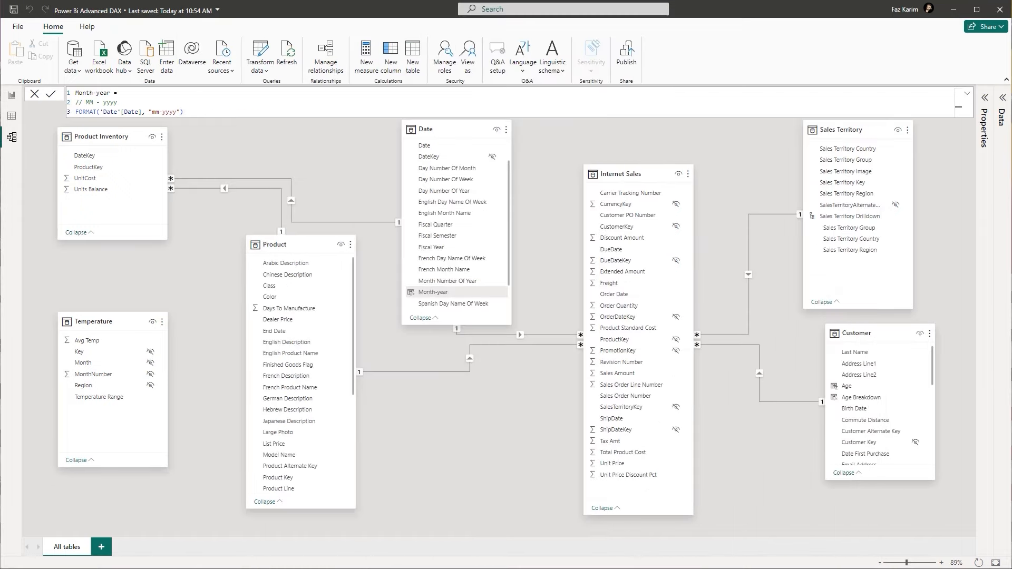
mouse_move(795, 113)
left_mouse_down()
mouse_move(918, 235)
mouse_move(940, 305)
left_mouse_up()
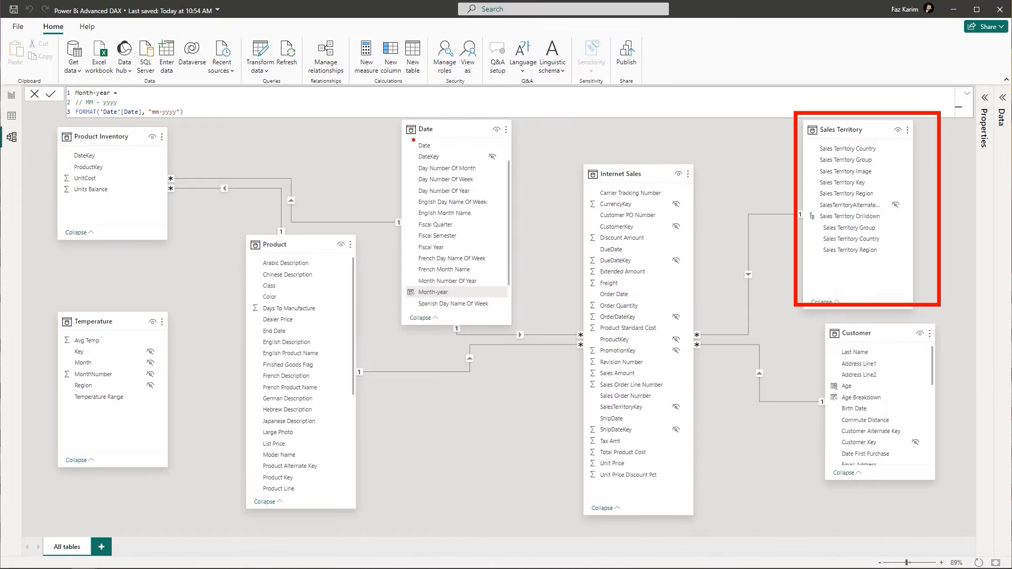
left_click_drag(389, 110, 521, 305)
left_click_drag(617, 167, 616, 97)
mouse_move(604, 158)
left_mouse_down()
mouse_move(616, 175)
mouse_move(638, 153)
left_mouse_up()
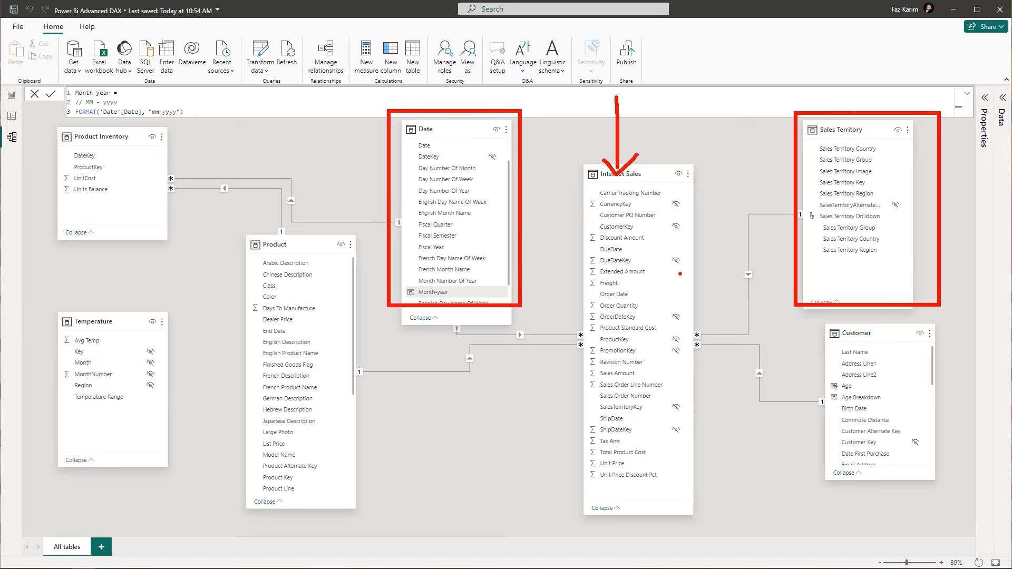
key("Escape")
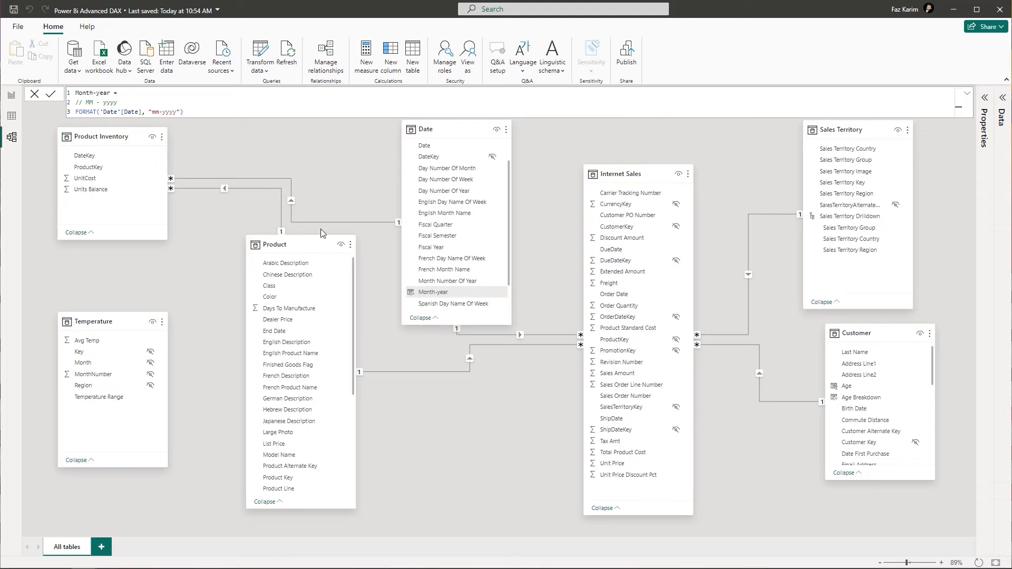
- In Internet Sales, add a calculated column named TempatureKey and begin its formula with RELATED('Sales Territory'[Sales Territory Region]
left_click(12, 116)
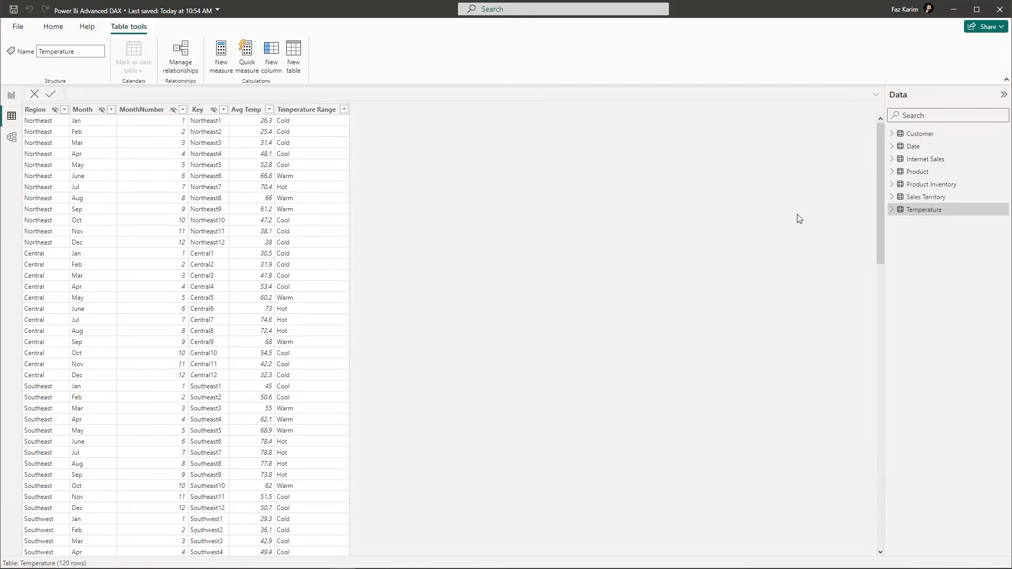
left_click(933, 164)
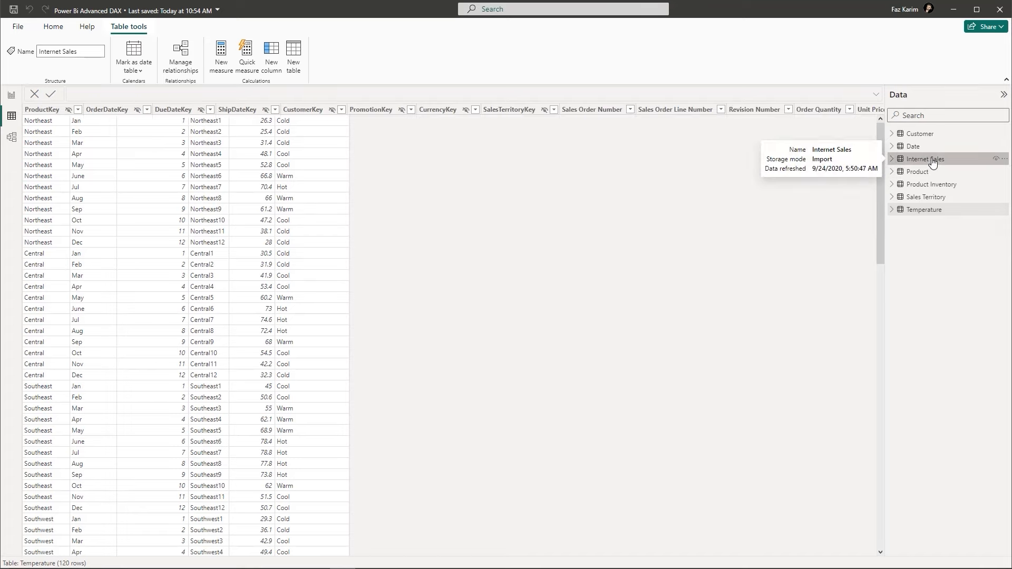
left_click(269, 60)
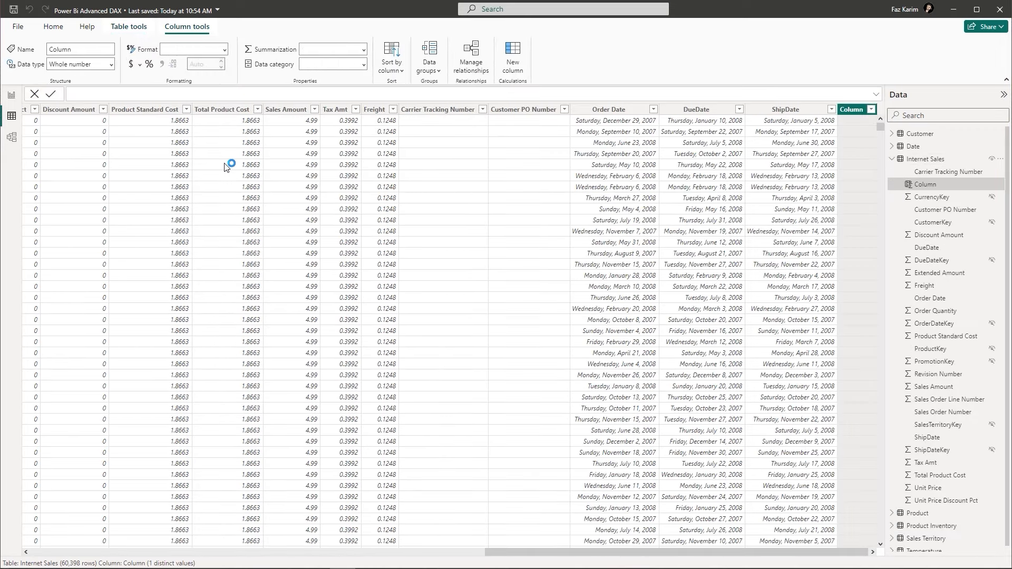
type("TempatureKey = rel")
key("Tab")
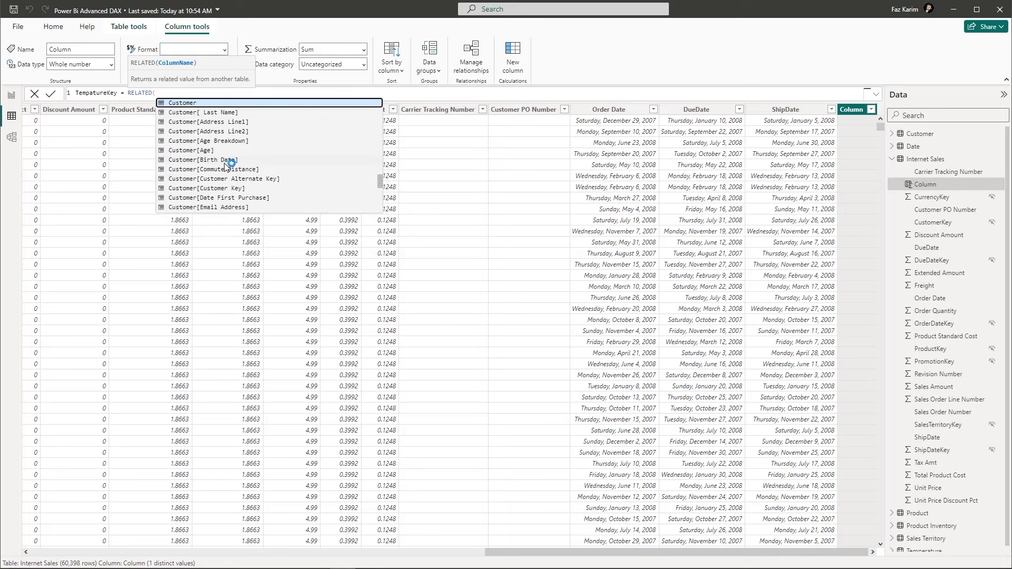
type("sa")
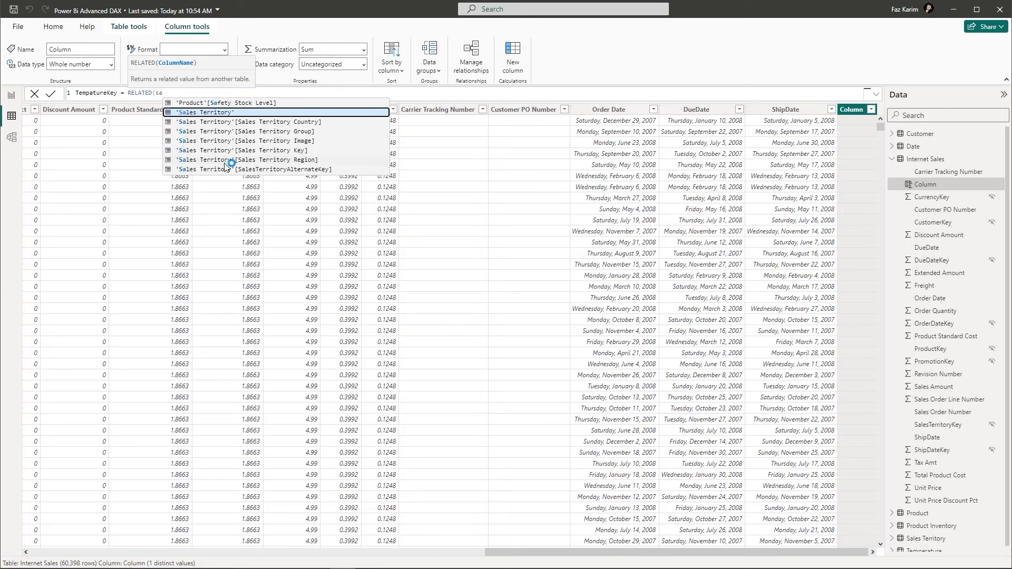
key("Down")
key("Down")
key("Down")
key("Down")
key("Down")
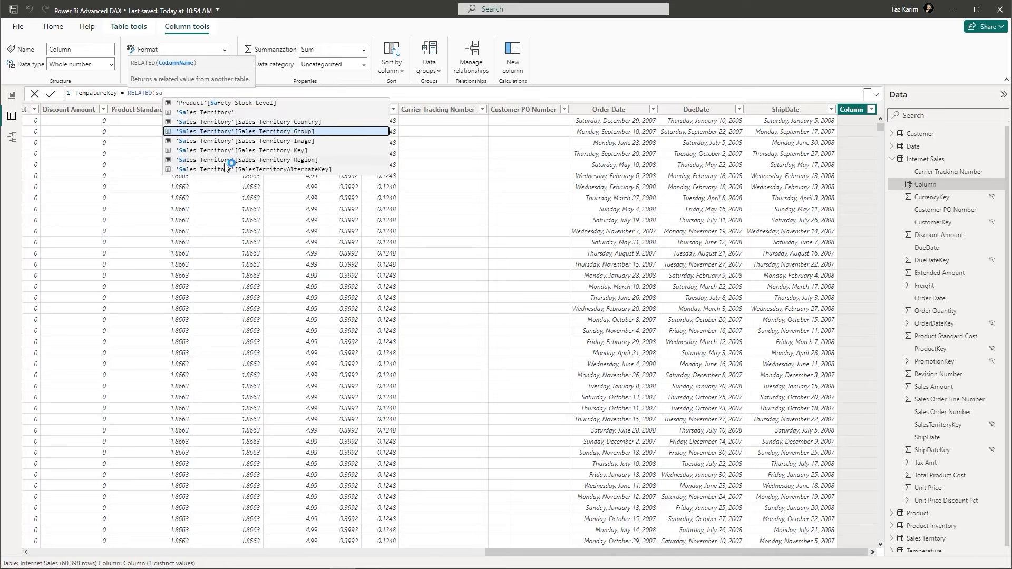
key("Tab")
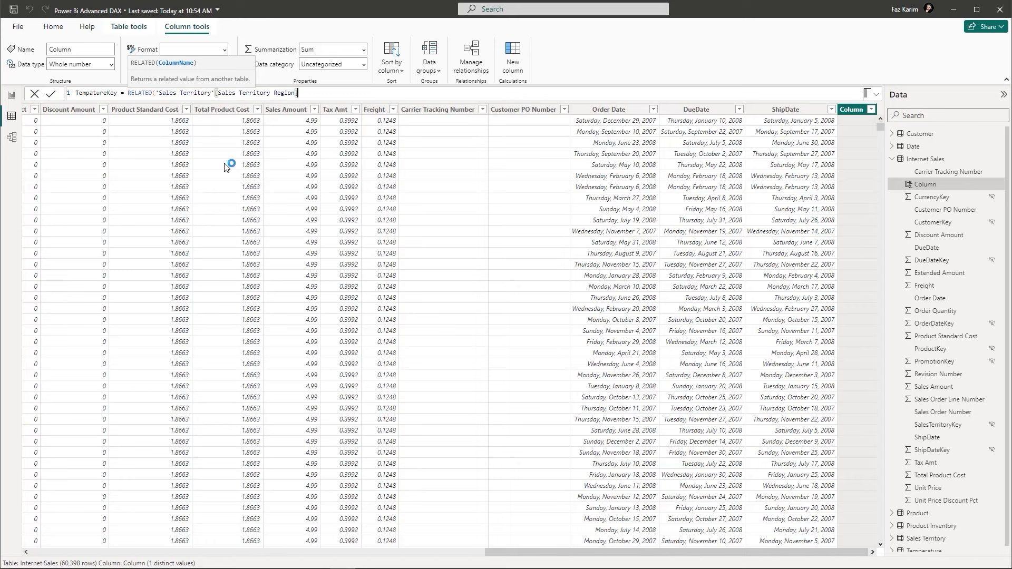
- Append & RELATED('Date'[Month Number Of Year]) to the TempatureKey formula and commit it
type("& rel")
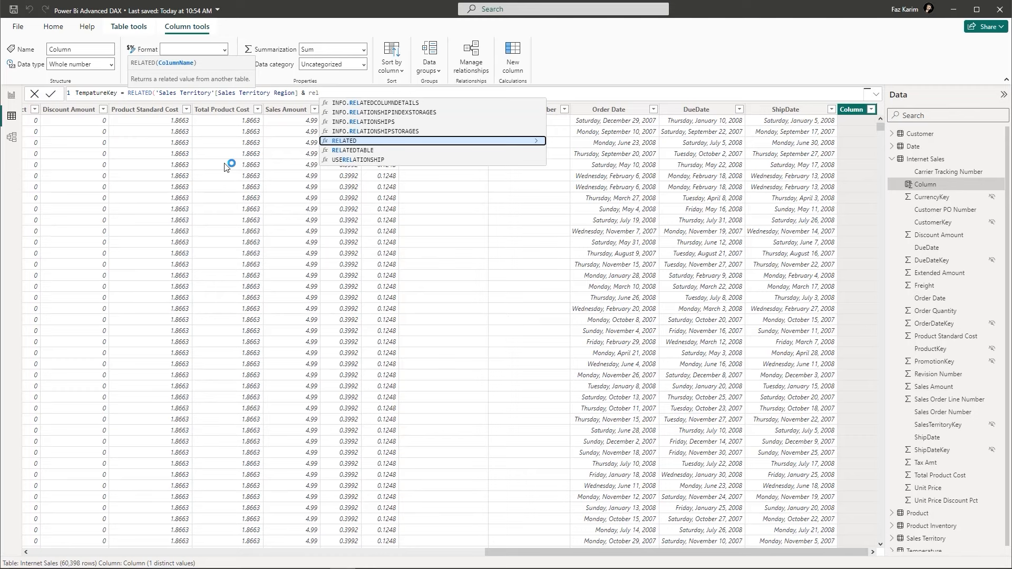
key("Tab")
type("date")
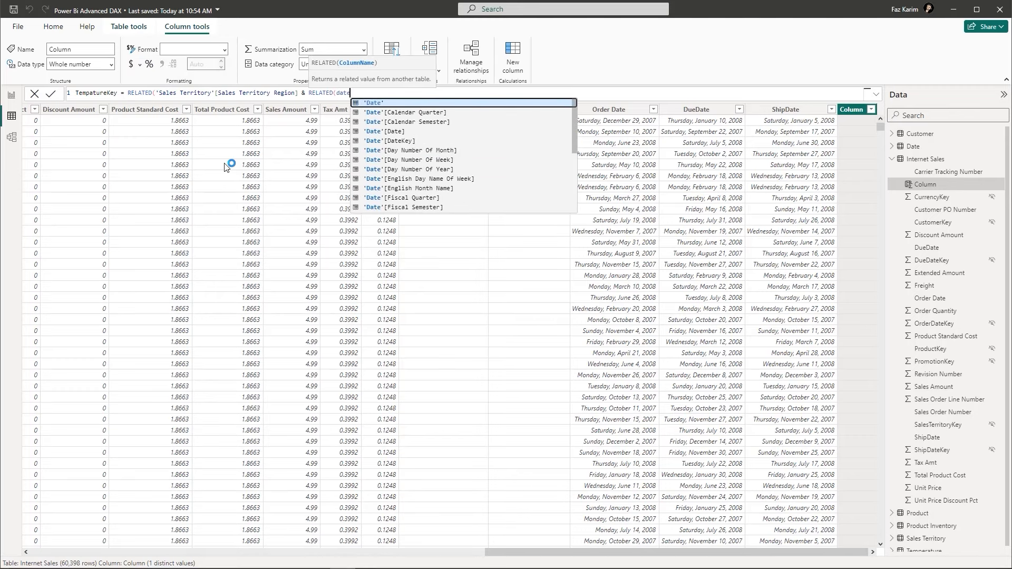
key("Down")
key("Down")
key("Down")
key("Down")
key("Down")
key("Down")
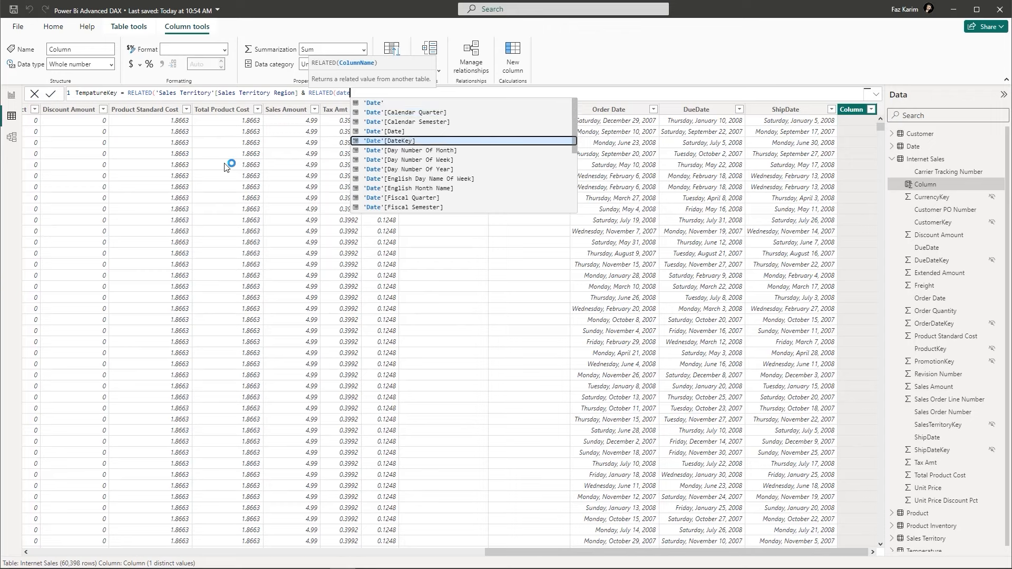
key("Down")
key("Down")
key("Down")
key("Down")
key("Down")
key("Down")
key("Down")
key("Down")
key("Down")
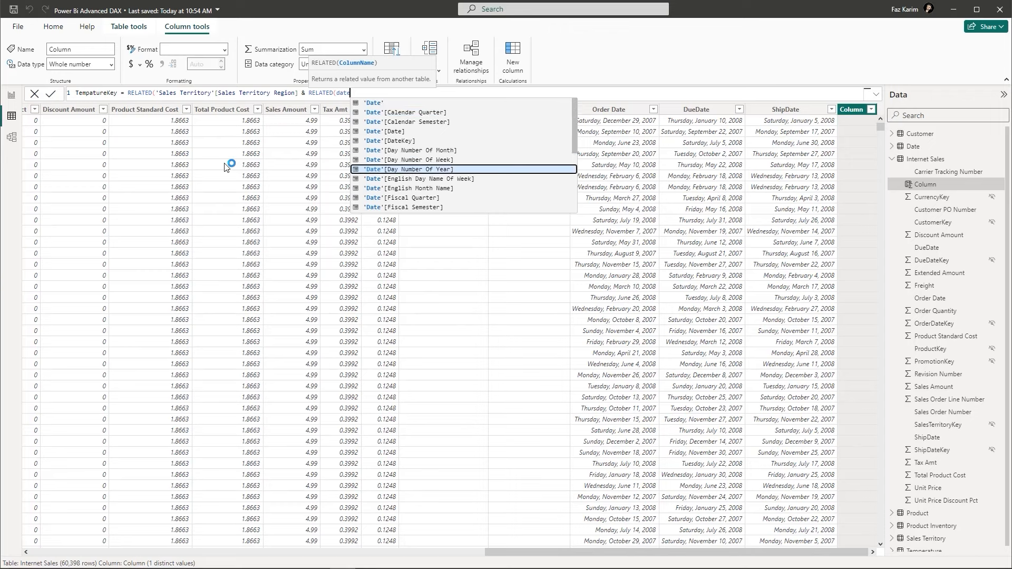
key("Down")
key("Down")
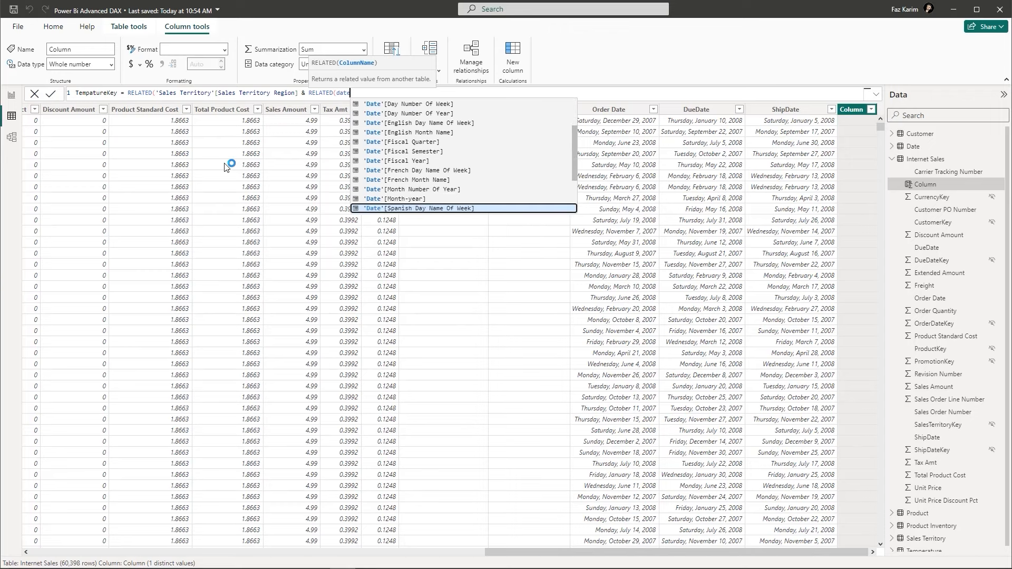
key("Up")
key("Up")
key("Tab")
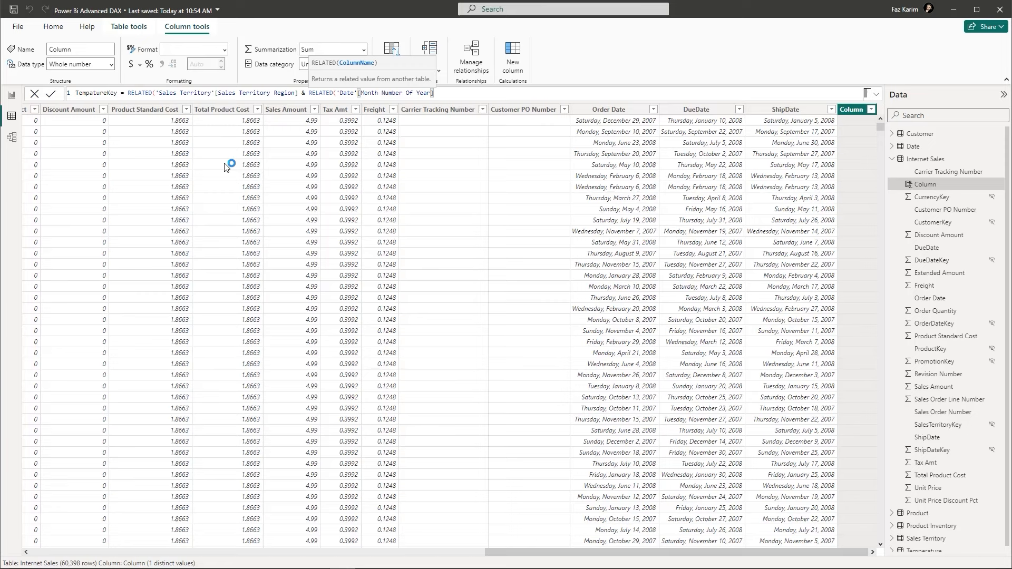
type(")")
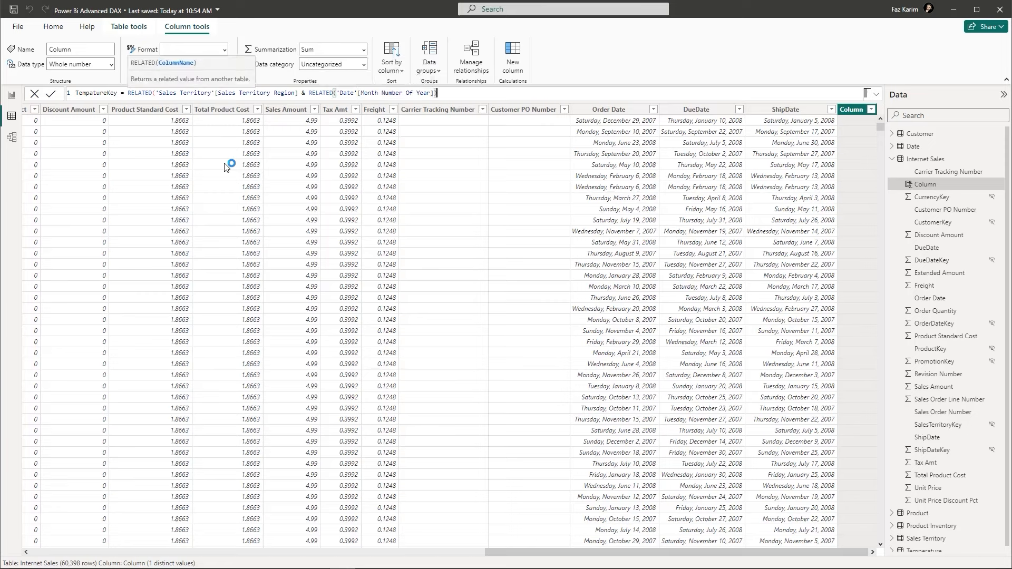
key("Return")
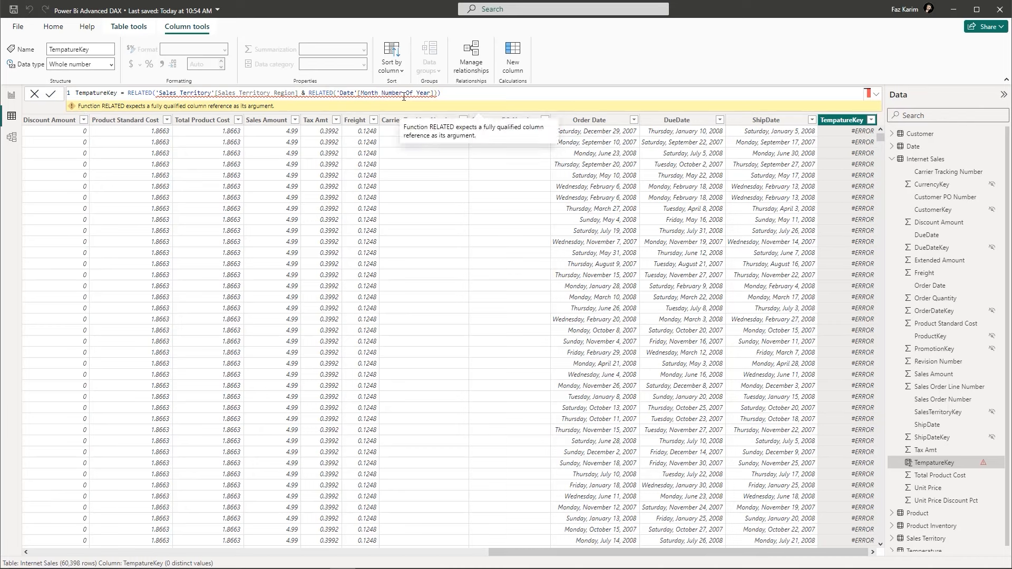
- Close the first RELATED call before the ampersand, remove the extra closing parenthesis at the formula's end, and commit the corrected TempatureKey formula
left_click(298, 94)
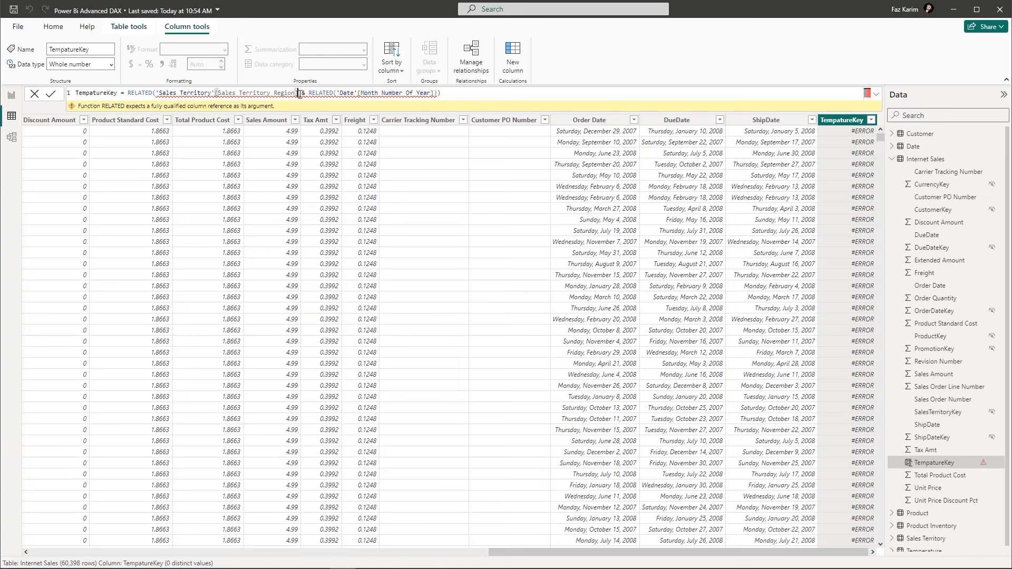
type(")")
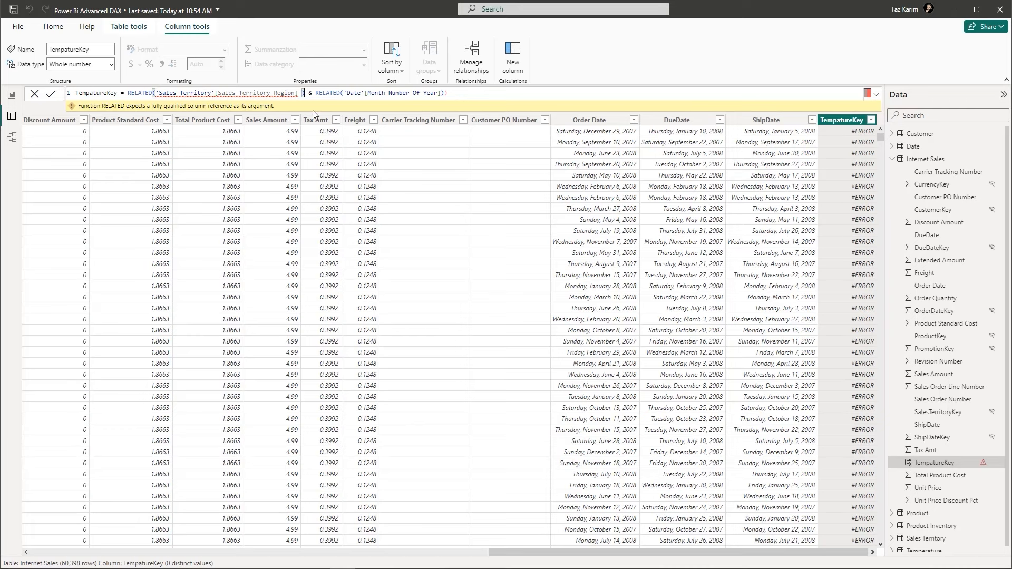
left_click(451, 92)
key("BackSpace")
left_click(304, 94)
left_click(300, 93)
key("Right")
key("Return")
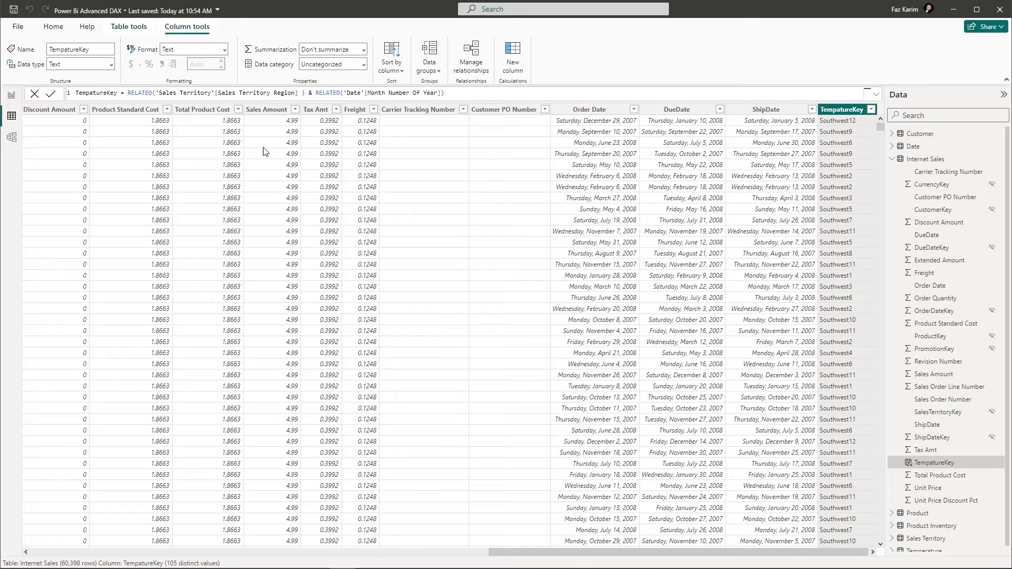
- In the model view, relate Internet Sales' TempatureKey to Temperature's Key, and review the column's RELATED formula in the table view
left_click(15, 140)
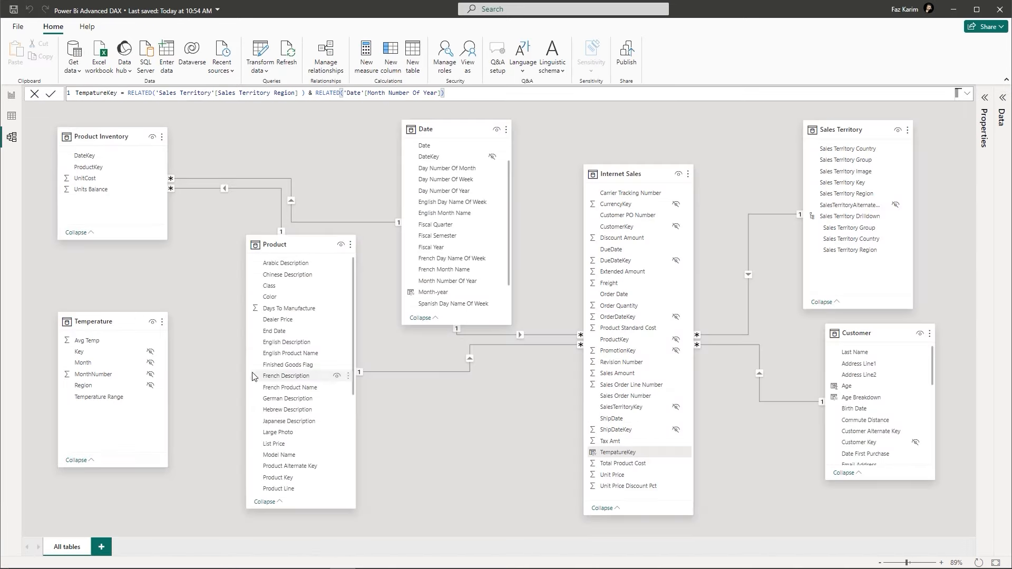
left_click_drag(604, 456, 81, 358)
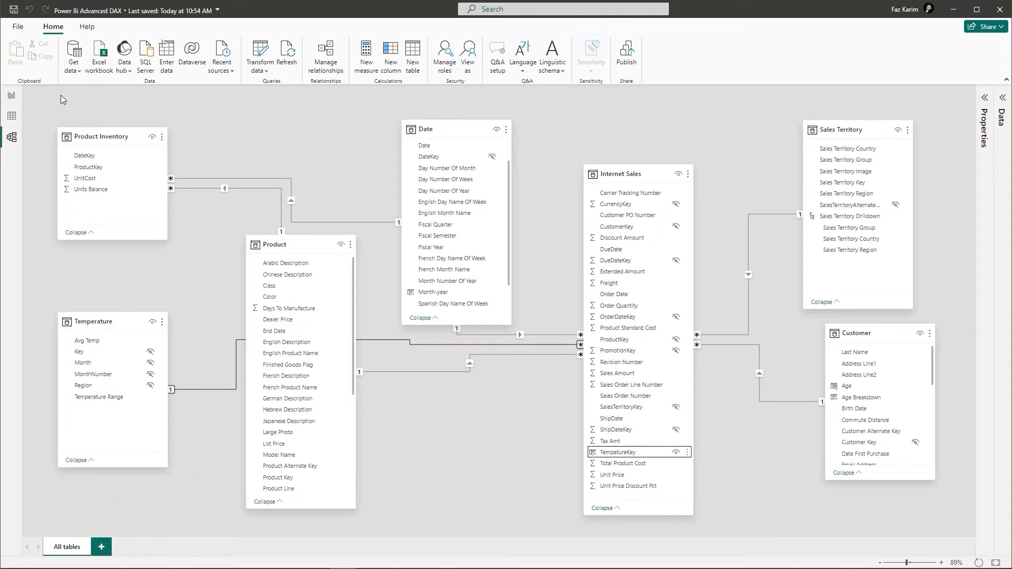
left_click(13, 116)
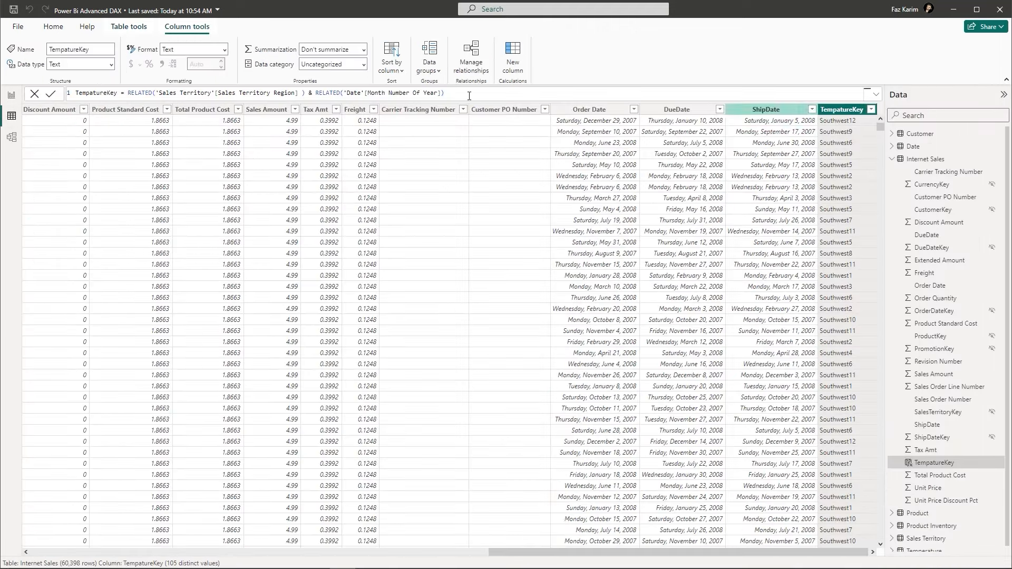
left_click_drag(129, 94, 483, 98)
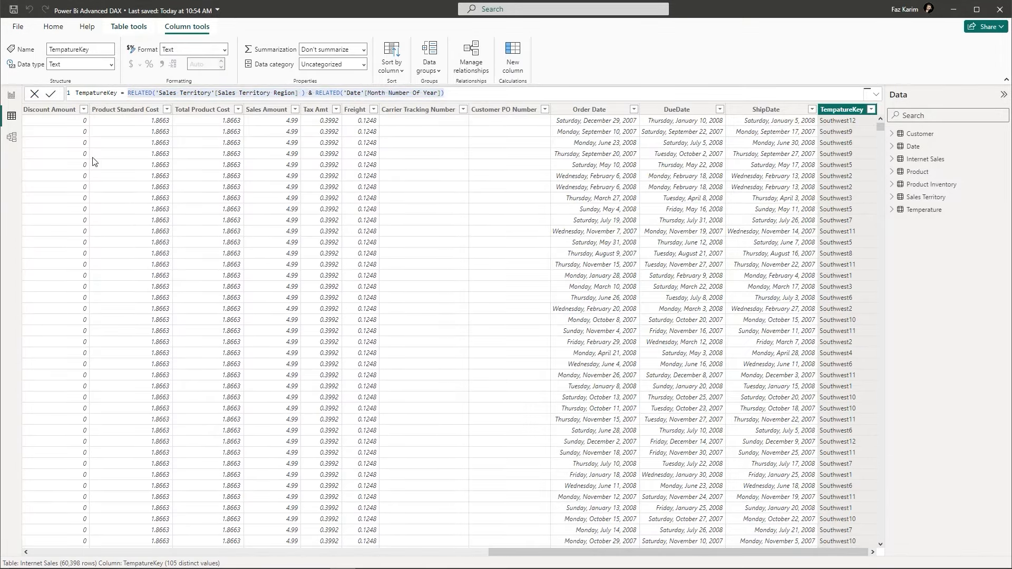
- In the Sales Territory table, add a calculated column named Total Transactions and begin its formula with the COUNTROWS function
left_click(940, 202)
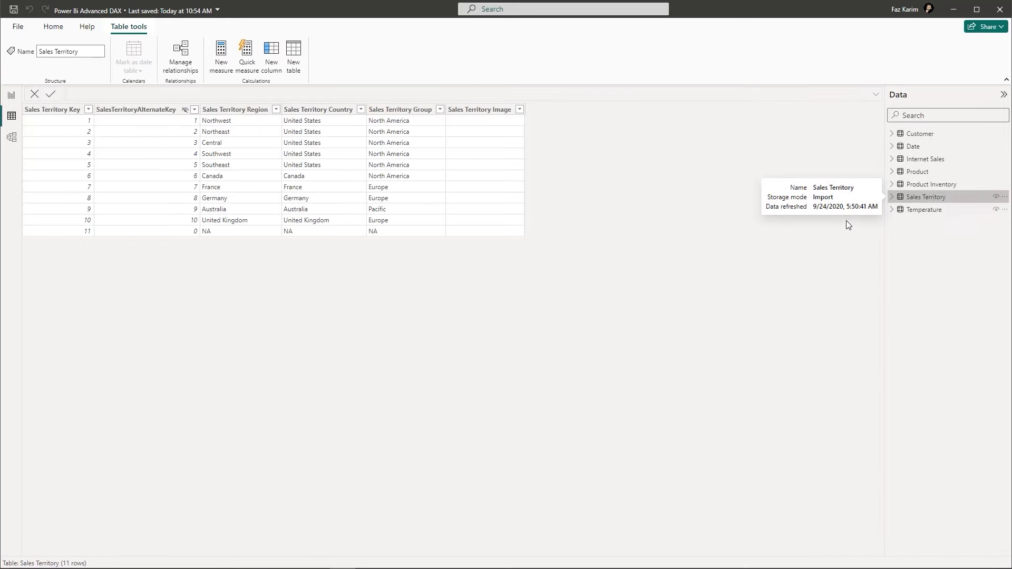
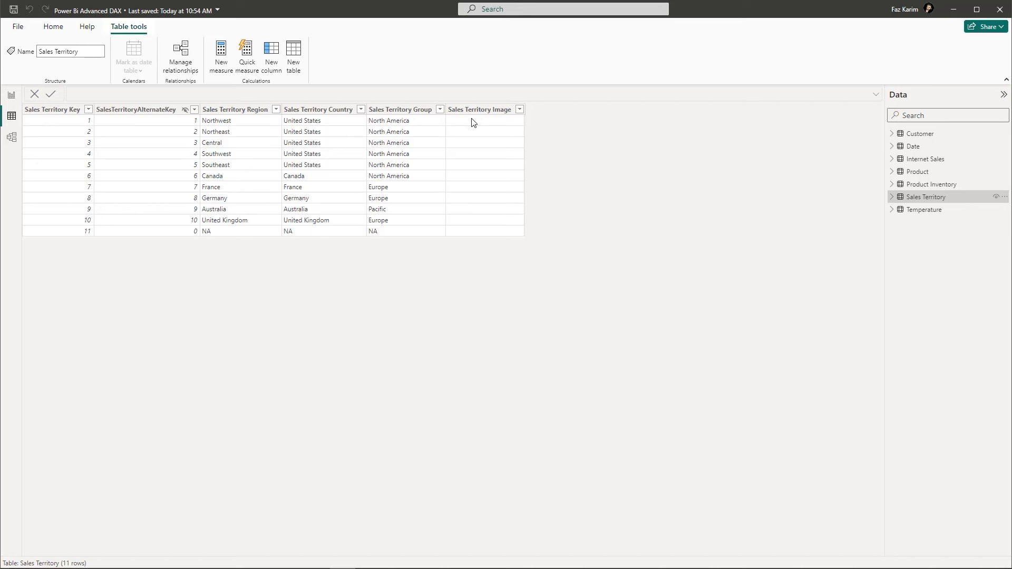
left_click(459, 112)
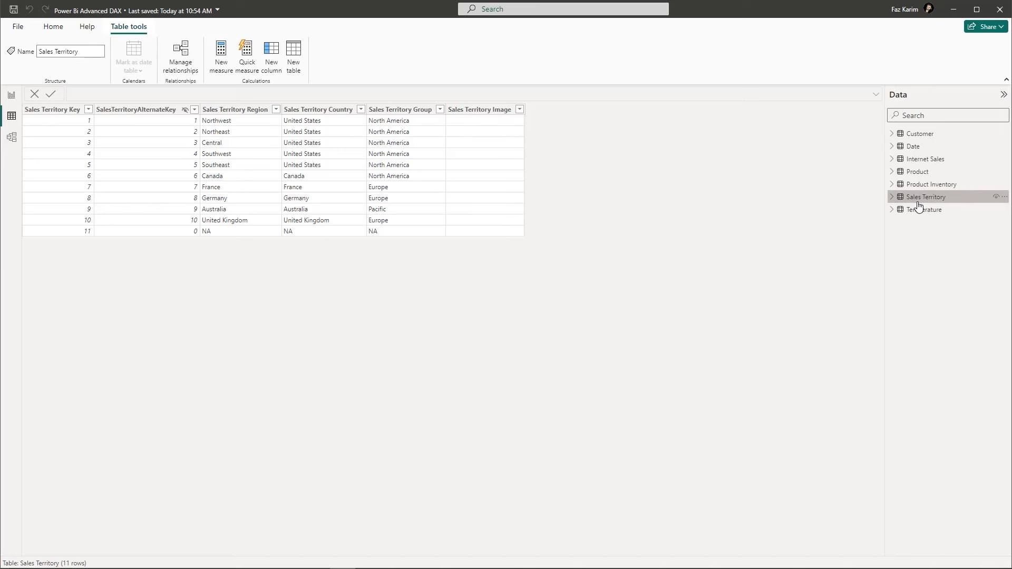
left_click(279, 55)
type("Total Transactions ")
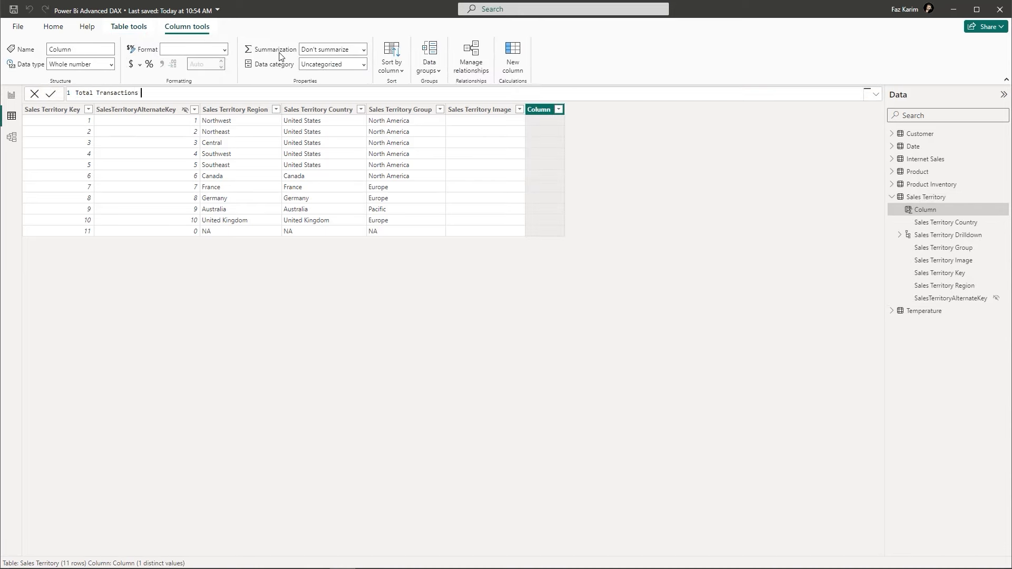
type("= count")
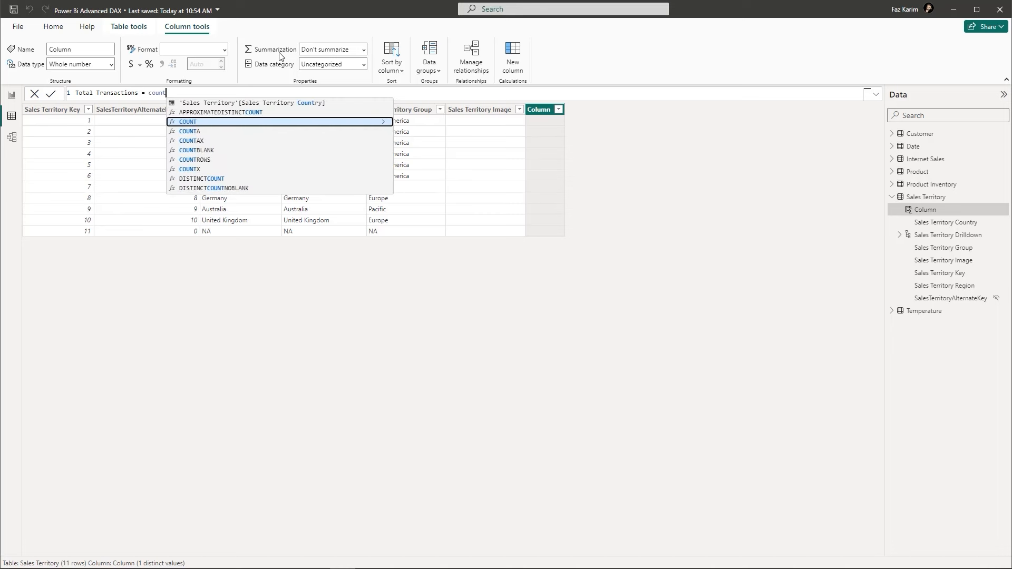
key("Down")
key("Down")
key("Down")
key("Down")
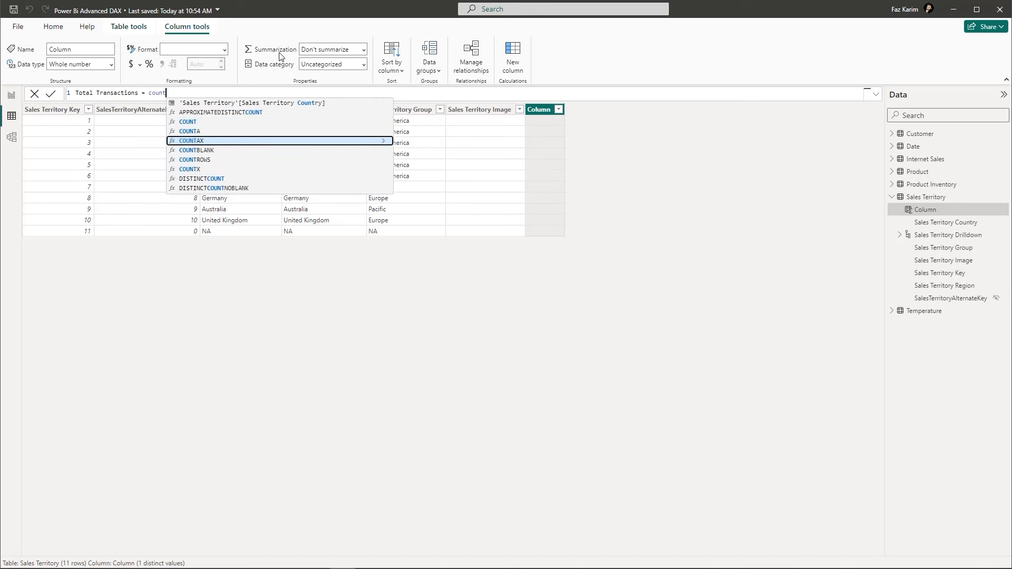
key("Tab")
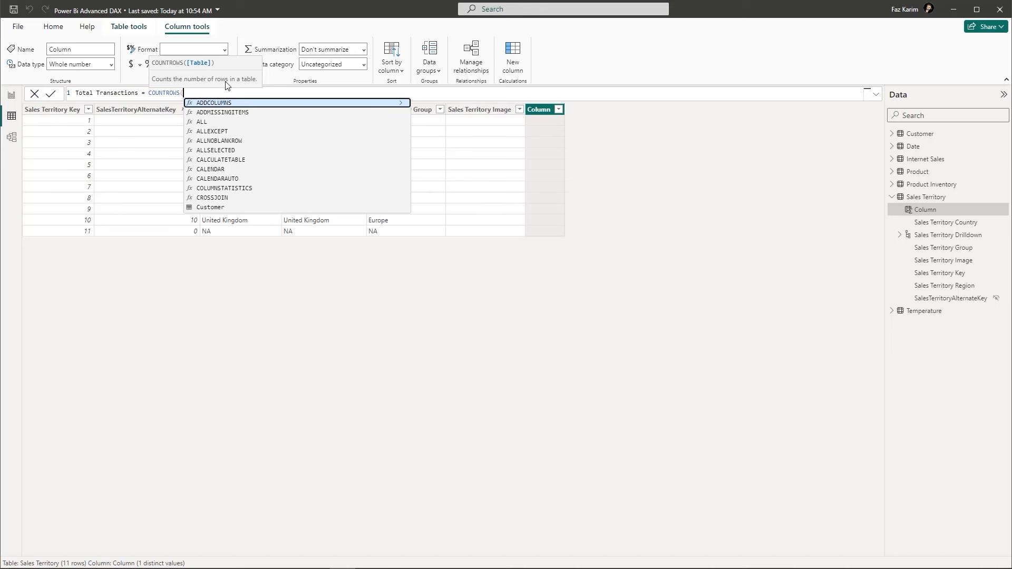
key("Escape")
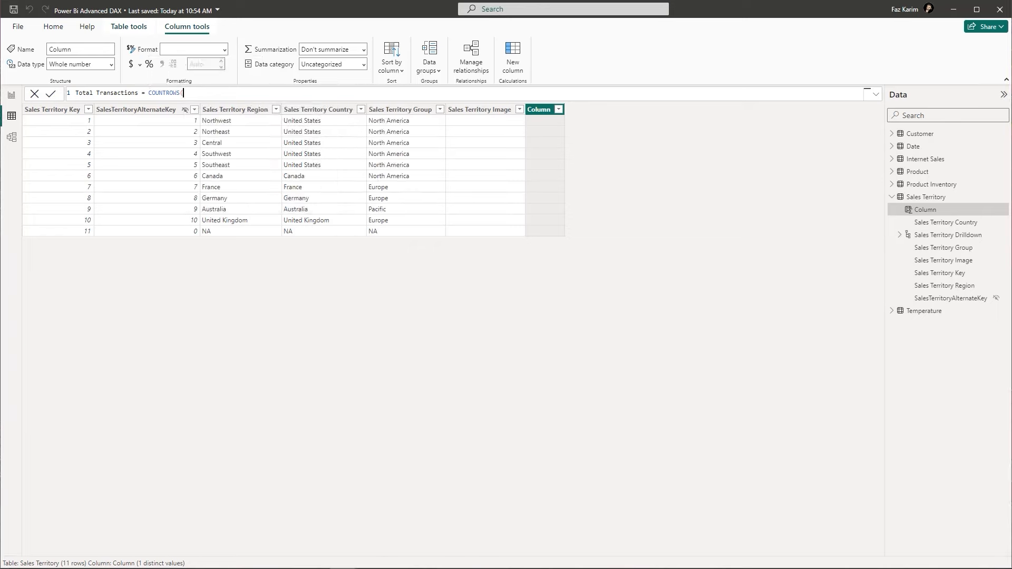
- Switch to the browser and read the RELATEDTABLE documentation's syntax, parameters, return value and remarks, and return to Power BI
left_click_drag(221, 0, 472, 87)
scroll(391, 397, "down", 2)
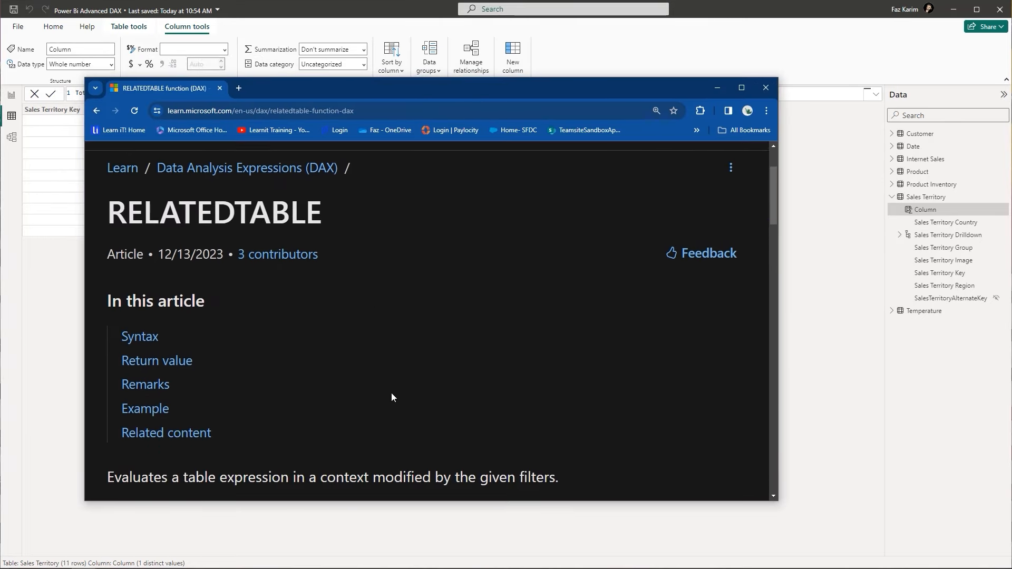
left_click_drag(520, 77, 519, 17)
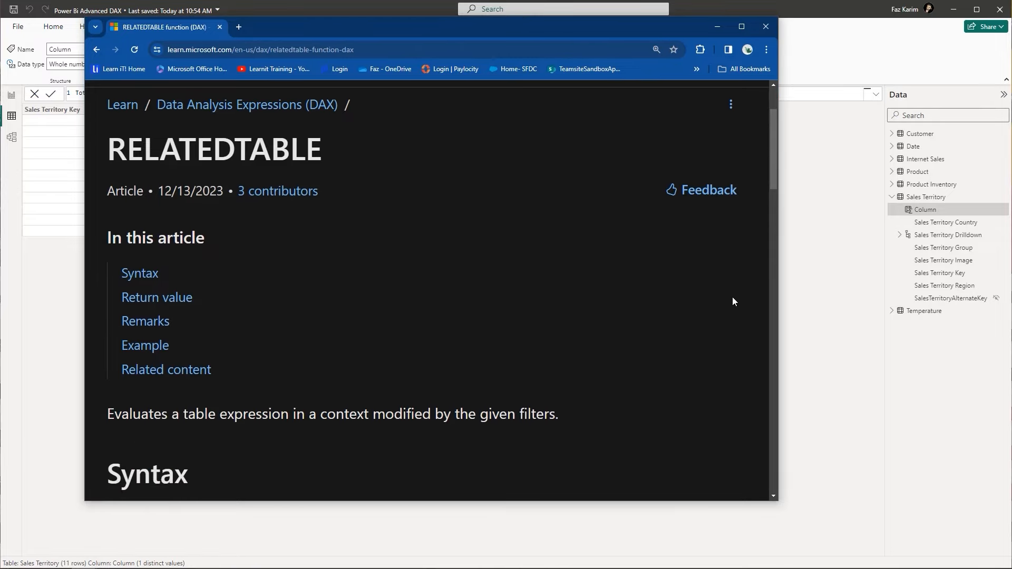
left_click_drag(777, 315, 880, 315)
scroll(710, 305, "down", 3)
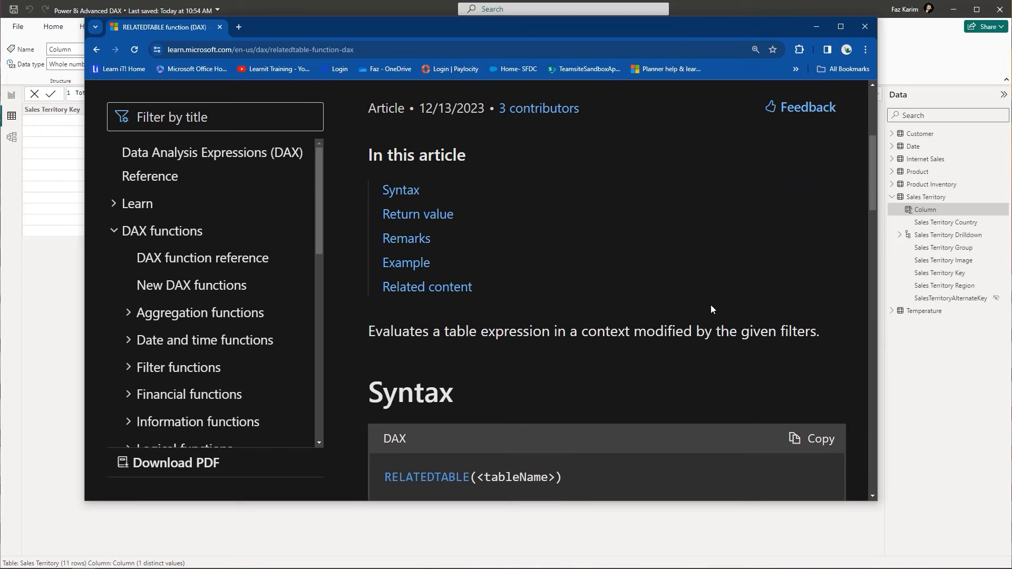
scroll(710, 306, "down", 5)
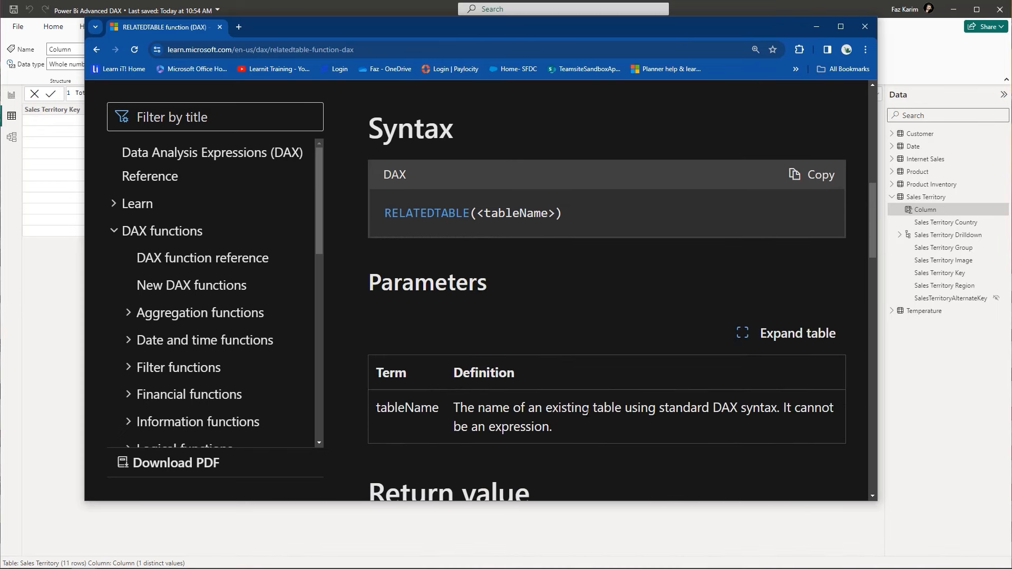
scroll(586, 411, "down", 5)
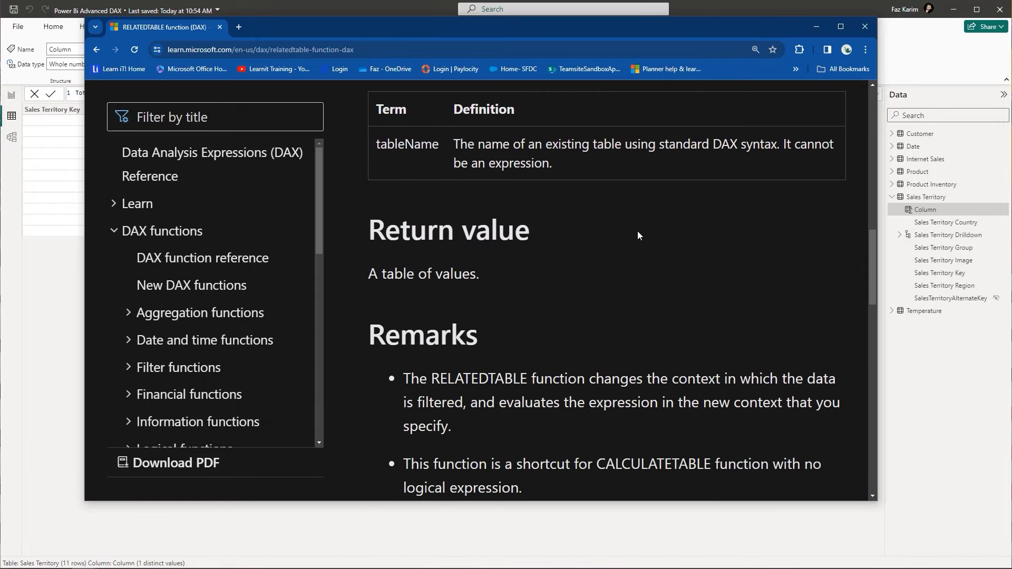
left_click(820, 30)
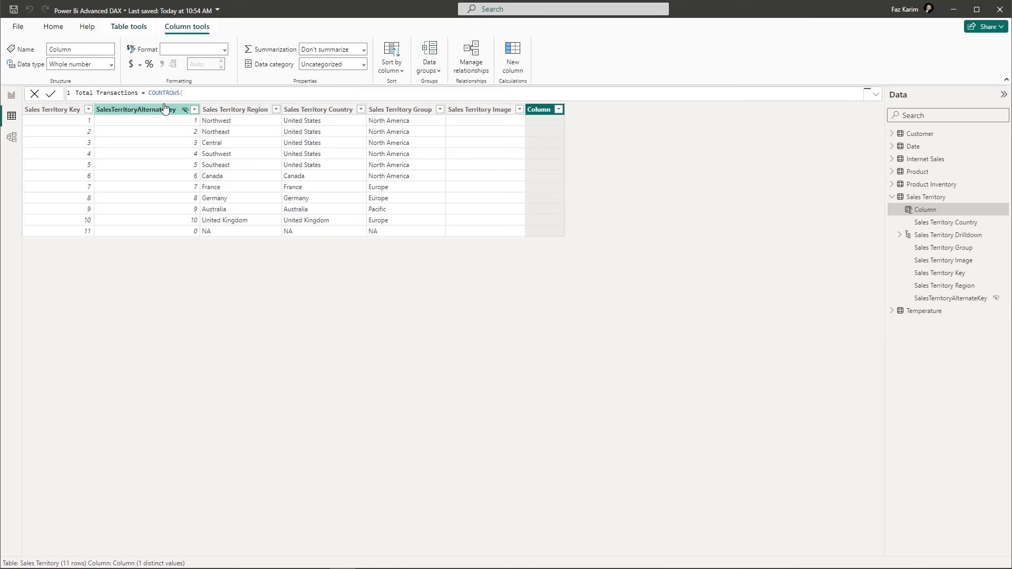
- Complete the Total Transactions formula by counting the rows of RELATEDTABLE('Internet Sales'), close both functions and commit it
type("rel")
key("Tab")
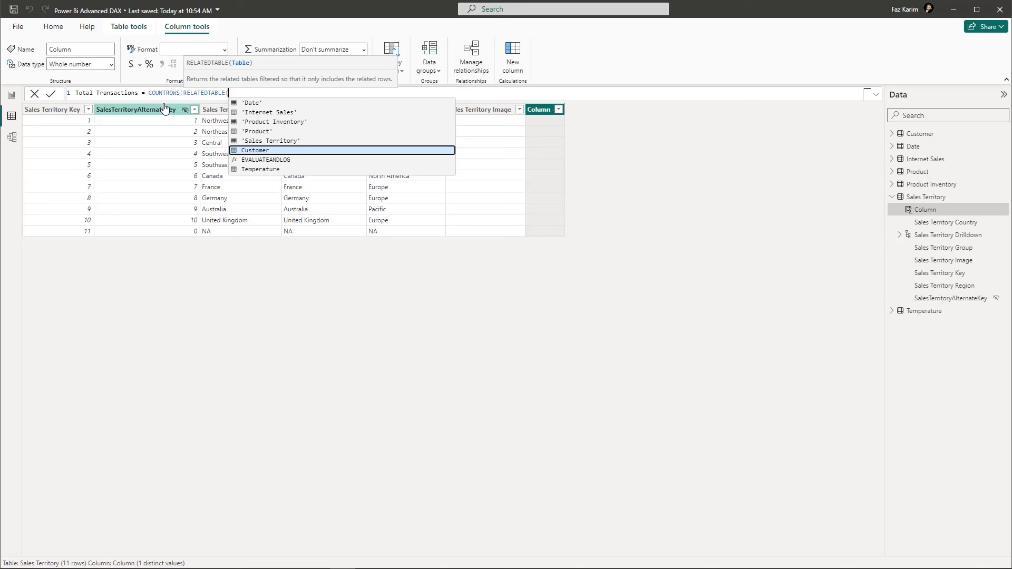
type("'in")
key("Tab")
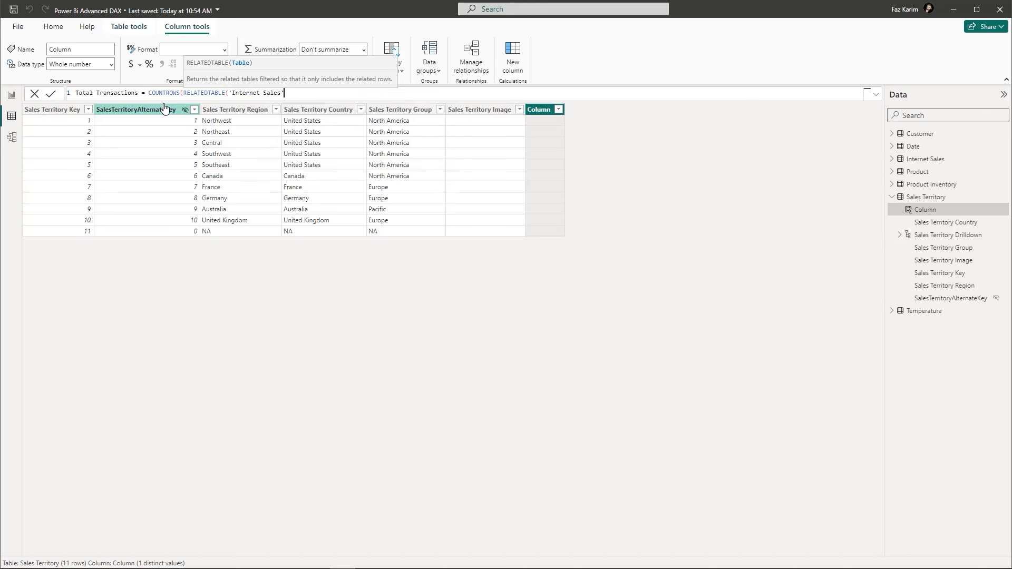
type(")")
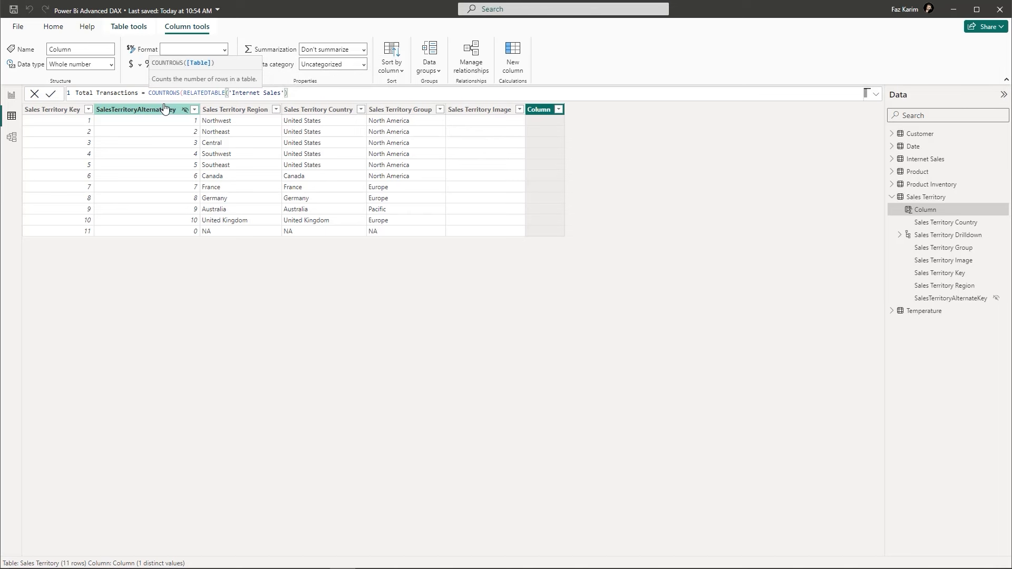
key("Return")
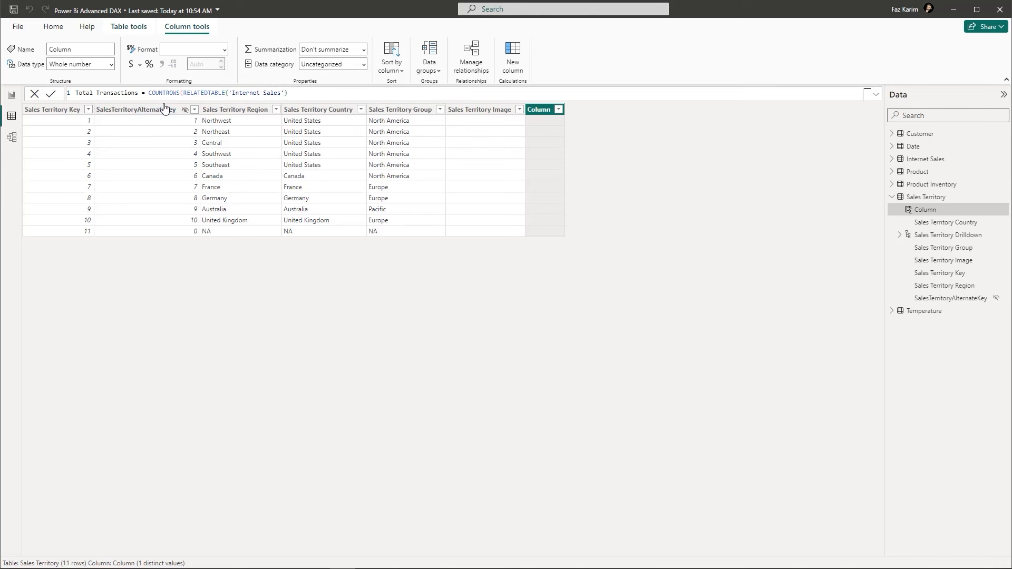
type(")")
key("Return")
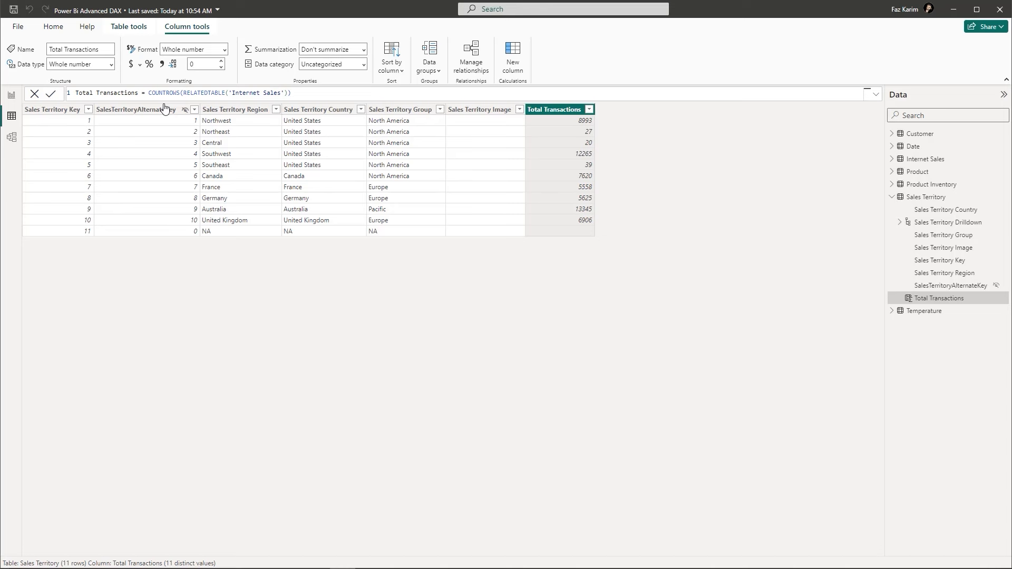
- Add a calculated column named Region Volume to Sales Territory and start its formula with SWITCH(TRUE(), followed by a new line
left_click(930, 203)
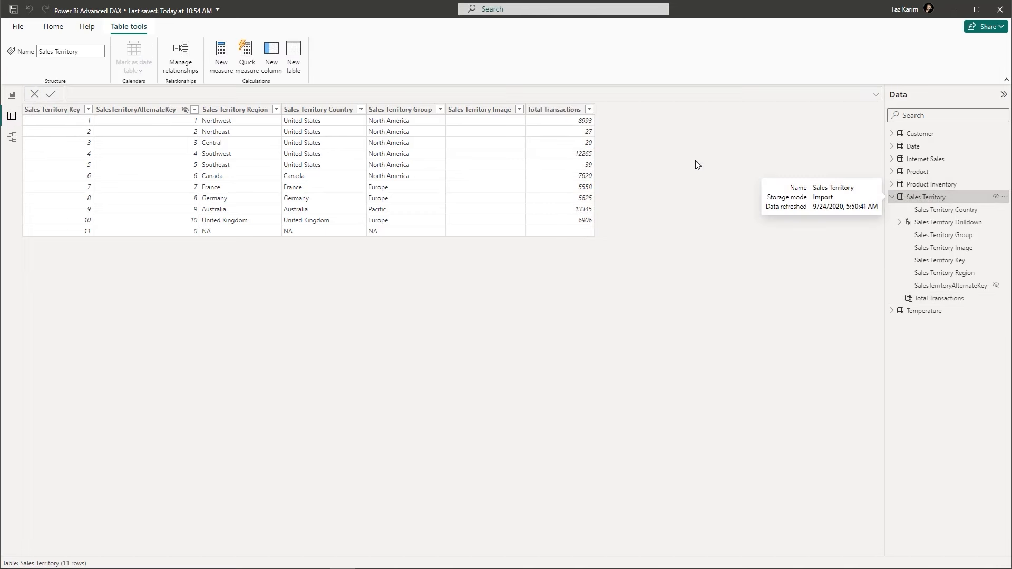
left_click(269, 61)
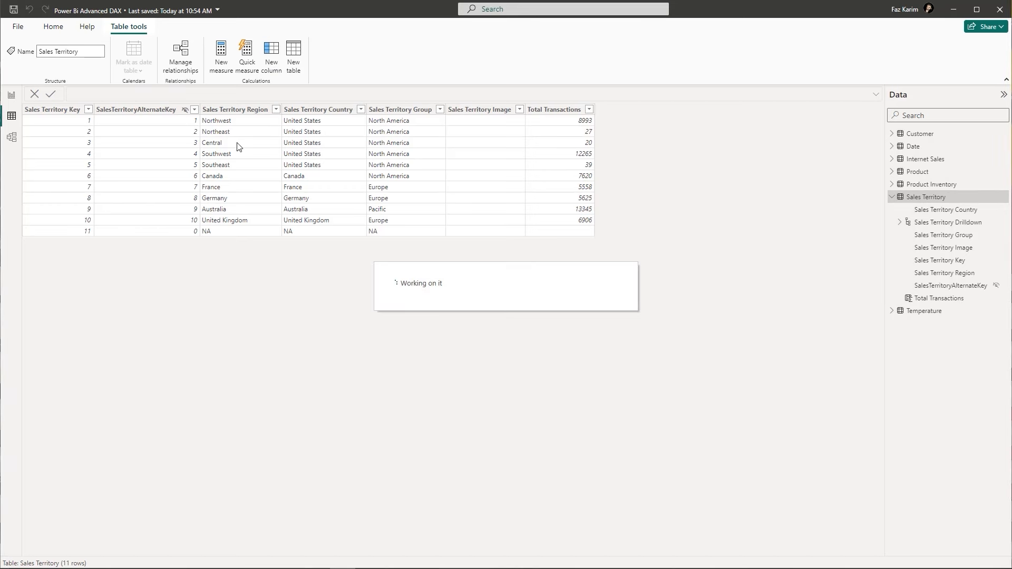
type("R")
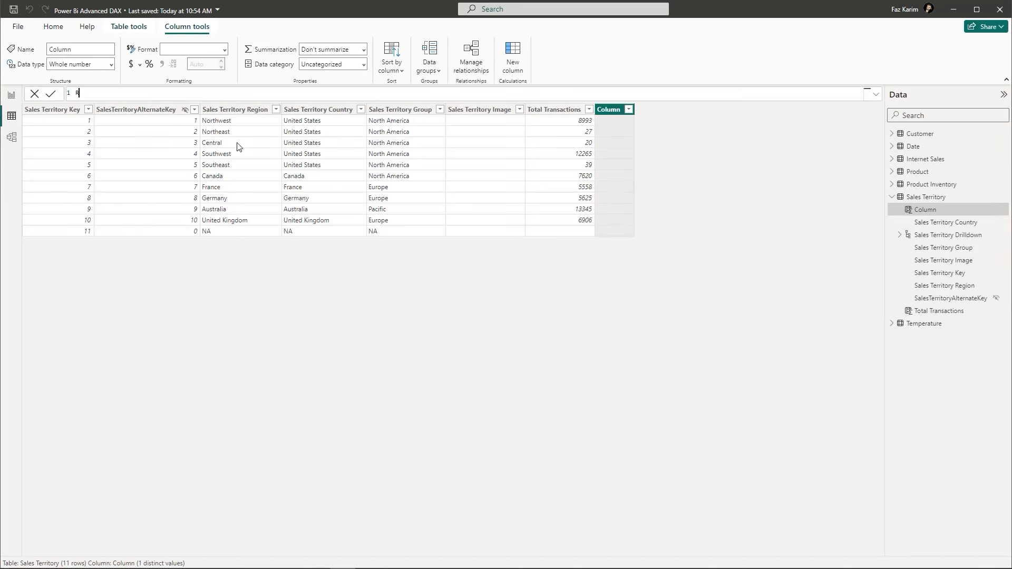
type("egion Volume = switch")
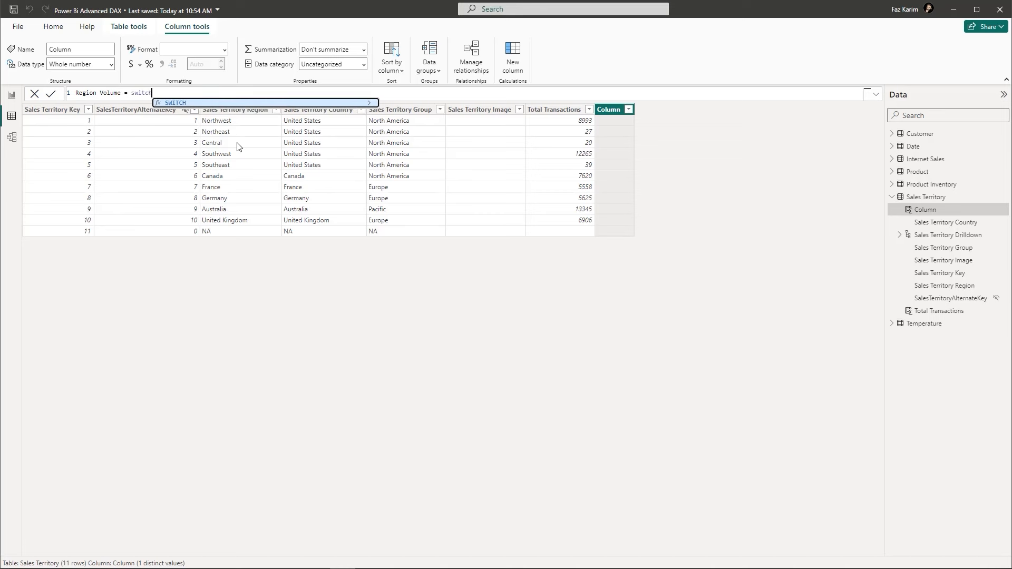
key("Tab")
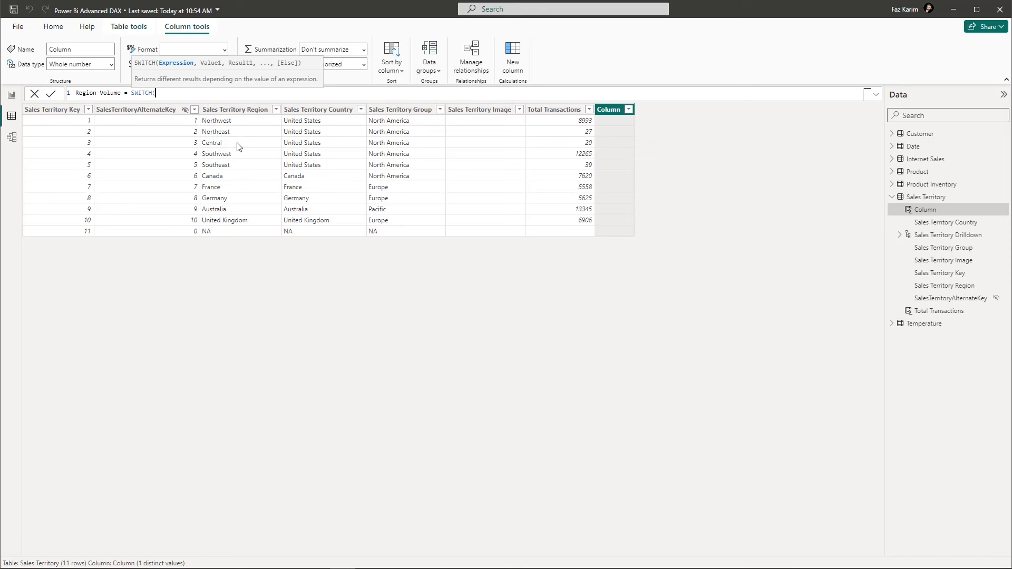
type("true")
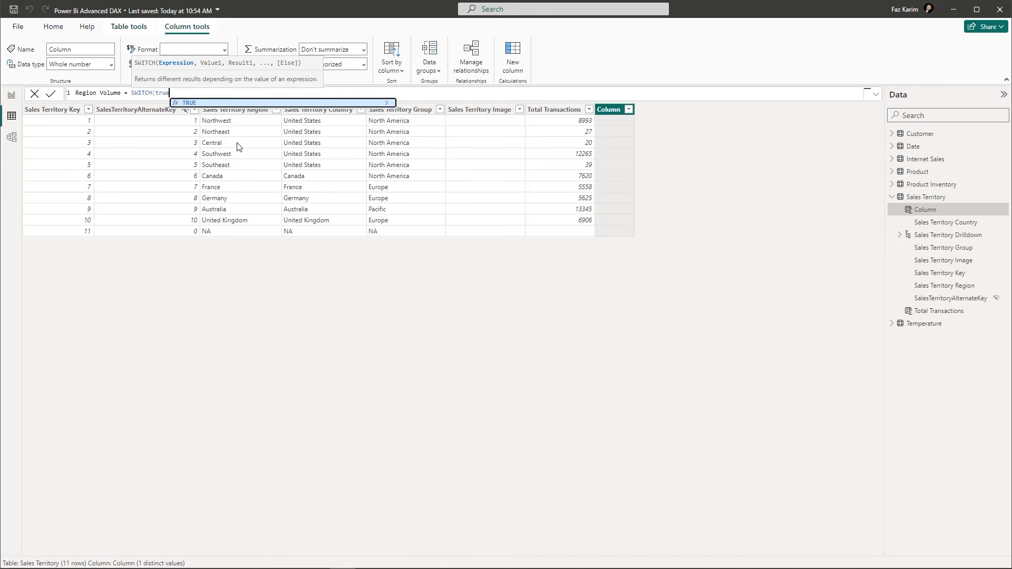
key("Tab")
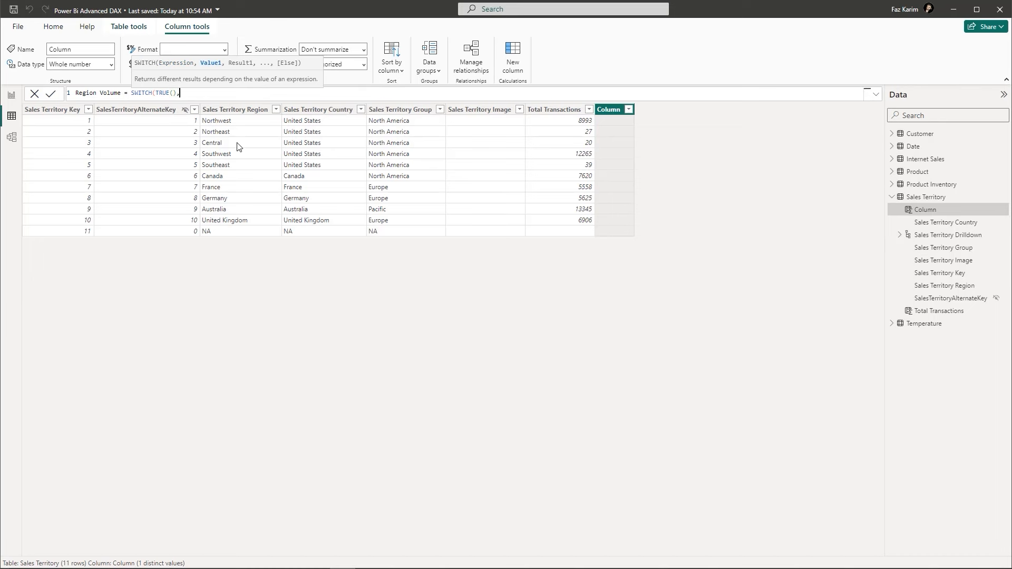
key("shift+Return")
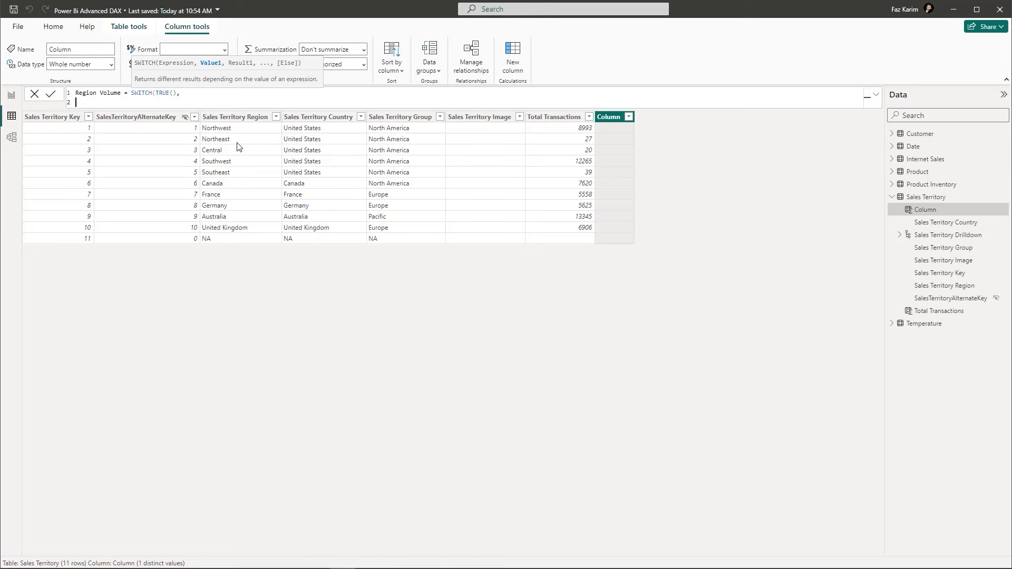
- Add the first SWITCH condition, 'Sales Territory'[Total Transactions] >= 7000, returning "High volume", and start a new formula line
type("sales")
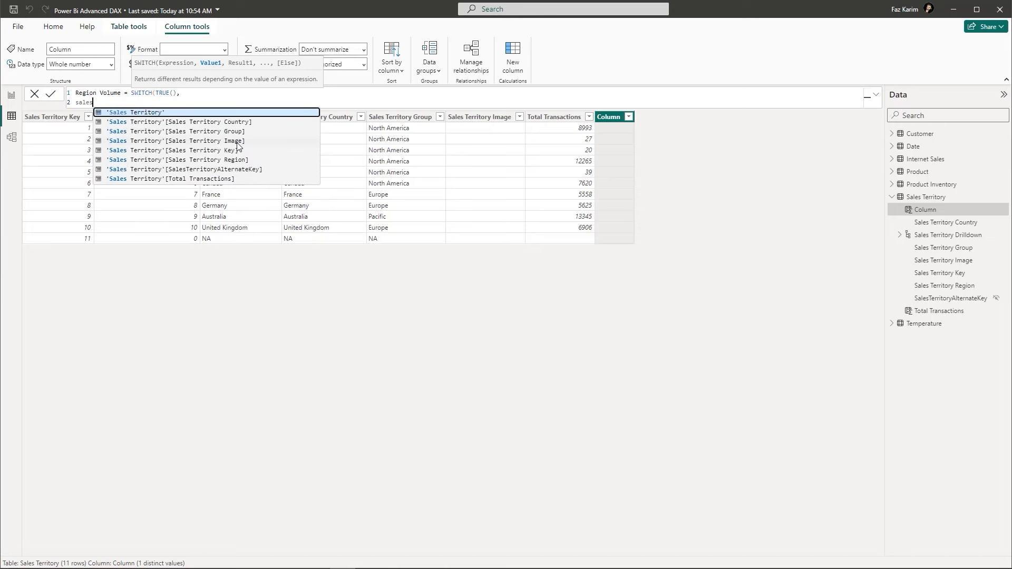
key("Down")
key("Down")
key("Down")
key("Down")
key("Down")
key("Down")
key("Down")
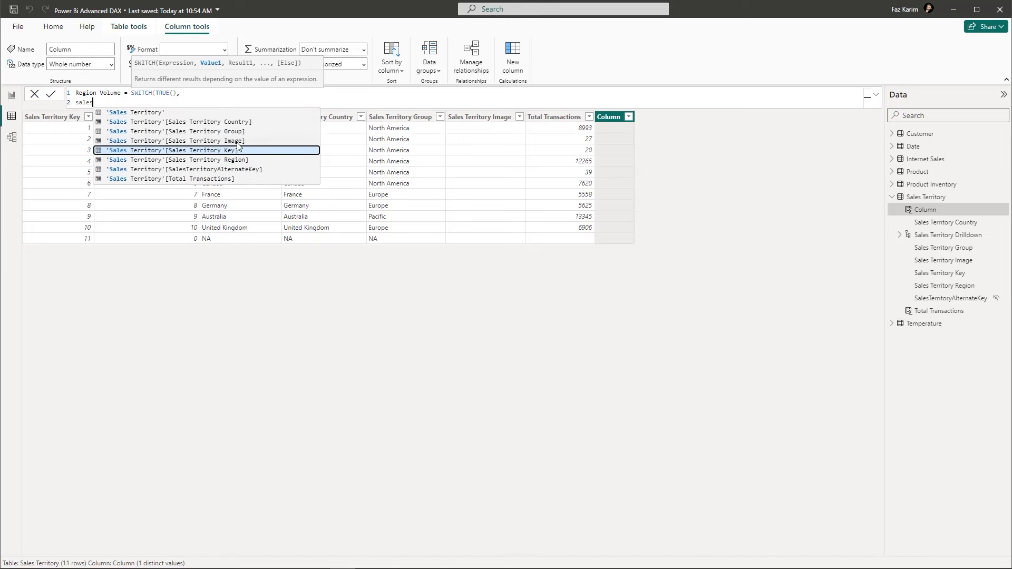
key("Tab")
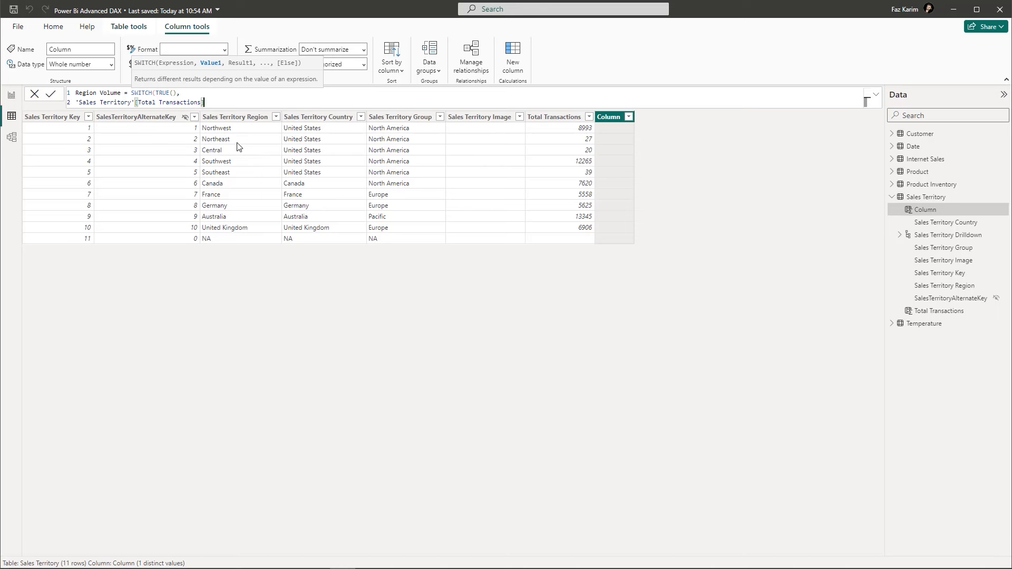
type(">= 7000, \"High volume\",")
key("Return")
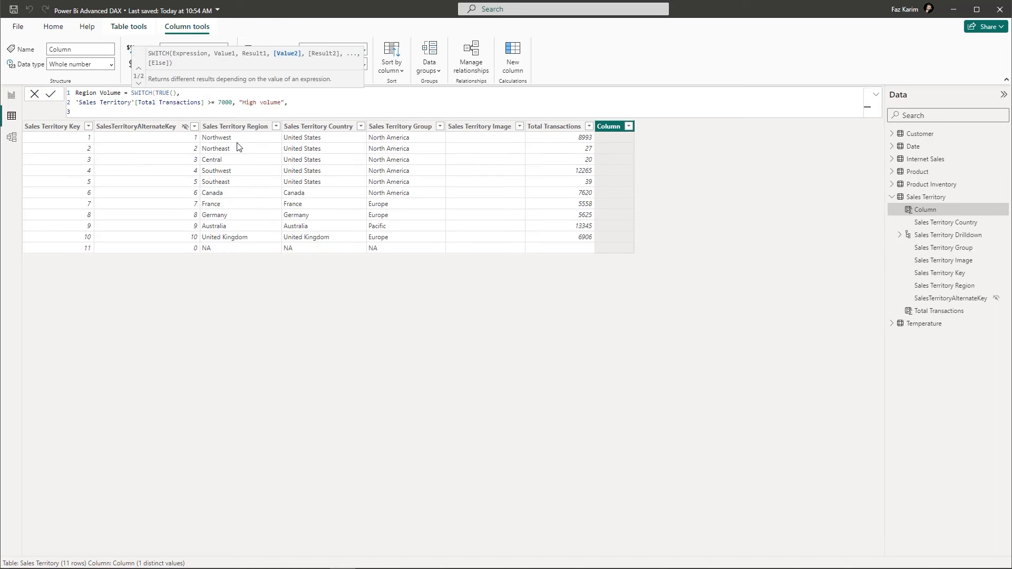
- Add the second SWITCH condition, 'Sales Territory'[Total Transactions] >= 4000, returning "Medium Volume", and start a new formula line
type("sales")
key("Down")
key("Down")
key("Down")
key("Down")
key("Down")
key("Down")
key("Down")
key("Tab")
type(">= 4000,")
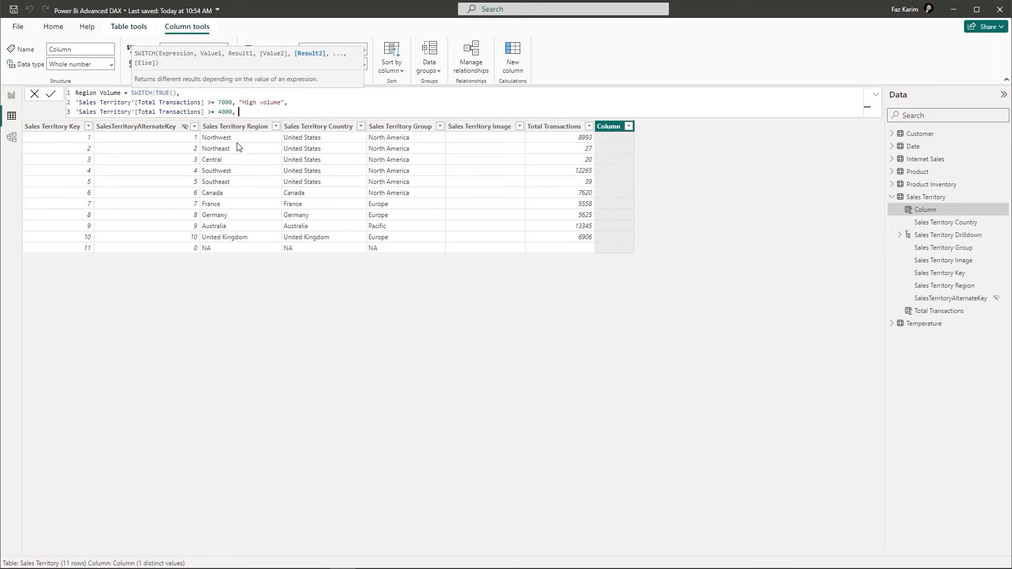
type(" \"Medium Volume\",")
key("shift+Return")
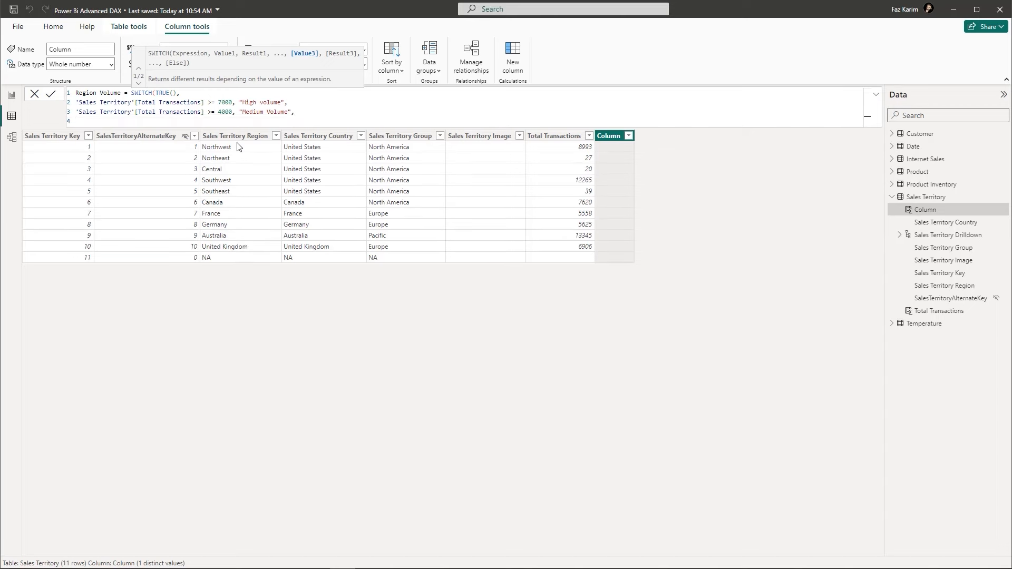
- Add the third SWITCH condition, 'Sales Territory'[Total Transactions] >= 1, returning "Low Volume"
type("sale")
key("Down")
key("Down")
key("Down")
key("Up")
key("Down")
key("Down")
key("Down")
key("Down")
key("Down")
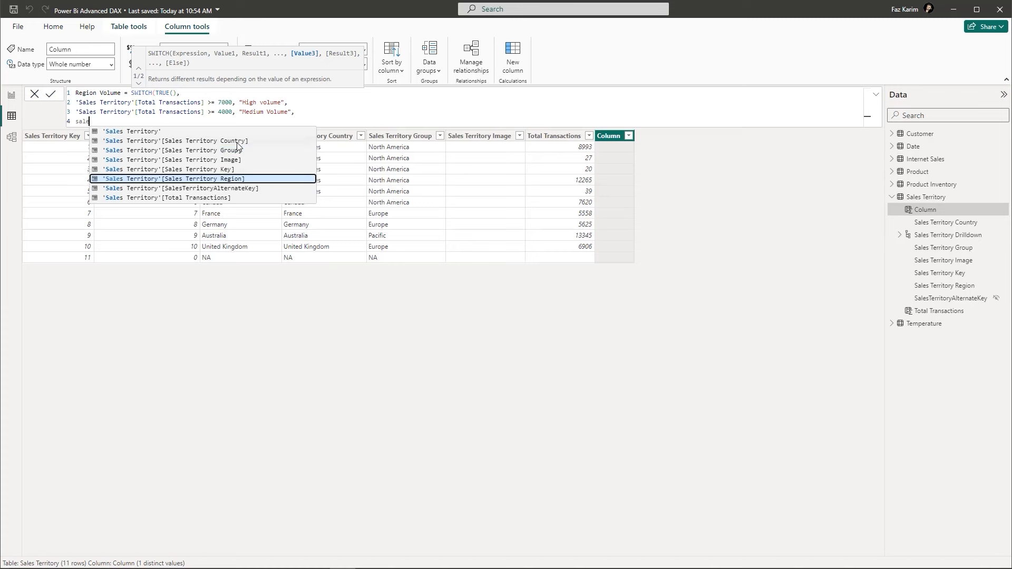
key("Tab")
type(">=")
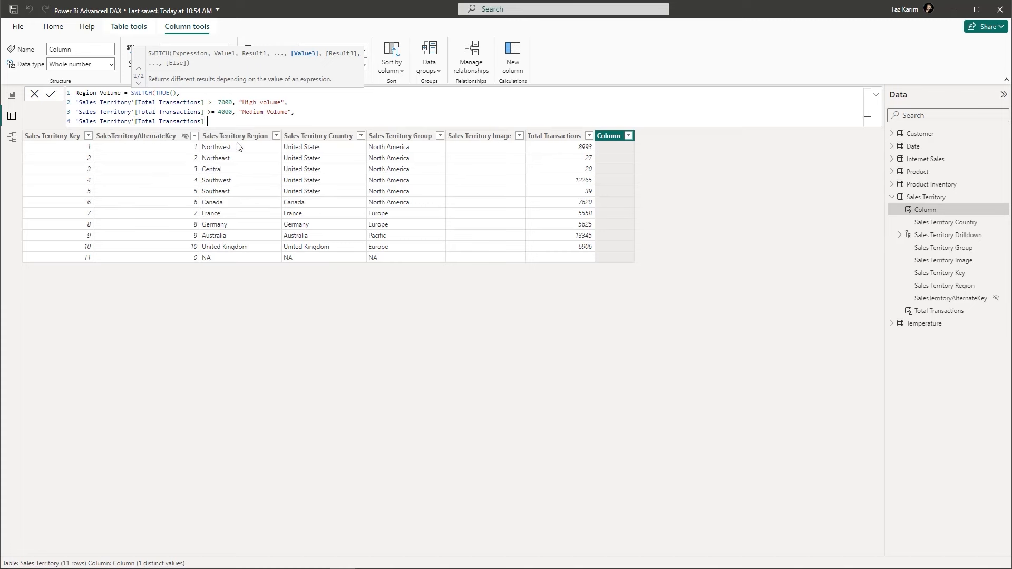
type(" 1, \"Low Volume\"")
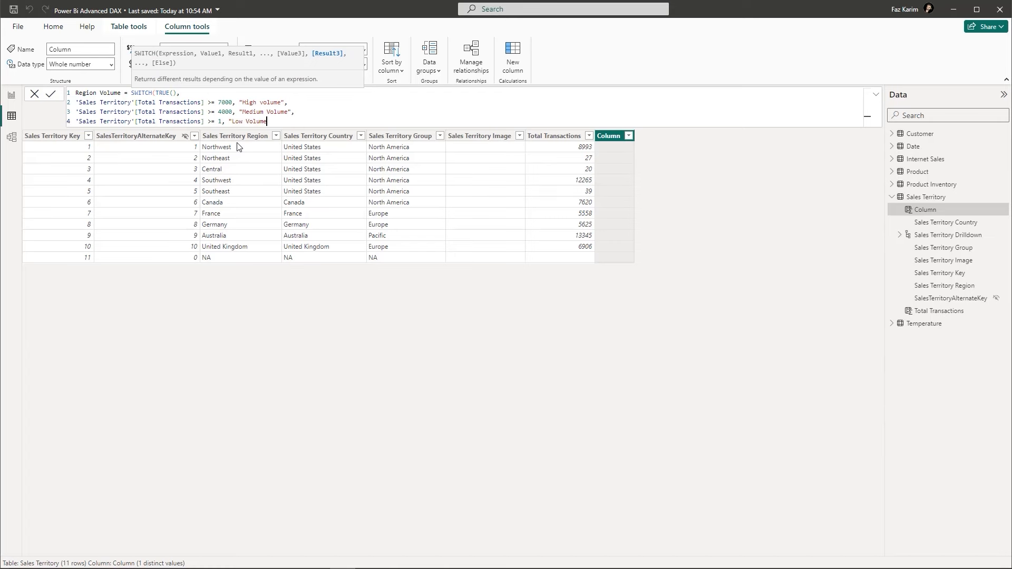
- Add "NA" on a new line as the SWITCH fallback result, close the function and commit the Region Volume formula
type(",")
key("shift+Return")
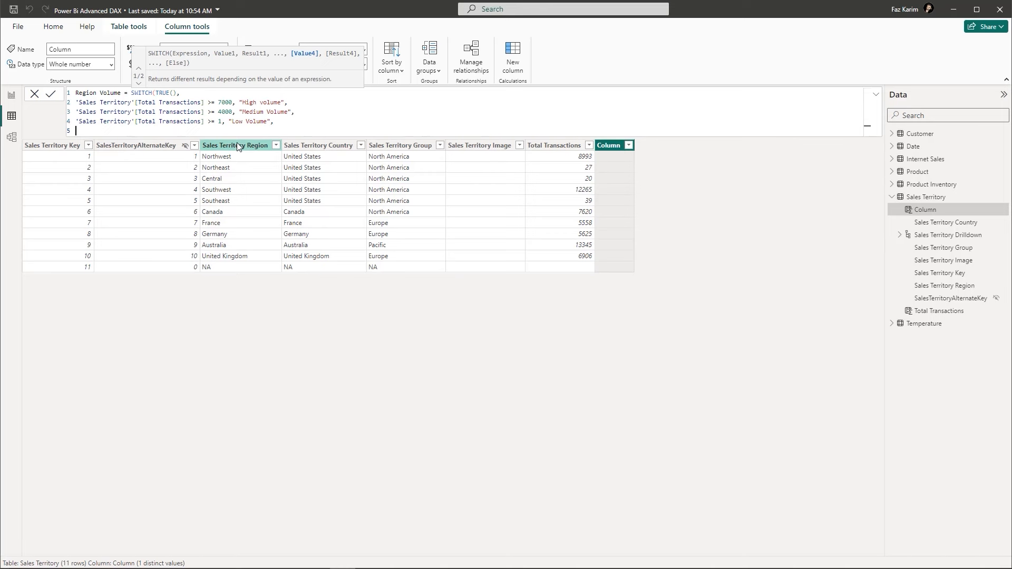
type("\"NA\")")
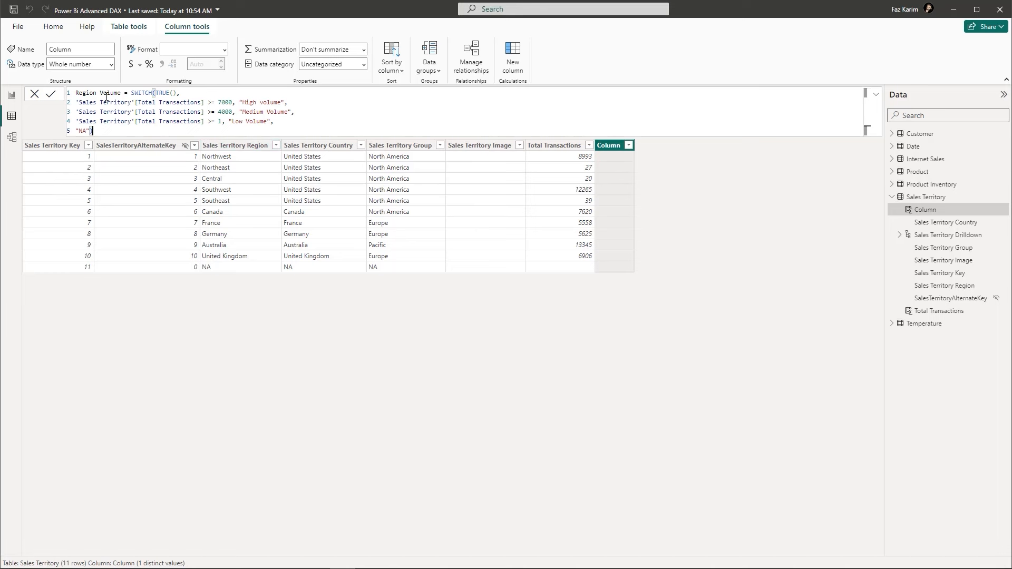
left_click(51, 99)
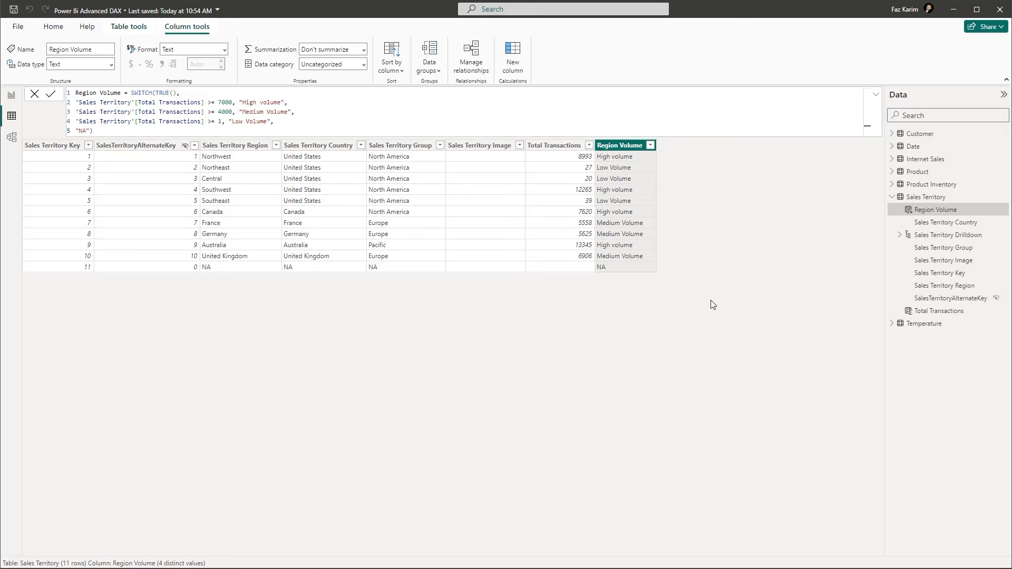
- Add a calculated column named Last Purchase Date to Customer and start its formula with MAXX(RELATEDTABLE('Internet Sales')
left_click(903, 138)
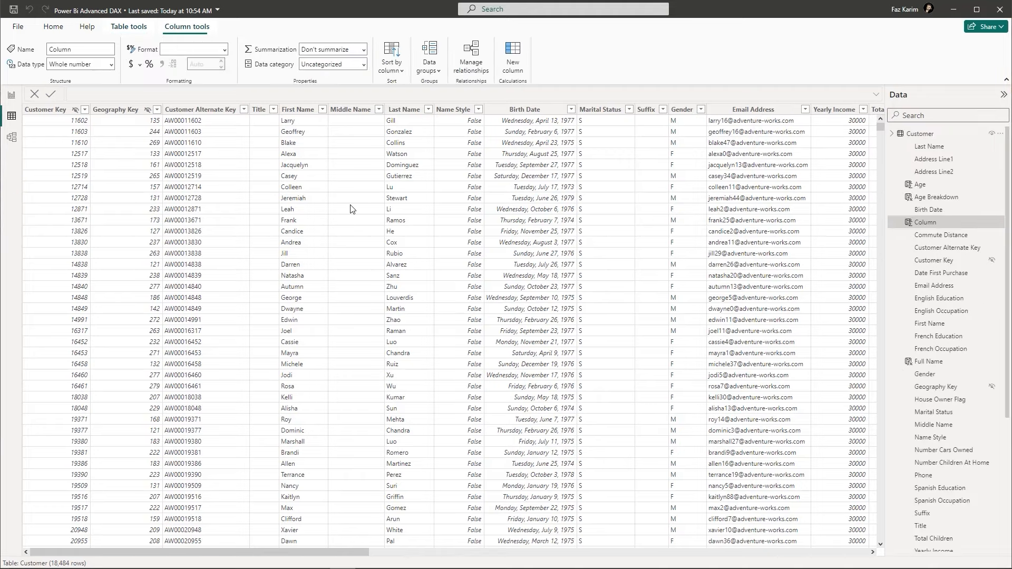
type("Last Purchase Date =")
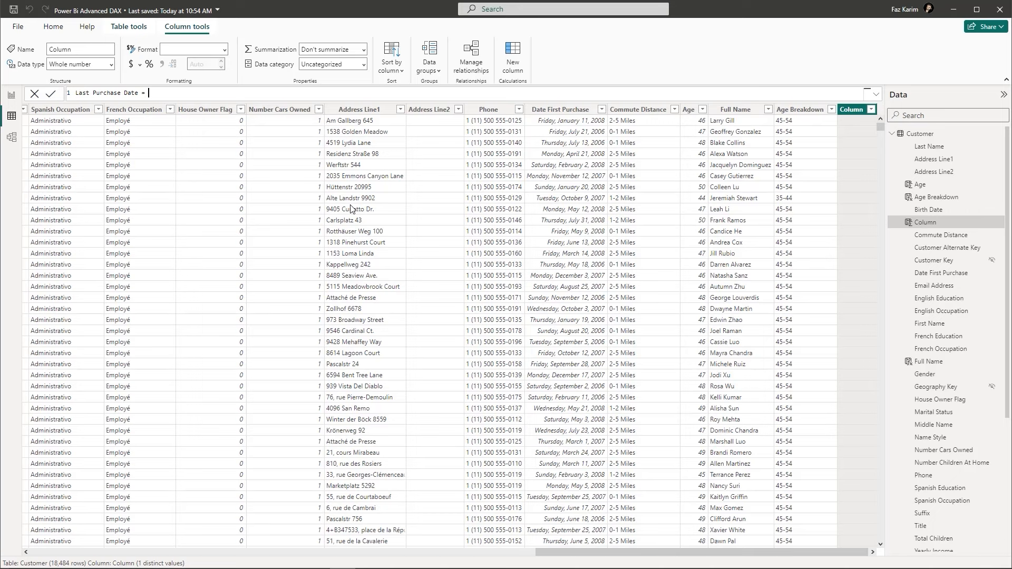
type("maxx")
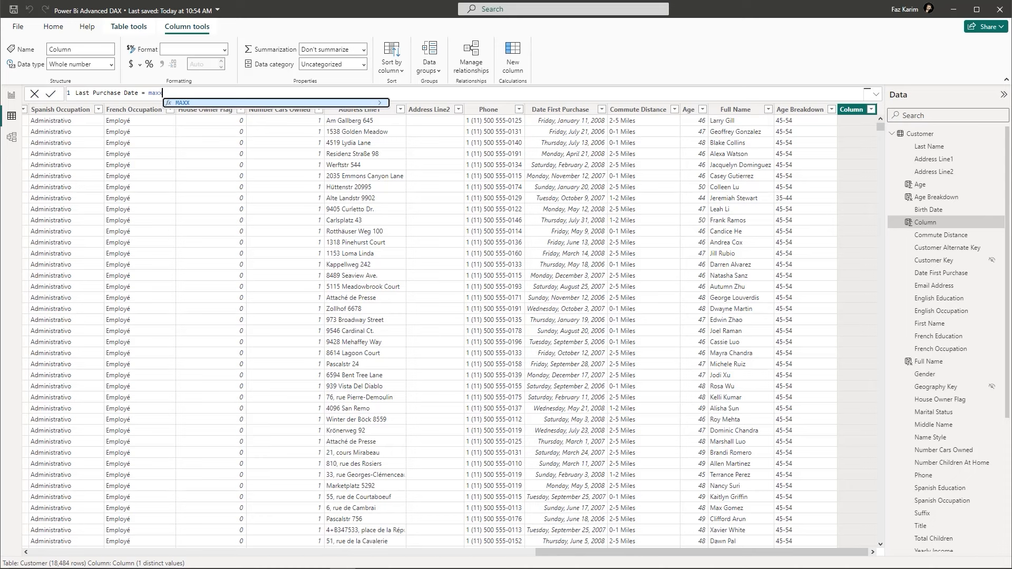
key("Tab")
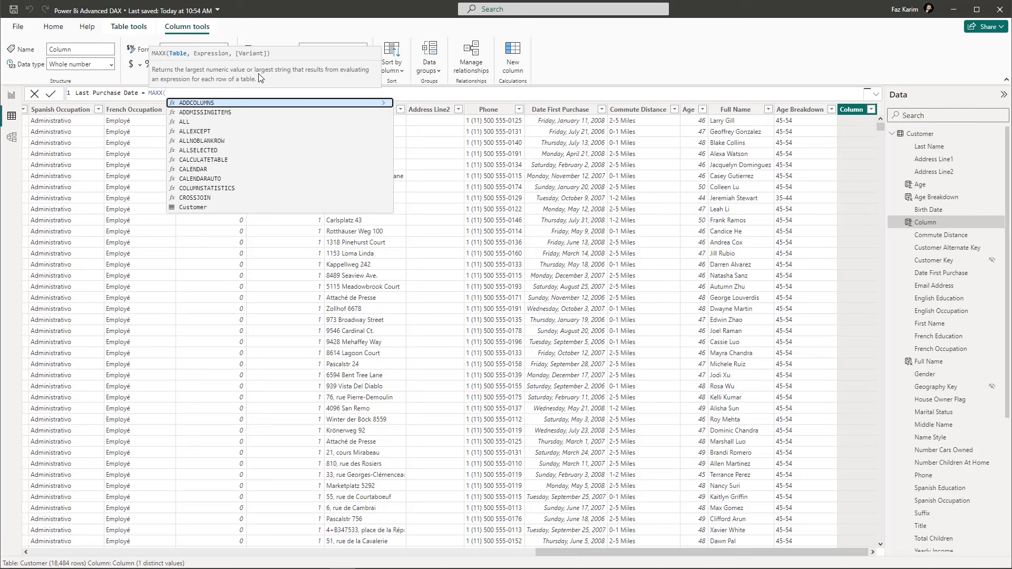
type("rel")
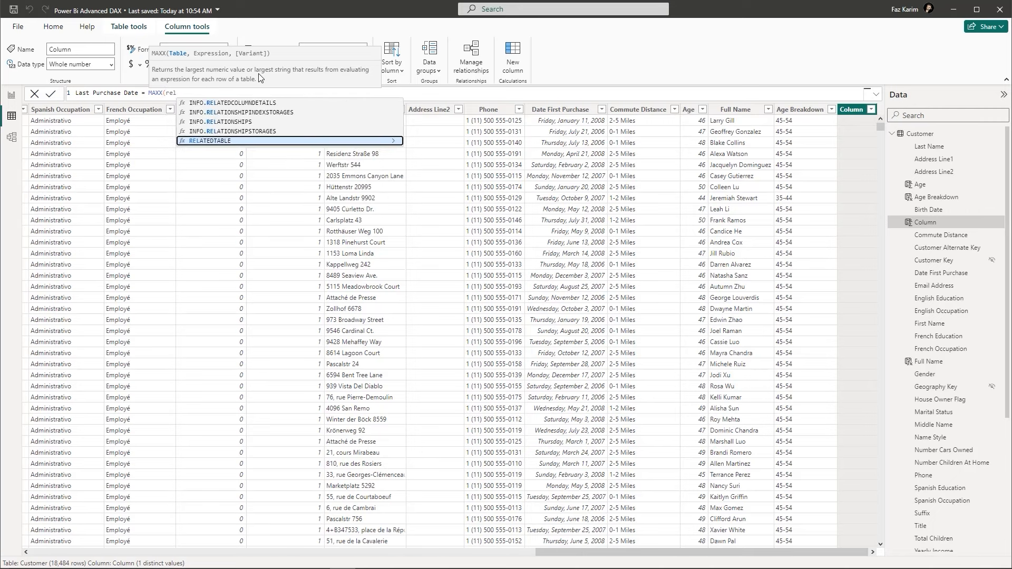
key("Tab")
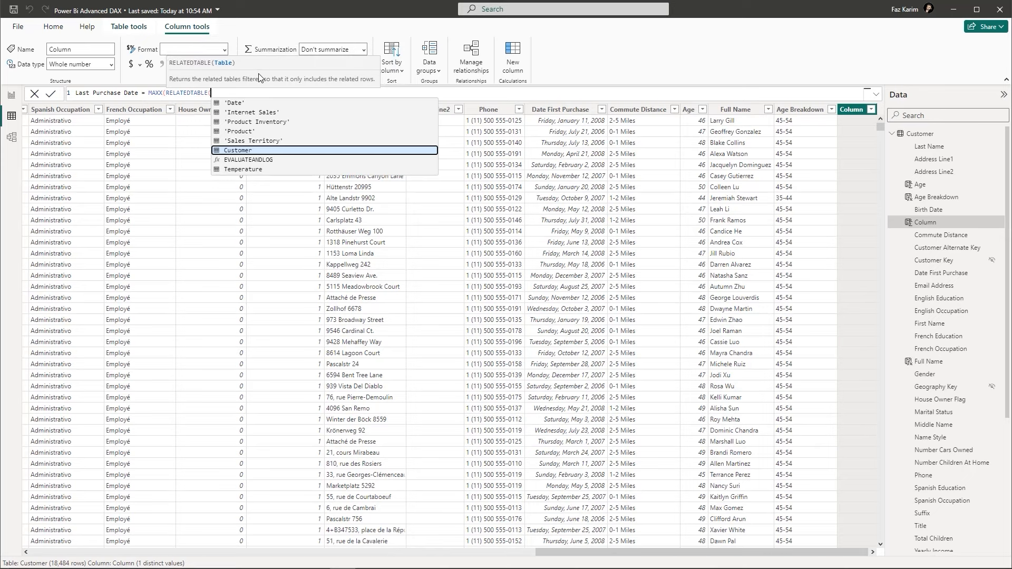
type("'in")
key("Tab")
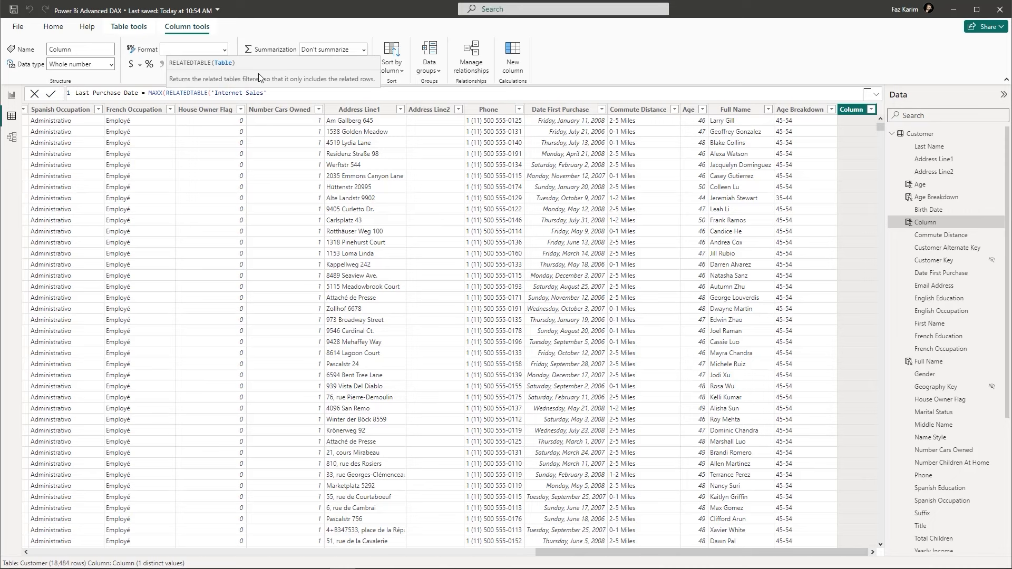
type(")")
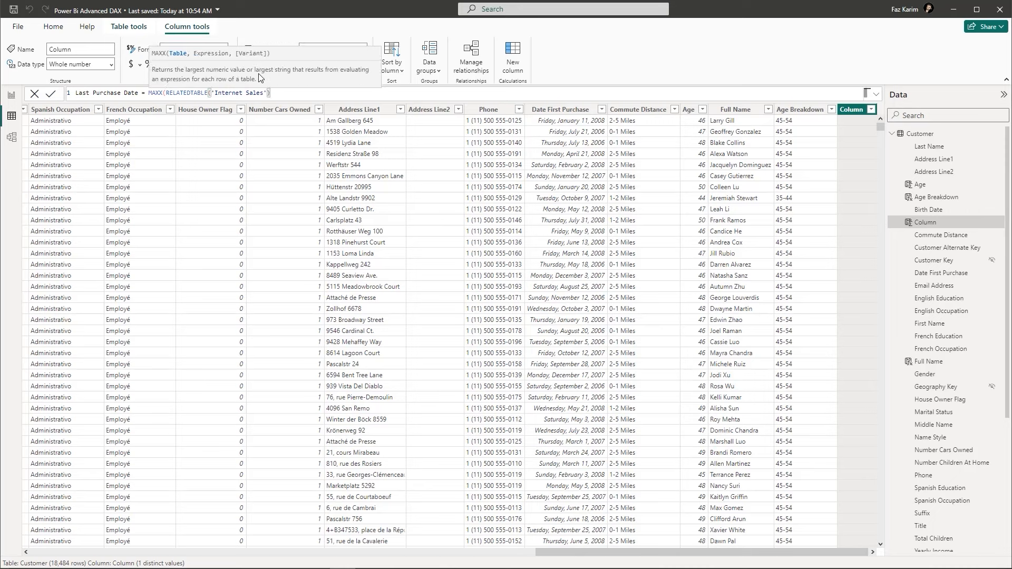
- Enter 'Internet Sales'[Order Date] as the expression argument of the MAXX function
type(",int")
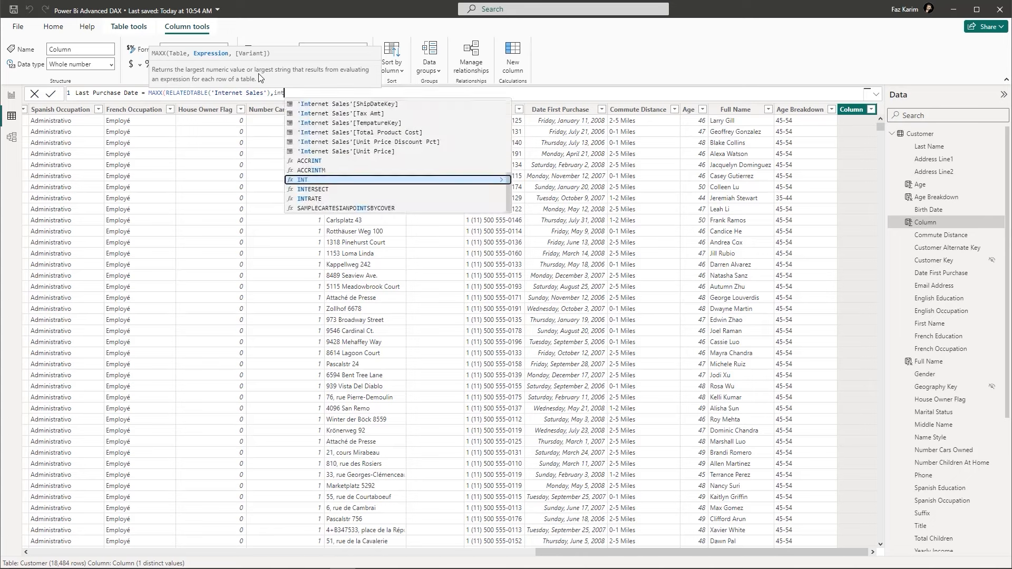
type("erne")
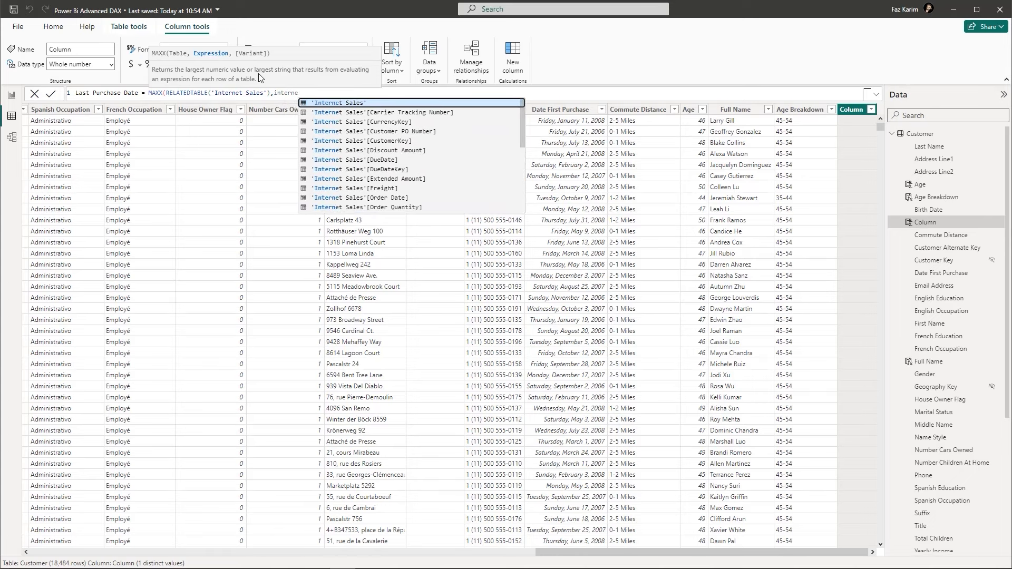
key("Down")
key("Down")
key("Down")
key("Down")
key("Down")
key("Down")
key("Down")
key("Down")
key("Down")
key("Down")
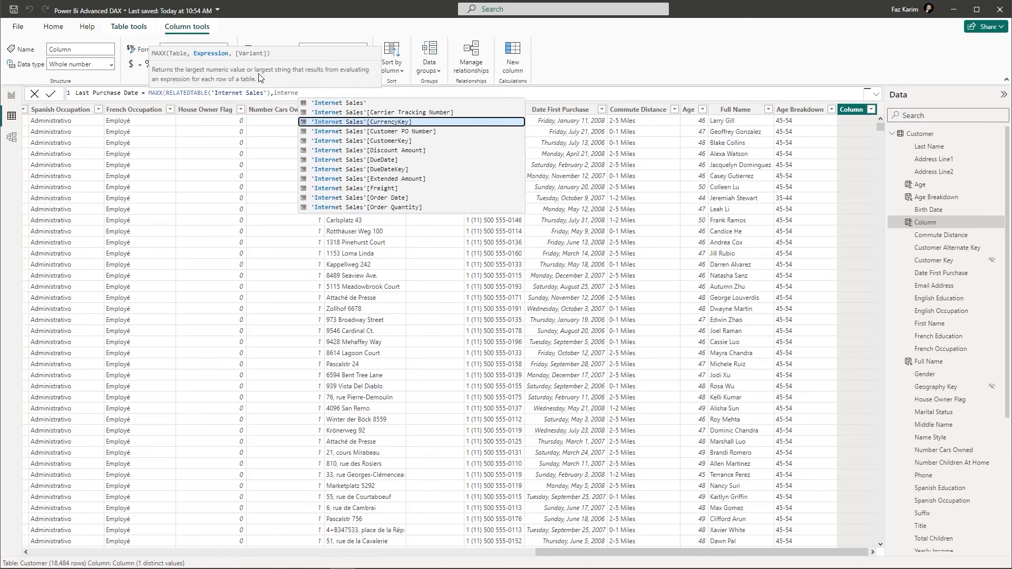
key("Tab")
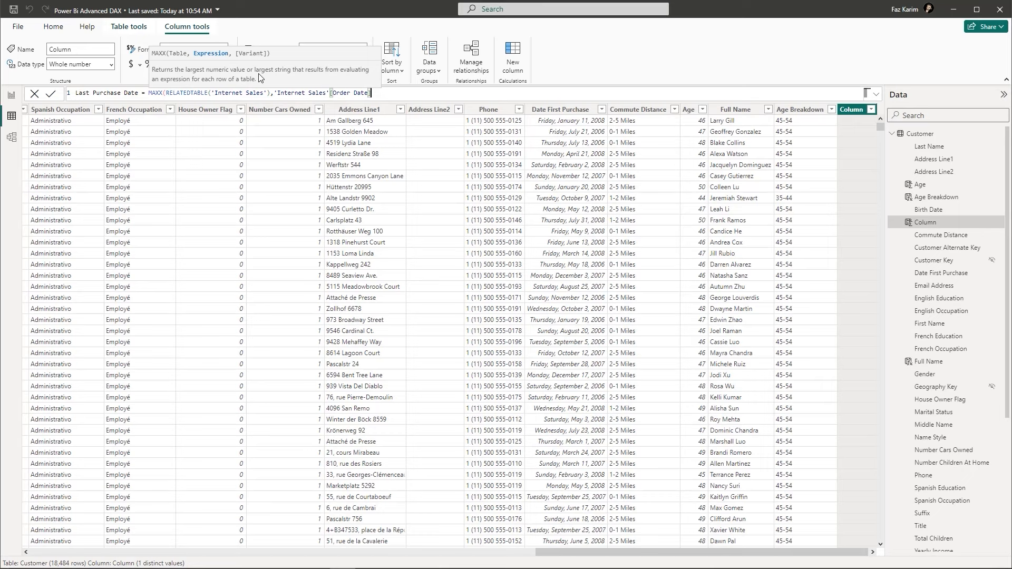
- Close and commit the Last Purchase Date formula, and set the column's data type to Date
type(")")
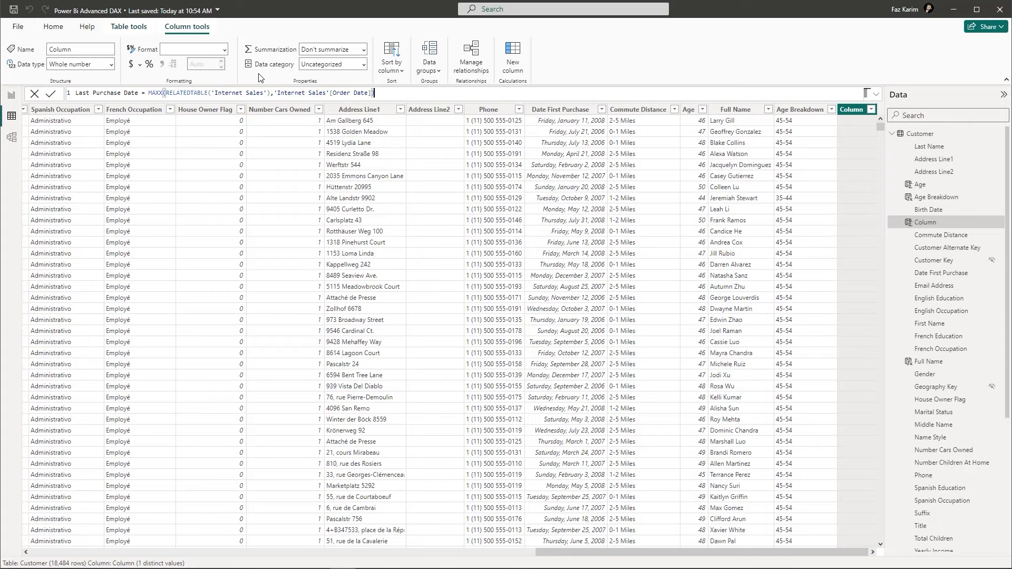
key("Return")
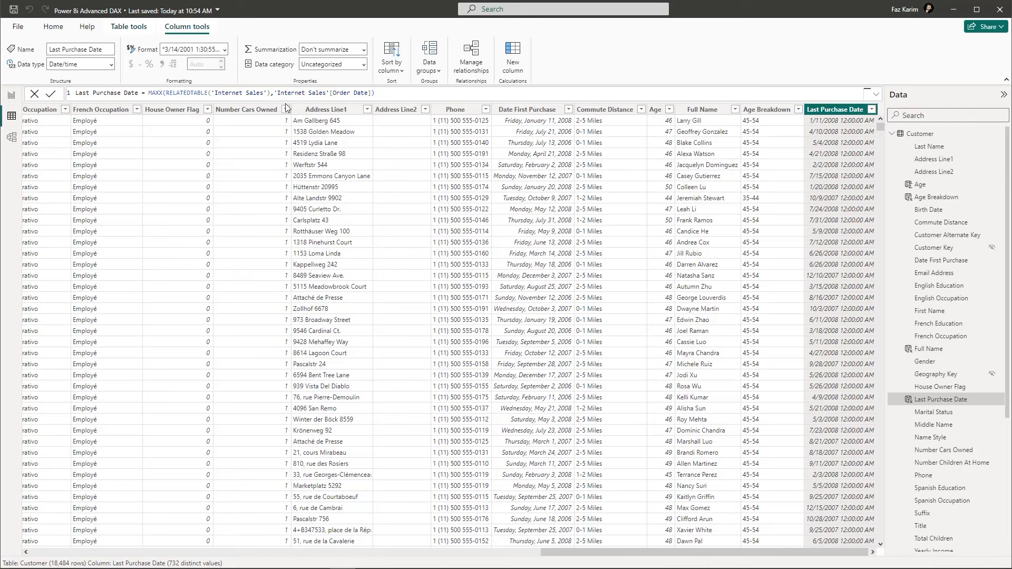
left_click(111, 66)
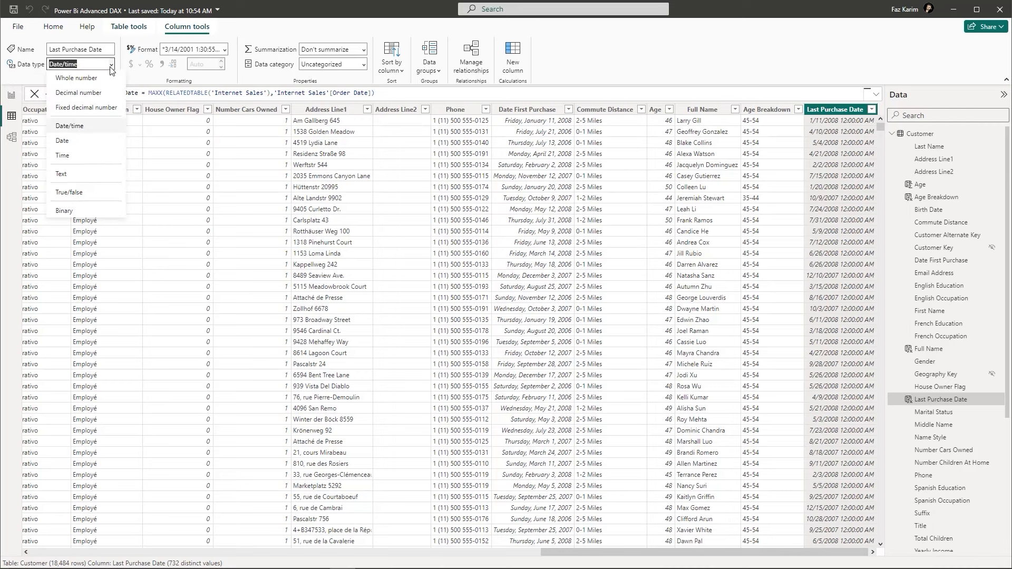
left_click(79, 141)
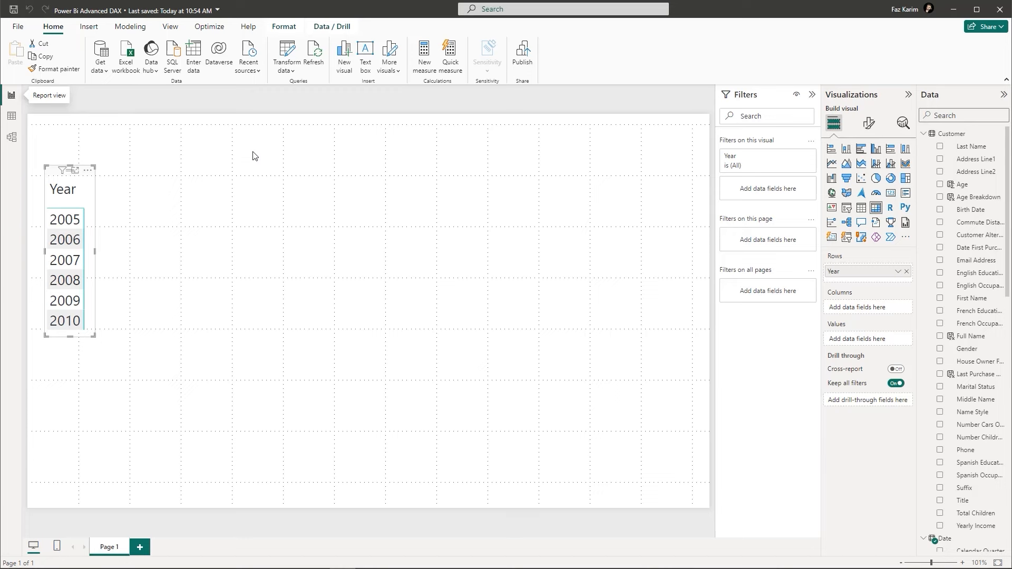
- Create a new measure named Total Sales from the report view and start its formula with SUM(
left_click(421, 73)
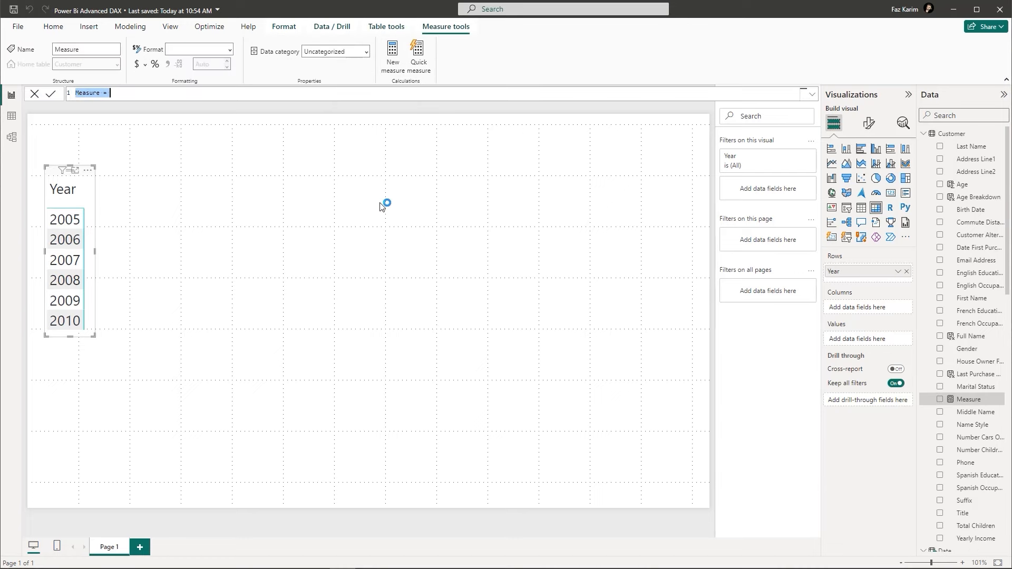
key("BackSpace")
type("Total Sales")
type("= SUM(")
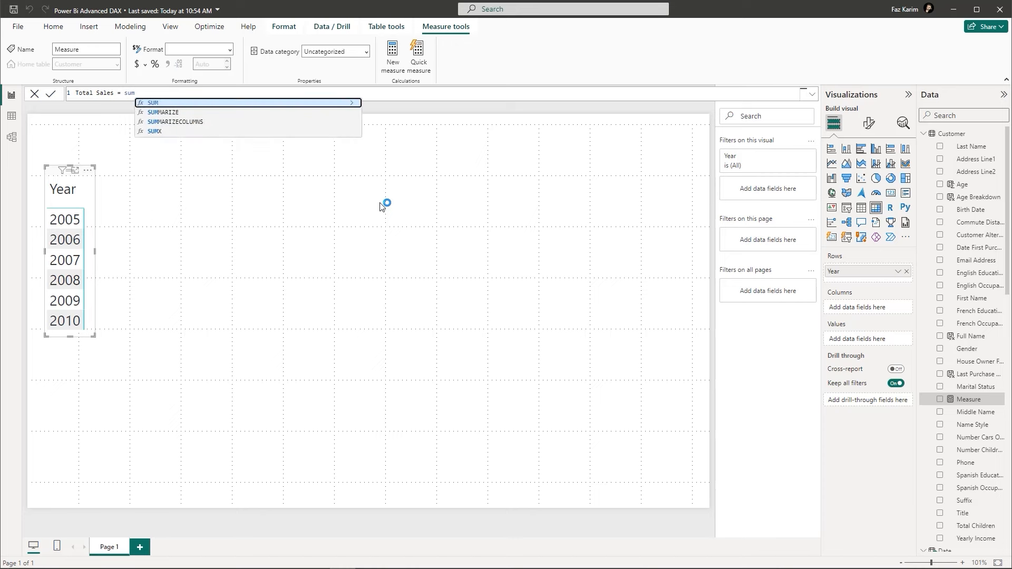
- Complete the Total Sales formula by summing 'Internet Sales'[Sales Amount], close the function and commit it
type("'Internet Sales'")
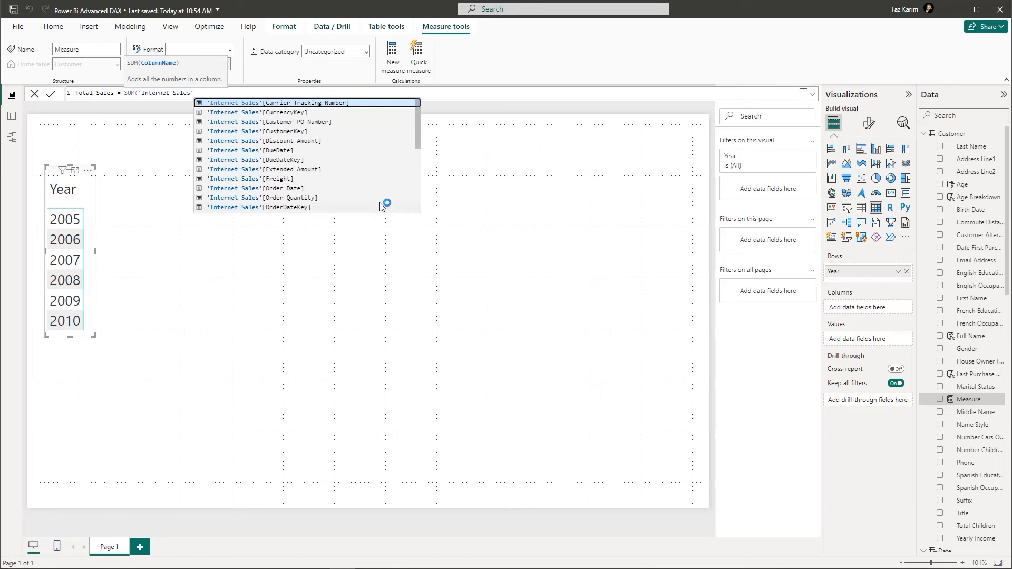
key("Down")
key("Down")
key("Down")
key("Down")
key("Down")
key("Down")
key("Down")
key("Down")
key("Down")
key("Down")
key("Down")
key("Down")
key("Down")
key("Down")
key("Down")
key("Down")
key("Down")
key("Down")
key("Up")
key("Up")
key("Tab")
type(")")
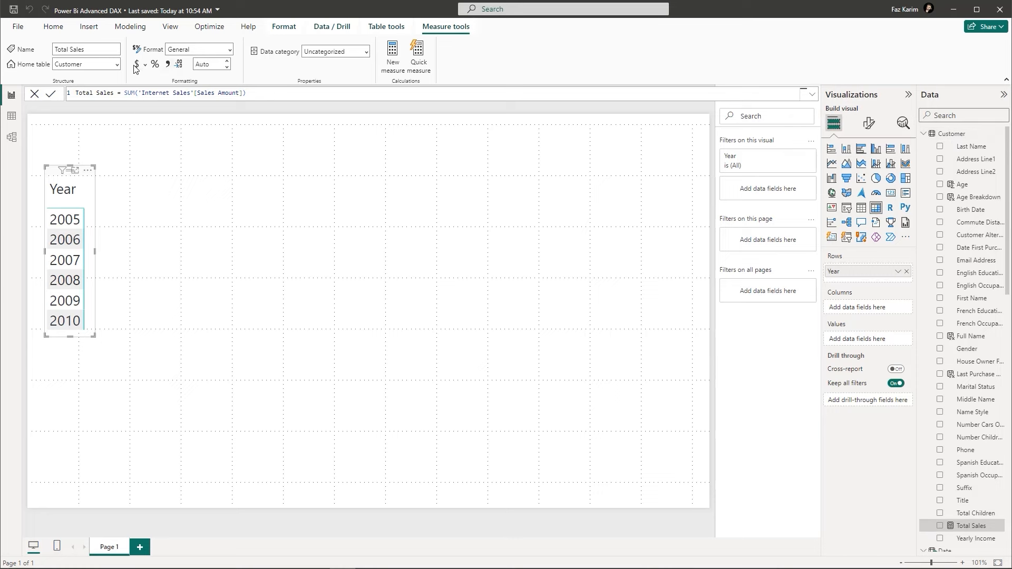
- Set the Total Sales measure's home table to Internet Sales and its format to Currency
left_click(116, 66)
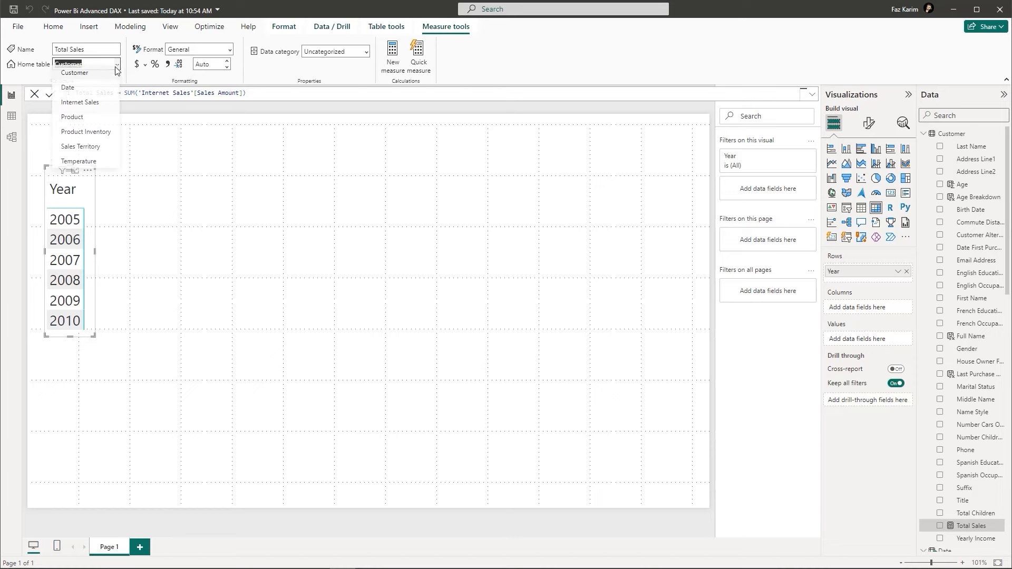
left_click(97, 110)
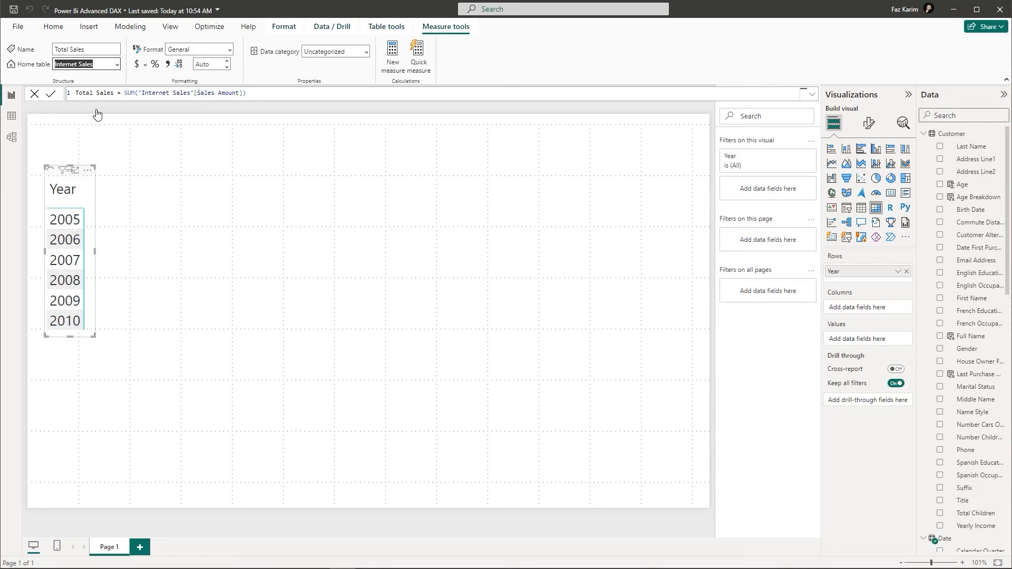
left_click(231, 50)
left_click(228, 80)
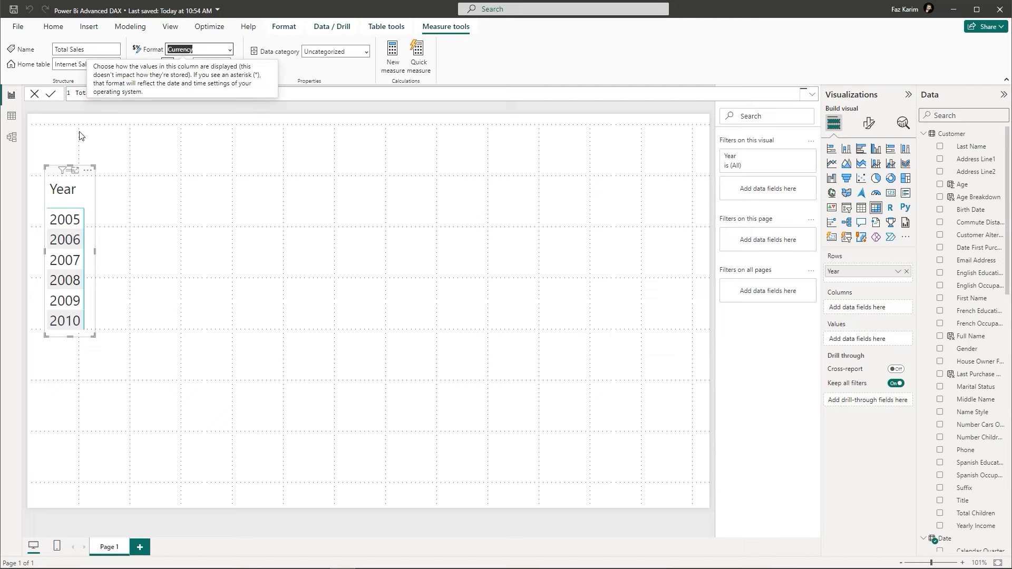
- In the model view, assign the Total Sales measure to the display folder AAA_myMeasures and collapse that folder under Internet Sales
left_click(13, 138)
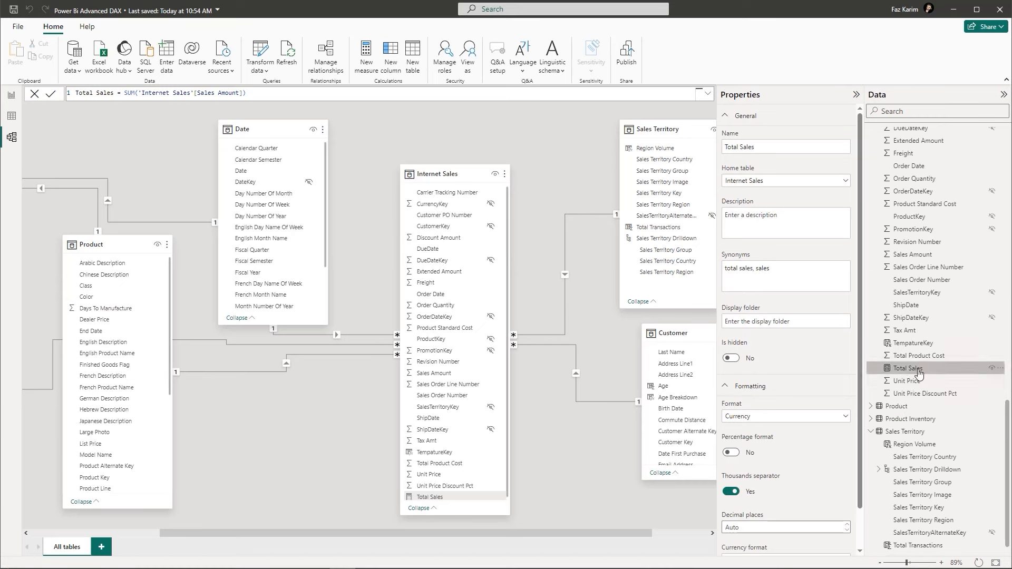
left_click(796, 324)
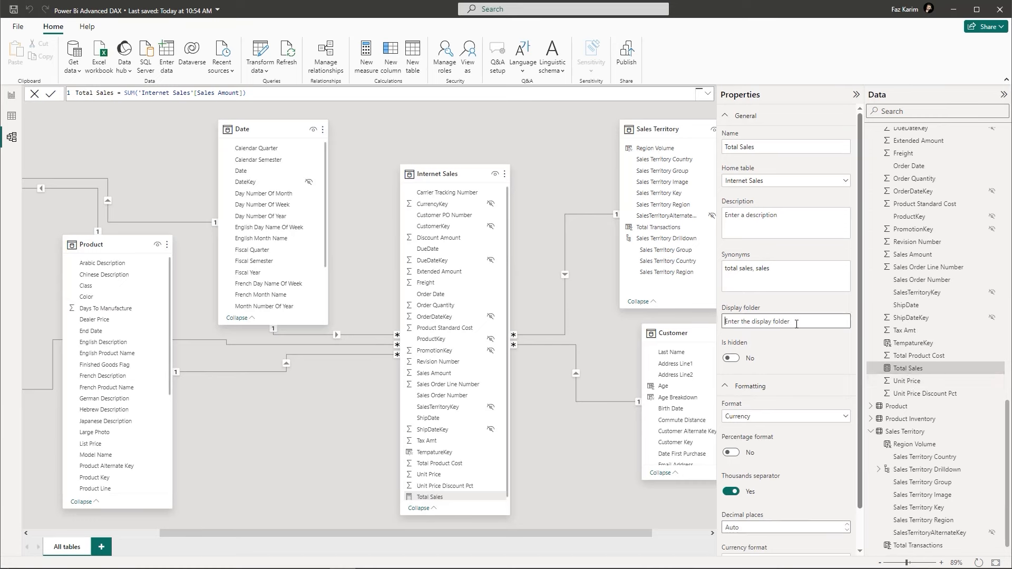
type("AA")
key("BackSpace")
key("BackSpace")
type("A_myMeas")
key("Return")
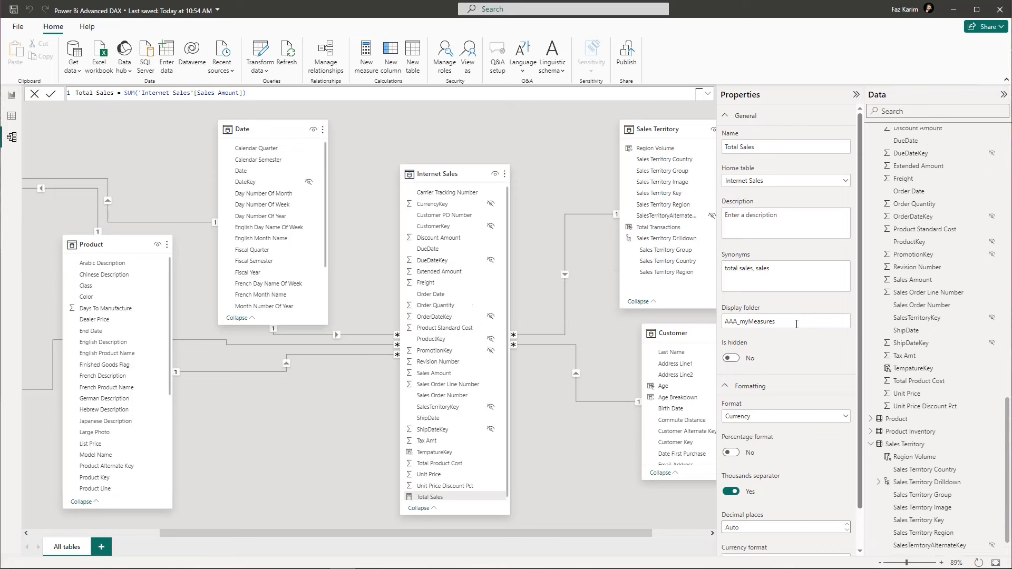
scroll(916, 273, "up", 5)
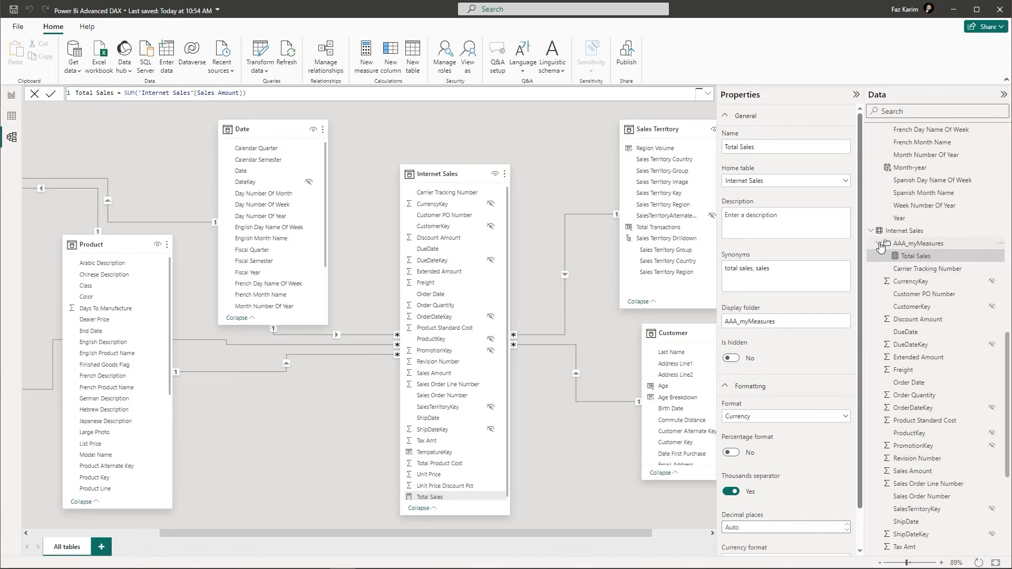
left_click(879, 244)
left_click(880, 244)
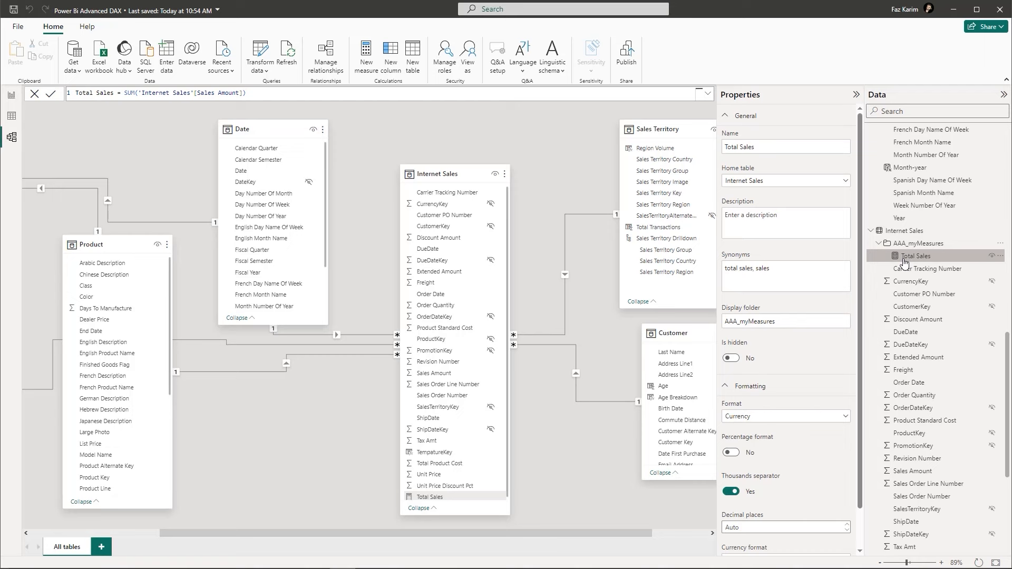
left_click(879, 244)
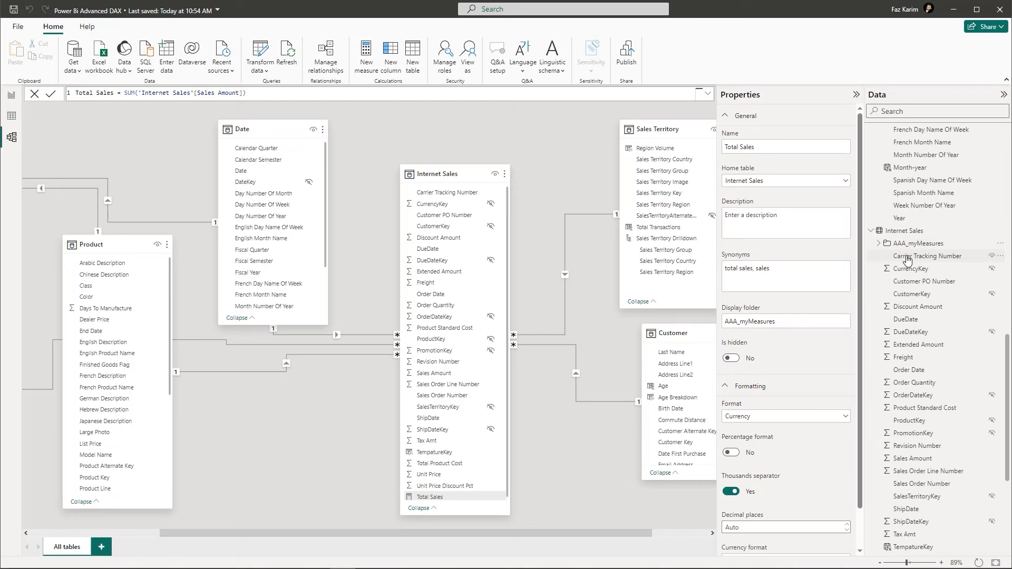
left_click(877, 244)
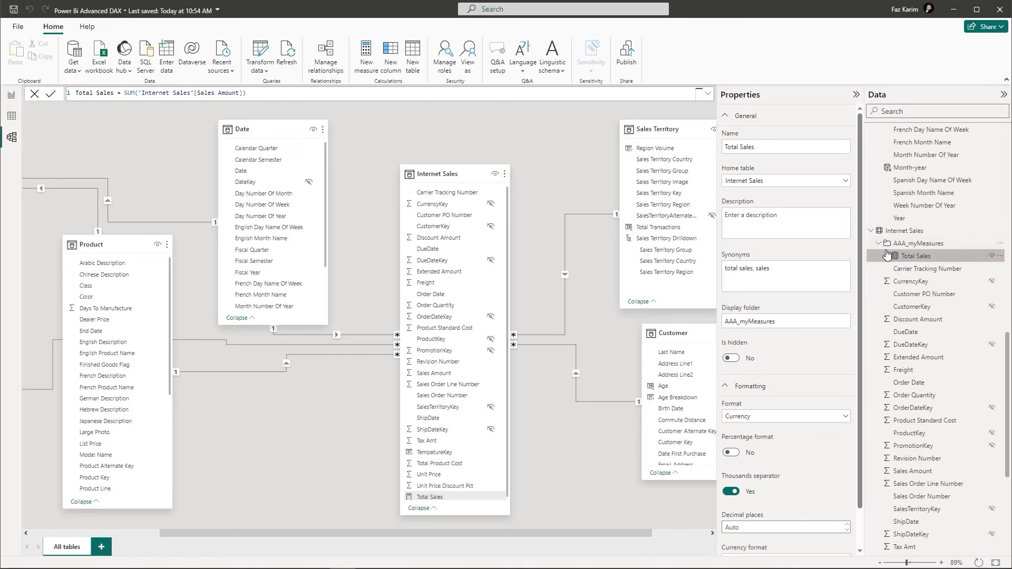
left_click(878, 244)
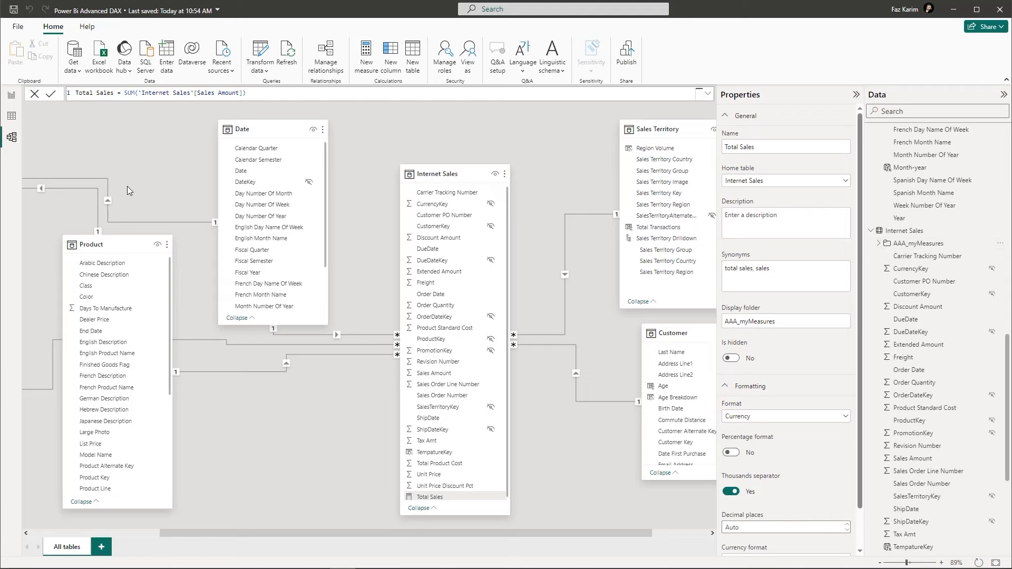
- In the report view, place the Total Sales measure on the page and delete the Year matrix
left_click(11, 95)
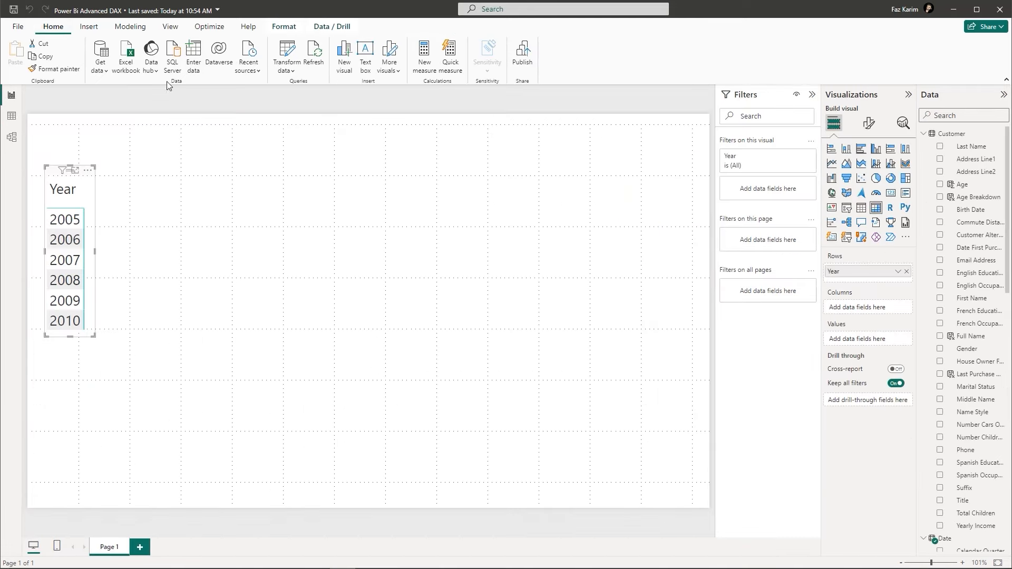
scroll(964, 353, "down", 1)
scroll(964, 355, "down", 10)
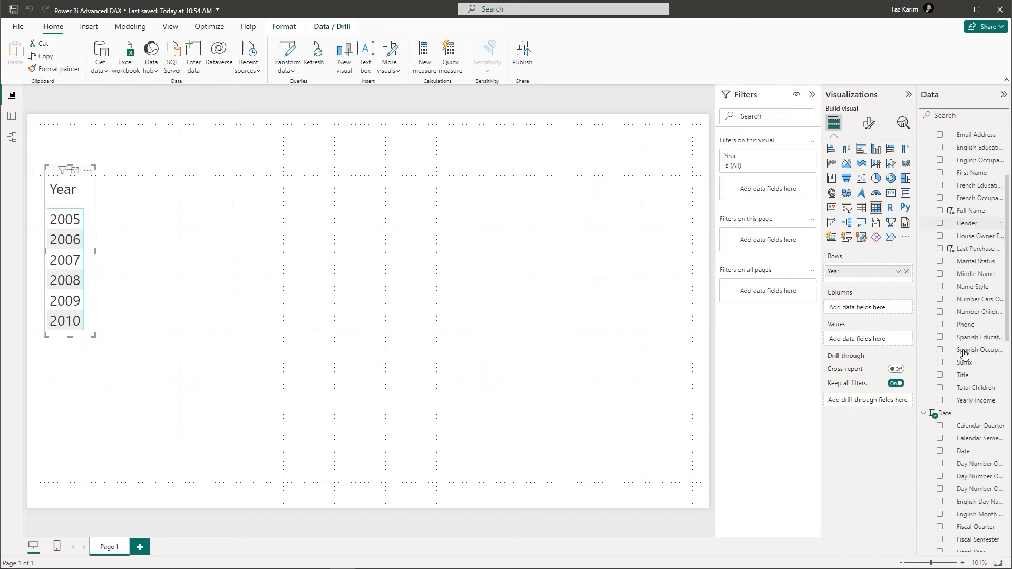
scroll(964, 354, "down", 1)
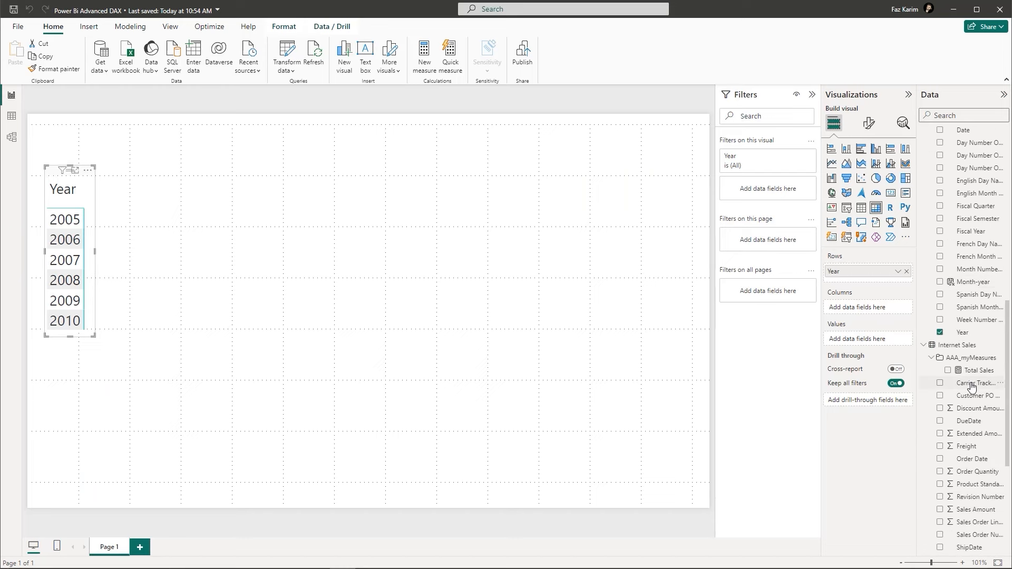
left_click_drag(974, 370, 785, 303)
left_click_drag(976, 373, 883, 279)
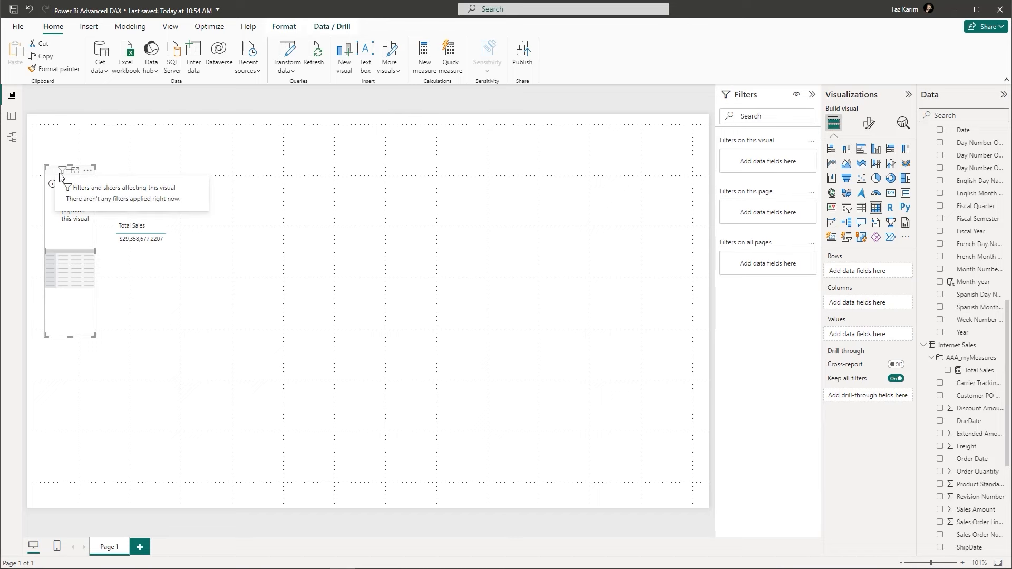
key("Delete")
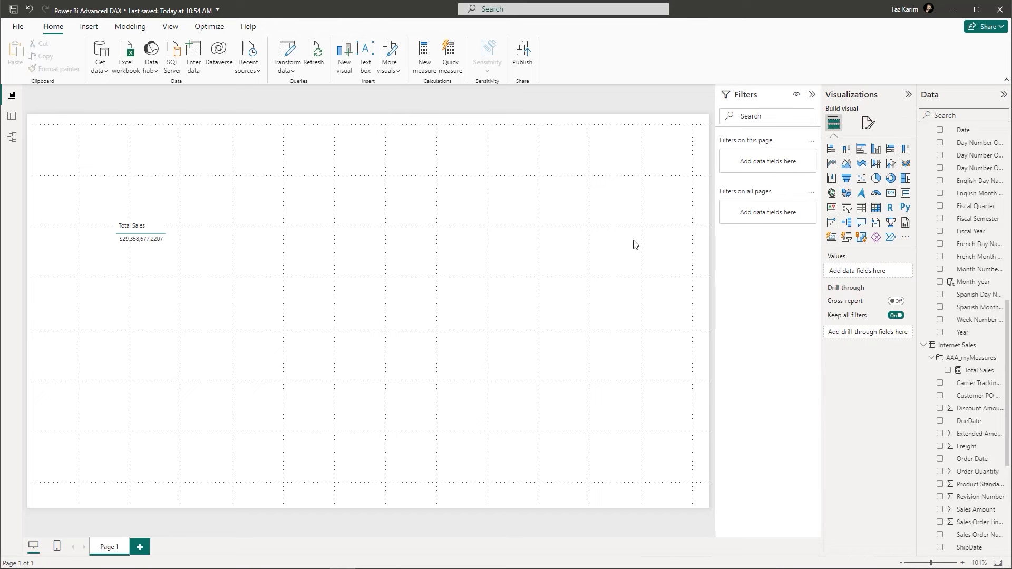
- Insert a new table visual near the middle of the page and add Total Sales as its column
left_click(861, 209)
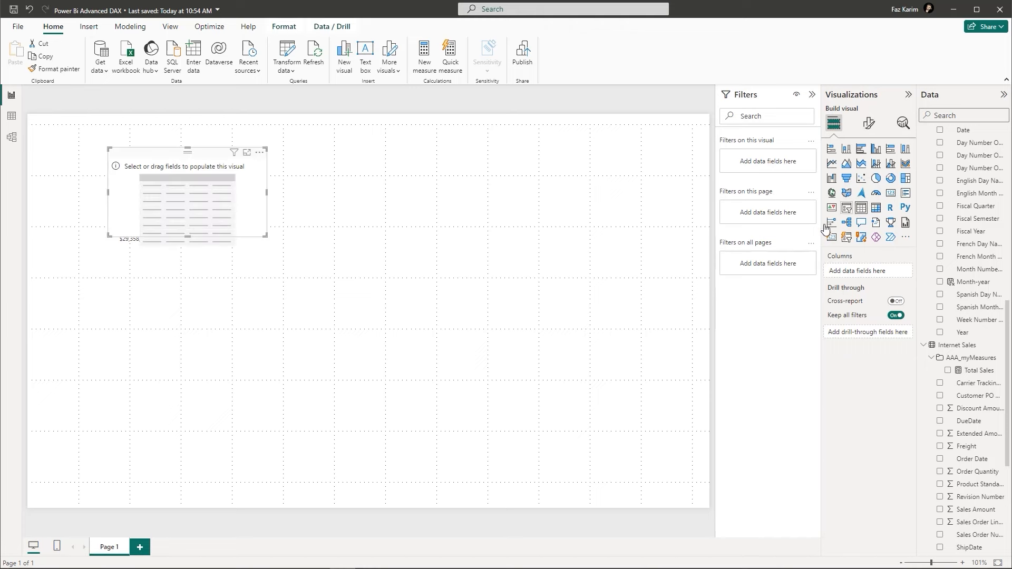
left_click_drag(216, 156, 439, 203)
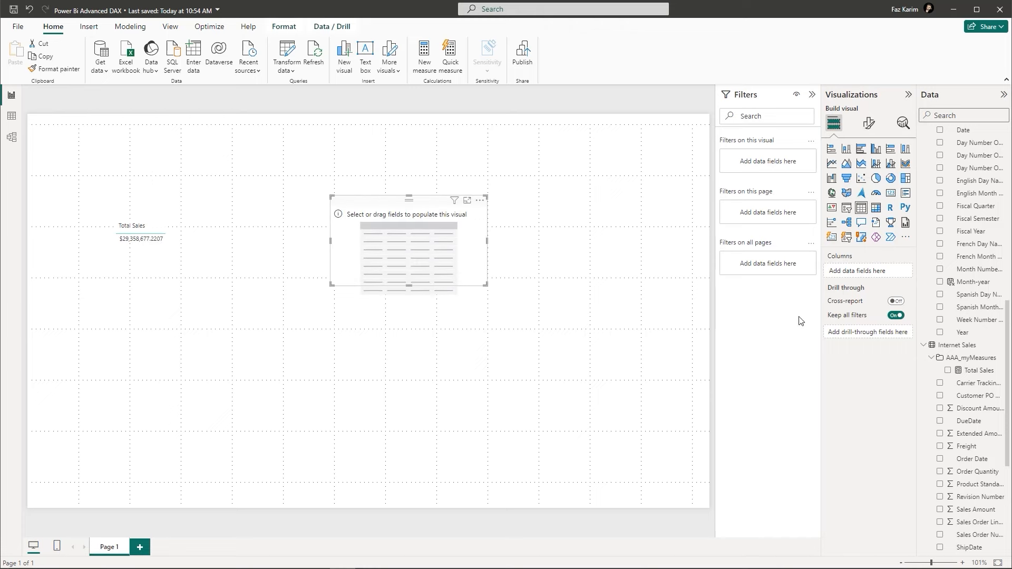
left_click_drag(979, 370, 860, 278)
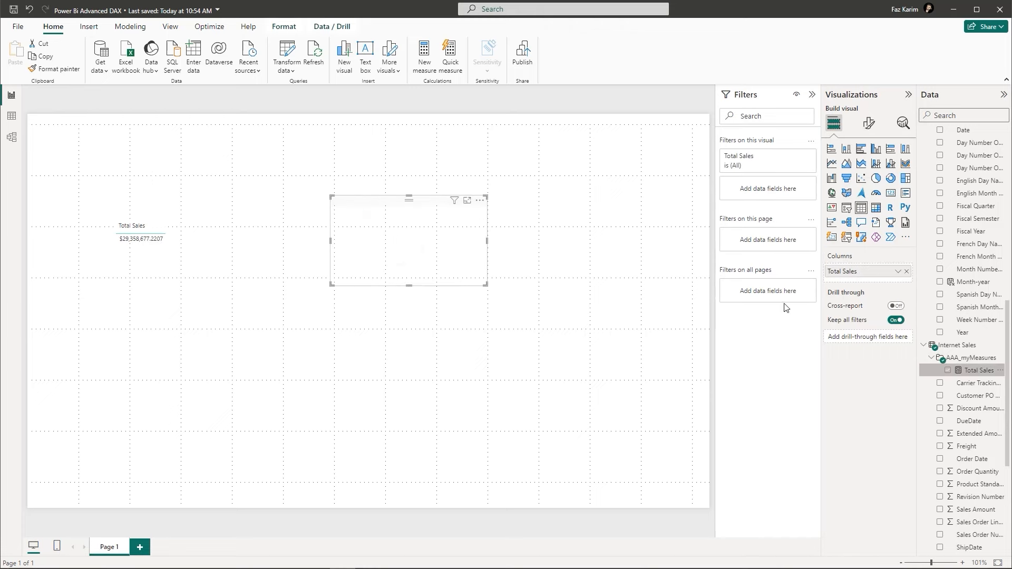
- Delete the earlier Total Sales visual, then move the new table into its place and enlarge it
left_click(153, 224)
key("Delete")
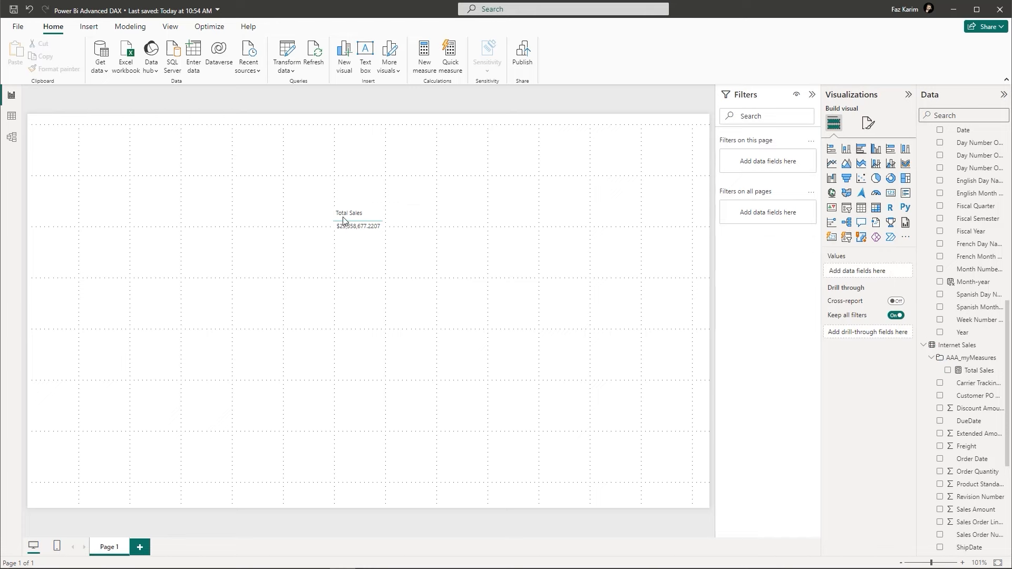
left_click_drag(348, 203, 131, 205)
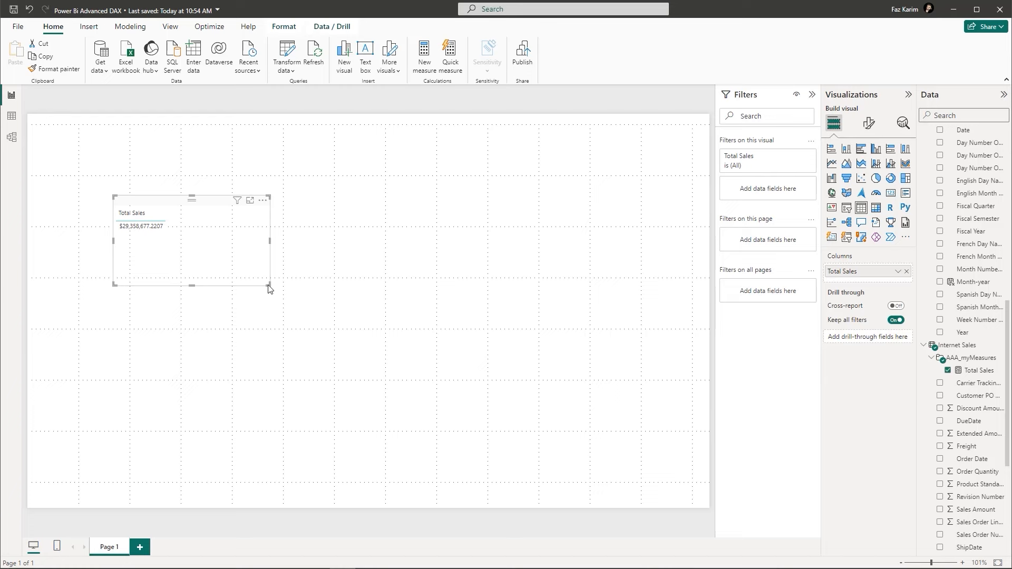
left_click_drag(269, 284, 347, 306)
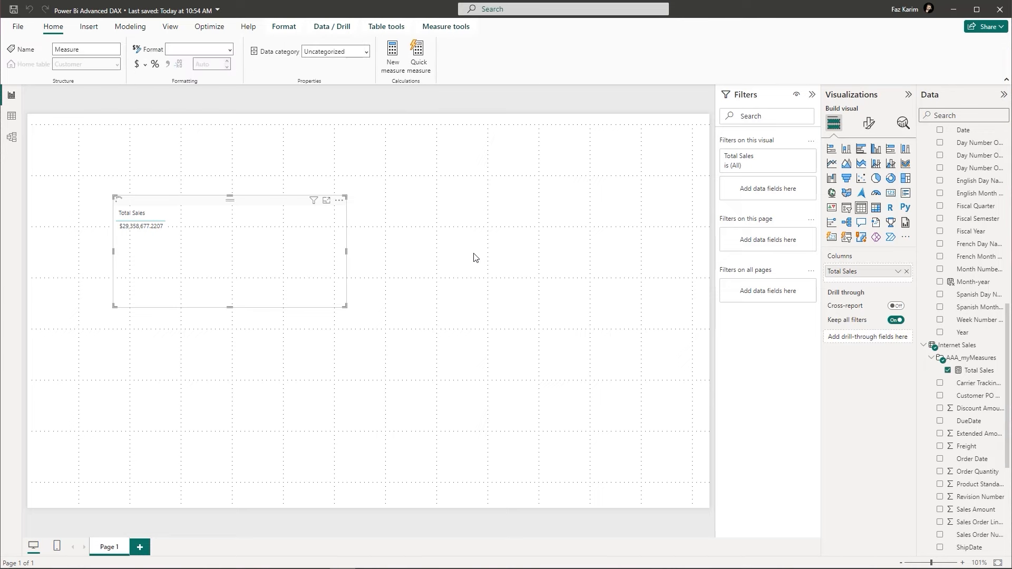
- Create a new measure named Total Cost and start its formula with SUM('Internet Sales'
type("Total Cost ")
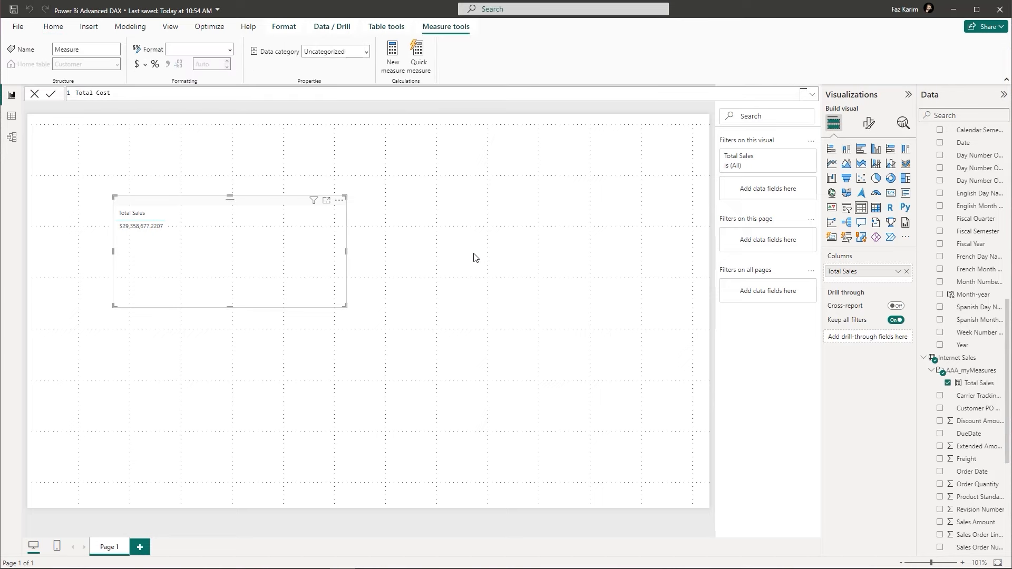
type("= sum")
key("Tab")
type("'Internet Sales'")
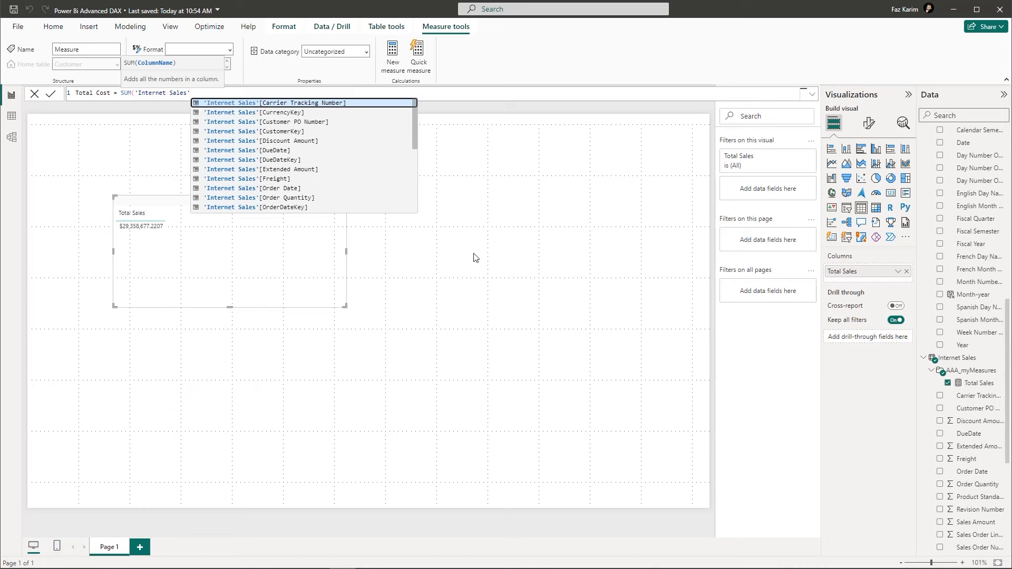
- Complete the Total Cost formula with the 'Internet Sales'[Total Product Cost] column, close the function and commit it
key("Down")
key("Down")
key("Down")
key("Down")
key("Down")
key("Down")
key("Down")
key("Down")
key("Down")
key("Down")
key("Down")
key("Down")
key("Down")
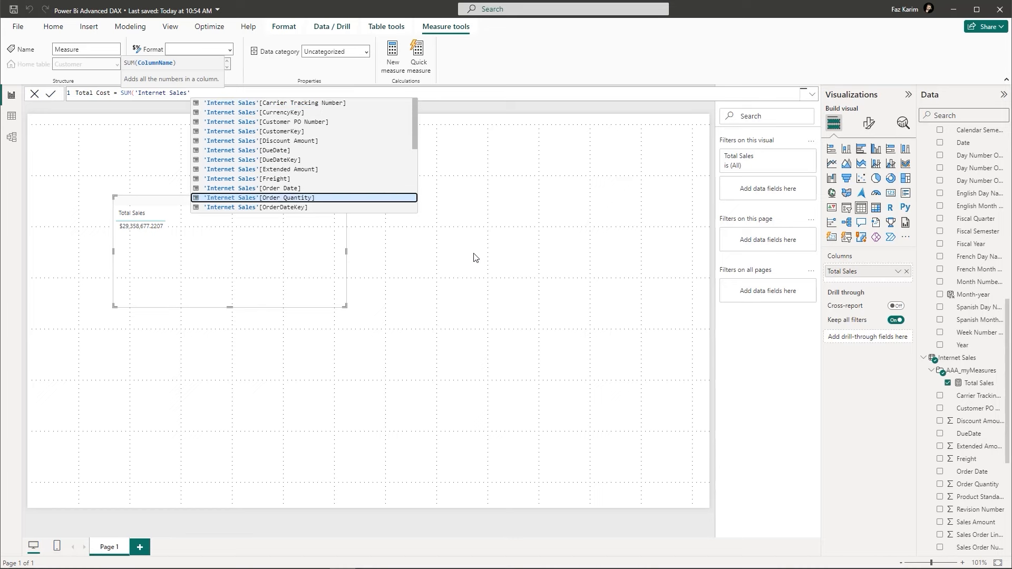
key("Down")
key("Down")
key("Down")
key("Down")
key("Down")
key("Down")
key("Down")
key("Down")
key("Down")
key("Down")
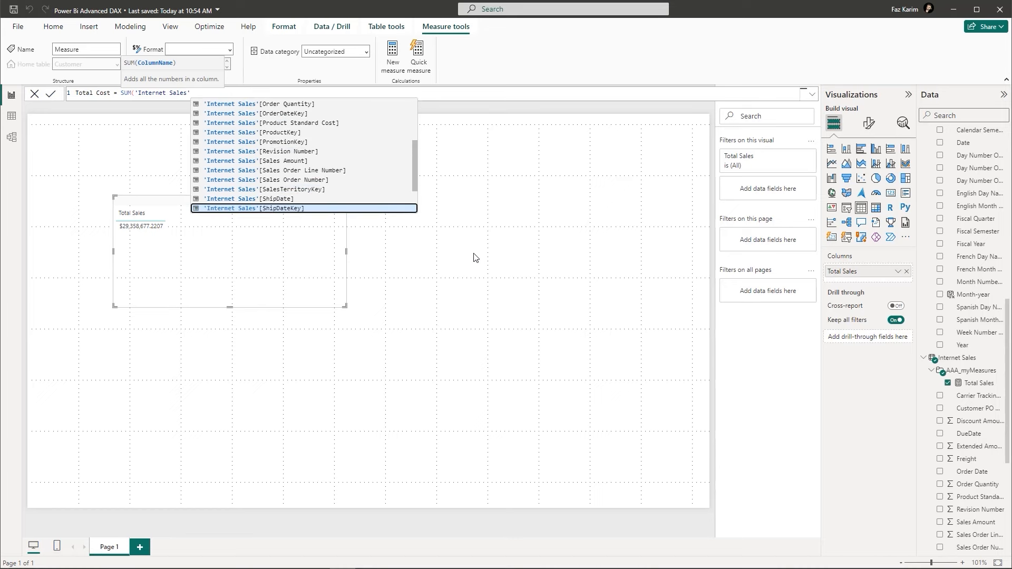
key("Down")
key("Down")
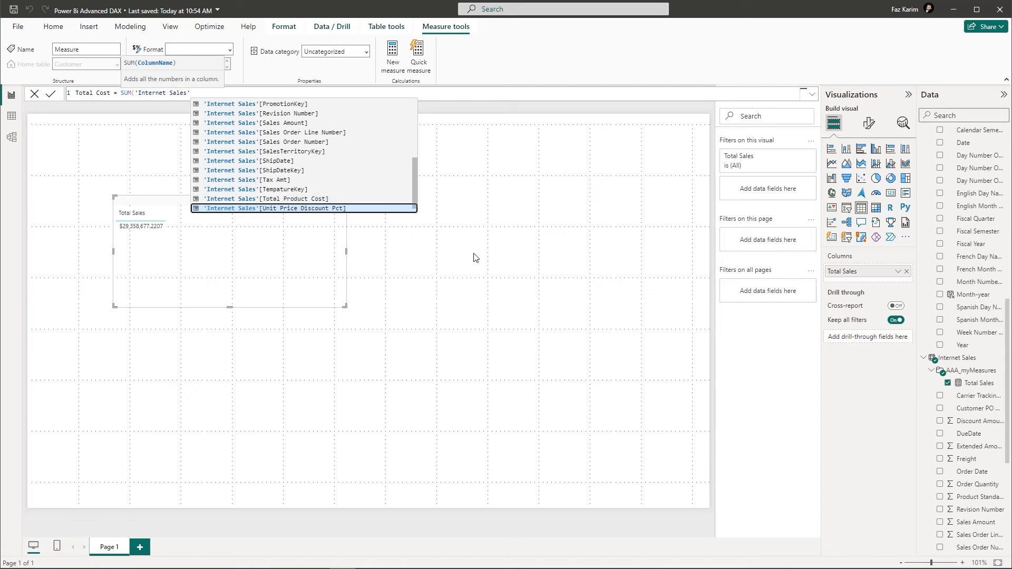
key("Up")
key("Tab")
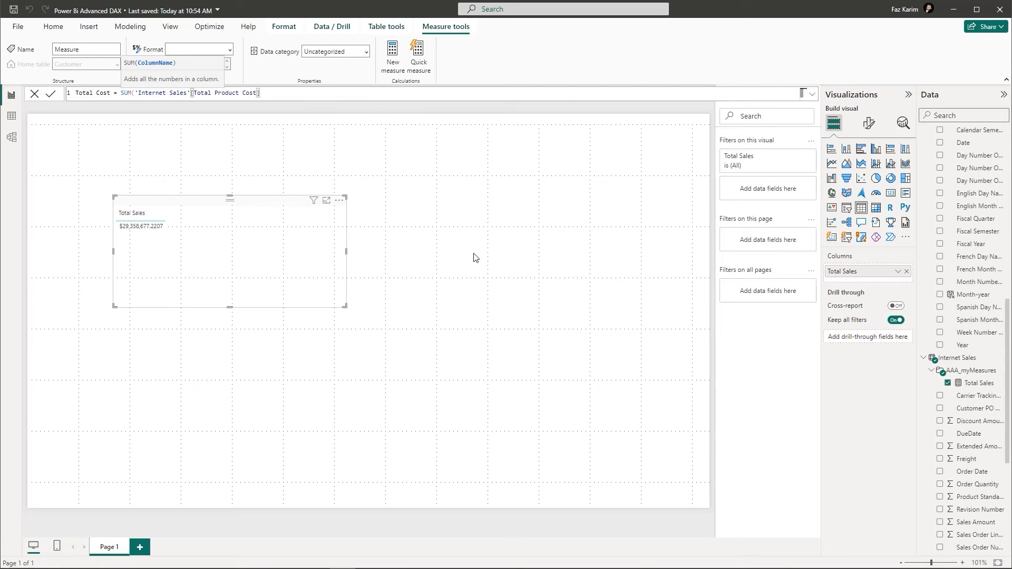
type(")")
key("Return")
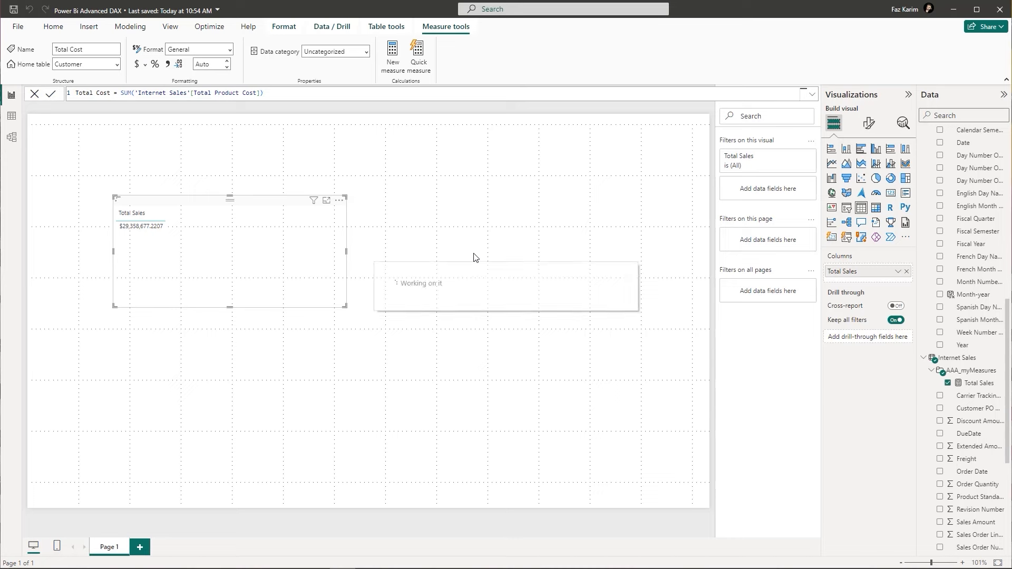
- Set the Total Cost measure's home table to Internet Sales and its format to Currency
left_click(116, 64)
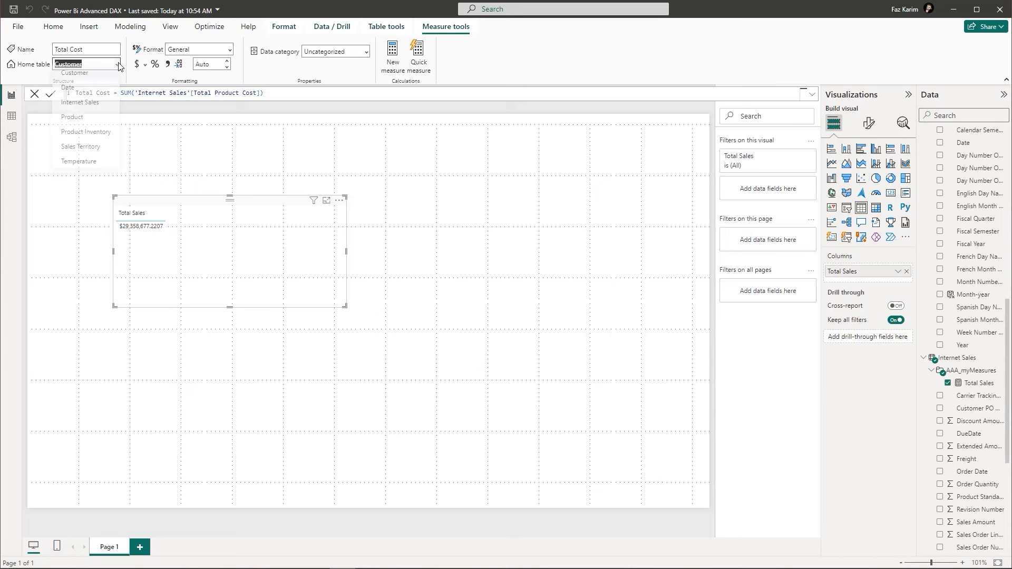
left_click(86, 108)
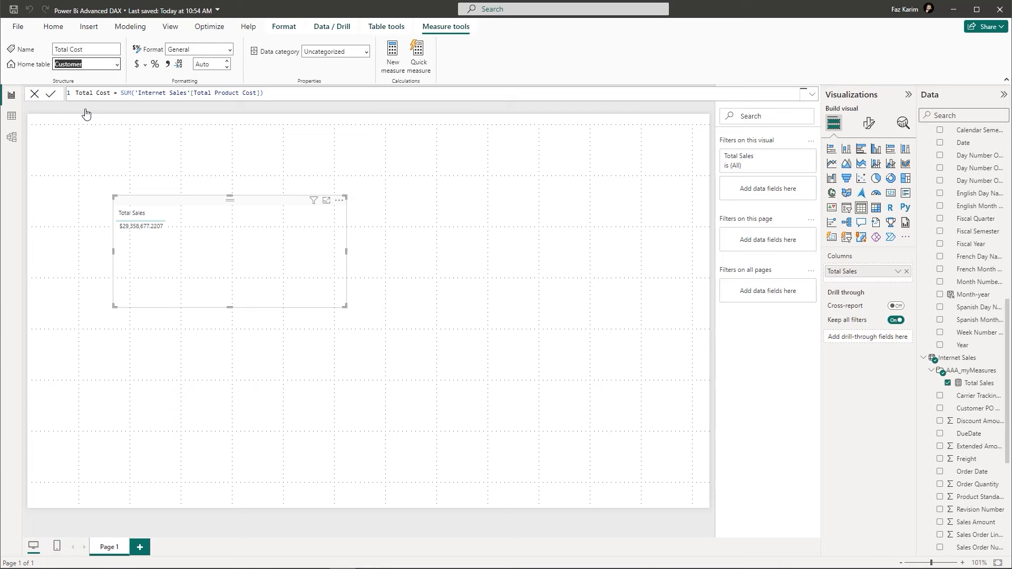
left_click(228, 53)
left_click(203, 79)
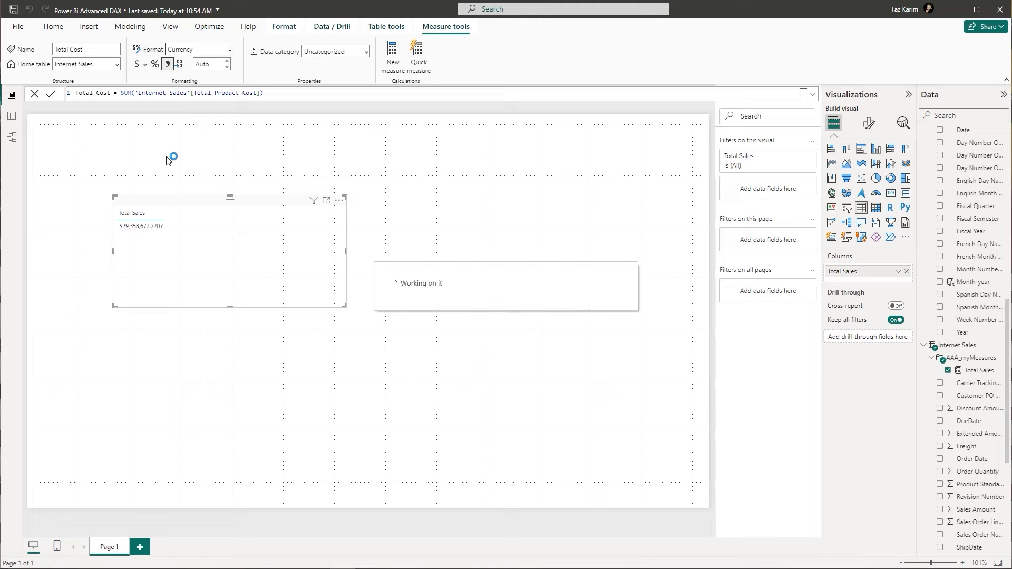
- In the model view, assign the Total Cost measure to the display folder AAA_myMeasures
left_click(12, 138)
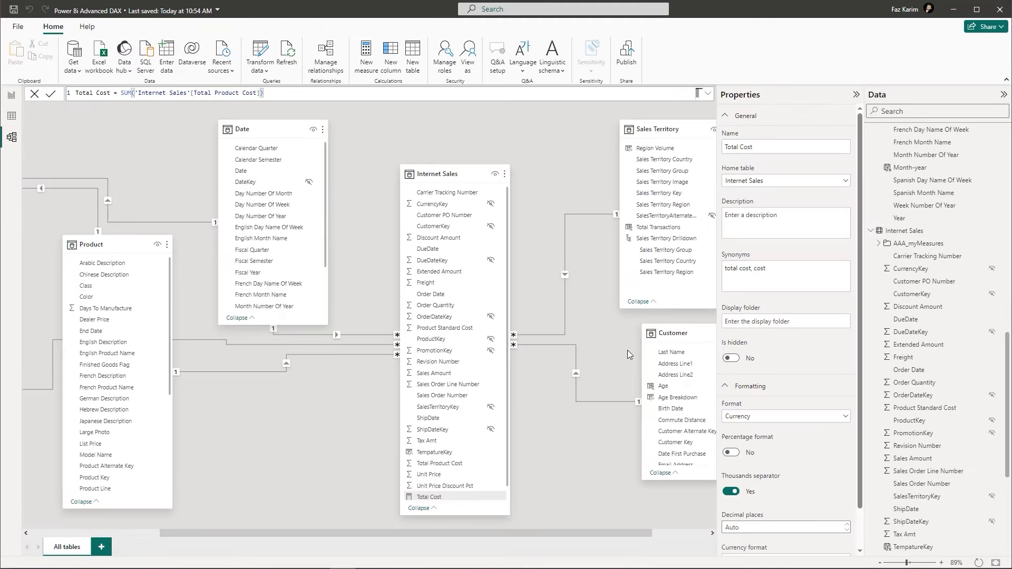
scroll(925, 300, "down", 3)
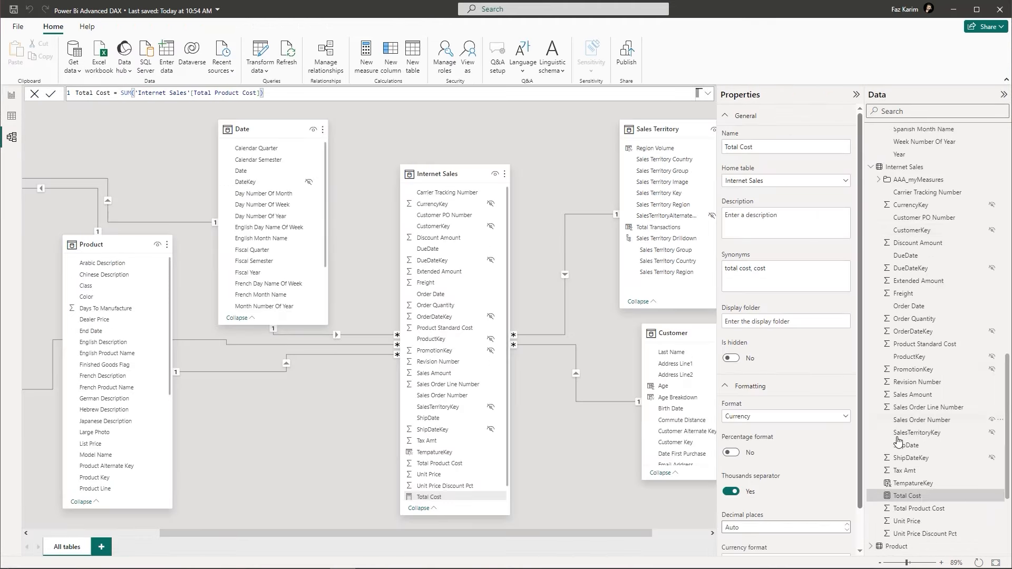
left_click(767, 323)
type("AAA_myMeasures")
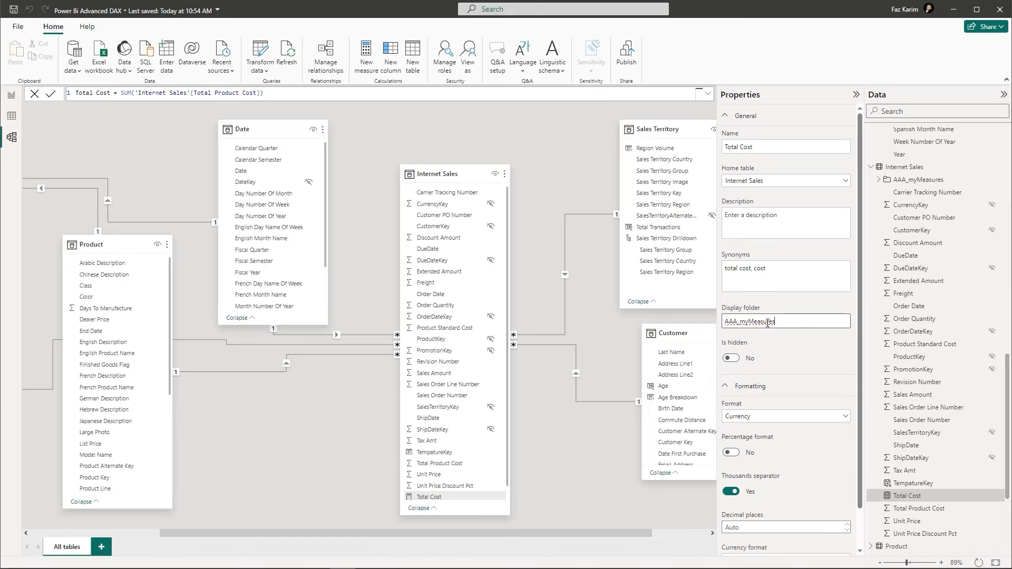
key("Return")
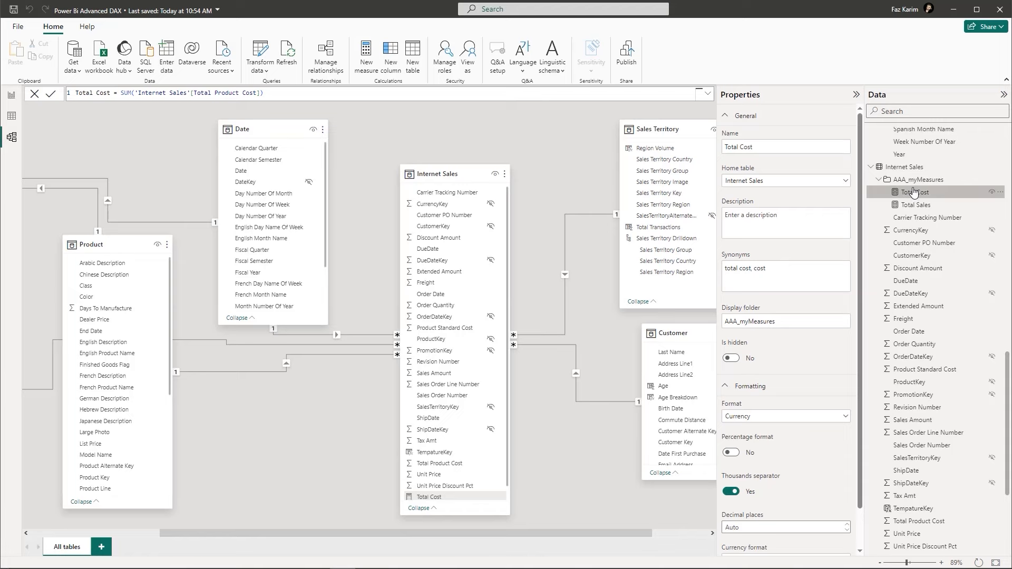
- Return to the report view and add Total Cost to the table after Total Sales
left_click(12, 96)
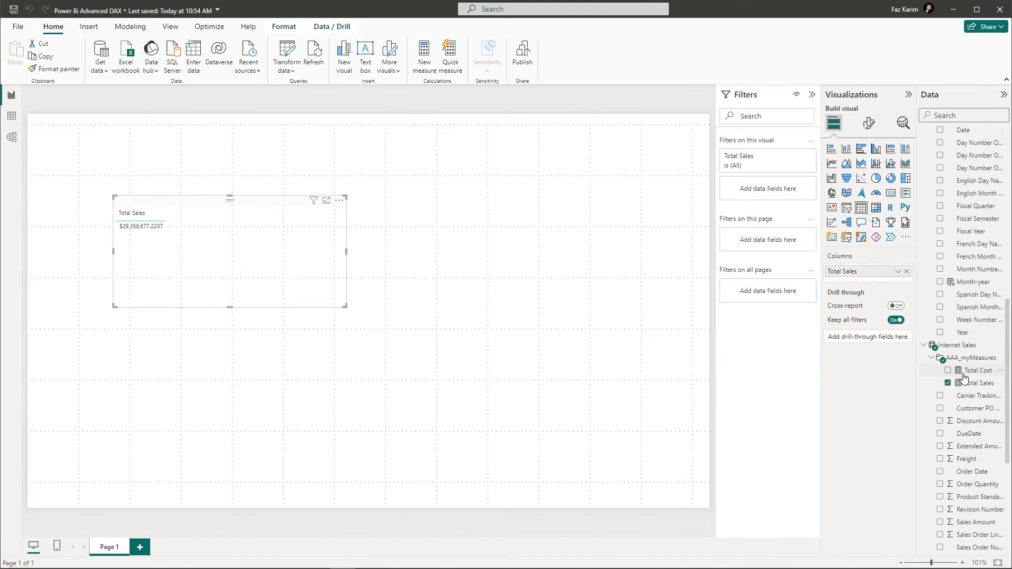
left_click_drag(975, 369, 860, 281)
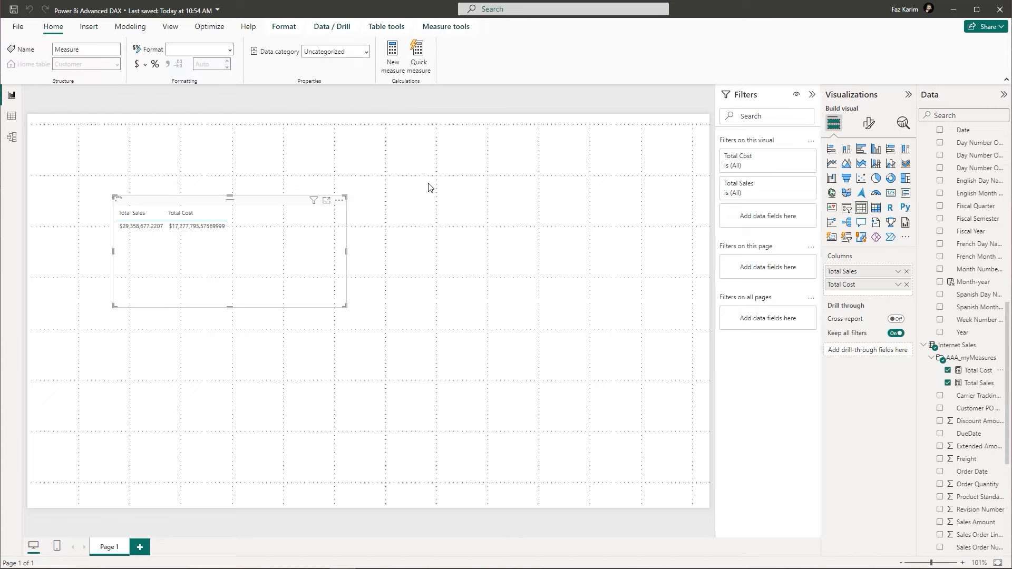
- Create a new measure named Total Transactions and start its formula with COUNTROWS(
type("Total Trans")
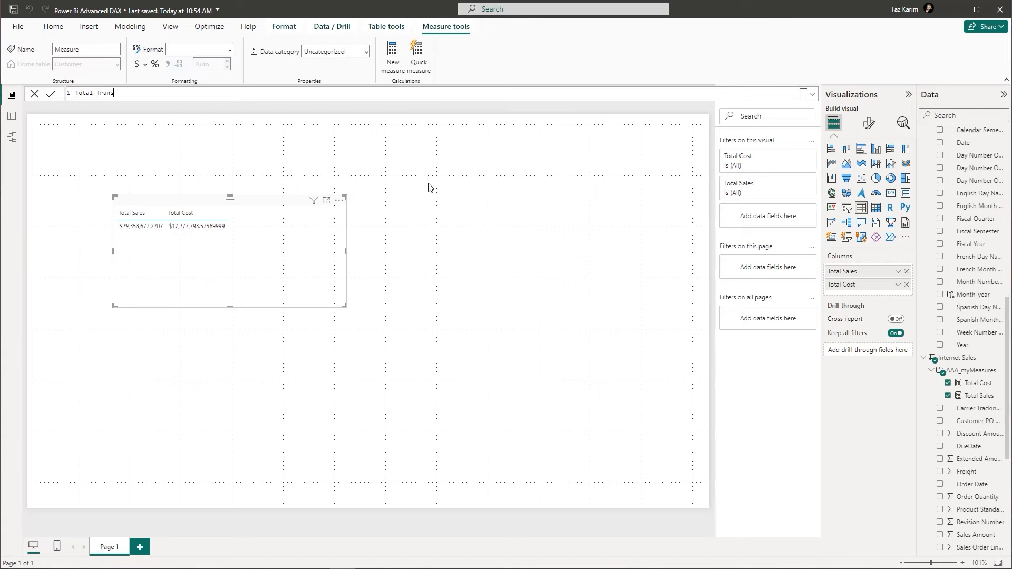
type("actions")
type("count")
key("Down")
key("Down")
key("Down")
key("Down")
key("Tab")
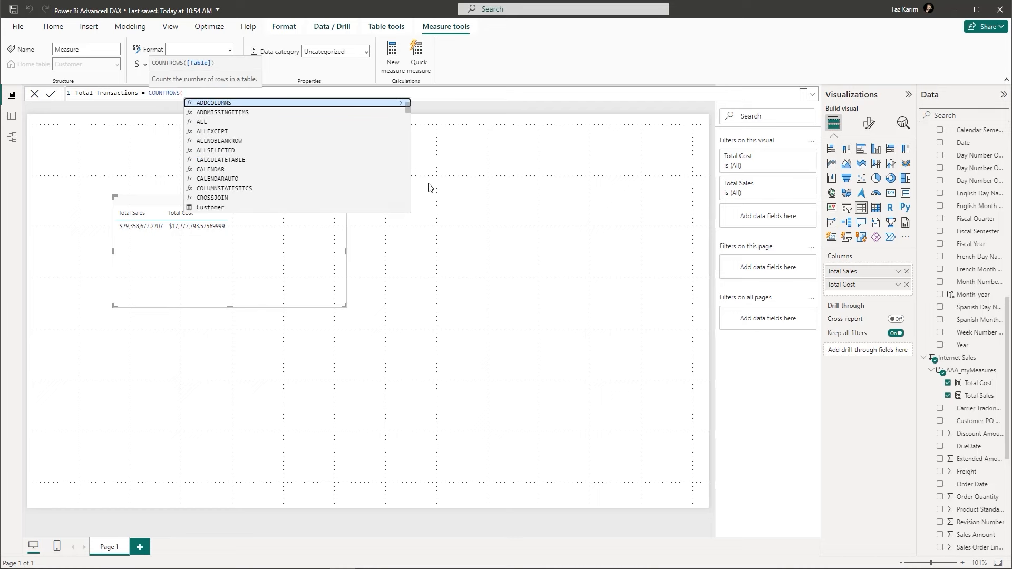
- Complete and commit the Total Transactions formula with the 'Internet Sales' table, and set the measure's home table to Internet Sales
type("in")
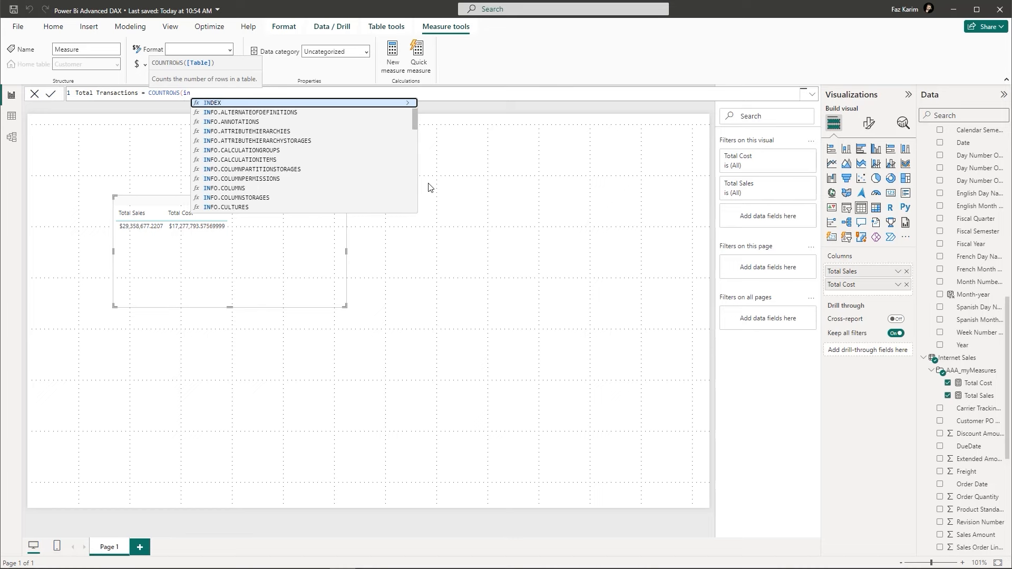
type("ter")
key("Tab")
type(")")
key("Return")
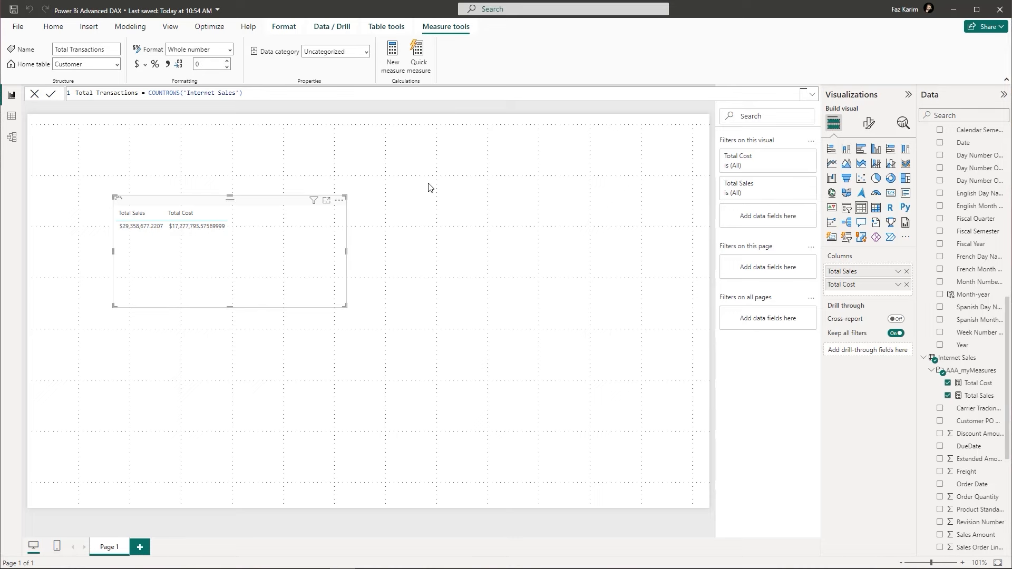
left_click(117, 64)
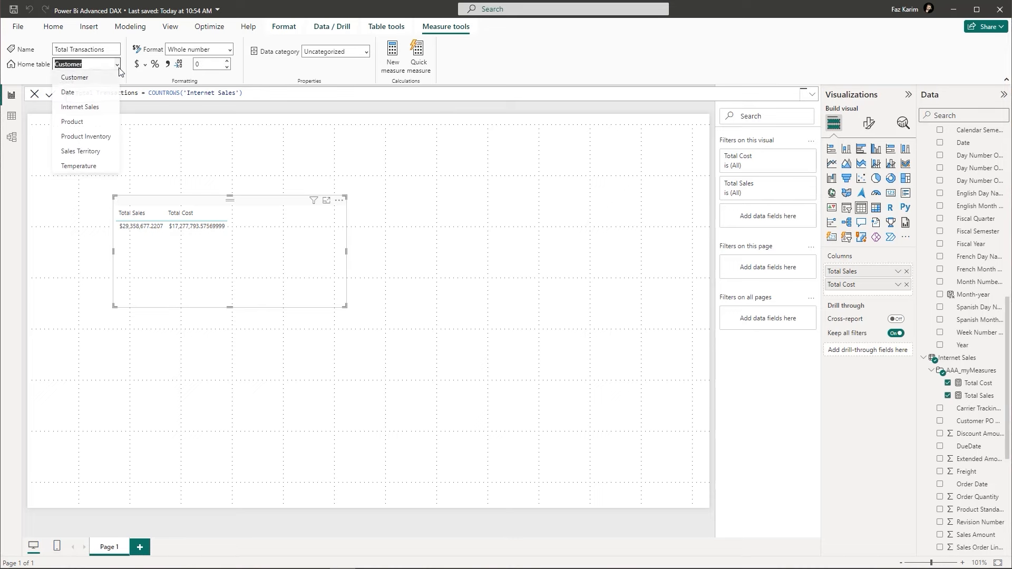
left_click(97, 107)
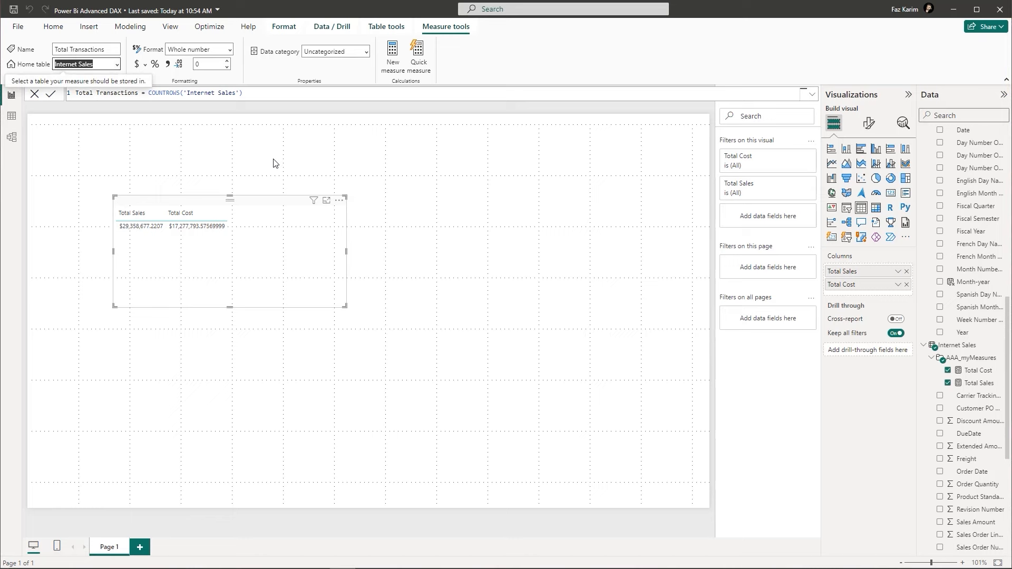
- Format the Total Transactions measure as Whole number and assign it to the display folder AAA_myMeasures in the model view
left_click(229, 51)
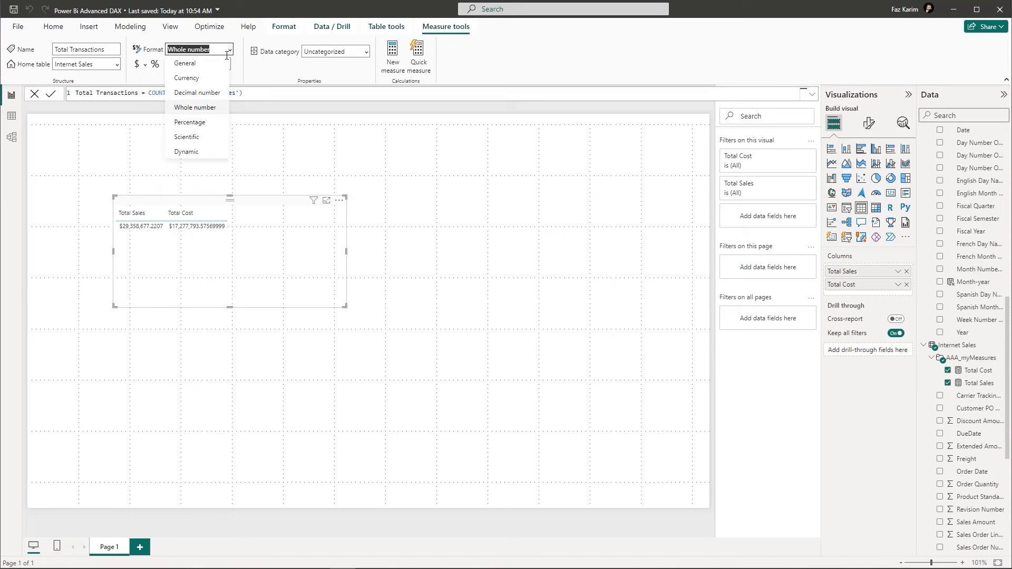
left_click(204, 112)
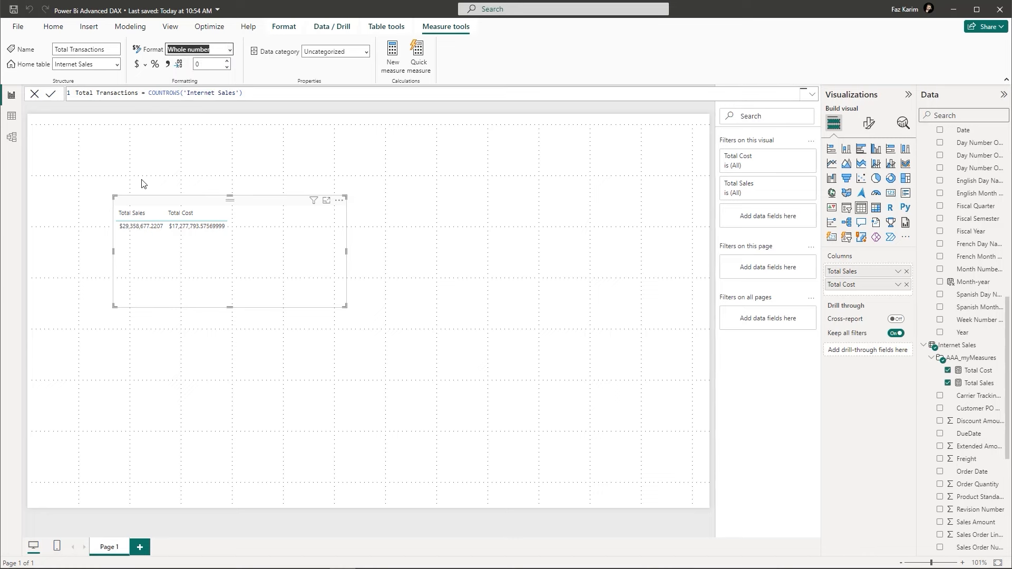
left_click(11, 137)
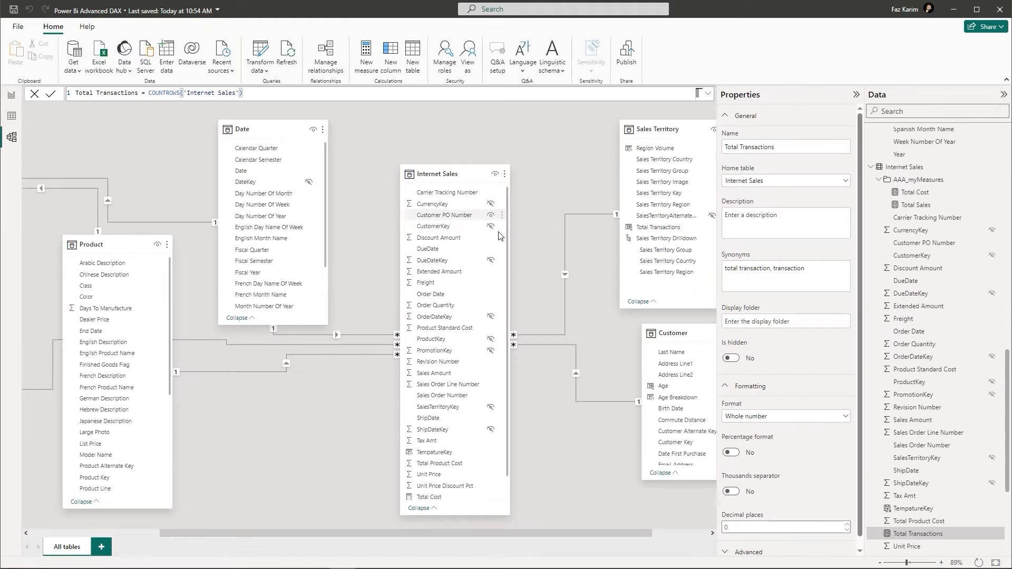
left_click(786, 321)
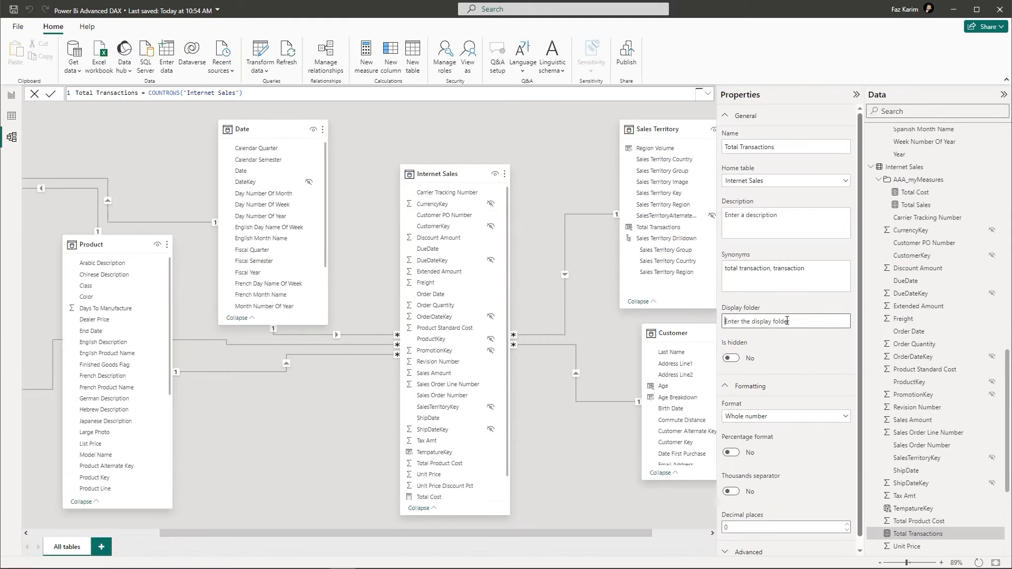
type("AAA_myMeasures")
key("Return")
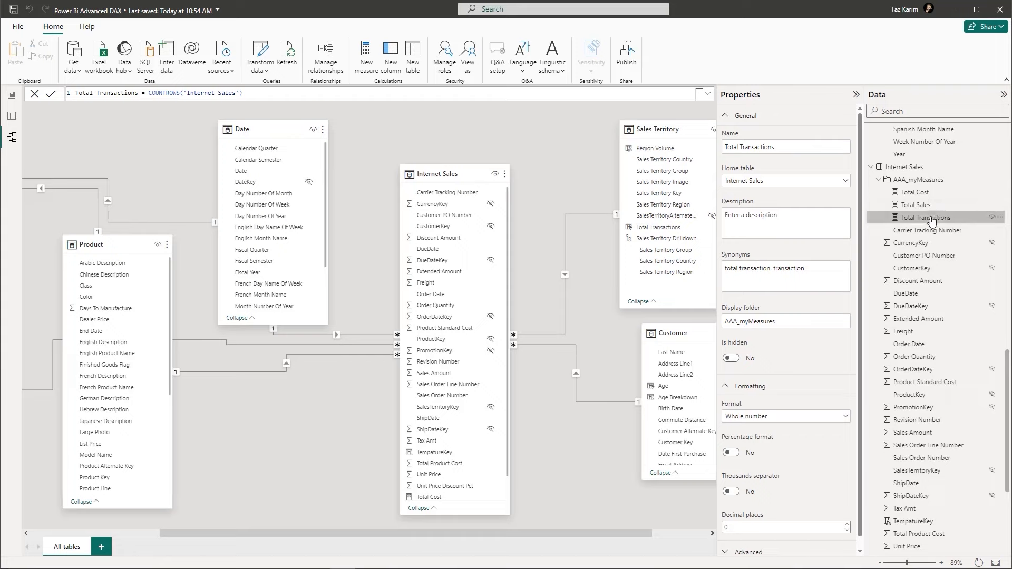
- Return to the report view and add Total Transactions to the table after Total Cost
left_click(11, 95)
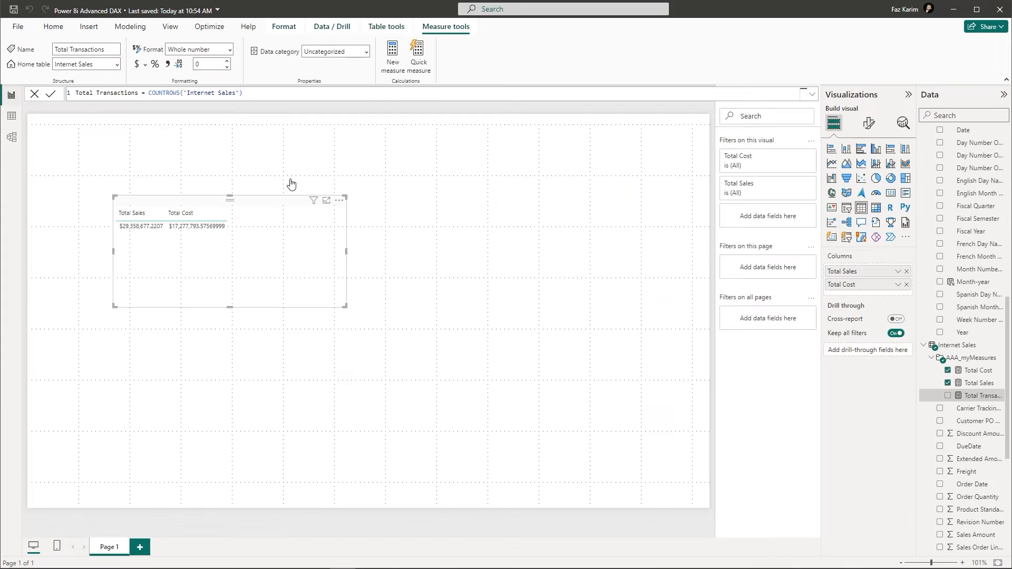
left_click_drag(979, 395, 856, 298)
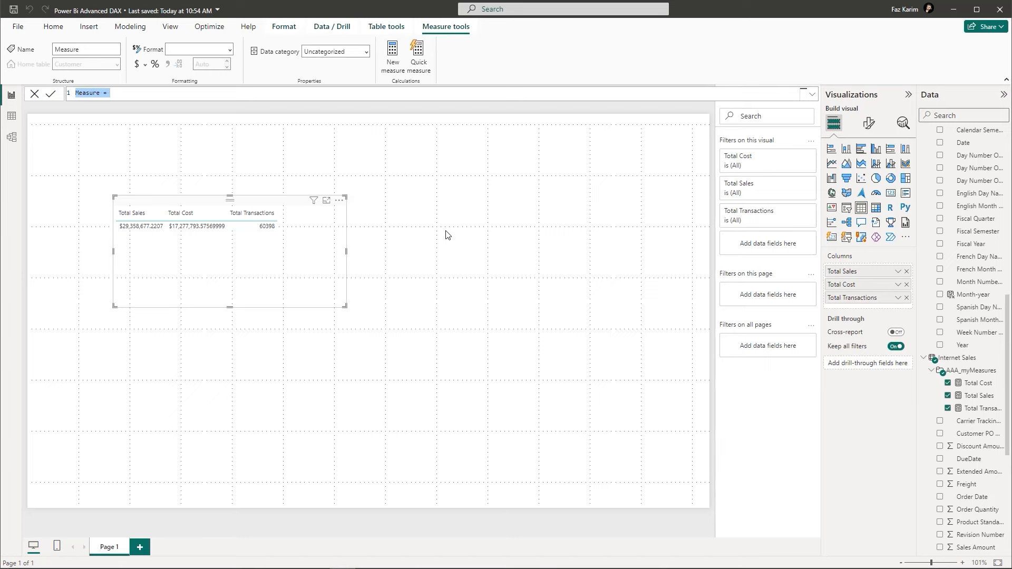
- Define and commit a new measure with the formula Profit = [Total Sales] - [Total Cost]
type("Profit = Tota")
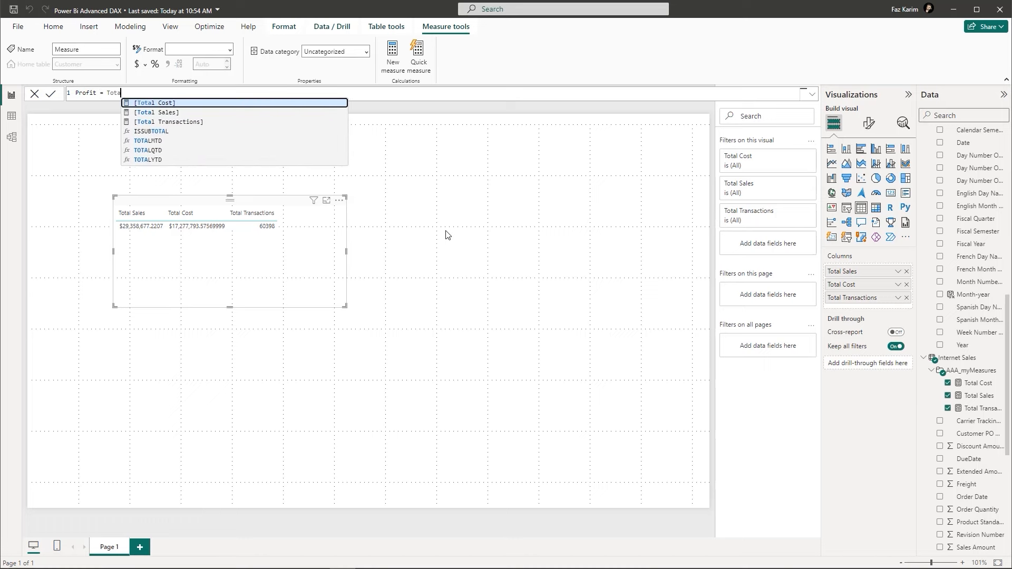
key("Down")
key("Tab")
type("- to")
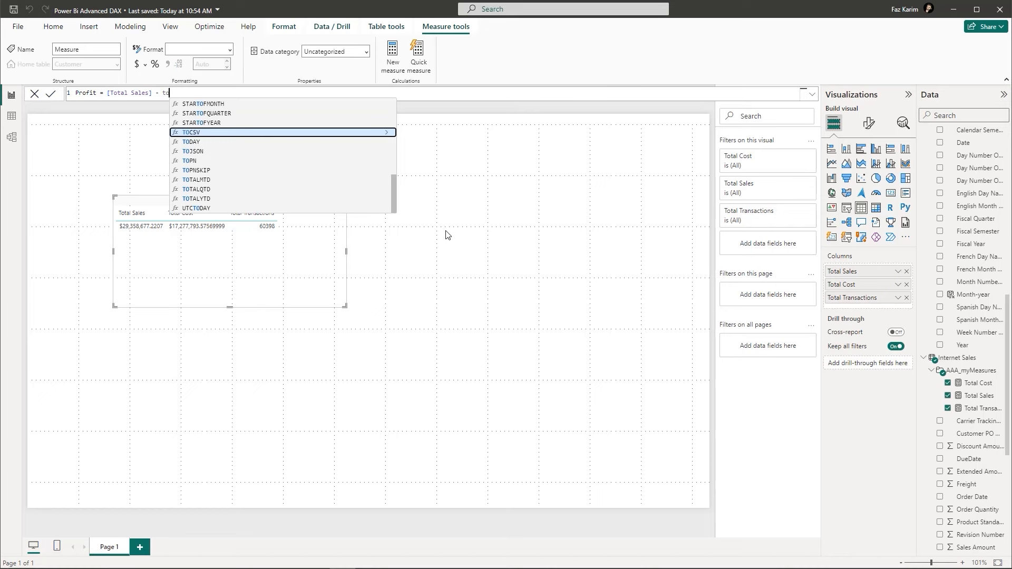
type("t")
key("Tab")
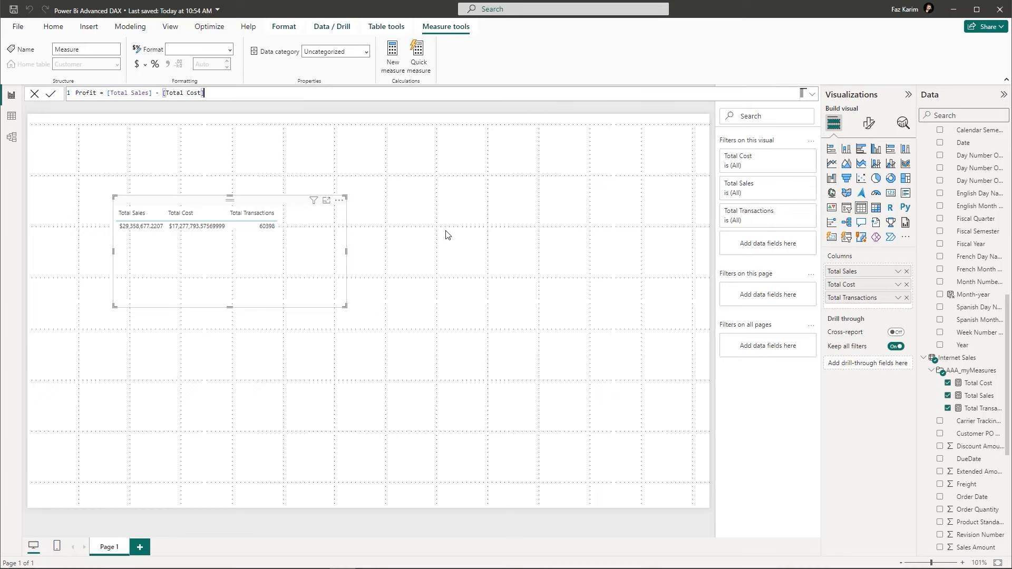
key("Return")
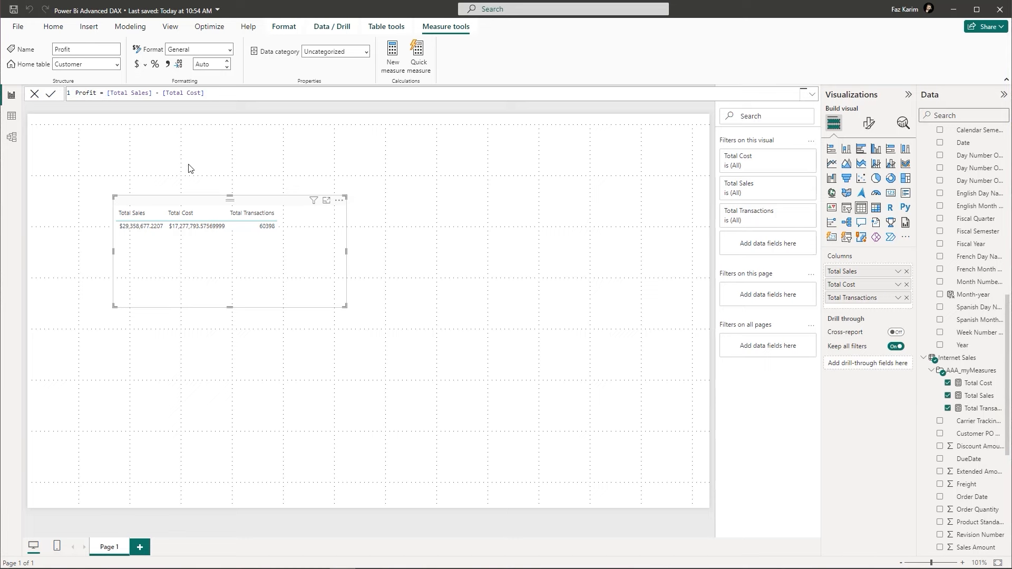
- Set the Profit measure's home table to Internet Sales and open its number format choices
left_click(117, 64)
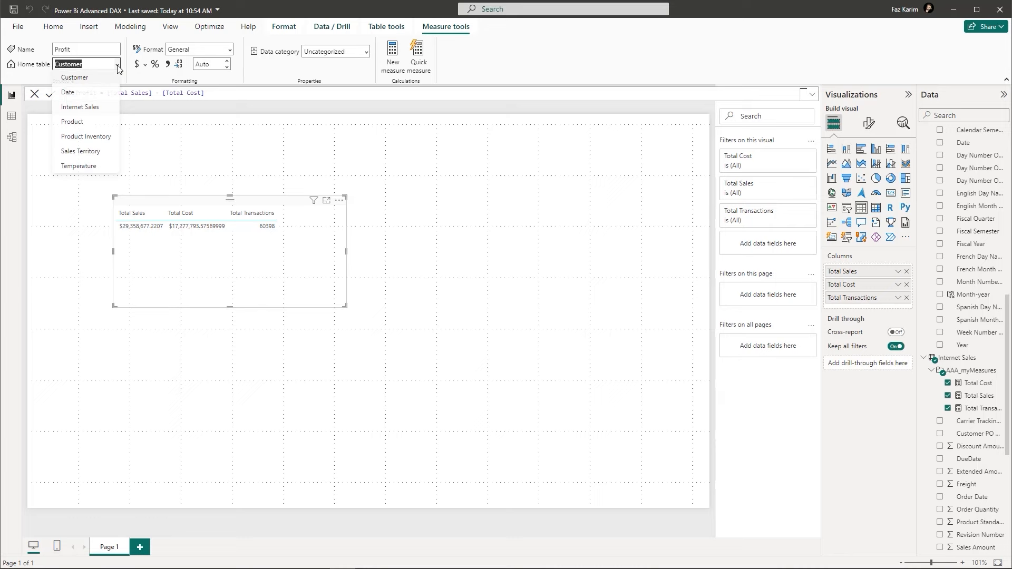
left_click(91, 107)
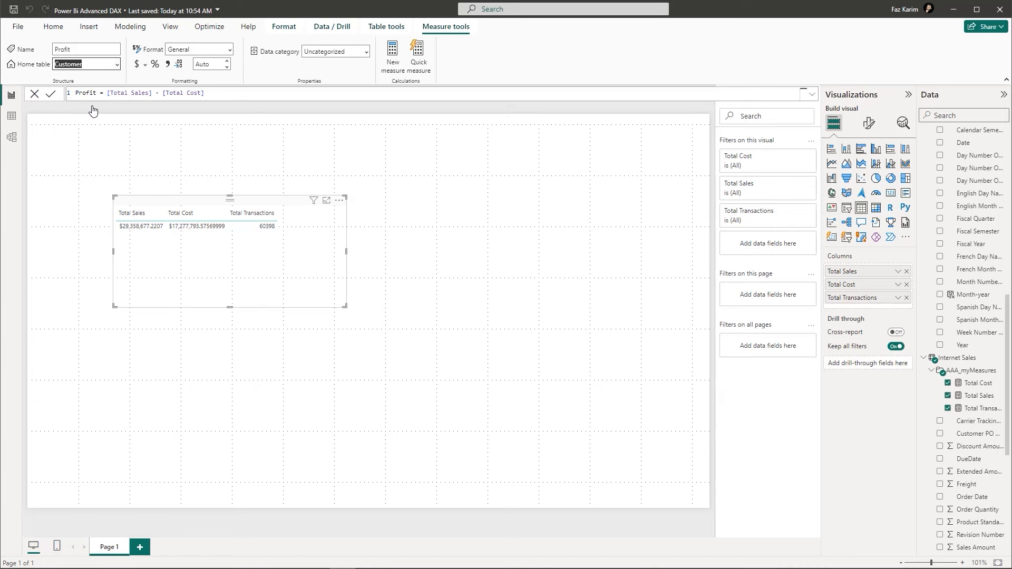
left_click(230, 50)
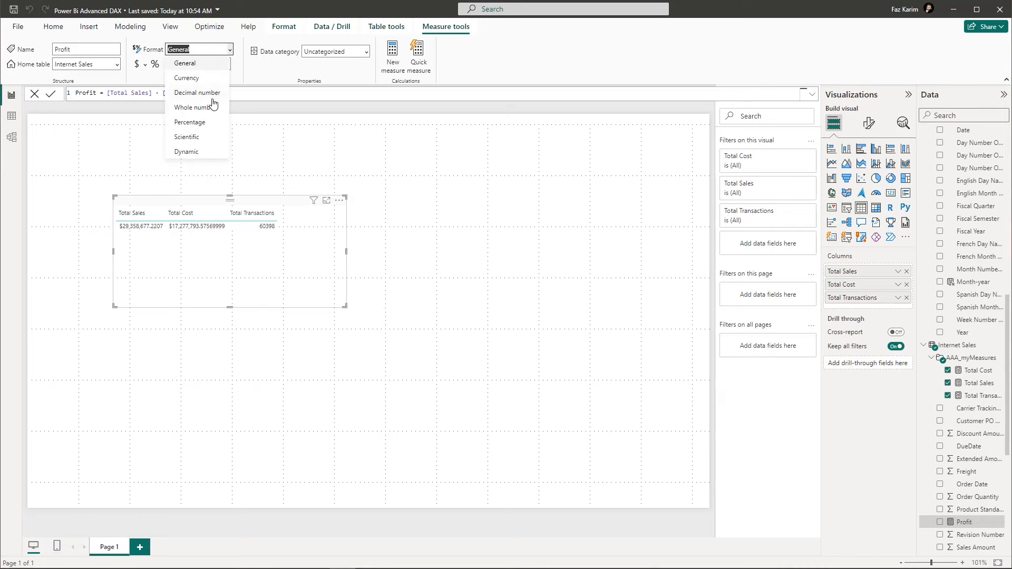